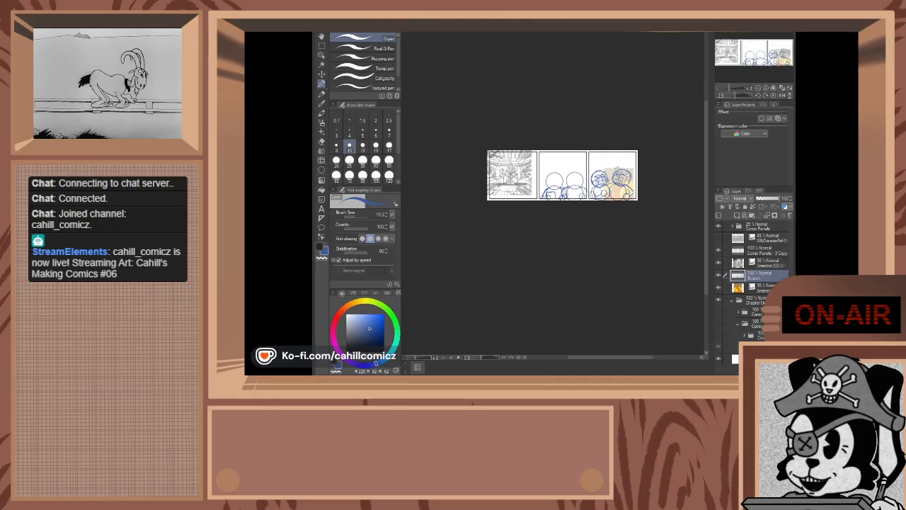
# - Switch to the Textured pen at brush size 8 for sketching over the circle figures in the middle comic panel
pyautogui.scroll(2, 531, 149)
pyautogui.scroll(1, 539, 145)
pyautogui.scroll(-2, 574, 162)
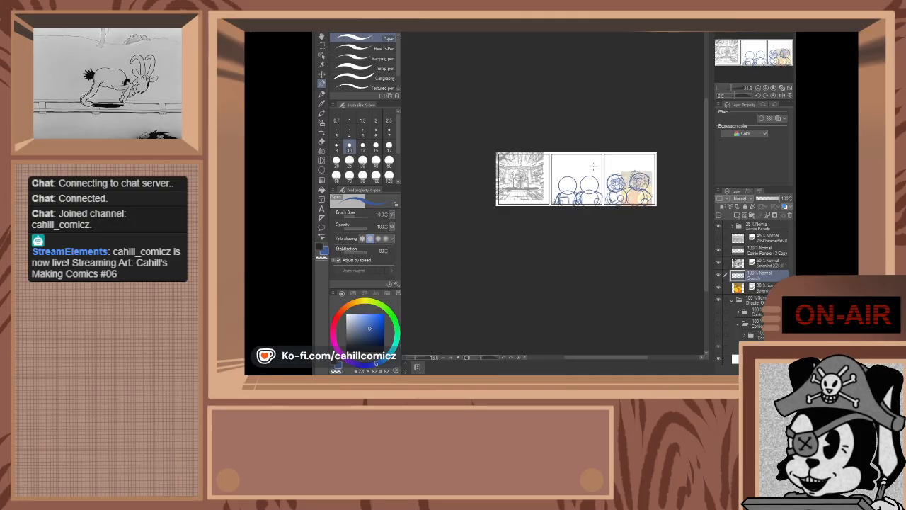
pyautogui.scroll(2, 658, 181)
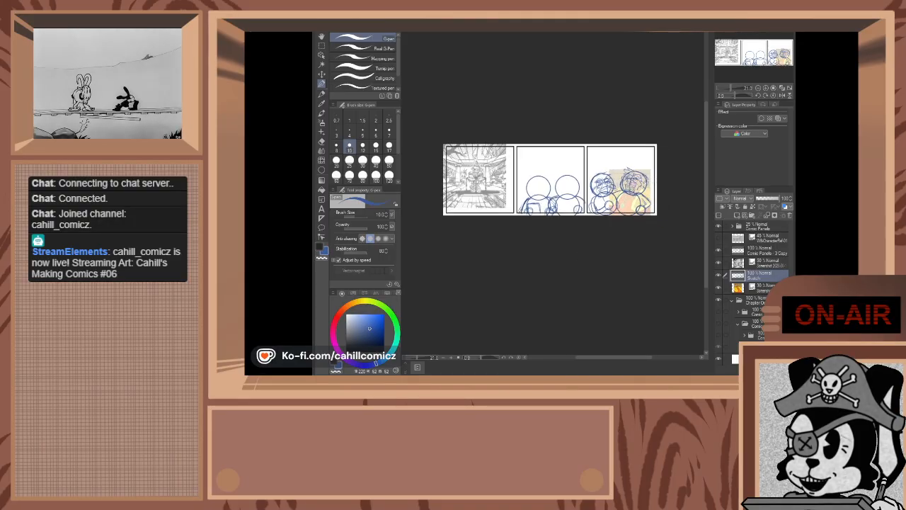
pyautogui.scroll(1, 432, 192)
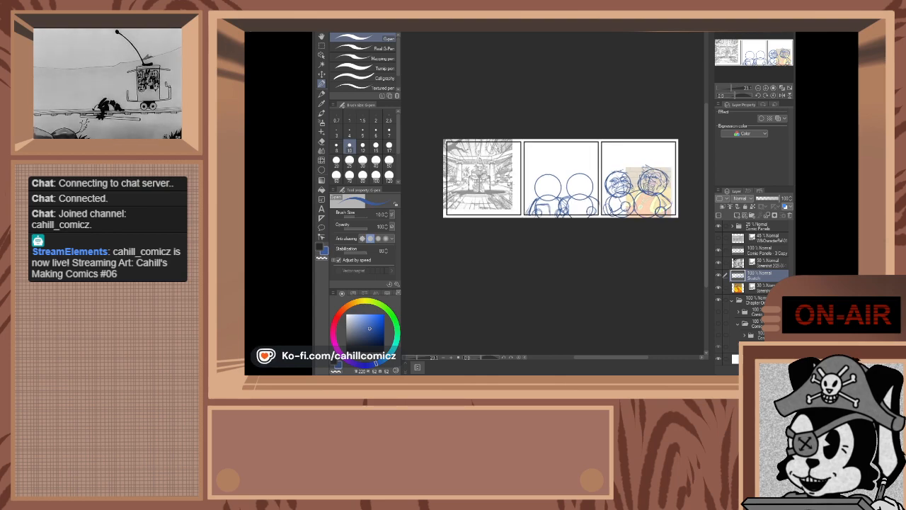
pyautogui.scroll(1, 539, 170)
pyautogui.scroll(5, 577, 212)
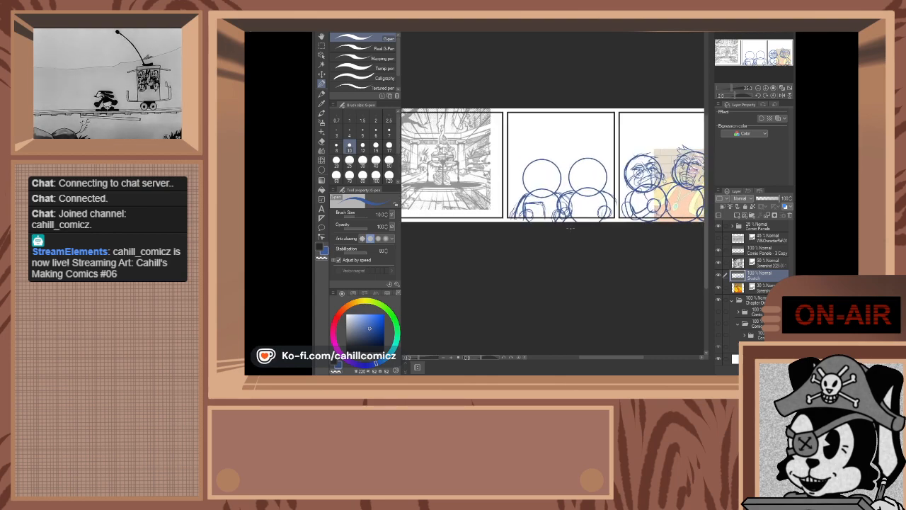
pyautogui.scroll(1, 574, 179)
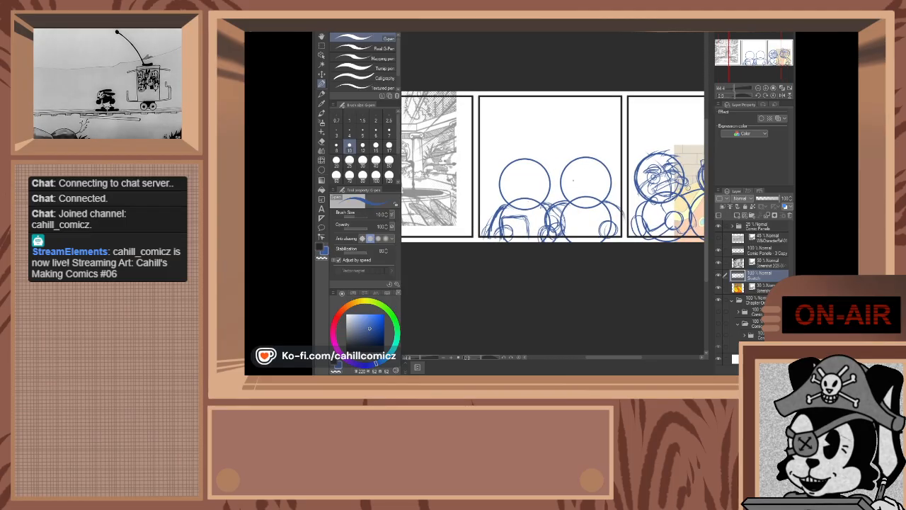
pyautogui.scroll(1, 577, 179)
pyautogui.scroll(1, 579, 179)
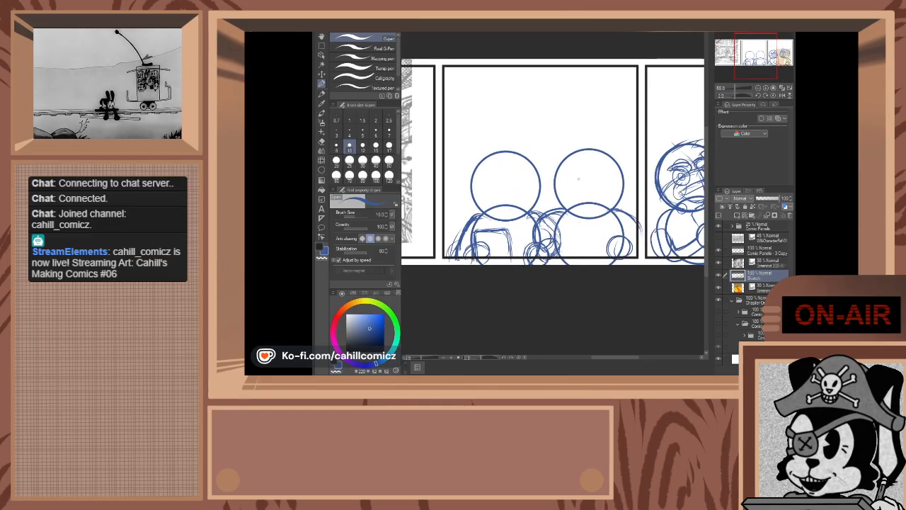
pyautogui.scroll(1, 581, 177)
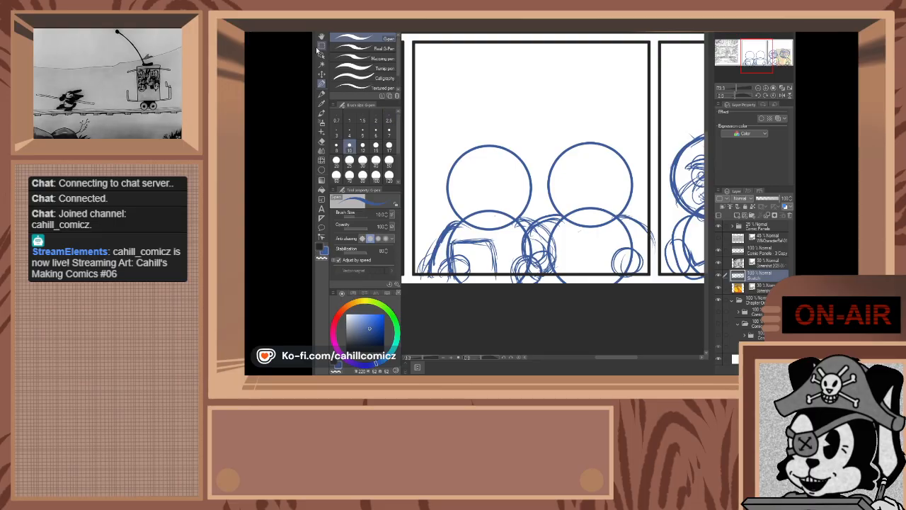
pyautogui.click(347, 89)
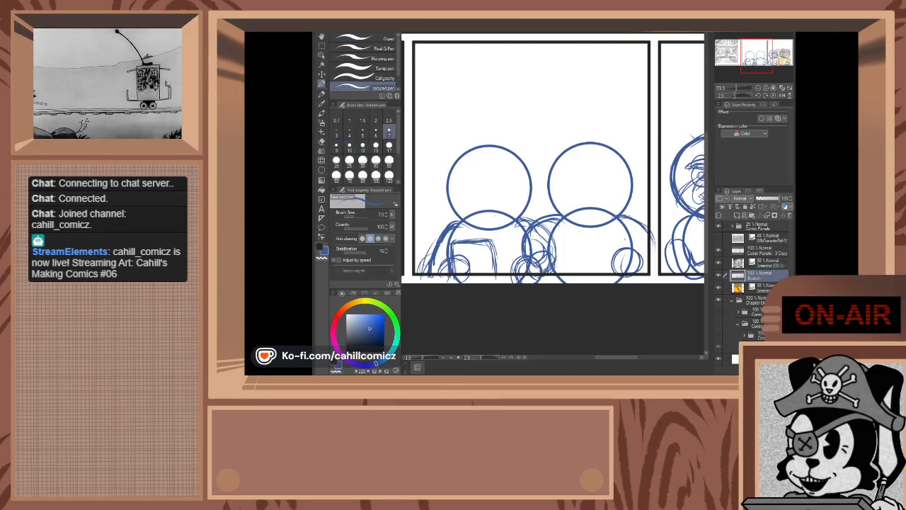
pyautogui.scroll(1, 596, 196)
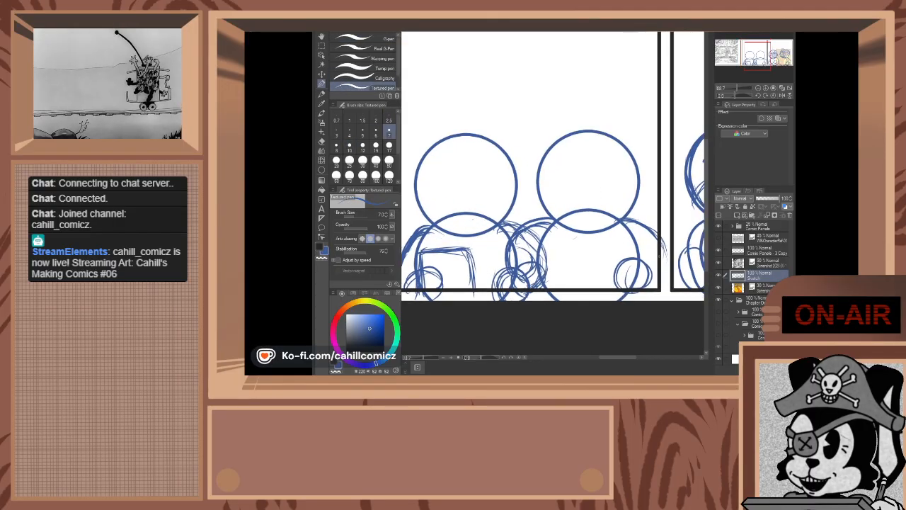
pyautogui.scroll(1, 638, 252)
pyautogui.scroll(-1, 639, 252)
pyautogui.scroll(1, 638, 252)
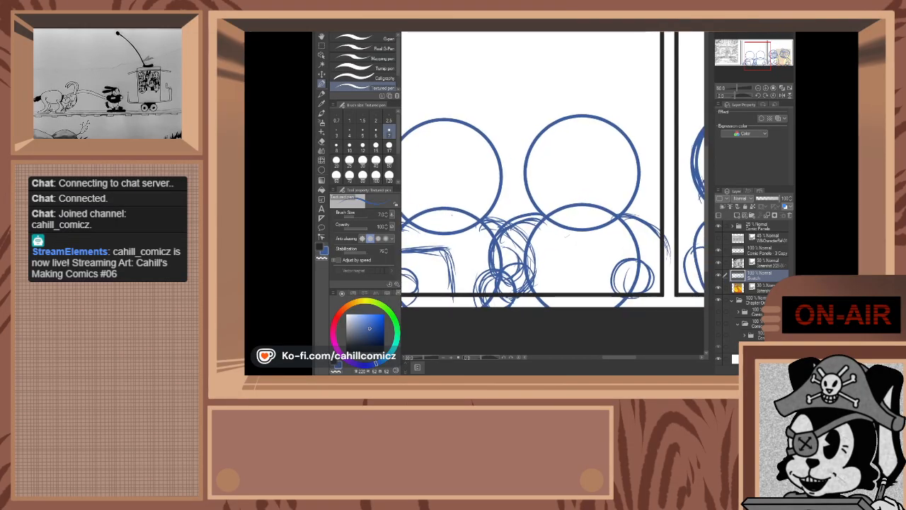
pyautogui.scroll(1, 638, 261)
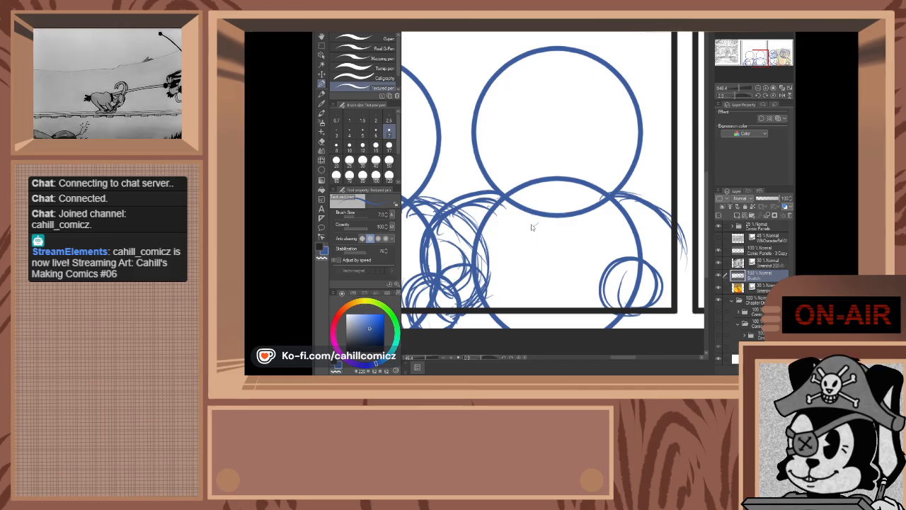
pyautogui.click(337, 146)
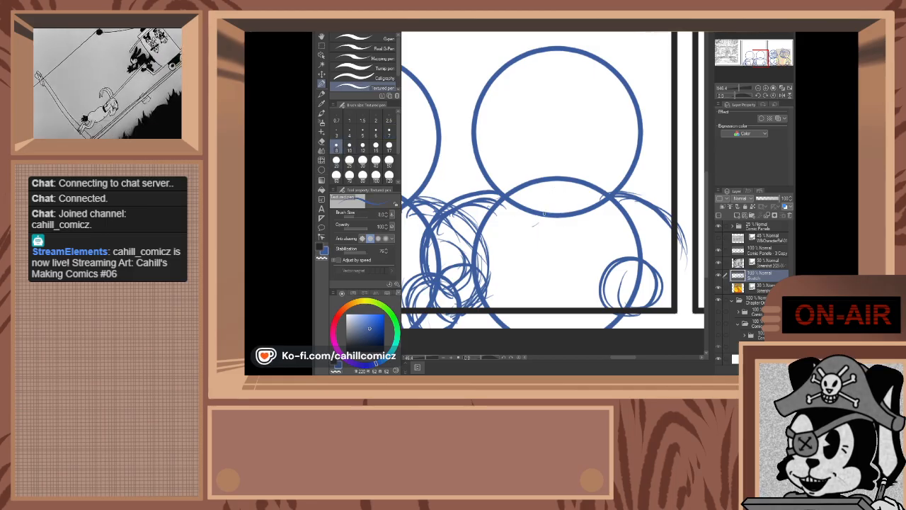
# - Sketch a curved jaw and cheek line along the lower-left edge of the right-hand figure's head circle in the middle panel
pyautogui.moveTo(475, 170); pyautogui.dragTo(484, 188)
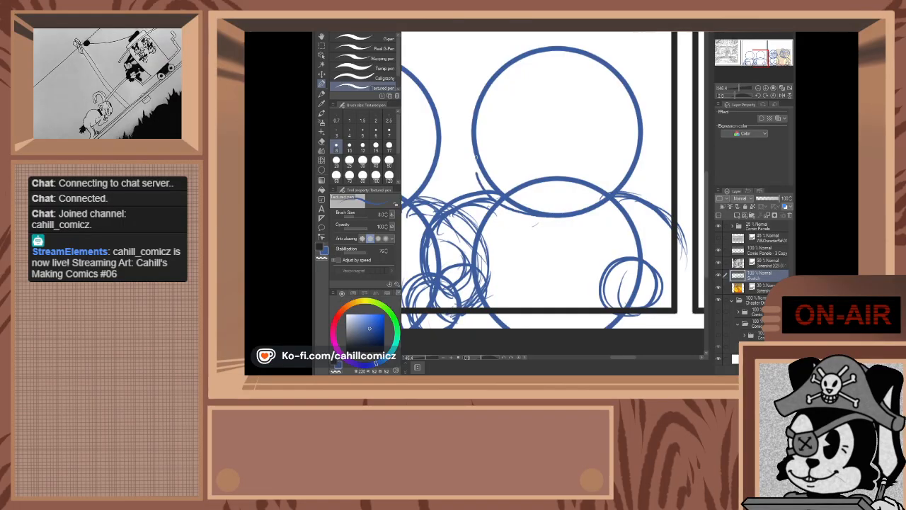
pyautogui.hotkey('ctrl', 'z')
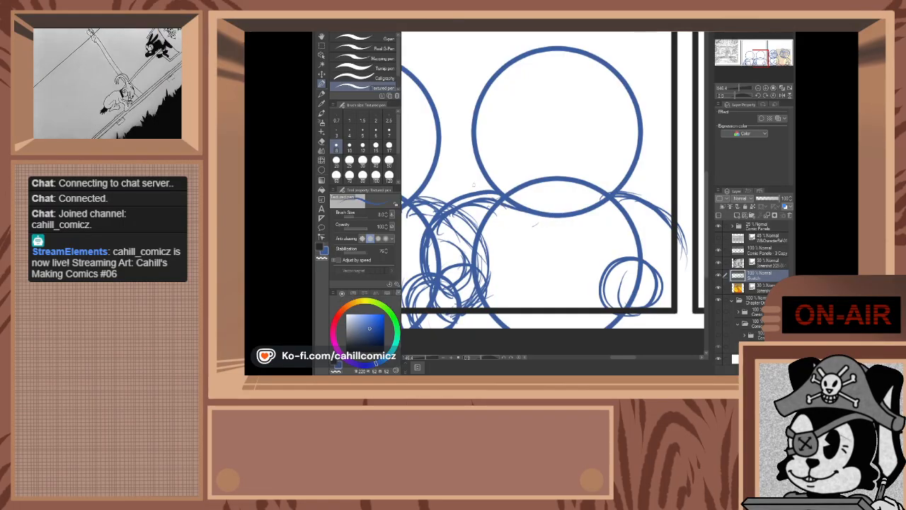
pyautogui.hotkey('ctrl', 'z')
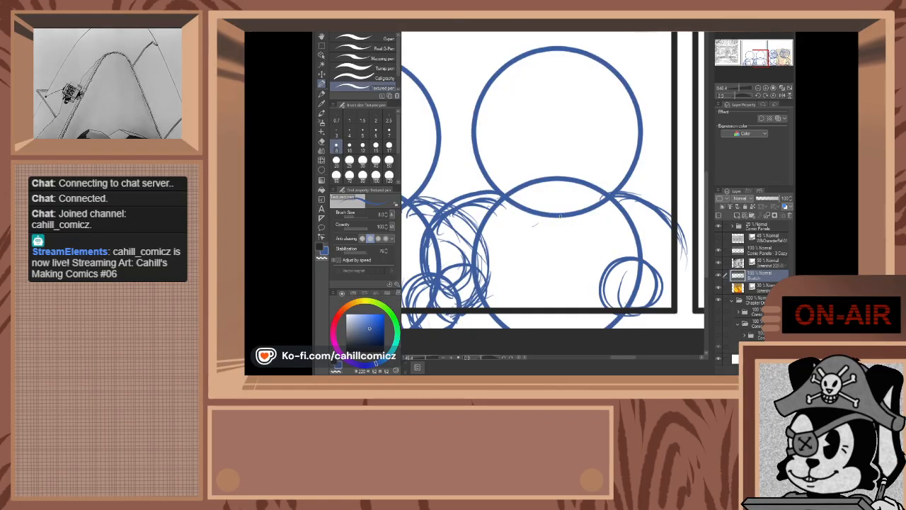
pyautogui.moveTo(469, 170); pyautogui.dragTo(473, 133)
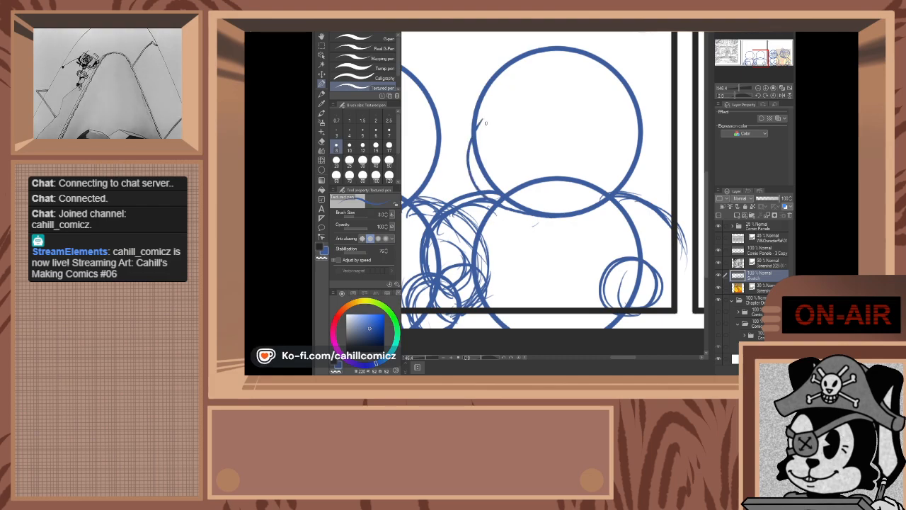
# - Sketch spiky hair tufts at the upper left of the right-hand figure's head and join them to the crown
pyautogui.moveTo(754, 65); pyautogui.dragTo(757, 55)
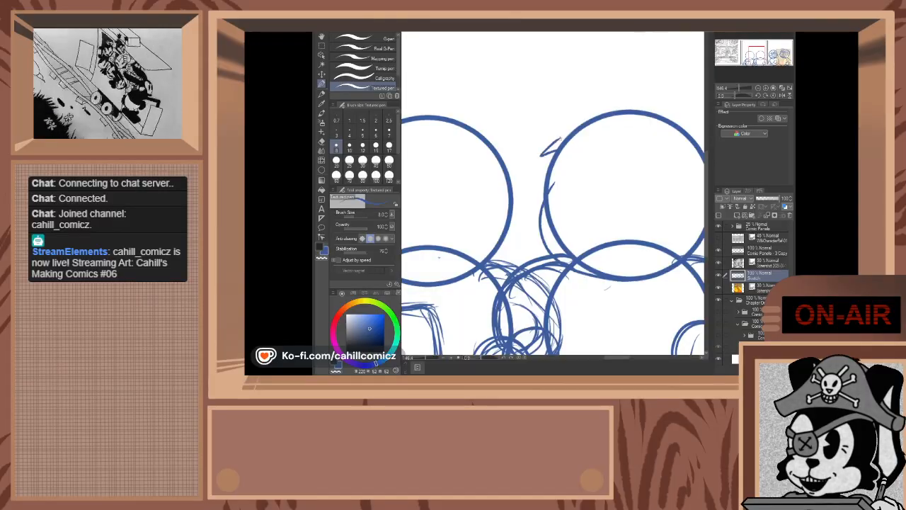
pyautogui.moveTo(542, 155)
pyautogui.mouseDown()
pyautogui.moveTo(560, 139)
pyautogui.moveTo(531, 141)
pyautogui.mouseUp()
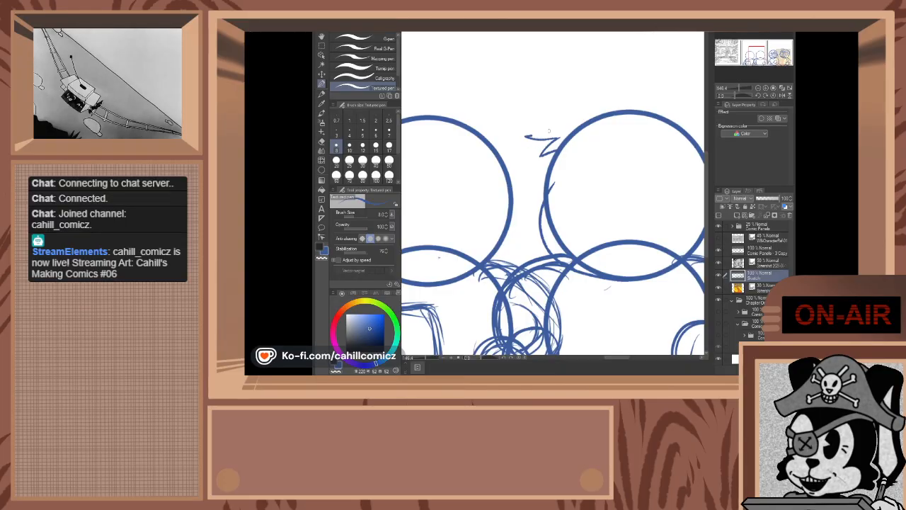
pyautogui.moveTo(526, 136); pyautogui.dragTo(578, 112)
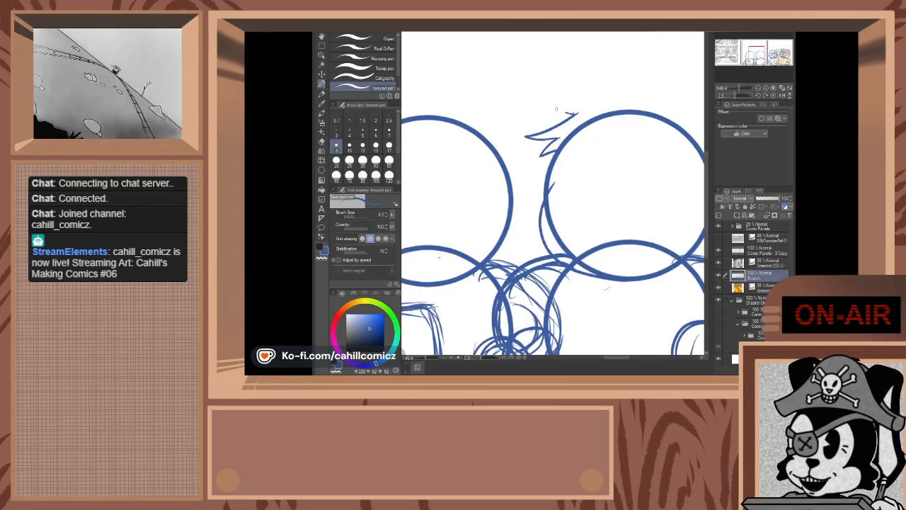
pyautogui.hotkey('ctrl', 'z')
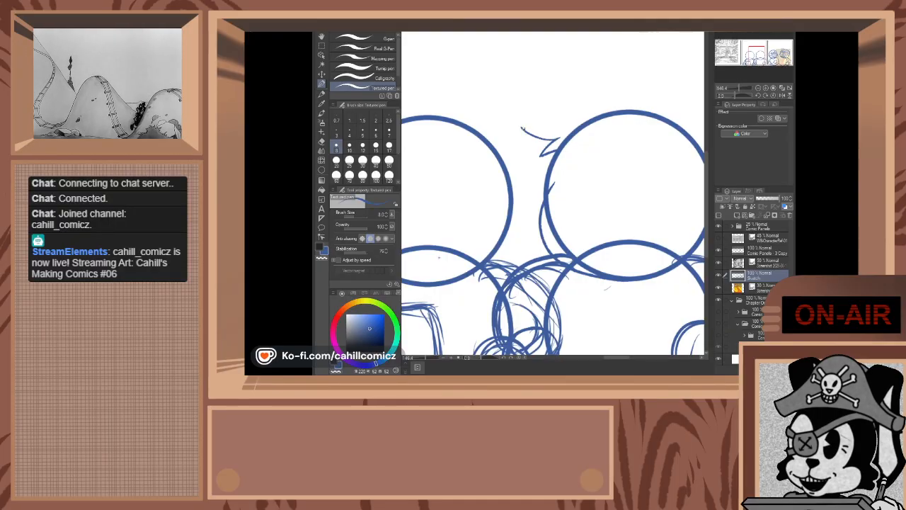
pyautogui.moveTo(522, 128)
pyautogui.mouseDown()
pyautogui.moveTo(542, 132)
pyautogui.moveTo(575, 113)
pyautogui.mouseUp()
pyautogui.hotkey('ctrl', 'z')
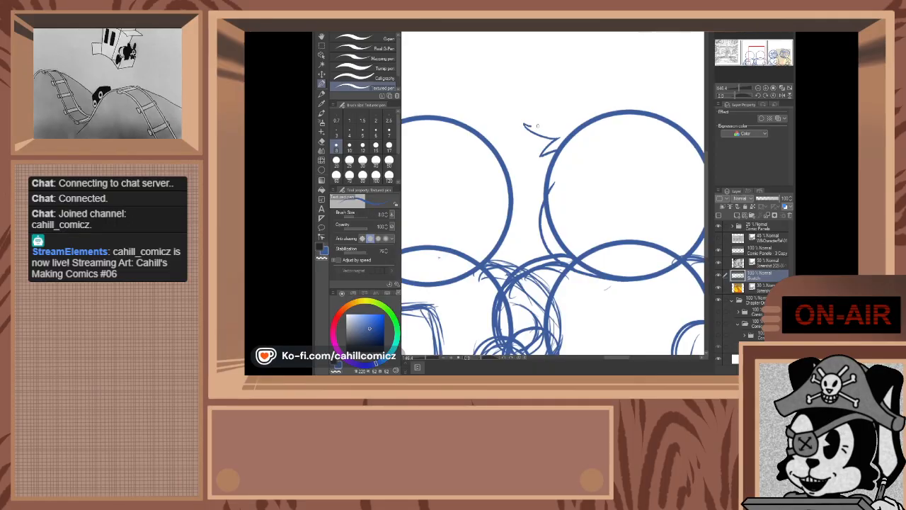
pyautogui.moveTo(538, 126)
pyautogui.mouseDown()
pyautogui.moveTo(568, 118)
pyautogui.moveTo(547, 104)
pyautogui.moveTo(598, 112)
pyautogui.mouseUp()
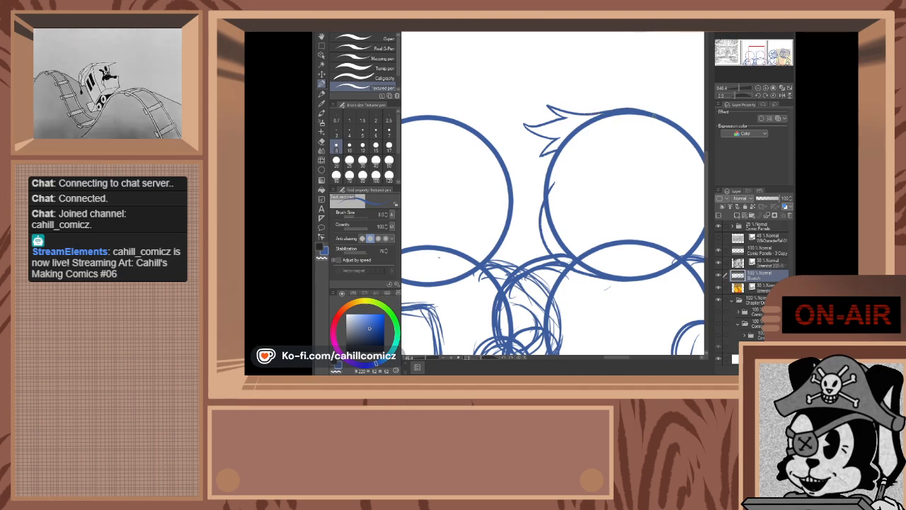
pyautogui.moveTo(759, 62); pyautogui.dragTo(755, 64)
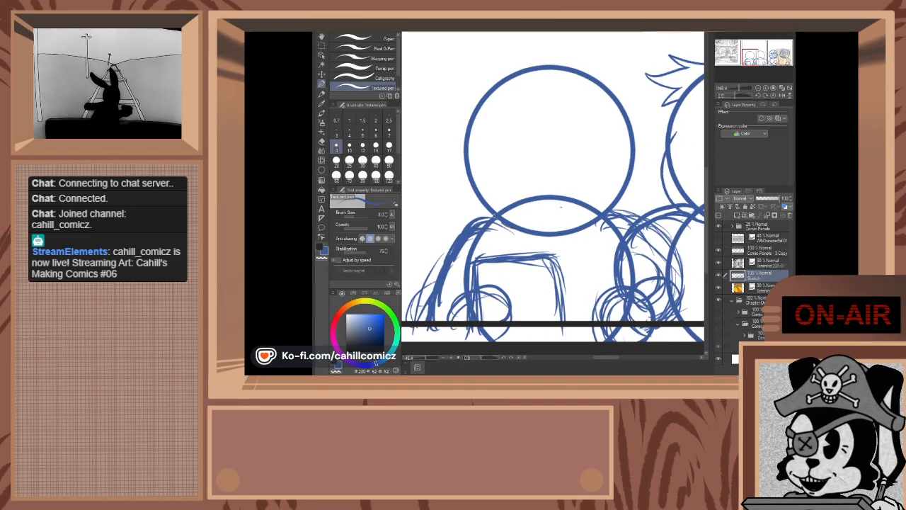
pyautogui.moveTo(482, 180); pyautogui.dragTo(480, 194)
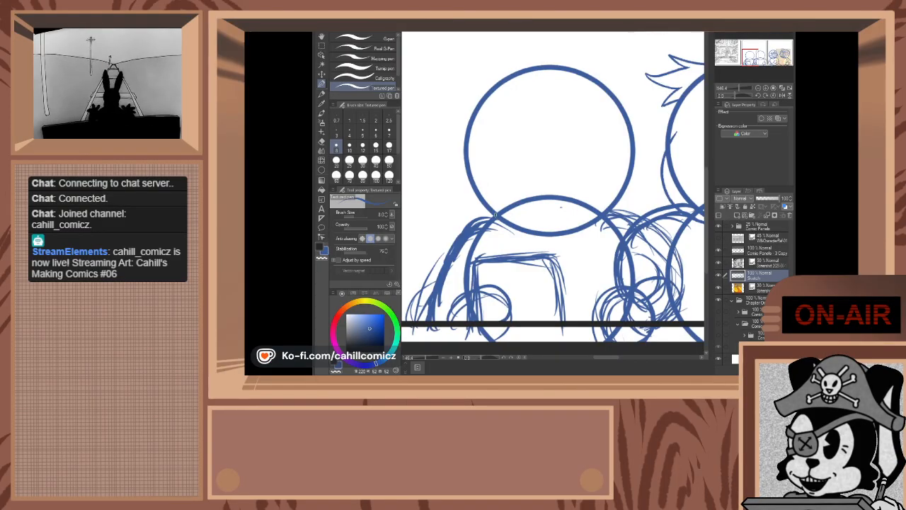
pyautogui.moveTo(475, 179); pyautogui.dragTo(484, 152)
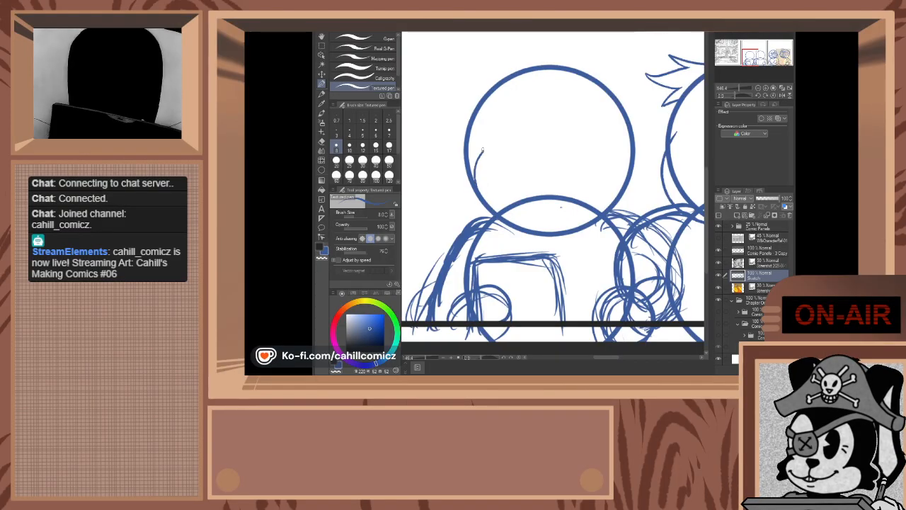
pyautogui.hotkey('ctrl', 'z')
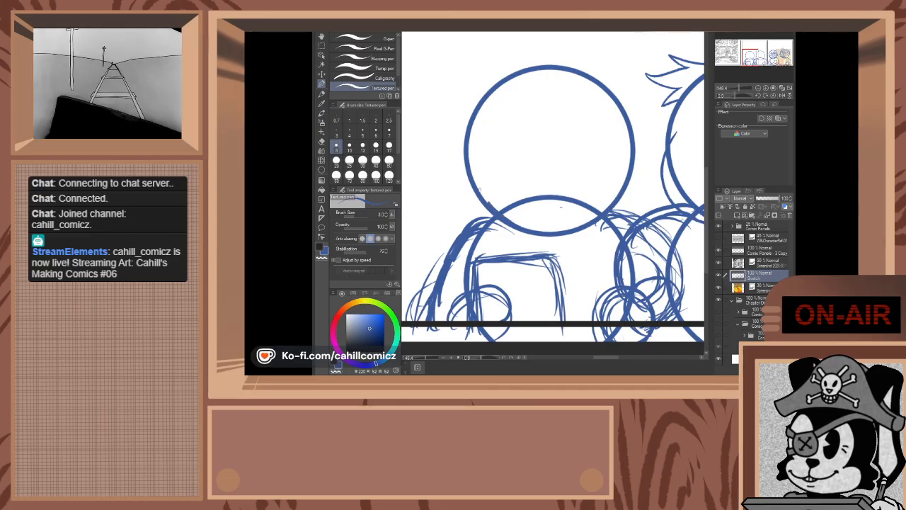
pyautogui.hotkey('ctrl', 'z')
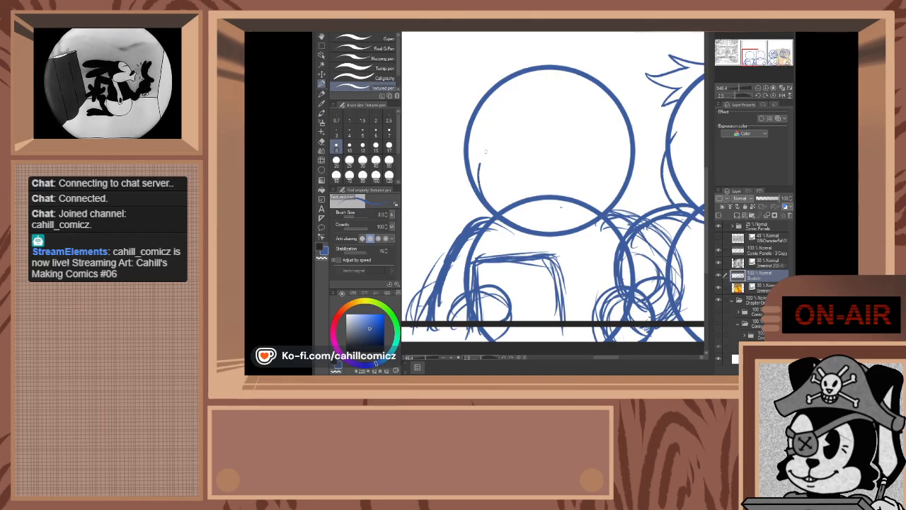
pyautogui.hotkey('ctrl', 'z')
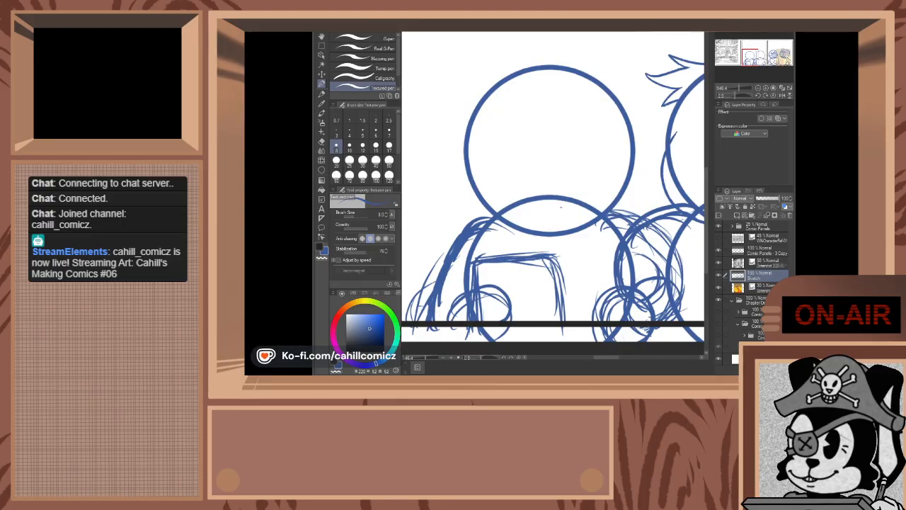
# - Sketch a curved cheek line inside the lower-left edge of the left-hand figure's head circle in the middle panel
pyautogui.scroll(-1, 663, 285)
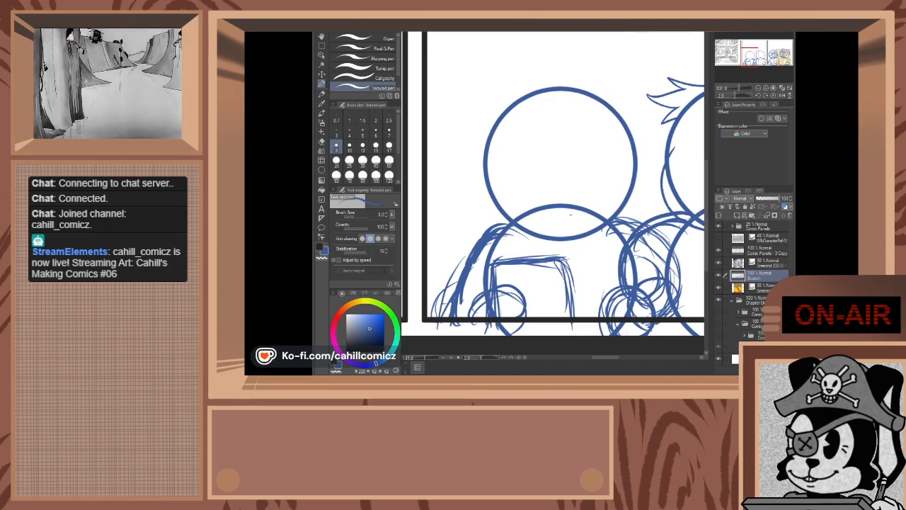
pyautogui.scroll(1, 571, 214)
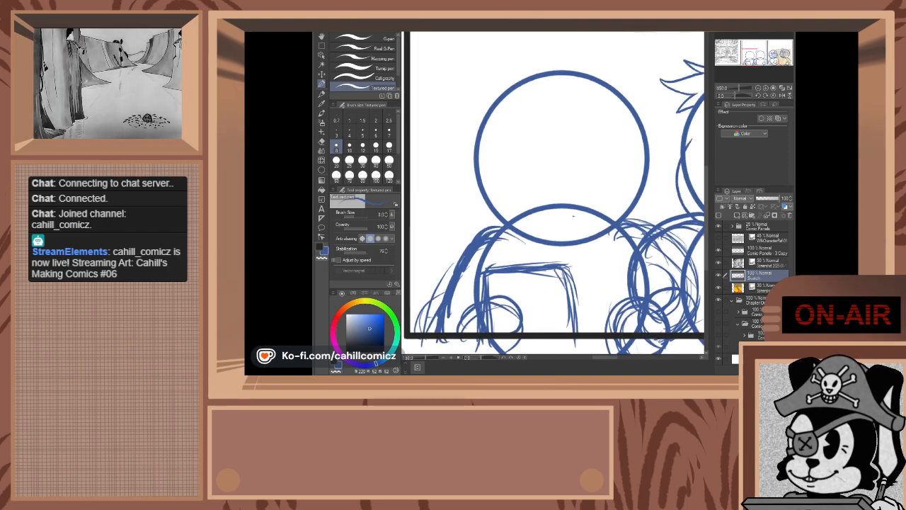
pyautogui.scroll(2, 573, 216)
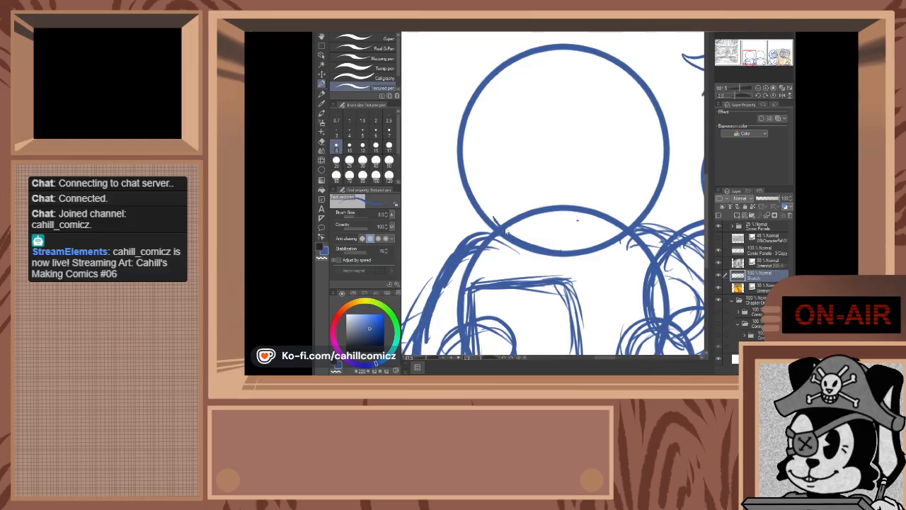
pyautogui.moveTo(561, 252)
pyautogui.mouseDown()
pyautogui.moveTo(503, 232)
pyautogui.moveTo(483, 208)
pyautogui.moveTo(479, 163)
pyautogui.moveTo(497, 153)
pyautogui.mouseUp()
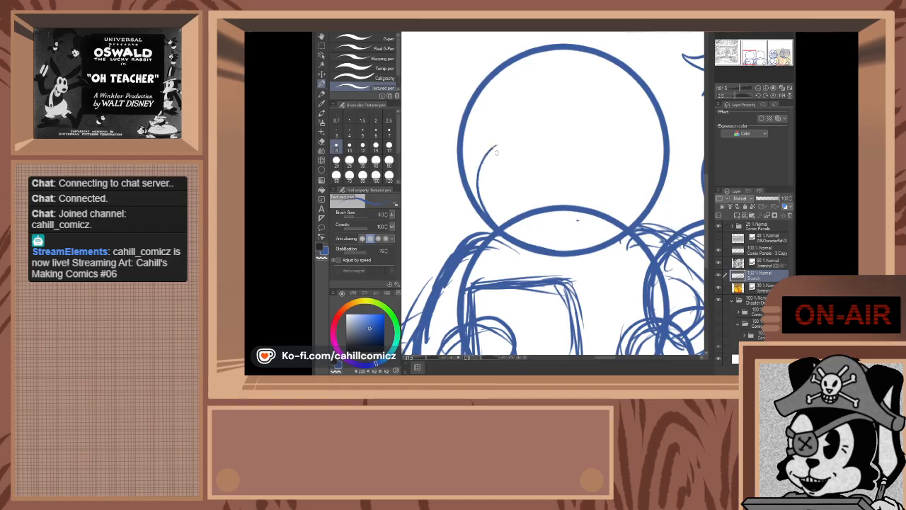
pyautogui.hotkey('ctrl', 'z')
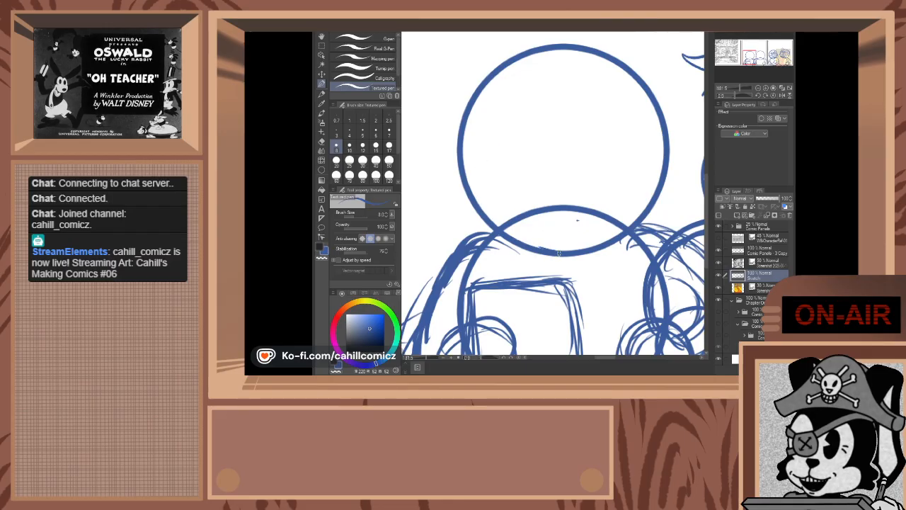
pyautogui.moveTo(559, 253)
pyautogui.mouseDown()
pyautogui.moveTo(480, 203)
pyautogui.moveTo(476, 171)
pyautogui.moveTo(495, 97)
pyautogui.mouseUp()
pyautogui.hotkey('ctrl', 'z')
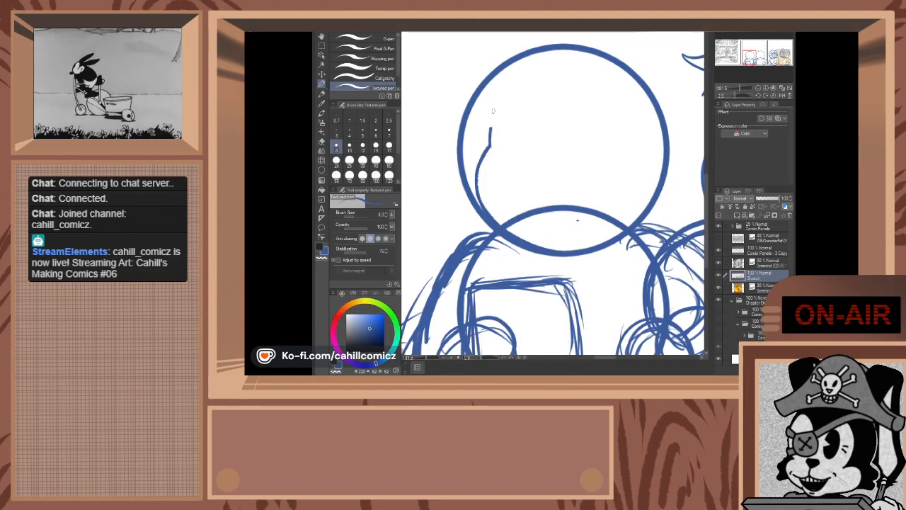
# - Sketch a short, nearly vertical temple line rising from the upper end of the left-hand figure's cheek curve
pyautogui.hotkey('ctrl', 'z')
pyautogui.moveTo(490, 147); pyautogui.dragTo(495, 95)
pyautogui.hotkey('ctrl', 'z')
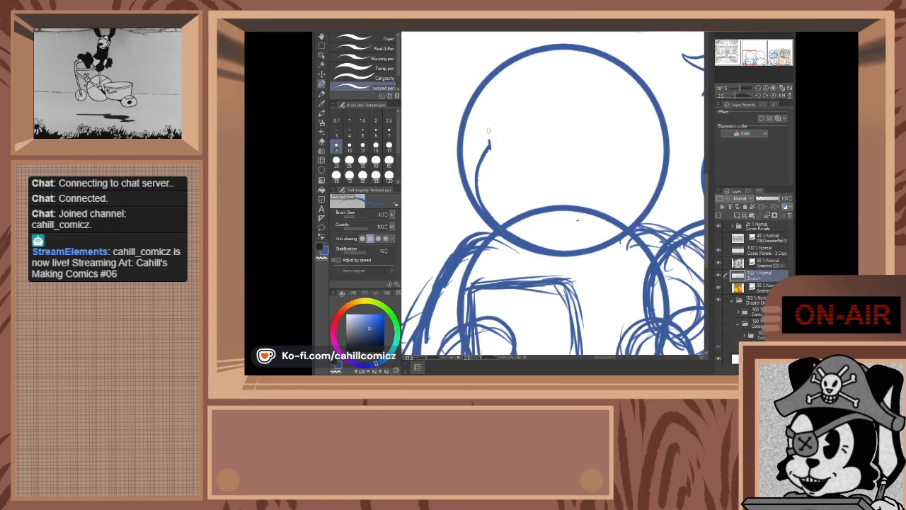
pyautogui.hotkey('ctrl', 'z')
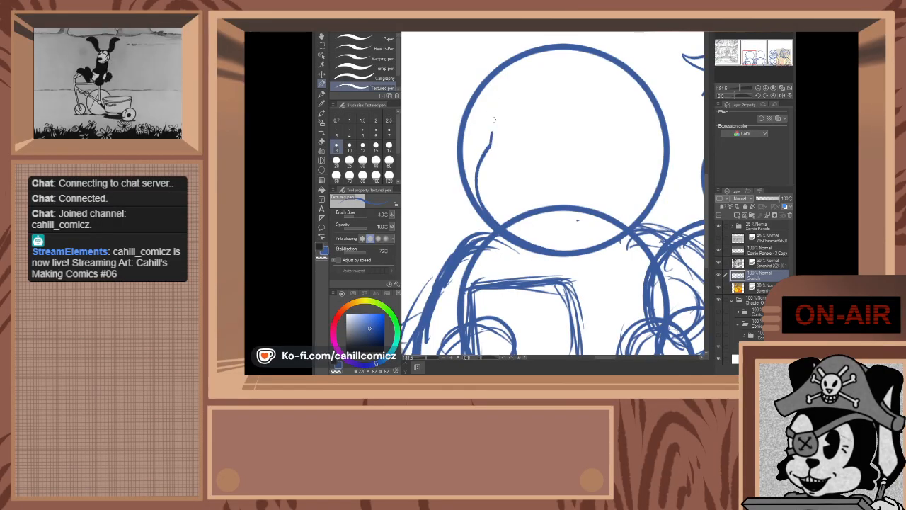
pyautogui.moveTo(490, 147); pyautogui.dragTo(493, 102)
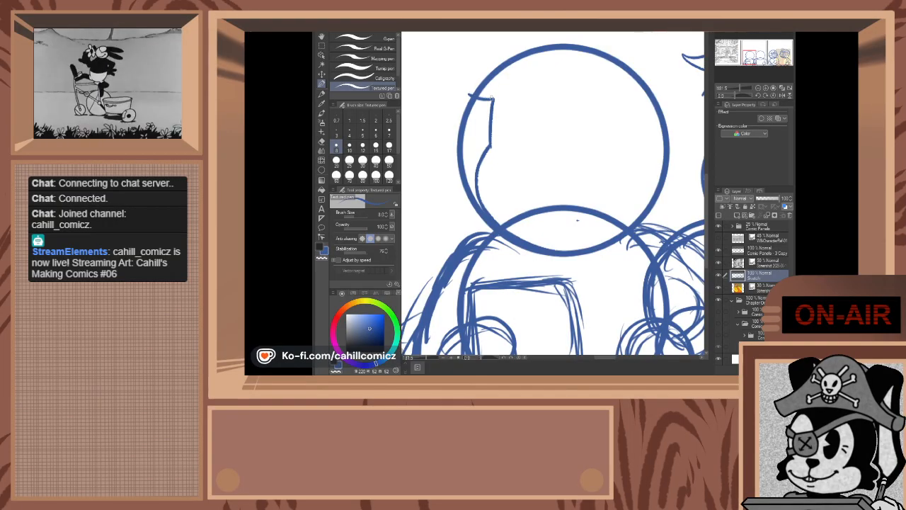
# - Sketch small spiky hair tufts at the upper left of the left-hand figure's head, above the temple line
pyautogui.moveTo(464, 91)
pyautogui.mouseDown()
pyautogui.moveTo(492, 80)
pyautogui.moveTo(471, 79)
pyautogui.mouseUp()
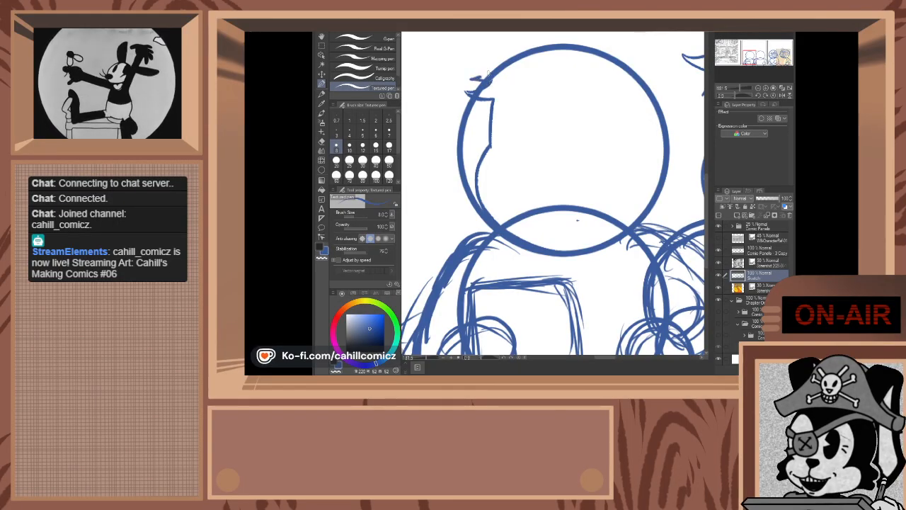
pyautogui.hotkey('ctrl', 'z')
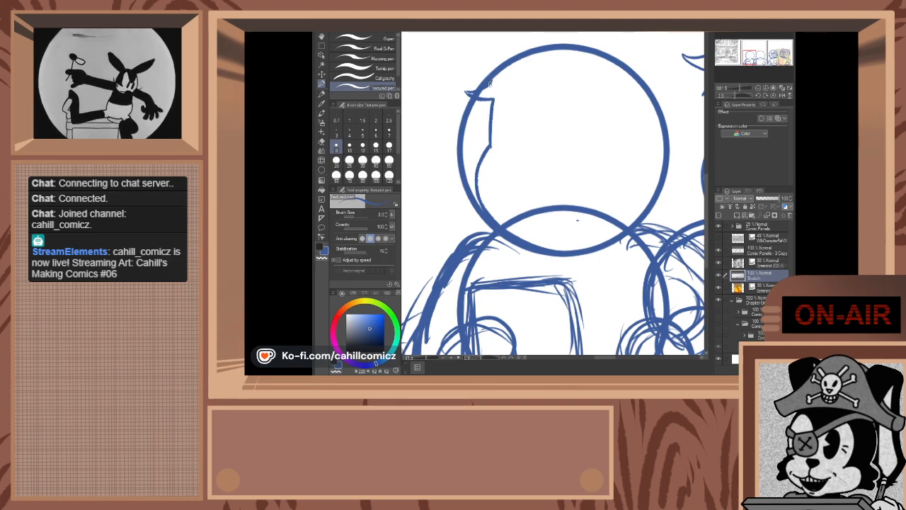
pyautogui.moveTo(484, 81)
pyautogui.mouseDown()
pyautogui.moveTo(544, 50)
pyautogui.moveTo(589, 52)
pyautogui.mouseUp()
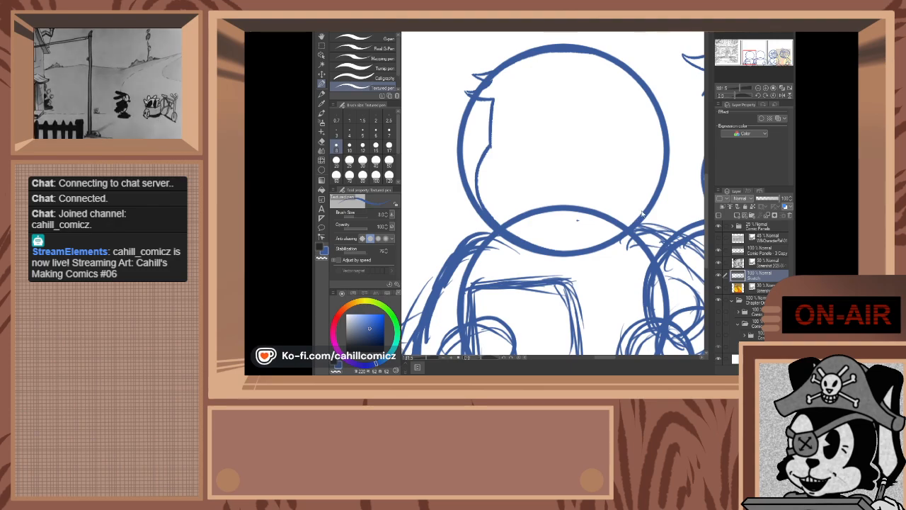
# - Examine both figures' heads in the middle panel up close and against the whole three-panel strip
pyautogui.click(761, 55)
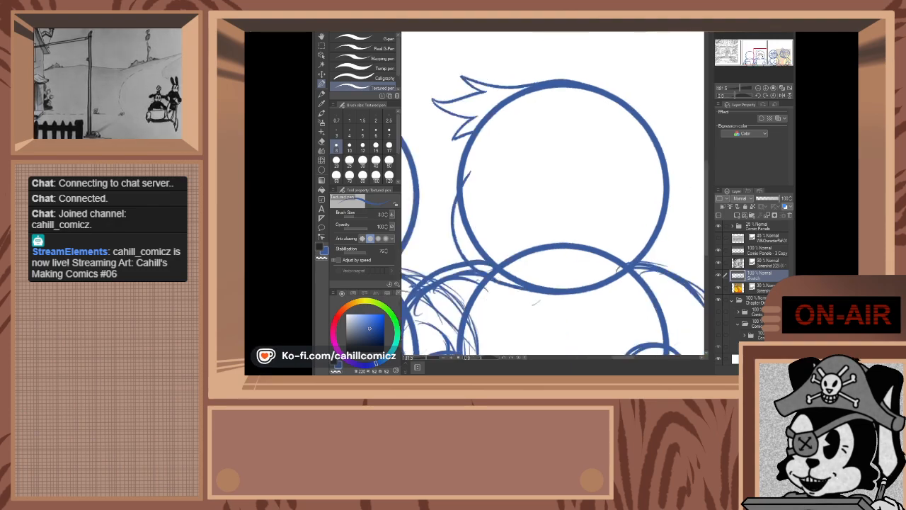
pyautogui.moveTo(760, 55); pyautogui.dragTo(708, 54)
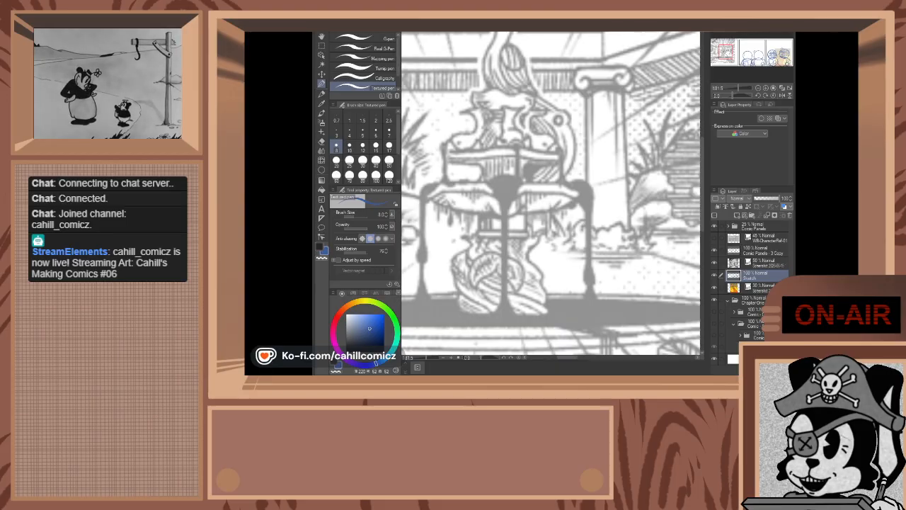
pyautogui.hotkey('ctrl', '-')
pyautogui.hotkey('ctrl', '-')
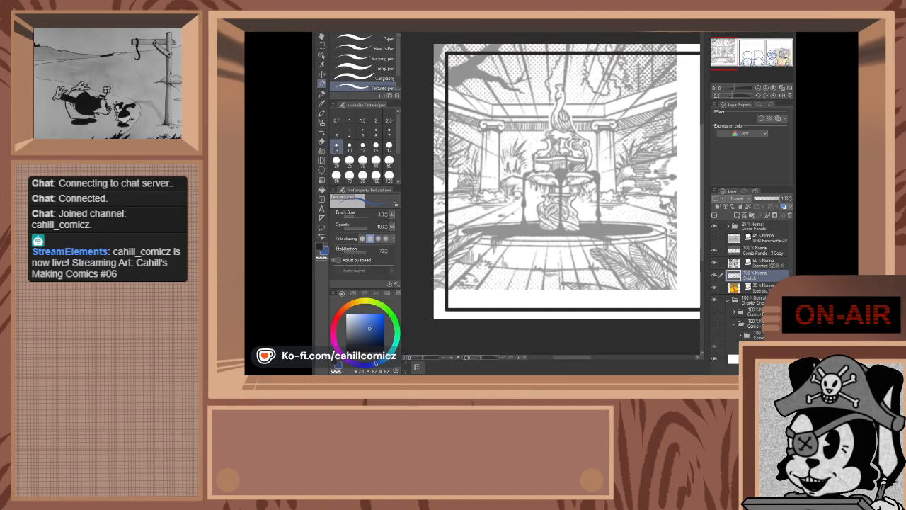
pyautogui.hotkey('ctrl', '-')
pyautogui.hotkey('ctrl', '-')
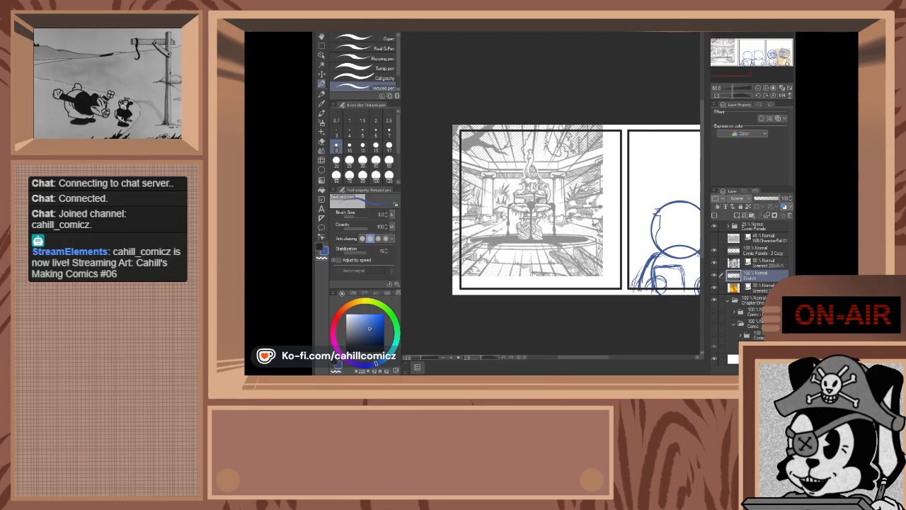
pyautogui.hotkey('ctrl', '-')
pyautogui.hotkey('ctrl', '-')
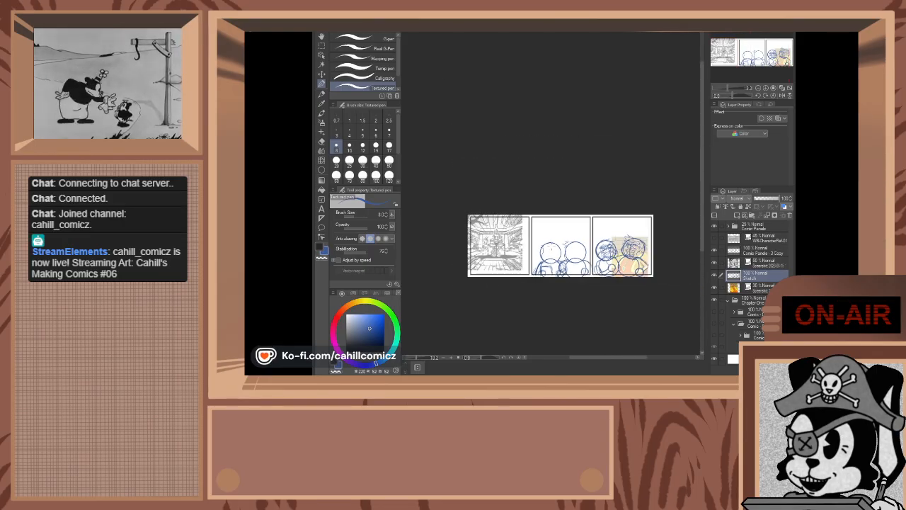
pyautogui.hotkey('ctrl', '-')
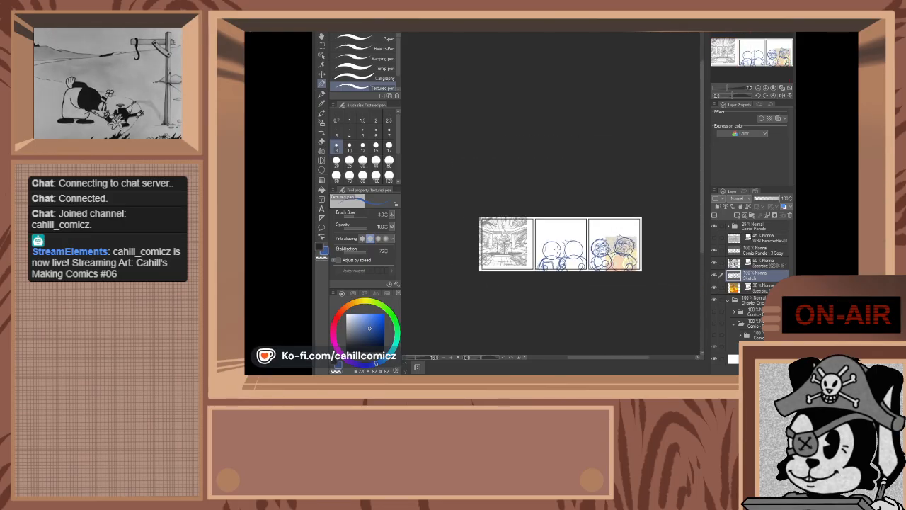
pyautogui.scroll(8, 556, 246)
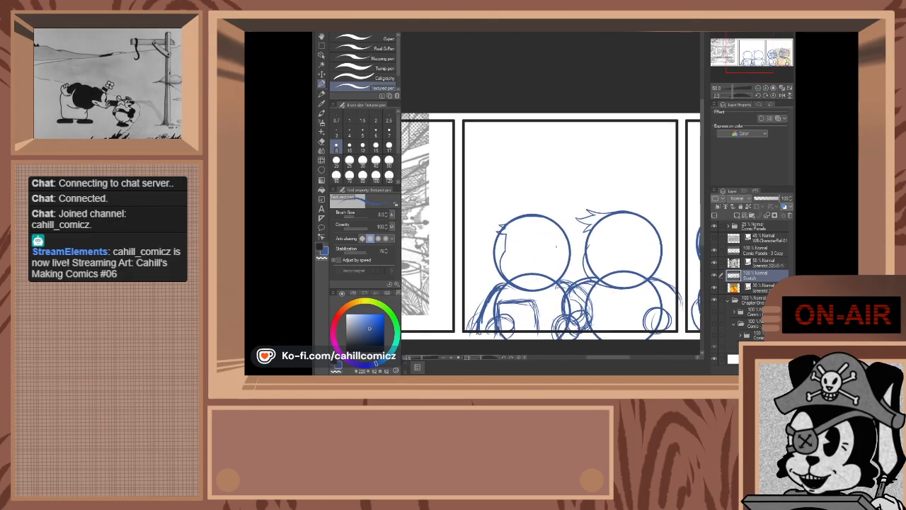
pyautogui.scroll(-4, 581, 239)
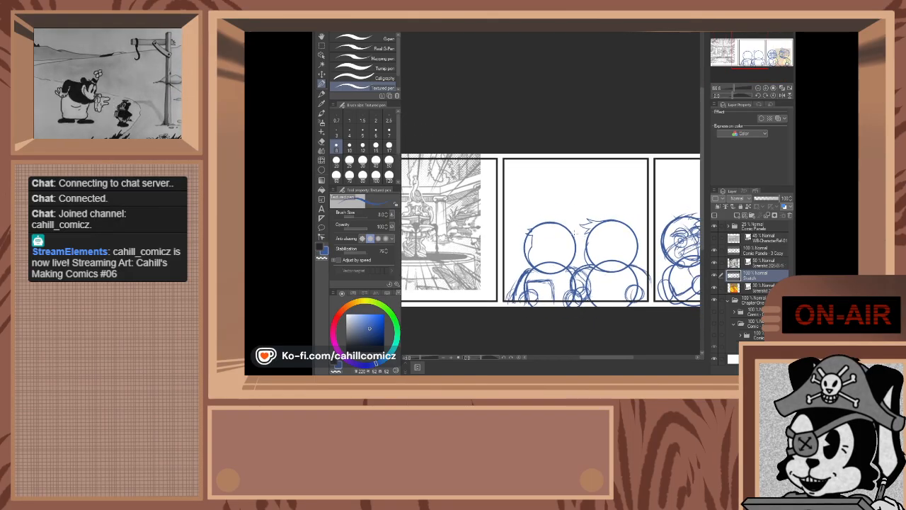
pyautogui.scroll(6, 546, 242)
pyautogui.scroll(6, 600, 206)
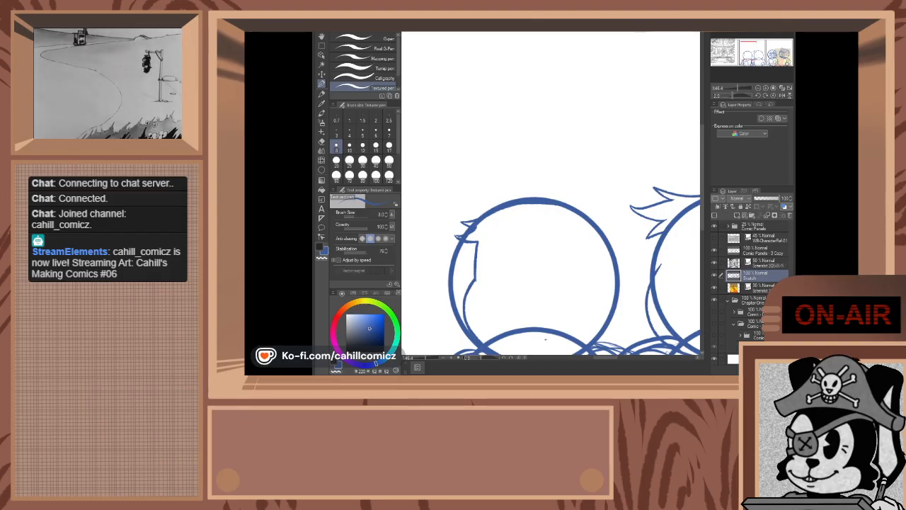
pyautogui.scroll(-7, 616, 189)
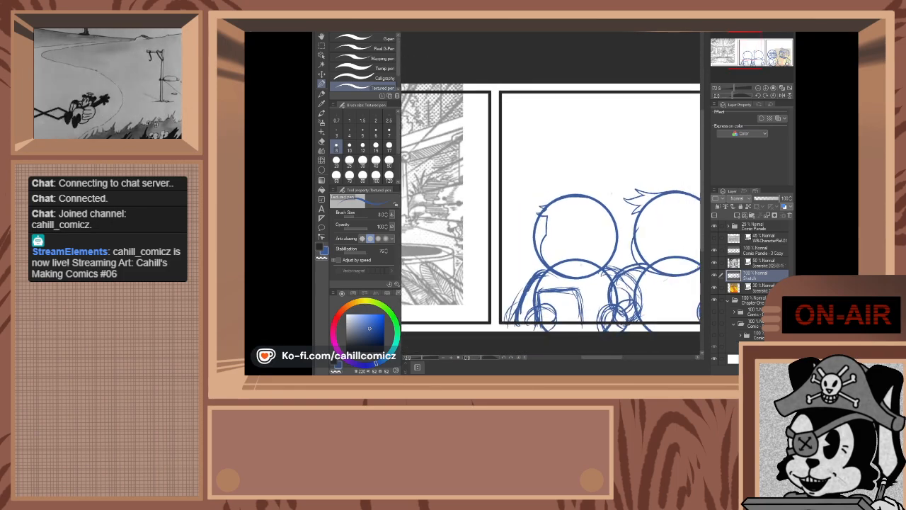
pyautogui.scroll(6, 614, 192)
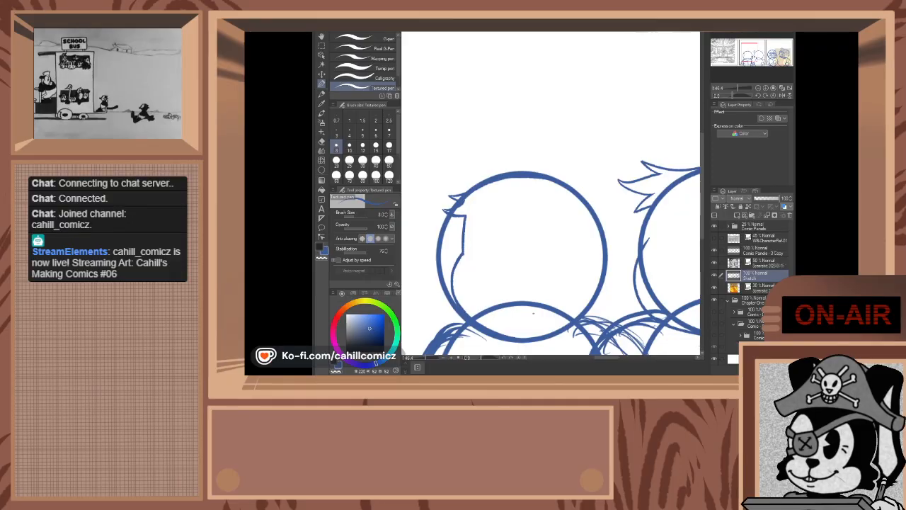
pyautogui.moveTo(534, 313); pyautogui.dragTo(443, 333)
pyautogui.moveTo(566, 304); pyautogui.dragTo(479, 233)
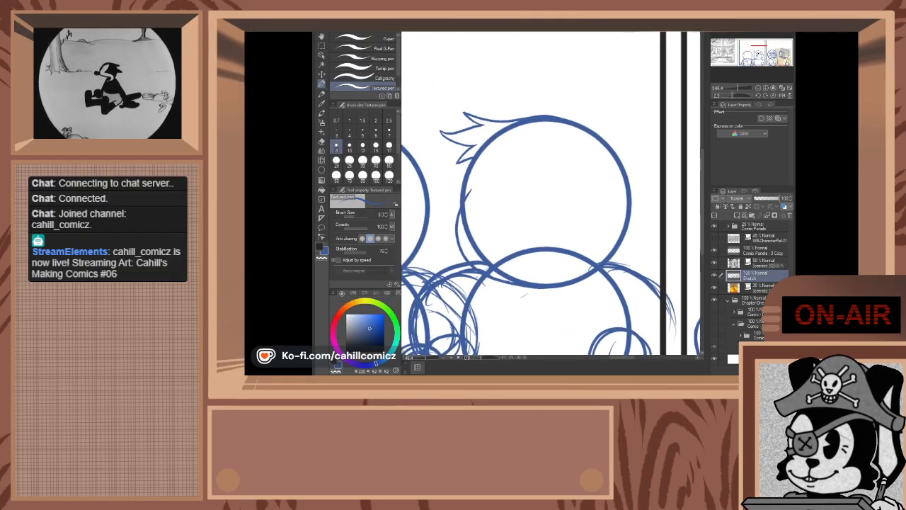
pyautogui.moveTo(411, 121)
pyautogui.mouseDown()
pyautogui.moveTo(544, 160)
pyautogui.moveTo(616, 168)
pyautogui.moveTo(581, 138)
pyautogui.moveTo(599, 122)
pyautogui.moveTo(626, 128)
pyautogui.mouseUp()
pyautogui.hotkey('ctrl', 'z')
pyautogui.hotkey('ctrl', 'z')
pyautogui.hotkey('ctrl', 'z')
pyautogui.hotkey('ctrl', 'z')
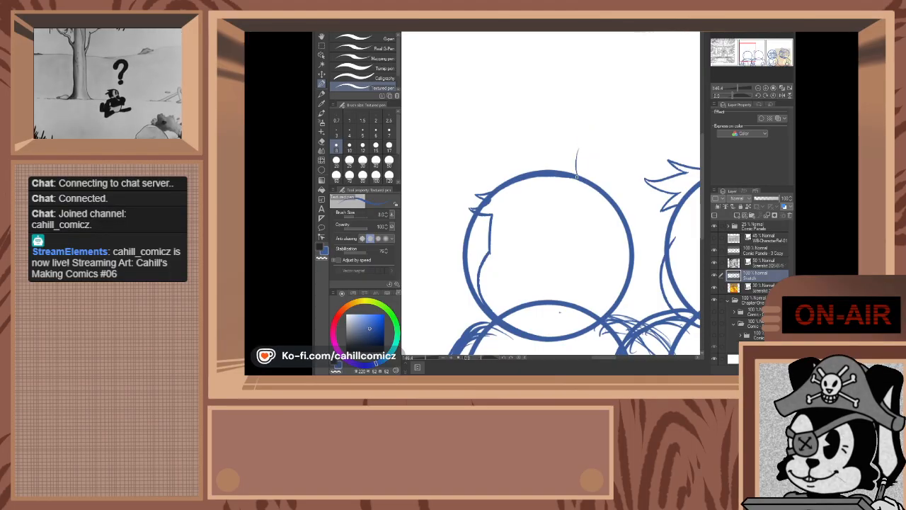
pyautogui.moveTo(586, 133); pyautogui.dragTo(599, 126)
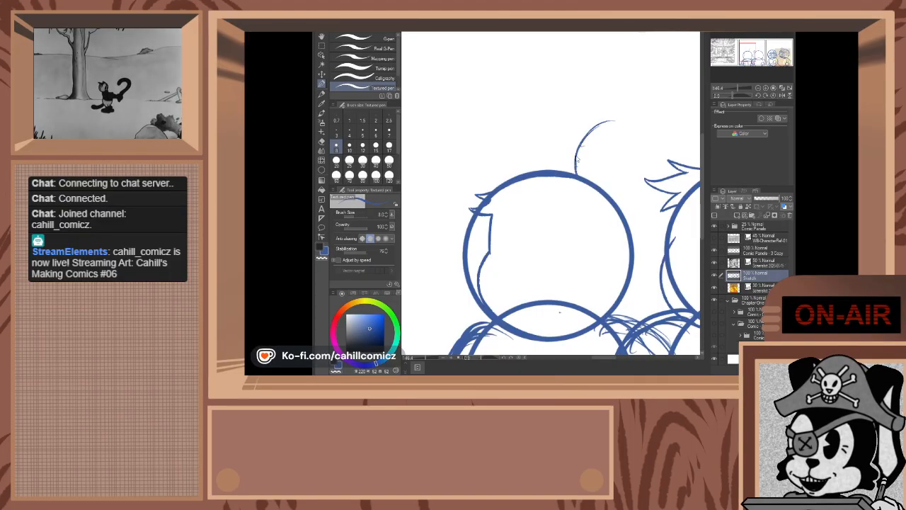
pyautogui.hotkey('ctrl', 'z')
pyautogui.hotkey('ctrl', 'z')
pyautogui.hotkey('ctrl', 'z')
pyautogui.hotkey('ctrl', 'z')
# - Sketch a round hair bun on top of the left-hand figure's head, with a smaller curved band overlapping its base
pyautogui.moveTo(557, 172)
pyautogui.mouseDown()
pyautogui.moveTo(559, 131)
pyautogui.moveTo(601, 120)
pyautogui.moveTo(623, 136)
pyautogui.moveTo(623, 170)
pyautogui.moveTo(607, 188)
pyautogui.moveTo(624, 175)
pyautogui.moveTo(629, 148)
pyautogui.moveTo(614, 128)
pyautogui.moveTo(554, 152)
pyautogui.moveTo(616, 128)
pyautogui.mouseUp()
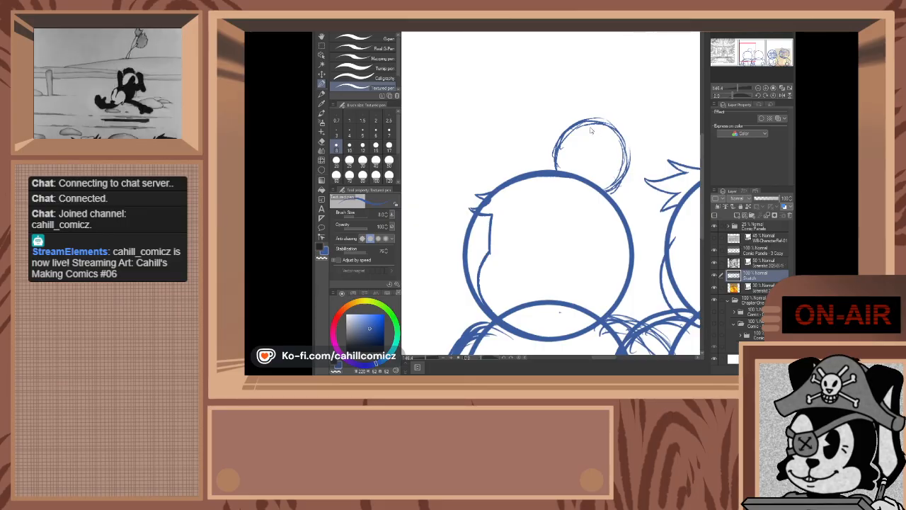
pyautogui.moveTo(595, 121)
pyautogui.mouseDown()
pyautogui.moveTo(615, 126)
pyautogui.moveTo(633, 164)
pyautogui.mouseUp()
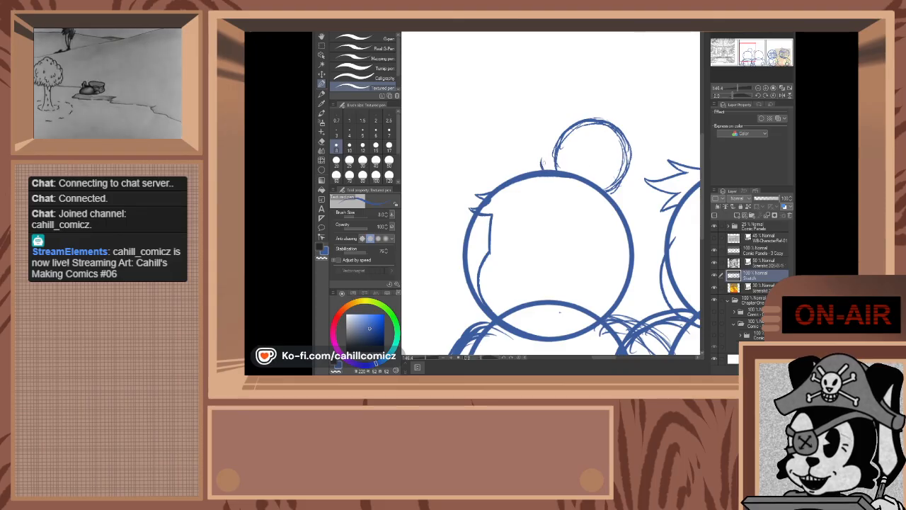
pyautogui.moveTo(542, 153); pyautogui.dragTo(540, 170)
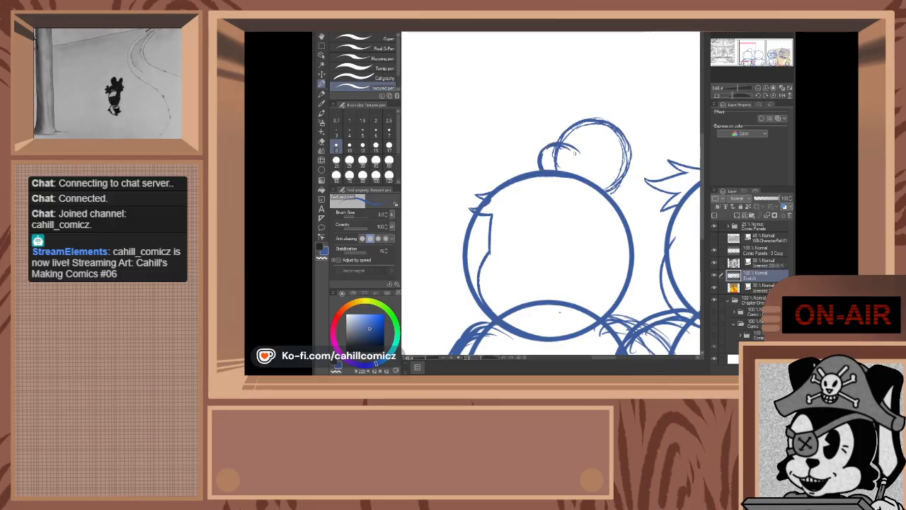
pyautogui.moveTo(576, 148); pyautogui.dragTo(598, 177)
pyautogui.moveTo(578, 148); pyautogui.dragTo(595, 171)
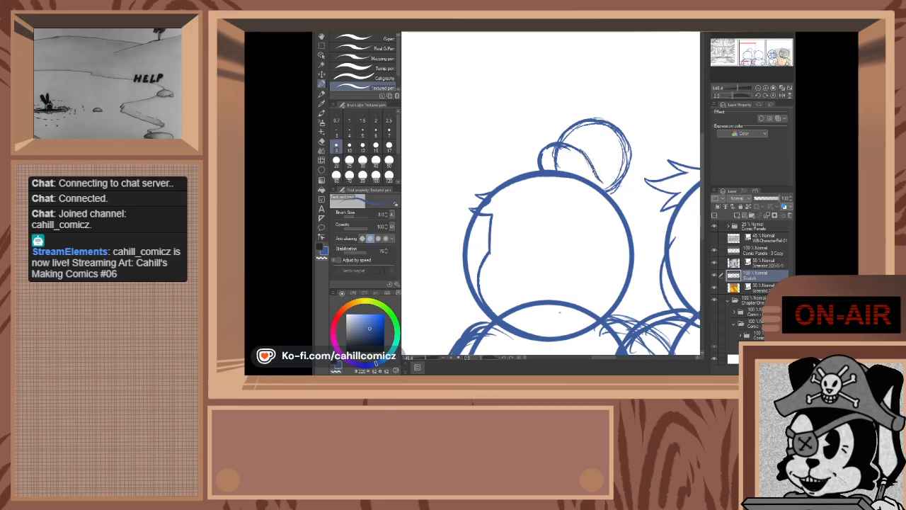
pyautogui.moveTo(578, 148)
pyautogui.mouseDown()
pyautogui.moveTo(592, 163)
pyautogui.moveTo(586, 156)
pyautogui.mouseUp()
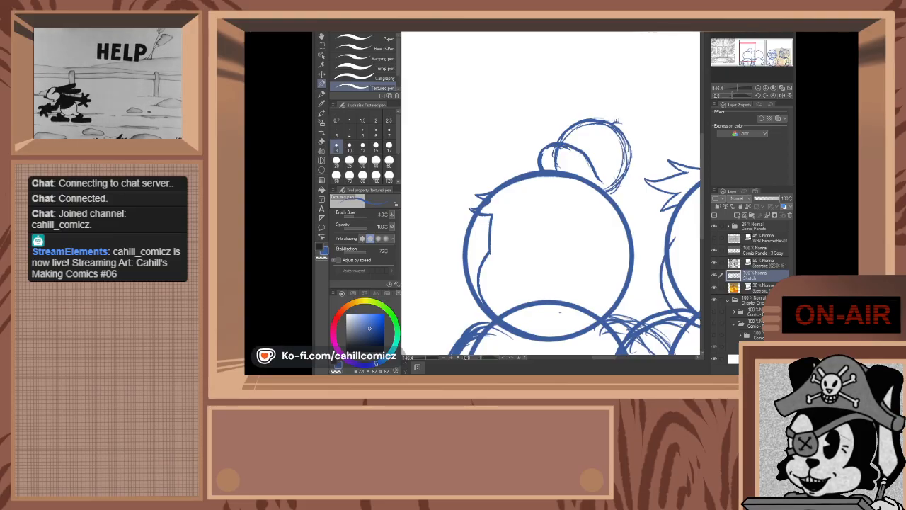
pyautogui.moveTo(618, 122); pyautogui.dragTo(626, 128)
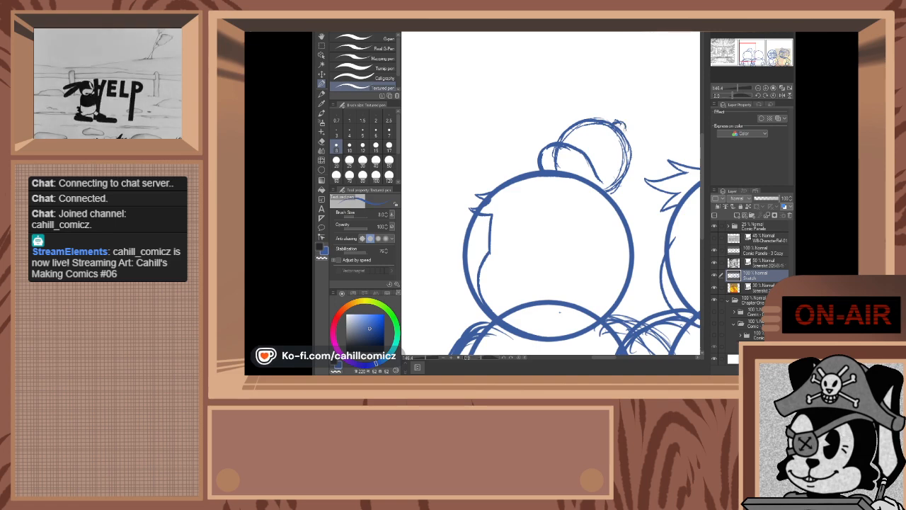
pyautogui.moveTo(553, 162)
pyautogui.mouseDown()
pyautogui.moveTo(568, 161)
pyautogui.moveTo(554, 162)
pyautogui.mouseUp()
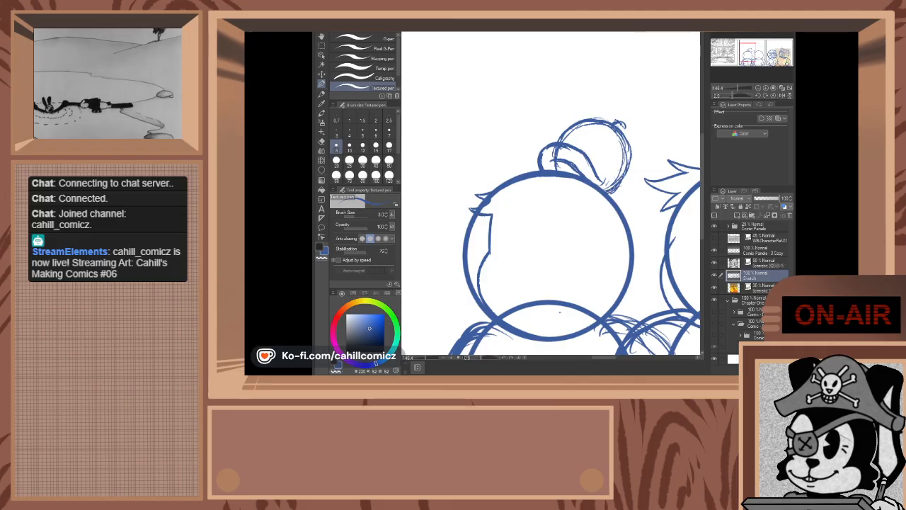
# - Sample the blue sketch colour and sketch the inner side and top arc of a round bun at the right-hand figure's upper right head
pyautogui.moveTo(602, 241); pyautogui.dragTo(425, 281)
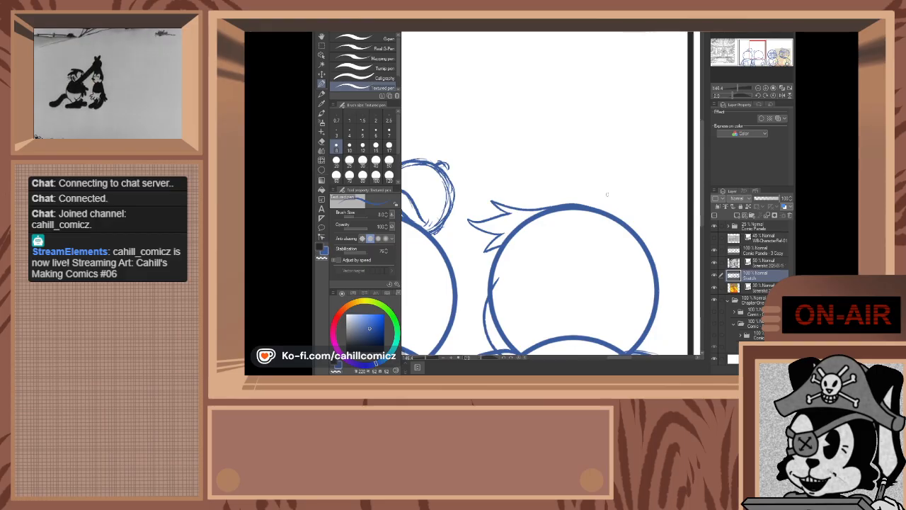
pyautogui.rightClick(608, 194)
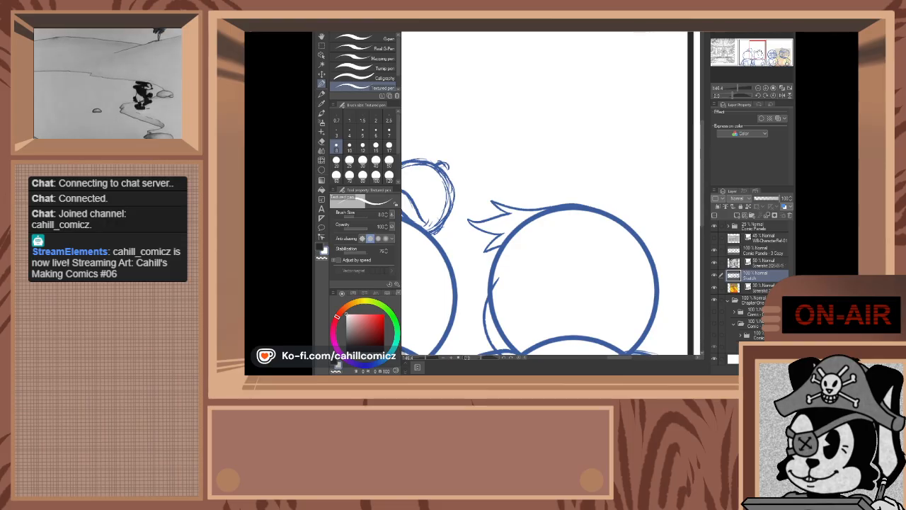
pyautogui.moveTo(759, 50); pyautogui.dragTo(757, 47)
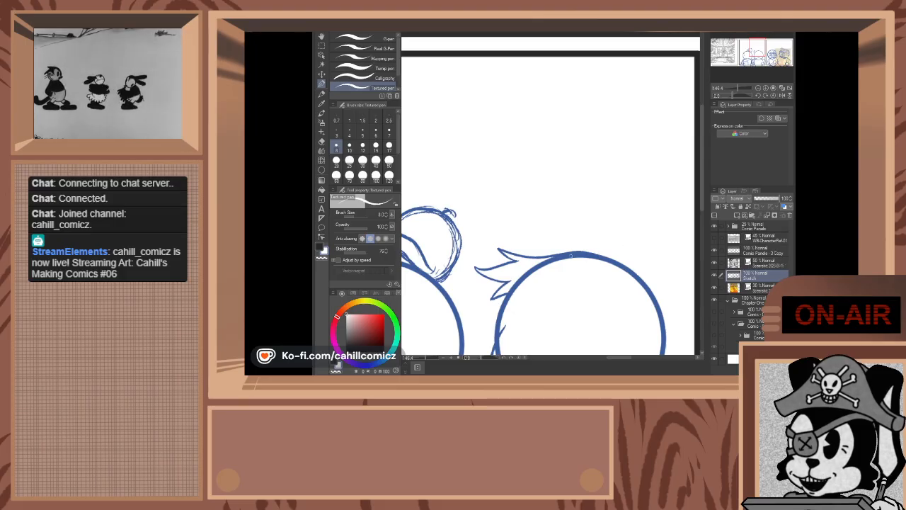
pyautogui.keyDown('alt'); pyautogui.click(571, 256); pyautogui.keyUp('alt')
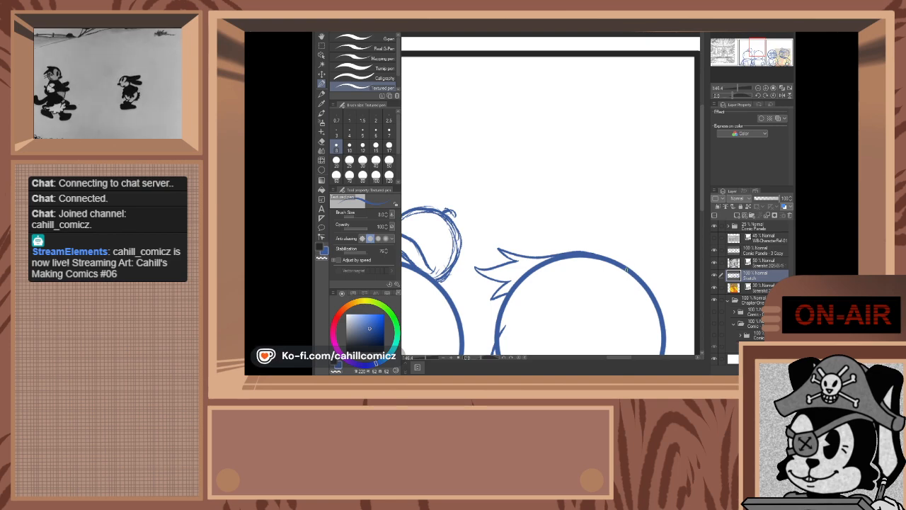
pyautogui.moveTo(619, 257)
pyautogui.mouseDown()
pyautogui.moveTo(636, 224)
pyautogui.moveTo(652, 217)
pyautogui.moveTo(679, 241)
pyautogui.mouseUp()
pyautogui.hotkey('ctrl', 'z')
pyautogui.hotkey('ctrl', 'z')
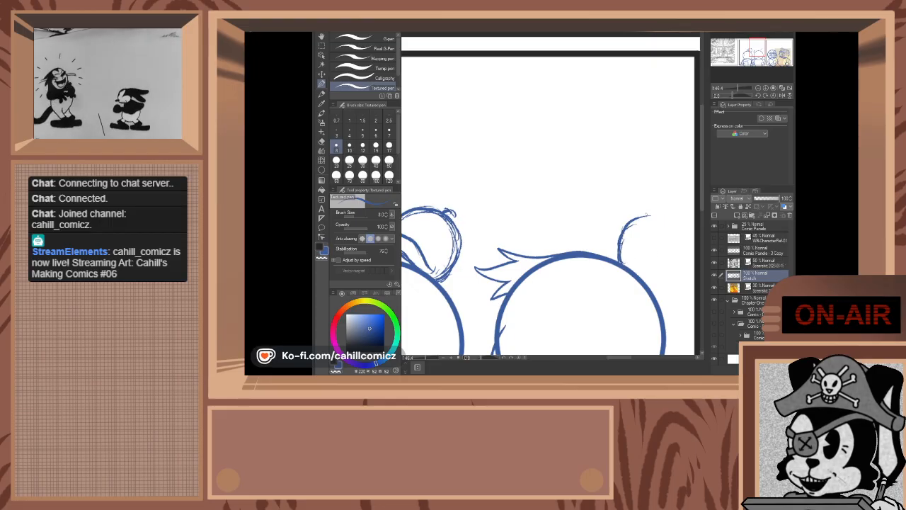
pyautogui.moveTo(659, 217); pyautogui.dragTo(682, 257)
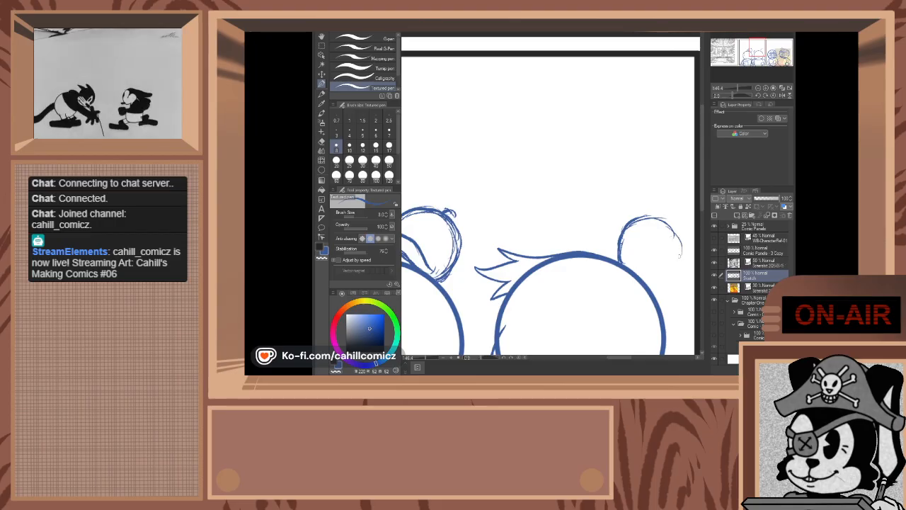
pyautogui.moveTo(633, 222)
pyautogui.mouseDown()
pyautogui.moveTo(668, 225)
pyautogui.moveTo(677, 239)
pyautogui.mouseUp()
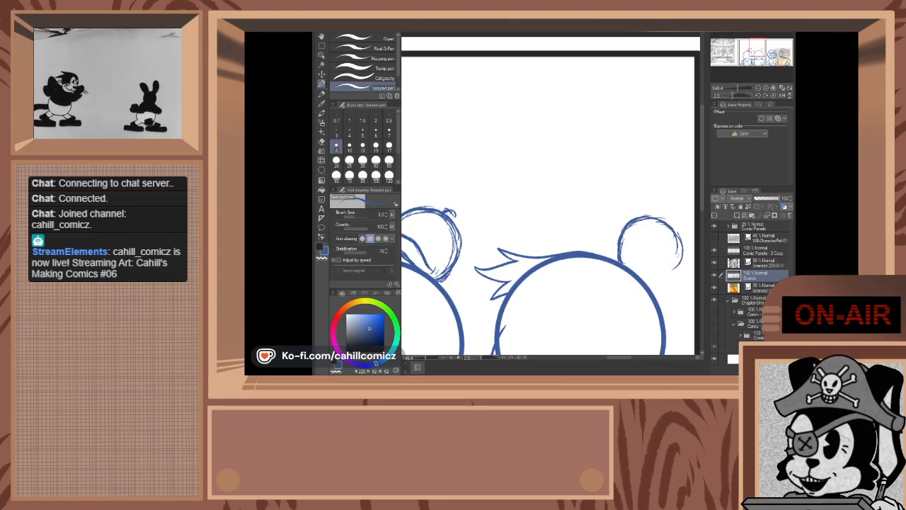
# - Close the bun's lower side against the head circle and add a small curl on its outer upper edge
pyautogui.moveTo(663, 286)
pyautogui.mouseDown()
pyautogui.moveTo(645, 286)
pyautogui.moveTo(663, 285)
pyautogui.moveTo(651, 290)
pyautogui.mouseUp()
pyautogui.moveTo(675, 274); pyautogui.dragTo(658, 288)
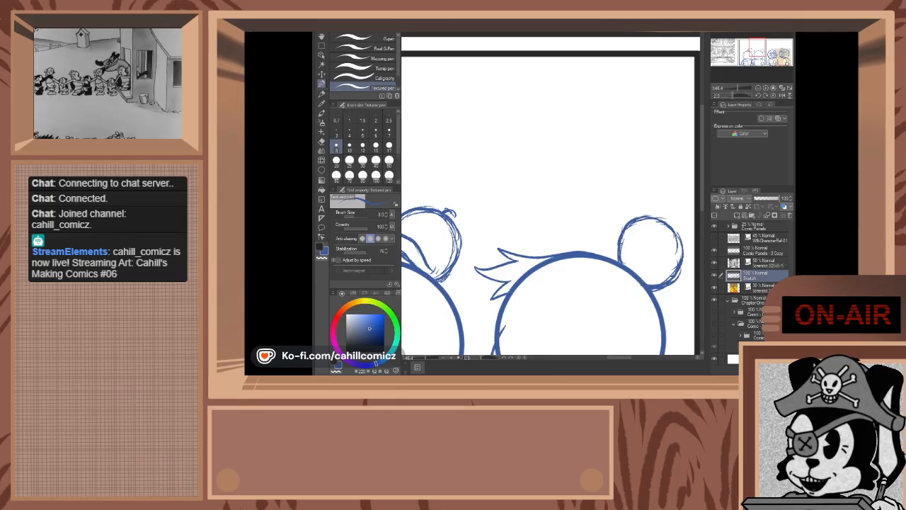
pyautogui.moveTo(671, 228); pyautogui.dragTo(680, 242)
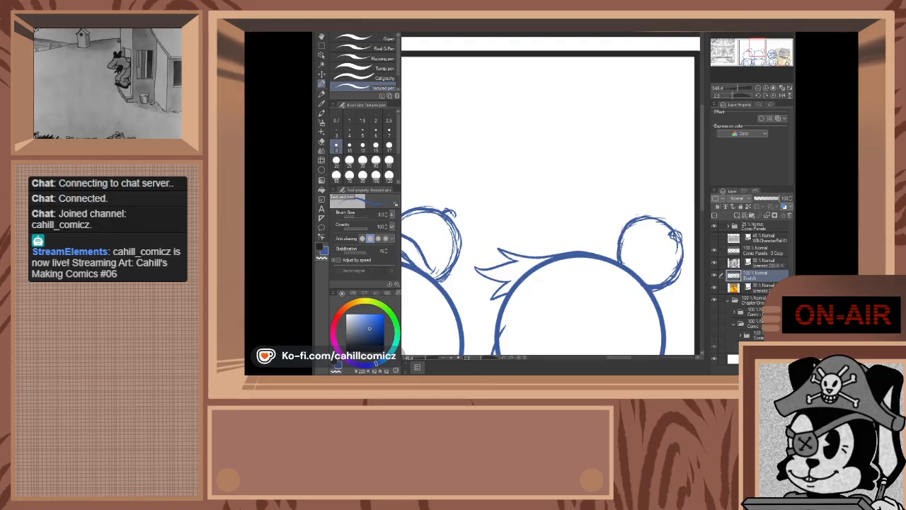
pyautogui.moveTo(644, 217); pyautogui.dragTo(668, 227)
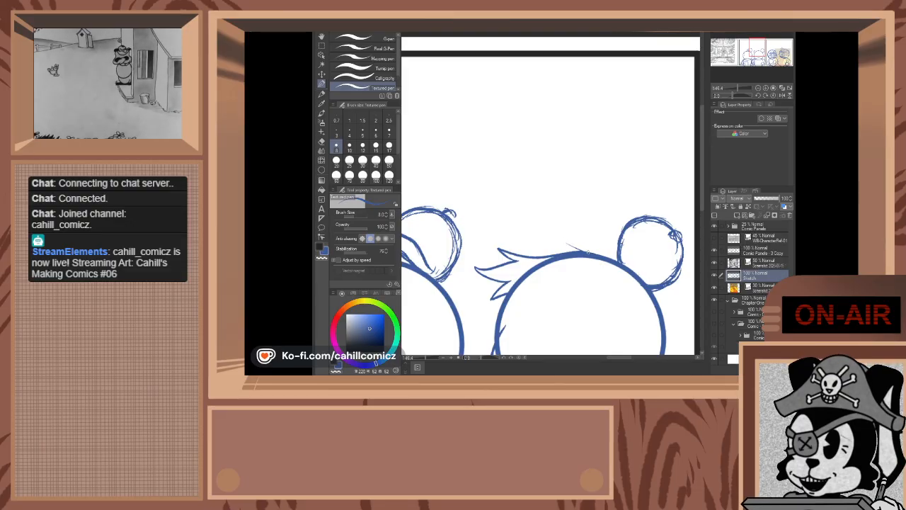
pyautogui.moveTo(542, 225); pyautogui.dragTo(575, 249)
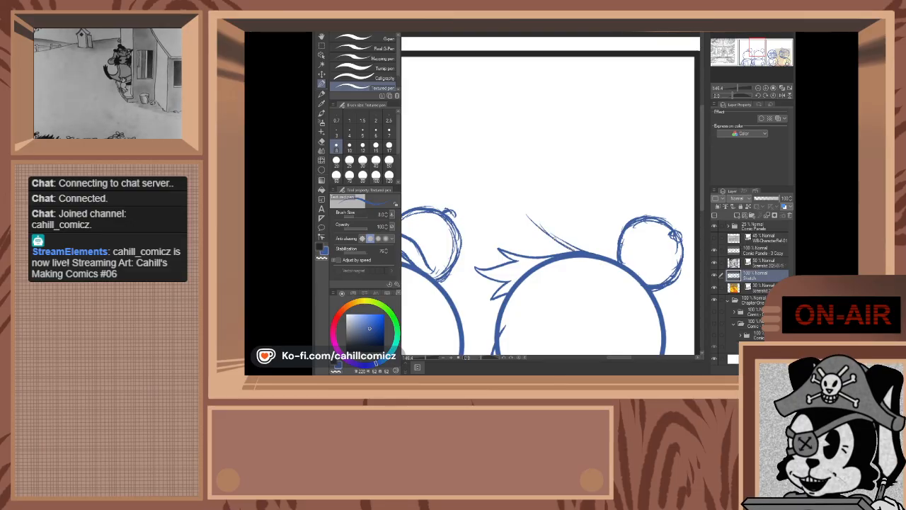
pyautogui.moveTo(530, 217)
pyautogui.mouseDown()
pyautogui.moveTo(541, 192)
pyautogui.moveTo(554, 194)
pyautogui.moveTo(592, 230)
pyautogui.mouseUp()
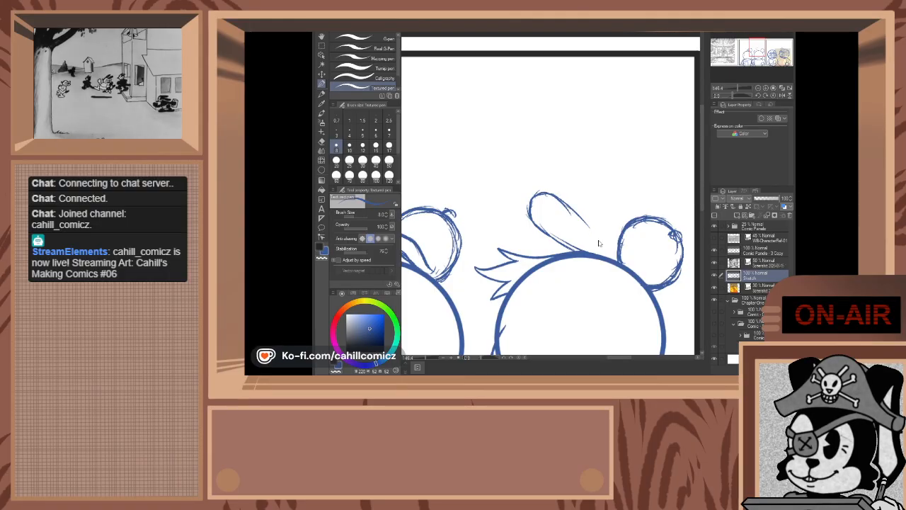
pyautogui.hotkey('ctrl', 'z')
pyautogui.hotkey('ctrl', 'z')
pyautogui.hotkey('ctrl', 'z')
pyautogui.hotkey('ctrl', 'z')
pyautogui.hotkey('ctrl', 'z')
pyautogui.hotkey('ctrl', 'z')
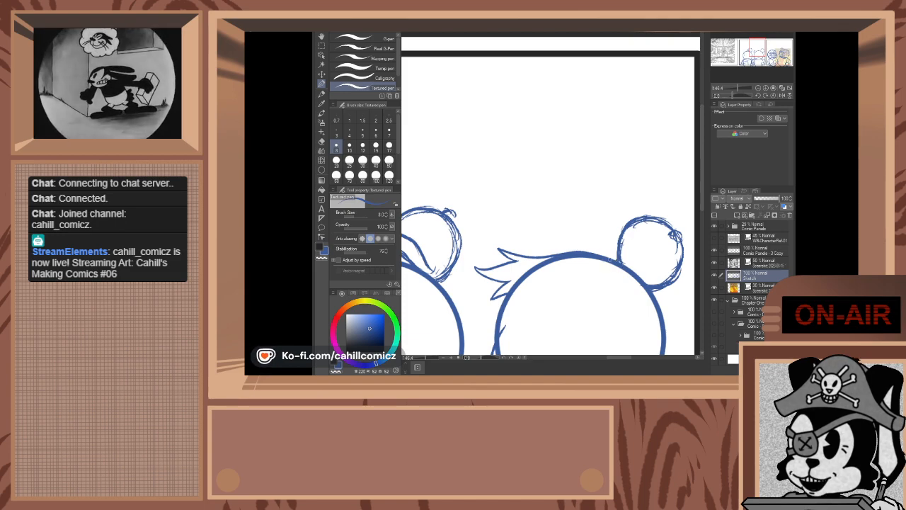
pyautogui.hotkey('ctrl', 'z')
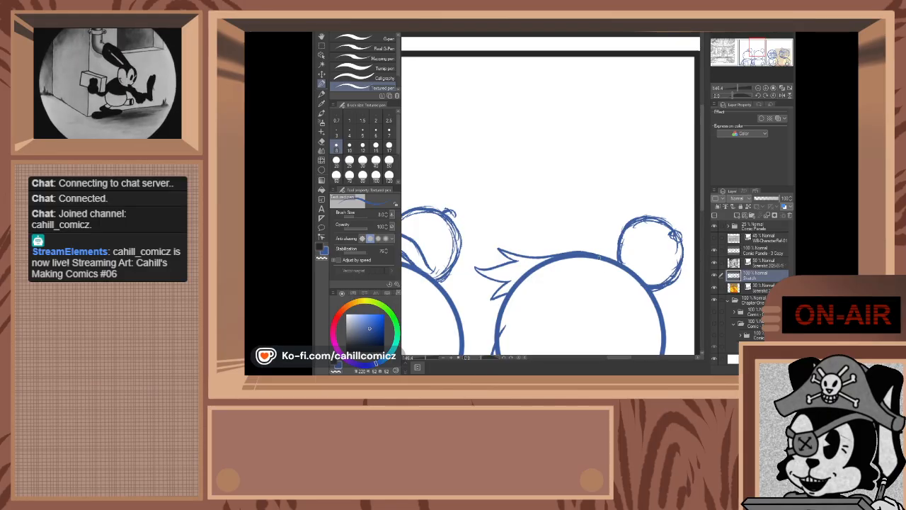
pyautogui.moveTo(598, 257)
pyautogui.mouseDown()
pyautogui.moveTo(535, 231)
pyautogui.moveTo(512, 206)
pyautogui.mouseUp()
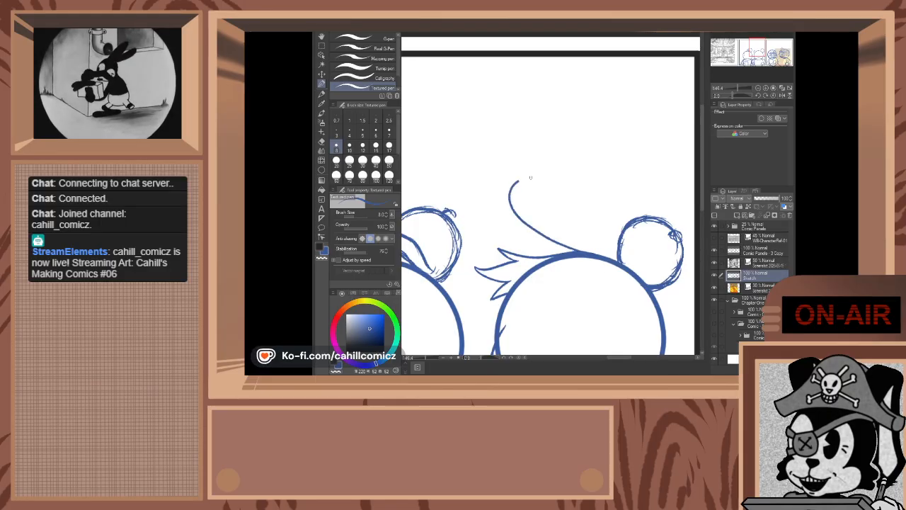
pyautogui.hotkey('ctrl', 'z')
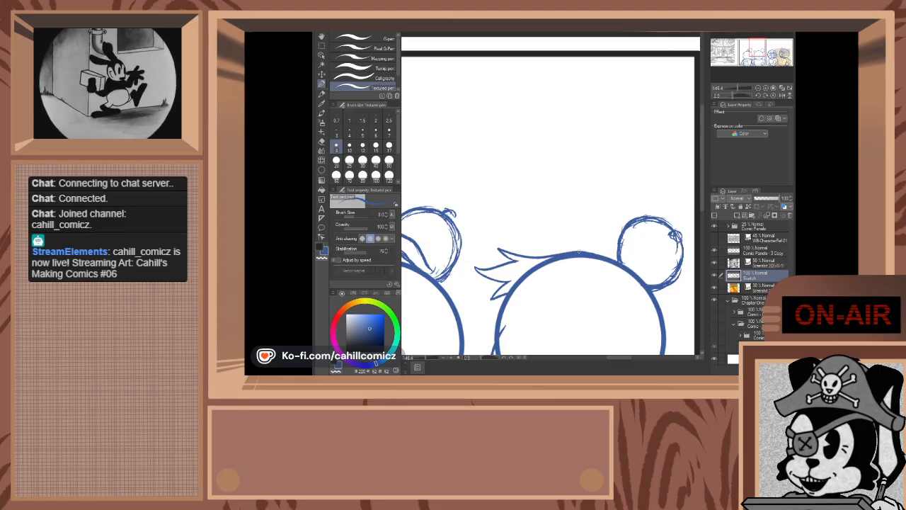
# - Sketch a long rounded loop slanting up and left from the right-hand figure's crown, ending against the bun
pyautogui.moveTo(525, 211)
pyautogui.mouseDown()
pyautogui.moveTo(541, 172)
pyautogui.moveTo(554, 179)
pyautogui.moveTo(617, 231)
pyautogui.moveTo(631, 260)
pyautogui.mouseUp()
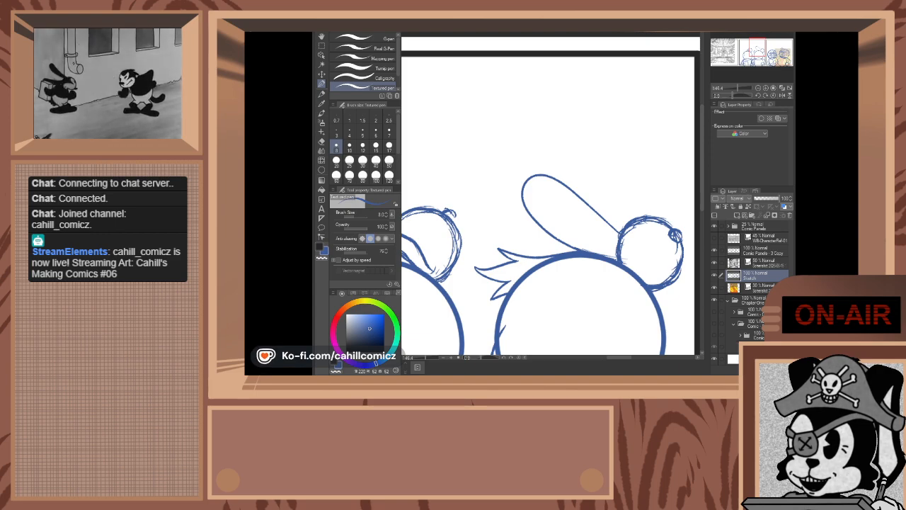
pyautogui.scroll(-10, 664, 313)
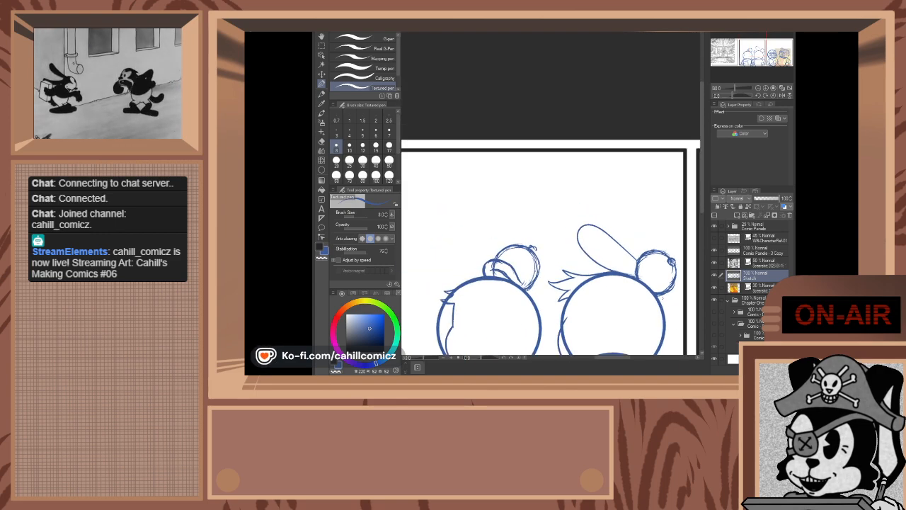
pyautogui.scroll(-5, 686, 309)
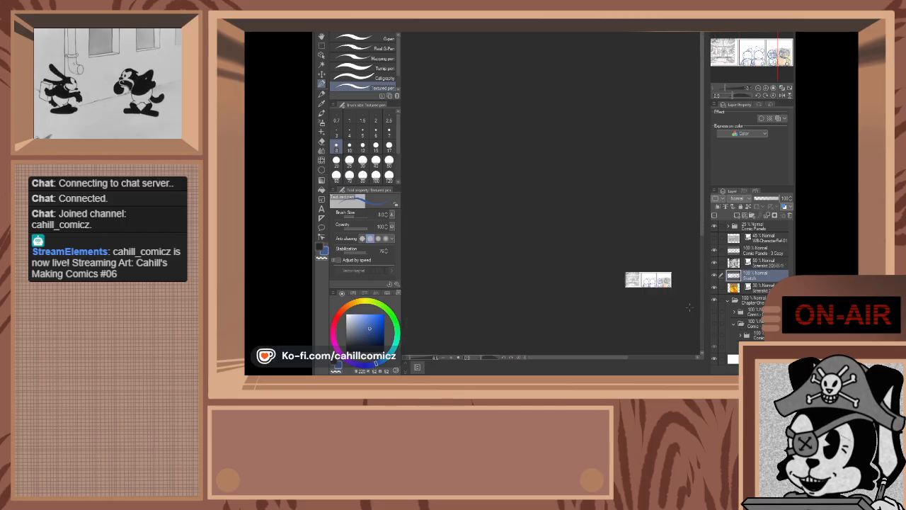
pyautogui.scroll(5, 684, 285)
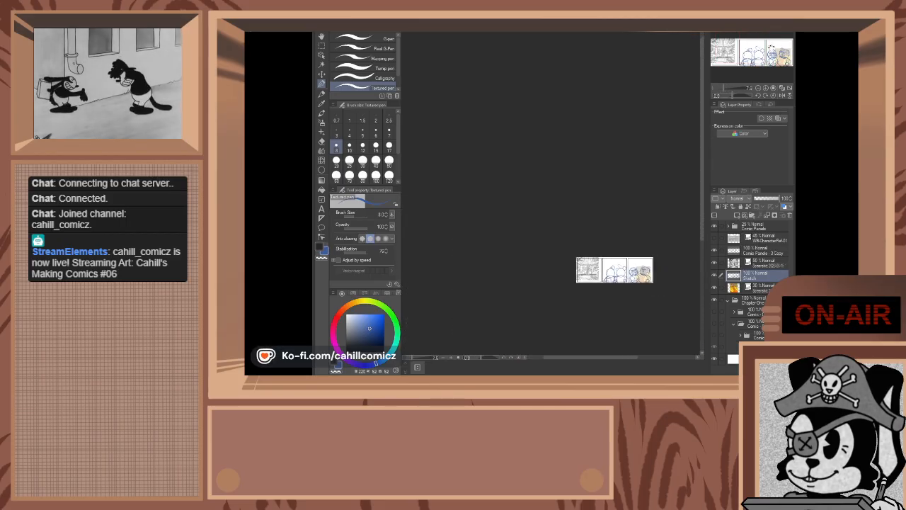
pyautogui.scroll(4, 583, 279)
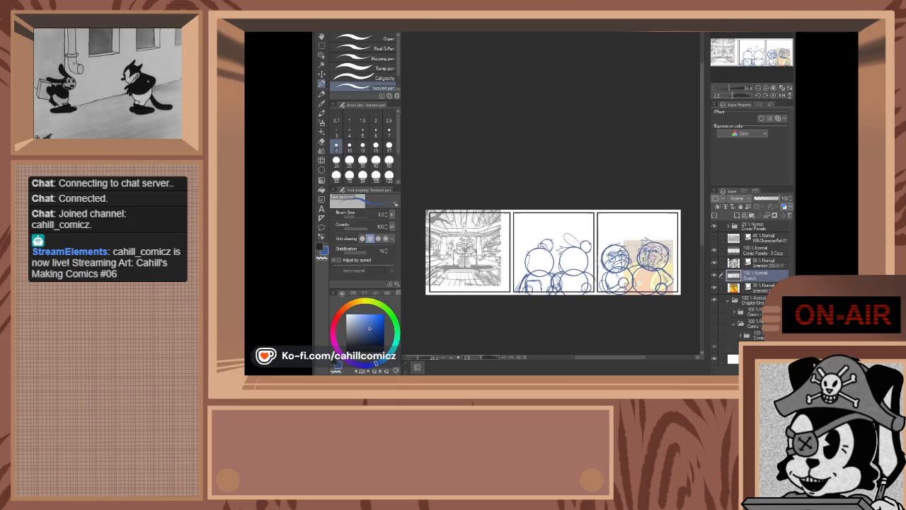
# - Sketch a thin vertical face guide curving from crown to chin, bowed left of centre, on the left-hand figure's head circle
pyautogui.scroll(4, 546, 270)
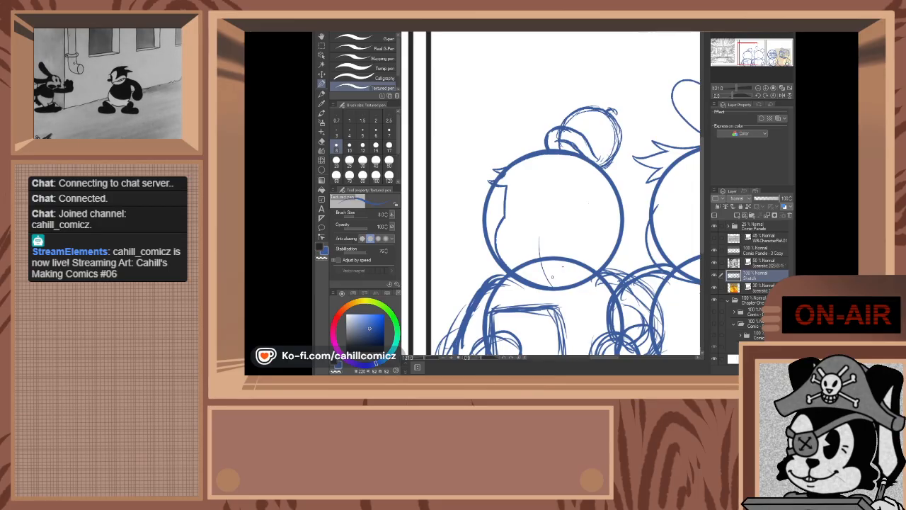
pyautogui.moveTo(551, 285); pyautogui.dragTo(544, 270)
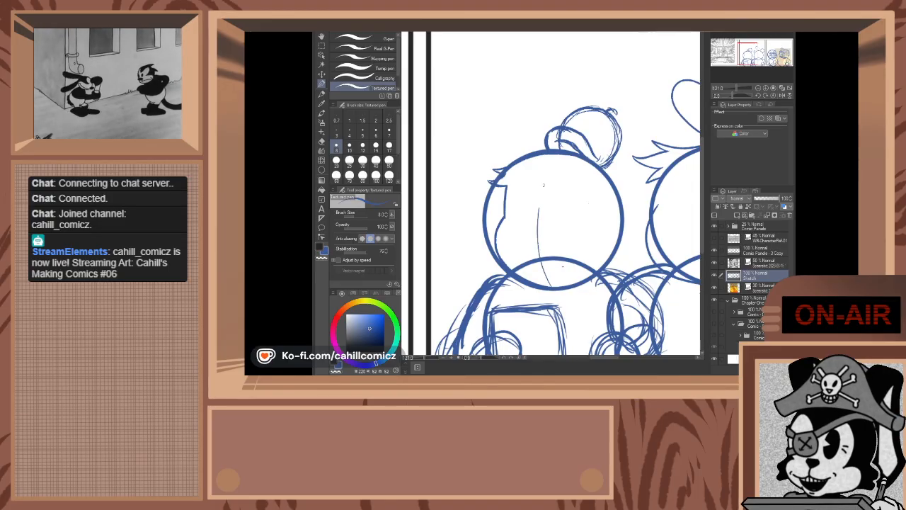
pyautogui.hotkey('ctrl', 'z')
pyautogui.hotkey('ctrl', 'z')
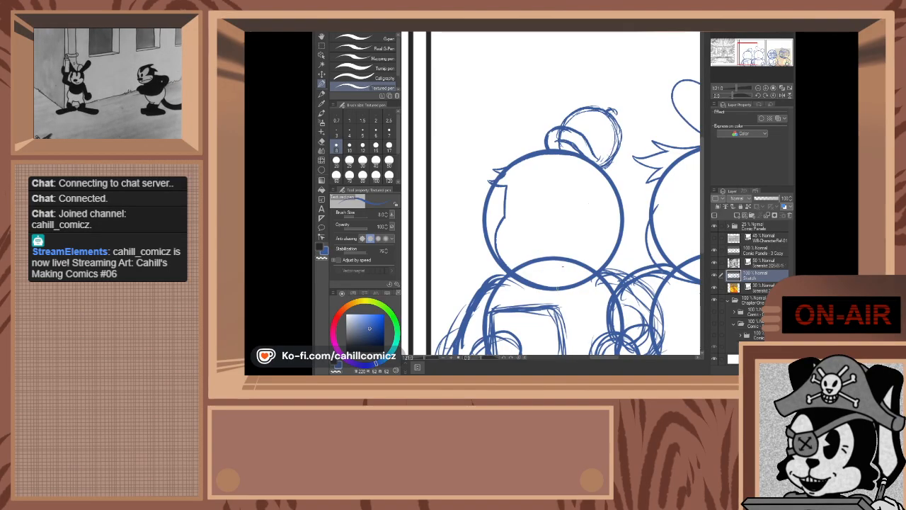
pyautogui.moveTo(537, 258)
pyautogui.mouseDown()
pyautogui.moveTo(536, 228)
pyautogui.moveTo(557, 150)
pyautogui.mouseUp()
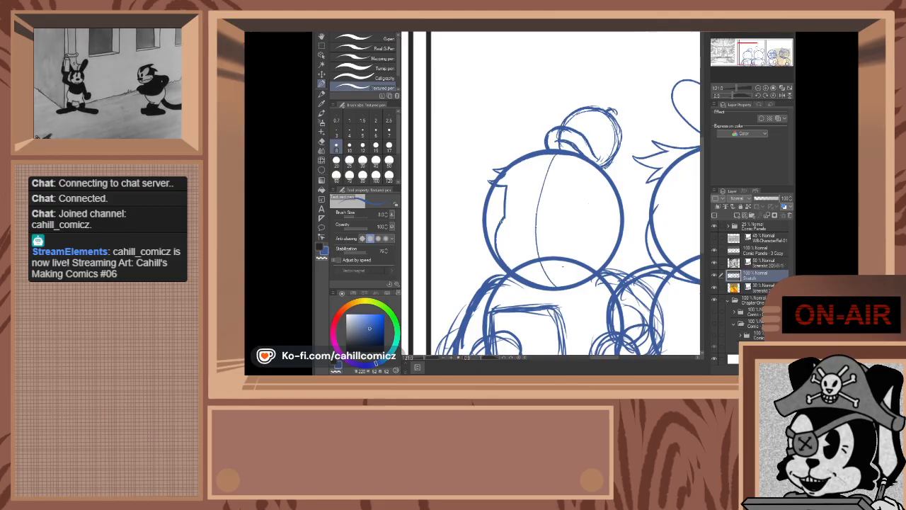
# - Sketch a thin horizontal eye guide, bowed downward, across the left-hand figure's face to the far edge of the head circle
pyautogui.moveTo(555, 235); pyautogui.dragTo(626, 232)
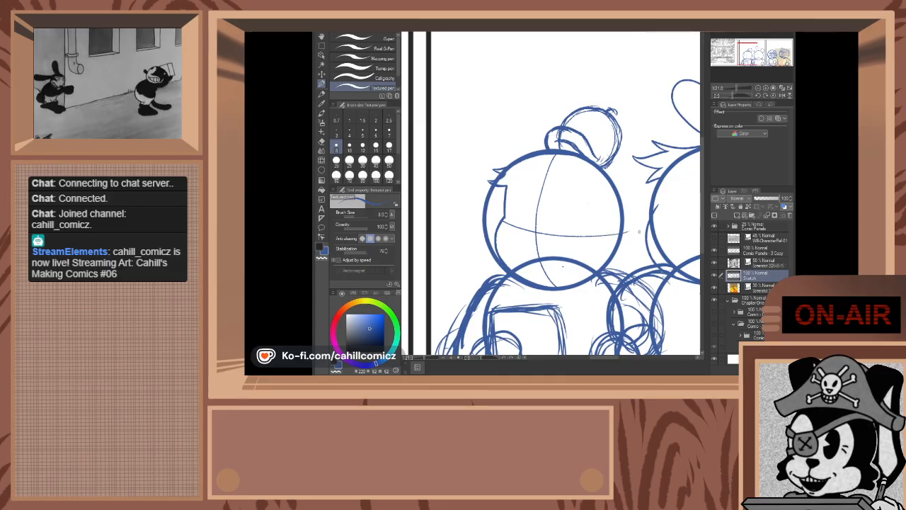
pyautogui.hotkey('ctrl', 'z')
pyautogui.moveTo(502, 219); pyautogui.dragTo(526, 228)
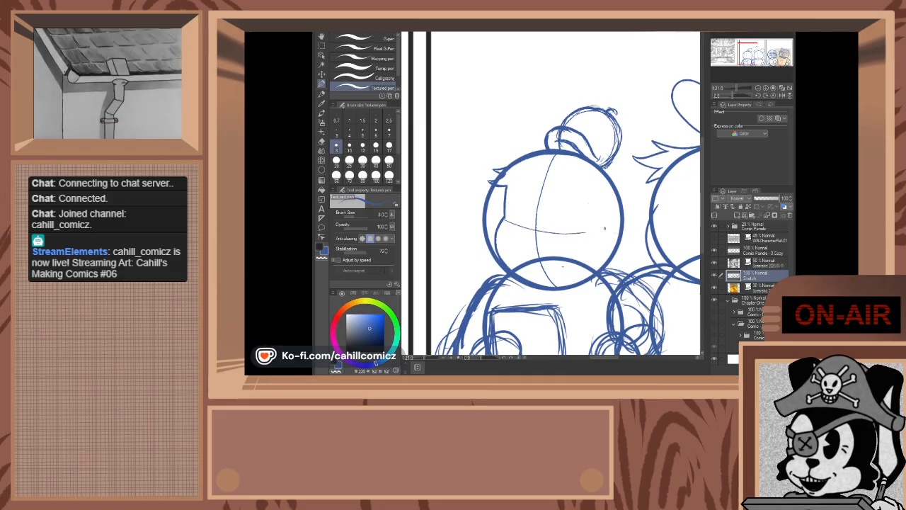
pyautogui.moveTo(605, 228)
pyautogui.mouseDown()
pyautogui.moveTo(617, 224)
pyautogui.moveTo(612, 212)
pyautogui.mouseUp()
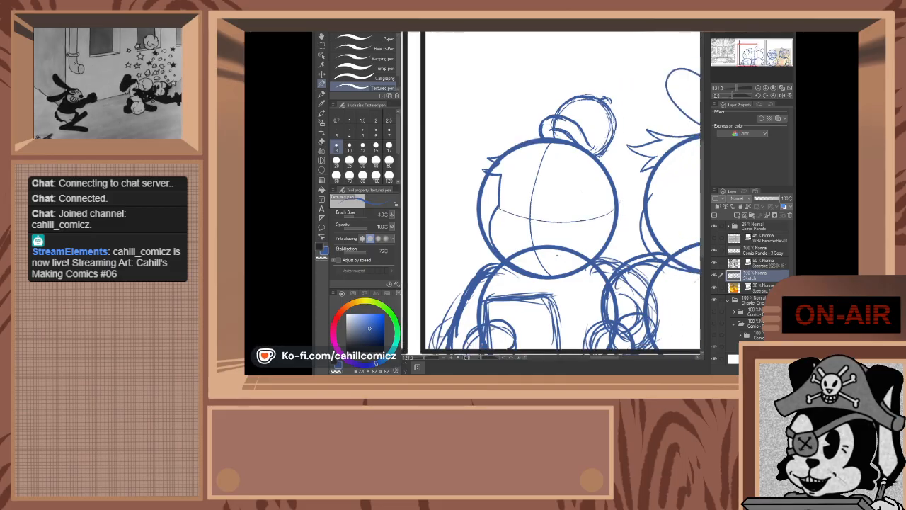
# - Sketch a thin vertical face guide from chin to crown, bowed left of centre, on the right-hand figure's head circle
pyautogui.moveTo(748, 54); pyautogui.dragTo(757, 56)
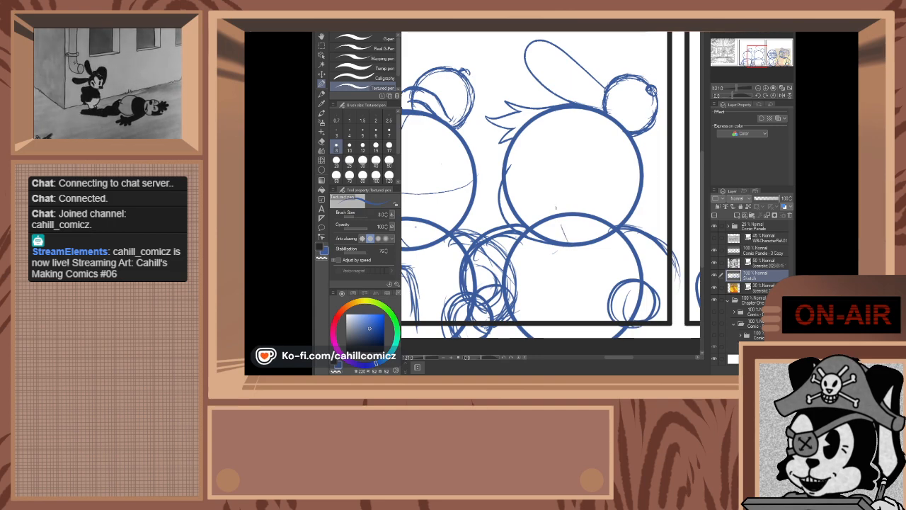
pyautogui.hotkey('ctrl', 'z')
pyautogui.moveTo(570, 242)
pyautogui.mouseDown()
pyautogui.moveTo(544, 199)
pyautogui.moveTo(552, 150)
pyautogui.mouseUp()
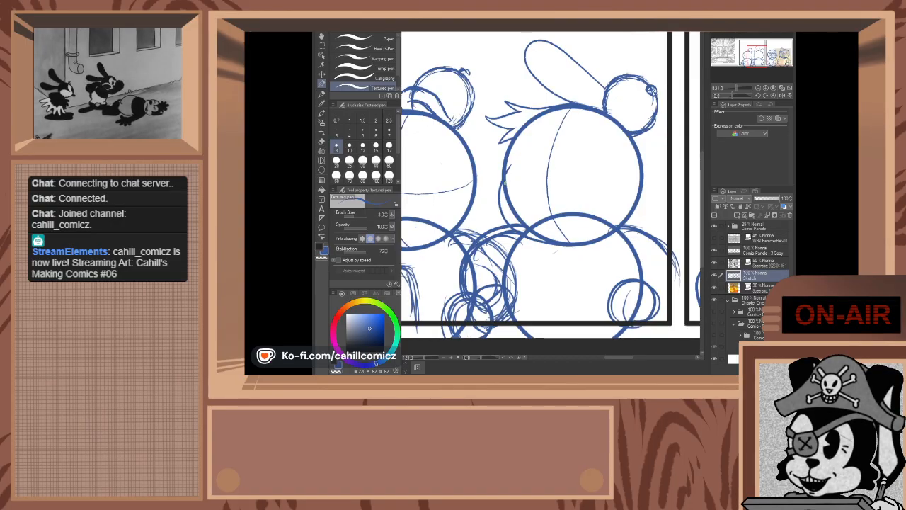
# - Sketch a thin horizontal eye guide, bowed downward, across the full width of the right-hand figure's head circle
pyautogui.moveTo(577, 187); pyautogui.dragTo(614, 182)
pyautogui.hotkey('ctrl', 'z')
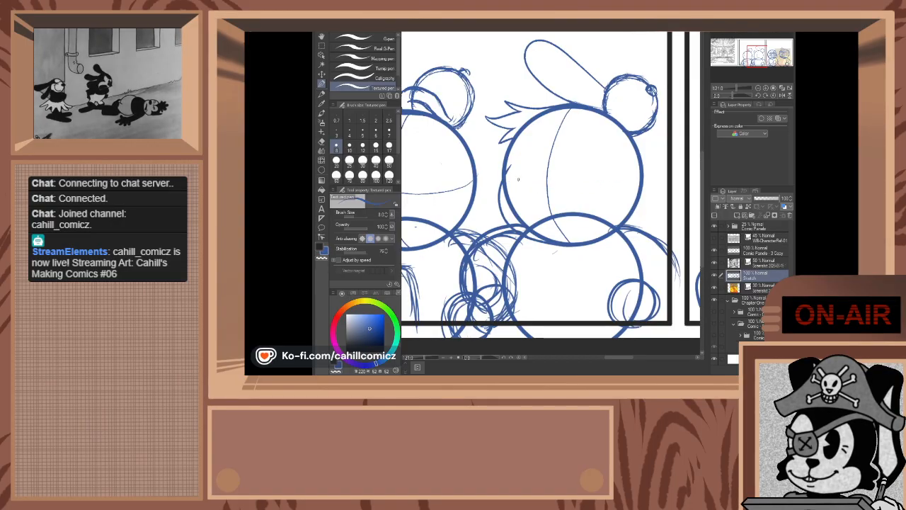
pyautogui.moveTo(506, 178)
pyautogui.mouseDown()
pyautogui.moveTo(544, 199)
pyautogui.moveTo(586, 201)
pyautogui.mouseUp()
pyautogui.hotkey('ctrl', 'z')
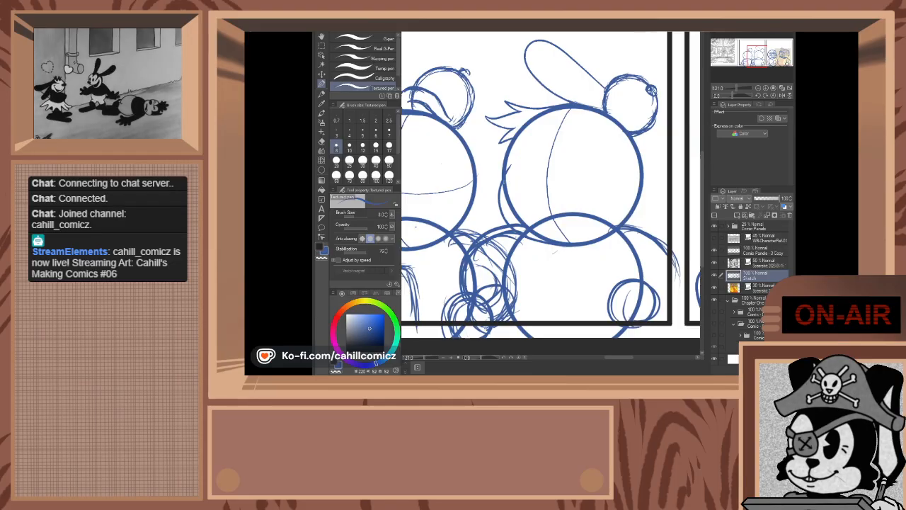
pyautogui.moveTo(524, 189); pyautogui.dragTo(596, 193)
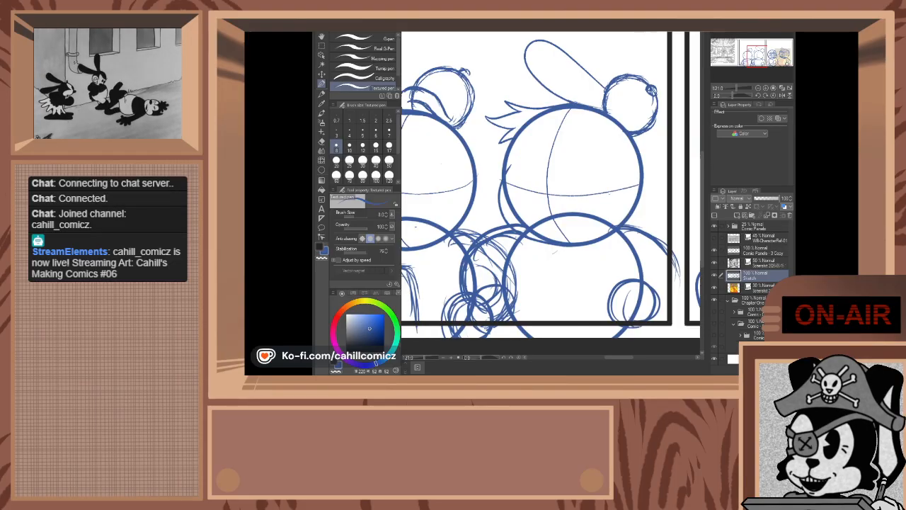
pyautogui.moveTo(745, 57); pyautogui.dragTo(741, 60)
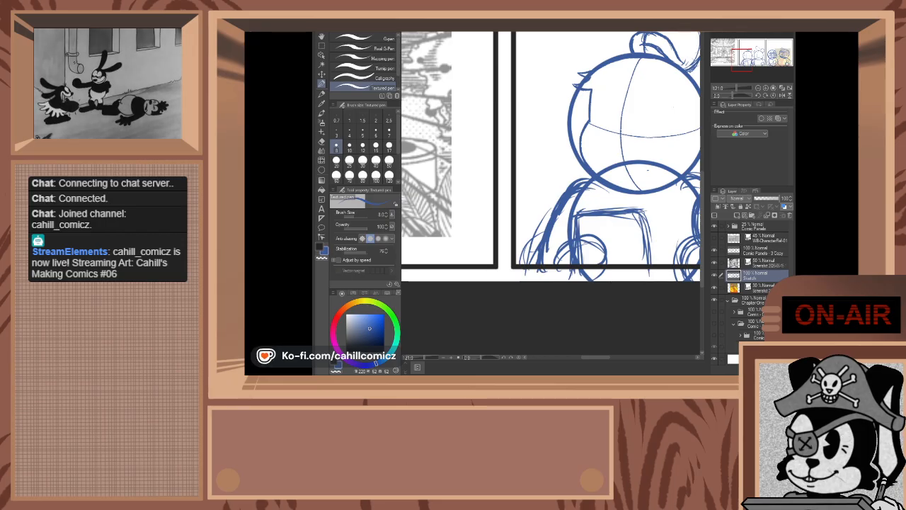
pyautogui.scroll(-5, 635, 122)
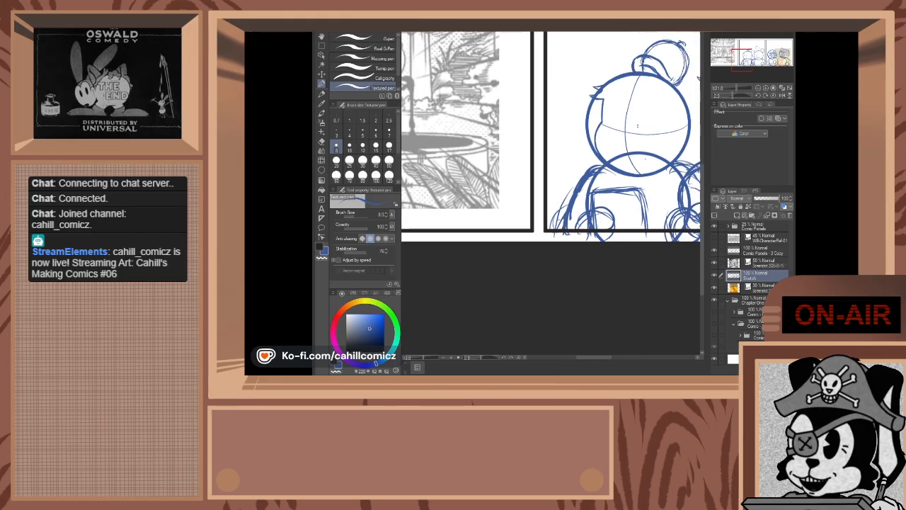
# - Move the grey background screenshot layer directly below the Sketch layer, and make the Sketch layer active again
pyautogui.moveTo(529, 117); pyautogui.dragTo(575, 127)
pyautogui.scroll(1, 574, 126)
pyautogui.scroll(2, 566, 106)
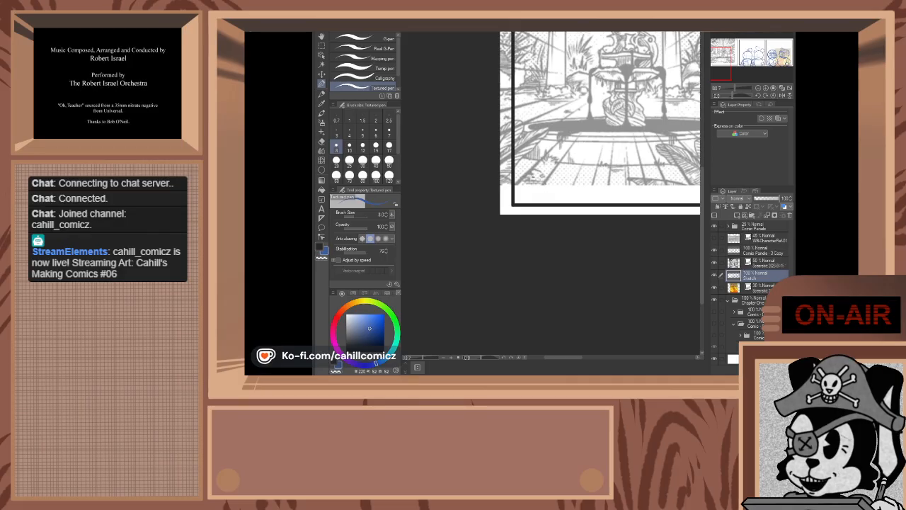
pyautogui.scroll(3, 606, 110)
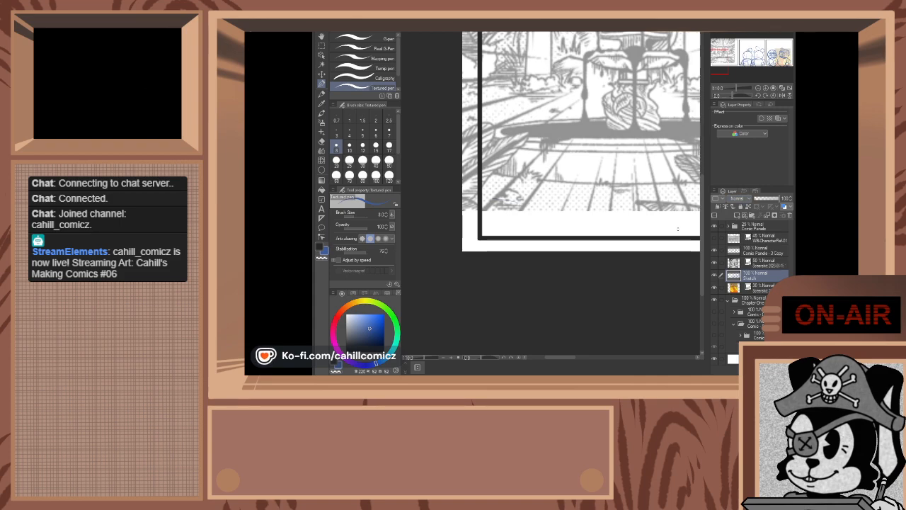
pyautogui.moveTo(781, 263); pyautogui.dragTo(780, 280)
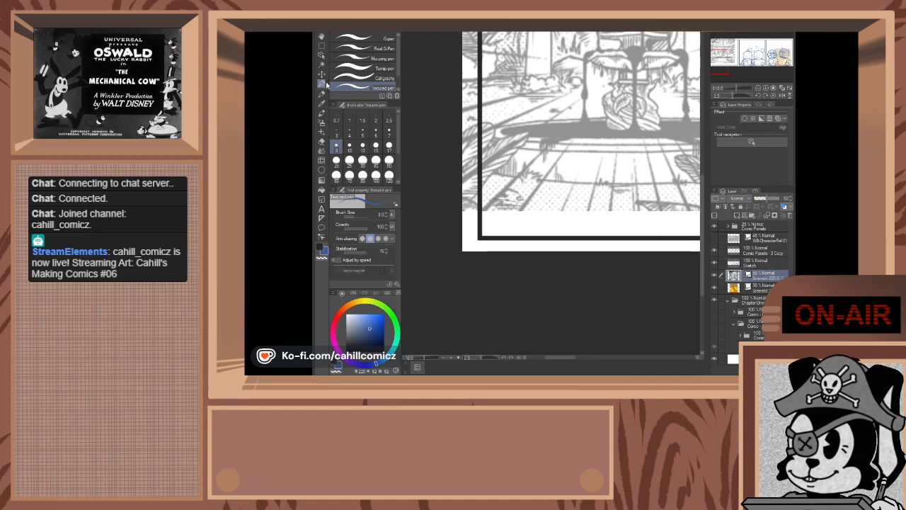
pyautogui.click(785, 262)
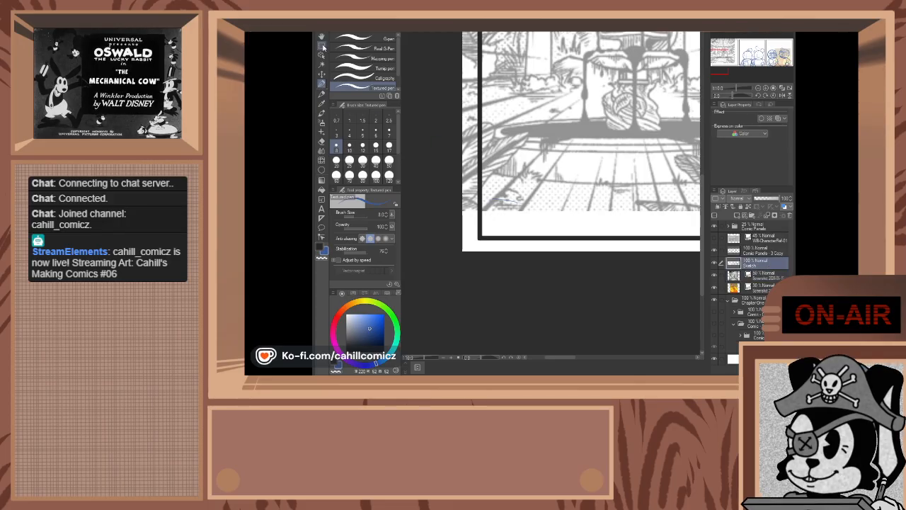
# - Draw the long front base edge and short receding side base edge of a box at the first panel's lower left
pyautogui.scroll(2, 633, 263)
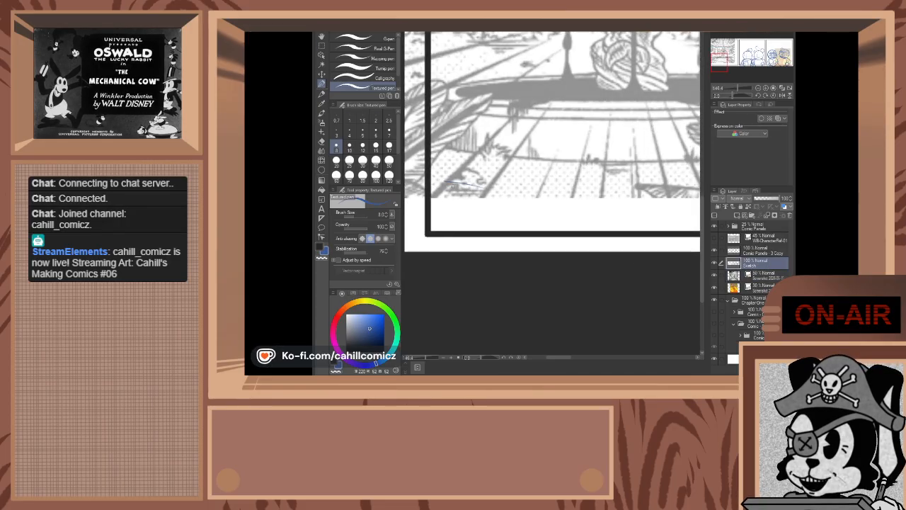
pyautogui.moveTo(452, 183); pyautogui.dragTo(529, 194)
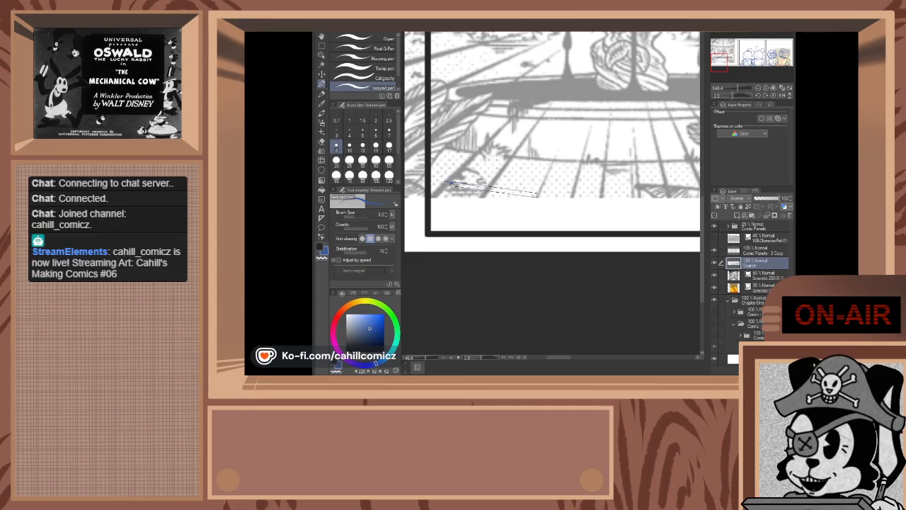
pyautogui.keyDown('shift'); pyautogui.click(533, 194); pyautogui.keyUp('shift')
pyautogui.scroll(2, 537, 191)
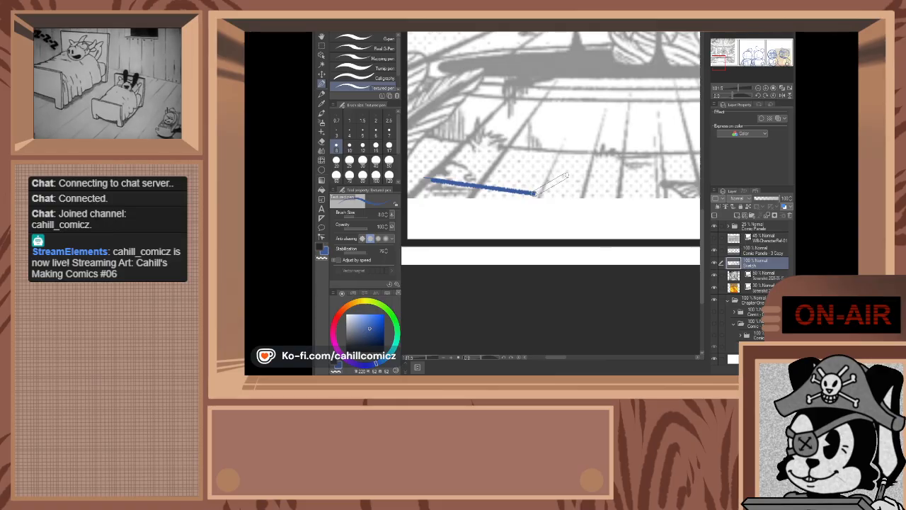
pyautogui.keyDown('shift'); pyautogui.click(566, 176); pyautogui.keyUp('shift')
pyautogui.scroll(-3, 473, 186)
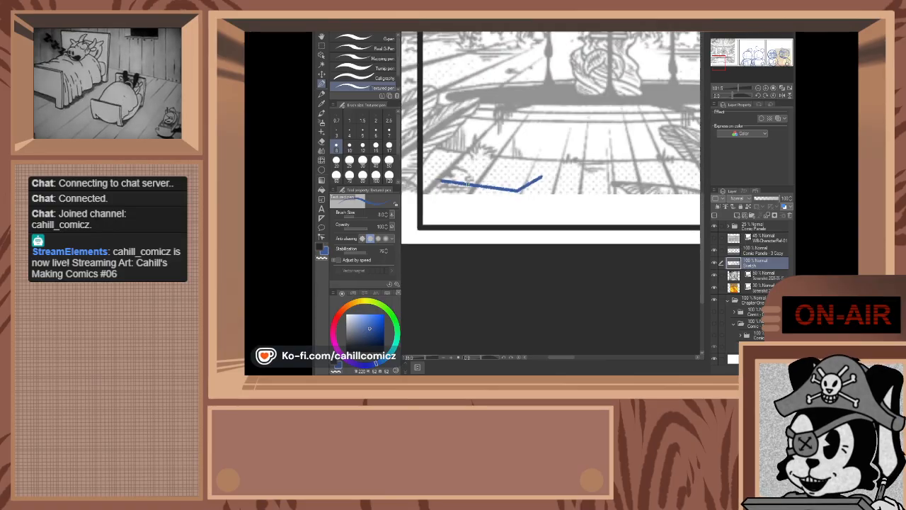
# - Draw straight lines for the box's front face, closing it with a top edge, and add the far vertical edge of its side
pyautogui.scroll(2, 446, 164)
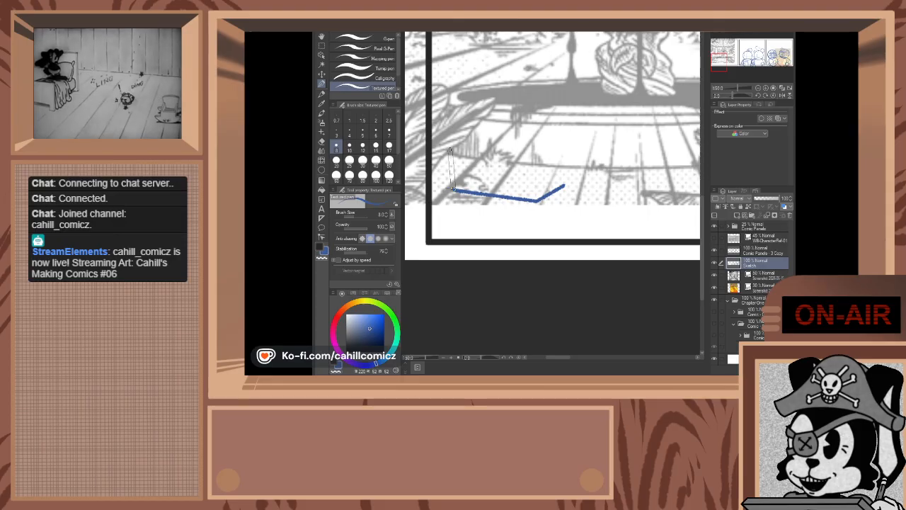
pyautogui.keyDown('shift'); pyautogui.click(448, 150); pyautogui.keyUp('shift')
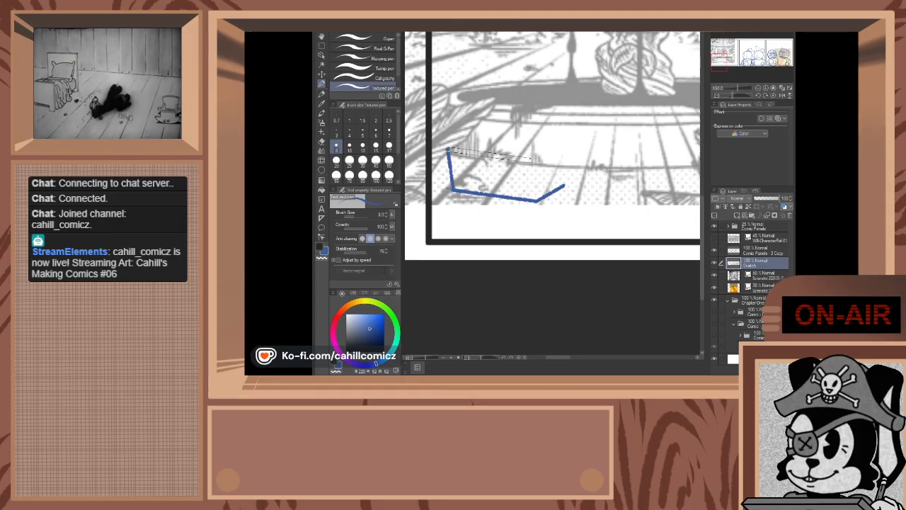
pyautogui.keyDown('shift'); pyautogui.click(541, 154); pyautogui.keyUp('shift')
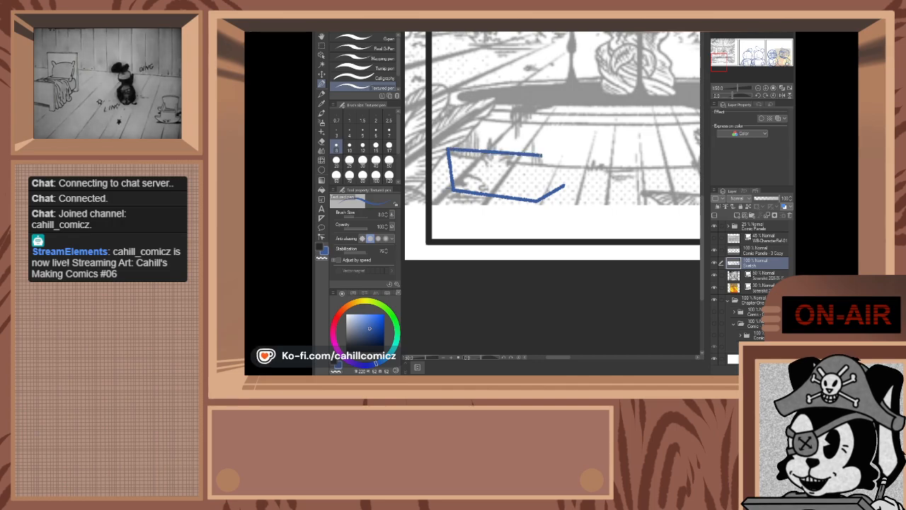
pyautogui.keyDown('shift'); pyautogui.click(538, 200); pyautogui.keyUp('shift')
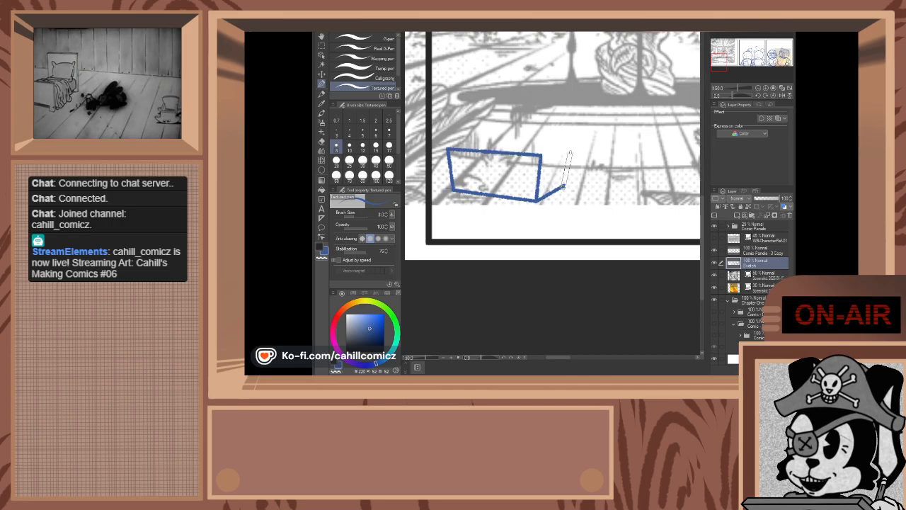
pyautogui.keyDown('shift'); pyautogui.click(570, 154); pyautogui.keyUp('shift')
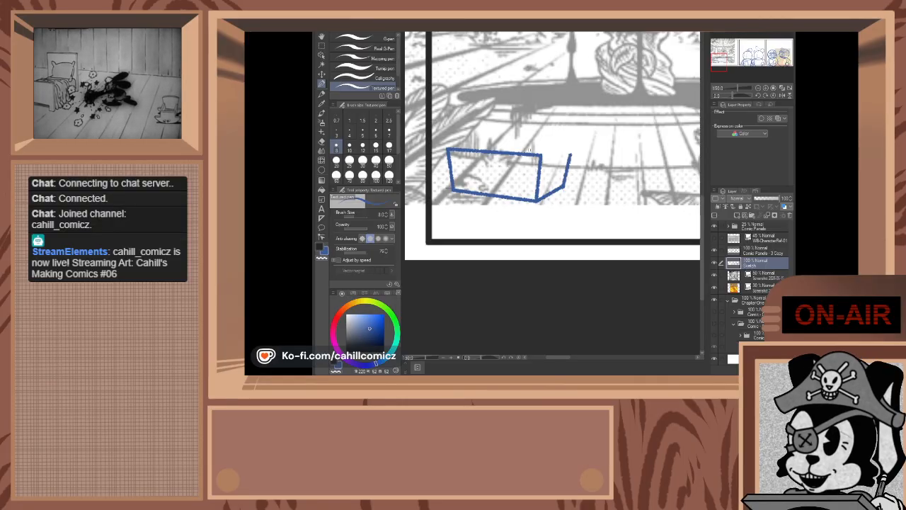
# - Sketch the box's raised lid with curved outer ends and a straight ridge, and add the side's upper rim
pyautogui.scroll(-6, 485, 106)
pyautogui.scroll(5, 482, 44)
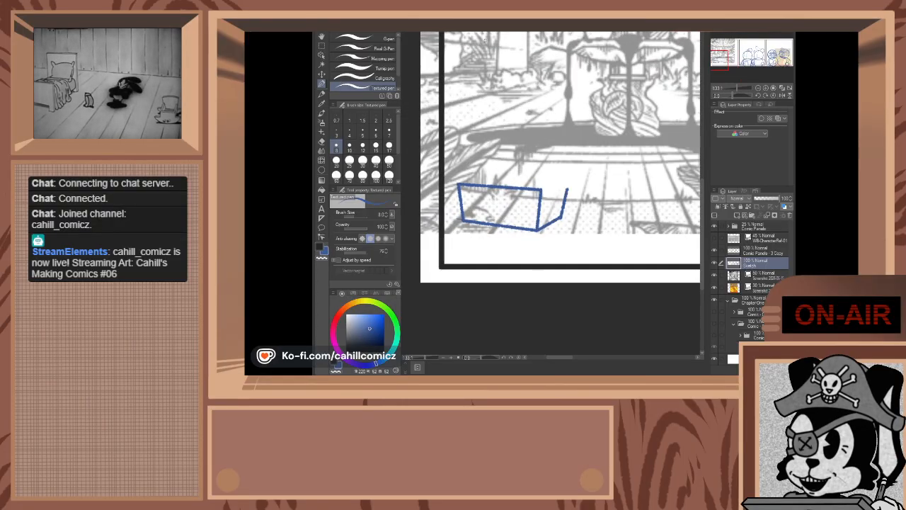
pyautogui.scroll(3, 484, 43)
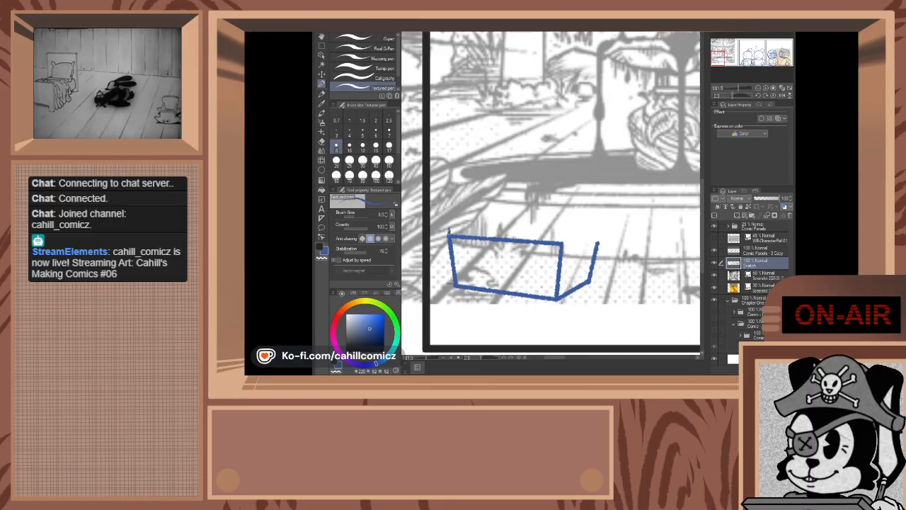
pyautogui.moveTo(459, 223)
pyautogui.mouseDown()
pyautogui.moveTo(486, 189)
pyautogui.moveTo(560, 208)
pyautogui.moveTo(589, 197)
pyautogui.mouseUp()
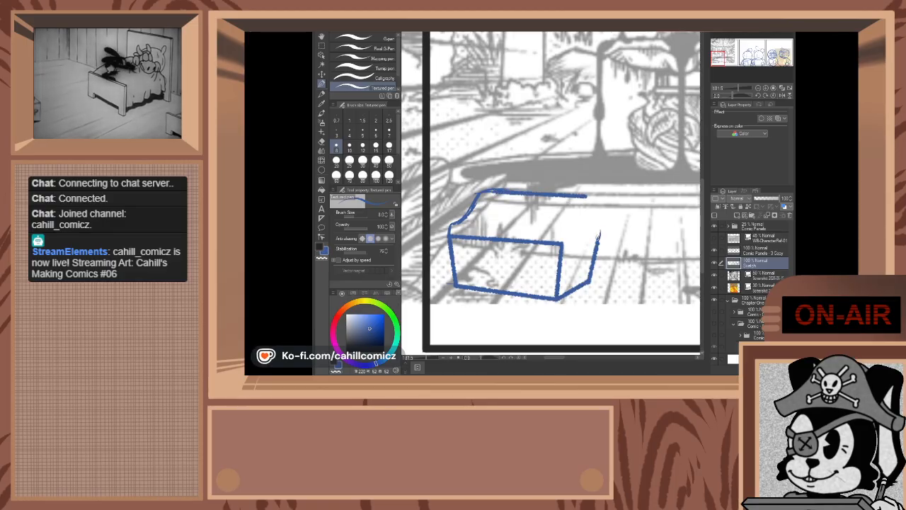
pyautogui.moveTo(567, 243); pyautogui.dragTo(601, 234)
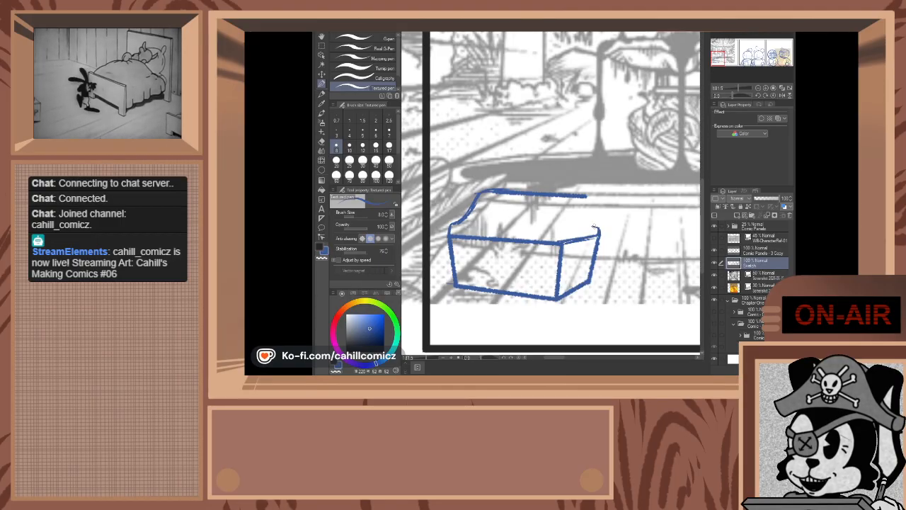
pyautogui.moveTo(583, 209); pyautogui.dragTo(593, 225)
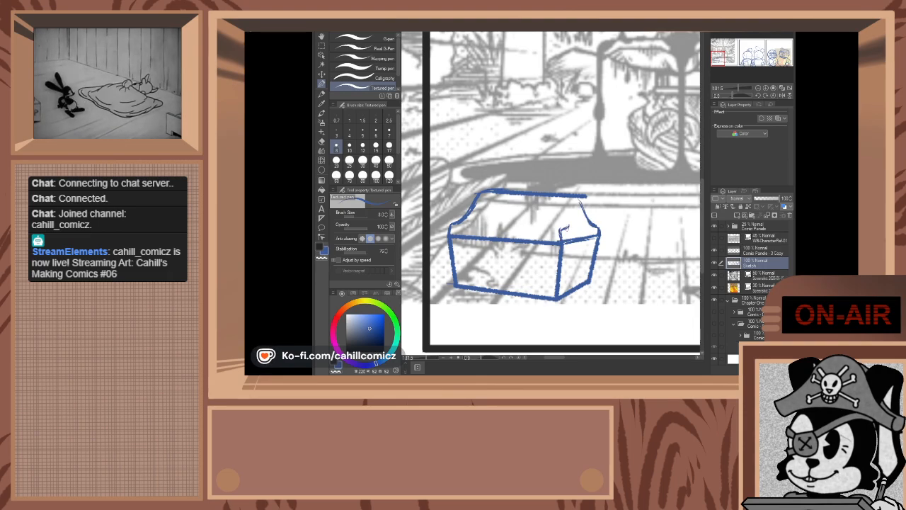
# - Sketch the curved contours of the lid's peaked end and thicken the box's near vertical corner edge
pyautogui.moveTo(565, 230); pyautogui.dragTo(571, 212)
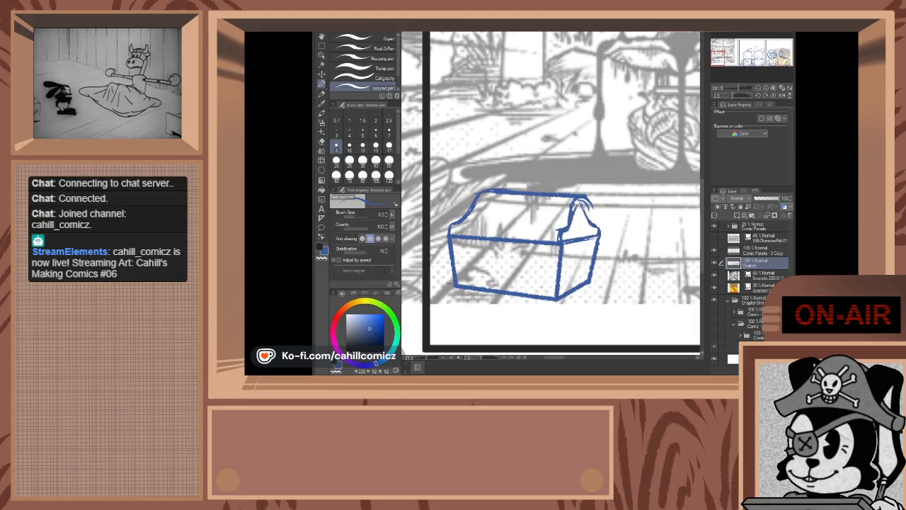
pyautogui.moveTo(585, 199); pyautogui.dragTo(597, 227)
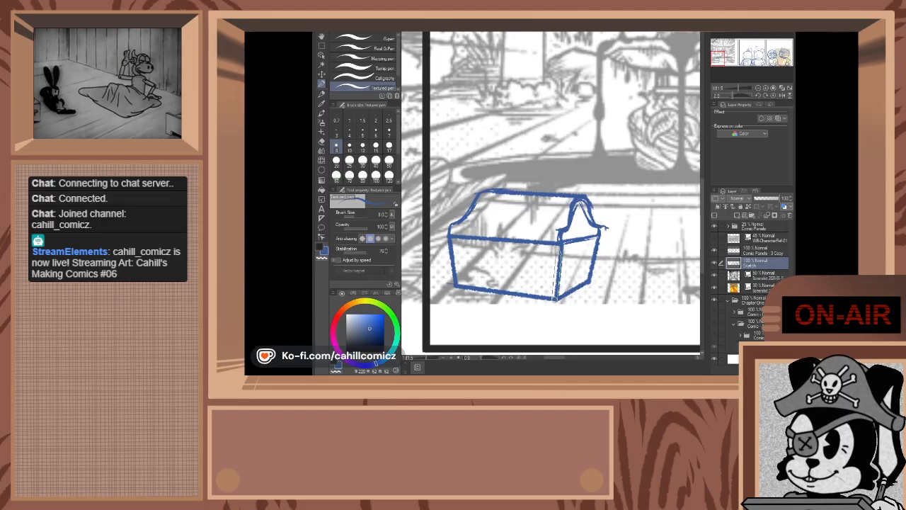
pyautogui.moveTo(554, 299); pyautogui.dragTo(562, 238)
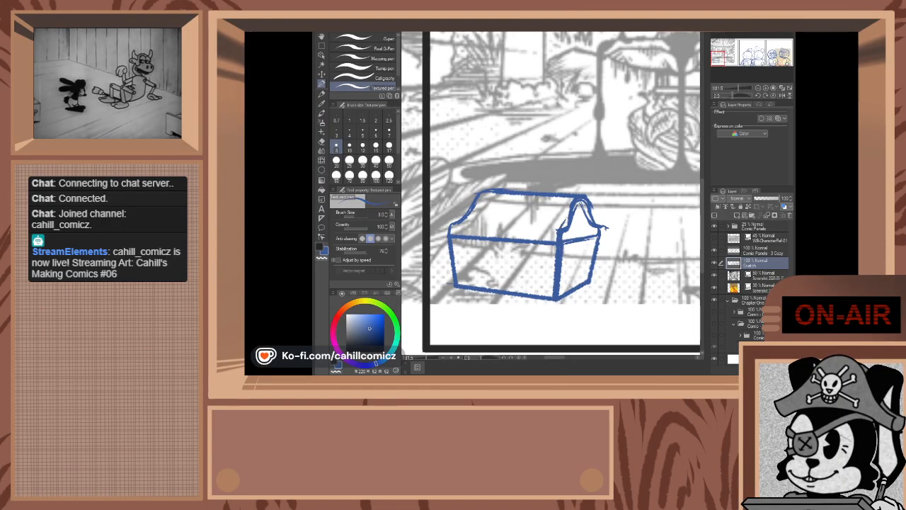
pyautogui.moveTo(576, 201); pyautogui.dragTo(572, 217)
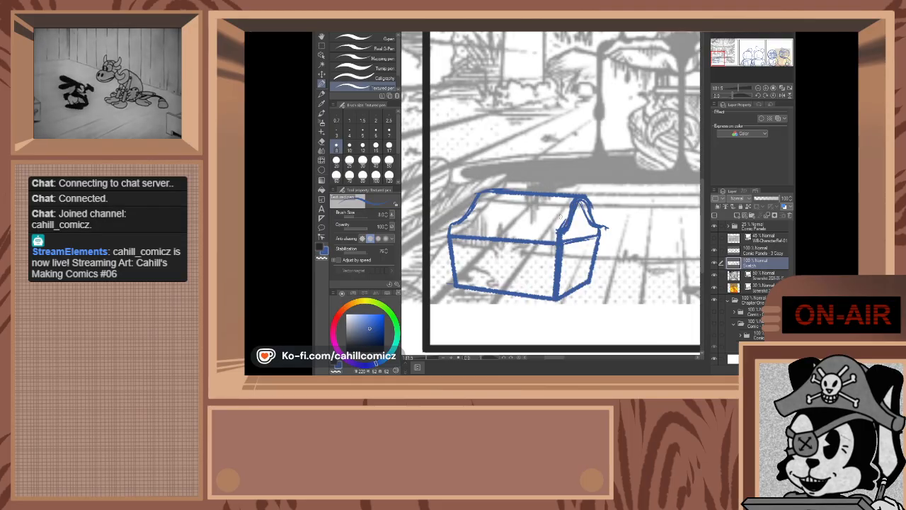
# - Erase the stray strokes around the lid's peaked end with a size 10 hard eraser
pyautogui.click(323, 142)
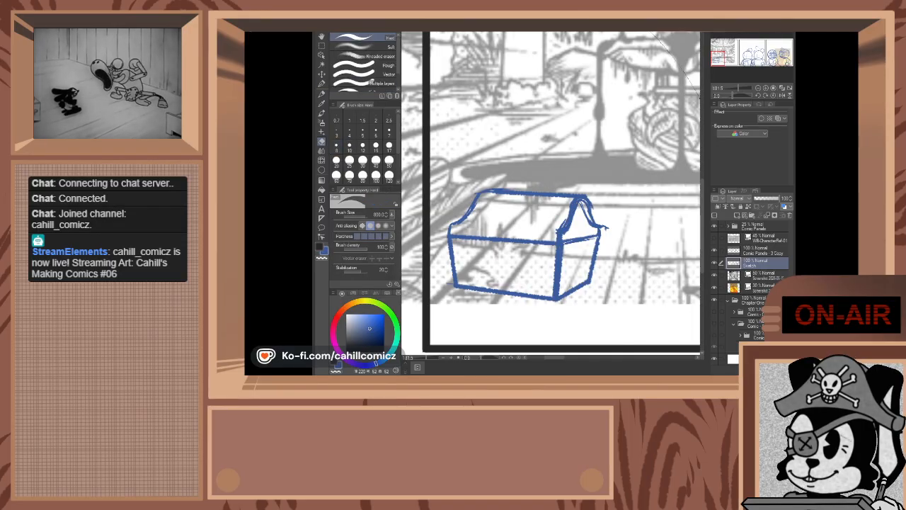
pyautogui.click(349, 145)
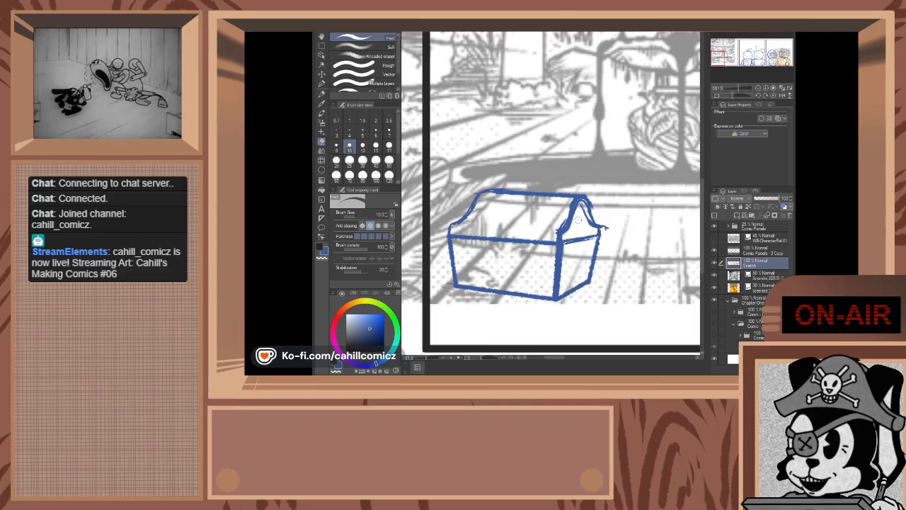
pyautogui.moveTo(567, 235); pyautogui.dragTo(583, 207)
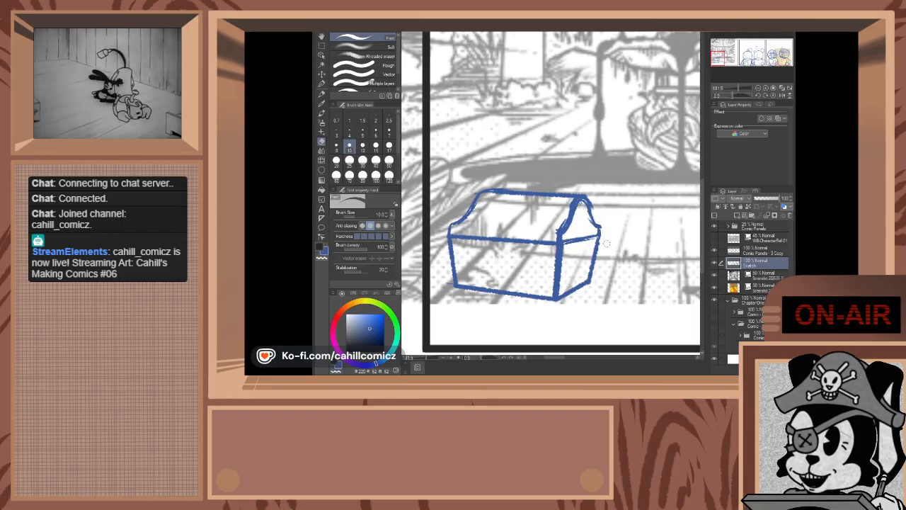
pyautogui.scroll(-5, 631, 259)
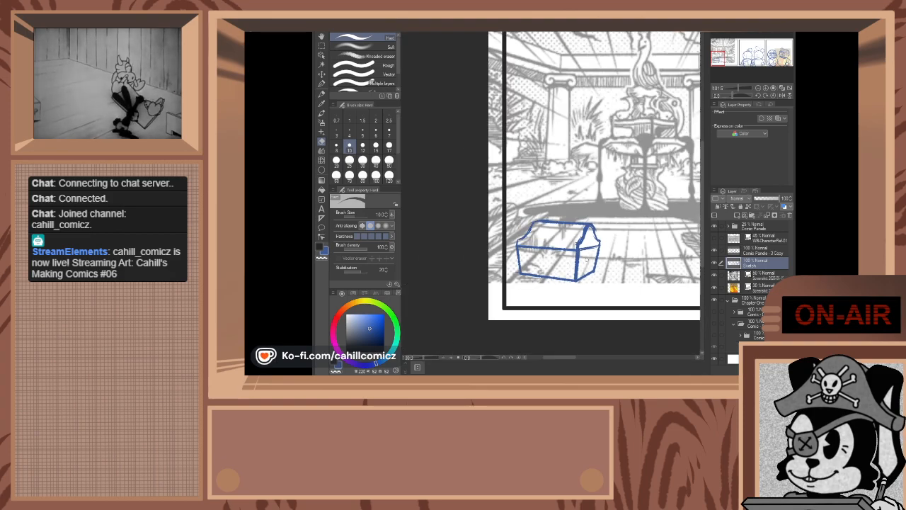
# - Erase the box's front and side base edges with a size 40 eraser, shortening the vertical edges slightly
pyautogui.scroll(5, 593, 259)
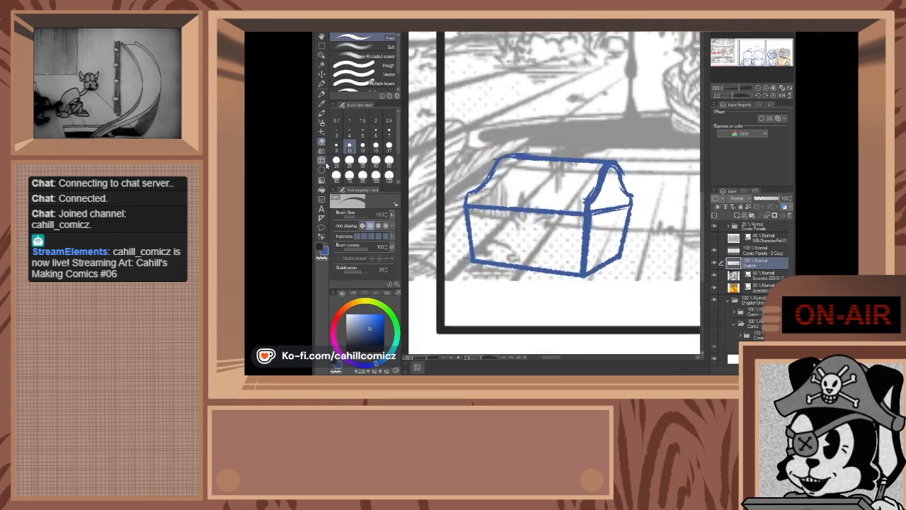
pyautogui.click(376, 160)
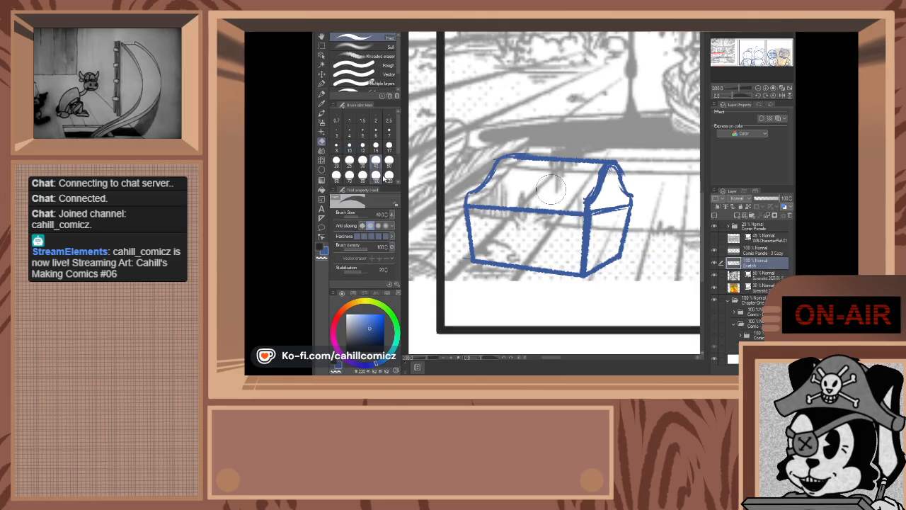
pyautogui.click(467, 271)
pyautogui.keyDown('shift'); pyautogui.click(594, 278); pyautogui.keyUp('shift')
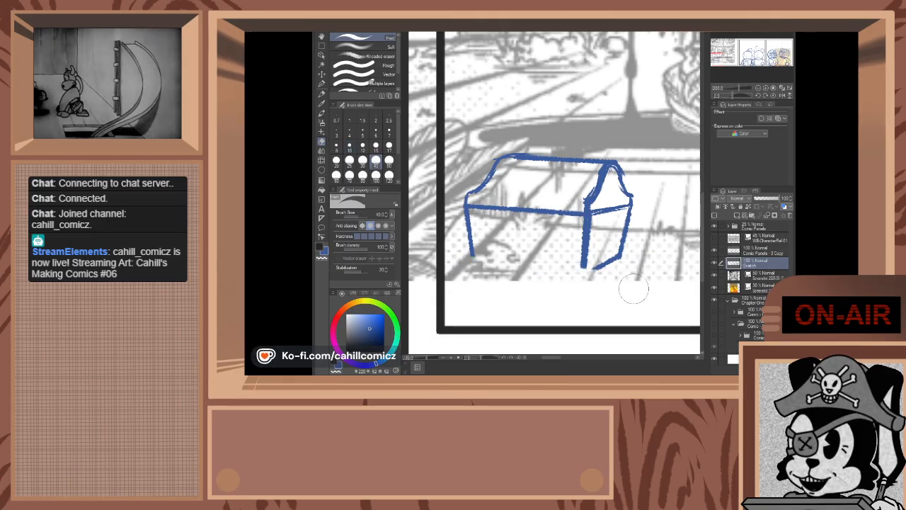
pyautogui.moveTo(629, 207); pyautogui.dragTo(623, 249)
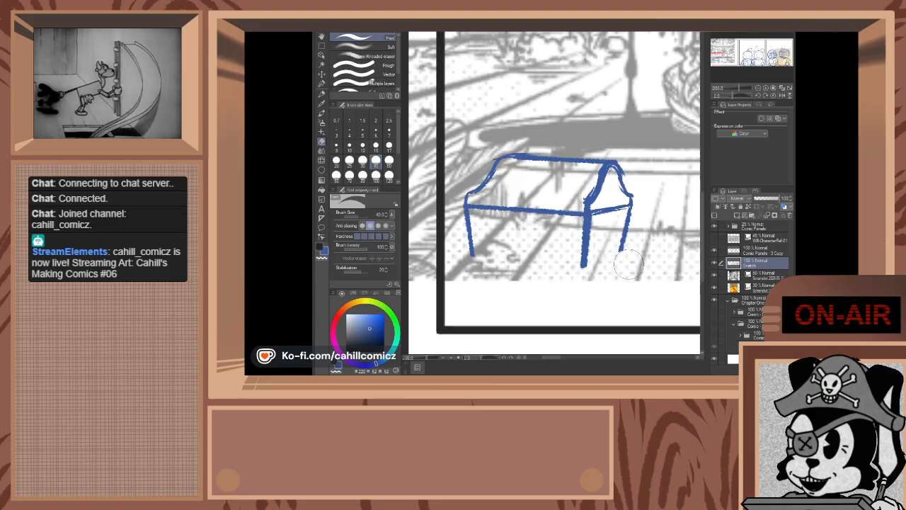
# - Redraw the box's base slightly higher with the size 8 textured pen, joining all three shortened vertical edges
pyautogui.click(322, 84)
pyautogui.scroll(1, 456, 262)
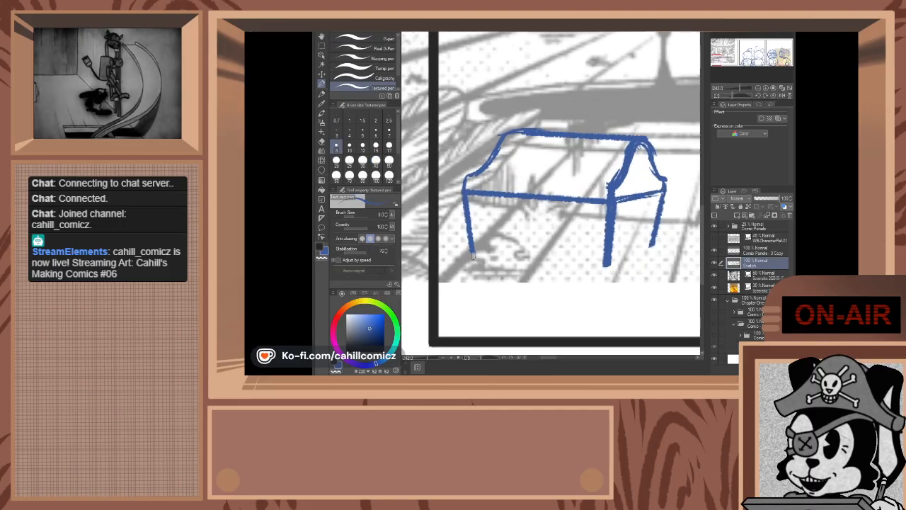
pyautogui.moveTo(472, 253)
pyautogui.mouseDown()
pyautogui.moveTo(607, 271)
pyautogui.moveTo(652, 245)
pyautogui.mouseUp()
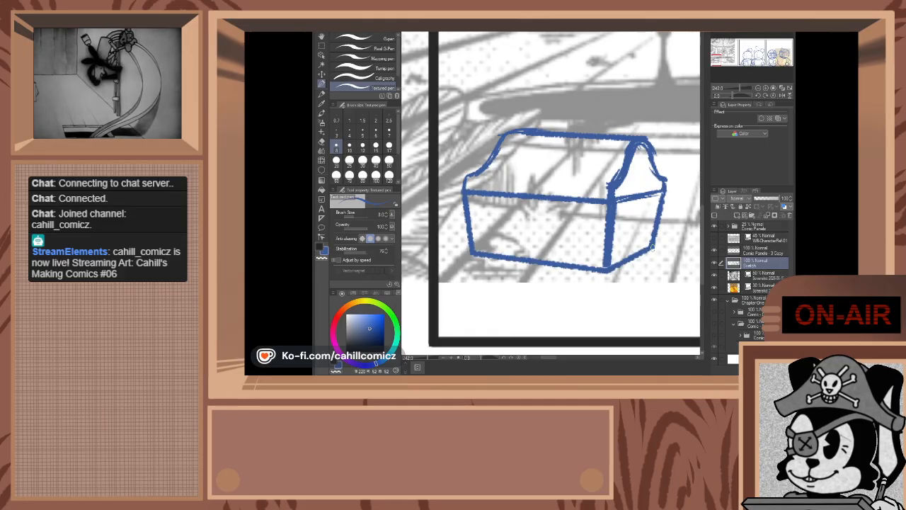
pyautogui.scroll(-10, 646, 277)
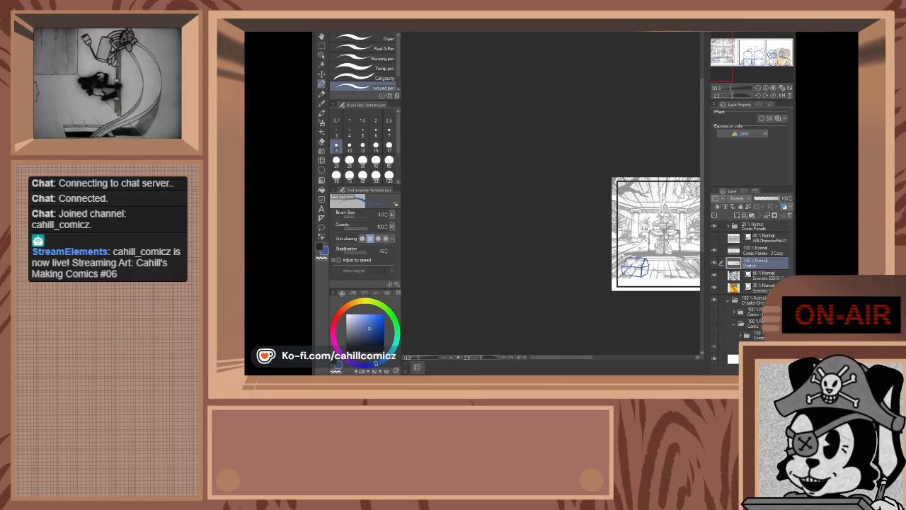
pyautogui.scroll(3, 712, 67)
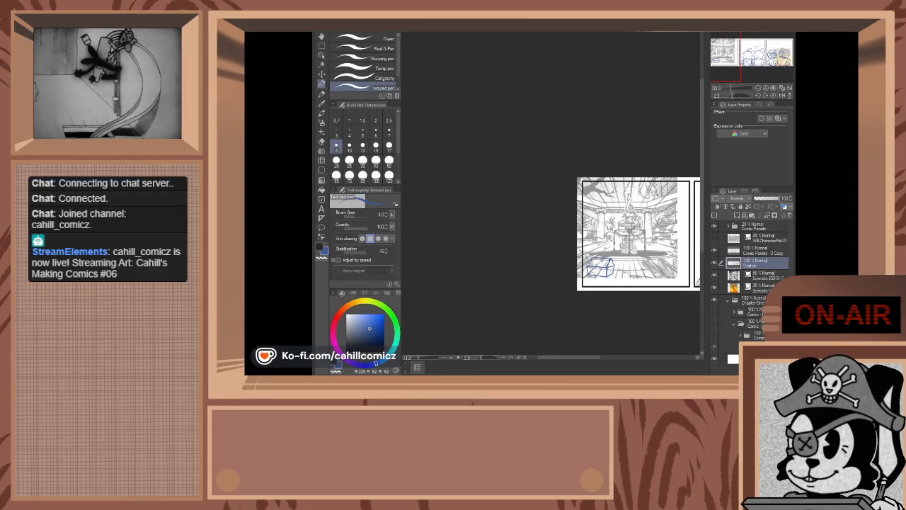
pyautogui.scroll(4, 522, 260)
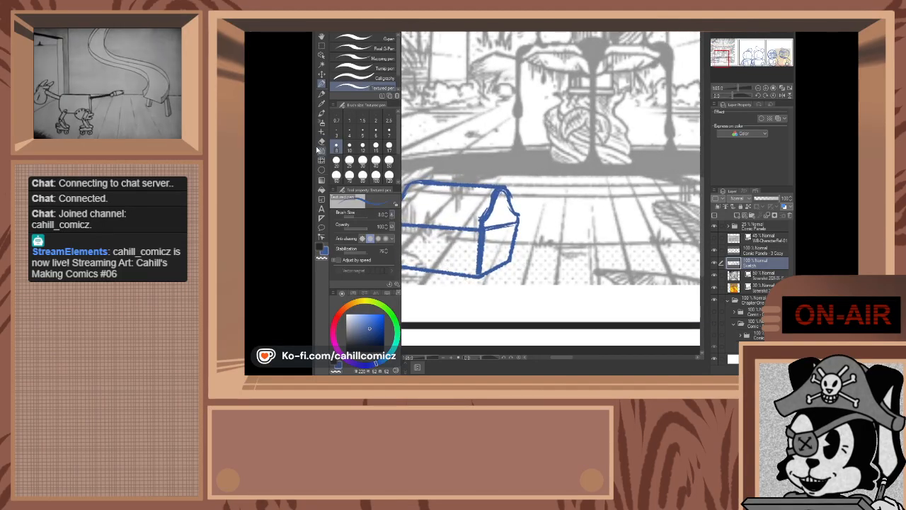
# - Draw a square outline on a new layer with the size 8 Rectangle tool, overlapping the near end of the lidded box
pyautogui.click(322, 170)
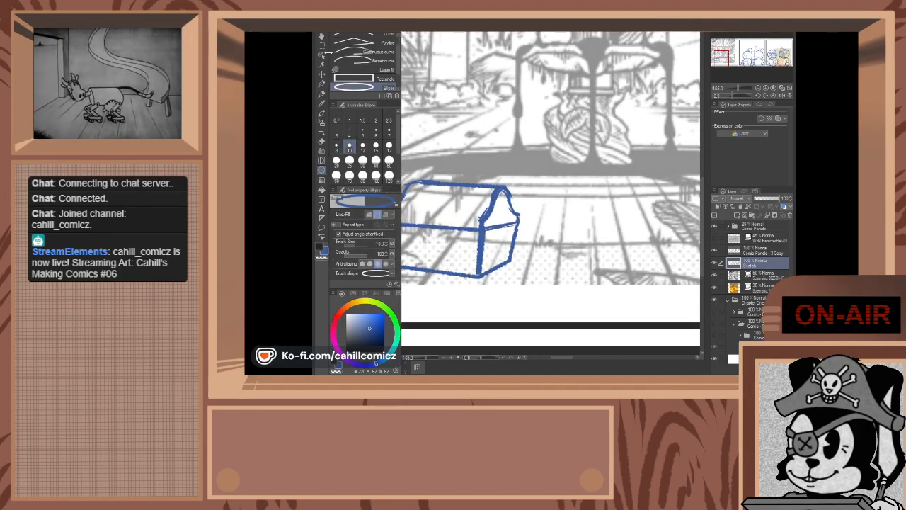
pyautogui.click(354, 78)
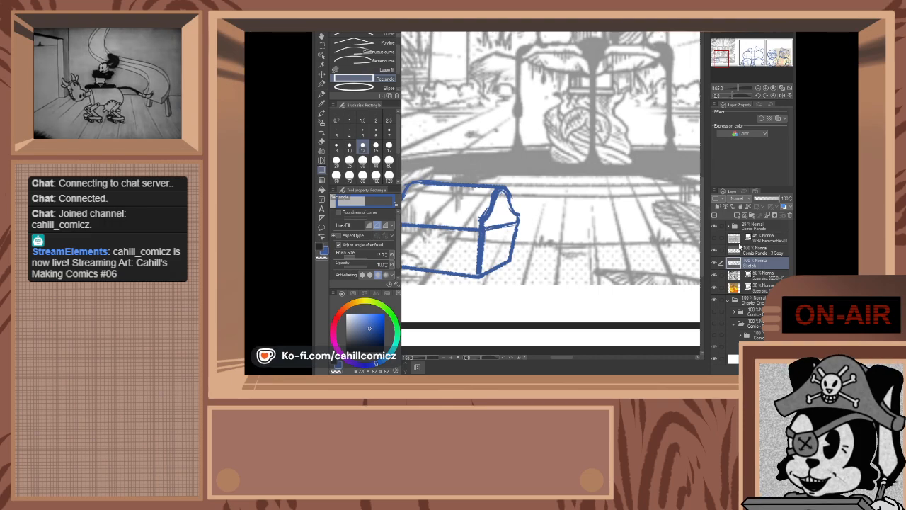
pyautogui.click(740, 217)
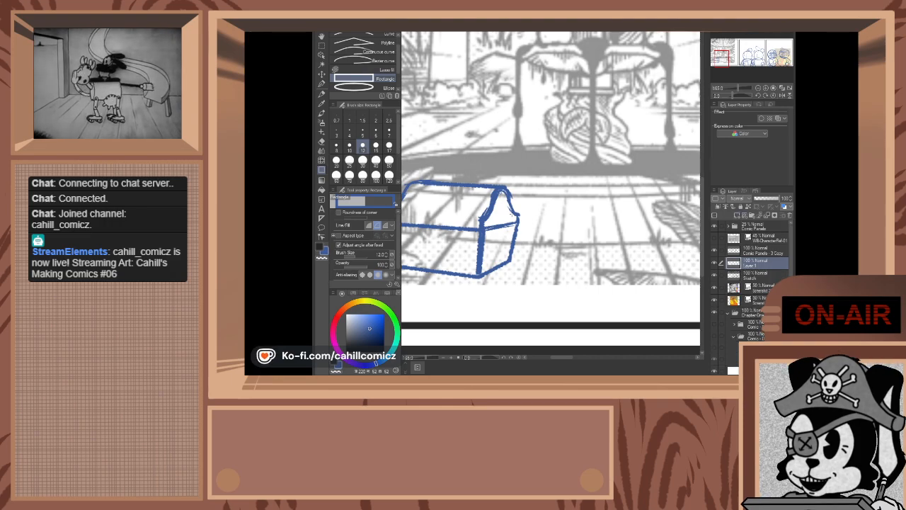
pyautogui.moveTo(504, 202); pyautogui.dragTo(545, 240)
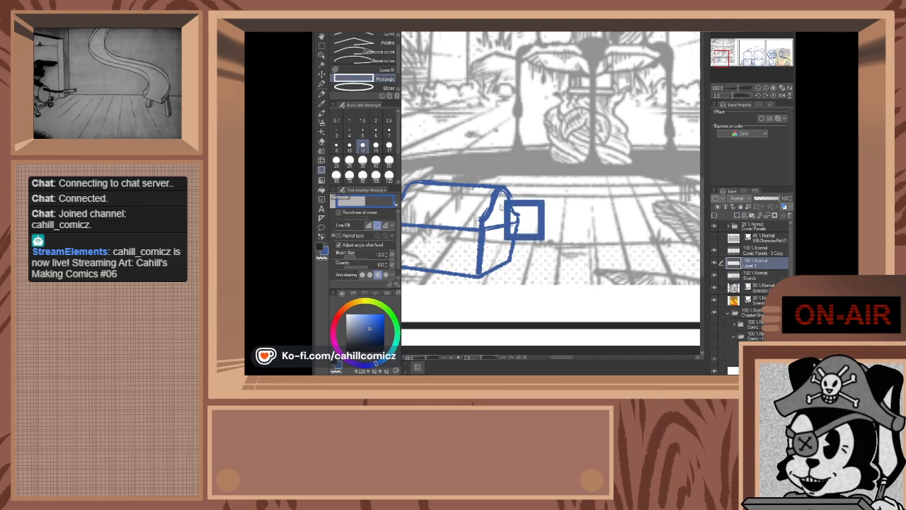
pyautogui.hotkey('ctrl', 'z')
pyautogui.click(336, 147)
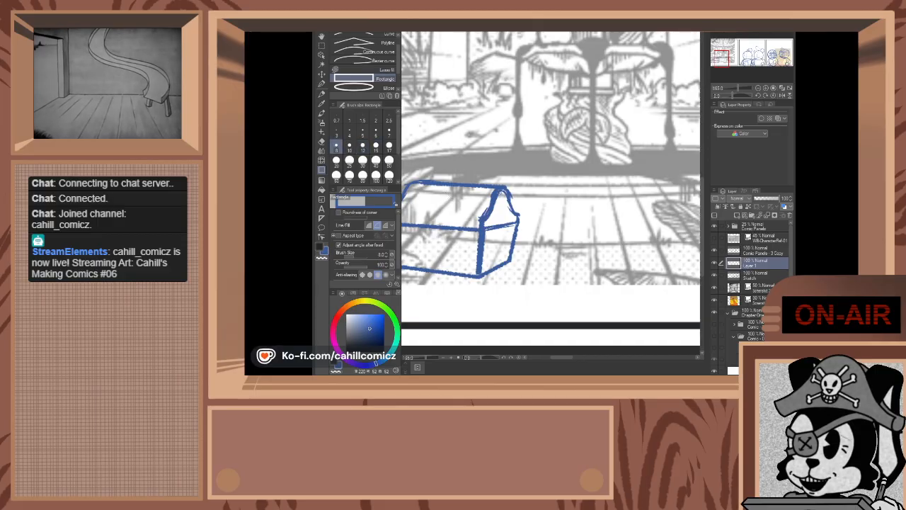
pyautogui.moveTo(506, 208); pyautogui.dragTo(585, 286)
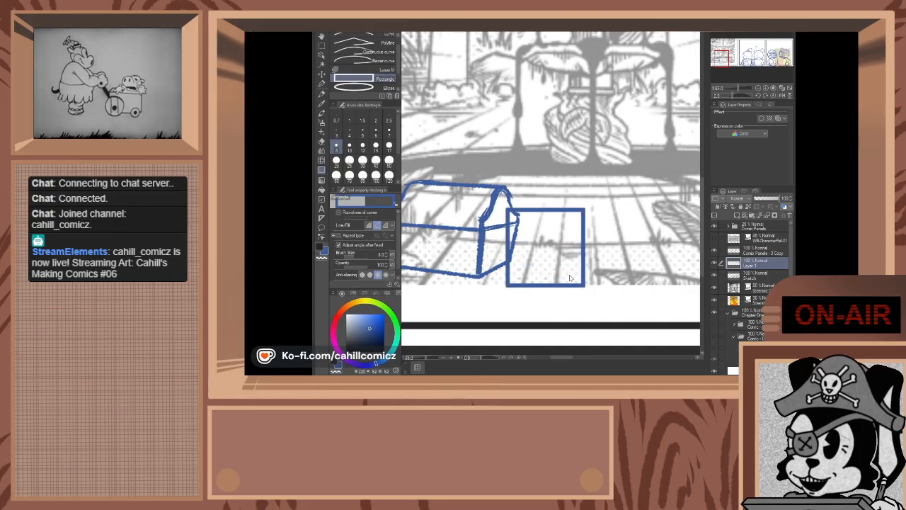
pyautogui.hotkey('ctrl', 'z')
pyautogui.moveTo(504, 200); pyautogui.dragTo(587, 282)
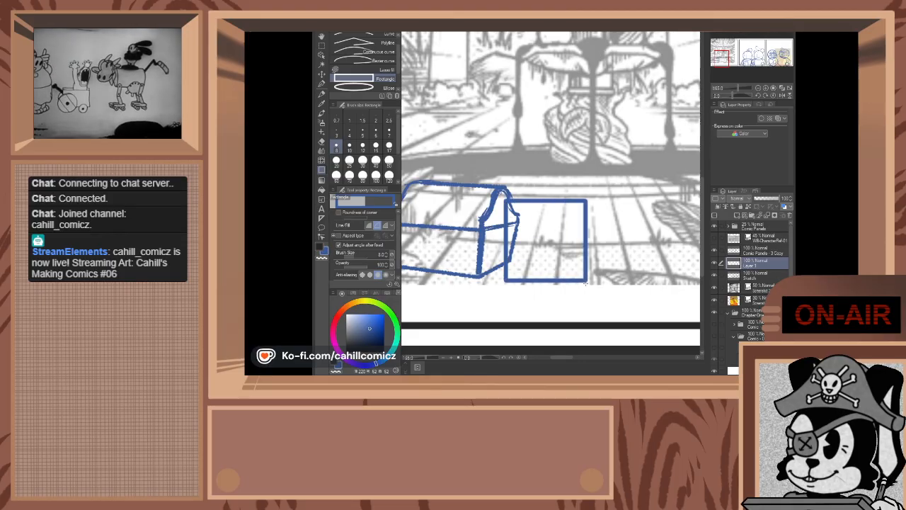
# - Move the square's layer slightly down and toward the lidded box
pyautogui.click(321, 84)
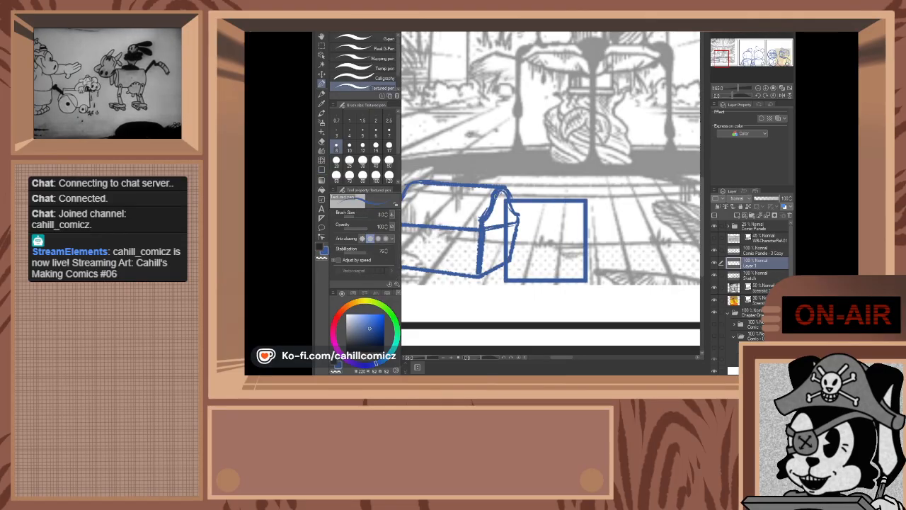
pyautogui.click(322, 73)
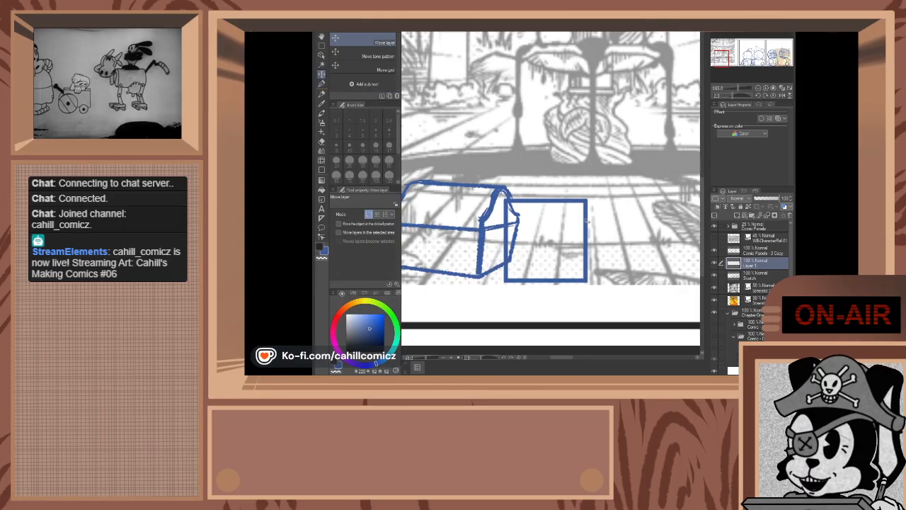
pyautogui.moveTo(588, 222); pyautogui.dragTo(581, 228)
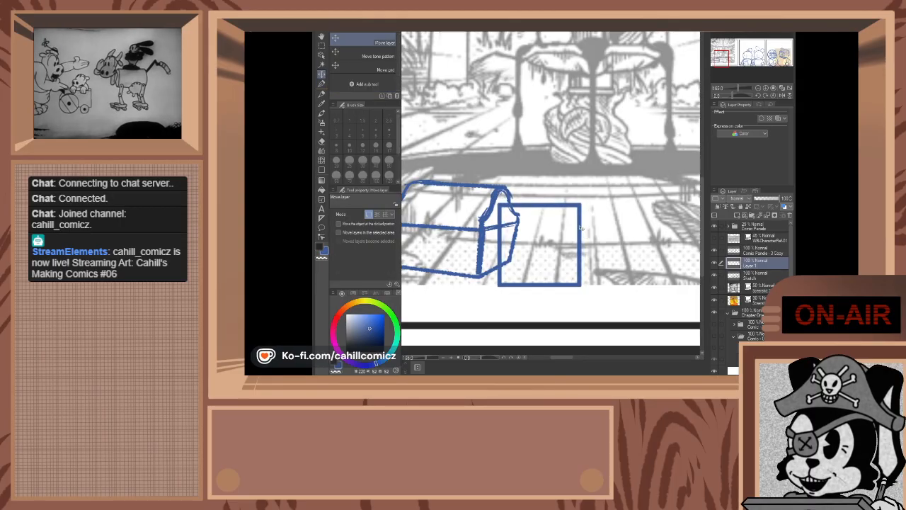
# - Turn the square into a crate by adding straight receding top and side edges with the size 8 textured pen
pyautogui.click(322, 84)
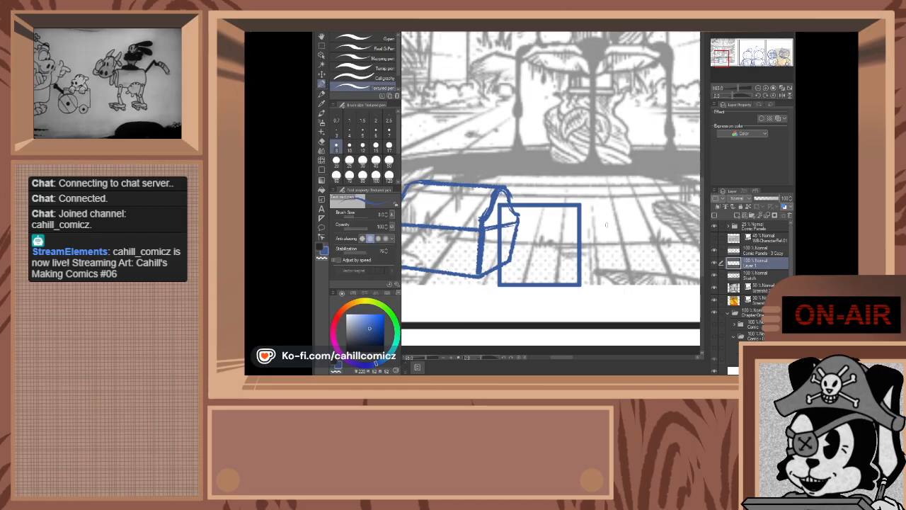
pyautogui.scroll(1, 606, 225)
pyautogui.moveTo(480, 189)
pyautogui.mouseDown()
pyautogui.moveTo(479, 198)
pyautogui.moveTo(517, 192)
pyautogui.moveTo(510, 187)
pyautogui.mouseUp()
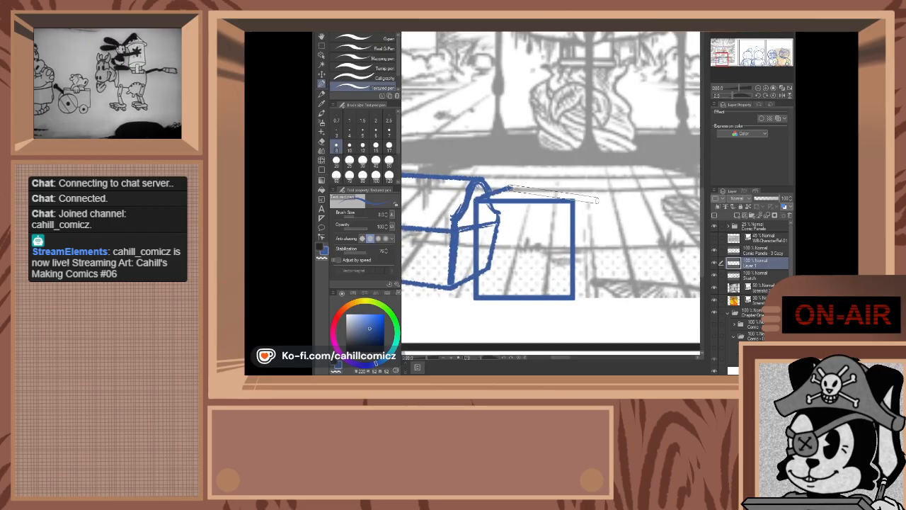
pyautogui.keyDown('shift'); pyautogui.click(580, 188); pyautogui.keyUp('shift')
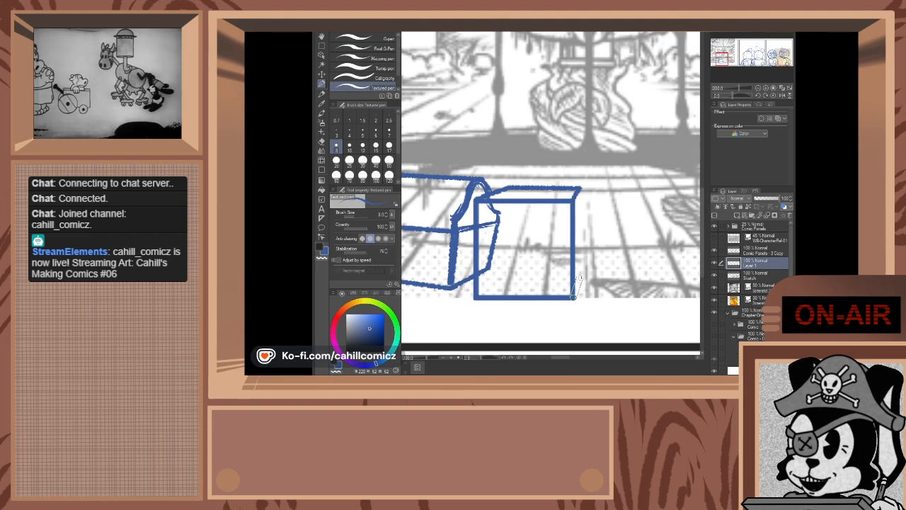
pyautogui.keyDown('shift'); pyautogui.click(580, 272); pyautogui.keyUp('shift')
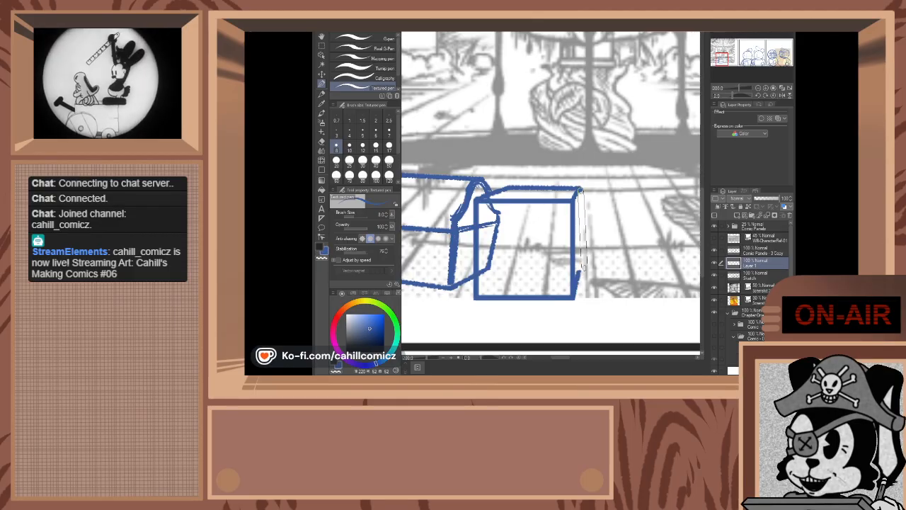
pyautogui.keyDown('shift'); pyautogui.click(579, 190); pyautogui.keyUp('shift')
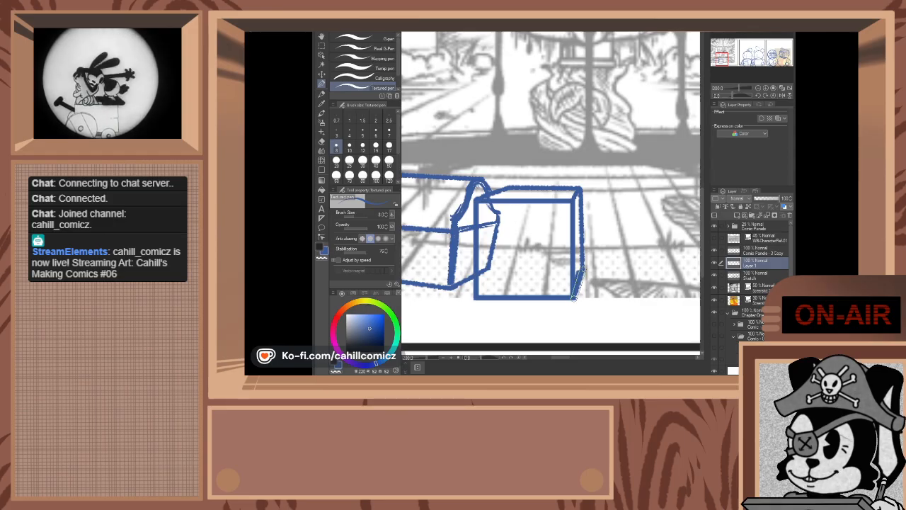
# - Erase the lidded box's lines that overlap the crate's front face on the Sketch layer, using the size 40 hard eraser
pyautogui.press('e')
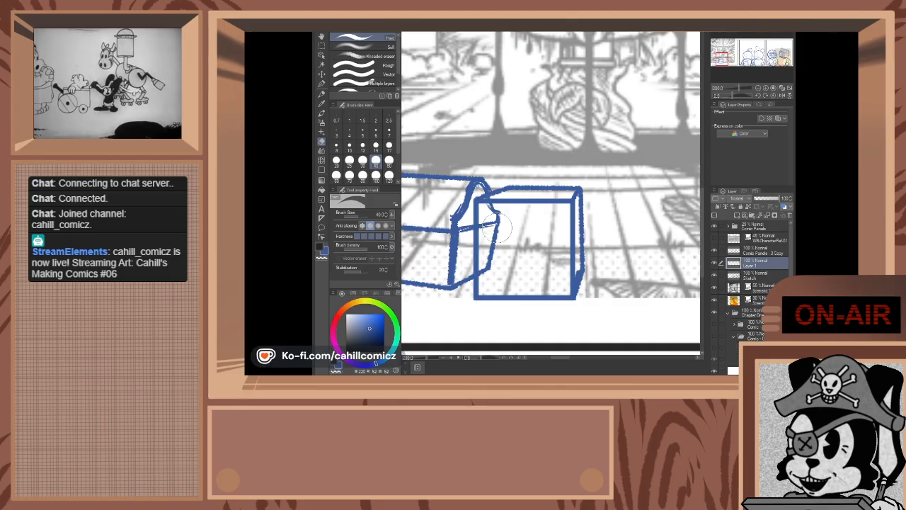
pyautogui.click(753, 277)
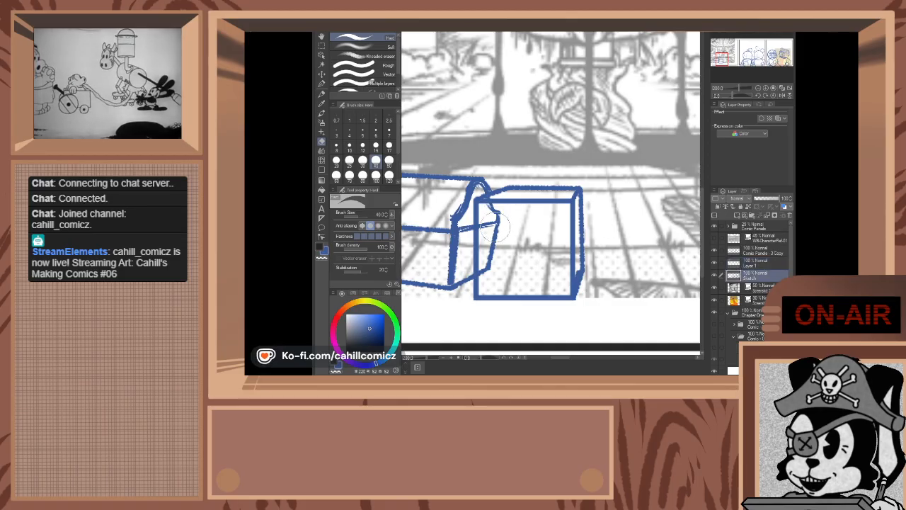
pyautogui.moveTo(498, 228)
pyautogui.mouseDown()
pyautogui.moveTo(494, 217)
pyautogui.moveTo(494, 268)
pyautogui.mouseUp()
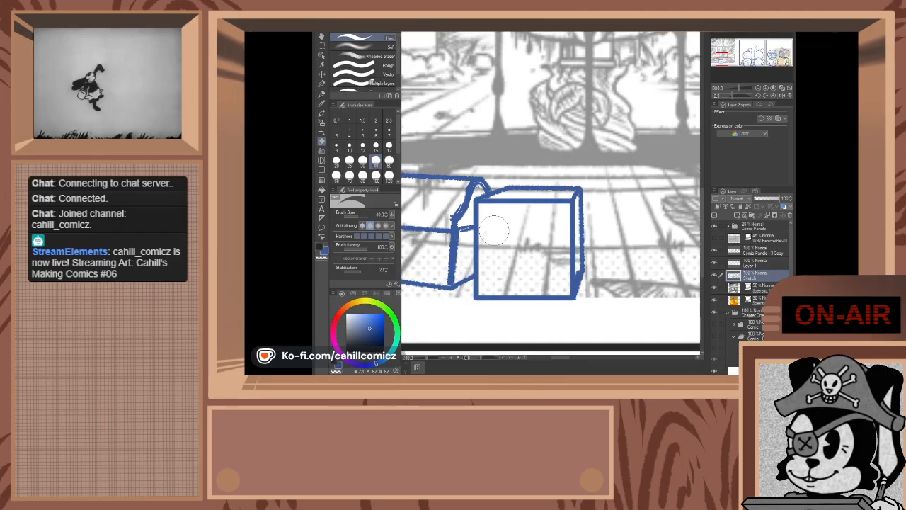
pyautogui.scroll(-8, 494, 228)
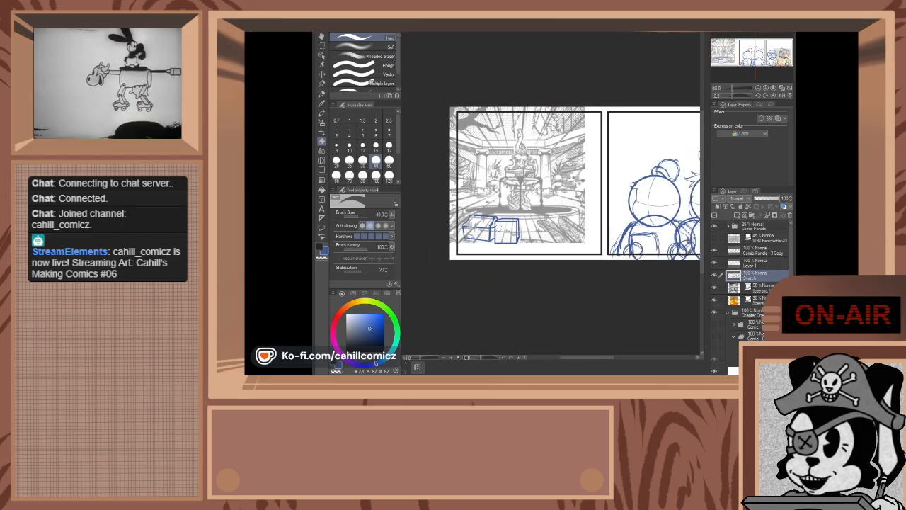
pyautogui.scroll(8, 497, 230)
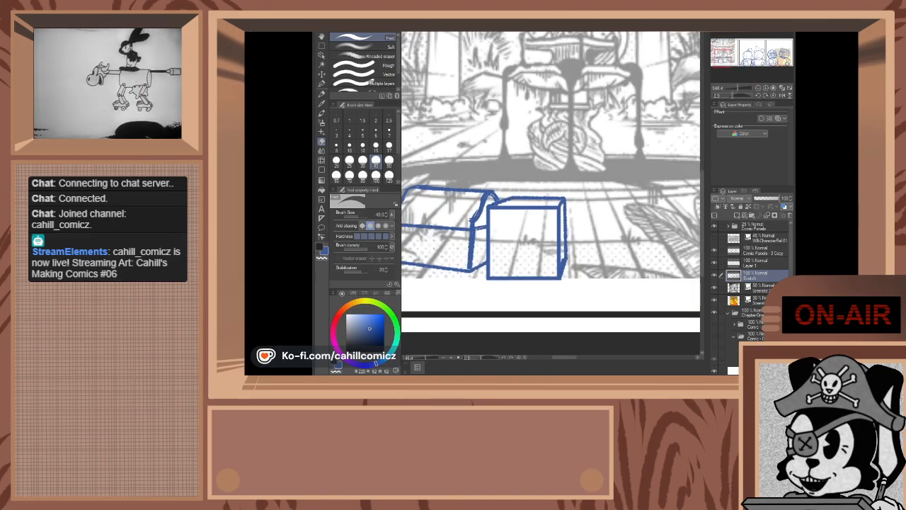
# - Shade the crate's narrow side face with the size 8 textured pen
pyautogui.click(322, 84)
pyautogui.scroll(2, 571, 208)
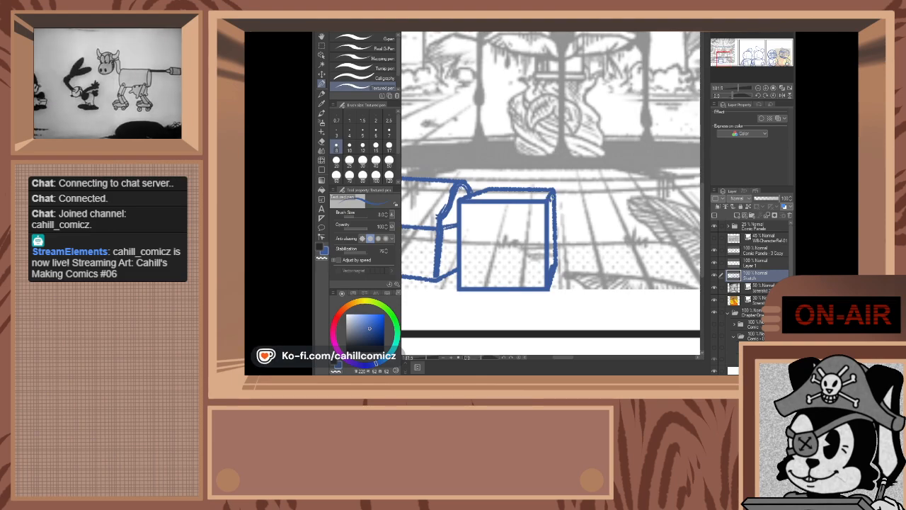
pyautogui.moveTo(552, 197); pyautogui.dragTo(553, 264)
pyautogui.moveTo(545, 213)
pyautogui.mouseDown()
pyautogui.moveTo(551, 202)
pyautogui.moveTo(553, 244)
pyautogui.mouseUp()
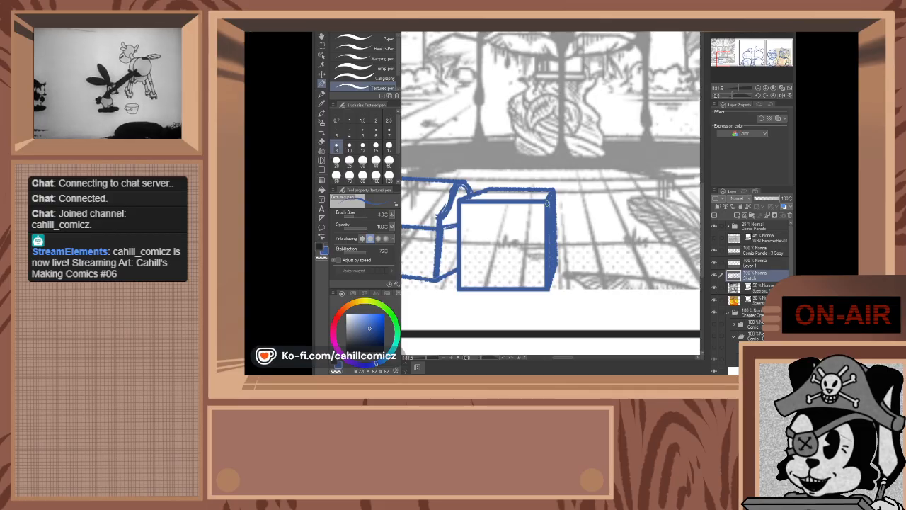
# - Examine the placement and scale of the lidded box and crate within the first panel's fountain scene
pyautogui.scroll(-4, 612, 315)
pyautogui.scroll(2, 598, 298)
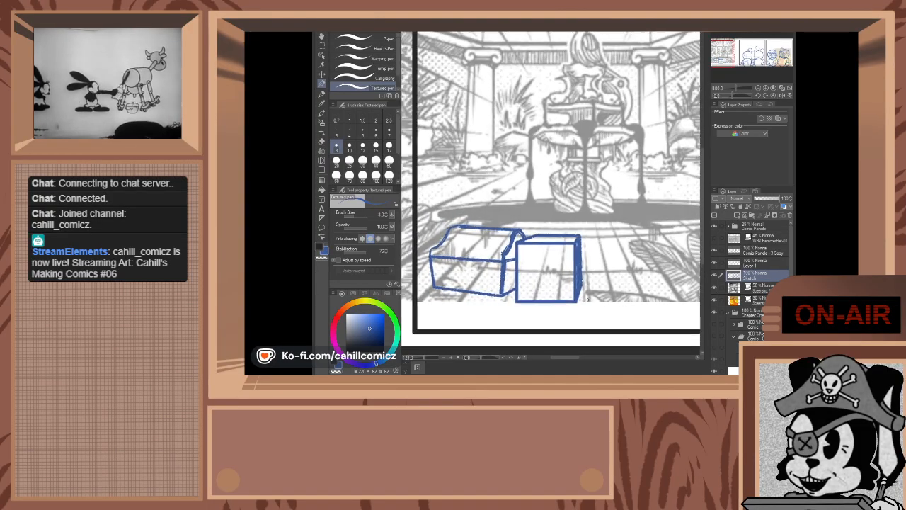
pyautogui.scroll(-5, 587, 302)
pyautogui.scroll(2, 532, 258)
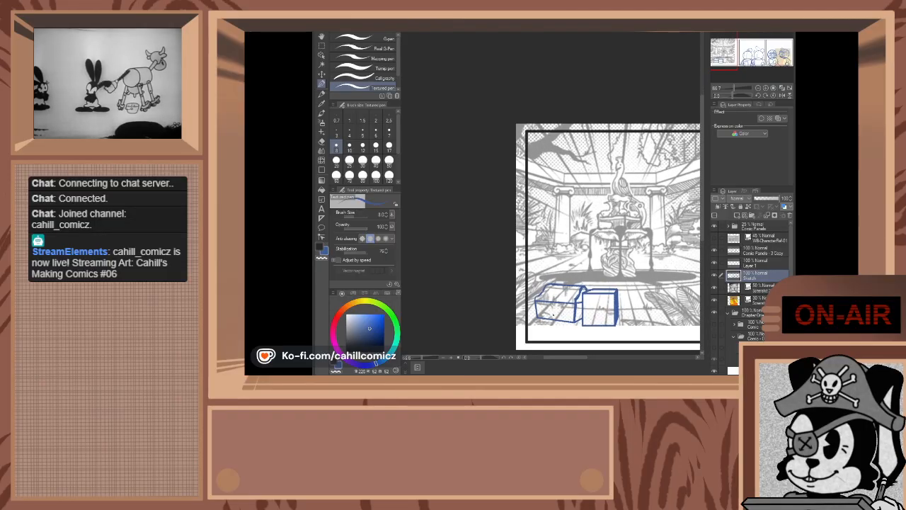
pyautogui.scroll(-2, 558, 296)
pyautogui.scroll(4, 621, 318)
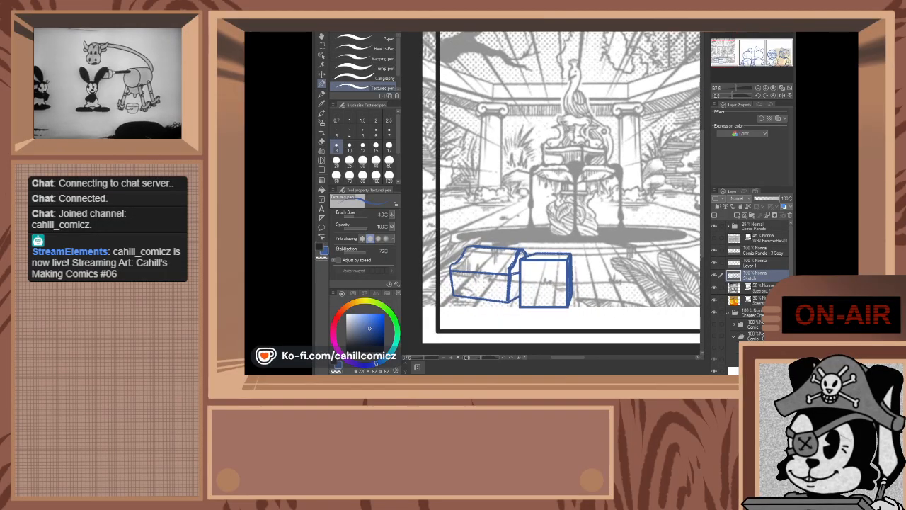
pyautogui.moveTo(683, 177); pyautogui.dragTo(638, 178)
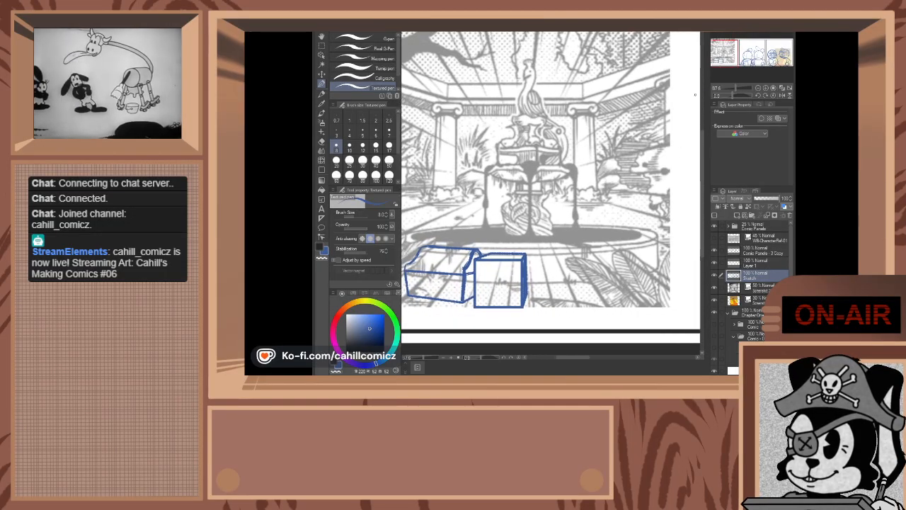
pyautogui.scroll(1, 604, 280)
pyautogui.scroll(4, 603, 280)
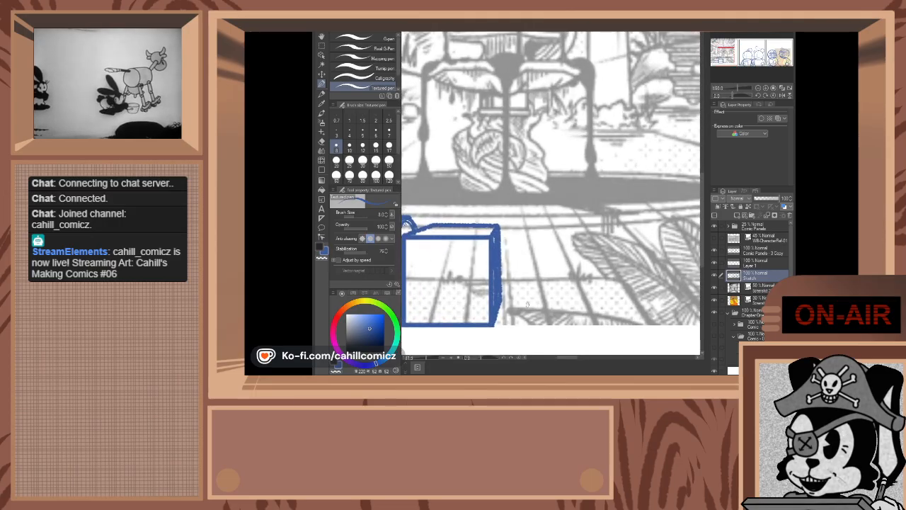
pyautogui.scroll(-4, 528, 306)
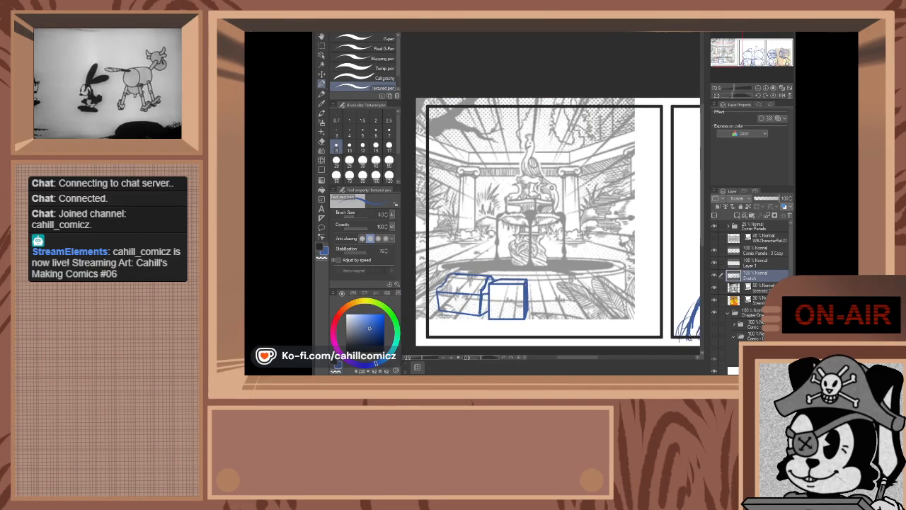
pyautogui.scroll(2, 499, 294)
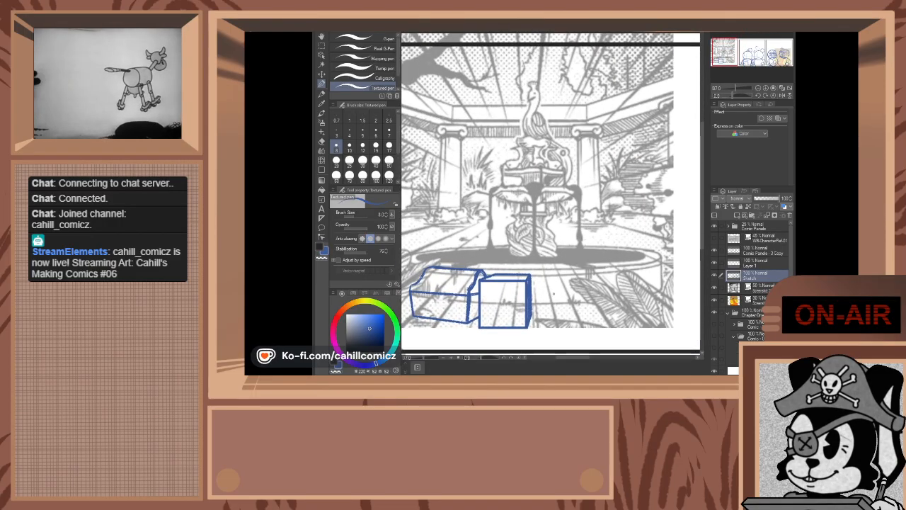
# - Sketch another box's end behind the lidded box, cropped by the panel's left border, and add hatching to it
pyautogui.scroll(2, 415, 269)
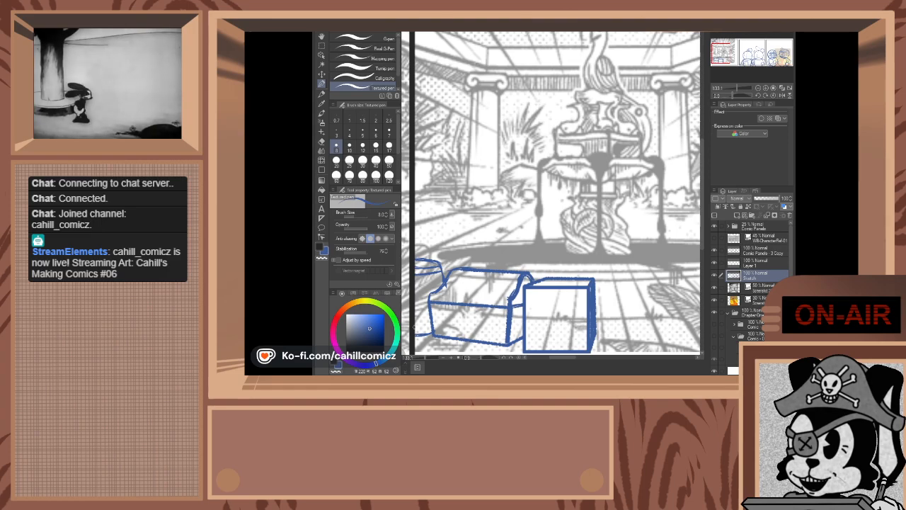
pyautogui.moveTo(417, 329); pyautogui.dragTo(431, 324)
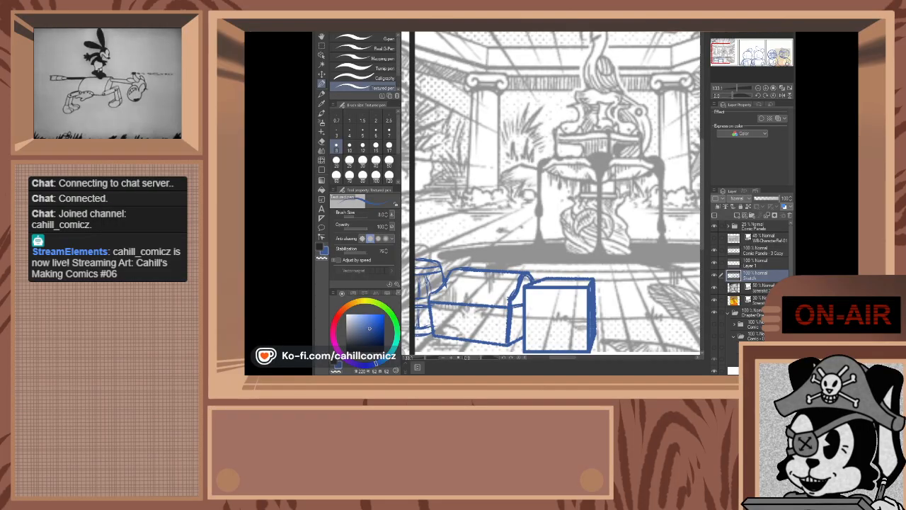
pyautogui.moveTo(430, 328); pyautogui.dragTo(425, 300)
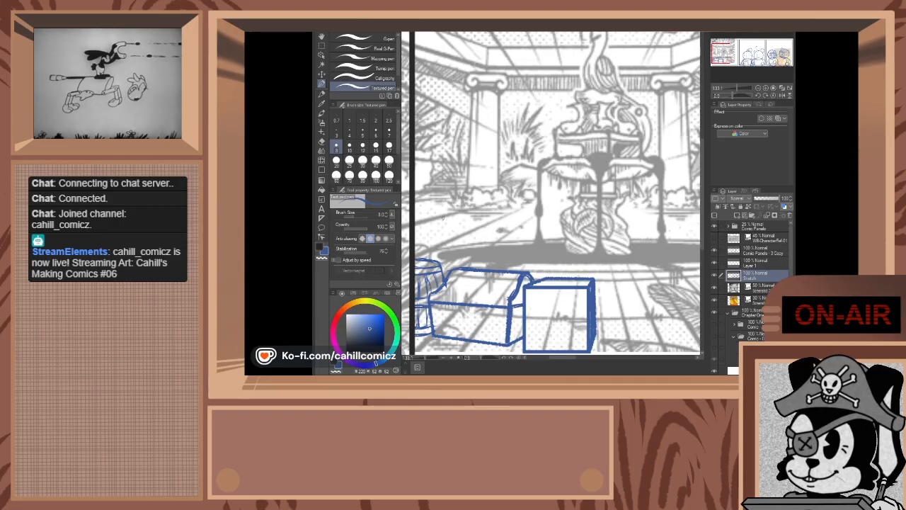
# - Sketch the bottom edge and narrow left side of a new box in the first panel's right foreground with the size 8 textured pen
pyautogui.moveTo(722, 50); pyautogui.dragTo(730, 59)
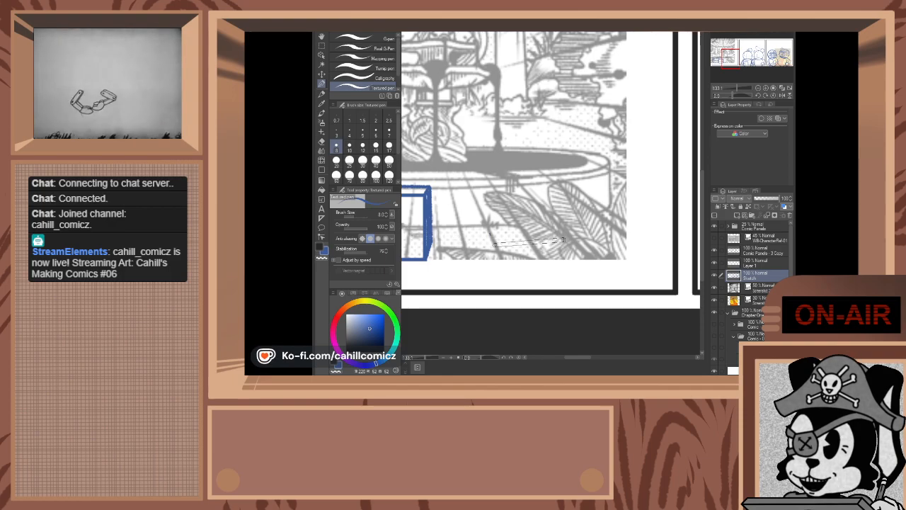
pyautogui.moveTo(563, 239); pyautogui.dragTo(570, 238)
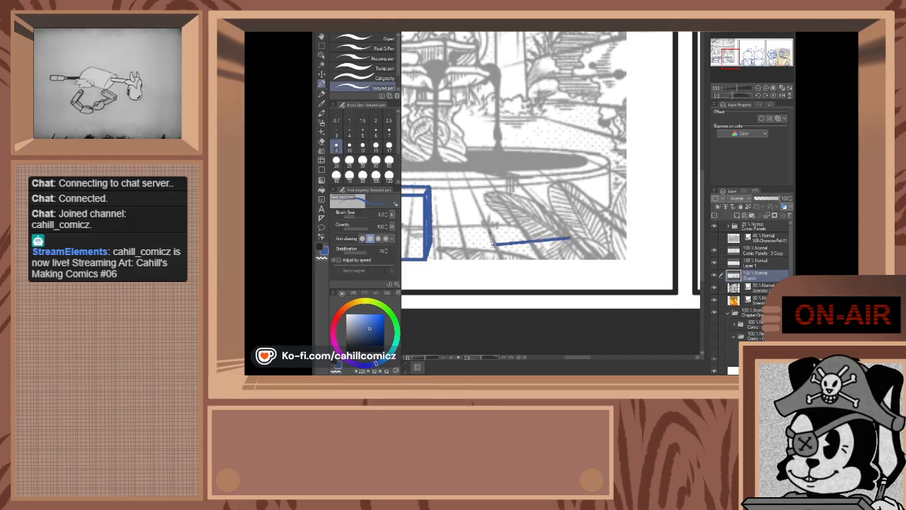
pyautogui.moveTo(492, 243); pyautogui.dragTo(488, 206)
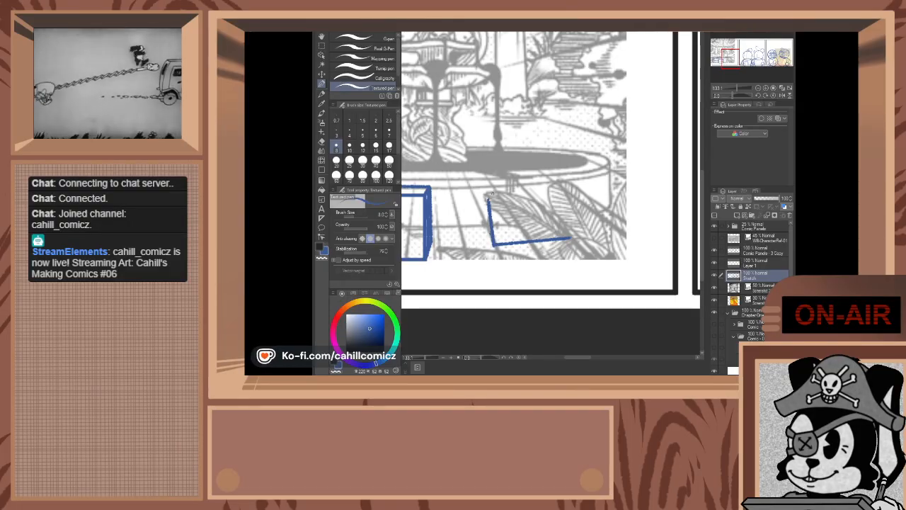
pyautogui.moveTo(510, 191)
pyautogui.mouseDown()
pyautogui.moveTo(547, 210)
pyautogui.moveTo(690, 210)
pyautogui.moveTo(473, 129)
pyautogui.moveTo(524, 190)
pyautogui.mouseUp()
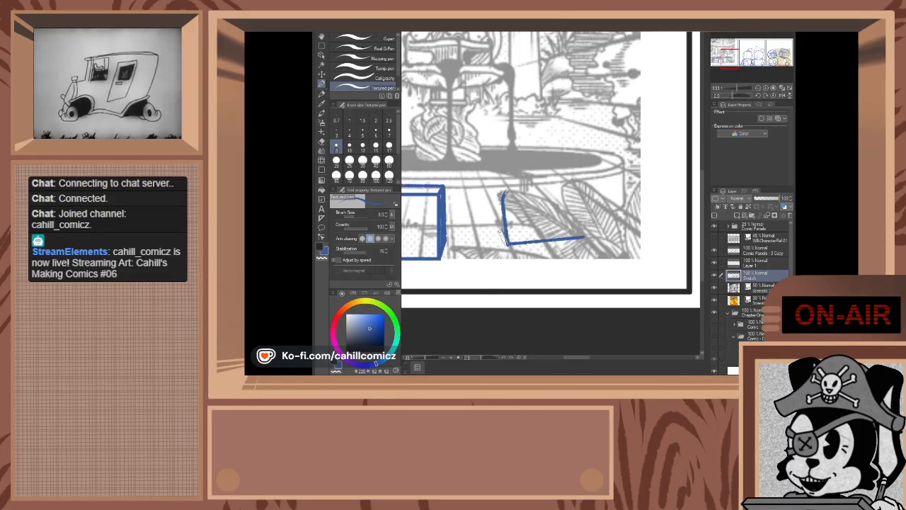
pyautogui.moveTo(500, 227); pyautogui.dragTo(496, 195)
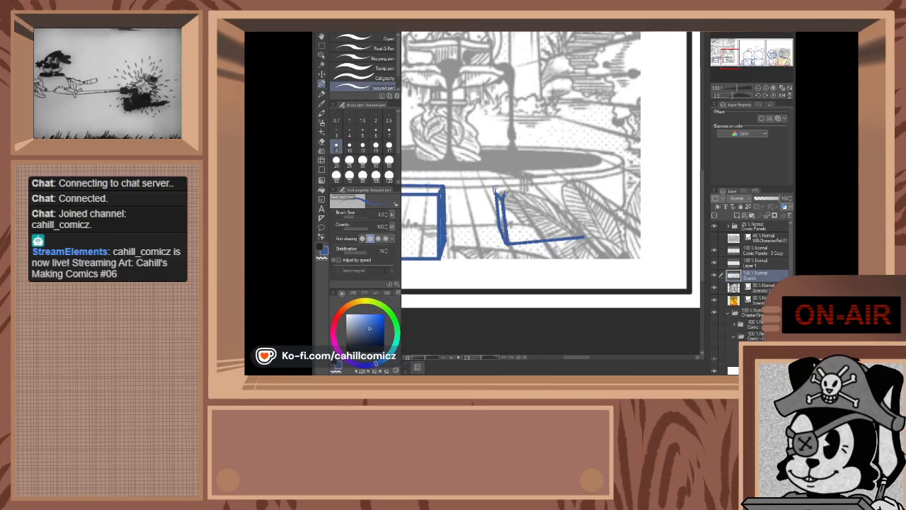
# - Complete the new box's front face with straight top, right and bottom edges, and add a parallel rim line just below its top
pyautogui.keyDown('shift'); pyautogui.click(587, 193); pyautogui.keyUp('shift')
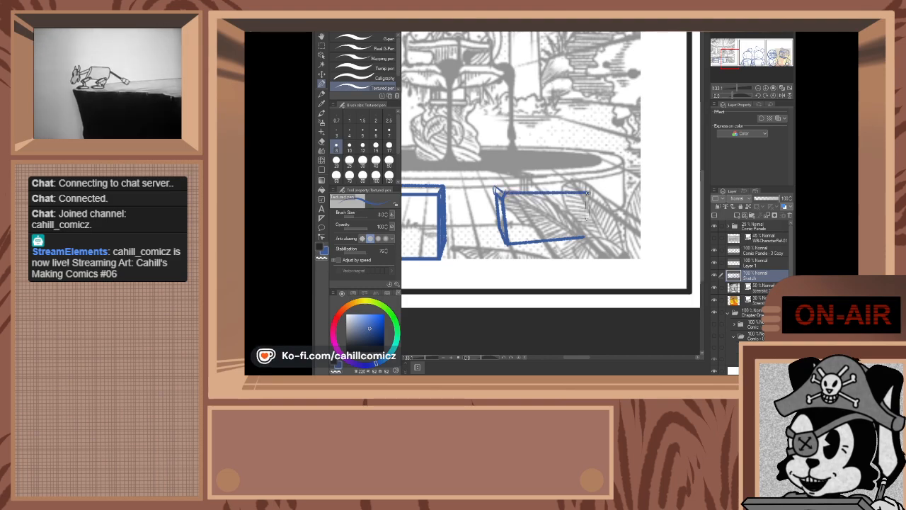
pyautogui.keyDown('shift'); pyautogui.click(588, 237); pyautogui.keyUp('shift')
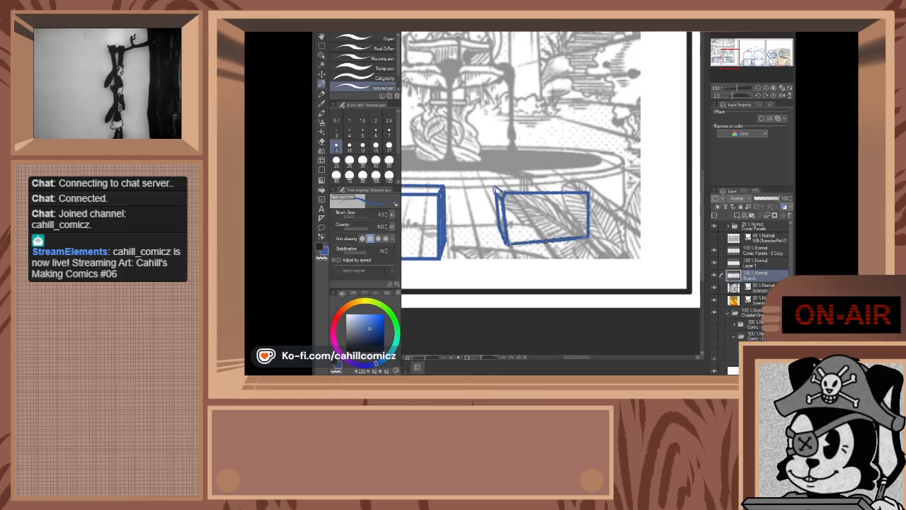
pyautogui.keyDown('shift'); pyautogui.click(507, 244); pyautogui.keyUp('shift')
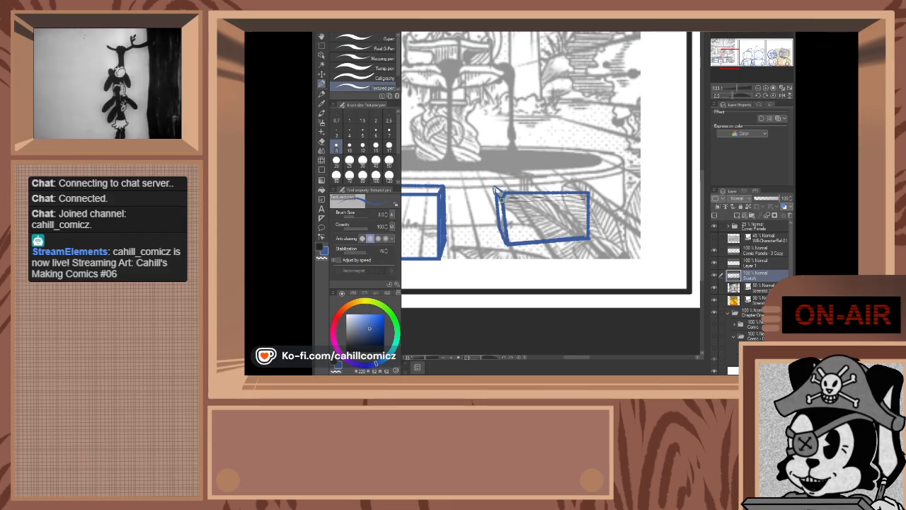
pyautogui.keyDown('shift'); pyautogui.click(589, 197); pyautogui.keyUp('shift')
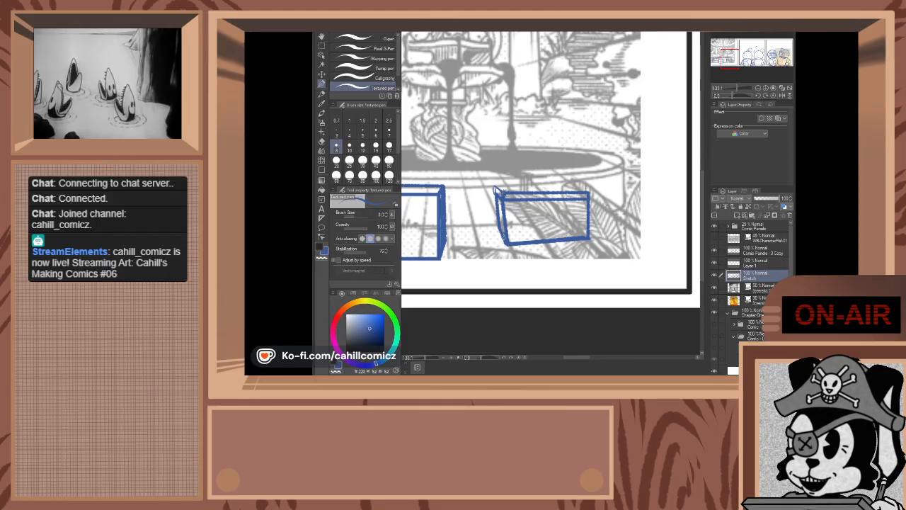
# - Sketch a raised lid on the right foreground box, with sloping ends joined by a straight upper edge
pyautogui.scroll(-10, 611, 194)
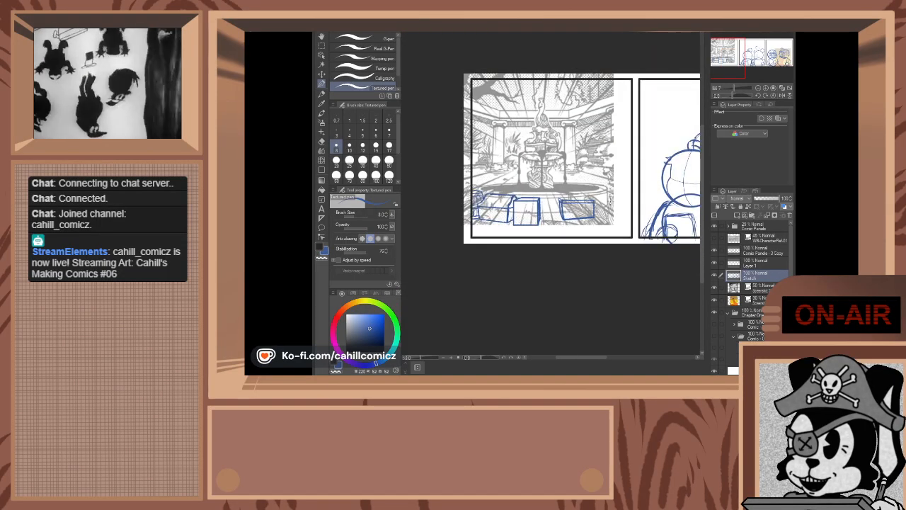
pyautogui.scroll(1, 621, 194)
pyautogui.scroll(8, 620, 193)
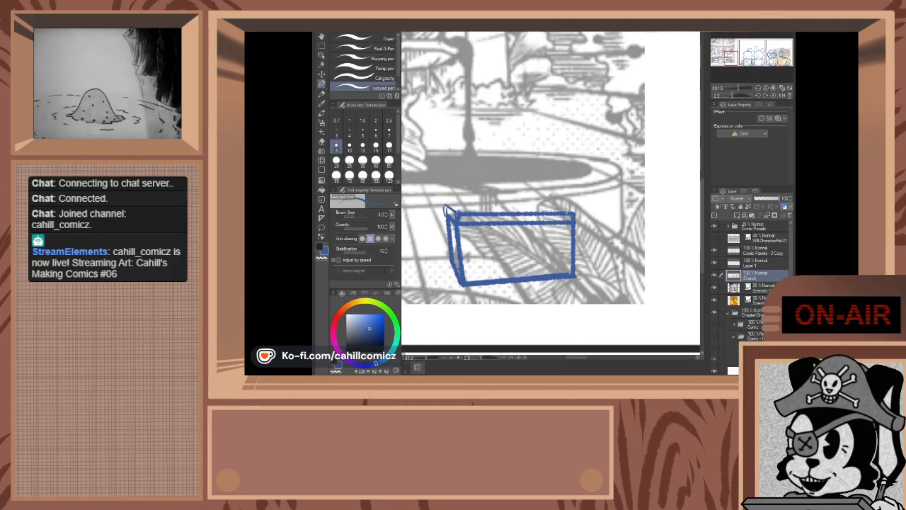
pyautogui.moveTo(564, 199); pyautogui.dragTo(571, 209)
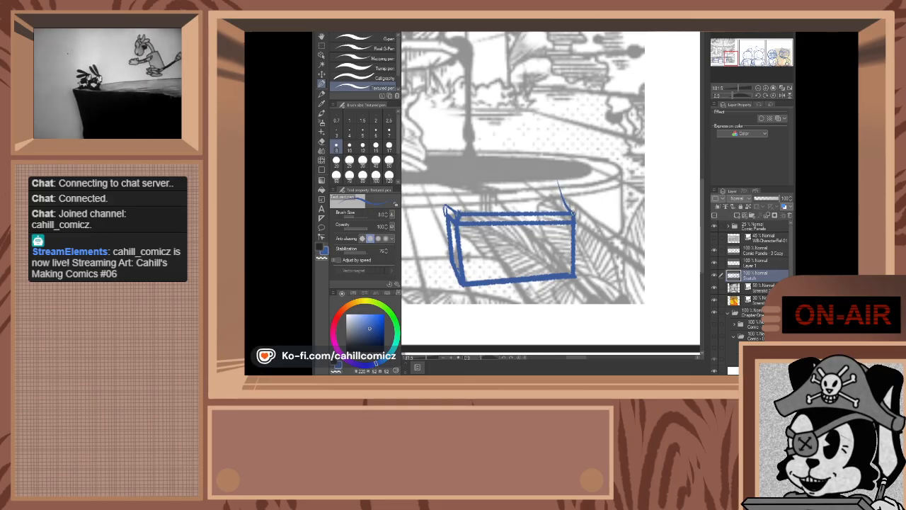
pyautogui.hotkey('ctrl', 'z')
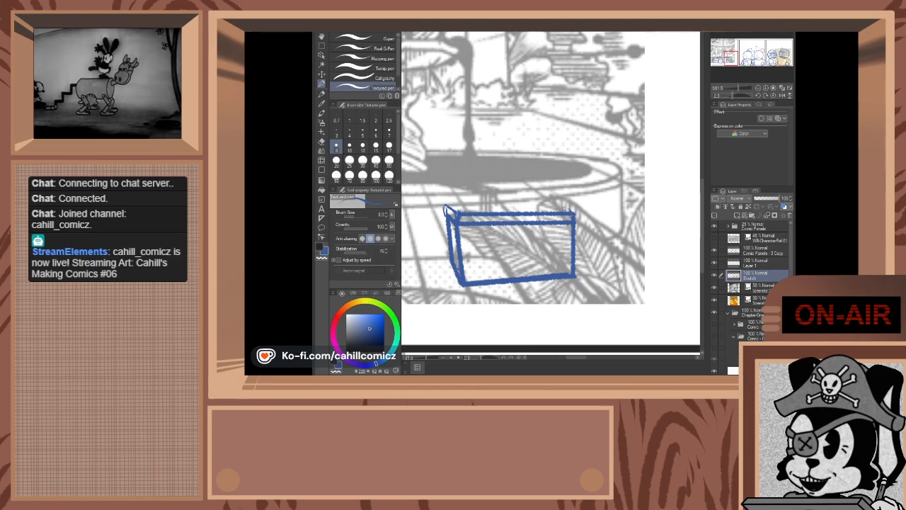
pyautogui.moveTo(569, 211); pyautogui.dragTo(546, 181)
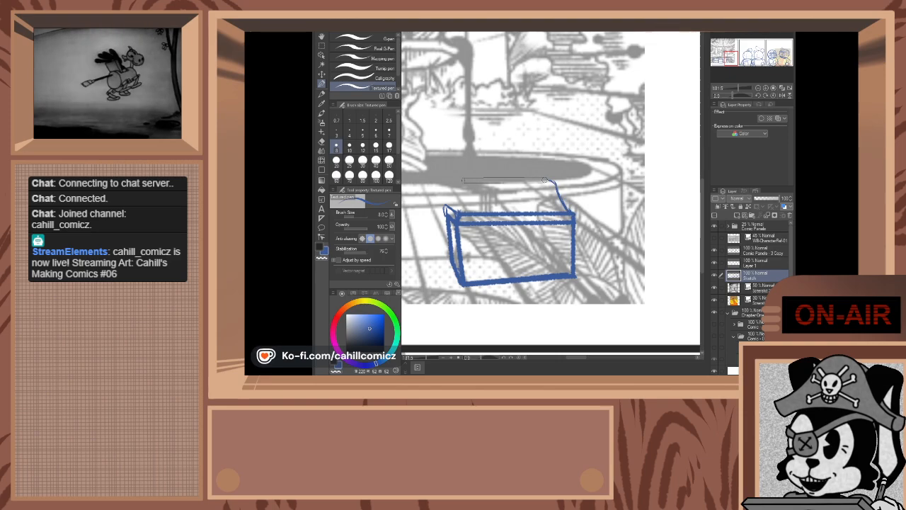
pyautogui.keyDown('shift'); pyautogui.click(461, 183); pyautogui.keyUp('shift')
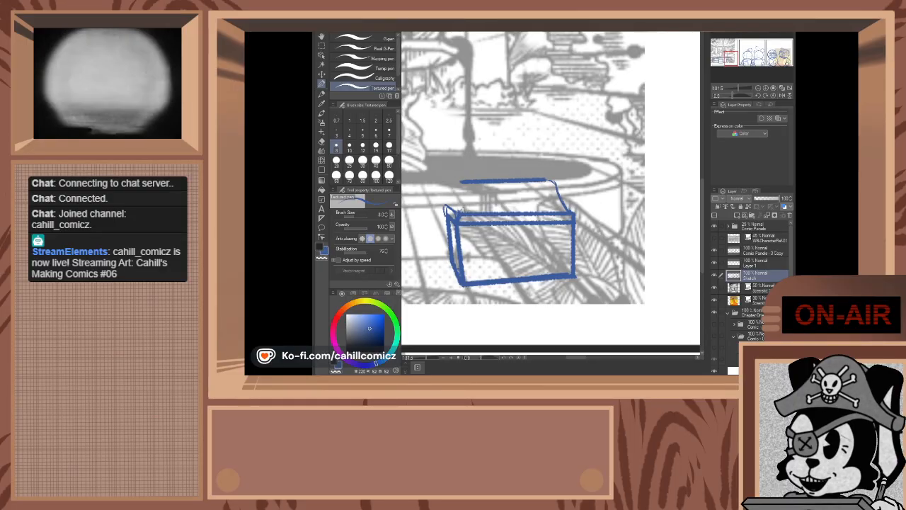
pyautogui.moveTo(460, 211); pyautogui.dragTo(457, 180)
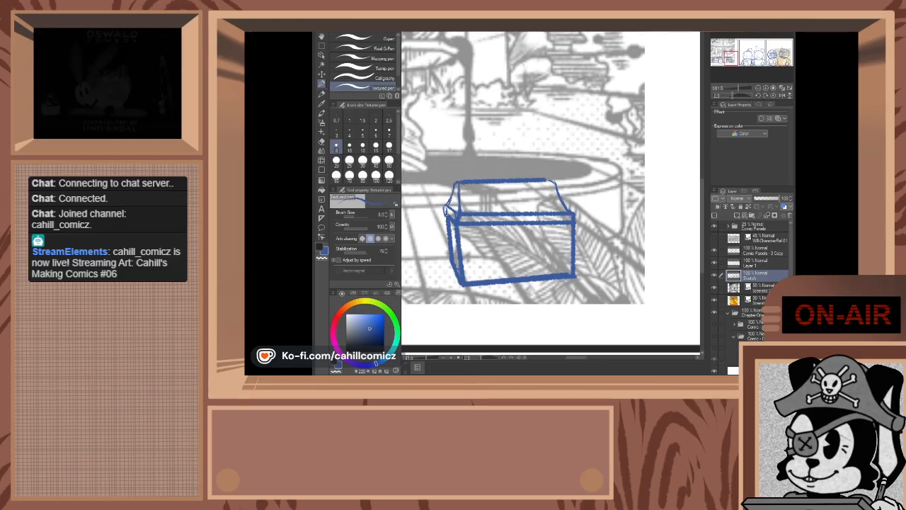
# - Shade the right foreground box's narrow left side face solid blue
pyautogui.moveTo(447, 209)
pyautogui.mouseDown()
pyautogui.moveTo(446, 261)
pyautogui.moveTo(462, 283)
pyautogui.mouseUp()
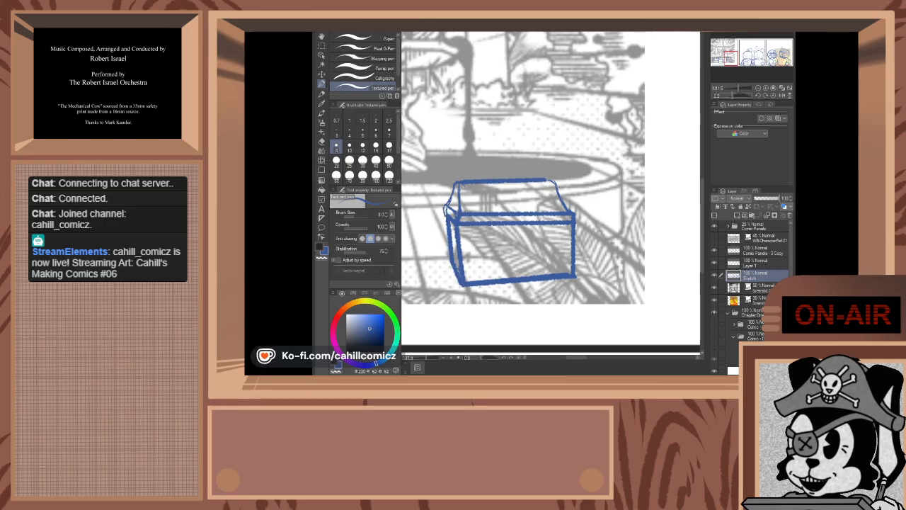
pyautogui.moveTo(446, 225); pyautogui.dragTo(448, 272)
pyautogui.moveTo(446, 208)
pyautogui.mouseDown()
pyautogui.moveTo(449, 263)
pyautogui.moveTo(461, 283)
pyautogui.mouseUp()
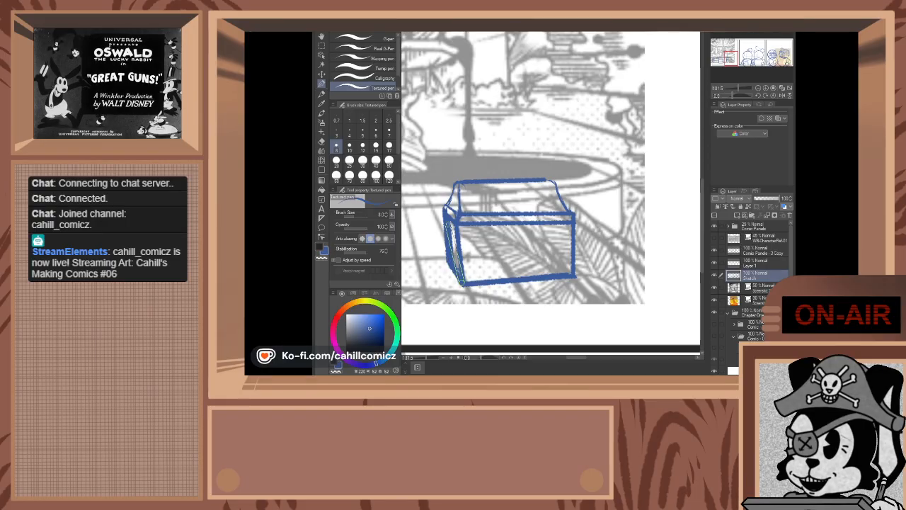
pyautogui.moveTo(450, 219); pyautogui.dragTo(462, 284)
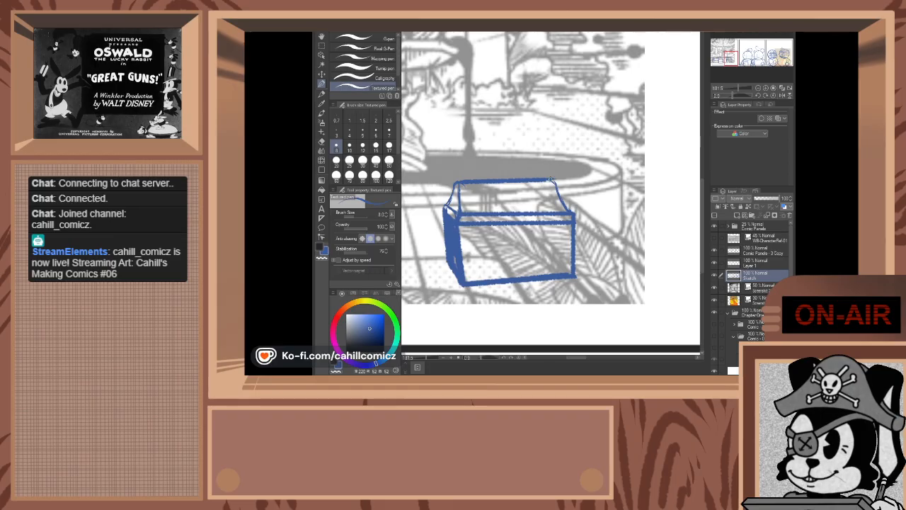
# - Refine the box's right lid slope, taper its right edge inward, thicken its base, and erase the excess outer lines with the size 40 hard eraser
pyautogui.moveTo(553, 180); pyautogui.dragTo(562, 197)
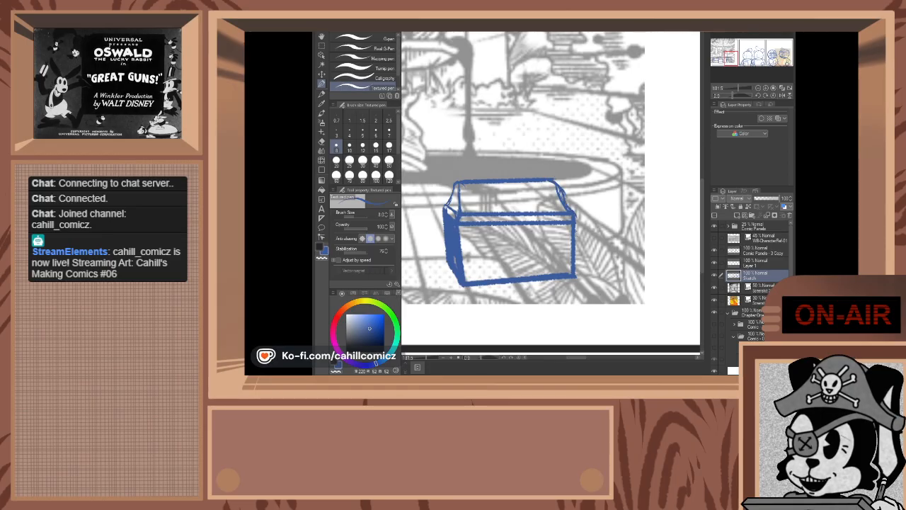
pyautogui.moveTo(573, 222); pyautogui.dragTo(569, 275)
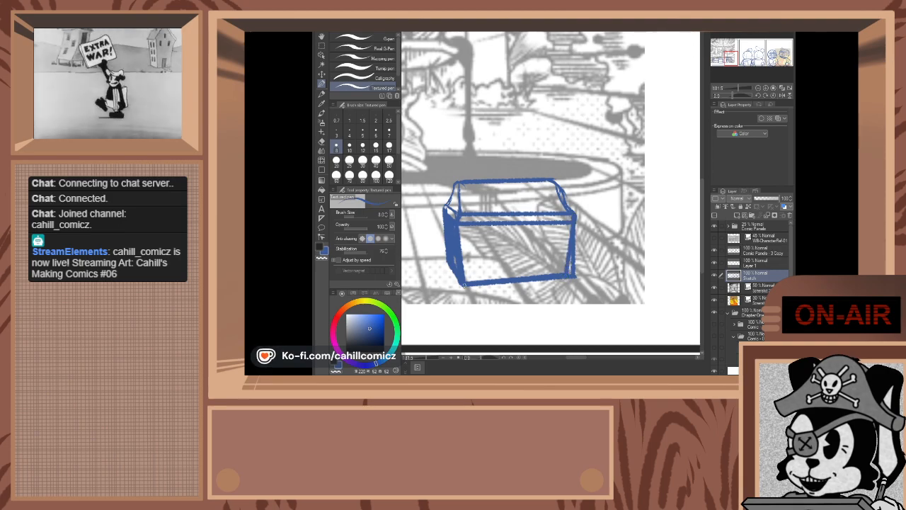
pyautogui.moveTo(462, 282); pyautogui.dragTo(569, 276)
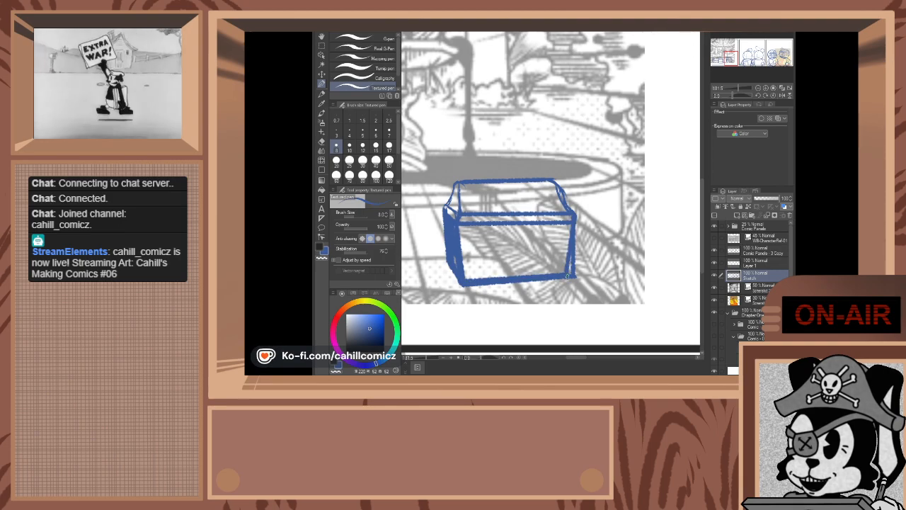
pyautogui.click(322, 142)
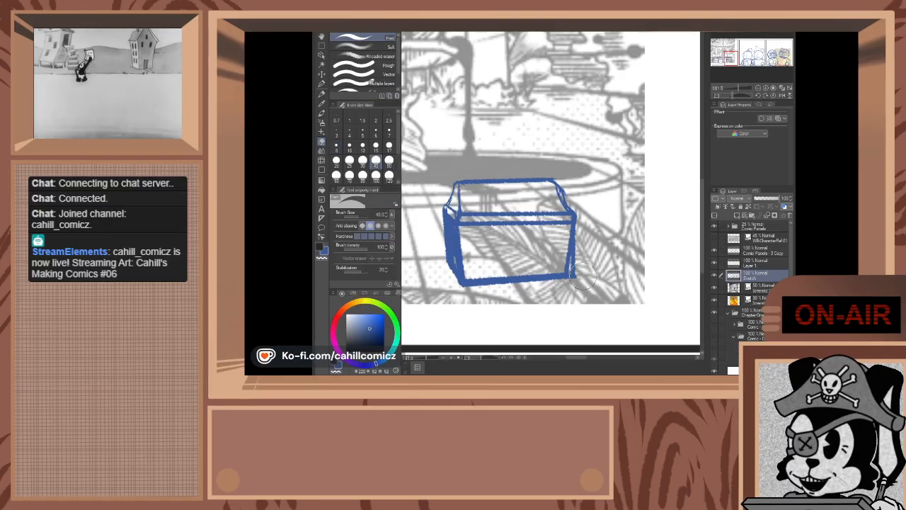
pyautogui.moveTo(583, 275); pyautogui.dragTo(593, 206)
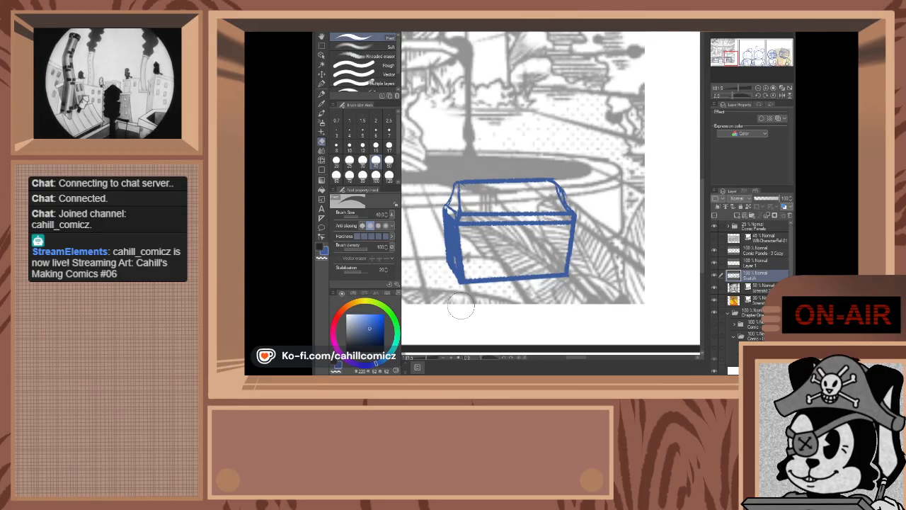
# - Sketch a slightly rising base line with the textured pen from the first panel's left border, above the lidded box, for a tent-like shape
pyautogui.scroll(-10, 461, 306)
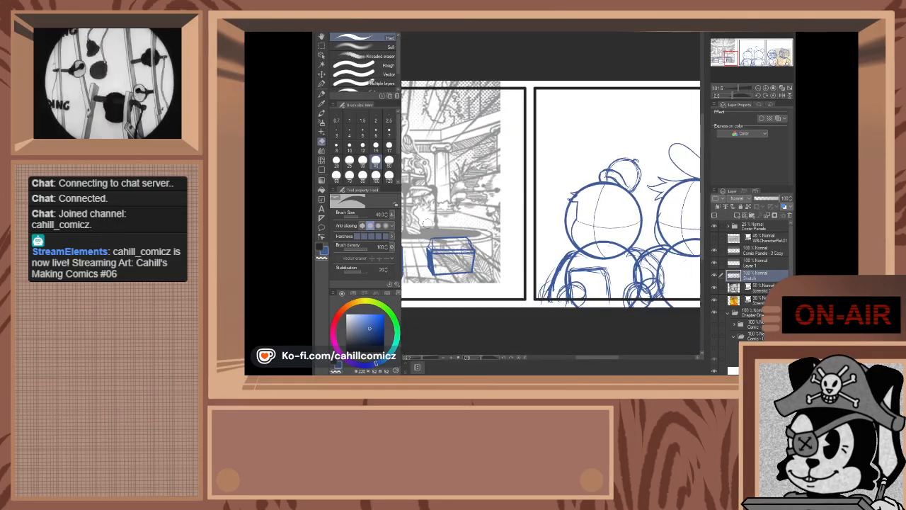
pyautogui.scroll(4, 454, 211)
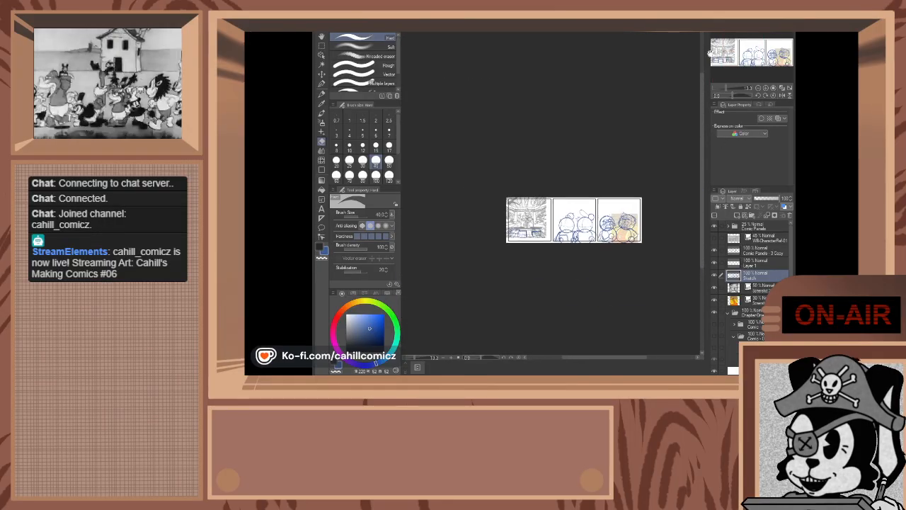
pyautogui.scroll(2, 502, 208)
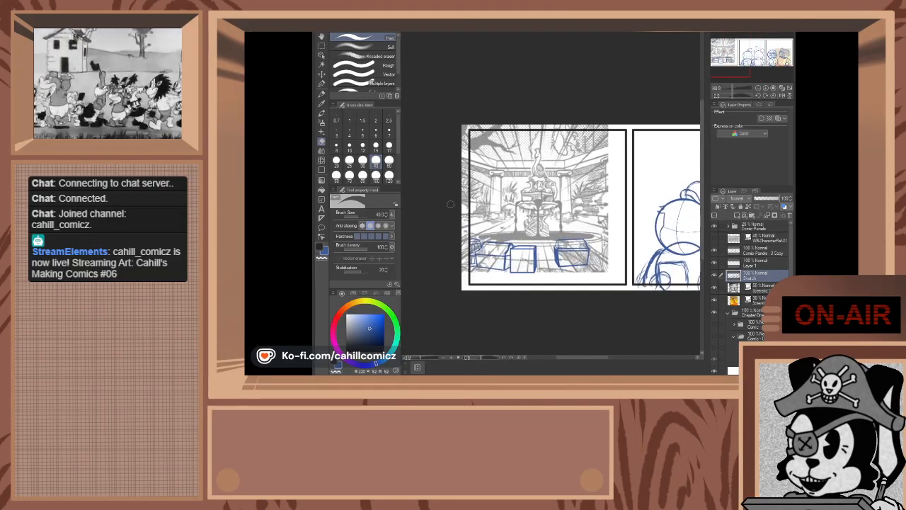
pyautogui.click(322, 85)
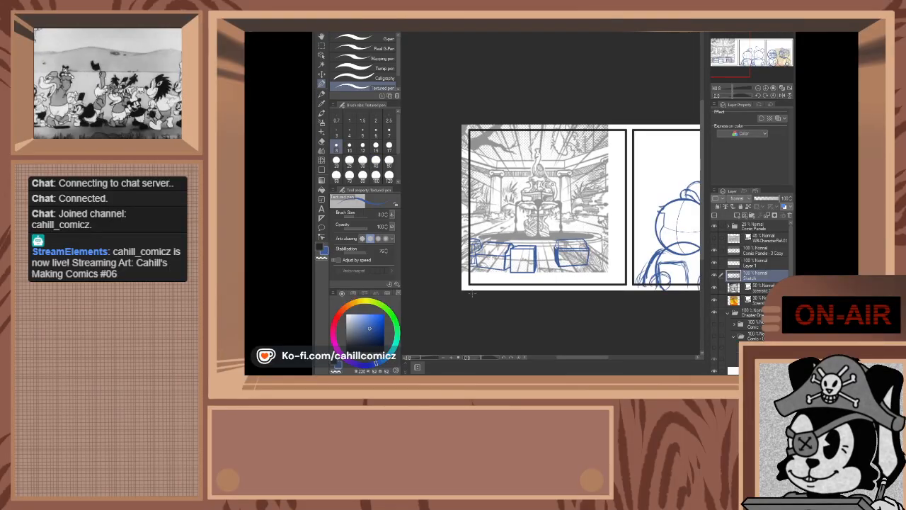
pyautogui.scroll(6, 514, 211)
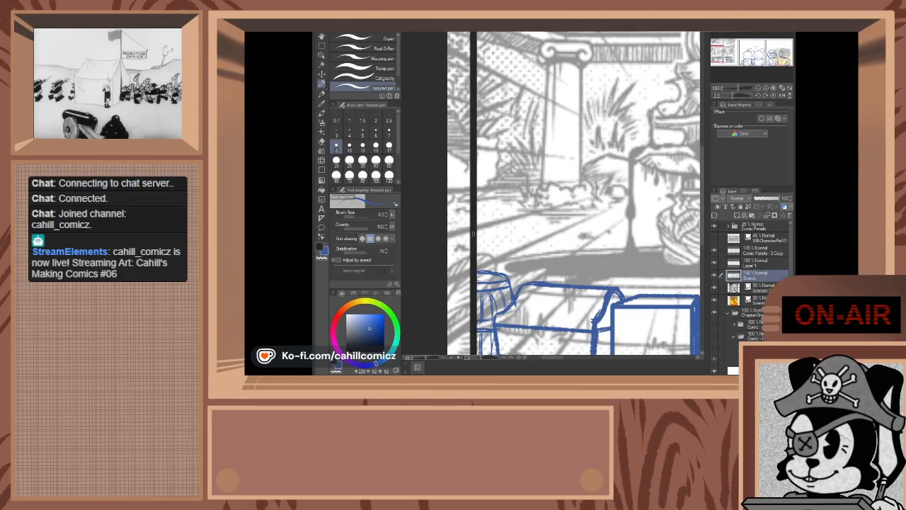
pyautogui.moveTo(478, 233); pyautogui.dragTo(524, 225)
pyautogui.moveTo(489, 232); pyautogui.dragTo(535, 224)
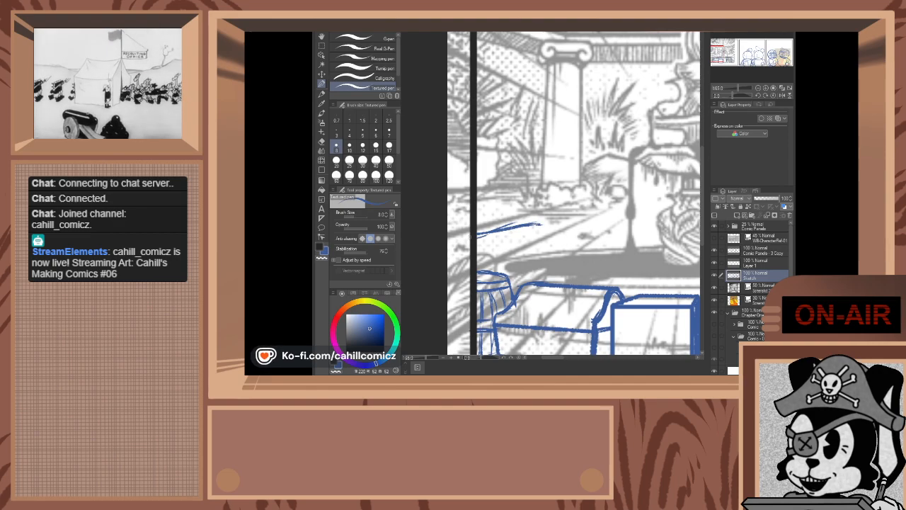
pyautogui.moveTo(486, 236); pyautogui.dragTo(533, 229)
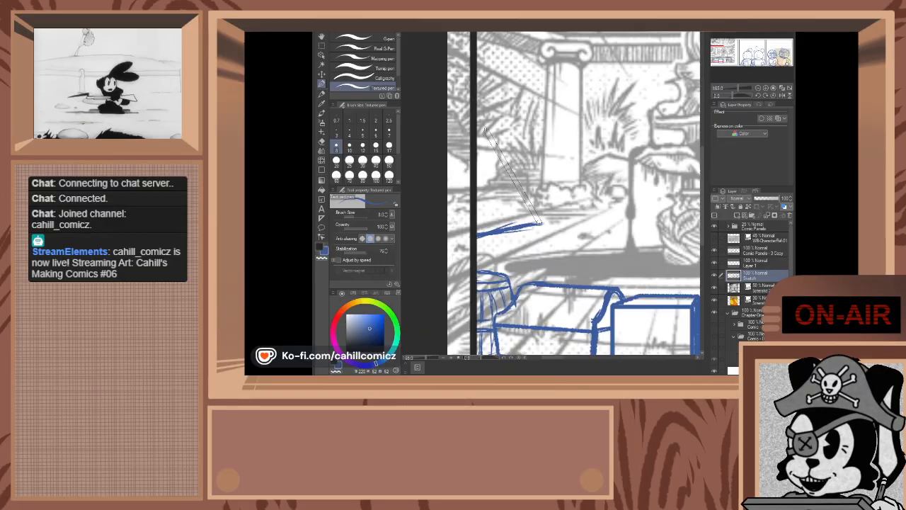
# - Sketch the tent's straight sloping side from its base up to the peak, plus an outer guy rope running from the peak to the ground
pyautogui.keyDown('shift'); pyautogui.click(486, 126); pyautogui.keyUp('shift')
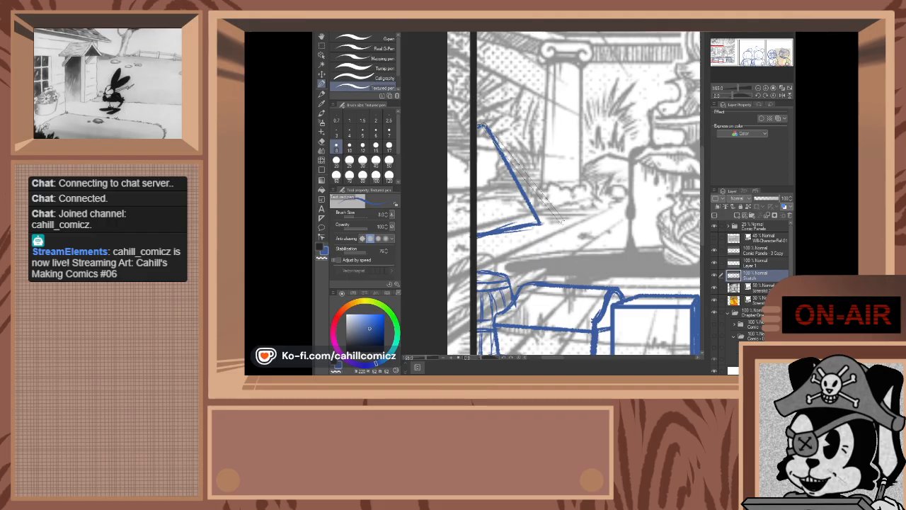
pyautogui.keyDown('shift'); pyautogui.click(563, 221); pyautogui.keyUp('shift')
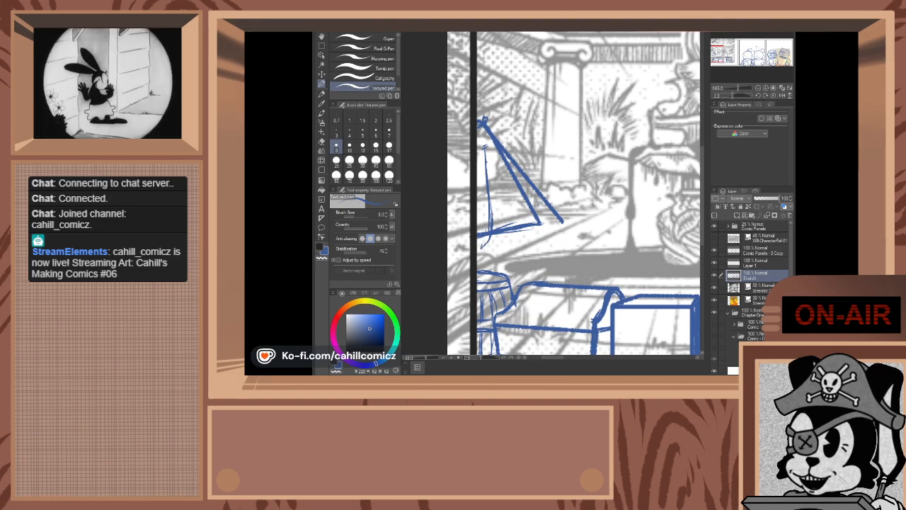
pyautogui.moveTo(486, 192)
pyautogui.mouseDown()
pyautogui.moveTo(481, 249)
pyautogui.moveTo(482, 238)
pyautogui.mouseUp()
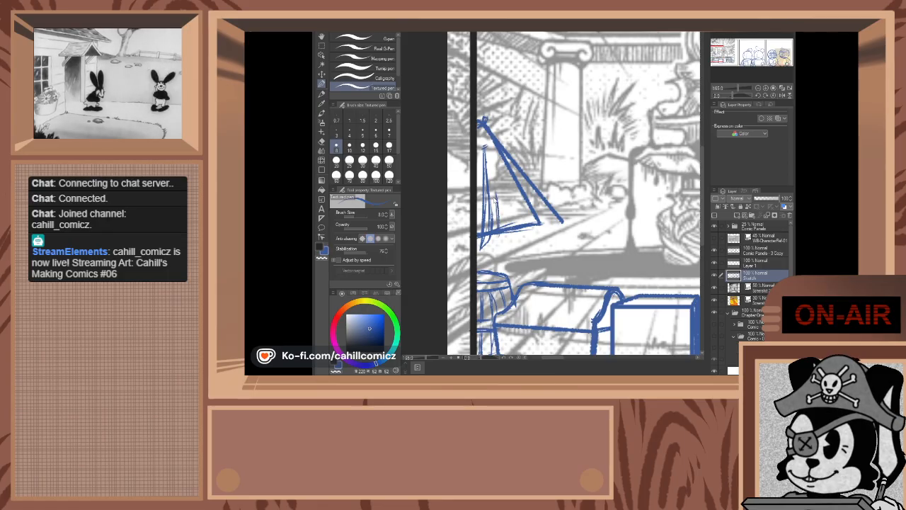
pyautogui.hotkey('ctrl', 'z')
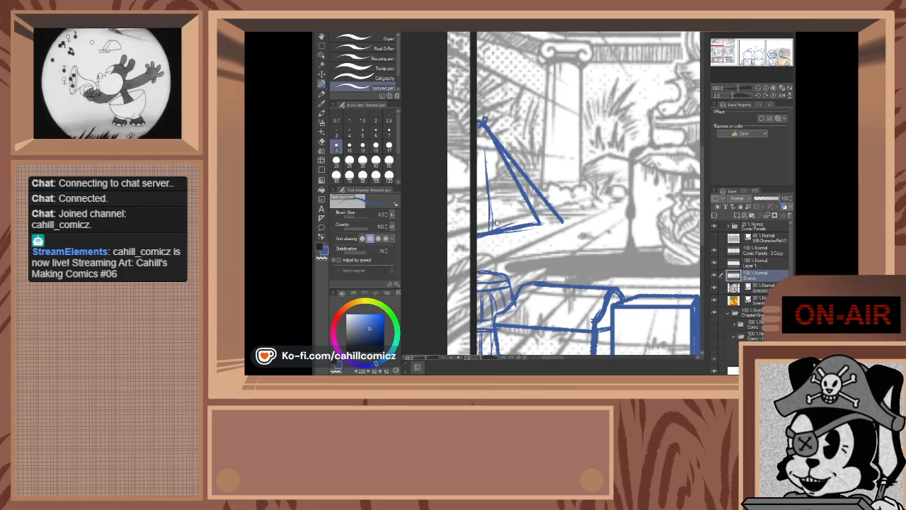
pyautogui.hotkey('ctrl', 'z')
pyautogui.hotkey('ctrl', 'z')
pyautogui.hotkey('ctrl', 'z')
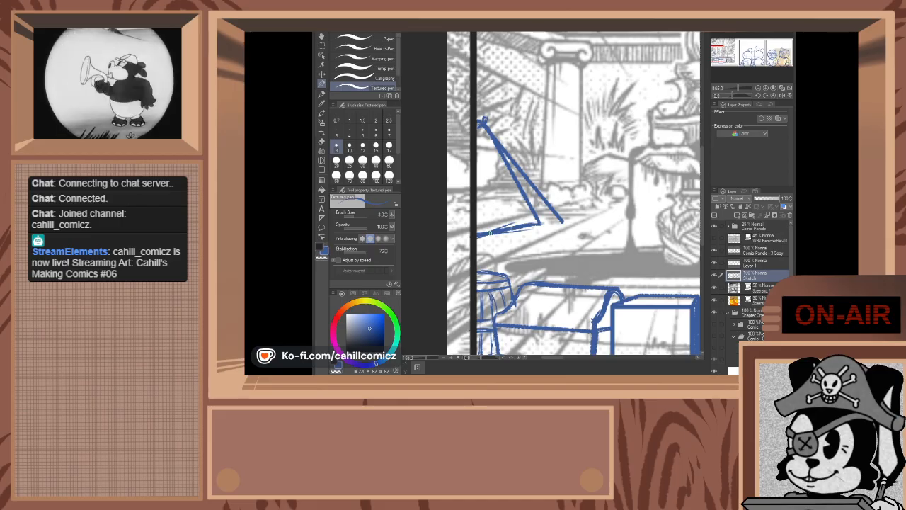
pyautogui.keyDown('shift'); pyautogui.click(490, 233); pyautogui.keyUp('shift')
pyautogui.keyDown('shift'); pyautogui.click(483, 148); pyautogui.keyUp('shift')
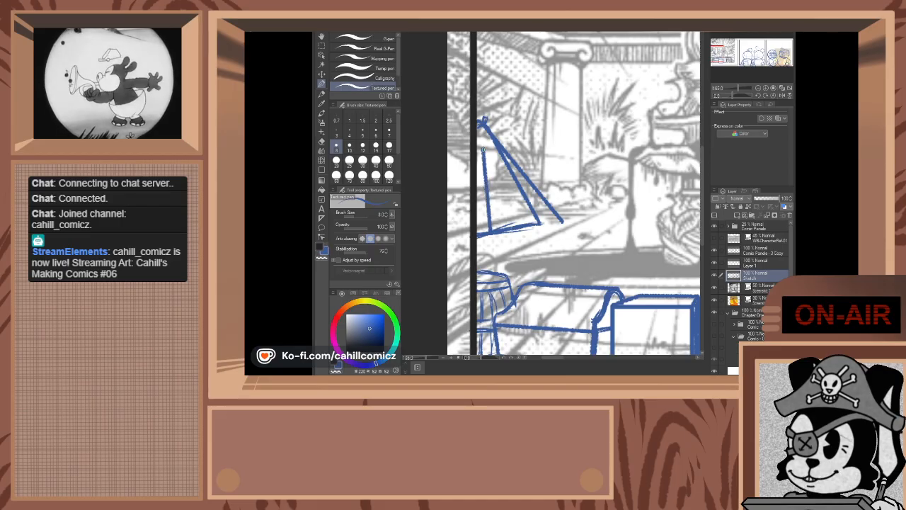
pyautogui.hotkey('ctrl', 'z')
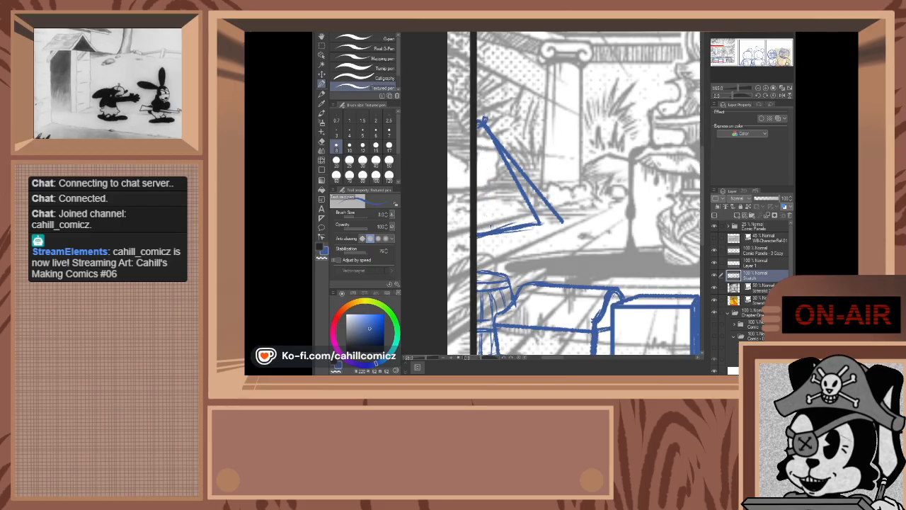
# - Sketch the tent opening's vertical edge, add curved fold lines on the canvas beside it, and mark a small peg at the guy rope's end
pyautogui.click(491, 233)
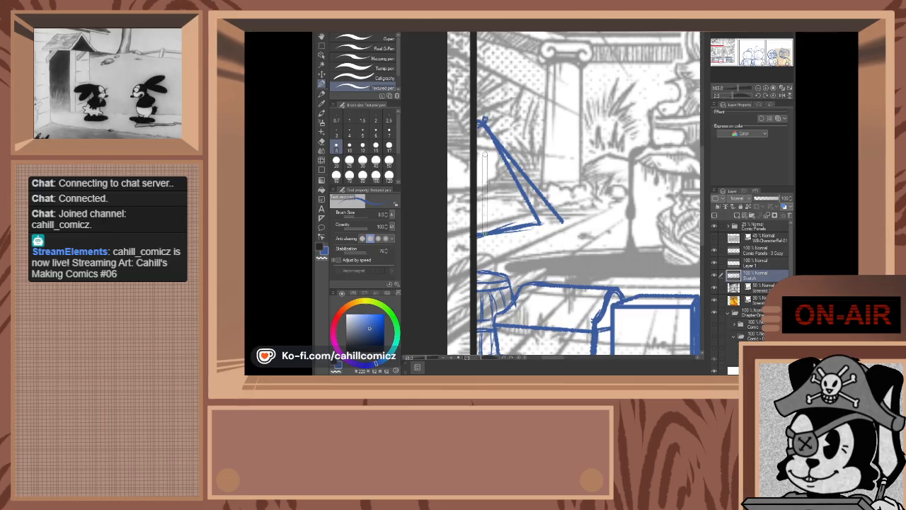
pyautogui.keyDown('shift'); pyautogui.click(484, 153); pyautogui.keyUp('shift')
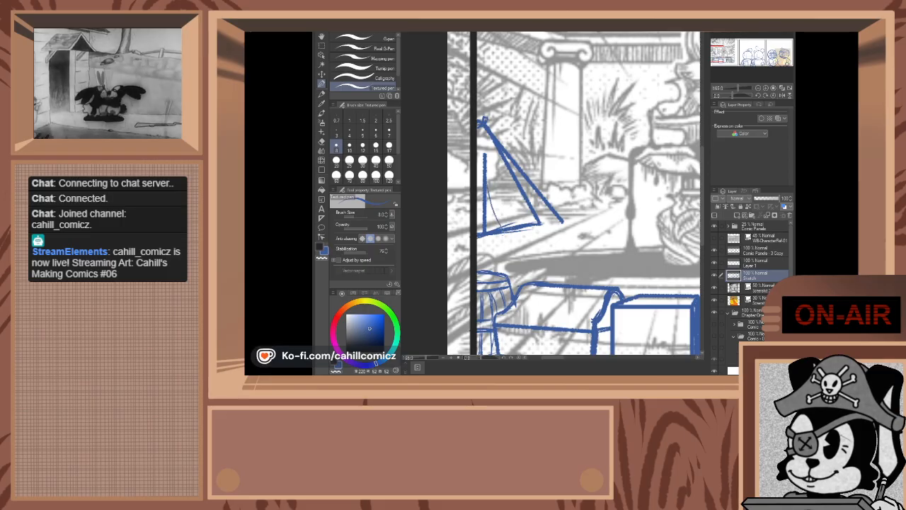
pyautogui.moveTo(494, 211); pyautogui.dragTo(490, 160)
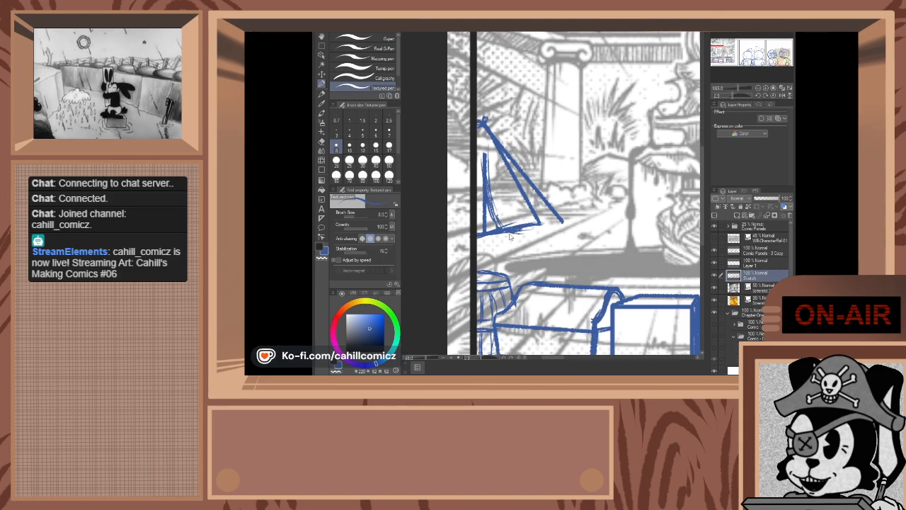
pyautogui.moveTo(495, 185); pyautogui.dragTo(512, 225)
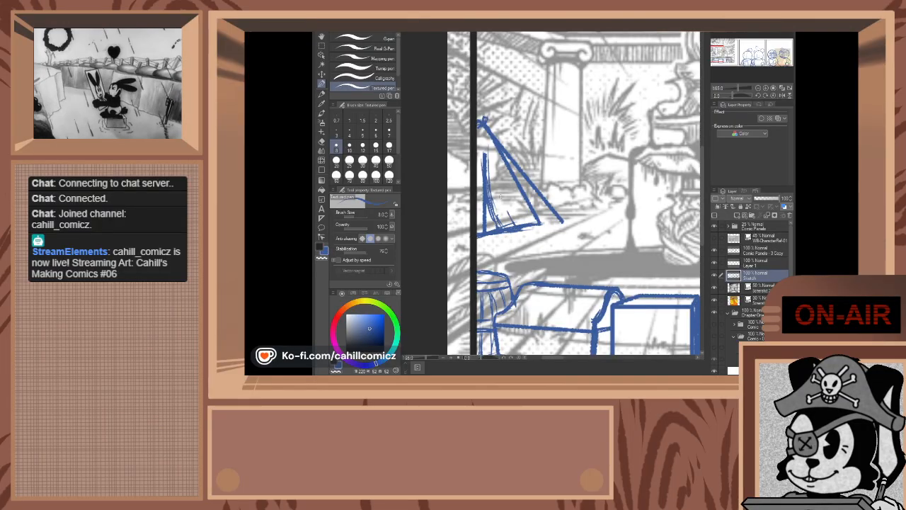
pyautogui.moveTo(497, 188); pyautogui.dragTo(508, 215)
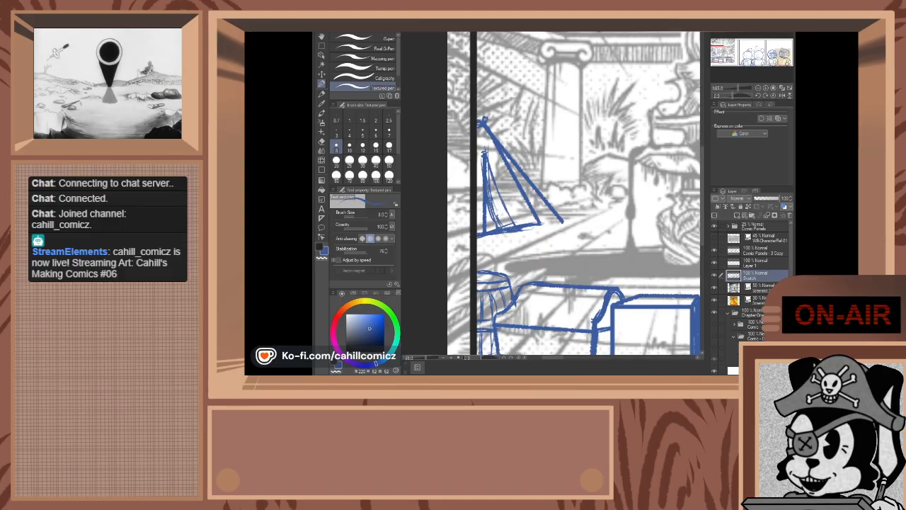
pyautogui.moveTo(488, 183); pyautogui.dragTo(497, 228)
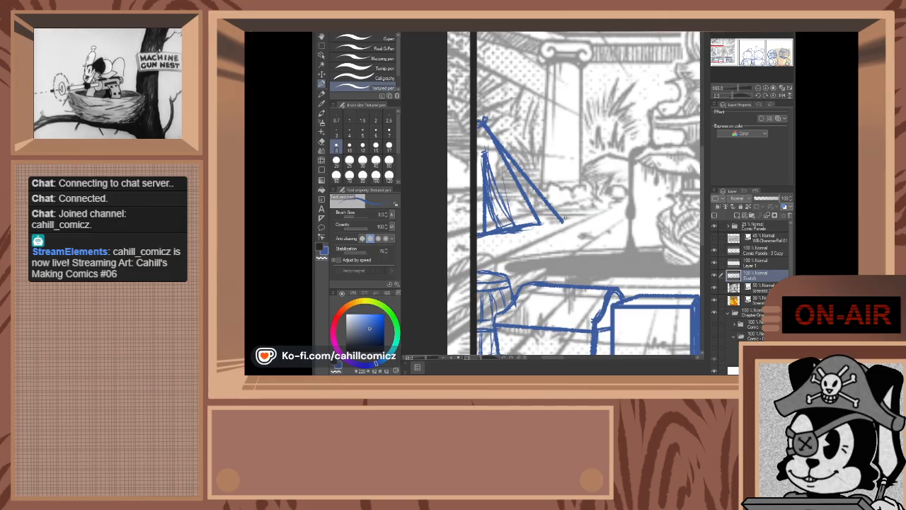
pyautogui.moveTo(564, 222); pyautogui.dragTo(567, 219)
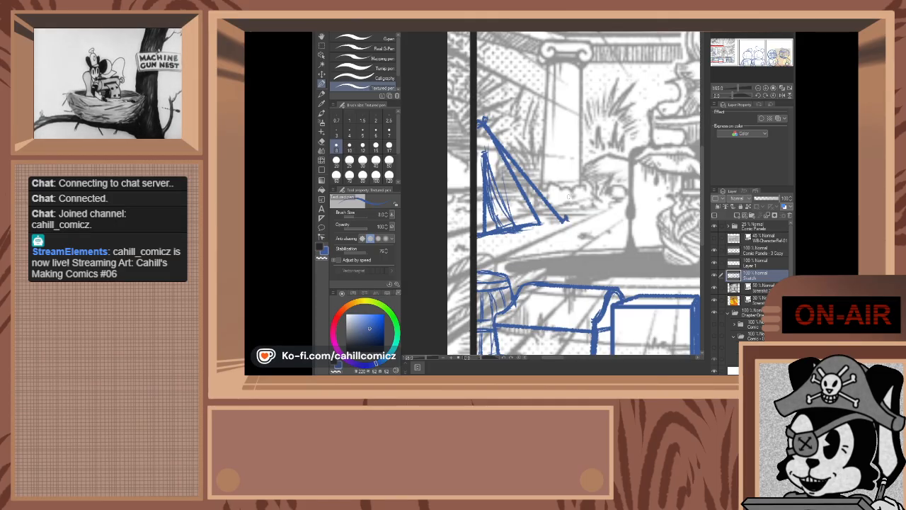
# - Sketch a banner's sagging upper edge from a small ring above the right column up to a second ring near the background image's right edge
pyautogui.scroll(-10, 552, 202)
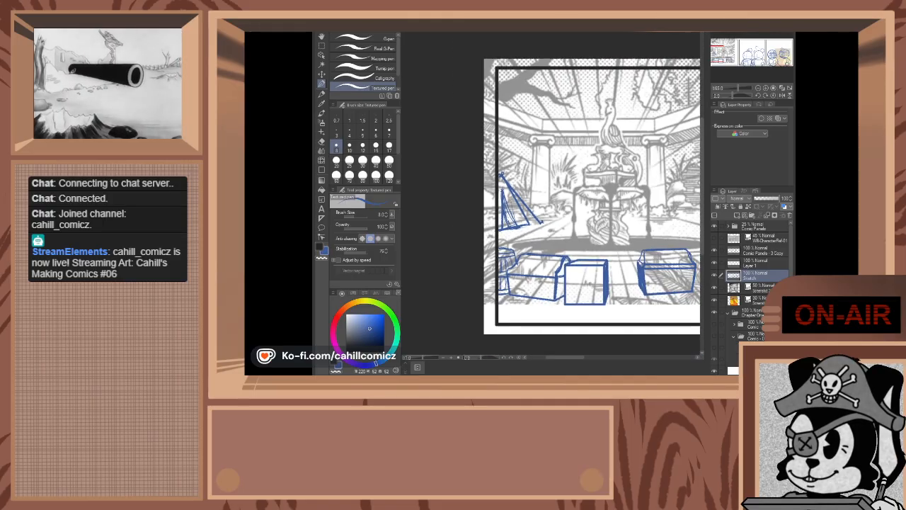
pyautogui.scroll(3, 553, 204)
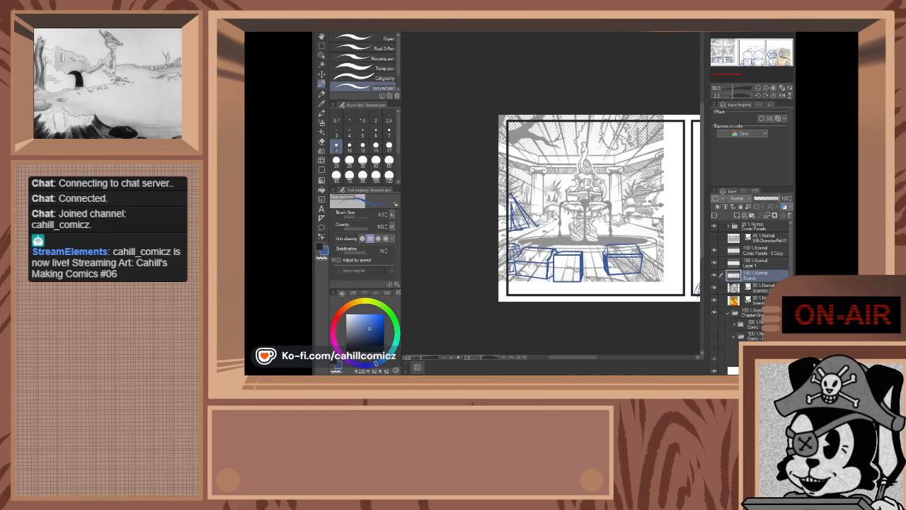
pyautogui.scroll(1, 524, 206)
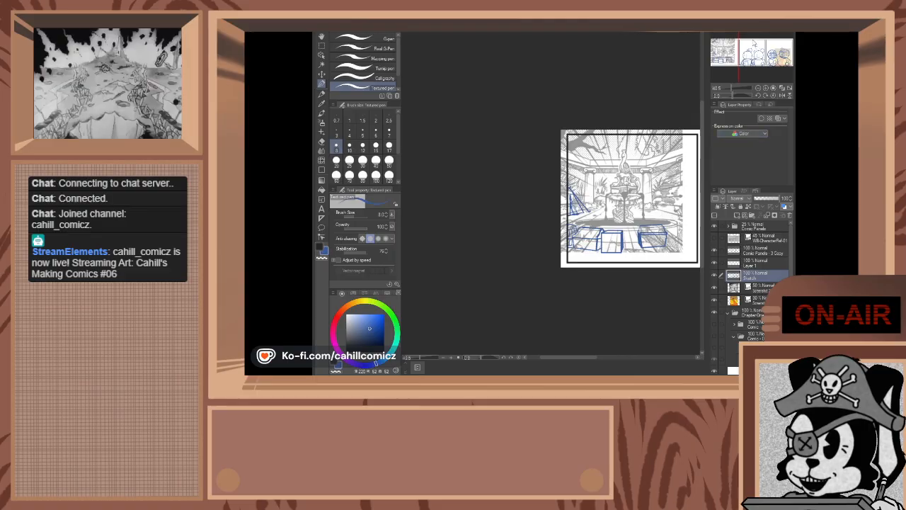
pyautogui.click(750, 76)
pyautogui.moveTo(774, 72); pyautogui.dragTo(716, 72)
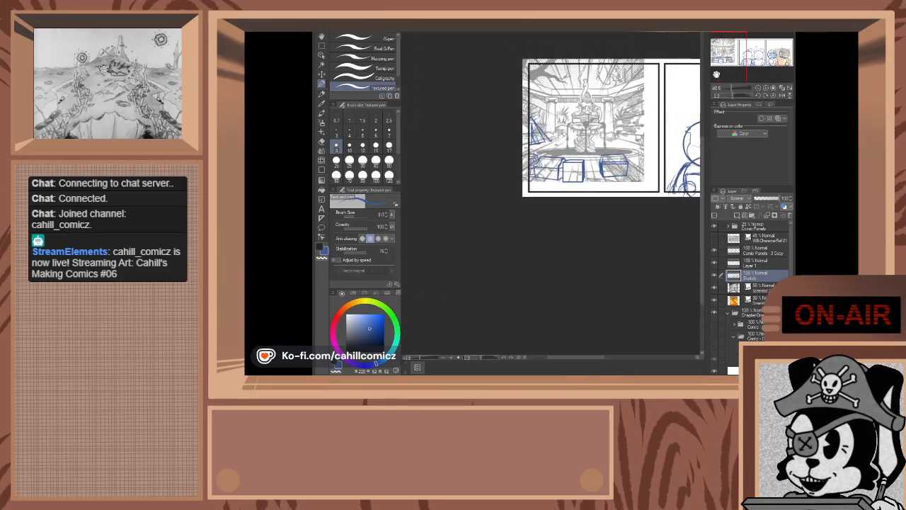
pyautogui.scroll(1, 654, 107)
pyautogui.scroll(4, 655, 108)
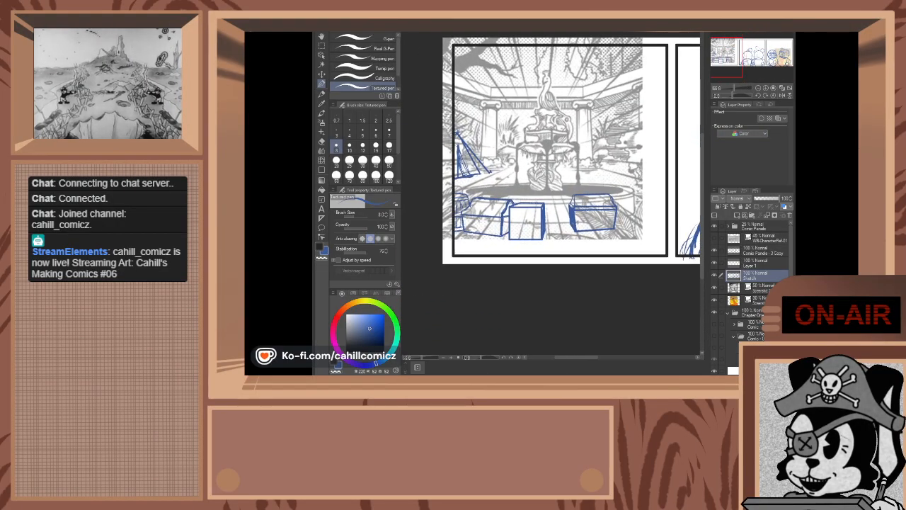
pyautogui.scroll(-1, 550, 193)
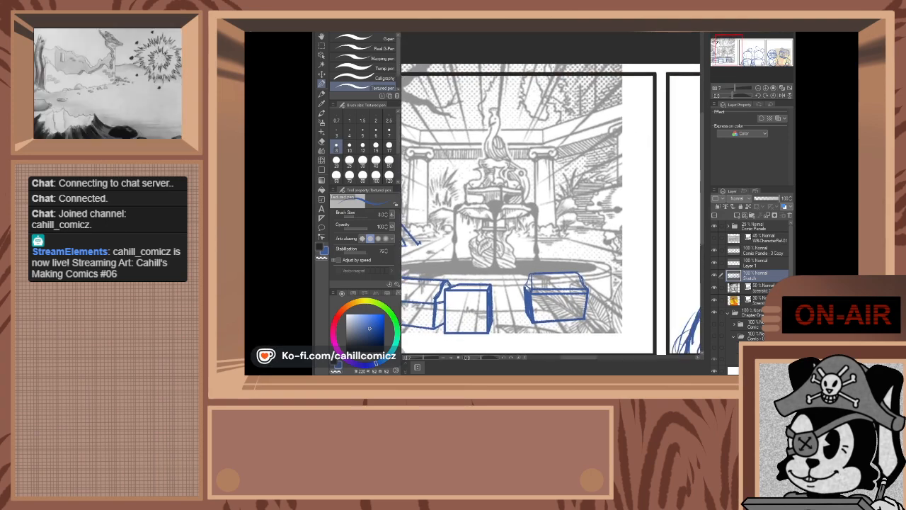
pyautogui.scroll(3, 574, 127)
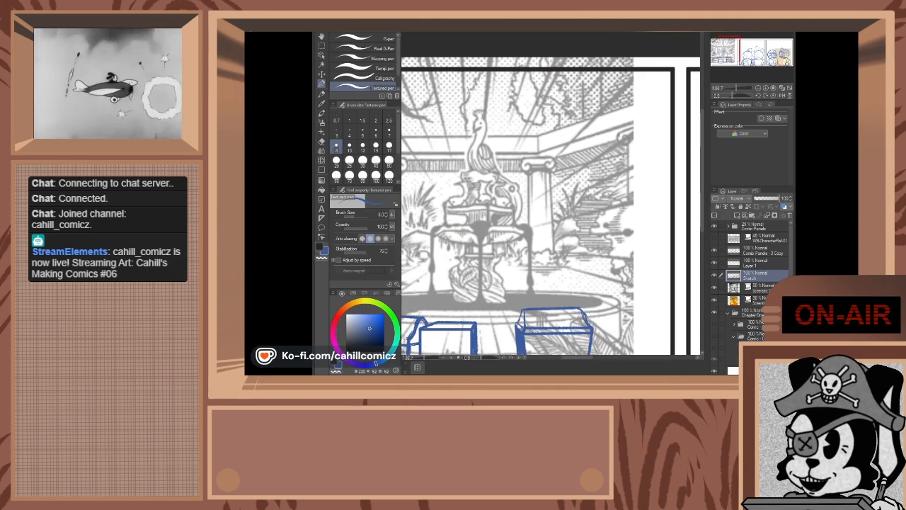
pyautogui.scroll(2, 581, 131)
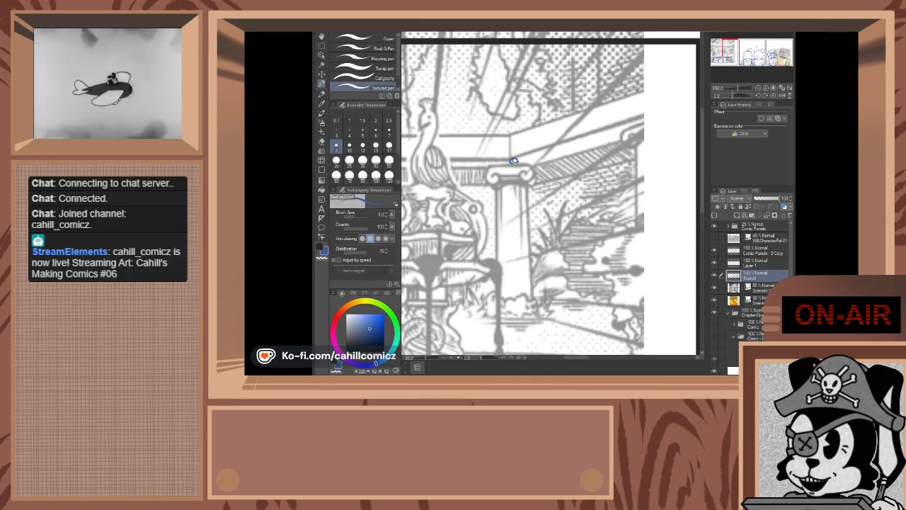
pyautogui.moveTo(615, 157); pyautogui.dragTo(643, 141)
pyautogui.hotkey('ctrl', 'z')
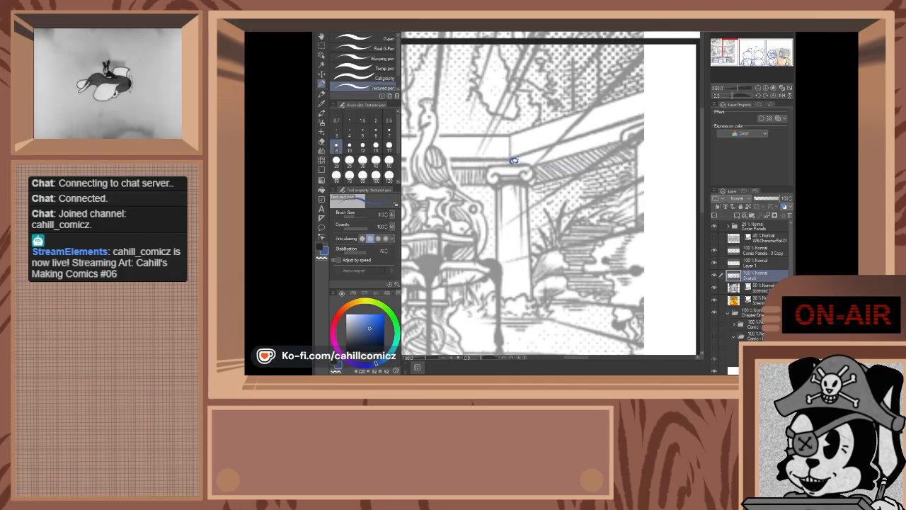
pyautogui.moveTo(533, 165)
pyautogui.mouseDown()
pyautogui.moveTo(588, 156)
pyautogui.moveTo(643, 121)
pyautogui.mouseUp()
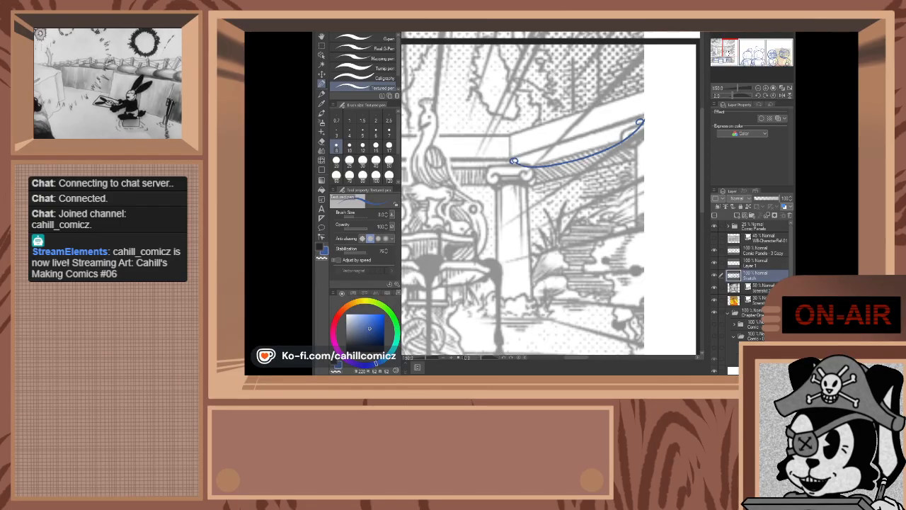
# - Complete the hanging banner with two straight vertical sides and a wavy, drooping lower edge
pyautogui.moveTo(639, 122); pyautogui.dragTo(683, 36)
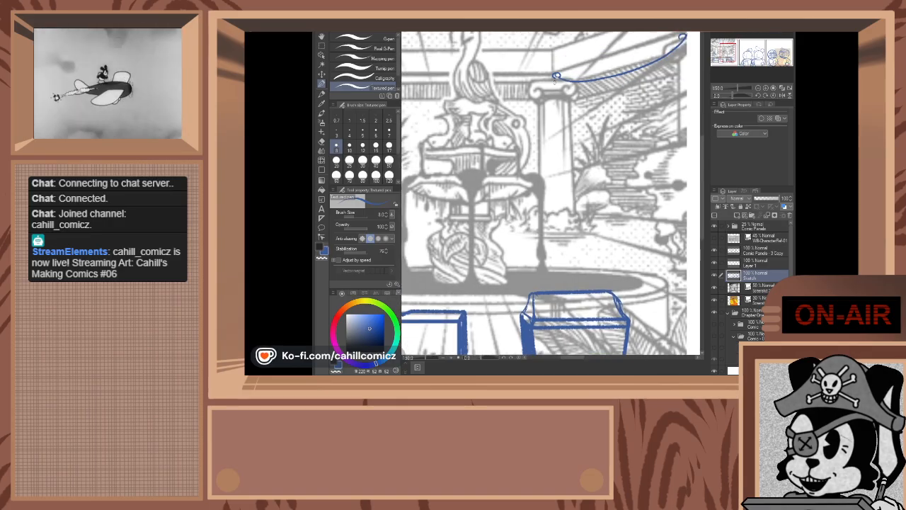
pyautogui.moveTo(557, 81); pyautogui.dragTo(557, 150)
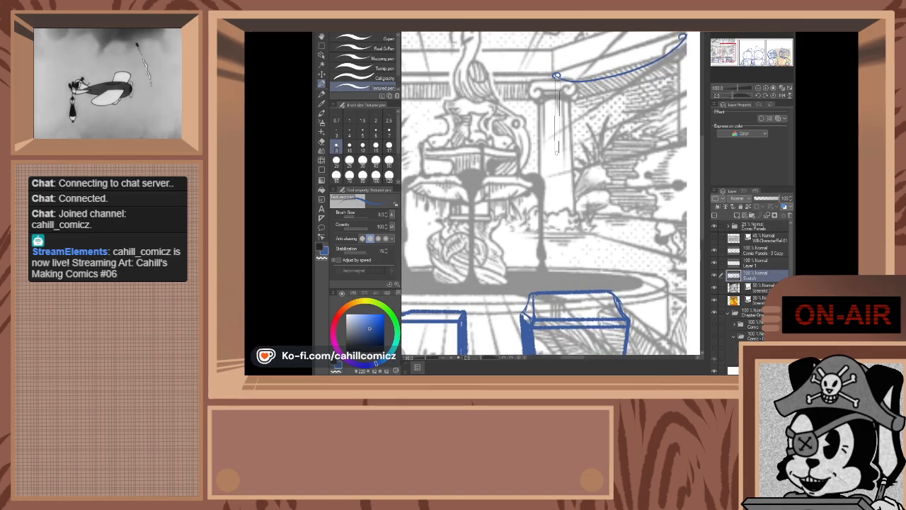
pyautogui.keyDown('shift'); pyautogui.click(558, 153); pyautogui.keyUp('shift')
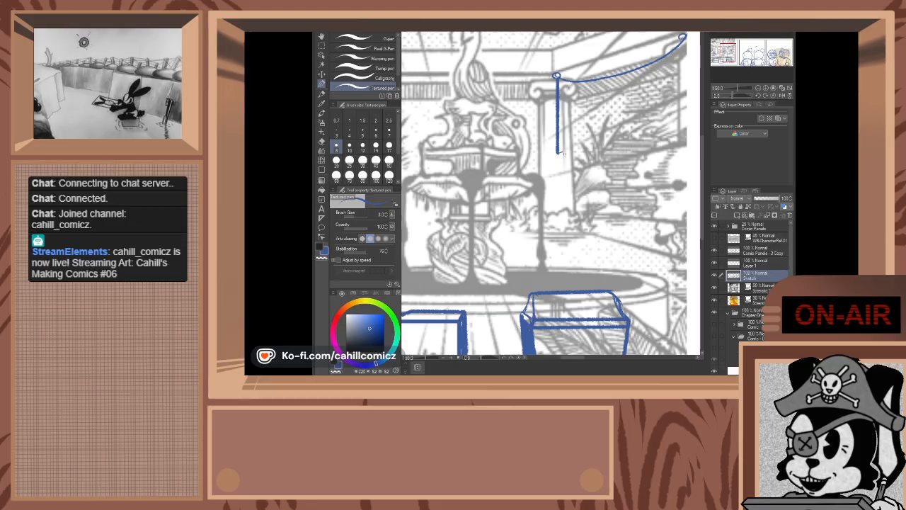
pyautogui.moveTo(559, 152)
pyautogui.mouseDown()
pyautogui.moveTo(643, 158)
pyautogui.moveTo(621, 163)
pyautogui.moveTo(674, 147)
pyautogui.mouseUp()
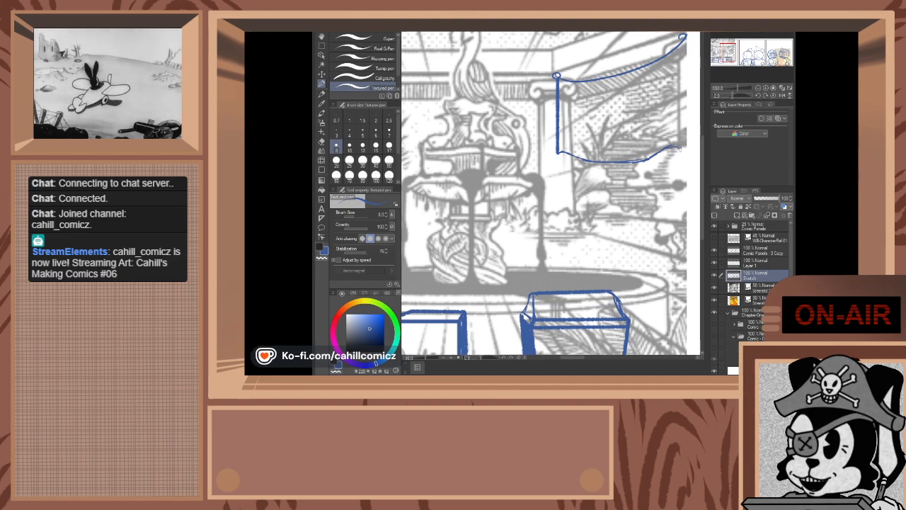
pyautogui.moveTo(682, 39); pyautogui.dragTo(683, 149)
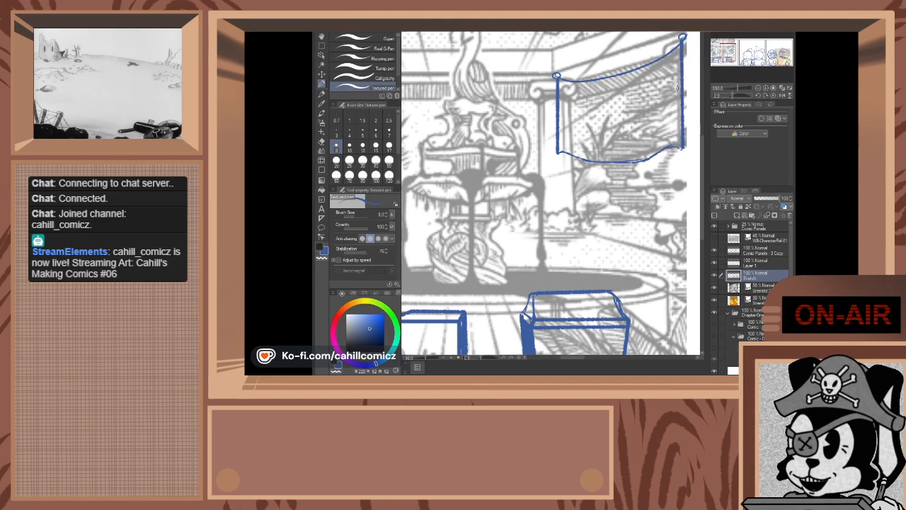
# - Trace the upper and lower edges of the architrave running from the first panel's left border to the left column's capital
pyautogui.moveTo(731, 37); pyautogui.dragTo(713, 51)
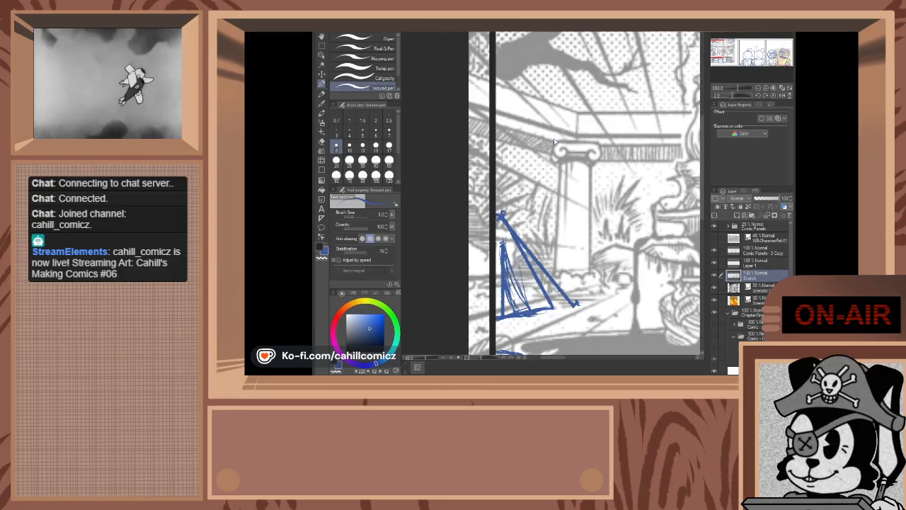
pyautogui.moveTo(558, 142); pyautogui.dragTo(490, 126)
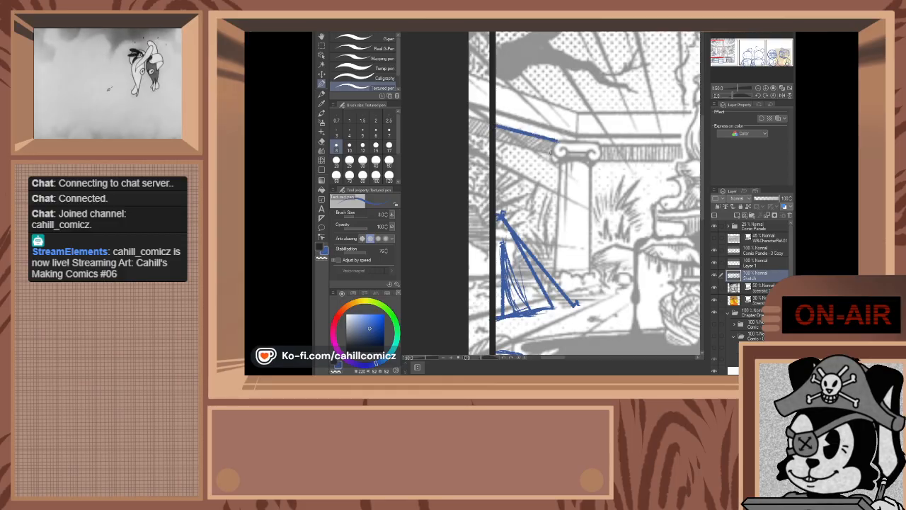
pyautogui.moveTo(547, 146)
pyautogui.mouseDown()
pyautogui.moveTo(497, 141)
pyautogui.moveTo(553, 153)
pyautogui.mouseUp()
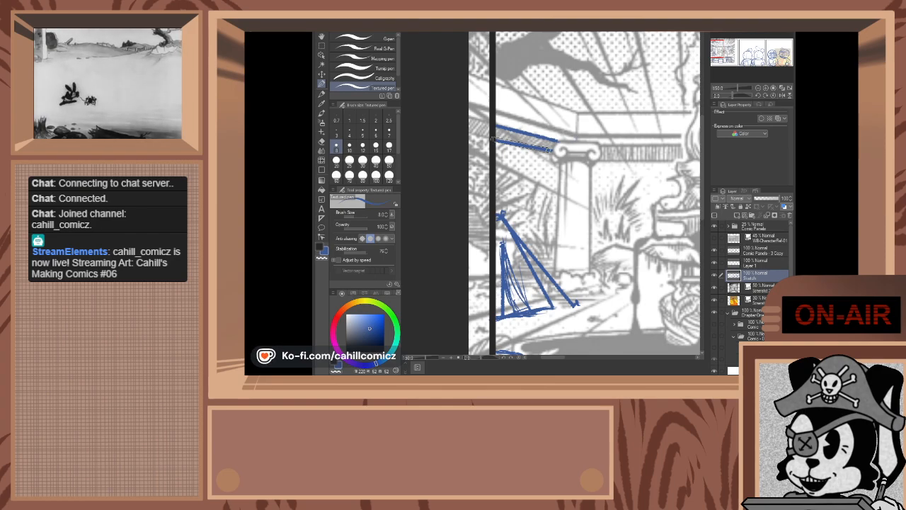
pyautogui.moveTo(518, 150); pyautogui.dragTo(554, 153)
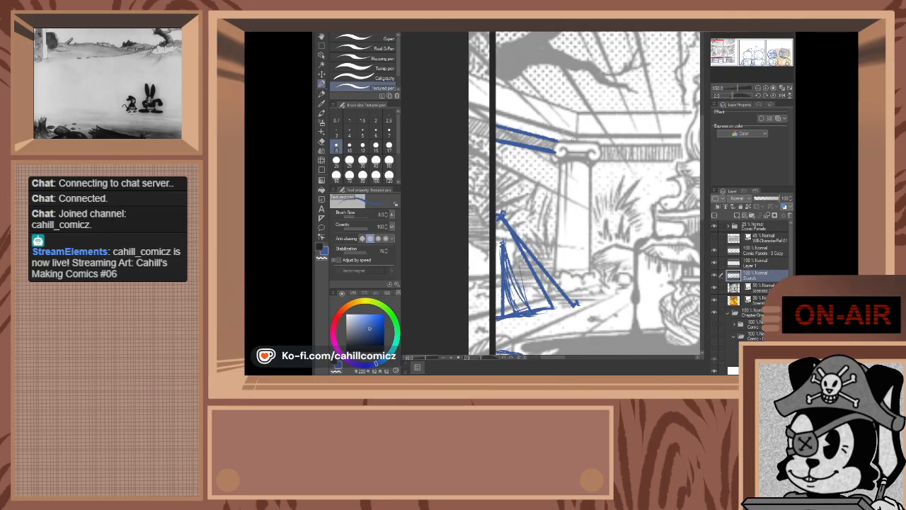
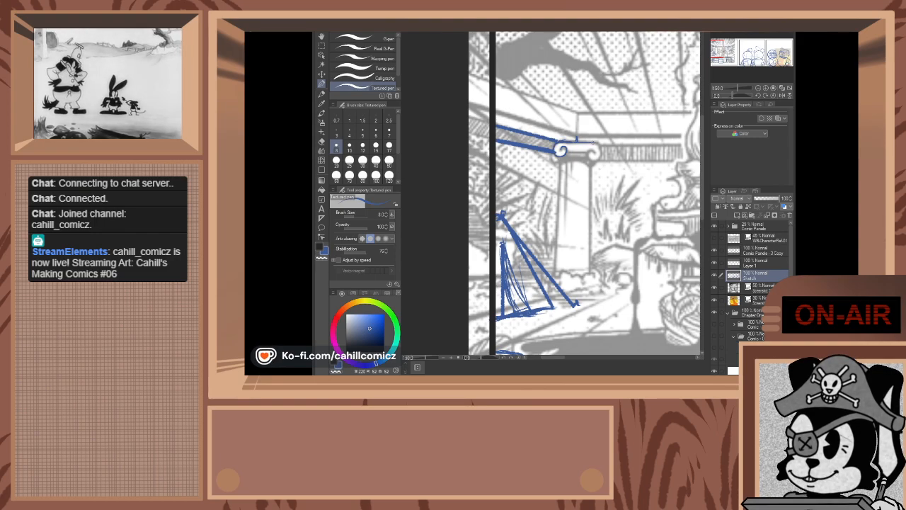
# - Trace the left column's scrolled capital with its flat top, curled ends and narrow underside, undoing the strokes that miss
pyautogui.moveTo(565, 144); pyautogui.dragTo(600, 147)
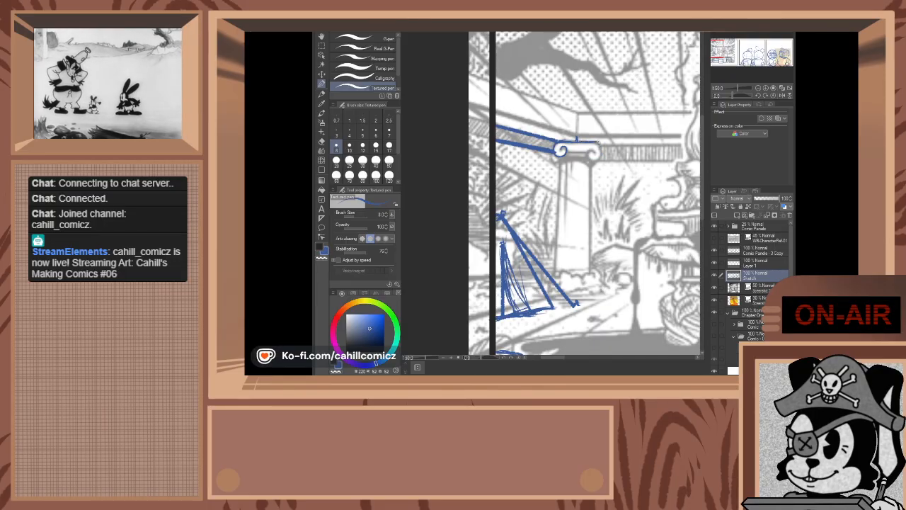
pyautogui.hotkey('ctrl', 'z')
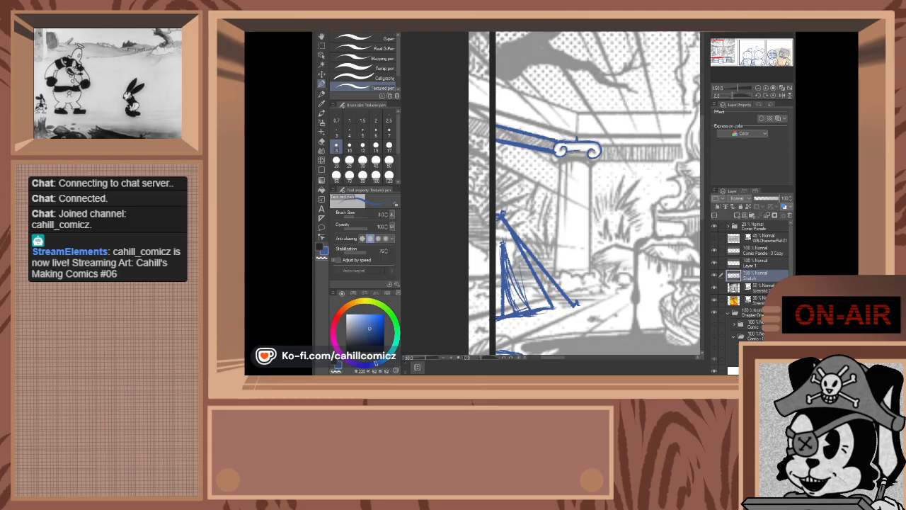
pyautogui.hotkey('ctrl', 'z')
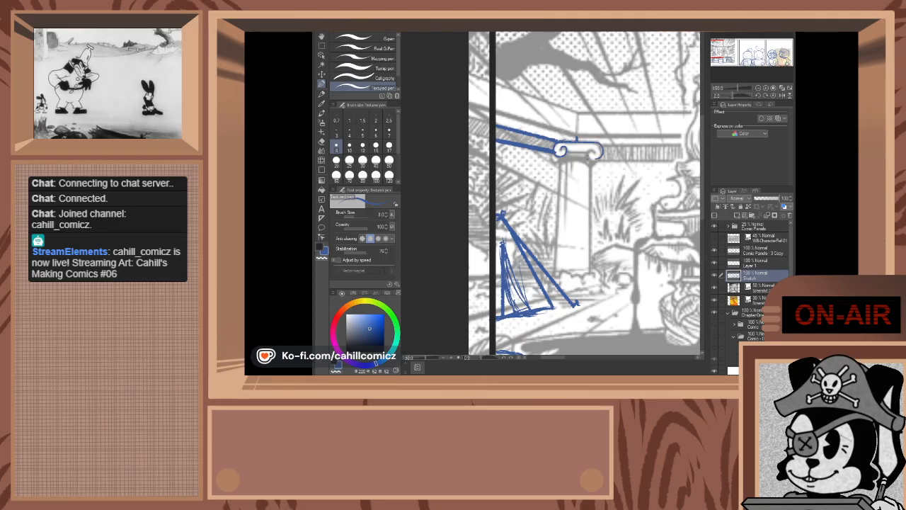
pyautogui.moveTo(566, 149); pyautogui.dragTo(588, 151)
pyautogui.hotkey('ctrl', 'z')
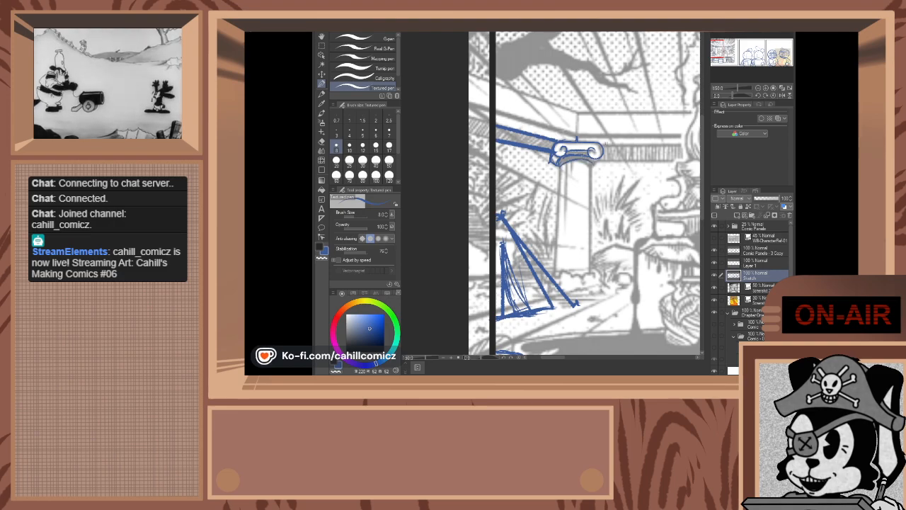
# - Merge Layer 1 with the Sketch layer and reduce the merged sketch's opacity to roughly half
pyautogui.scroll(-8, 595, 166)
pyautogui.click(701, 57)
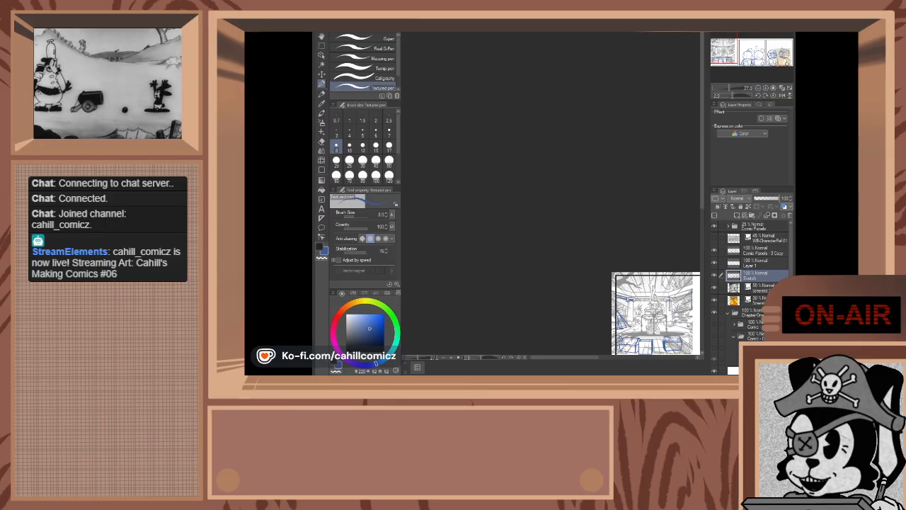
pyautogui.moveTo(740, 51); pyautogui.dragTo(744, 66)
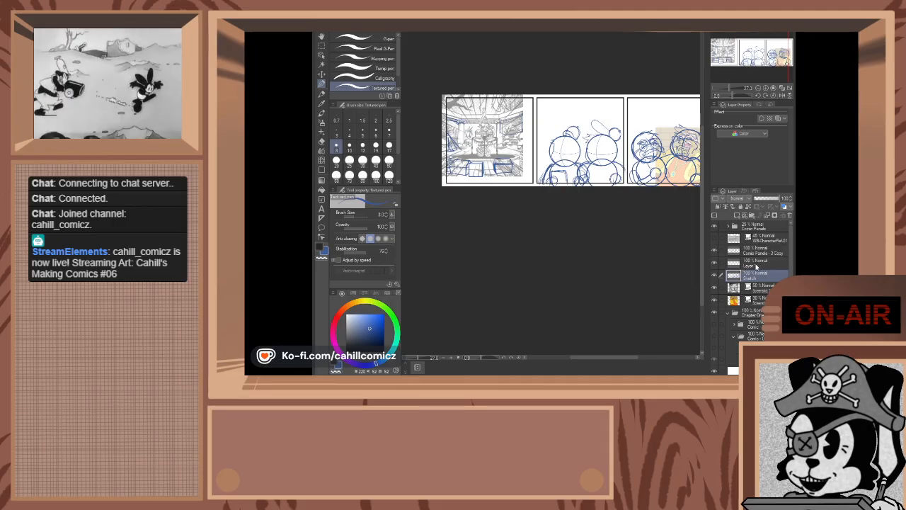
pyautogui.keyDown('ctrl'); pyautogui.click(755, 266); pyautogui.keyUp('ctrl')
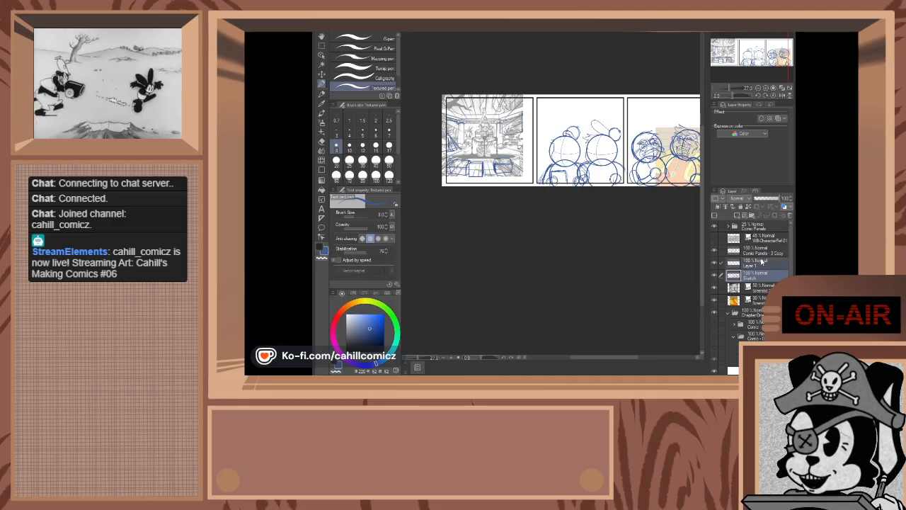
pyautogui.hotkey('ctrl', 'e')
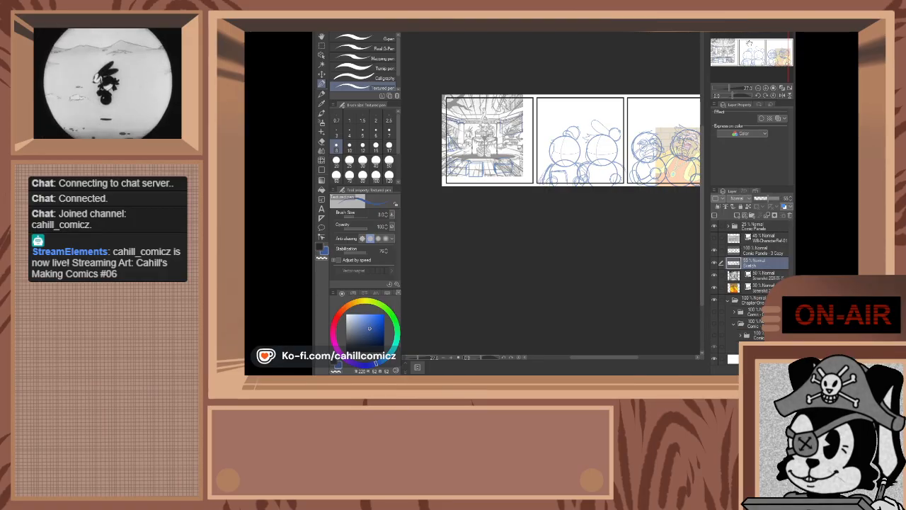
# - Review the faded sketch across all three panels, examining the two characters in the third panel up close
pyautogui.moveTo(749, 47); pyautogui.dragTo(753, 48)
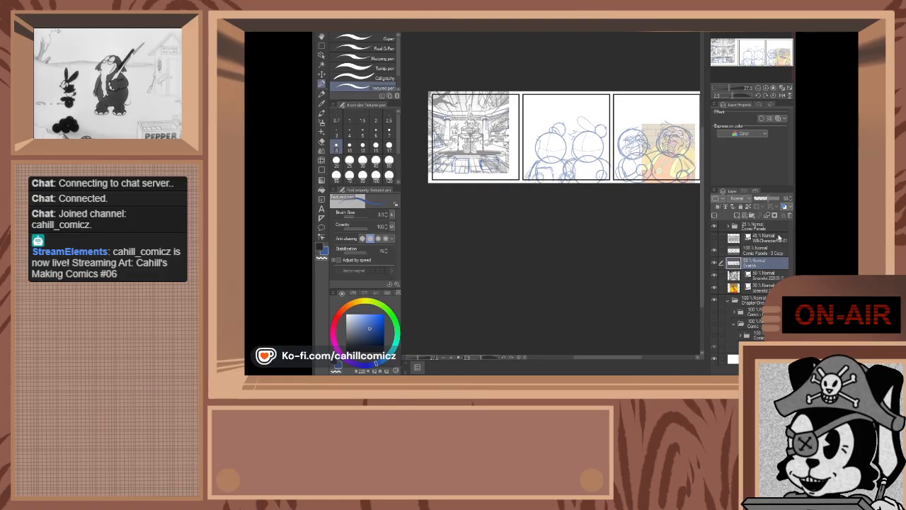
pyautogui.scroll(1, 525, 129)
pyautogui.scroll(-1, 488, 82)
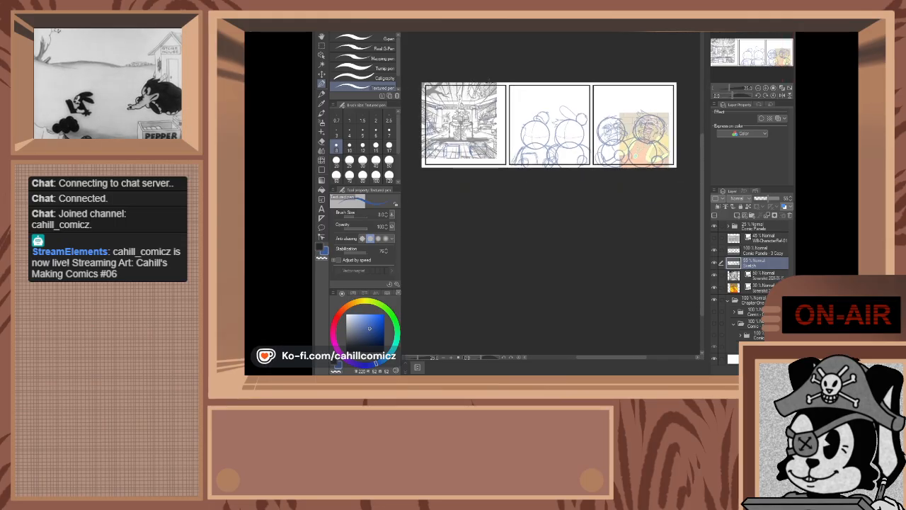
pyautogui.scroll(-1, 489, 81)
pyautogui.scroll(4, 623, 117)
pyautogui.scroll(-2, 625, 113)
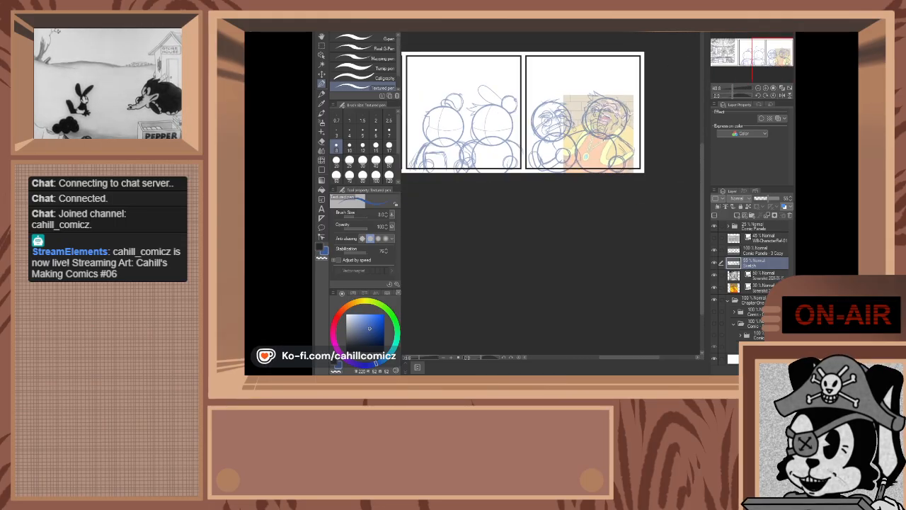
pyautogui.scroll(-2, 587, 156)
pyautogui.scroll(2, 623, 147)
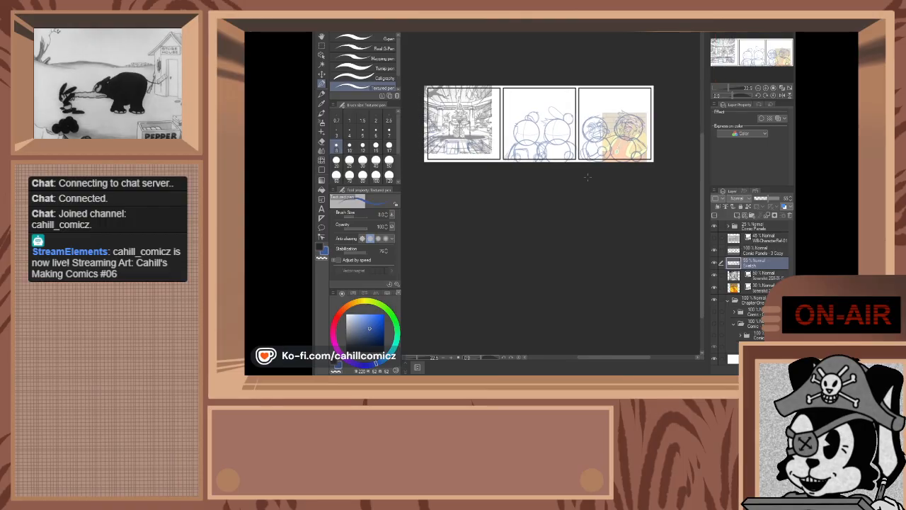
pyautogui.scroll(4, 626, 147)
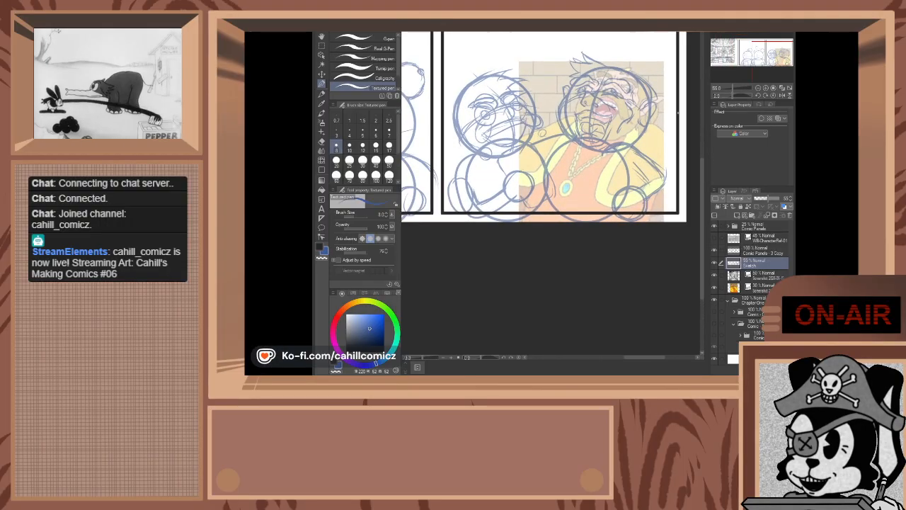
pyautogui.scroll(1, 662, 117)
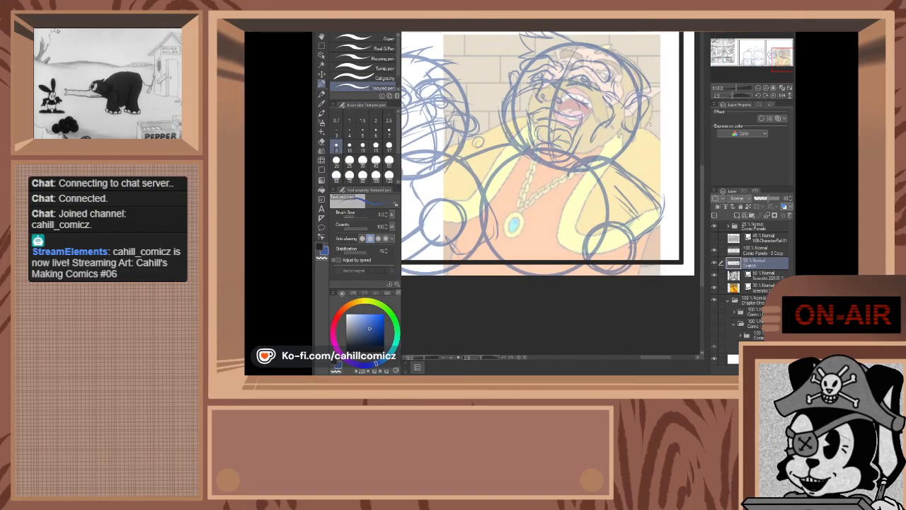
pyautogui.scroll(1, 649, 124)
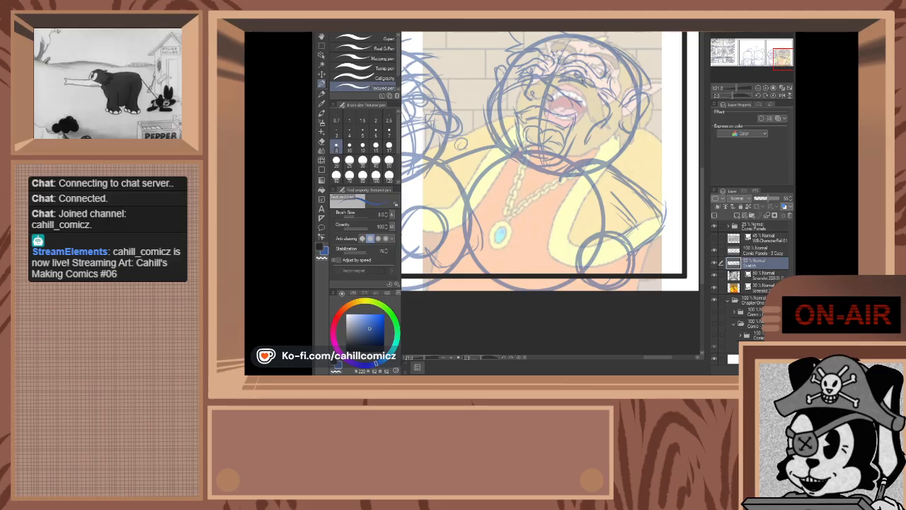
pyautogui.scroll(-8, 562, 179)
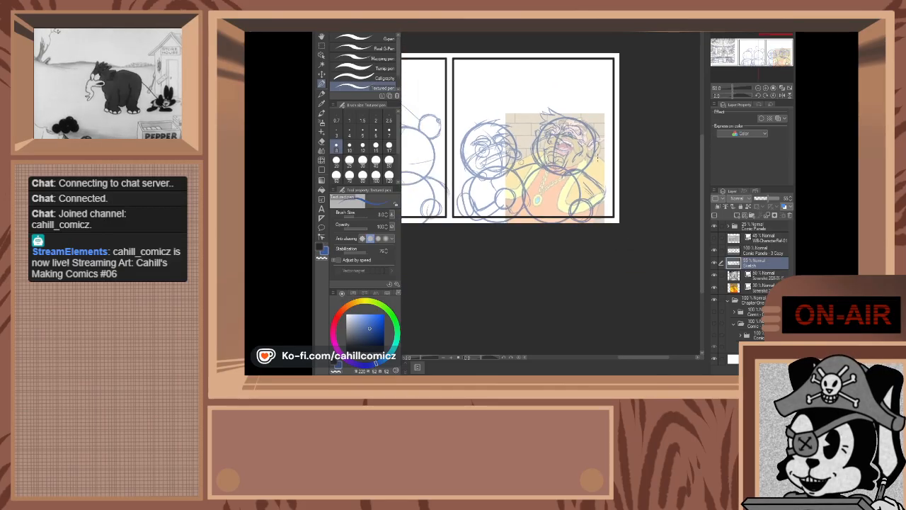
pyautogui.scroll(8, 450, 186)
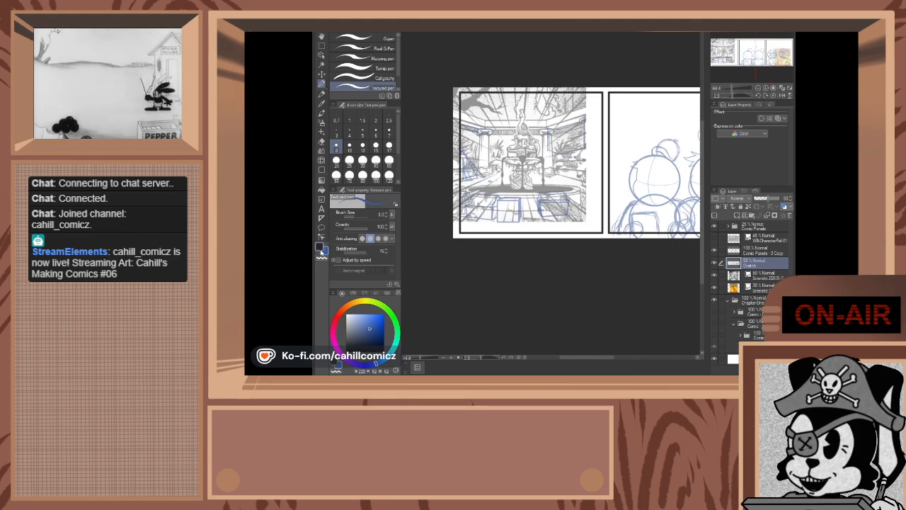
# - Prepare to ink the first panel's middle box with a near-black colour, the Comic Panels - 3 Copy layer and brush size 7
pyautogui.click(319, 247)
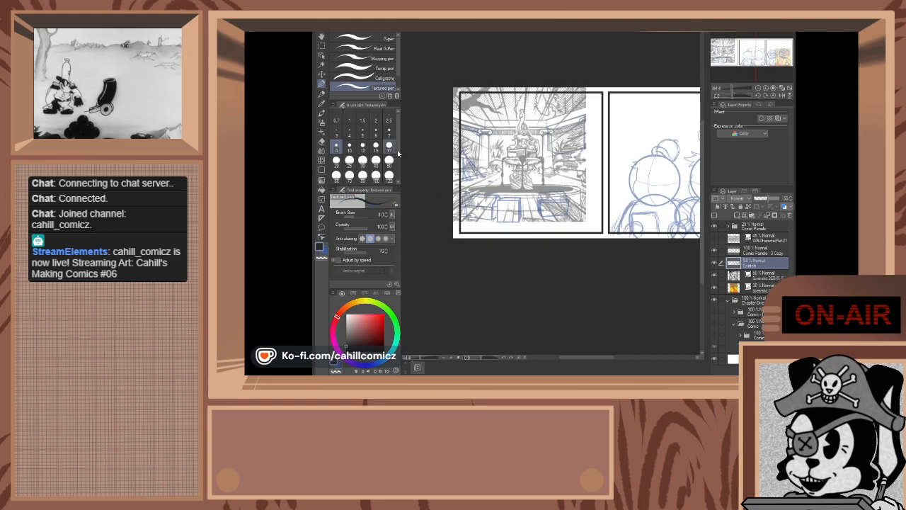
pyautogui.scroll(8, 499, 216)
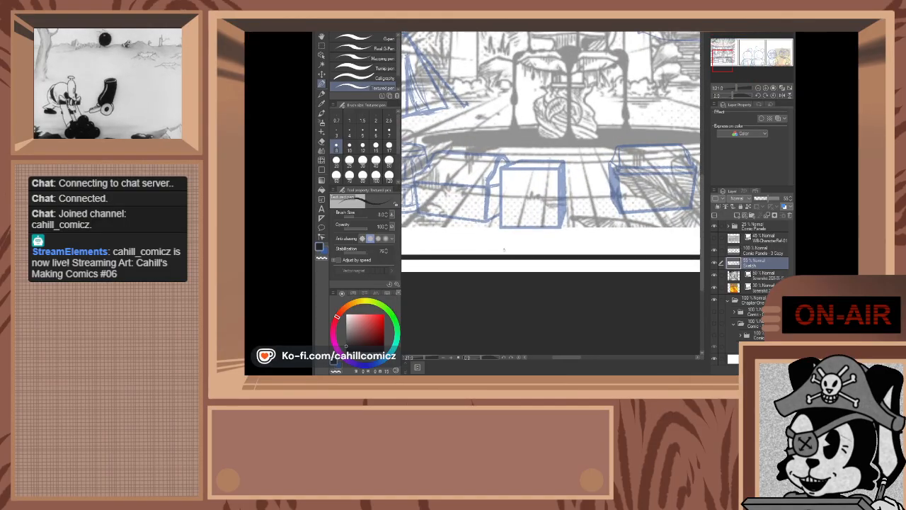
pyautogui.scroll(-6, 501, 212)
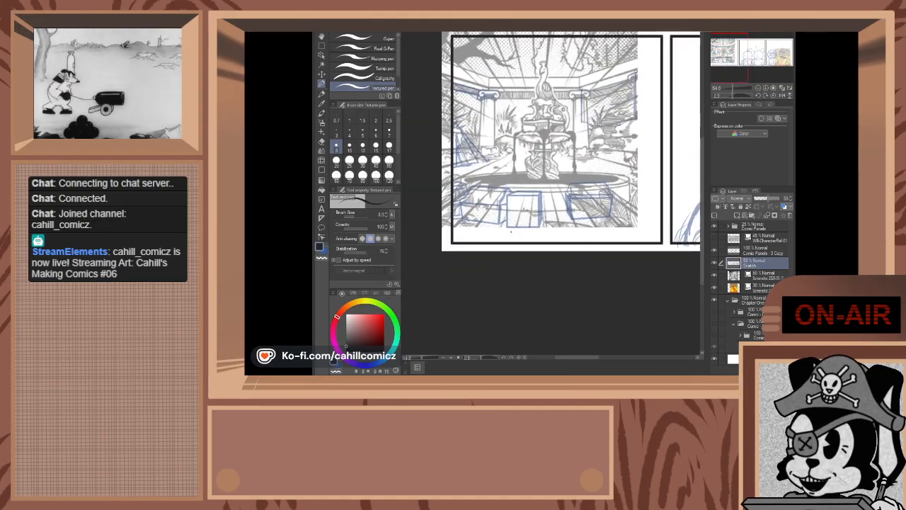
pyautogui.scroll(5, 511, 229)
pyautogui.scroll(5, 511, 228)
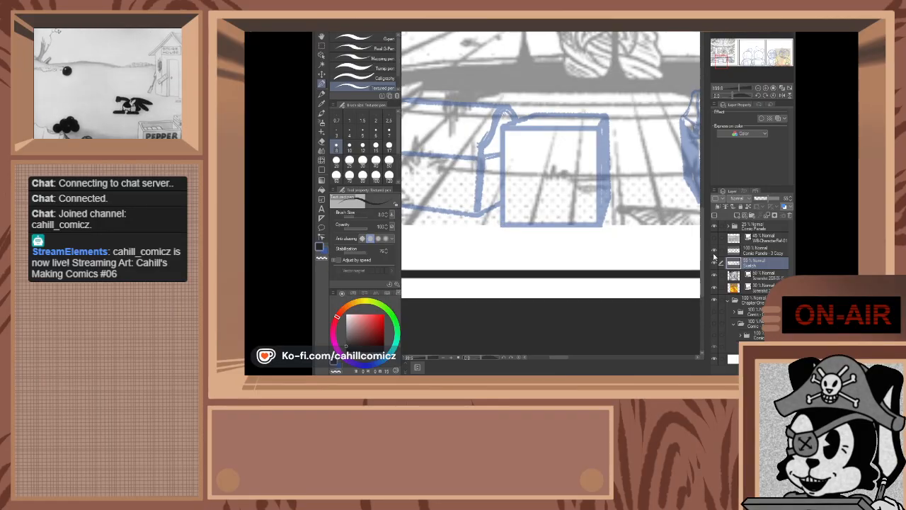
pyautogui.click(745, 252)
pyautogui.scroll(2, 500, 224)
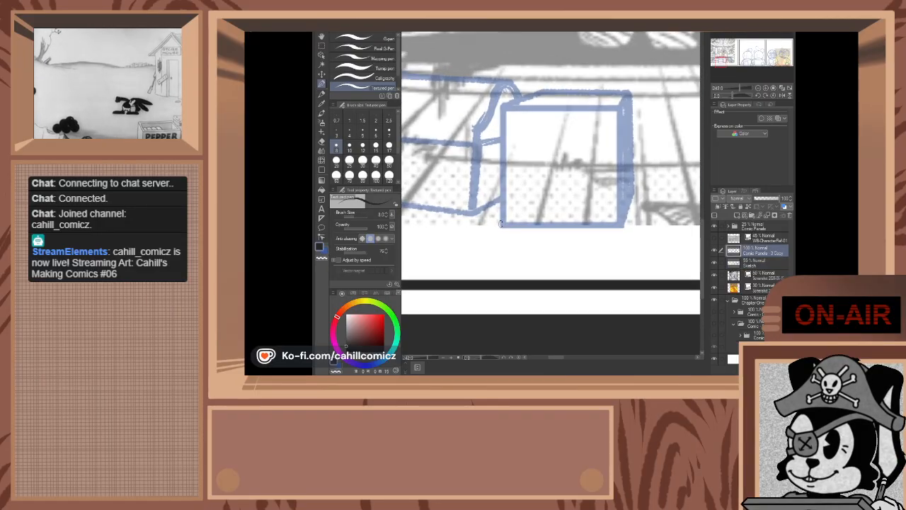
pyautogui.scroll(2, 500, 223)
pyautogui.click(390, 133)
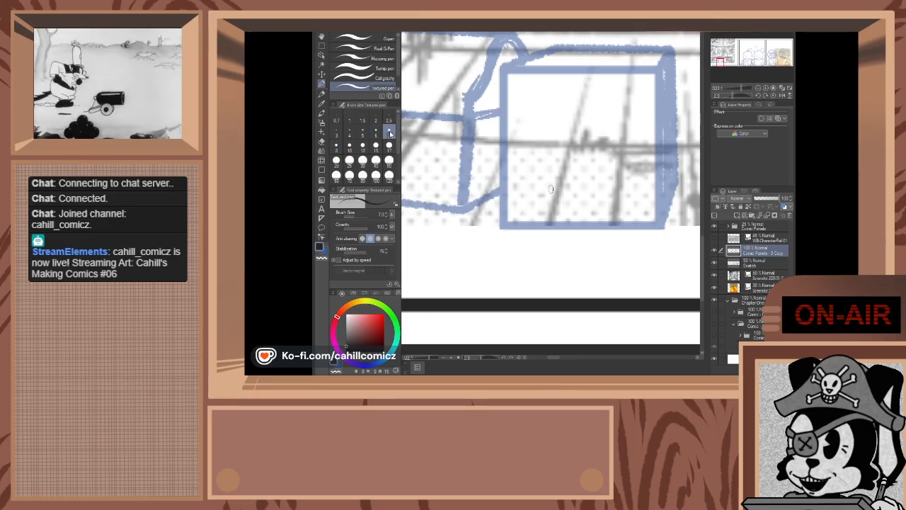
# - Ink the left and bottom edges of the middle box's front face with straight near-black lines over the blue sketch
pyautogui.scroll(-2, 501, 224)
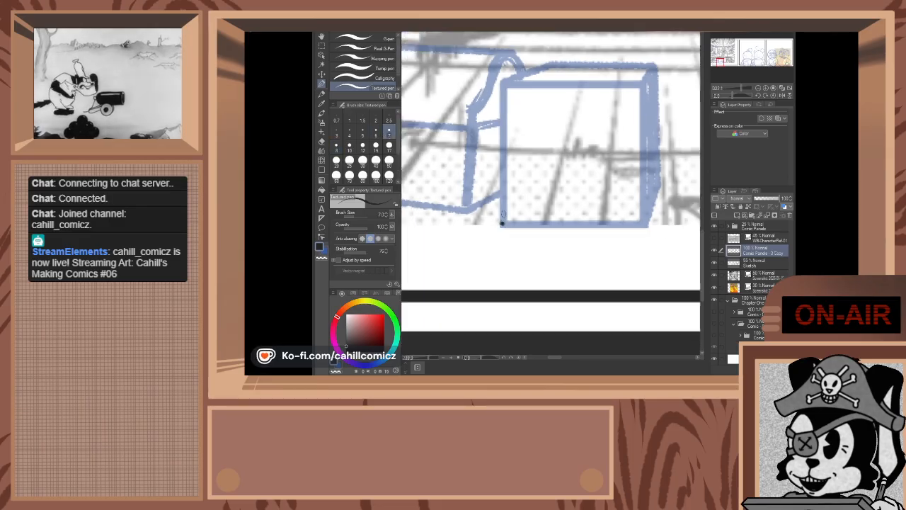
pyautogui.scroll(3, 501, 223)
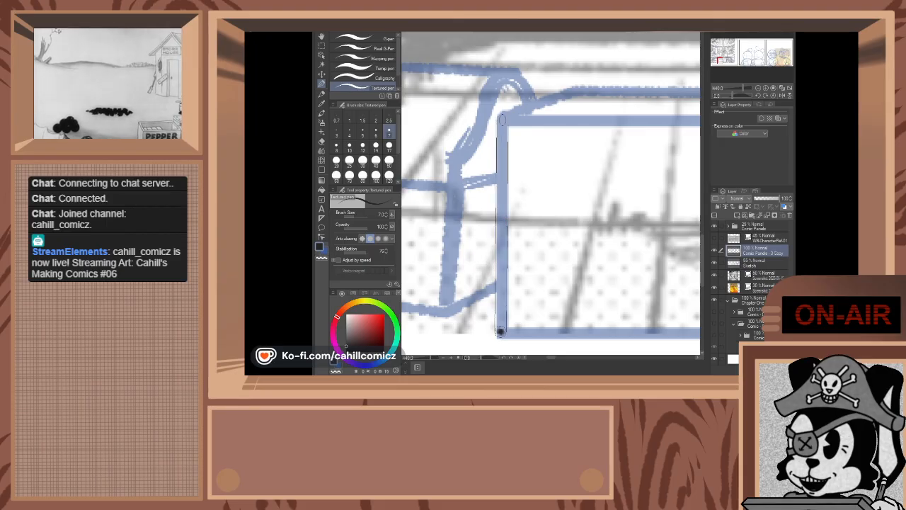
pyautogui.keyDown('shift'); pyautogui.click(501, 120); pyautogui.keyUp('shift')
pyautogui.scroll(-3, 501, 120)
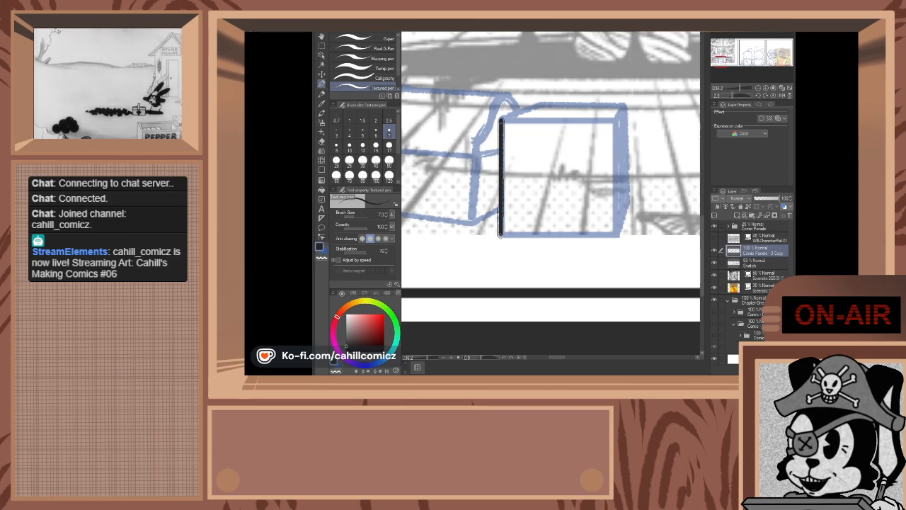
pyautogui.keyDown('shift'); pyautogui.click(500, 235); pyautogui.keyUp('shift')
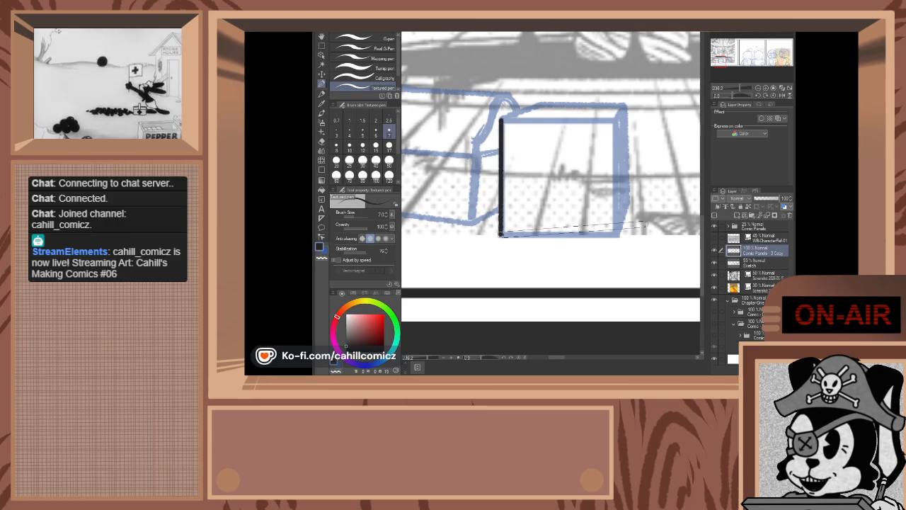
pyautogui.keyDown('shift'); pyautogui.click(619, 235); pyautogui.keyUp('shift')
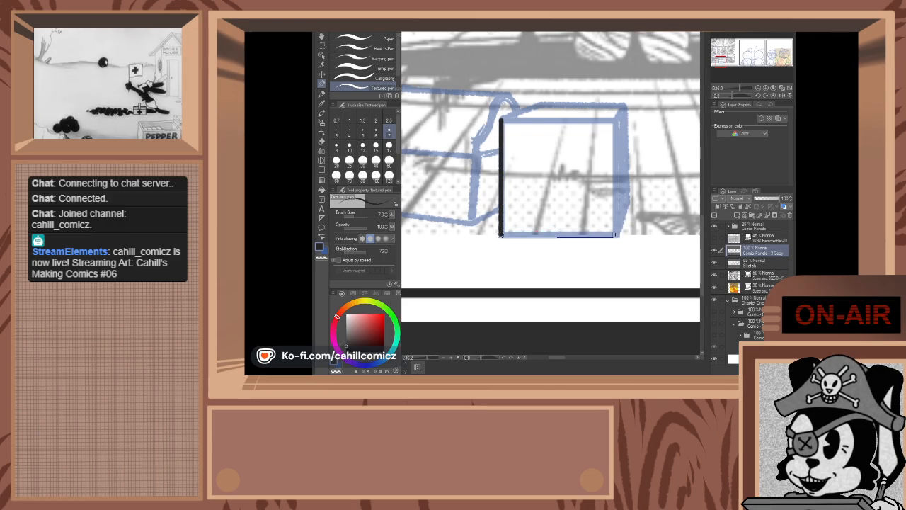
pyautogui.keyDown('shift'); pyautogui.click(616, 235); pyautogui.keyUp('shift')
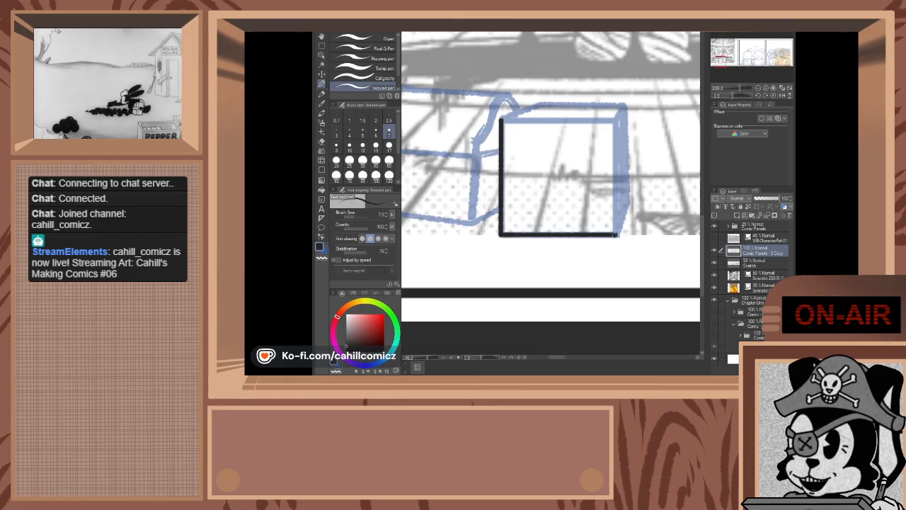
pyautogui.scroll(2, 622, 234)
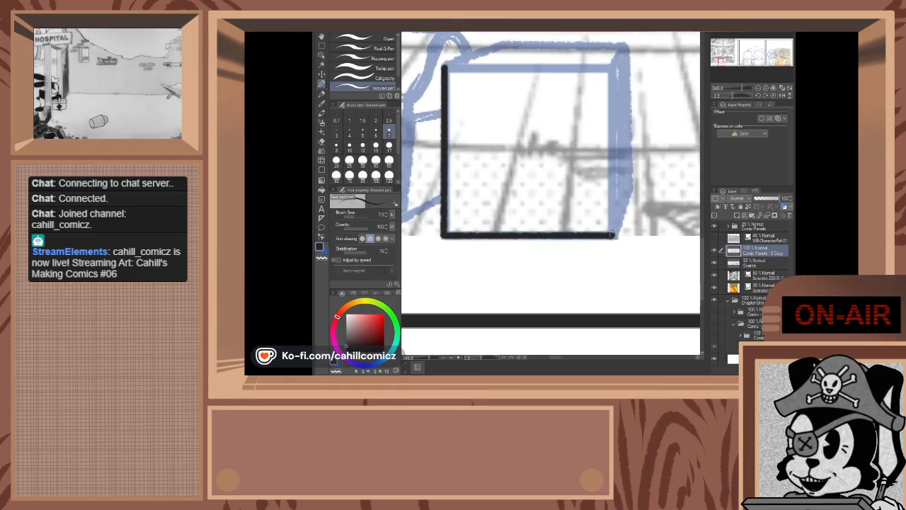
# - Ink the right and top edges of the middle box's front face with straight near-black lines
pyautogui.moveTo(613, 235); pyautogui.dragTo(609, 69)
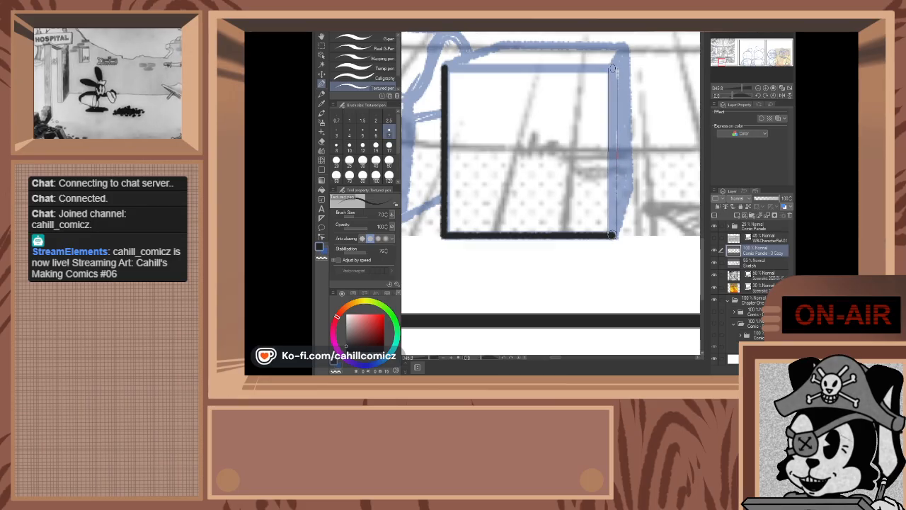
pyautogui.keyDown('shift'); pyautogui.click(613, 69); pyautogui.keyUp('shift')
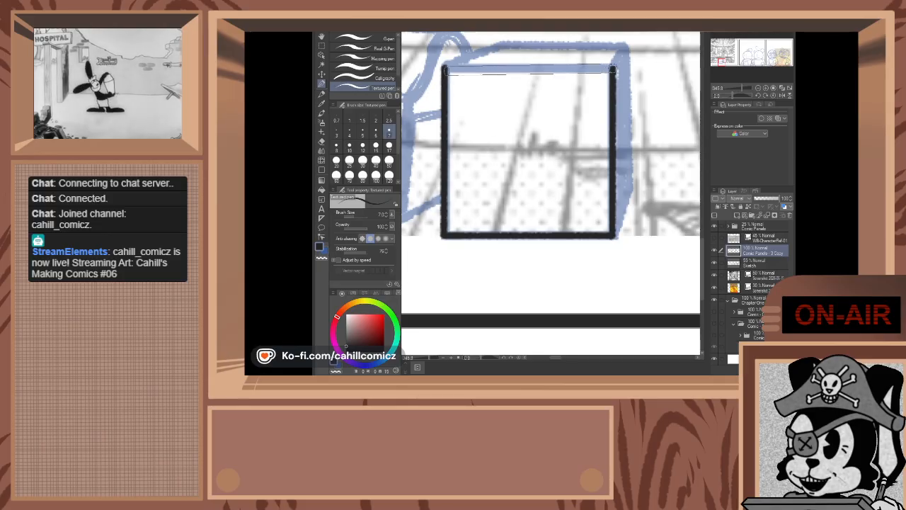
pyautogui.keyDown('shift'); pyautogui.click(445, 69); pyautogui.keyUp('shift')
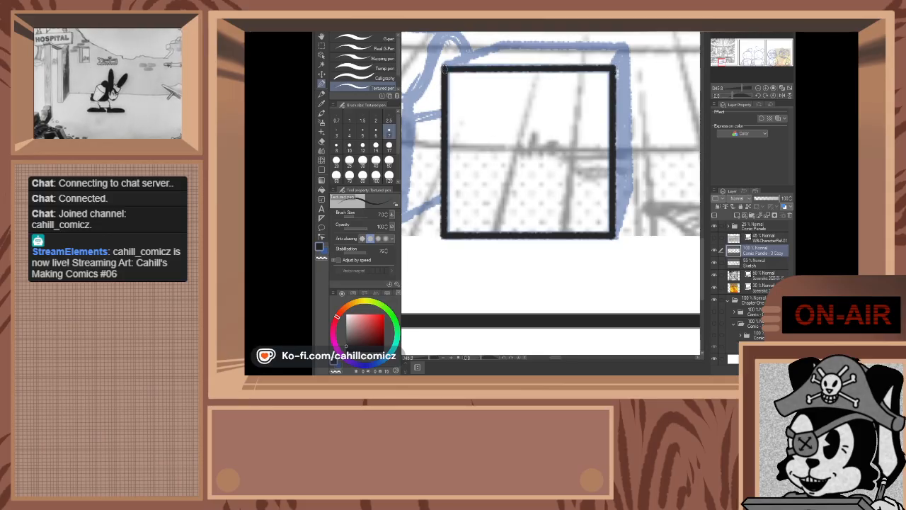
pyautogui.scroll(-5, 444, 68)
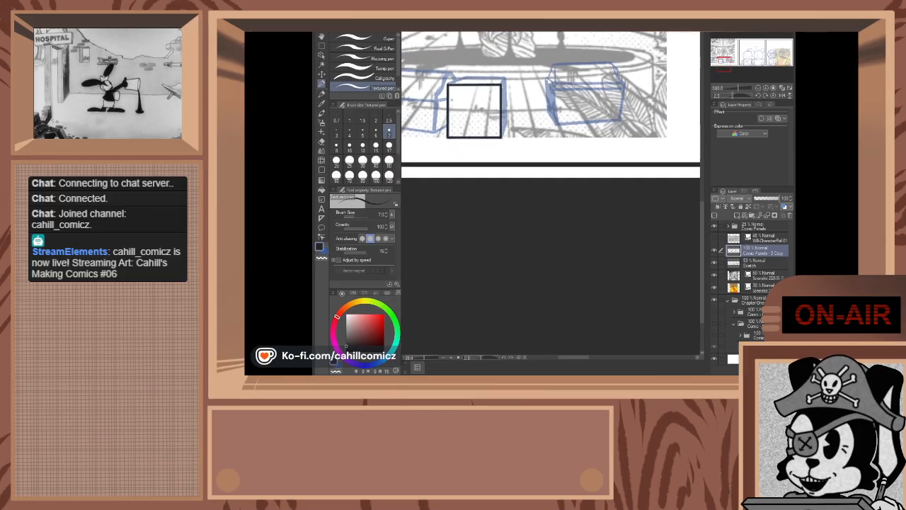
pyautogui.scroll(6, 427, 63)
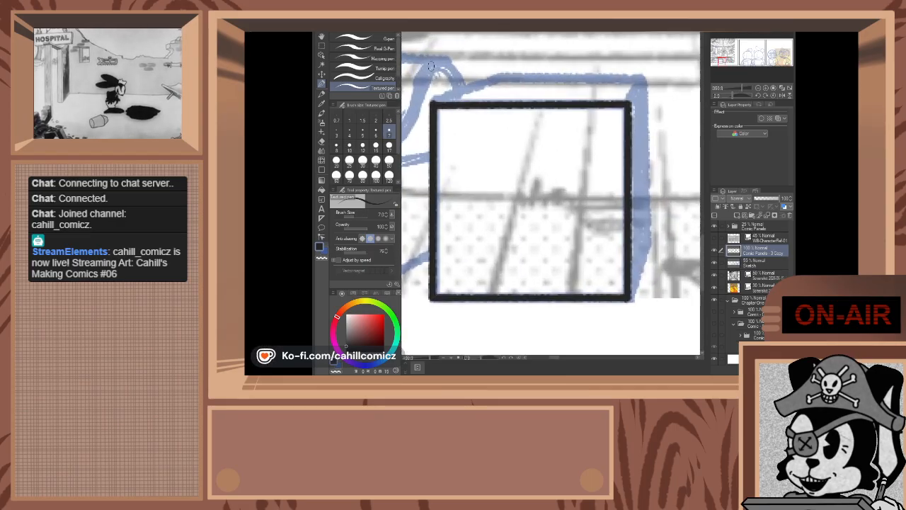
pyautogui.scroll(2, 441, 99)
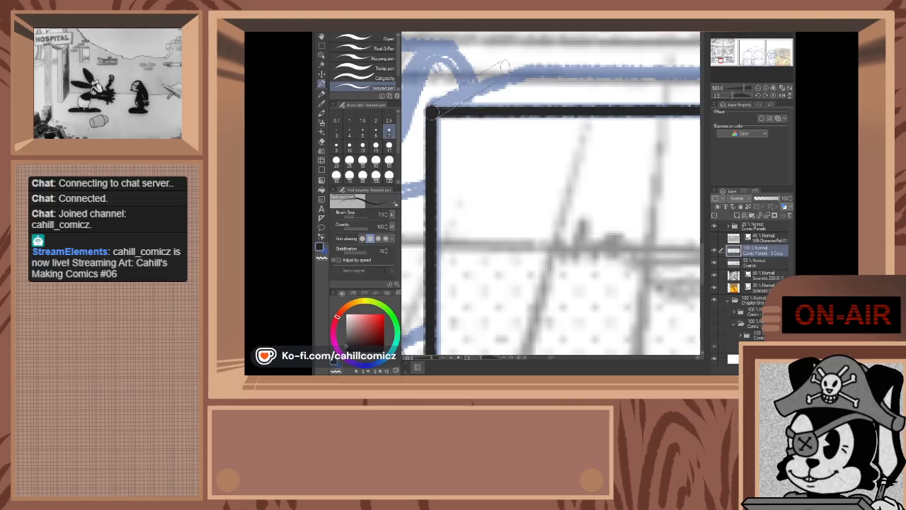
pyautogui.keyDown('shift'); pyautogui.click(530, 73); pyautogui.keyUp('shift')
pyautogui.scroll(-5, 532, 73)
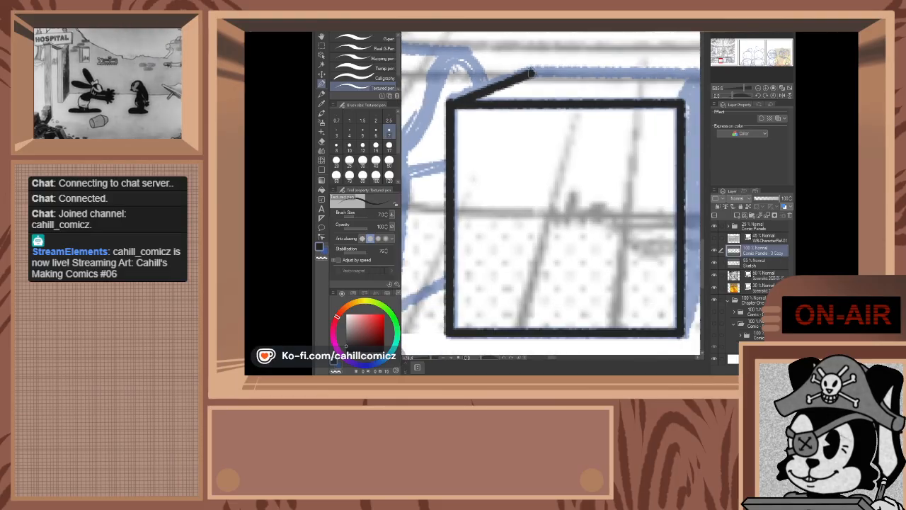
pyautogui.scroll(2, 578, 95)
pyautogui.scroll(-3, 538, 82)
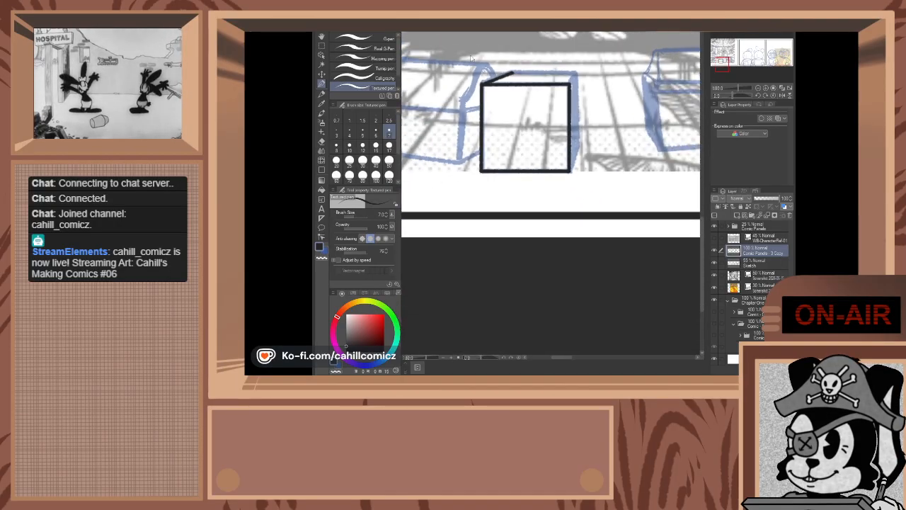
pyautogui.scroll(2, 489, 64)
pyautogui.scroll(2, 484, 99)
pyautogui.hotkey('ctrl', 'z')
# - Ink the middle box's top face with a slanted left edge, a straight back edge and a short slanted right edge
pyautogui.scroll(2, 483, 100)
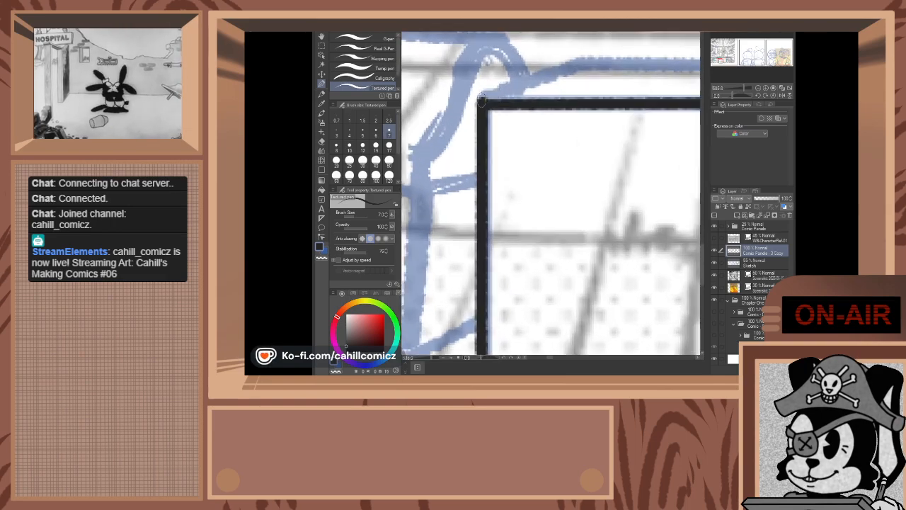
pyautogui.scroll(-2, 482, 101)
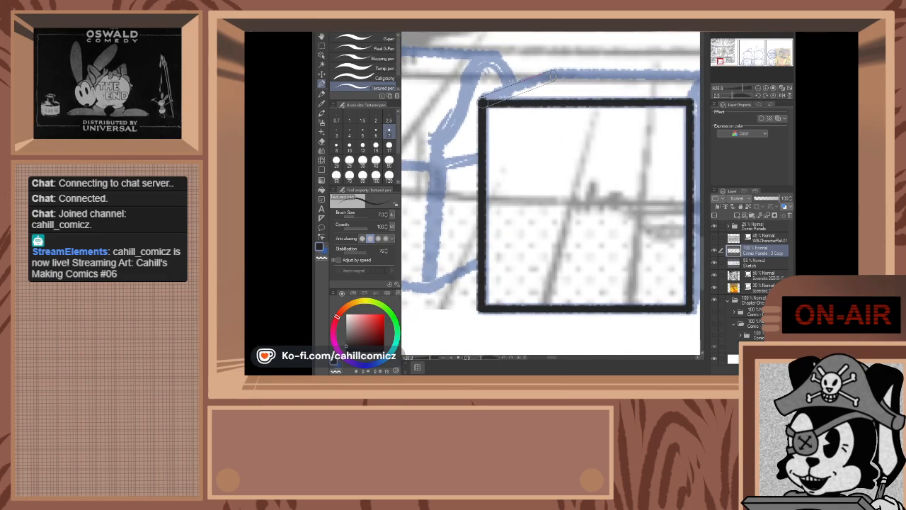
pyautogui.keyDown('shift'); pyautogui.click(553, 75); pyautogui.keyUp('shift')
pyautogui.scroll(-2, 555, 75)
pyautogui.scroll(4, 553, 75)
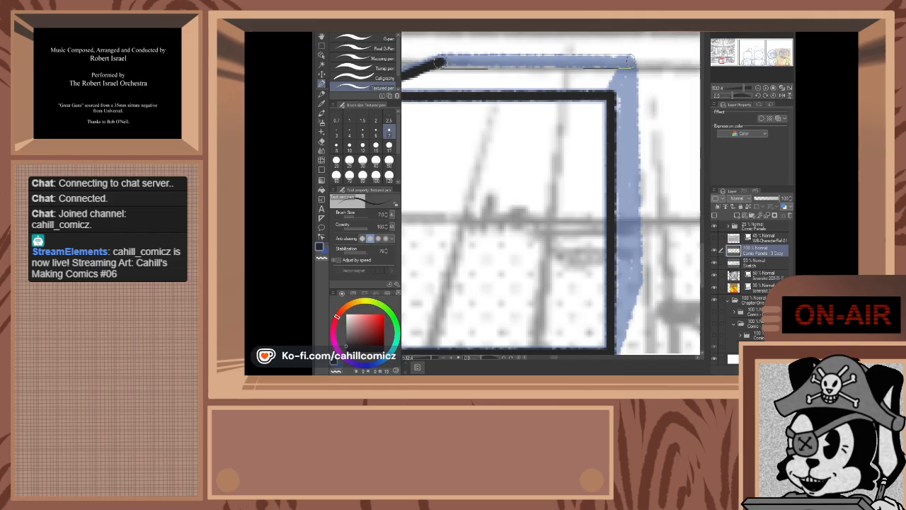
pyautogui.keyDown('shift'); pyautogui.click(630, 63); pyautogui.keyUp('shift')
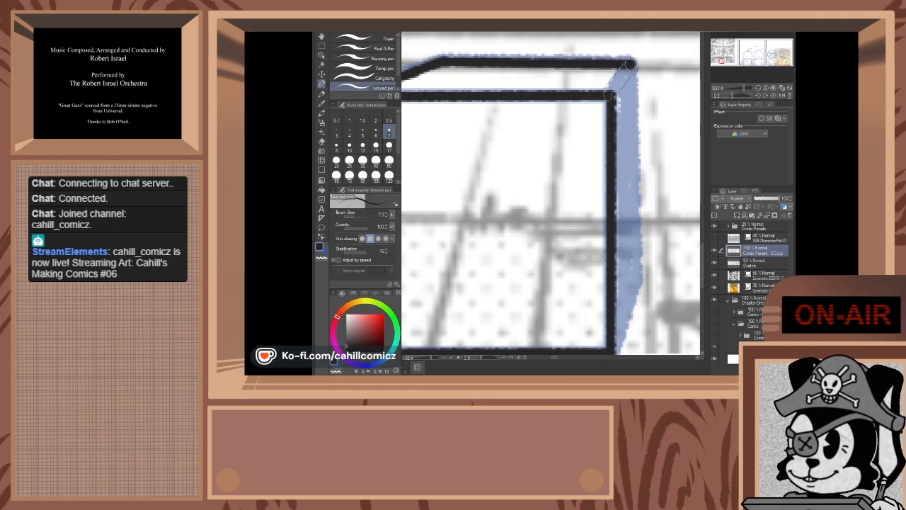
pyautogui.keyDown('shift'); pyautogui.click(609, 94); pyautogui.keyUp('shift')
# - Ink the middle box's narrow side face with a slanted lower edge and a vertical back edge up to the top face
pyautogui.scroll(-6, 609, 95)
pyautogui.scroll(5, 609, 239)
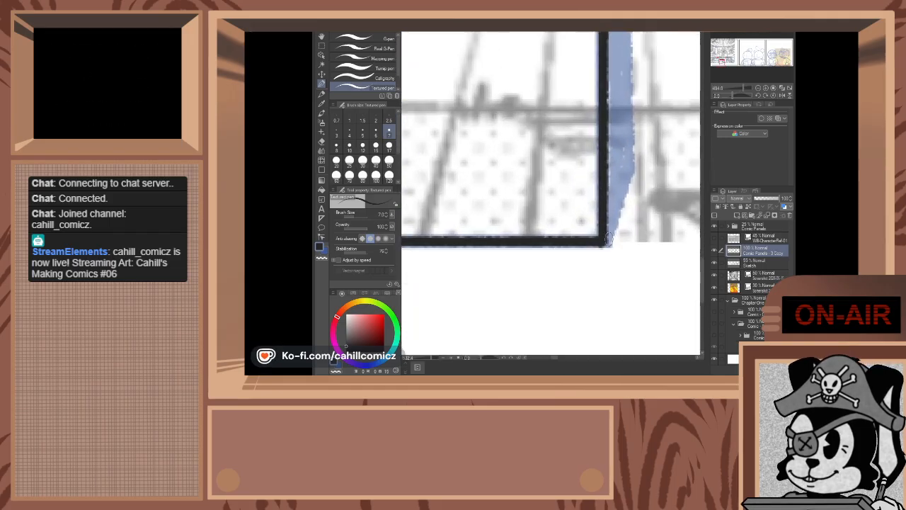
pyautogui.scroll(1, 608, 240)
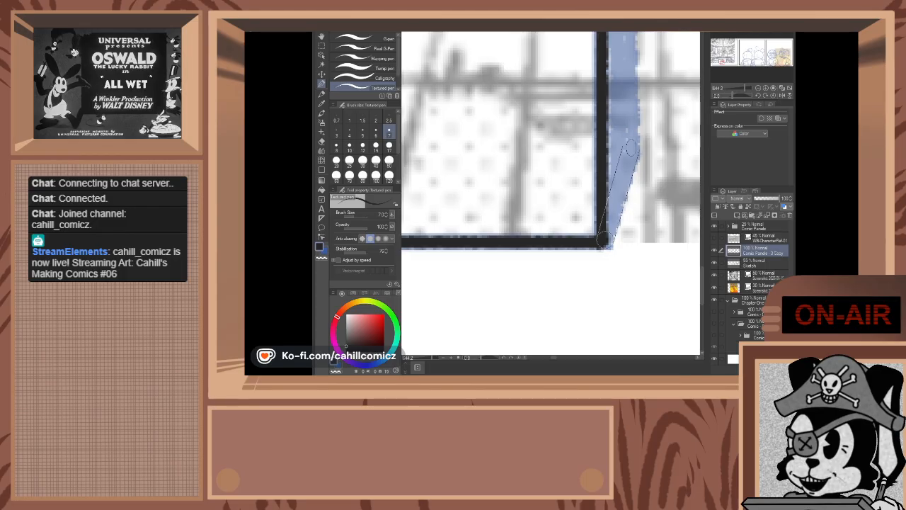
pyautogui.keyDown('shift'); pyautogui.click(636, 147); pyautogui.keyUp('shift')
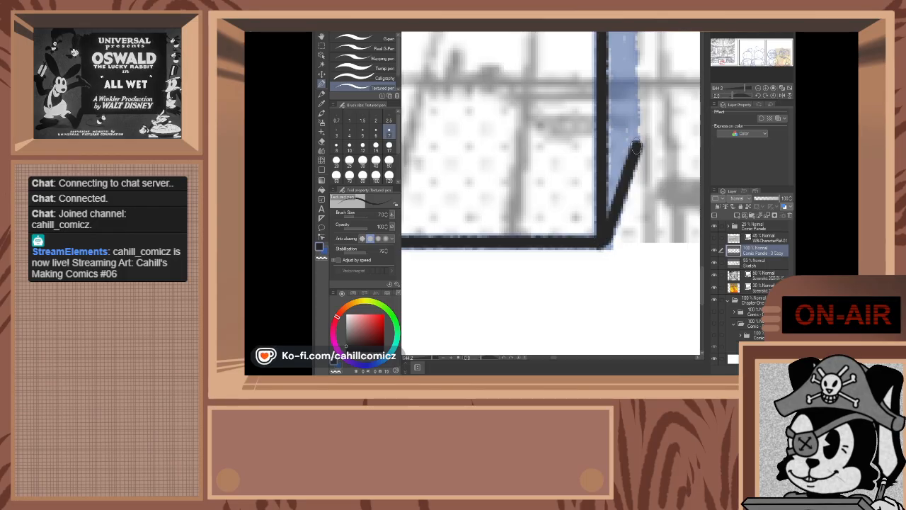
pyautogui.scroll(-3, 636, 146)
pyautogui.scroll(2, 632, 83)
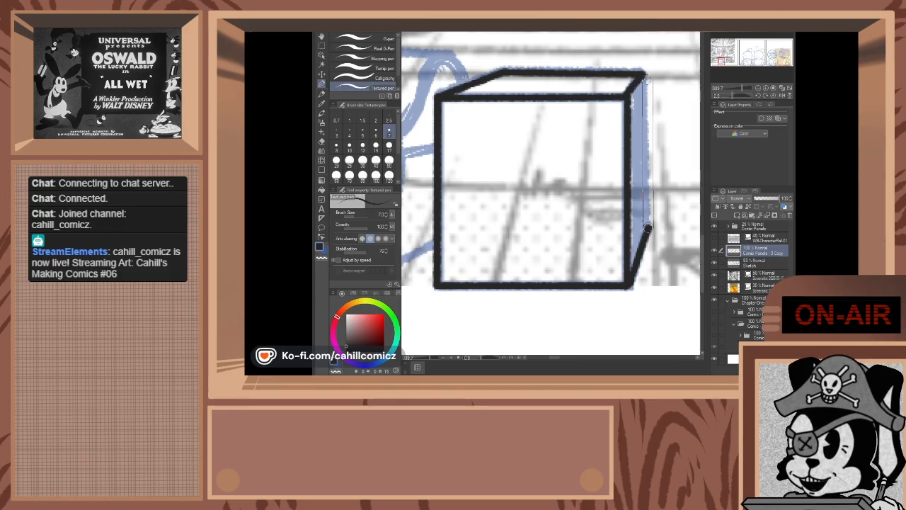
pyautogui.keyDown('shift'); pyautogui.click(646, 228); pyautogui.keyUp('shift')
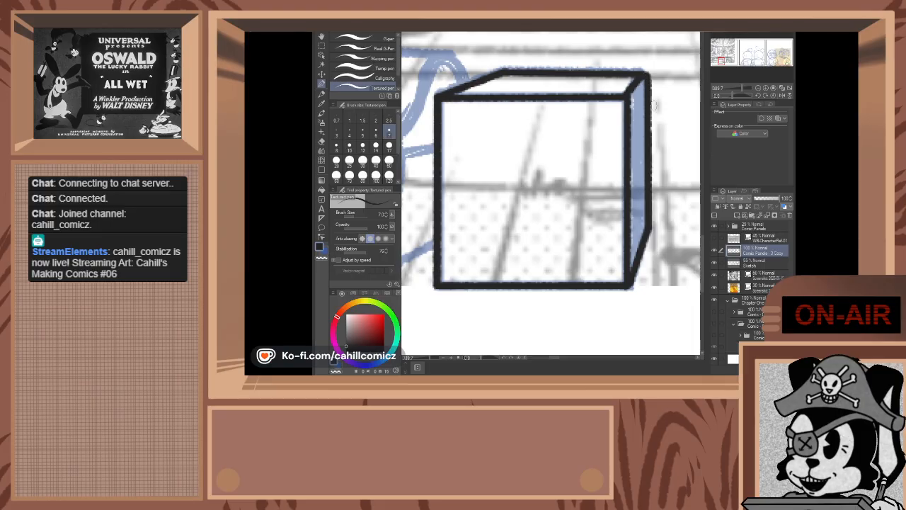
pyautogui.scroll(-4, 652, 122)
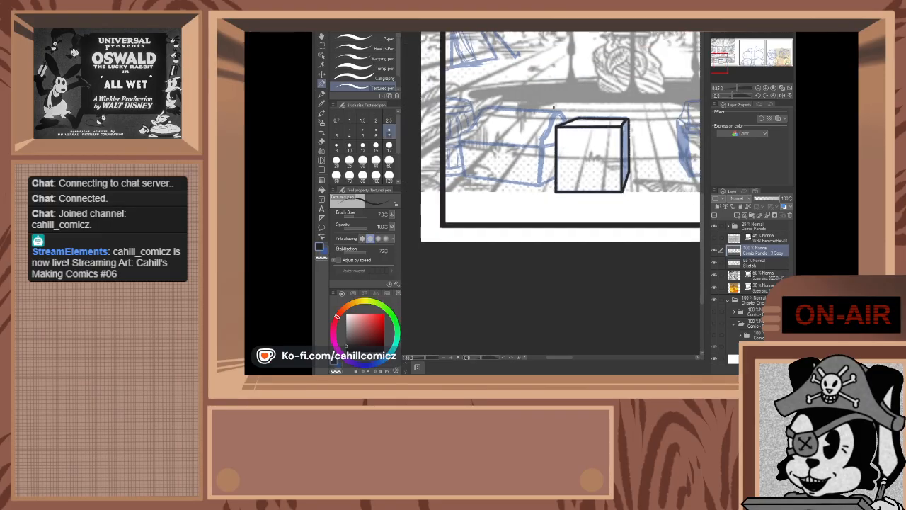
pyautogui.scroll(1, 553, 57)
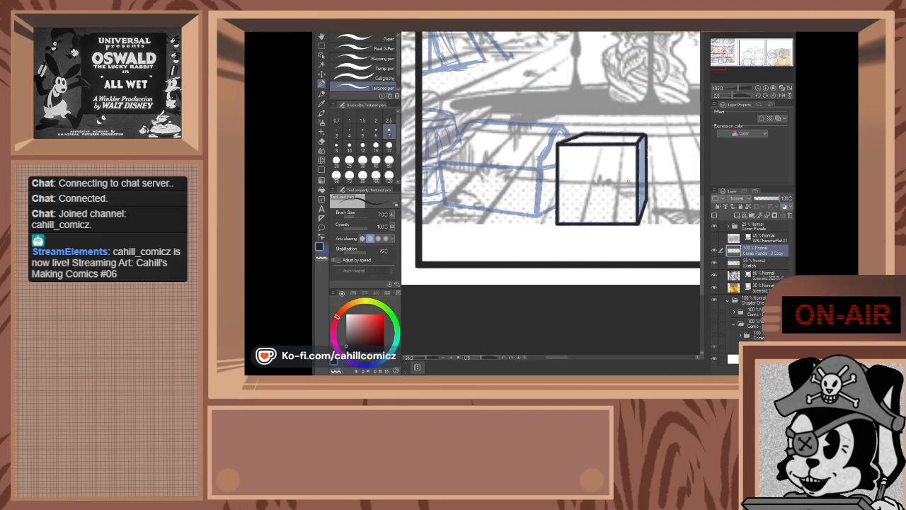
pyautogui.scroll(3, 637, 222)
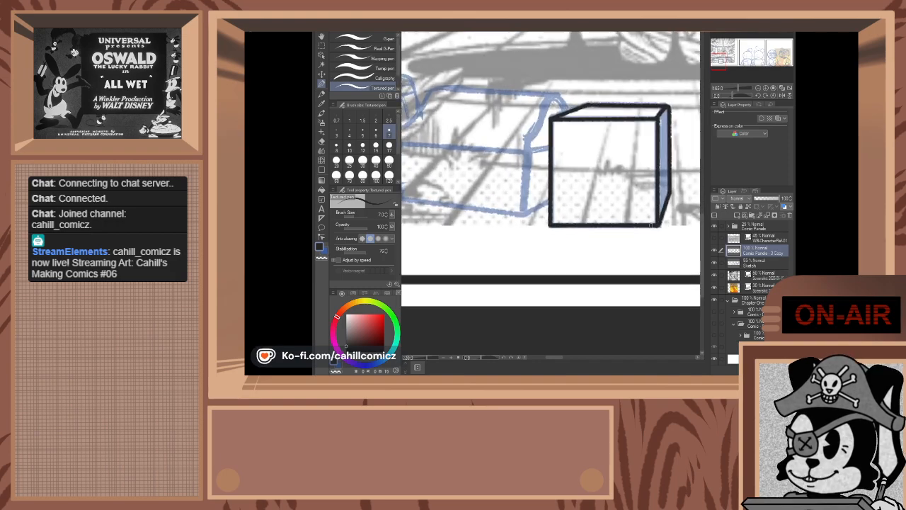
pyautogui.scroll(1, 672, 222)
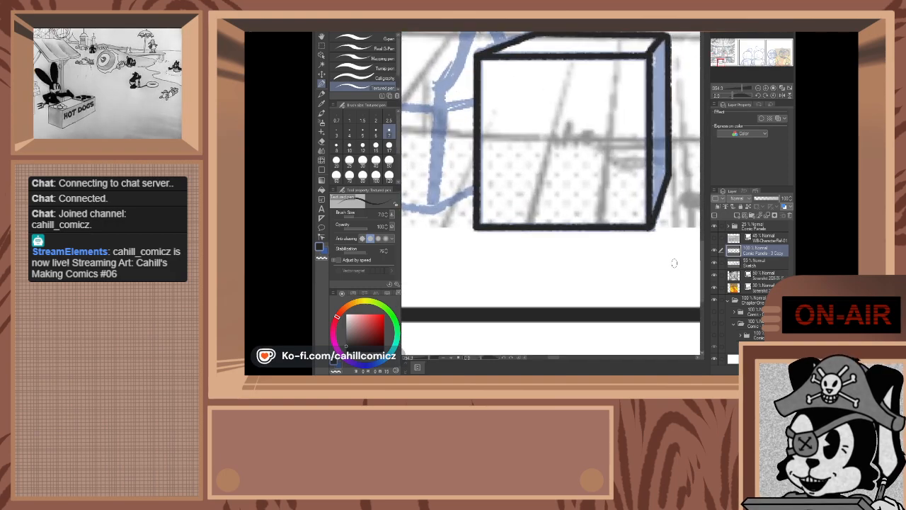
pyautogui.scroll(-3, 623, 290)
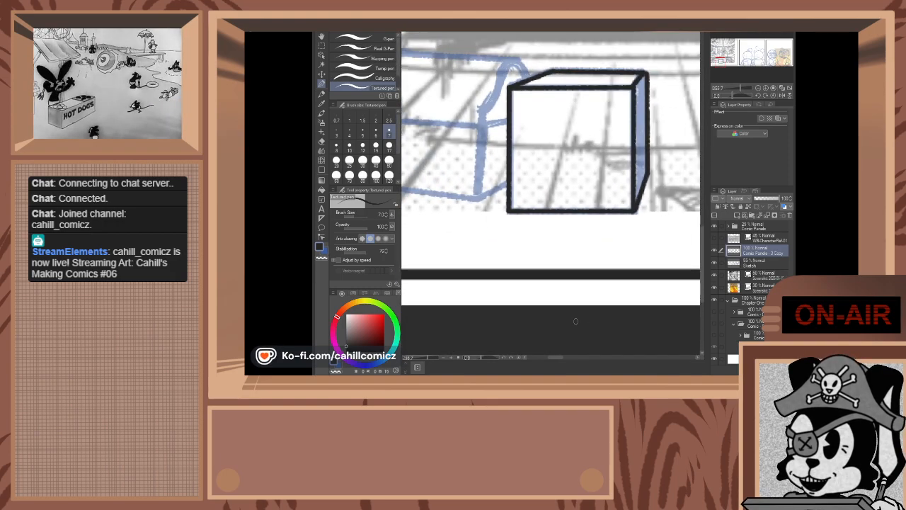
# - Ink a smaller inset square inside the middle box's front face with four straight lines parallel to its edges
pyautogui.scroll(2, 576, 322)
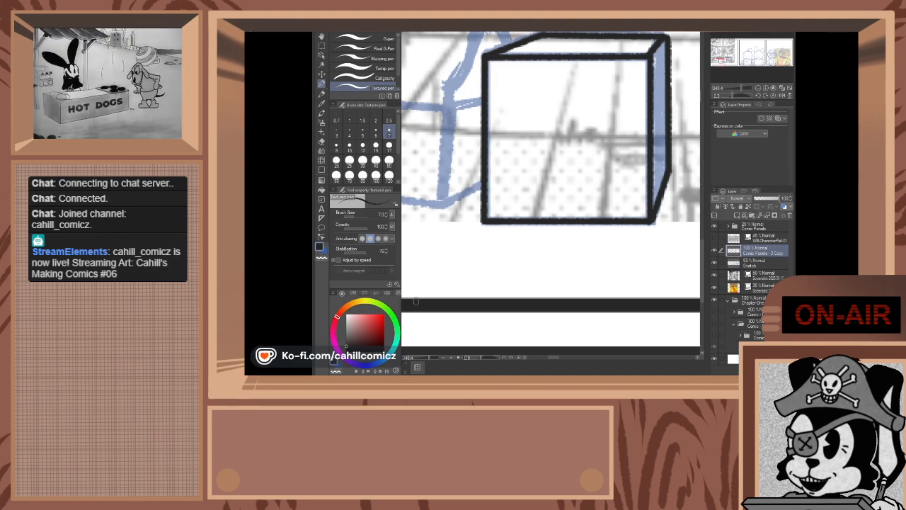
pyautogui.scroll(1, 532, 239)
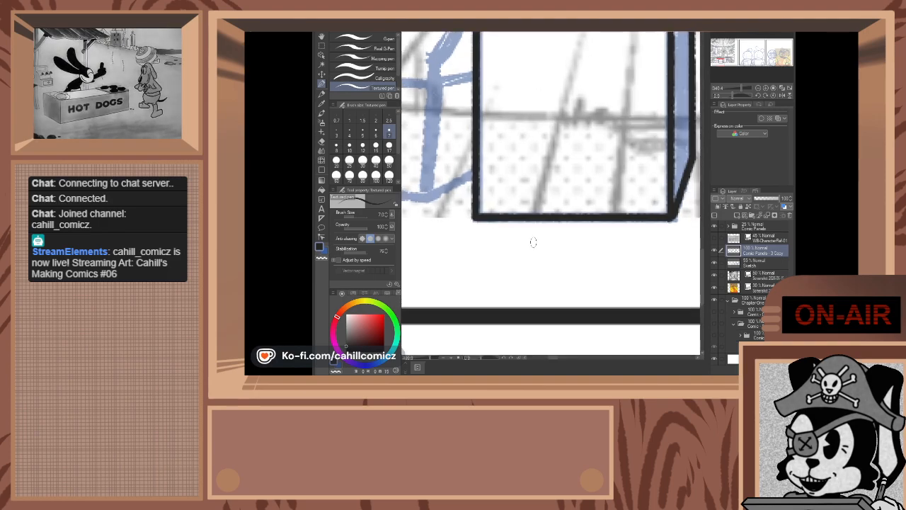
pyautogui.click(499, 185)
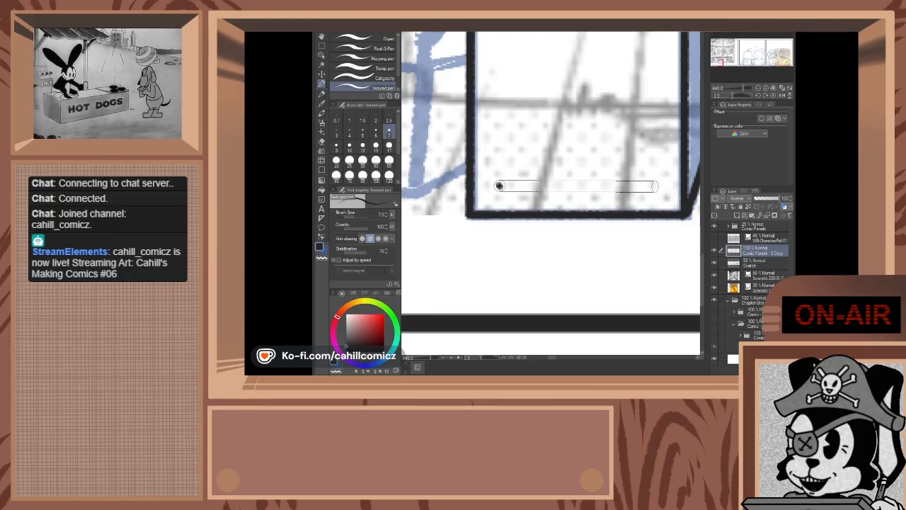
pyautogui.keyDown('shift'); pyautogui.click(660, 185); pyautogui.keyUp('shift')
pyautogui.scroll(-6, 644, 191)
pyautogui.scroll(8, 644, 191)
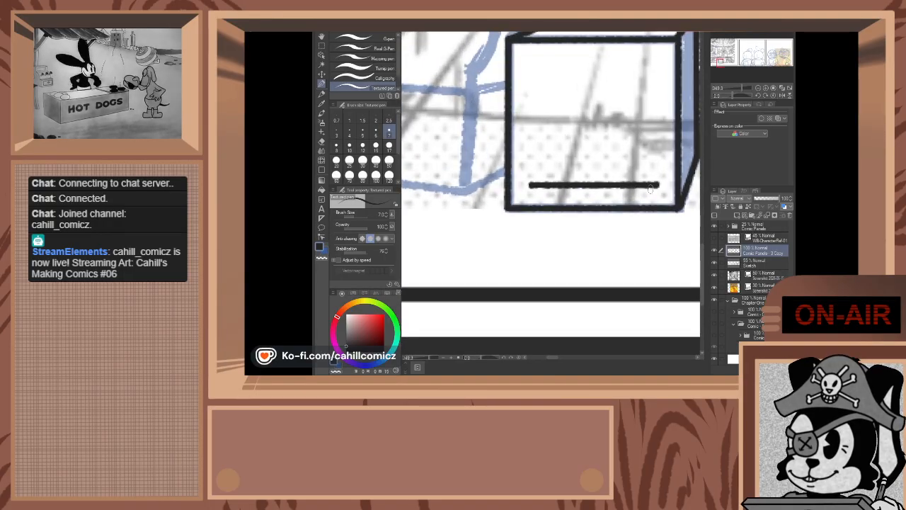
pyautogui.hotkey('ctrl', 'z')
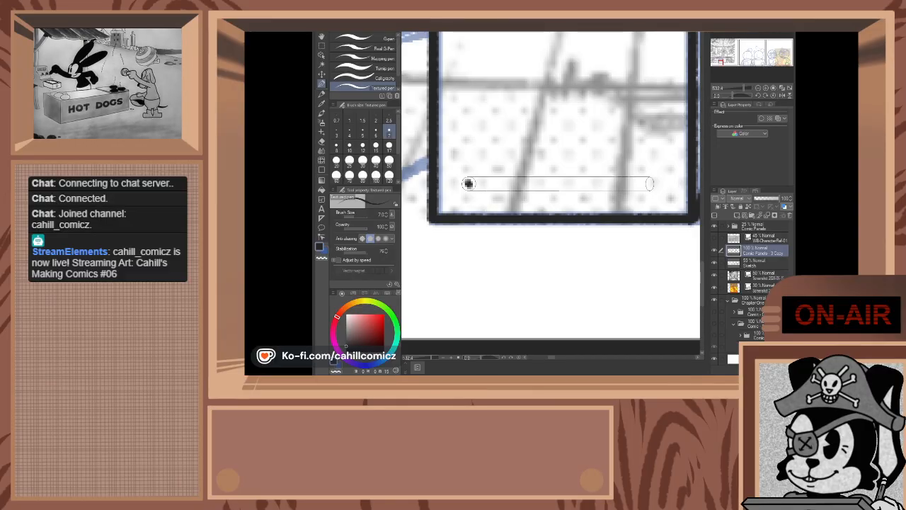
pyautogui.keyDown('shift'); pyautogui.click(650, 184); pyautogui.keyUp('shift')
pyautogui.scroll(-4, 650, 184)
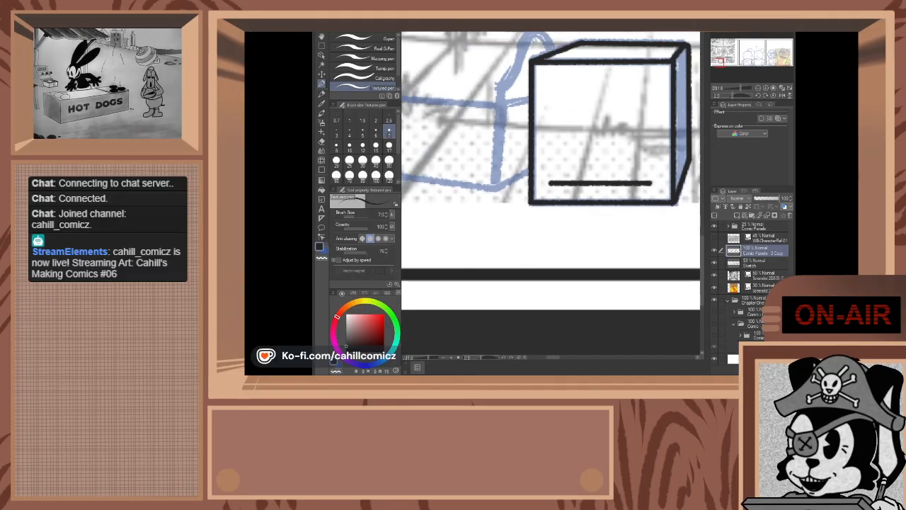
pyautogui.keyDown('shift'); pyautogui.click(650, 81); pyautogui.keyUp('shift')
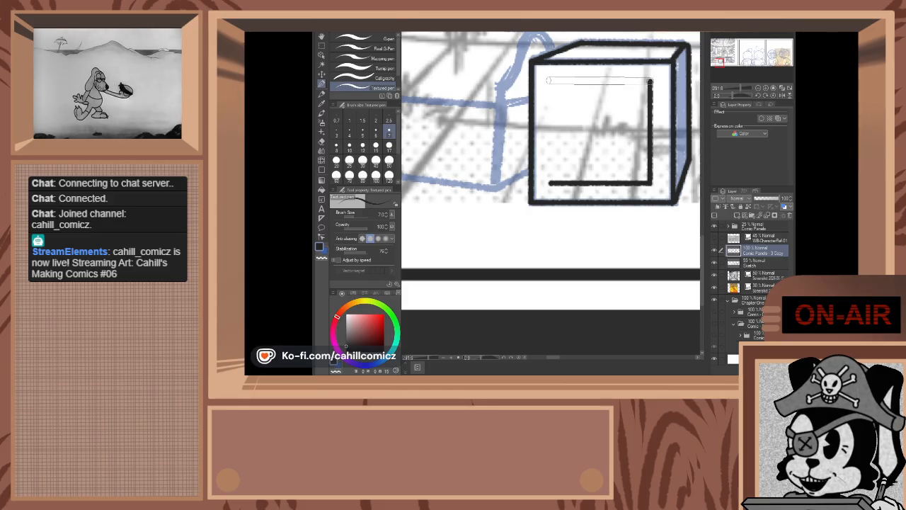
pyautogui.keyDown('shift'); pyautogui.click(553, 81); pyautogui.keyUp('shift')
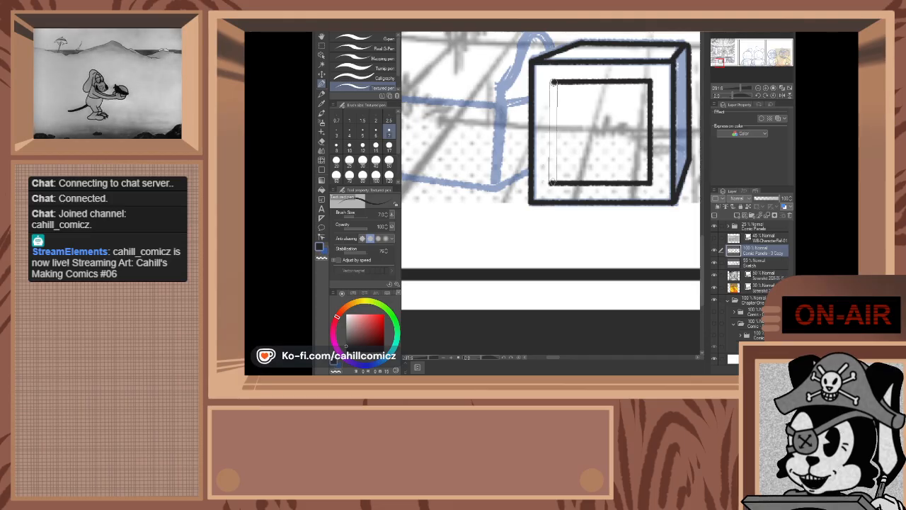
pyautogui.keyDown('shift'); pyautogui.click(553, 183); pyautogui.keyUp('shift')
# - Fill a solid near-black band along the inside of the inset square's top edge, with a slightly slanted lower border
pyautogui.scroll(3, 696, 91)
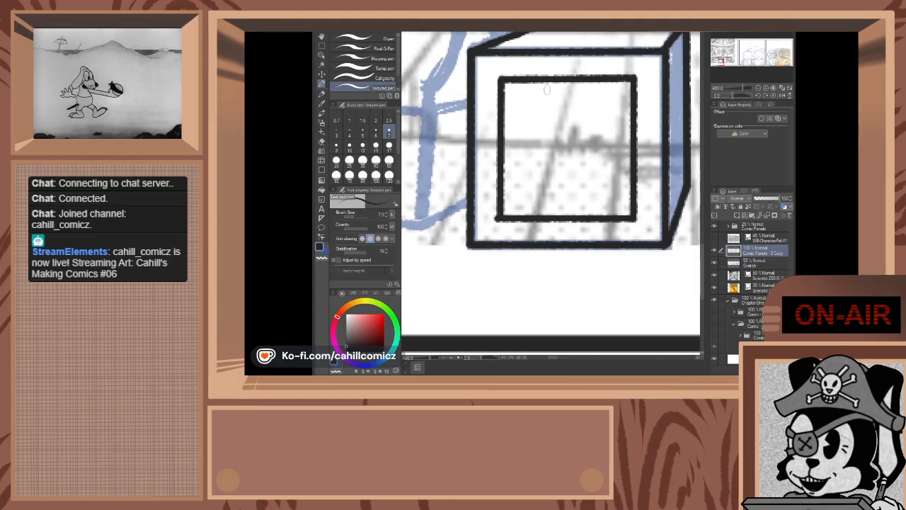
pyautogui.scroll(3, 505, 98)
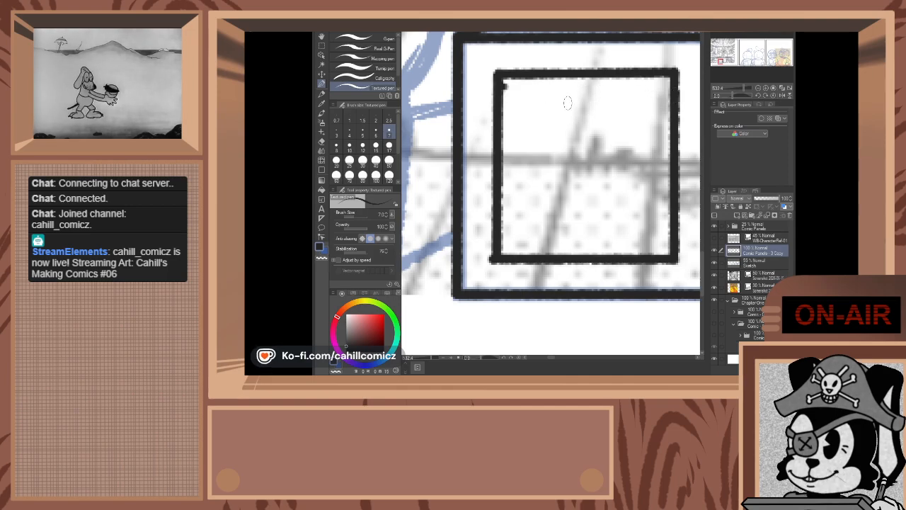
pyautogui.keyDown('shift'); pyautogui.click(503, 104); pyautogui.keyUp('shift')
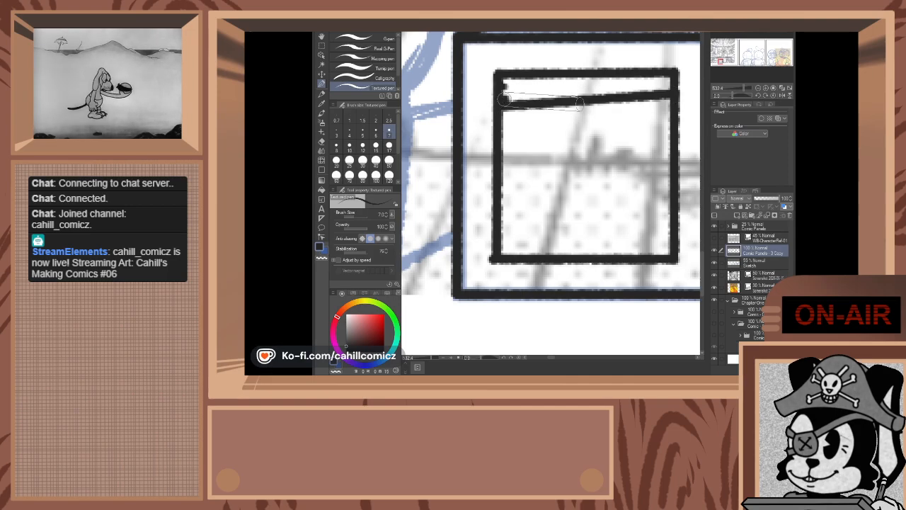
pyautogui.keyDown('shift'); pyautogui.click(671, 86); pyautogui.keyUp('shift')
pyautogui.keyDown('shift'); pyautogui.click(672, 79); pyautogui.keyUp('shift')
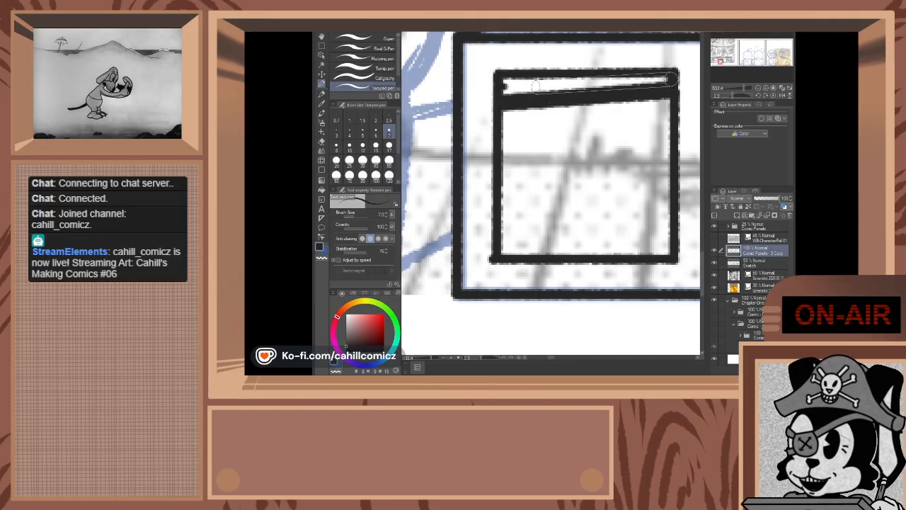
pyautogui.keyDown('shift'); pyautogui.click(503, 87); pyautogui.keyUp('shift')
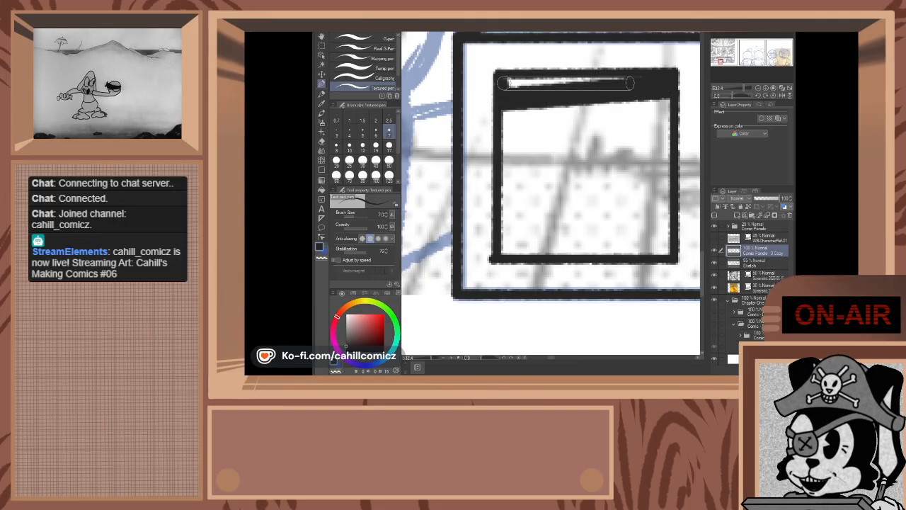
pyautogui.keyDown('shift'); pyautogui.click(671, 76); pyautogui.keyUp('shift')
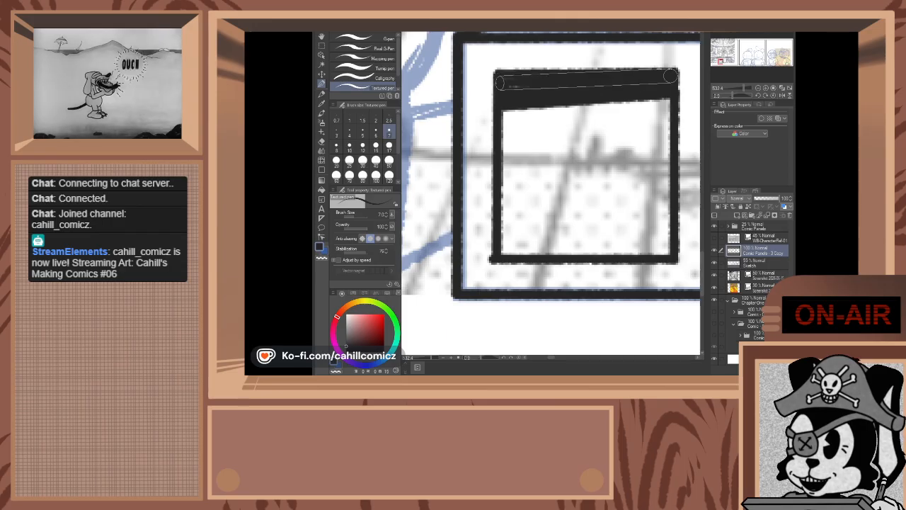
pyautogui.keyDown('shift'); pyautogui.click(501, 84); pyautogui.keyUp('shift')
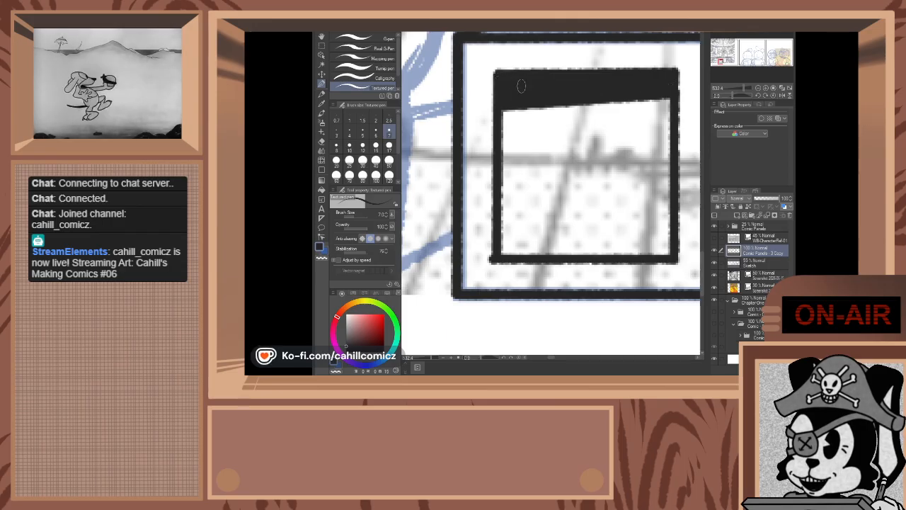
# - Thicken the bottom edge of the inset square with straight near-black lines along its inner side
pyautogui.scroll(-3, 534, 88)
pyautogui.scroll(-1, 607, 166)
pyautogui.scroll(1, 607, 166)
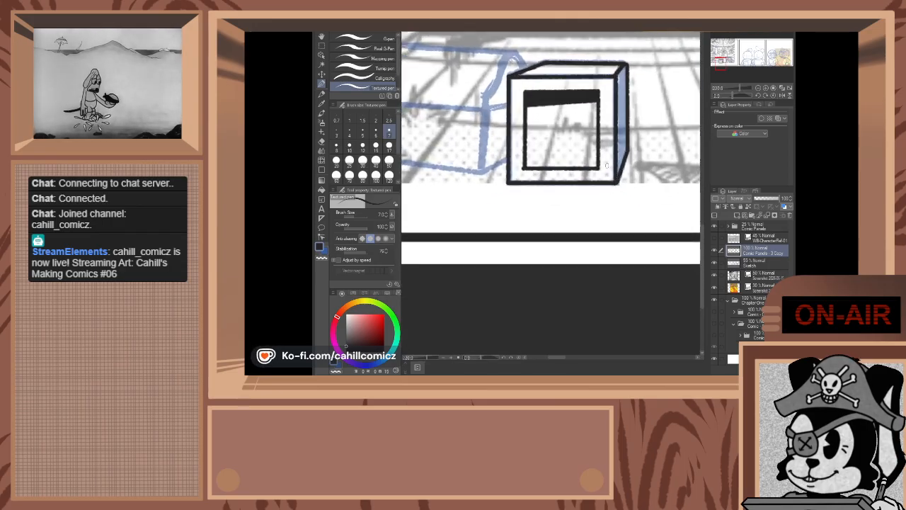
pyautogui.scroll(3, 607, 166)
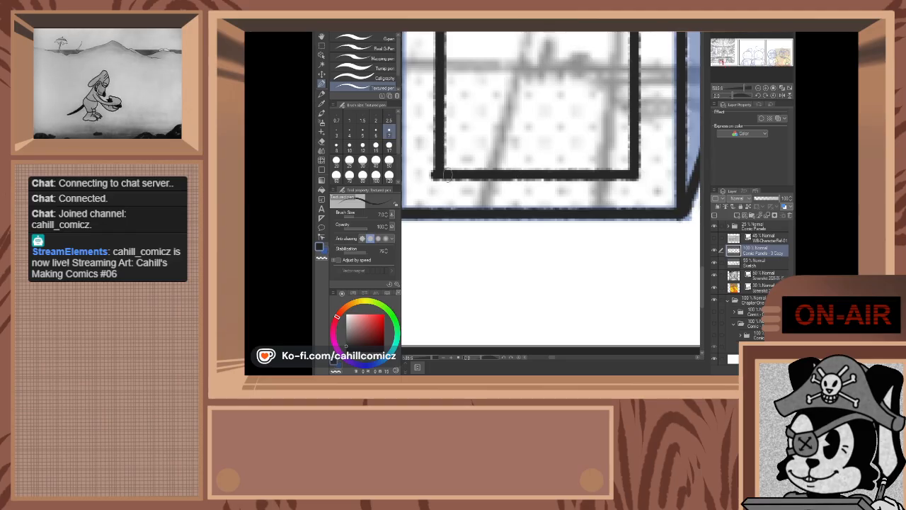
pyautogui.click(452, 165)
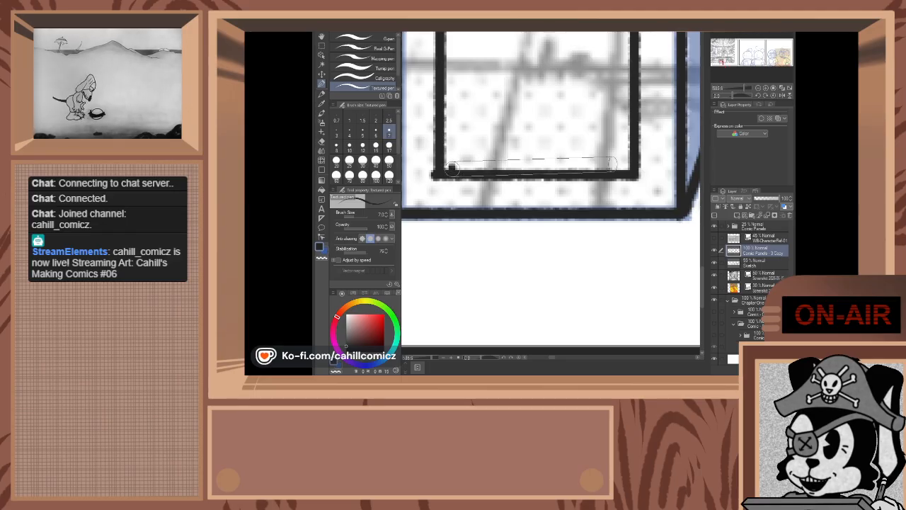
pyautogui.click(633, 166)
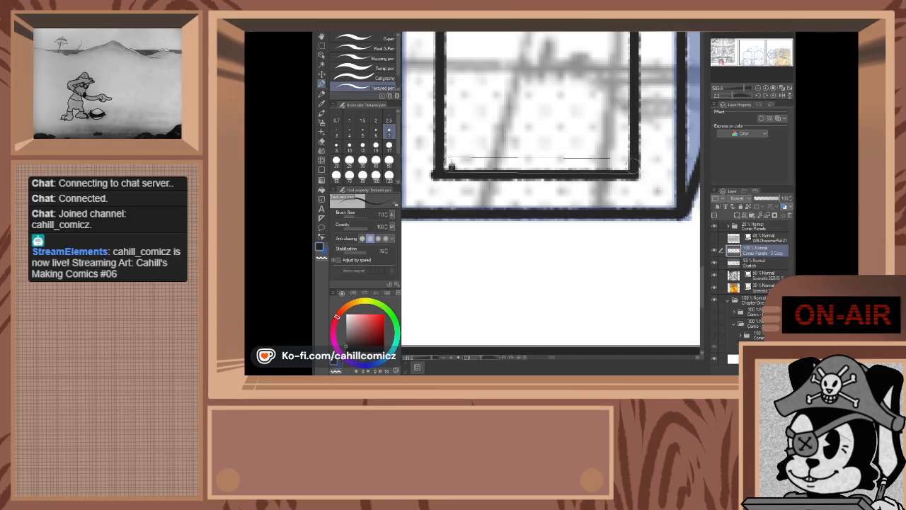
pyautogui.keyDown('shift'); pyautogui.click(452, 165); pyautogui.keyUp('shift')
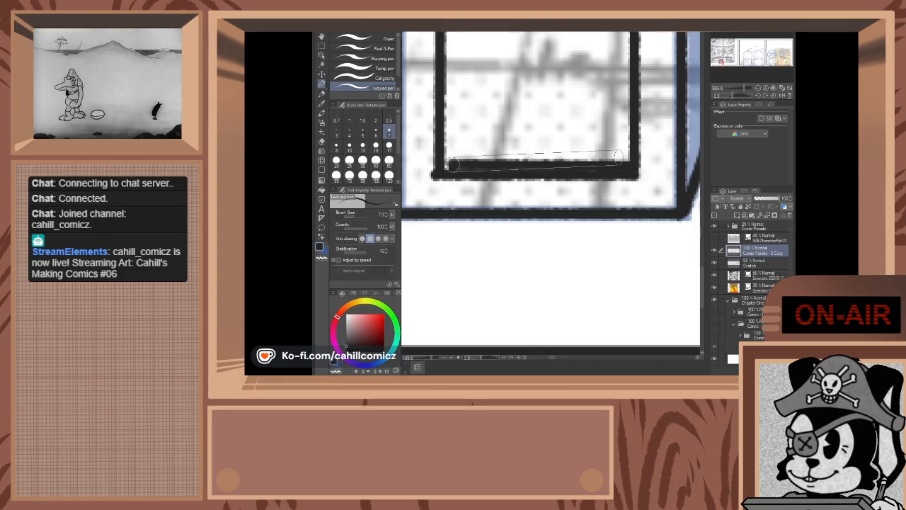
pyautogui.keyDown('shift'); pyautogui.click(628, 165); pyautogui.keyUp('shift')
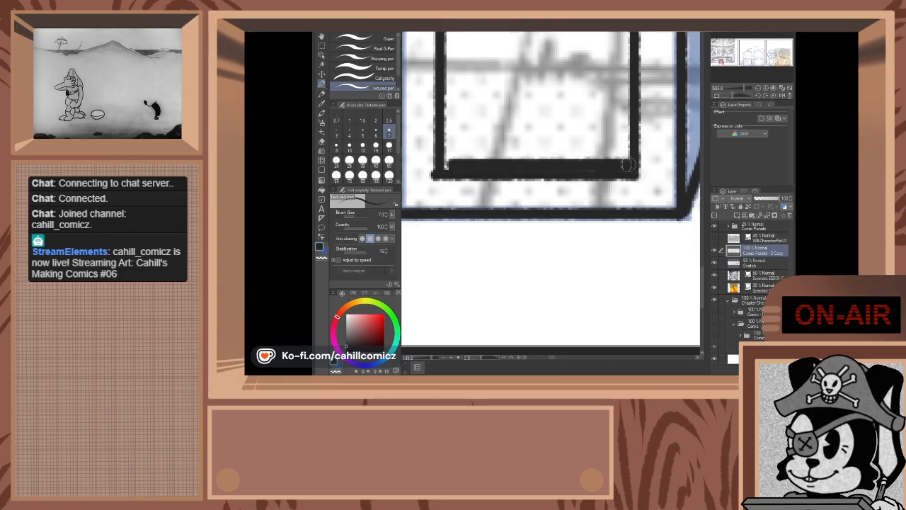
# - Thicken the left edge of the inset square with straight vertical lines from the bottom edge up to the dark band
pyautogui.click(449, 164)
pyautogui.scroll(-2, 451, 163)
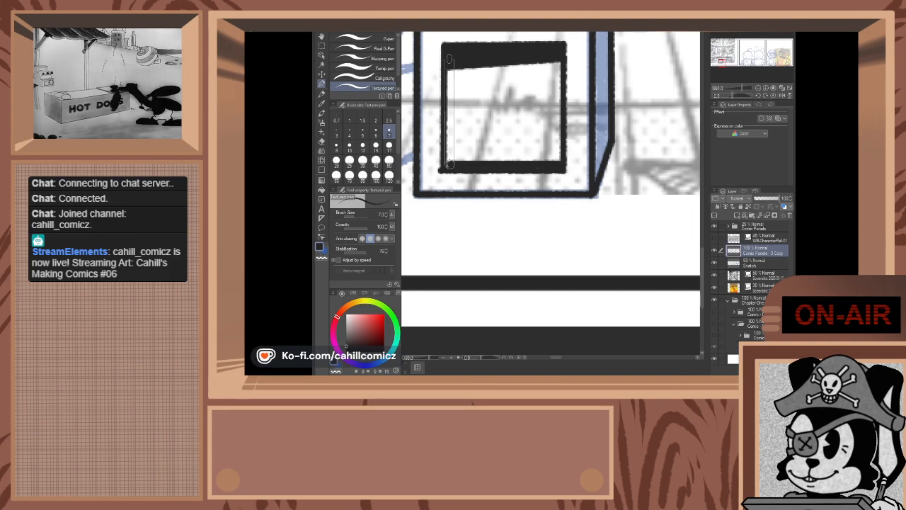
pyautogui.keyDown('shift'); pyautogui.click(449, 59); pyautogui.keyUp('shift')
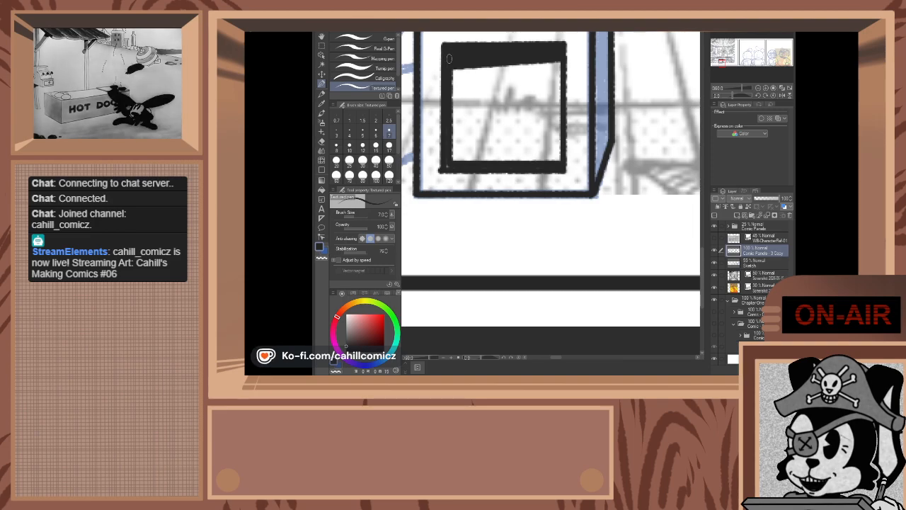
pyautogui.keyDown('shift'); pyautogui.click(445, 168); pyautogui.keyUp('shift')
# - Set the Textured pen's brush size to 4 and ink a narrow filled vertical slot inside the middle box's side face
pyautogui.scroll(-5, 456, 174)
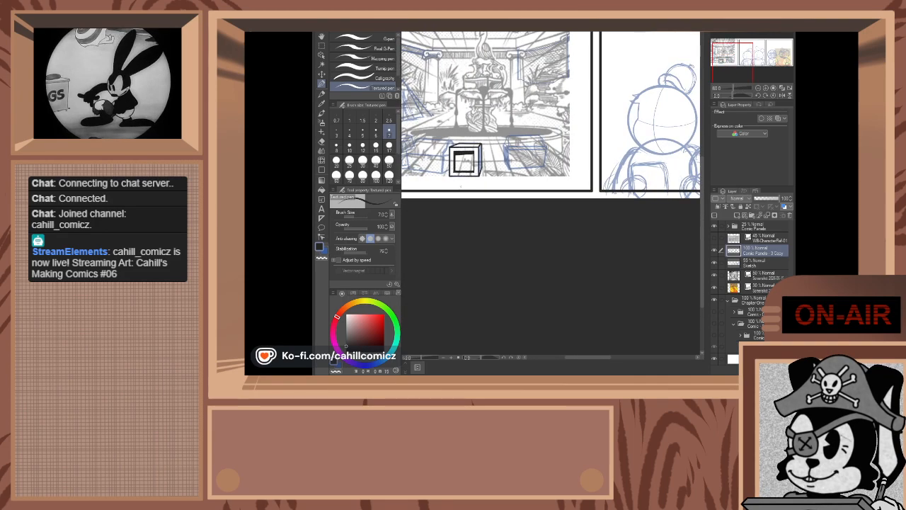
pyautogui.scroll(6, 466, 156)
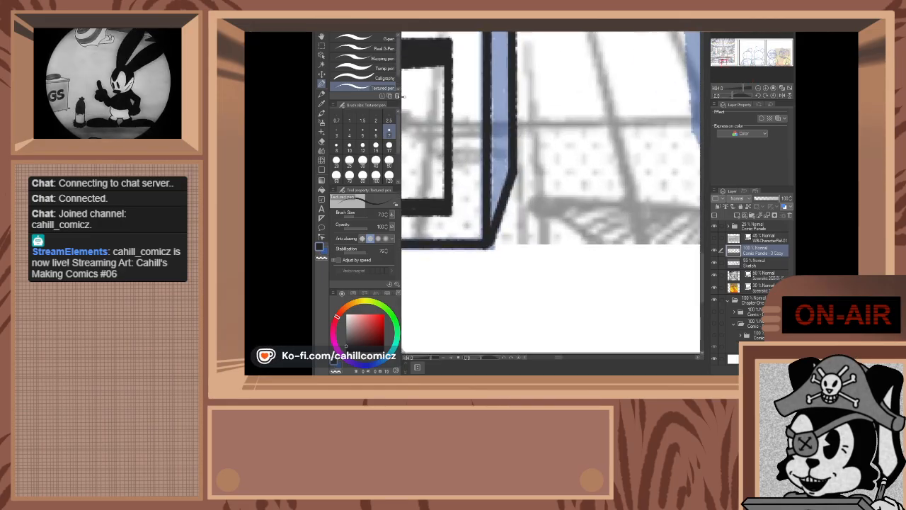
pyautogui.click(350, 133)
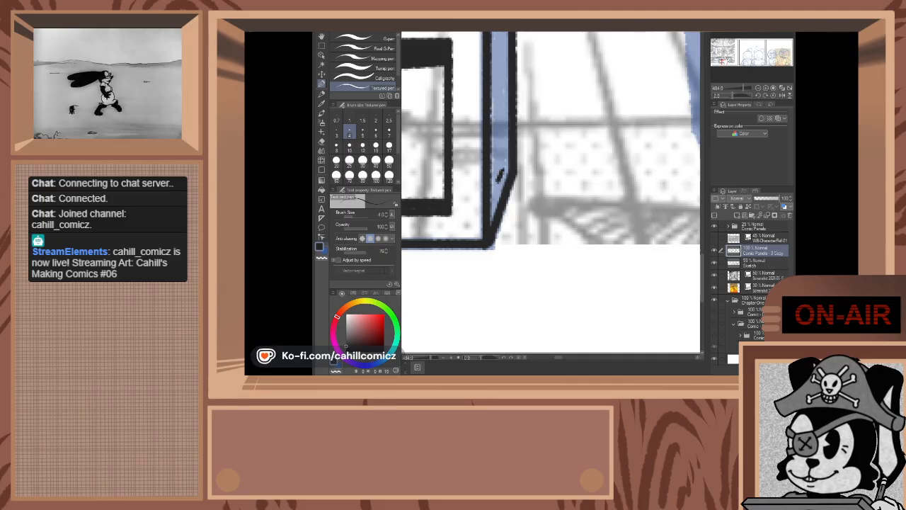
pyautogui.moveTo(500, 88)
pyautogui.mouseDown()
pyautogui.moveTo(524, 338)
pyautogui.moveTo(522, 247)
pyautogui.mouseUp()
pyautogui.moveTo(524, 307)
pyautogui.mouseDown()
pyautogui.moveTo(522, 233)
pyautogui.moveTo(518, 295)
pyautogui.mouseUp()
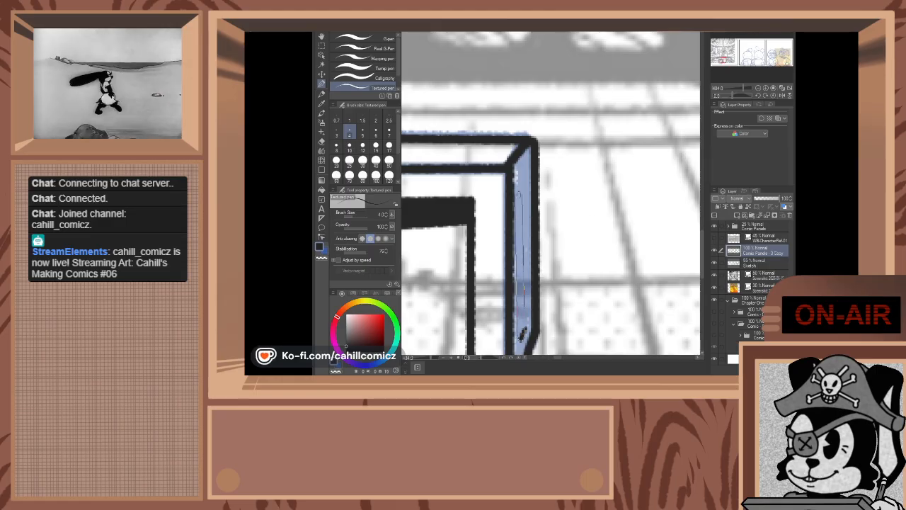
pyautogui.moveTo(521, 339); pyautogui.dragTo(521, 191)
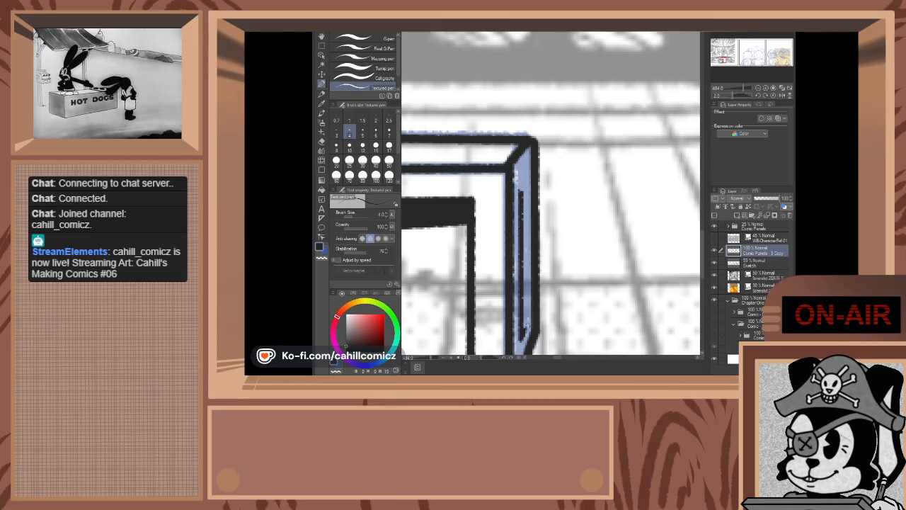
pyautogui.moveTo(525, 322); pyautogui.dragTo(526, 183)
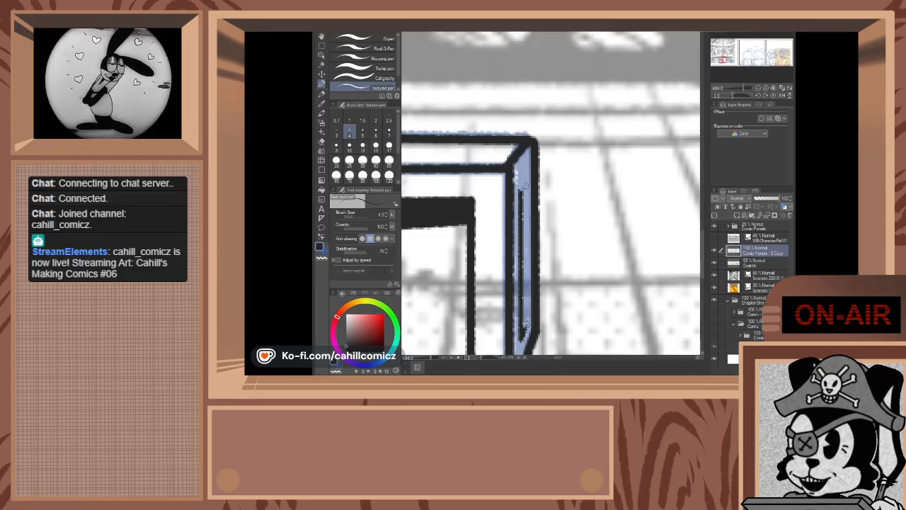
pyautogui.moveTo(525, 327)
pyautogui.mouseDown()
pyautogui.moveTo(524, 185)
pyautogui.moveTo(542, 293)
pyautogui.moveTo(523, 324)
pyautogui.moveTo(520, 192)
pyautogui.mouseUp()
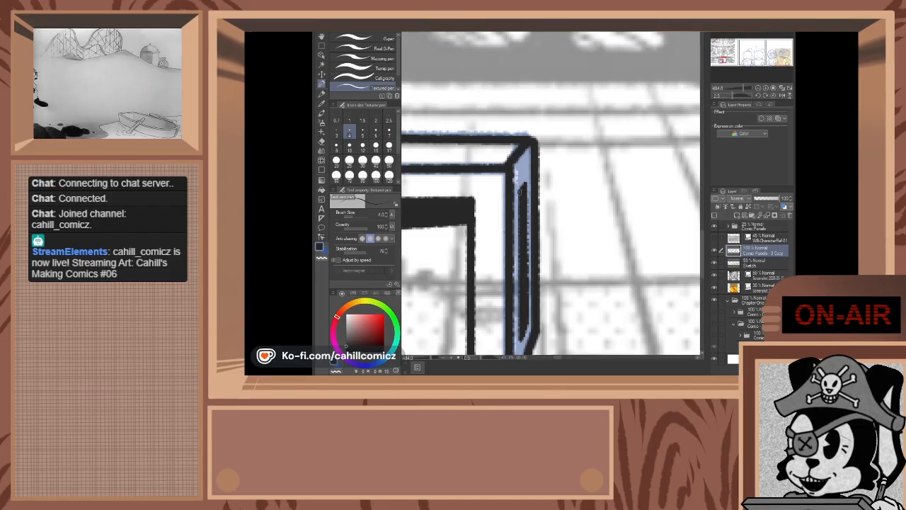
# - Ink three parallel diagonal lines rising to the right across the middle and lower-right part of the inset square
pyautogui.scroll(-10, 519, 192)
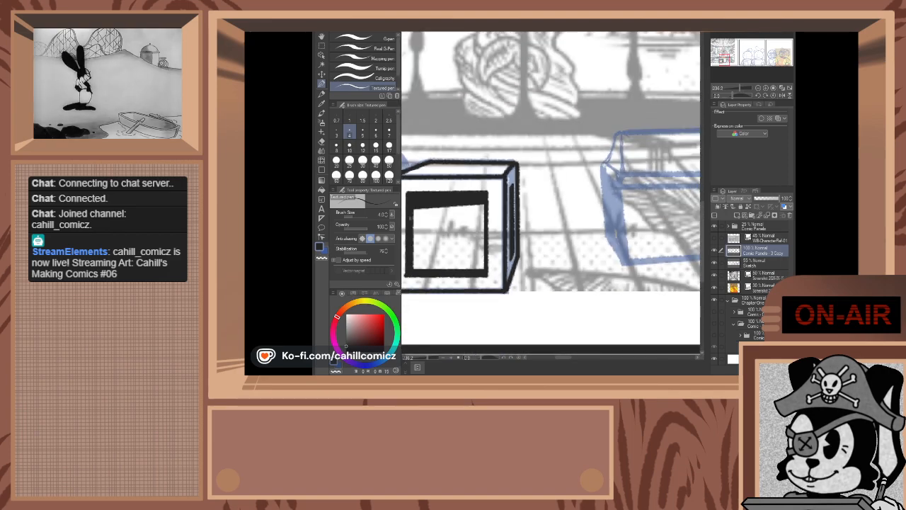
pyautogui.scroll(4, 406, 284)
pyautogui.scroll(-5, 407, 283)
pyautogui.scroll(1, 407, 280)
pyautogui.scroll(3, 407, 280)
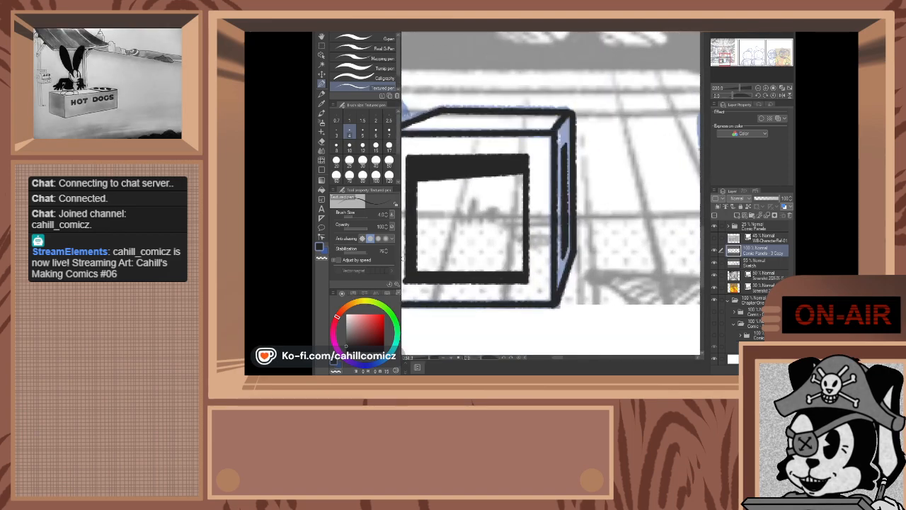
pyautogui.moveTo(417, 275); pyautogui.dragTo(532, 168)
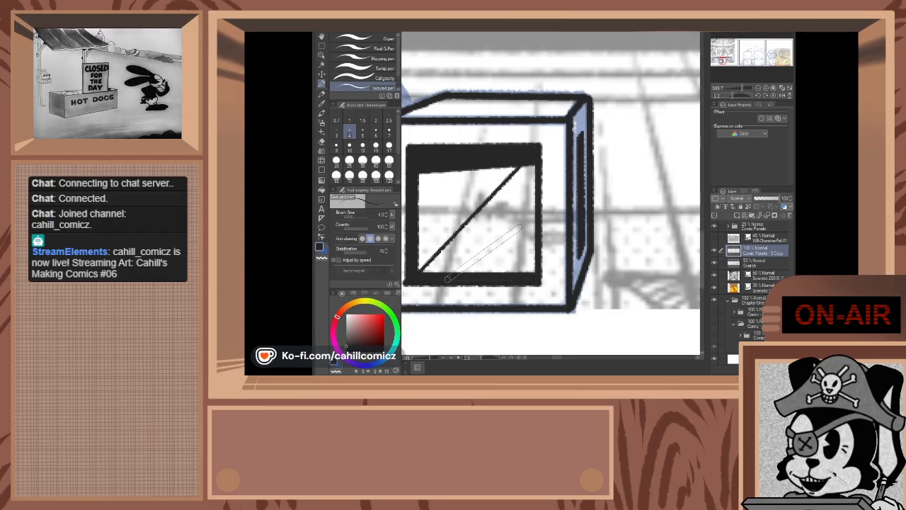
pyautogui.moveTo(447, 278); pyautogui.dragTo(536, 191)
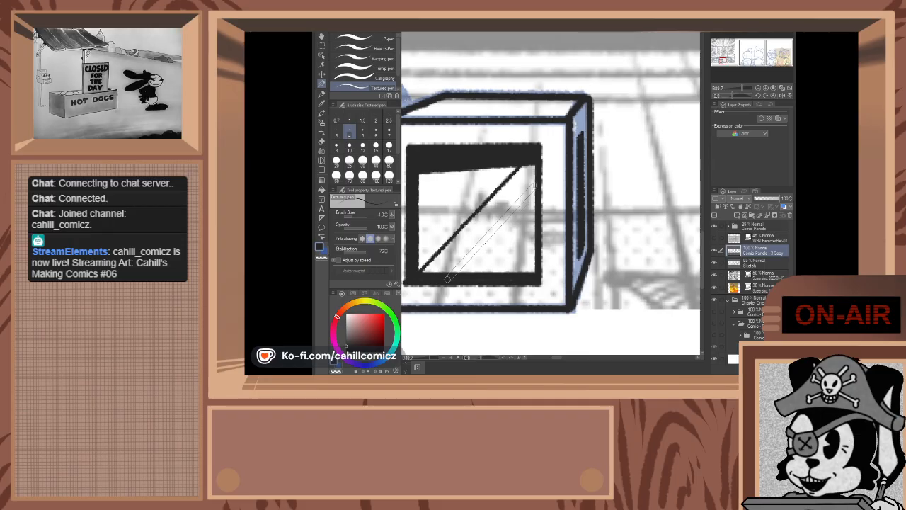
pyautogui.moveTo(448, 277); pyautogui.dragTo(535, 186)
pyautogui.hotkey('ctrl', 'z')
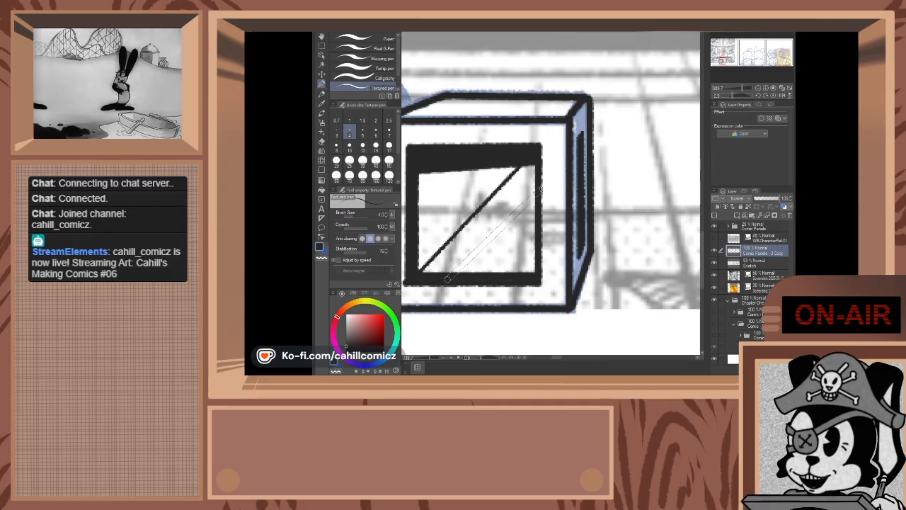
pyautogui.moveTo(447, 278); pyautogui.dragTo(538, 187)
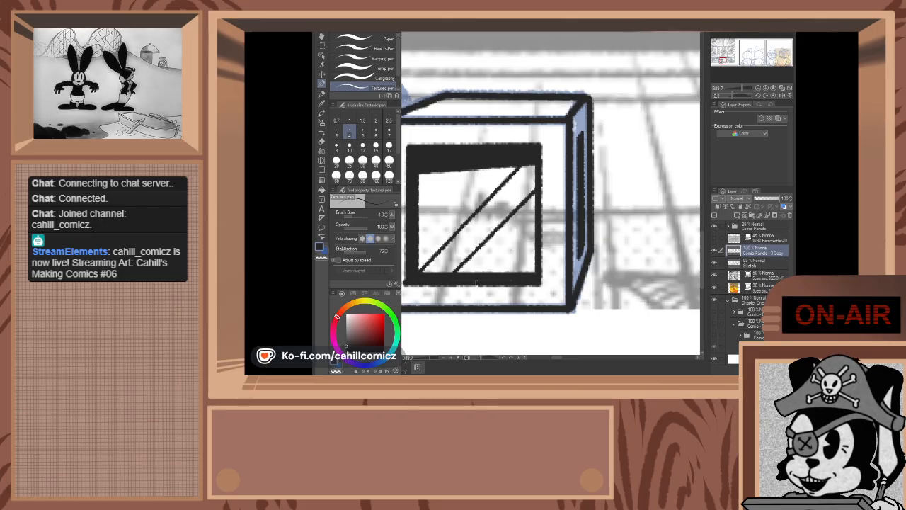
pyautogui.moveTo(486, 278); pyautogui.dragTo(538, 221)
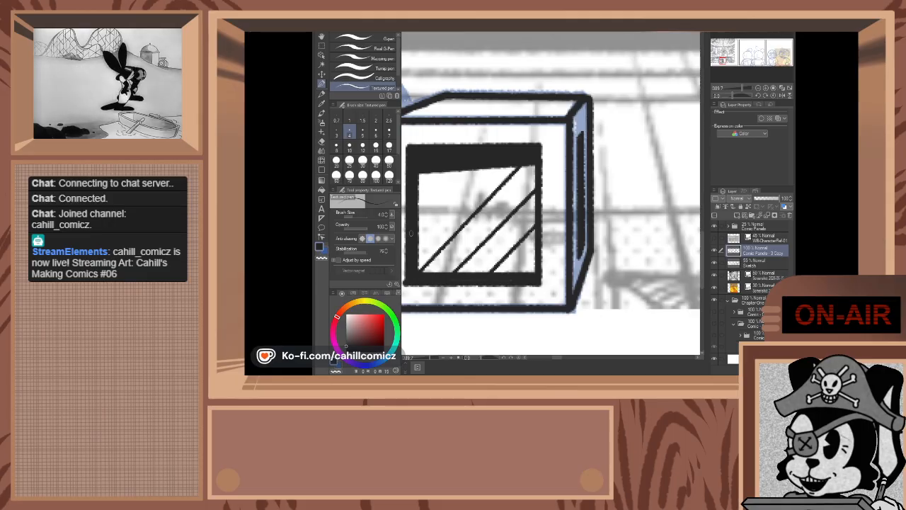
# - Ink two more parallel diagonal lines across the upper-left part of the inset square, redrawing the longer one until its slant fits
pyautogui.moveTo(474, 172); pyautogui.dragTo(483, 158)
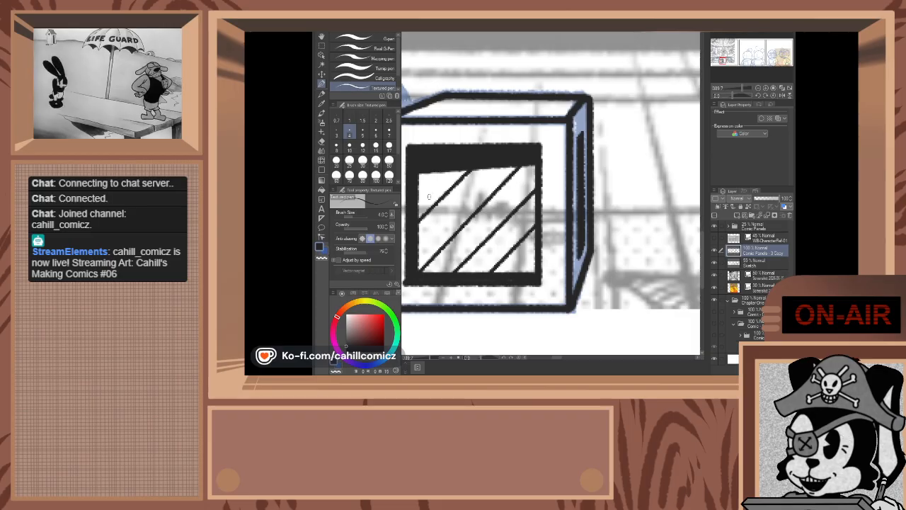
pyautogui.hotkey('ctrl', 'z')
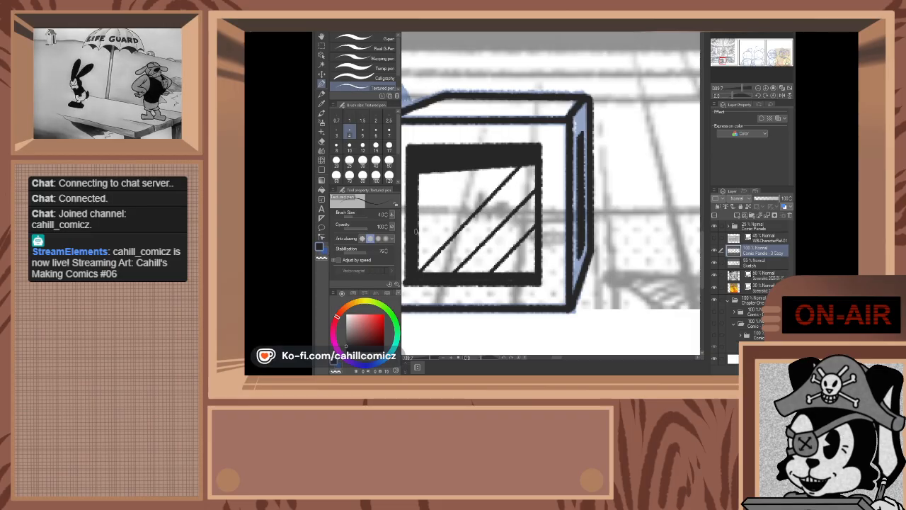
pyautogui.moveTo(415, 230); pyautogui.dragTo(495, 160)
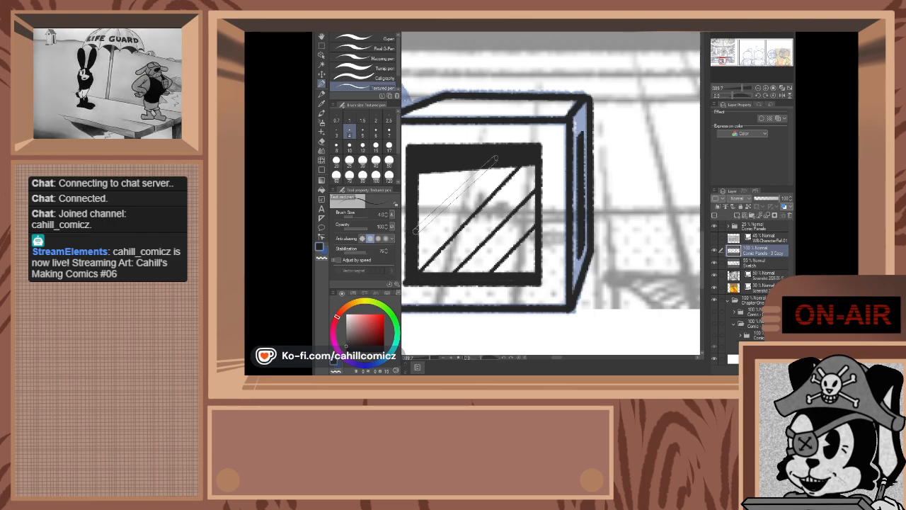
pyautogui.hotkey('ctrl', 'z')
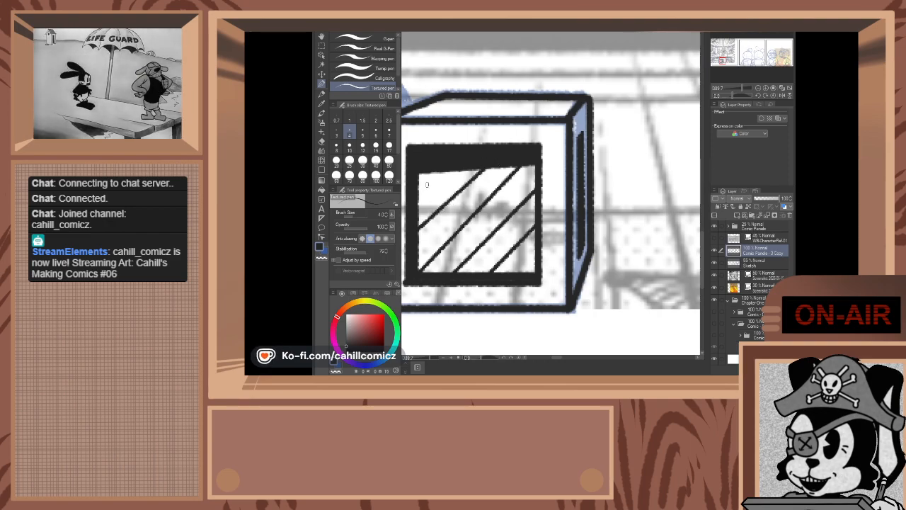
pyautogui.keyDown('shift'); pyautogui.click(455, 149); pyautogui.keyUp('shift')
pyautogui.scroll(-3, 455, 150)
pyautogui.scroll(3, 443, 154)
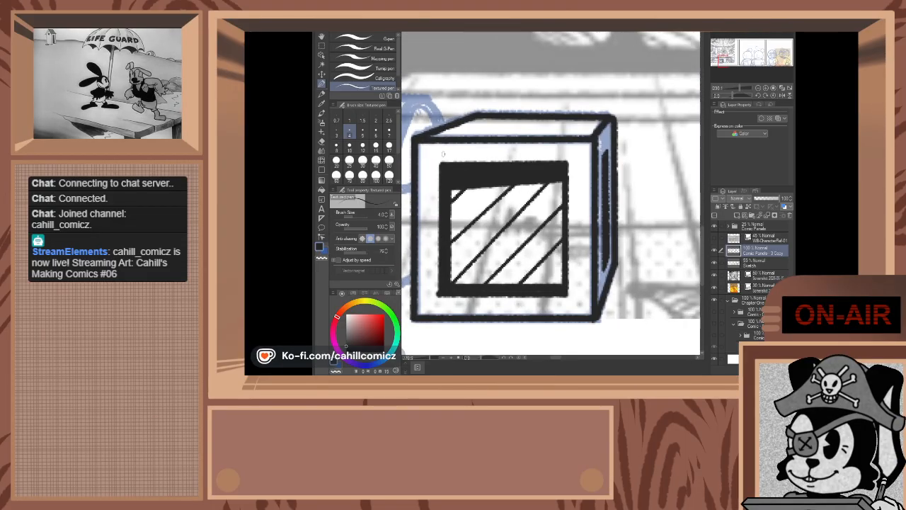
pyautogui.scroll(3, 452, 143)
pyautogui.scroll(-6, 452, 144)
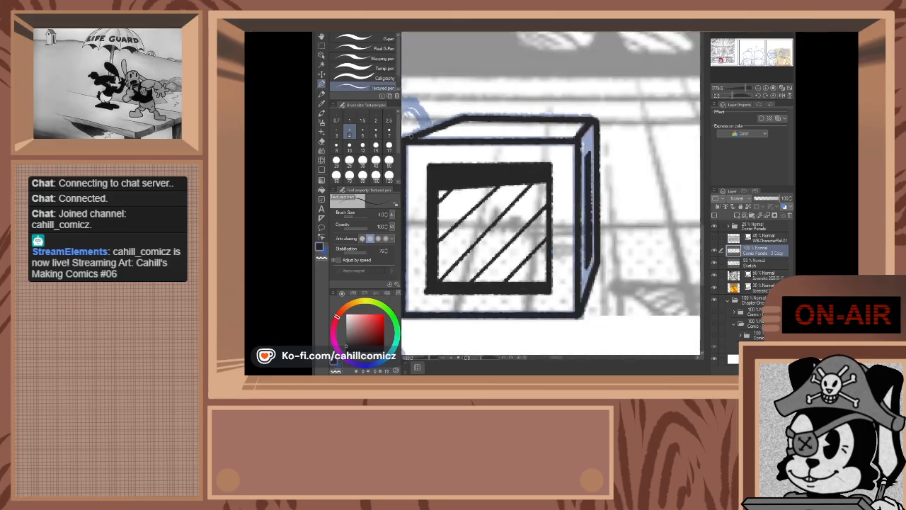
# - Ink a diagonal corner seam with a nail dot on each side at both upper corners of the box's front frame
pyautogui.scroll(5, 405, 145)
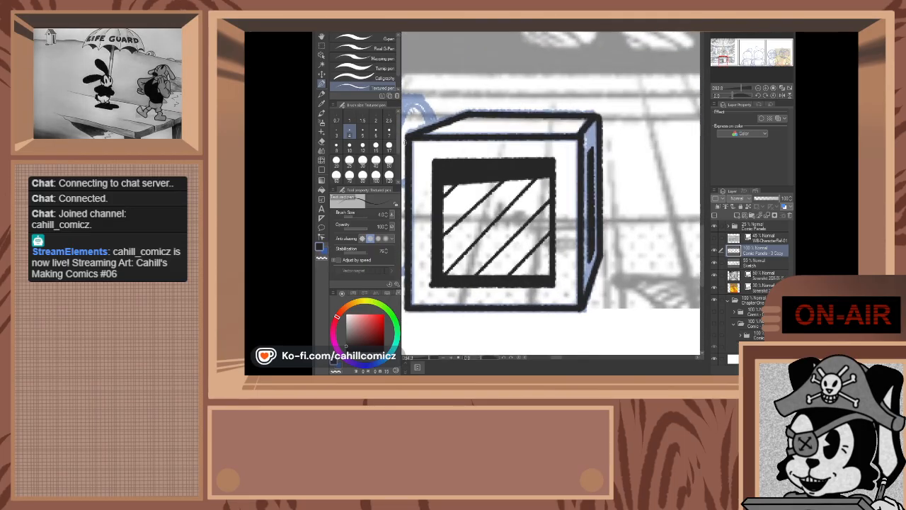
pyautogui.scroll(2, 405, 142)
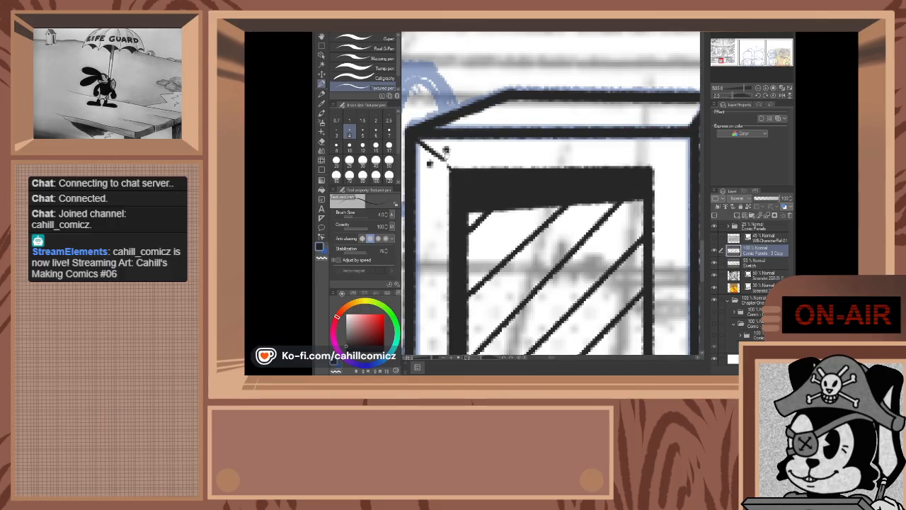
pyautogui.moveTo(446, 153)
pyautogui.mouseDown()
pyautogui.moveTo(416, 181)
pyautogui.moveTo(308, 180)
pyautogui.mouseUp()
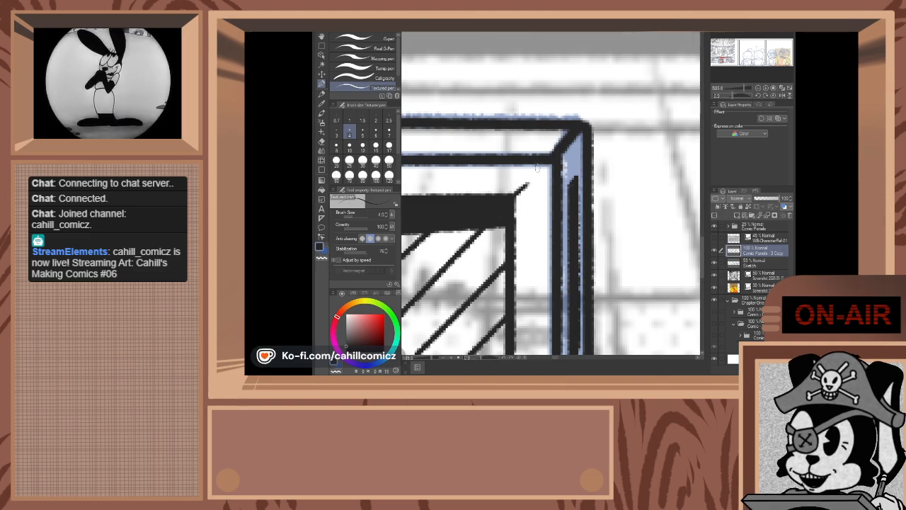
pyautogui.moveTo(538, 175); pyautogui.dragTo(554, 164)
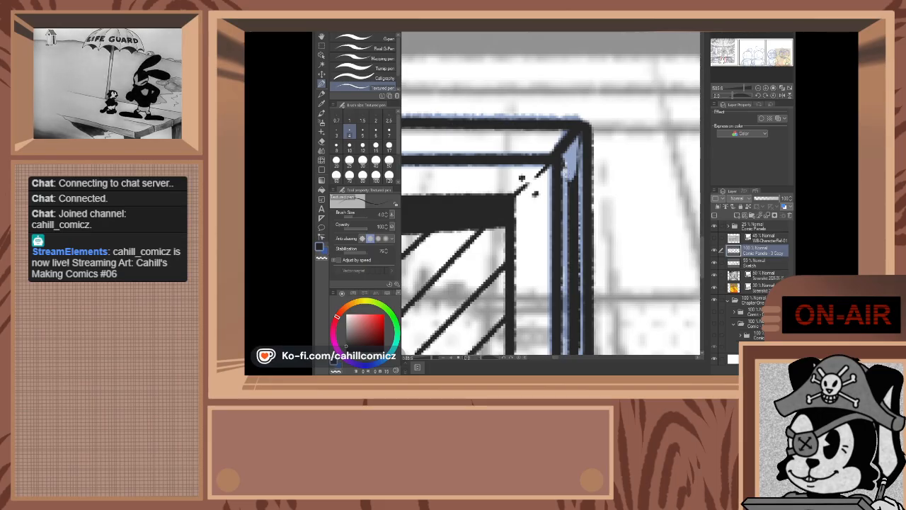
# - Ink matching diagonal seams with paired nail dots at the two lower corners of the box's front frame
pyautogui.moveTo(453, 248); pyautogui.dragTo(659, 158)
pyautogui.moveTo(637, 265); pyautogui.dragTo(635, 156)
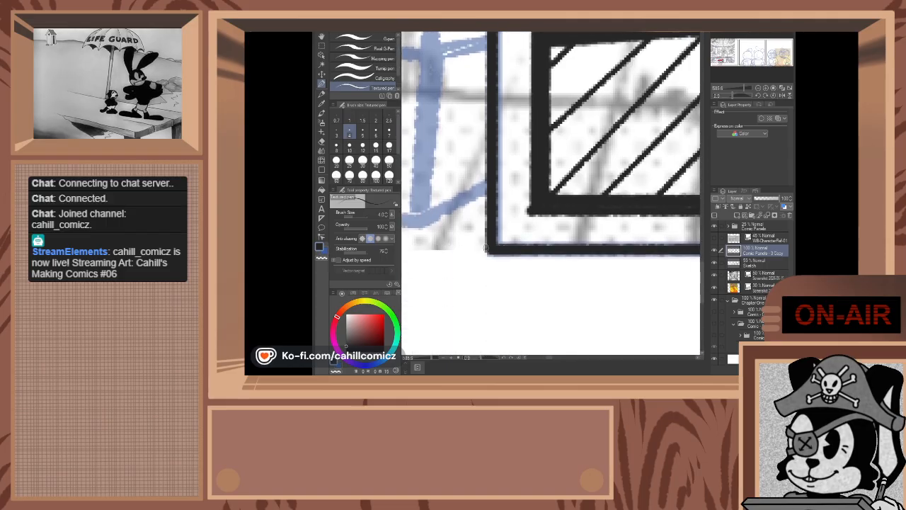
pyautogui.moveTo(500, 238); pyautogui.dragTo(519, 224)
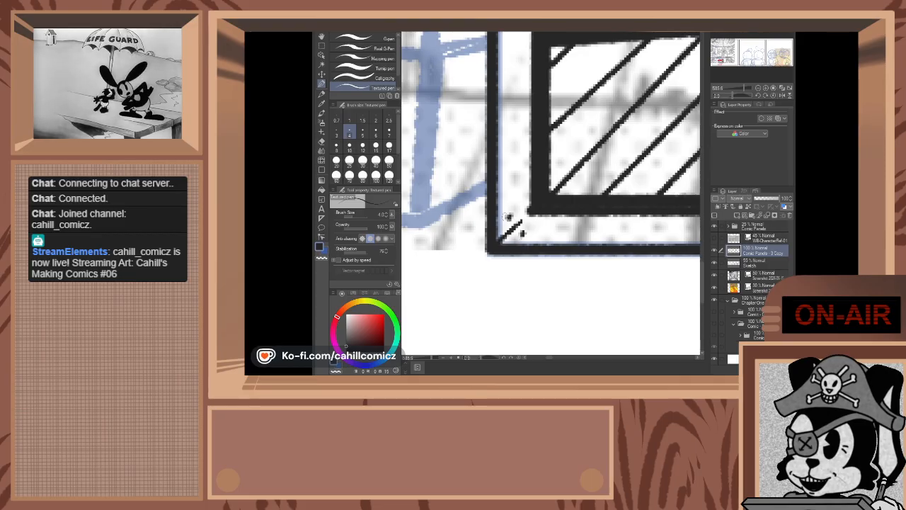
pyautogui.moveTo(718, 62)
pyautogui.mouseDown()
pyautogui.moveTo(734, 62)
pyautogui.moveTo(722, 63)
pyautogui.mouseUp()
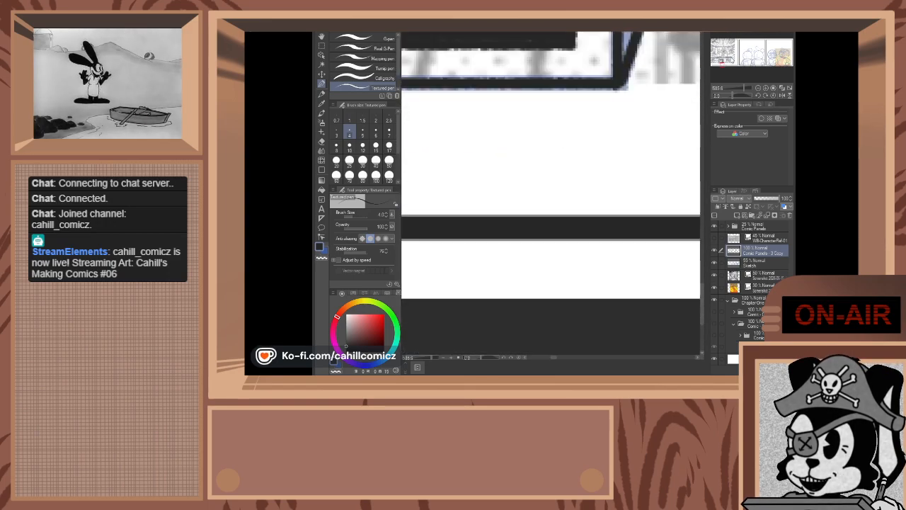
pyautogui.moveTo(611, 75); pyautogui.dragTo(586, 56)
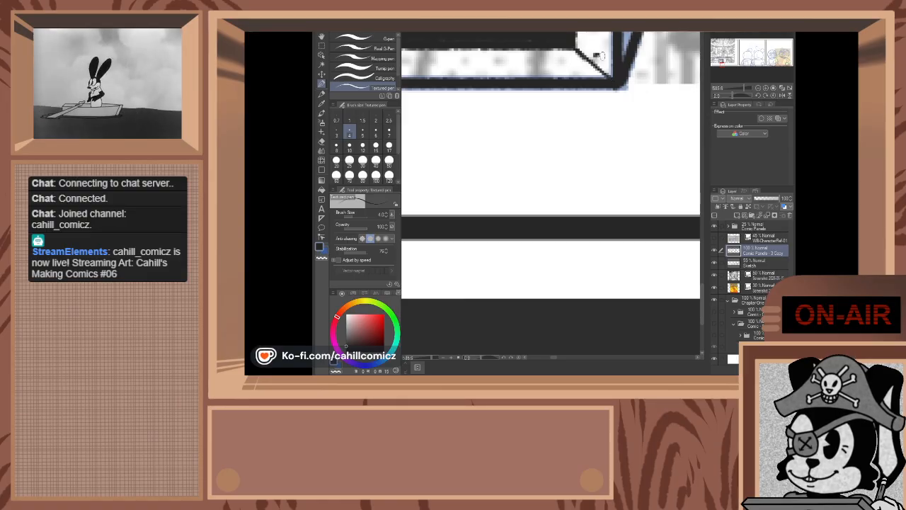
pyautogui.moveTo(602, 56); pyautogui.dragTo(579, 64)
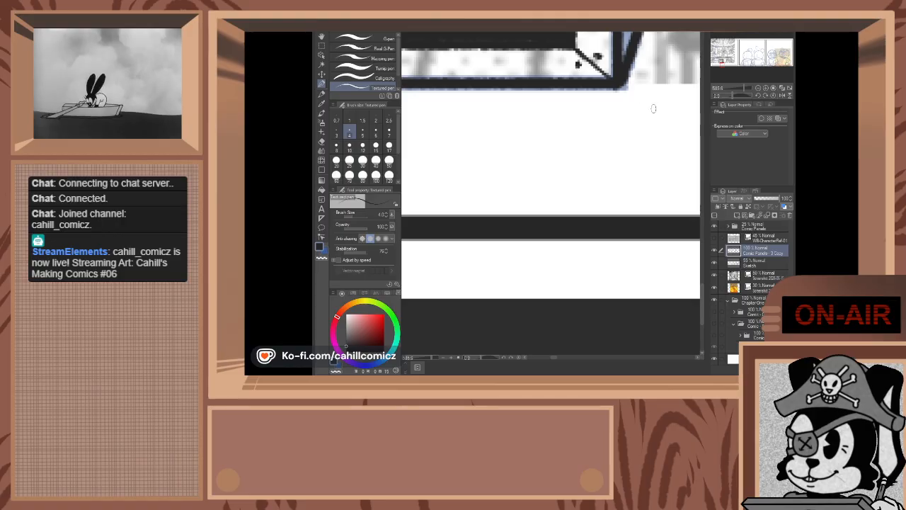
# - Ink the slanted left end and the long straight back edge of a narrow slot on the box's top face
pyautogui.scroll(-17, 631, 69)
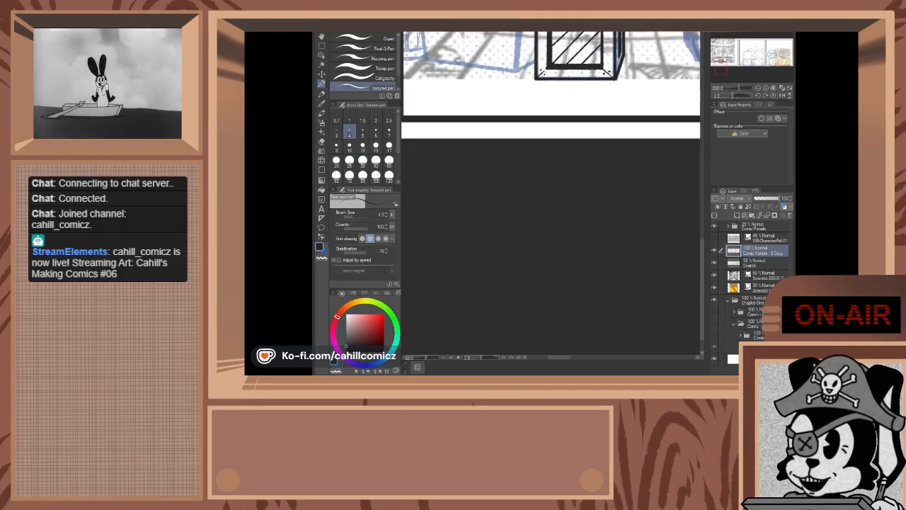
pyautogui.scroll(10, 631, 64)
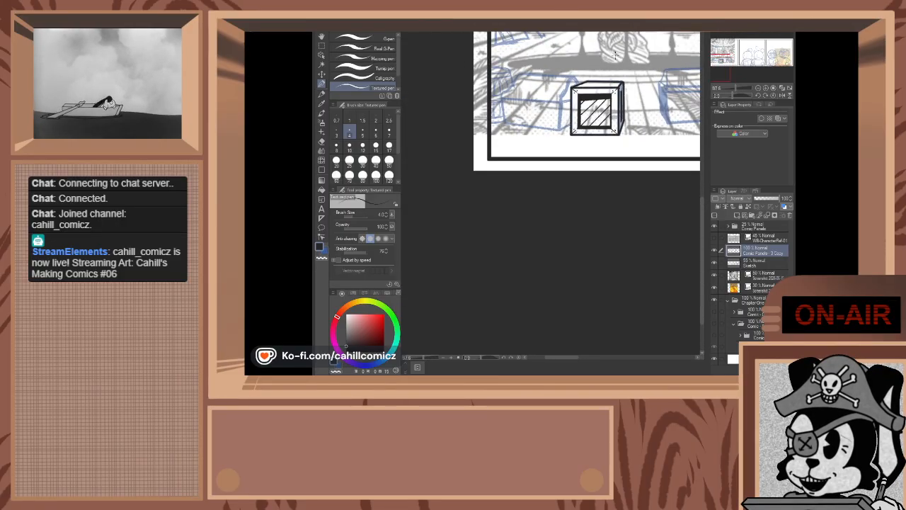
pyautogui.scroll(5, 612, 103)
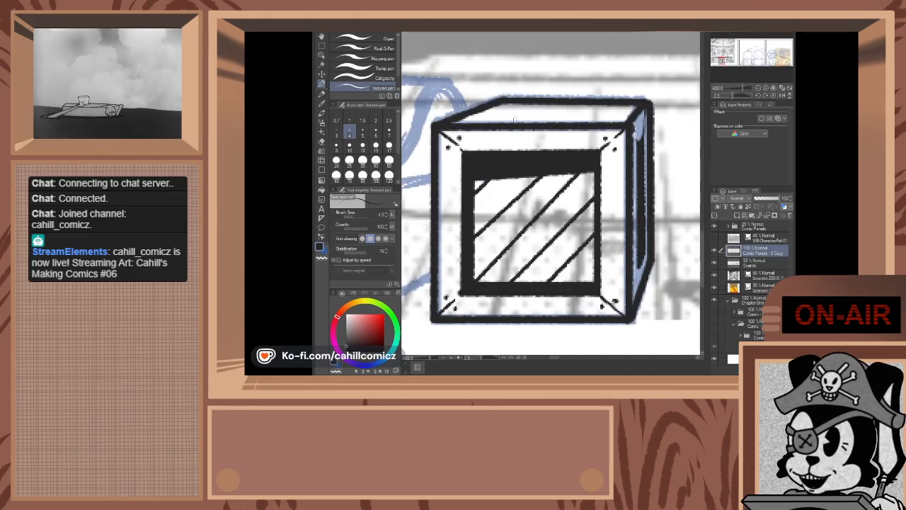
pyautogui.scroll(3, 470, 116)
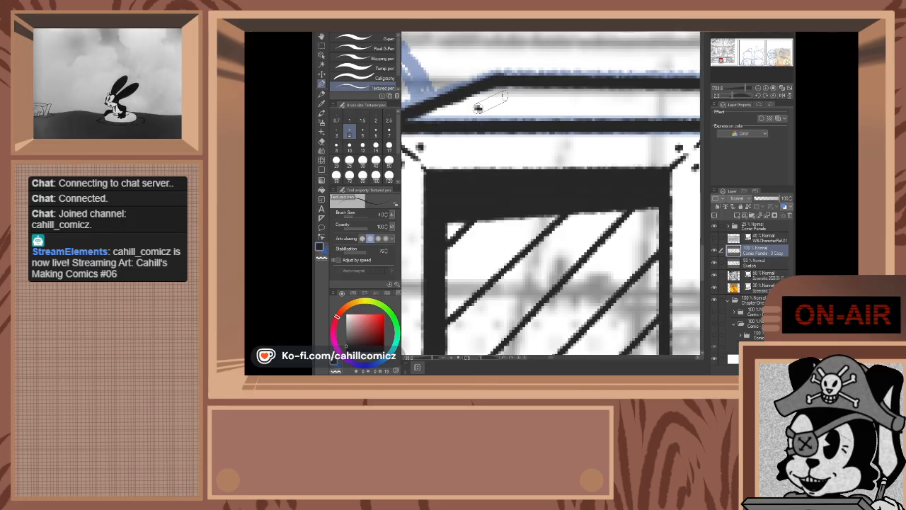
pyautogui.moveTo(479, 108); pyautogui.dragTo(504, 97)
pyautogui.scroll(-2, 500, 92)
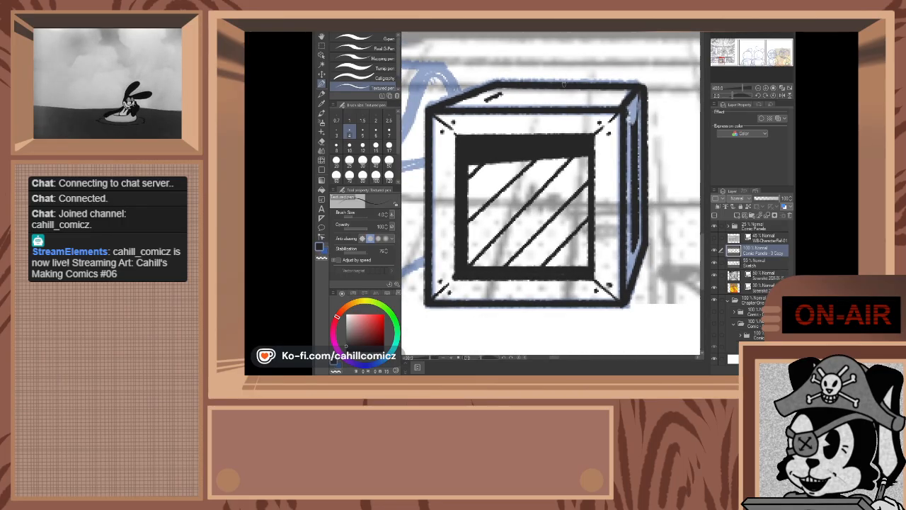
pyautogui.scroll(1, 563, 90)
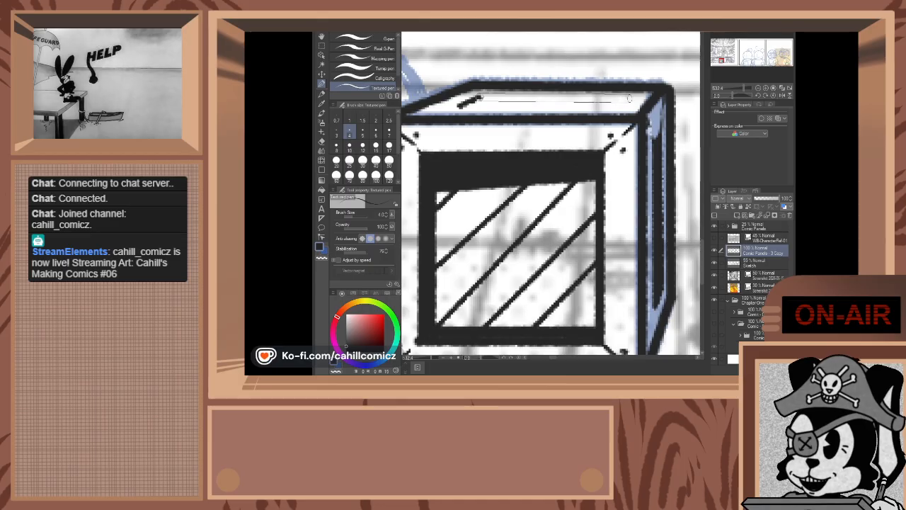
pyautogui.keyDown('shift'); pyautogui.click(628, 98); pyautogui.keyUp('shift')
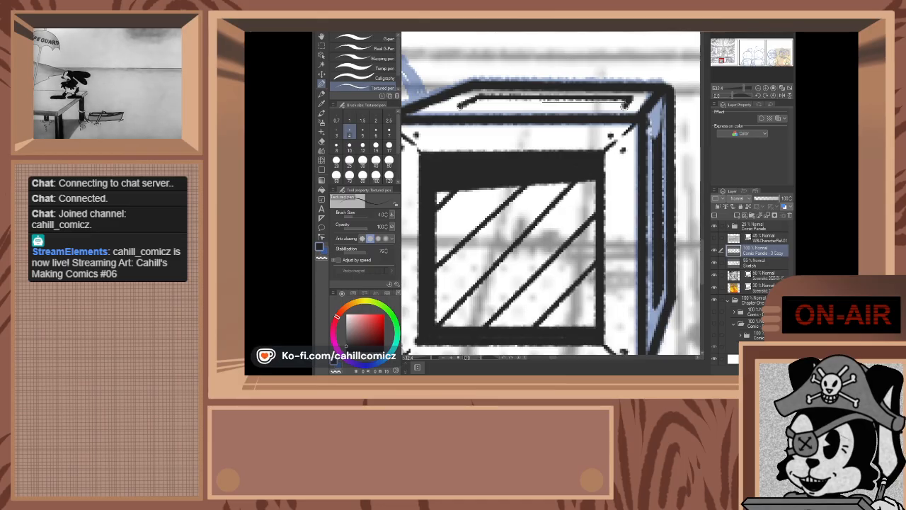
# - Close the top-face slot with a straight front edge, redrawing it once, and fill its inside with straight black strokes
pyautogui.keyDown('shift'); pyautogui.click(460, 105); pyautogui.keyUp('shift')
pyautogui.hotkey('ctrl', 'z')
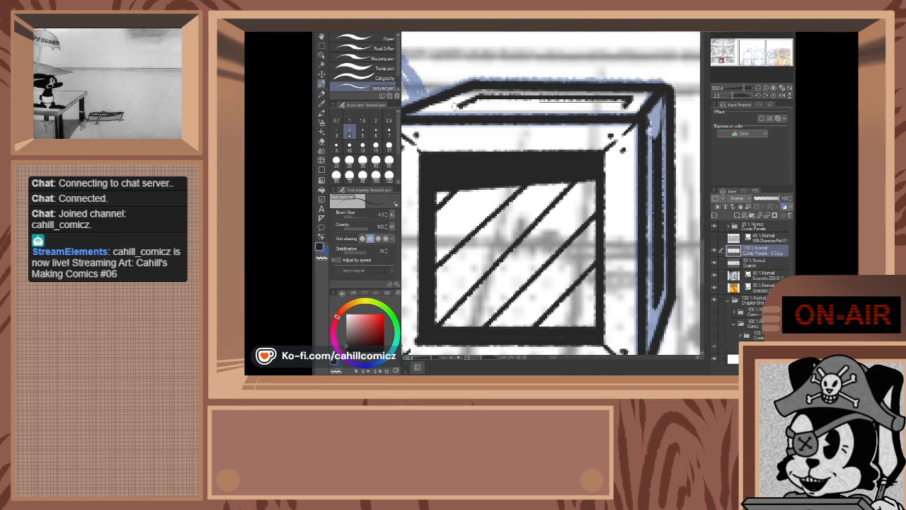
pyautogui.keyDown('shift'); pyautogui.click(454, 106); pyautogui.keyUp('shift')
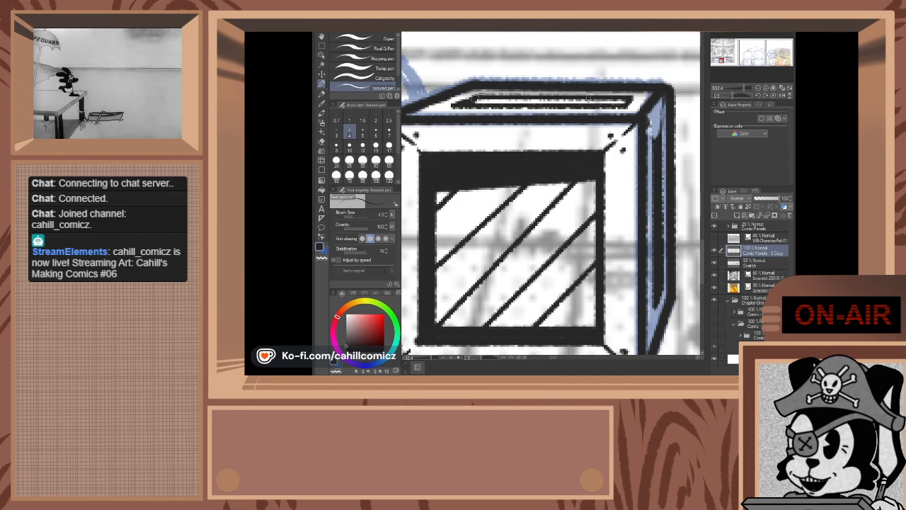
pyautogui.keyDown('shift'); pyautogui.click(623, 104); pyautogui.keyUp('shift')
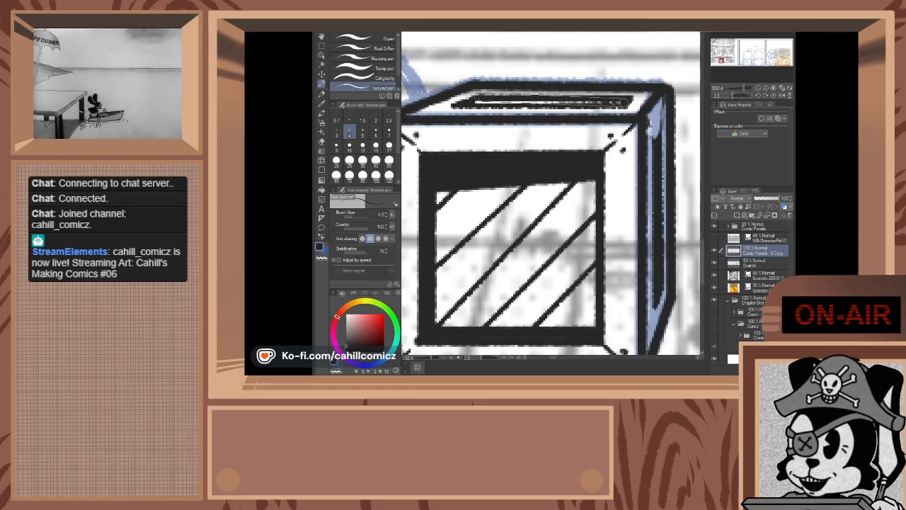
pyautogui.keyDown('shift'); pyautogui.click(624, 103); pyautogui.keyUp('shift')
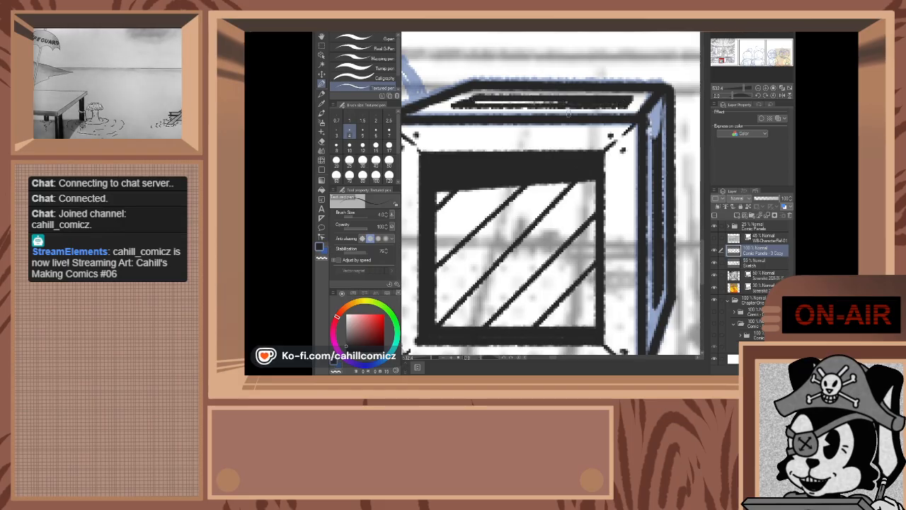
pyautogui.scroll(-2, 552, 117)
pyautogui.scroll(-4, 445, 71)
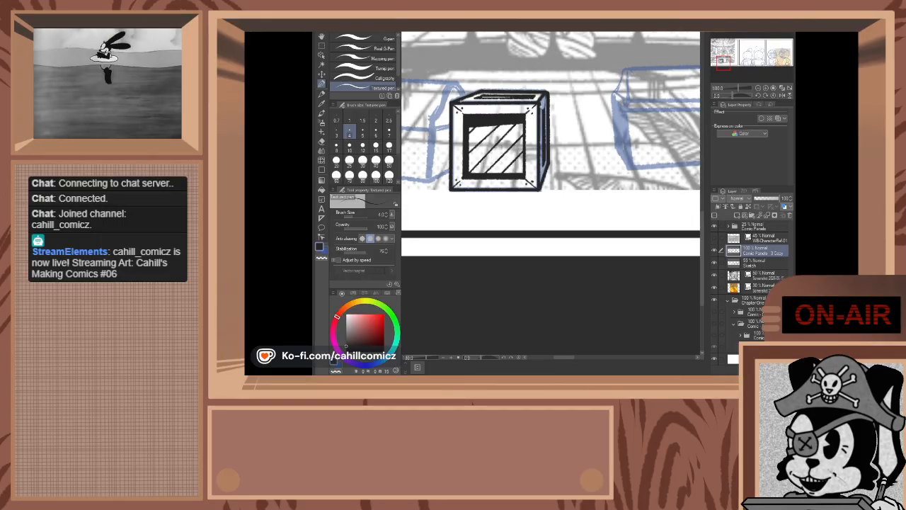
pyautogui.scroll(-2, 445, 71)
pyautogui.scroll(3, 473, 63)
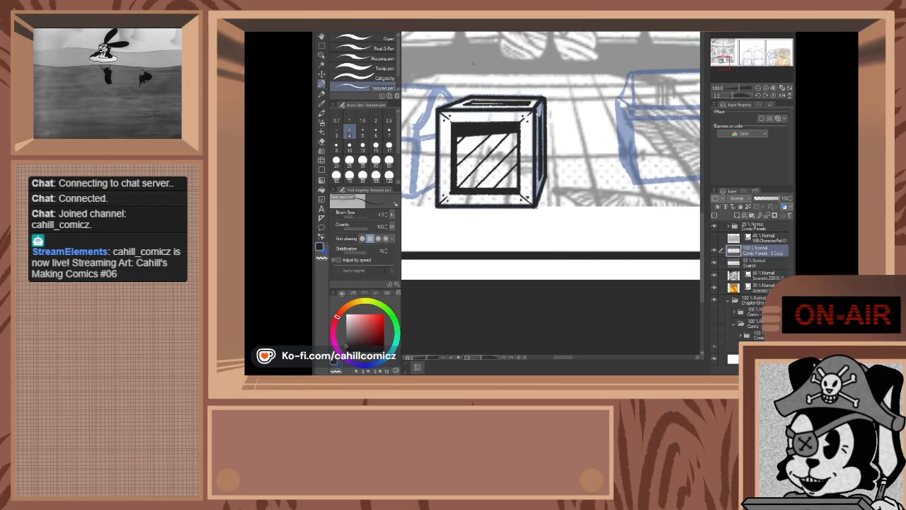
# - Switch to the Hard eraser and set its brush size to 6
pyautogui.scroll(-2, 473, 63)
pyautogui.scroll(1, 435, 141)
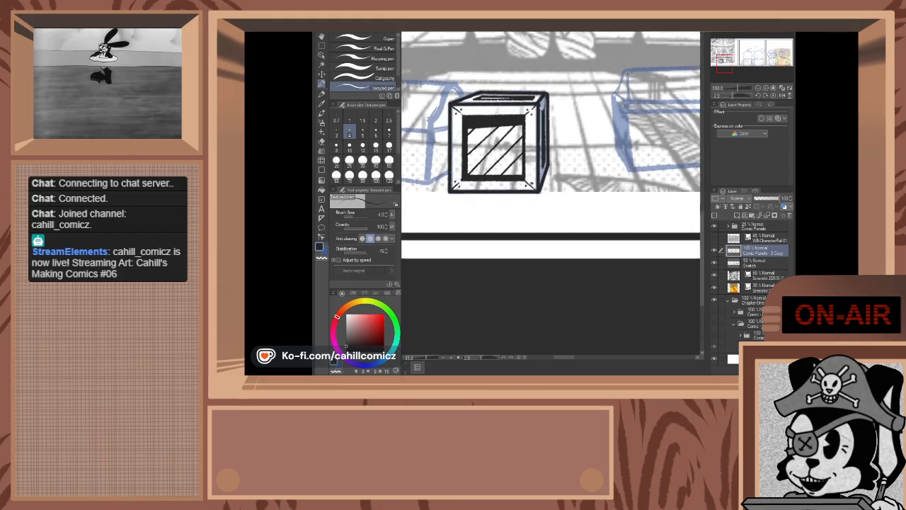
pyautogui.scroll(-2, 454, 142)
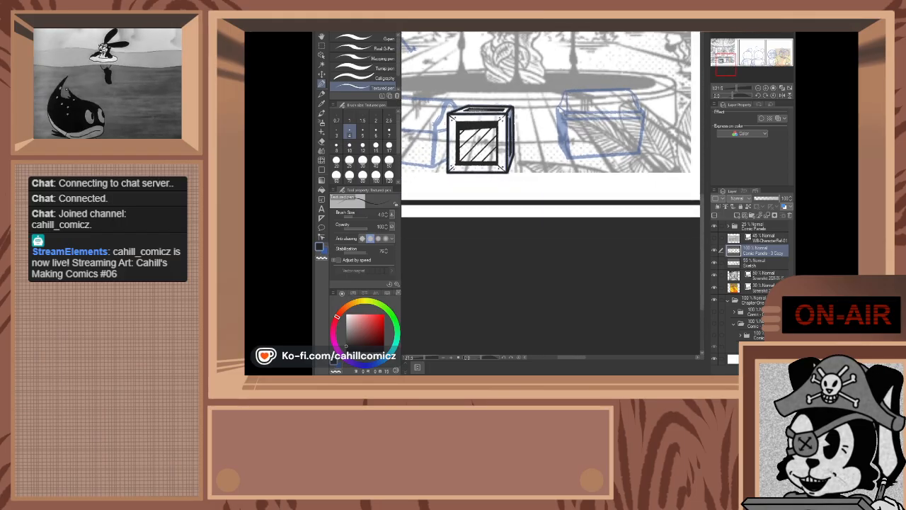
pyautogui.scroll(2, 483, 125)
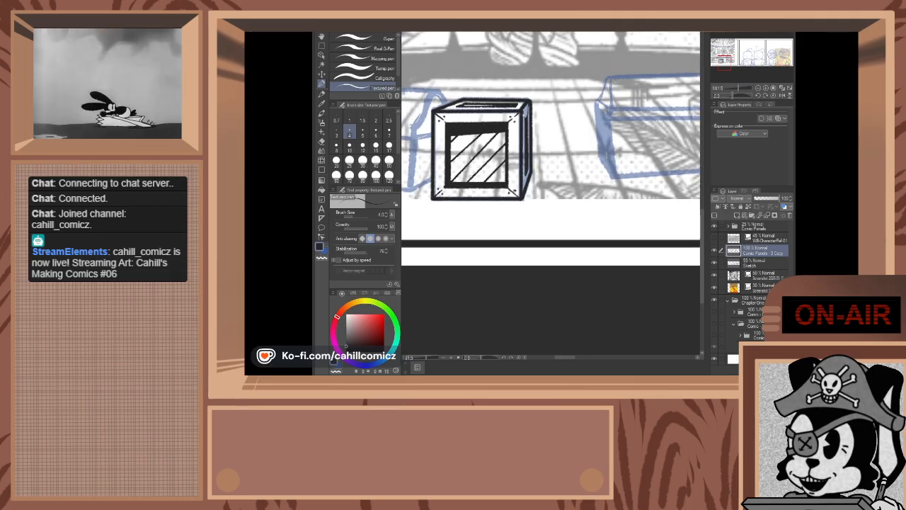
pyautogui.scroll(3, 508, 122)
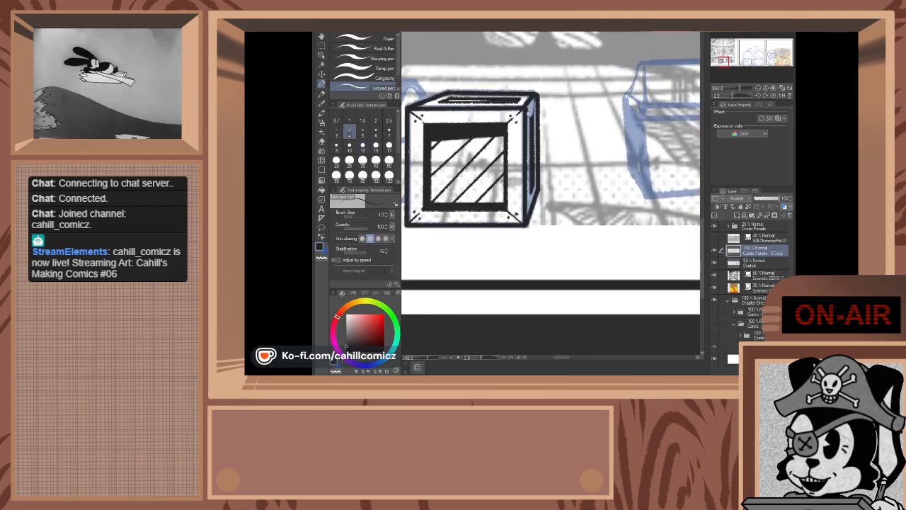
pyautogui.scroll(-5, 409, 159)
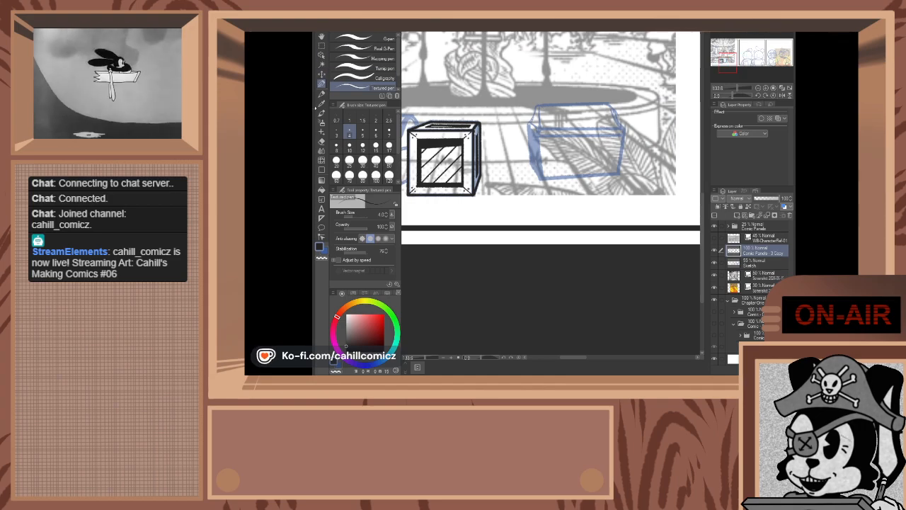
pyautogui.click(320, 142)
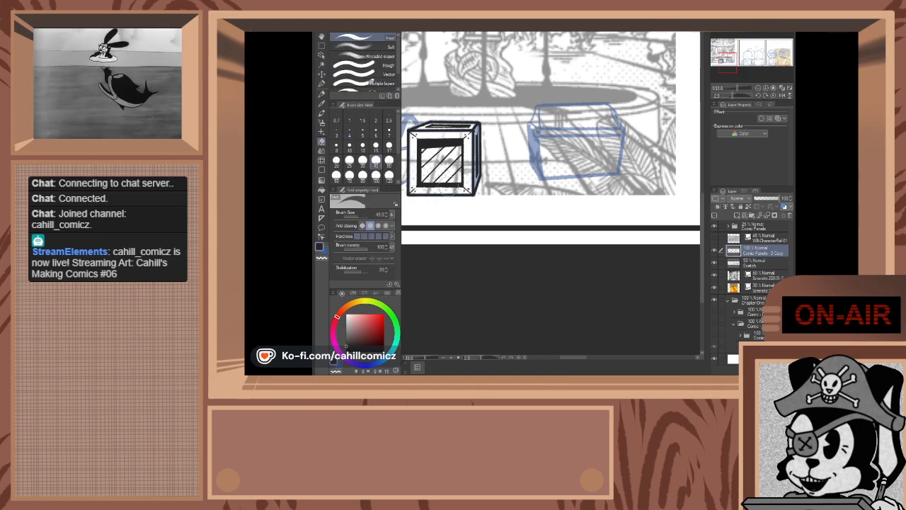
pyautogui.click(376, 132)
# - Try to erase the ragged ink along the right edge of the crate's black front frame
pyautogui.scroll(2, 469, 184)
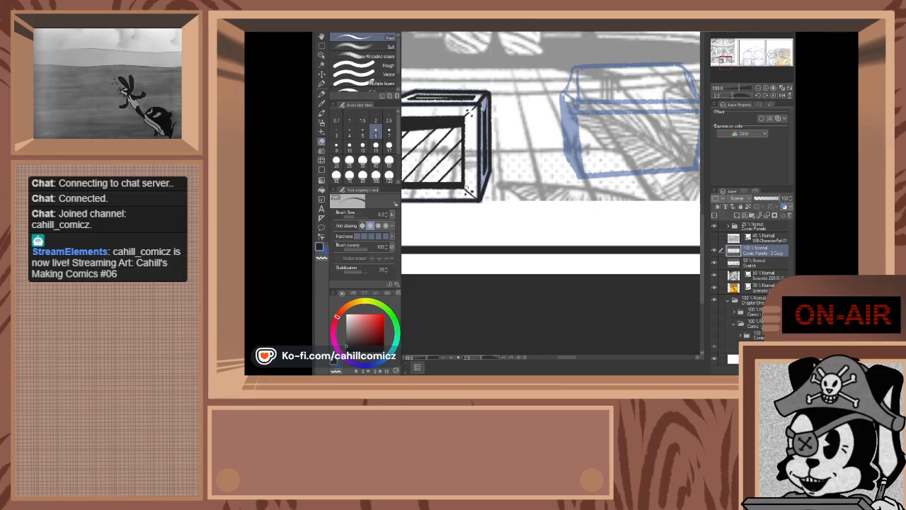
pyautogui.moveTo(467, 188); pyautogui.dragTo(467, 120)
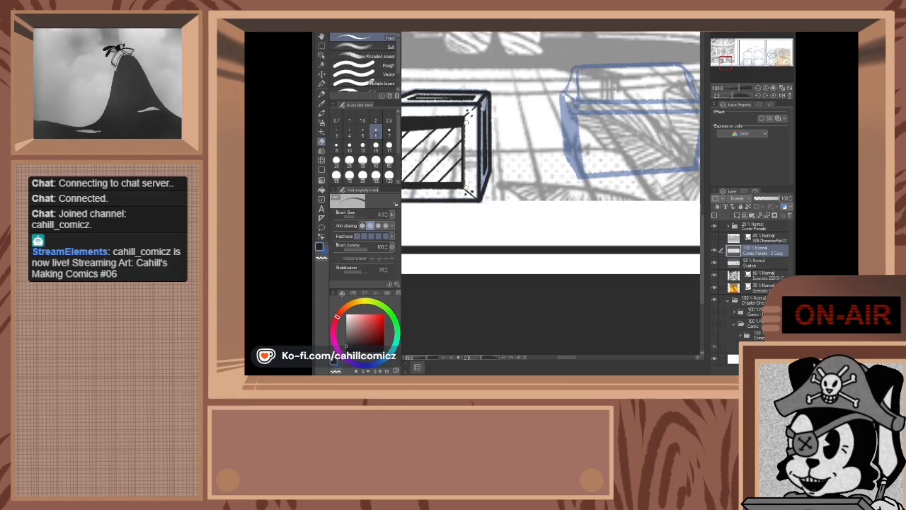
pyautogui.hotkey('ctrl', 'z')
# - Erase the stray ink along the outer left edge of the crate's black front frame
pyautogui.scroll(5, 467, 118)
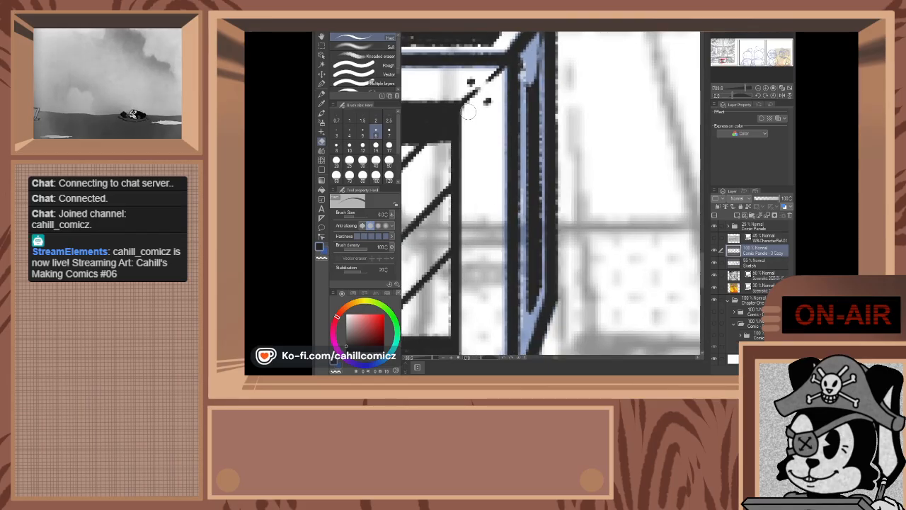
pyautogui.scroll(-5, 461, 141)
pyautogui.scroll(-3, 445, 123)
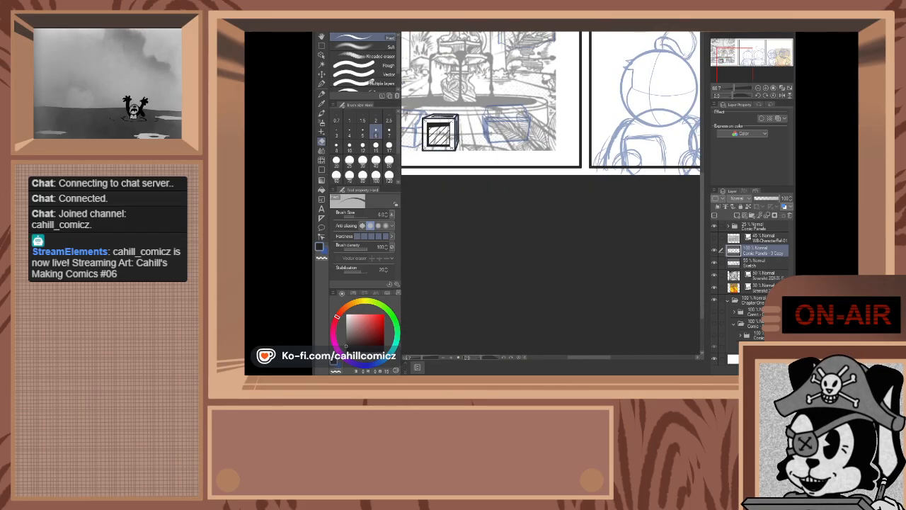
pyautogui.scroll(1, 445, 123)
pyautogui.scroll(5, 465, 102)
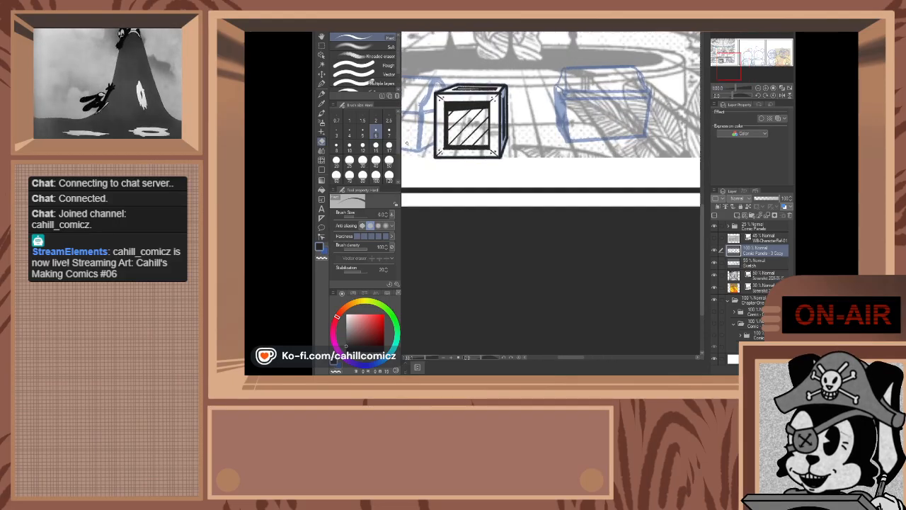
pyautogui.scroll(3, 468, 75)
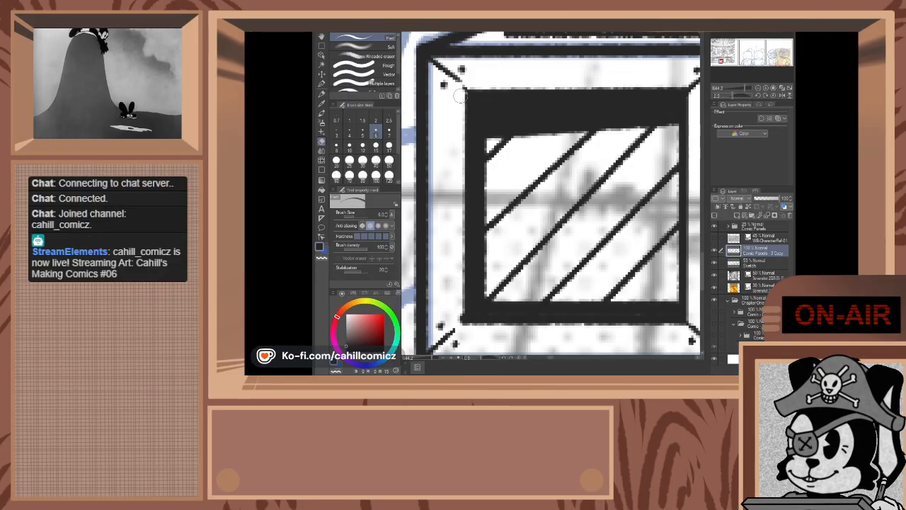
pyautogui.moveTo(460, 107); pyautogui.dragTo(456, 328)
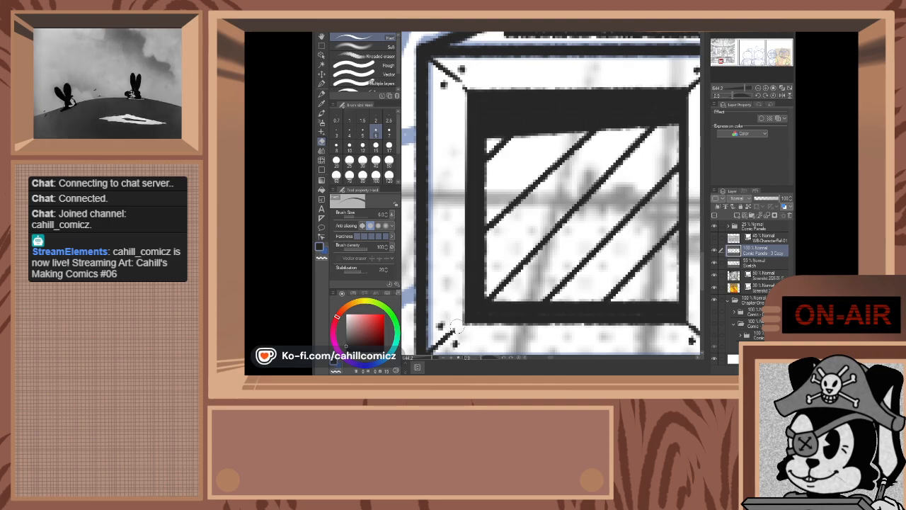
# - Ink short vertical wood-grain strokes on the crate's left front plank with the Textured pen at size 5
pyautogui.scroll(-2, 461, 327)
pyautogui.scroll(-5, 470, 322)
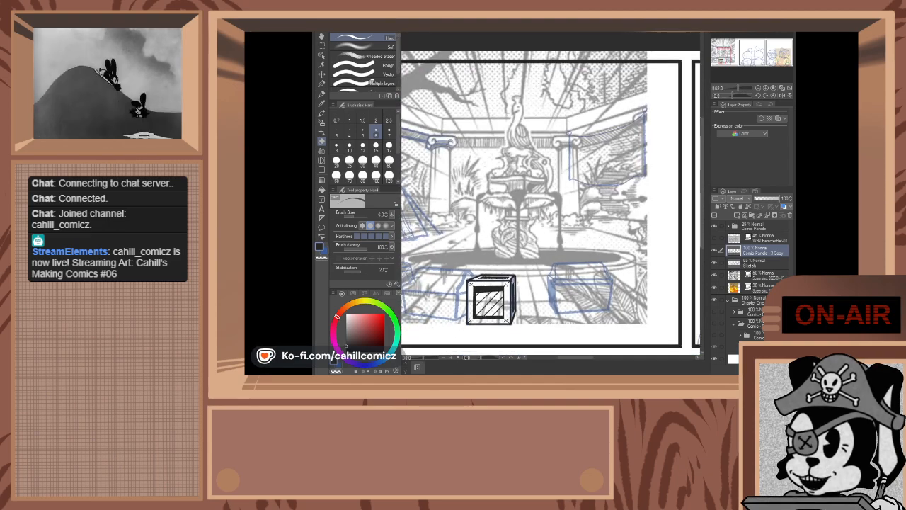
pyautogui.scroll(1, 465, 283)
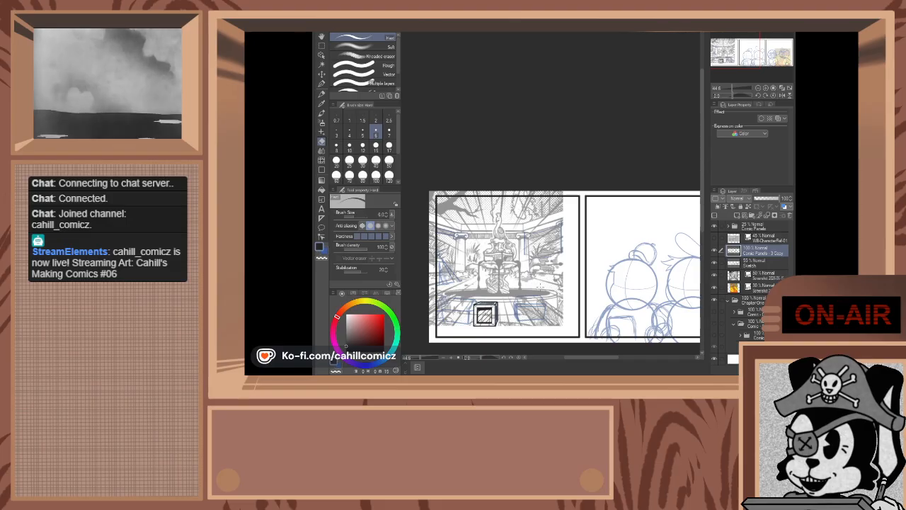
pyautogui.scroll(6, 485, 312)
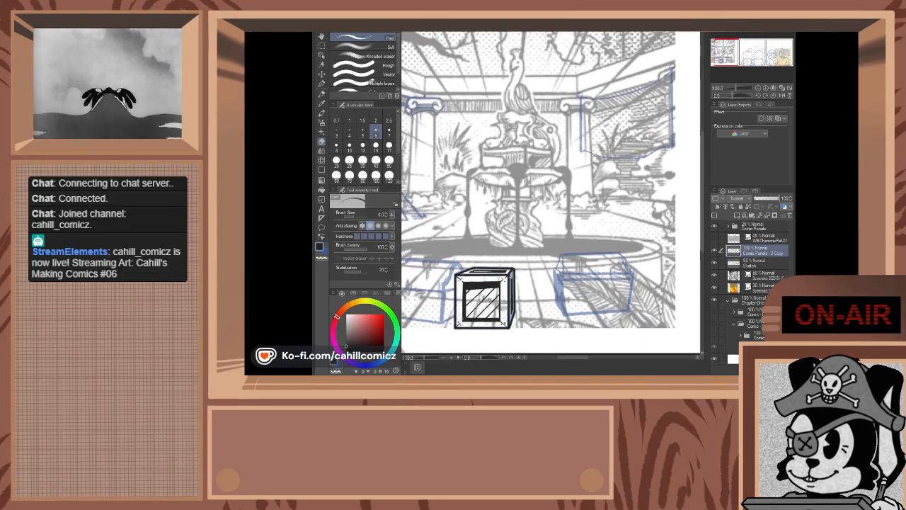
pyautogui.scroll(1, 485, 304)
pyautogui.press('p')
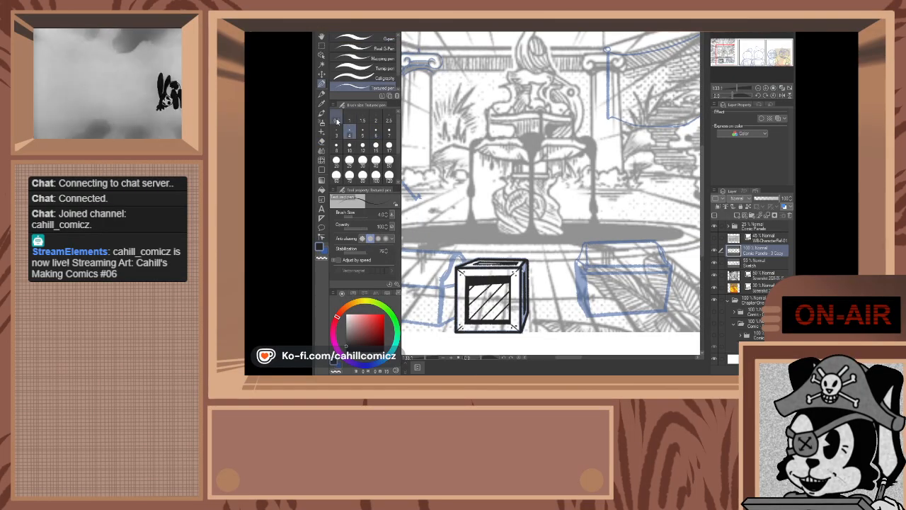
pyautogui.click(362, 129)
pyautogui.scroll(3, 453, 333)
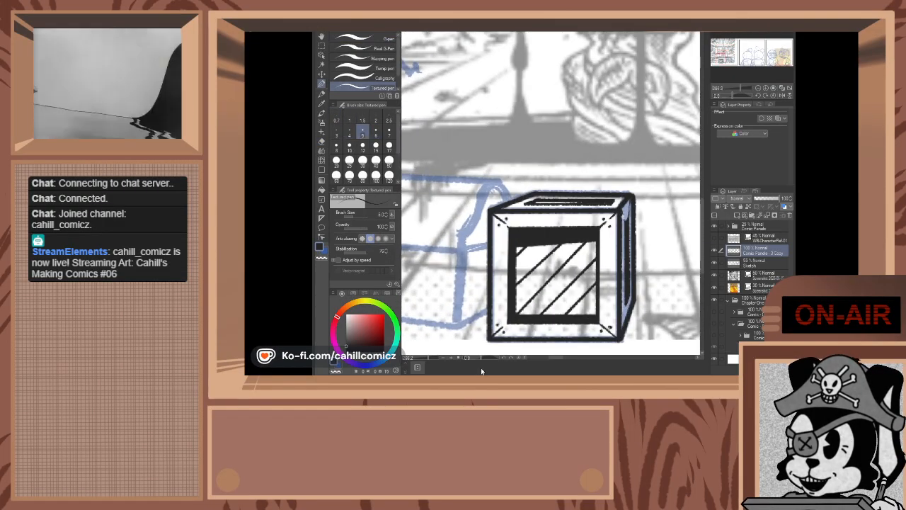
pyautogui.scroll(4, 523, 307)
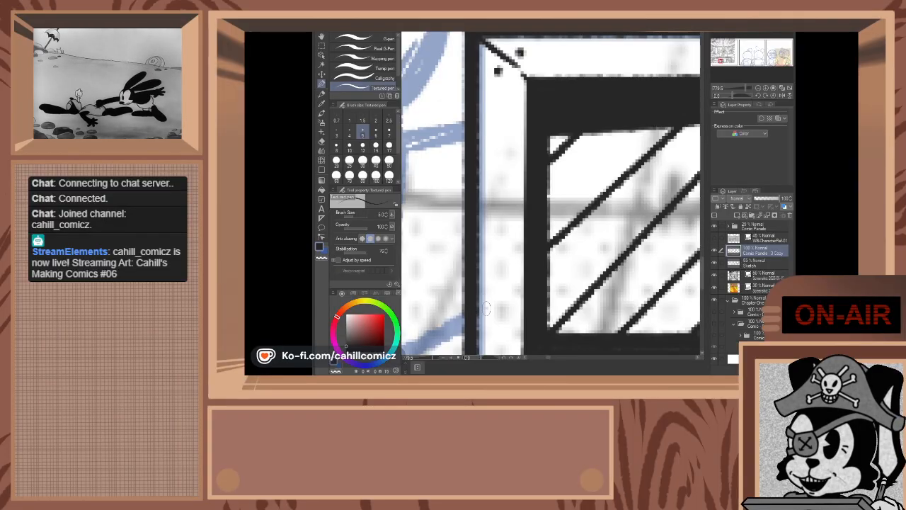
pyautogui.moveTo(486, 312); pyautogui.dragTo(488, 220)
pyautogui.hotkey('ctrl', 'z')
pyautogui.moveTo(486, 299); pyautogui.dragTo(489, 207)
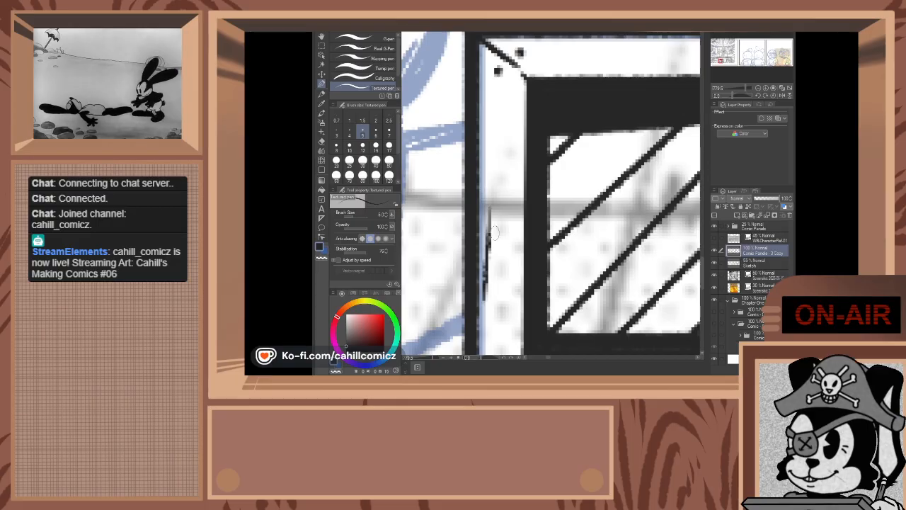
pyautogui.hotkey('ctrl', 'z')
pyautogui.moveTo(482, 308); pyautogui.dragTo(486, 212)
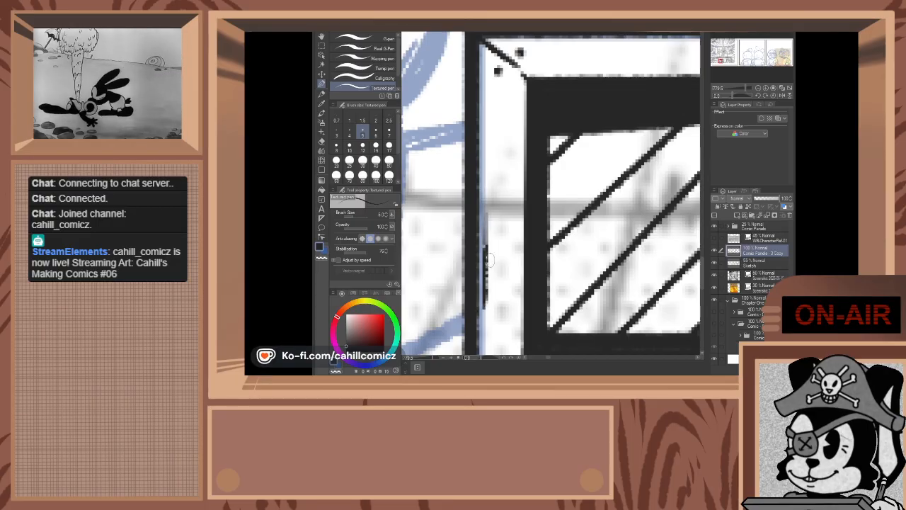
pyautogui.moveTo(494, 278); pyautogui.dragTo(494, 185)
pyautogui.moveTo(504, 236); pyautogui.dragTo(507, 140)
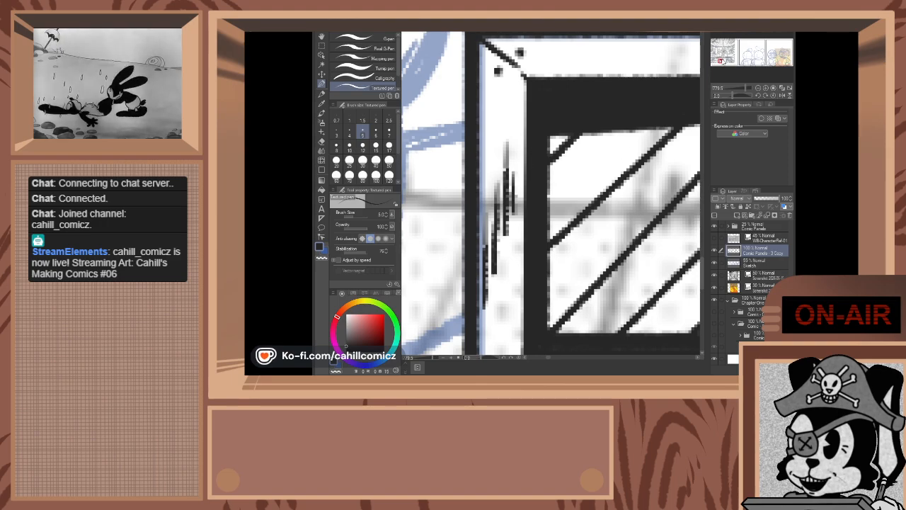
# - Erase the ragged ink below the black front frame of the crate with a straight Hard eraser stroke
pyautogui.moveTo(728, 60); pyautogui.dragTo(734, 62)
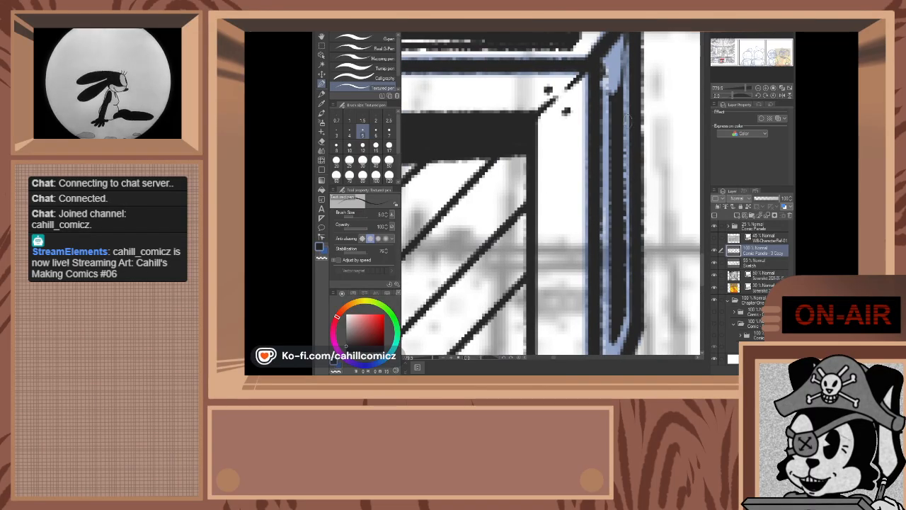
pyautogui.scroll(-5, 628, 121)
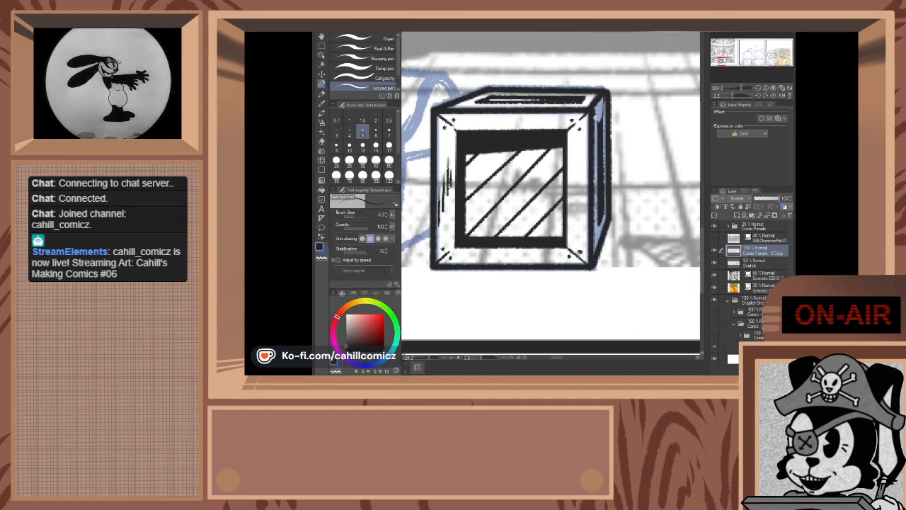
pyautogui.scroll(4, 558, 285)
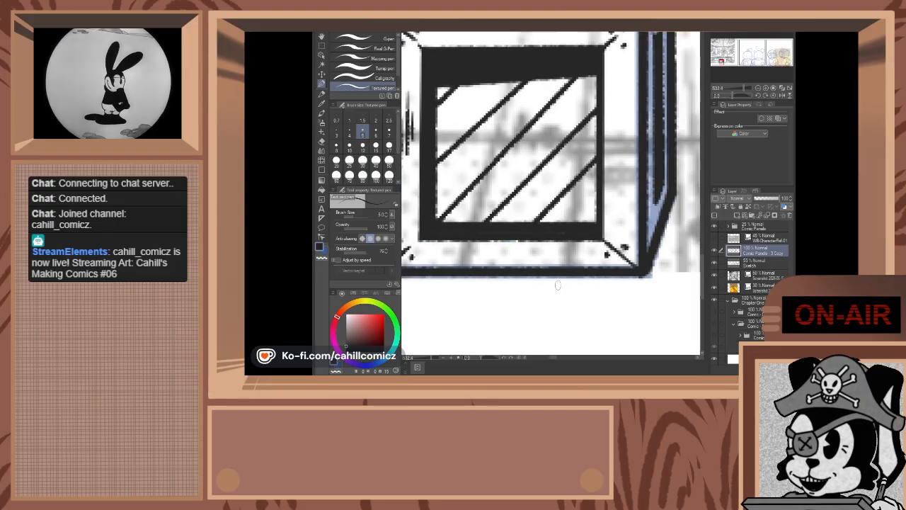
pyautogui.scroll(3, 503, 247)
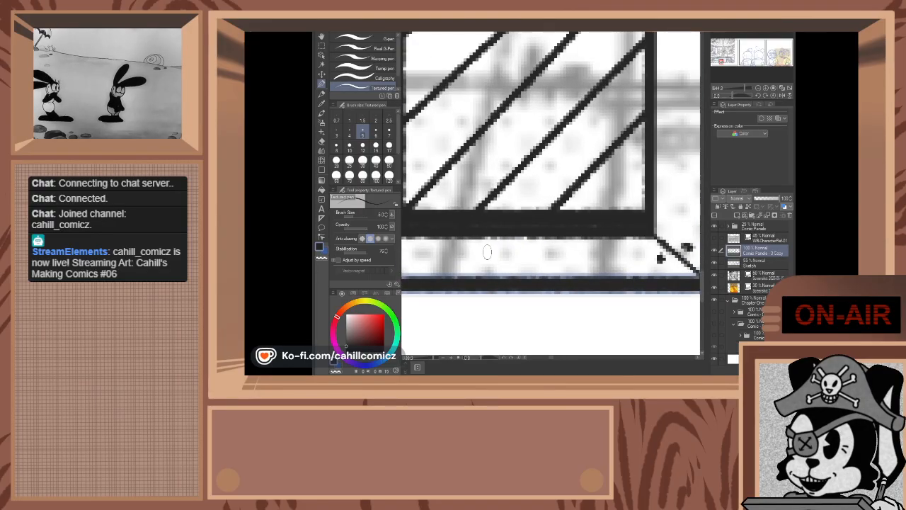
pyautogui.scroll(-2, 466, 244)
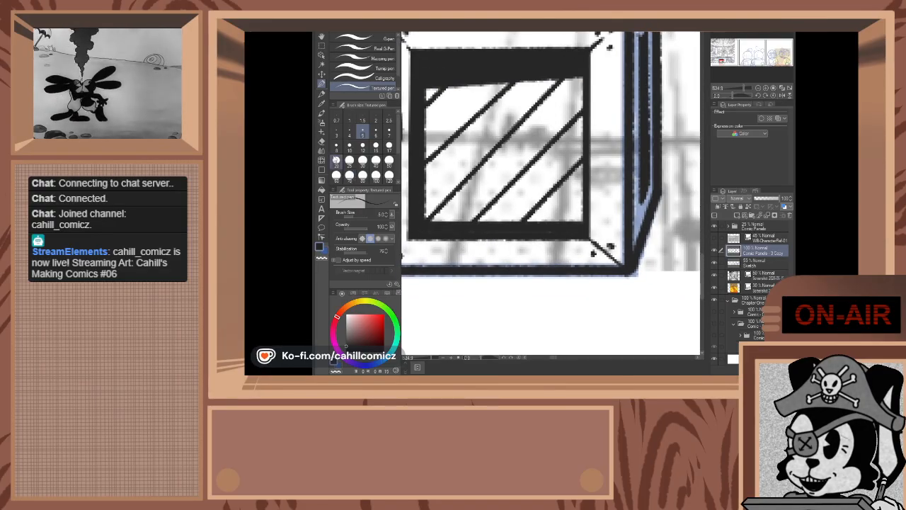
pyautogui.click(322, 142)
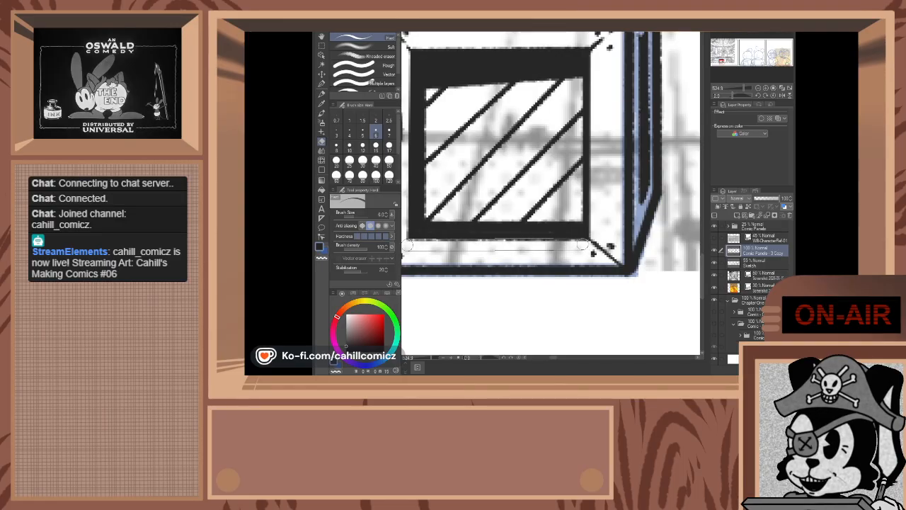
pyautogui.keyDown('shift'); pyautogui.click(583, 245); pyautogui.keyUp('shift')
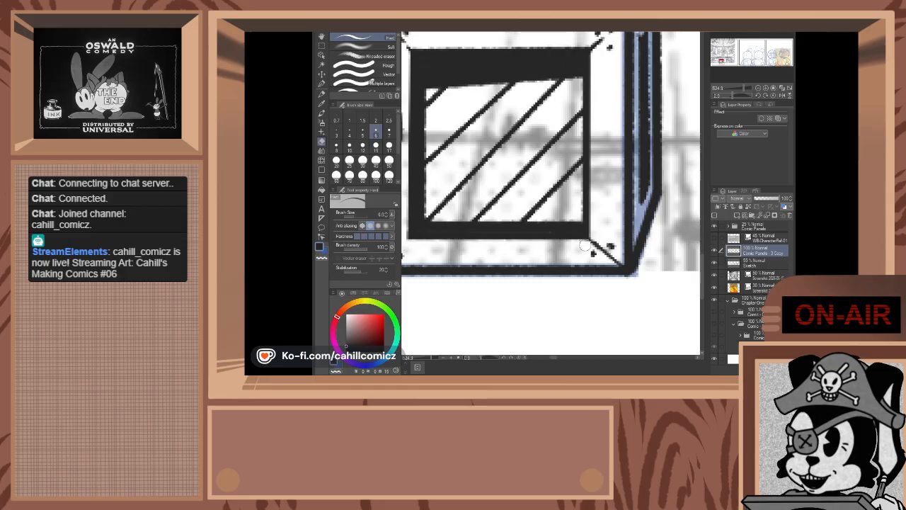
pyautogui.scroll(-2, 542, 253)
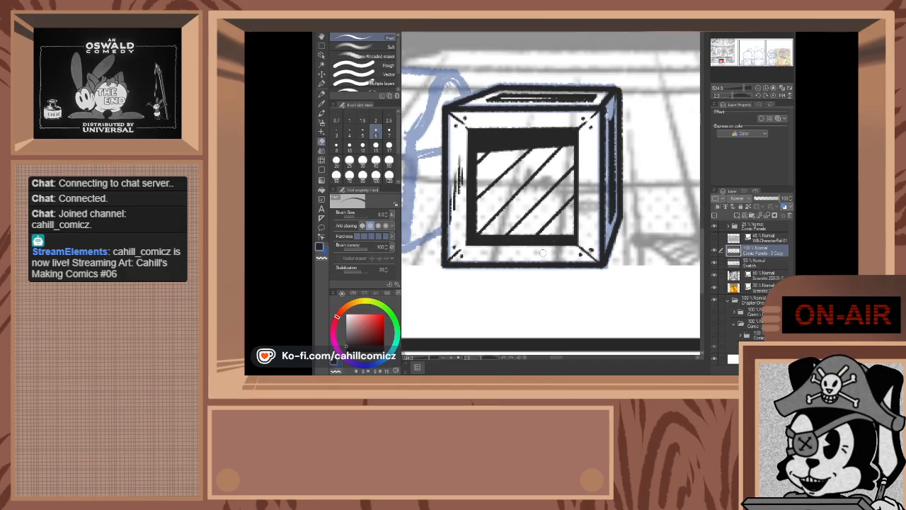
# - Ink a short horizontal wood-grain stroke low on the crate's bottom front plank with the Textured pen at size 5
pyautogui.click(323, 84)
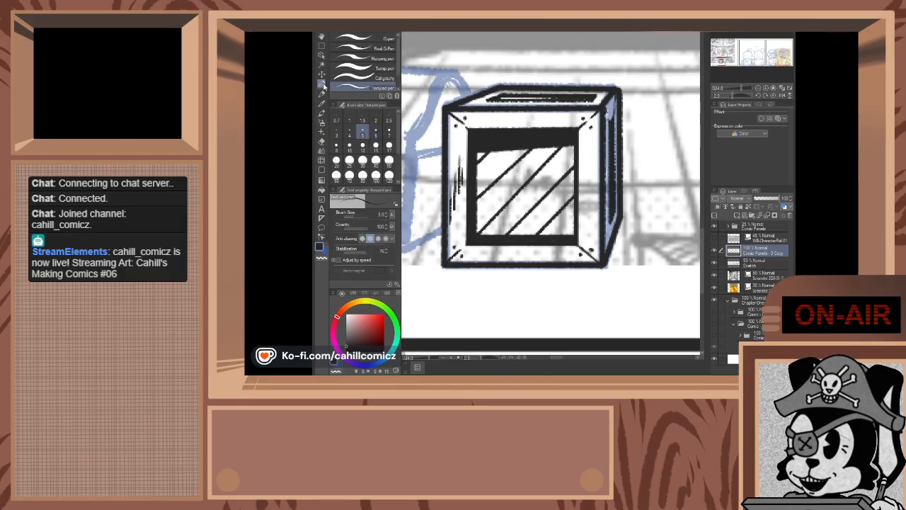
pyautogui.scroll(1, 467, 241)
pyautogui.scroll(6, 469, 241)
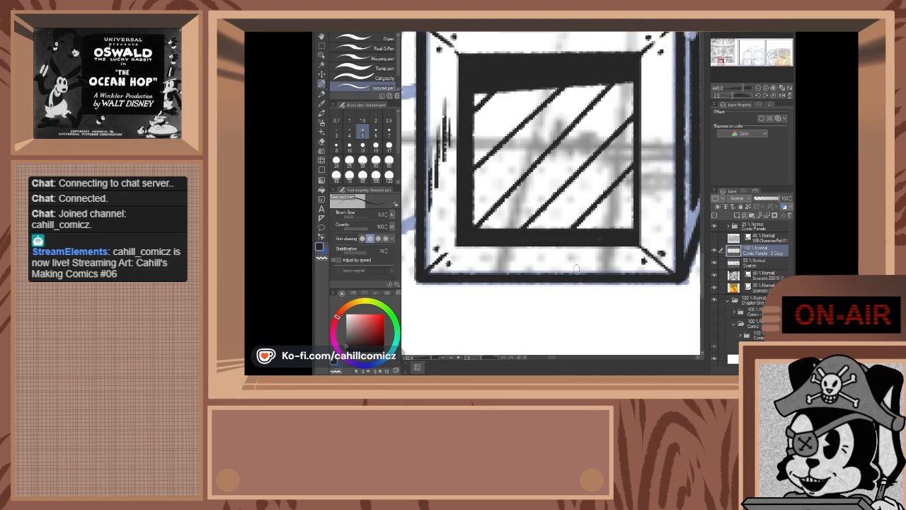
pyautogui.scroll(-5, 505, 267)
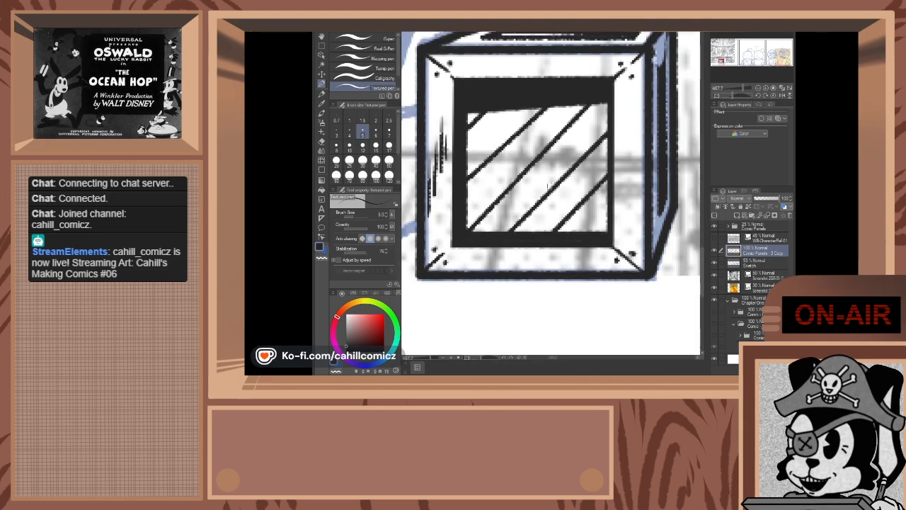
pyautogui.scroll(1, 565, 189)
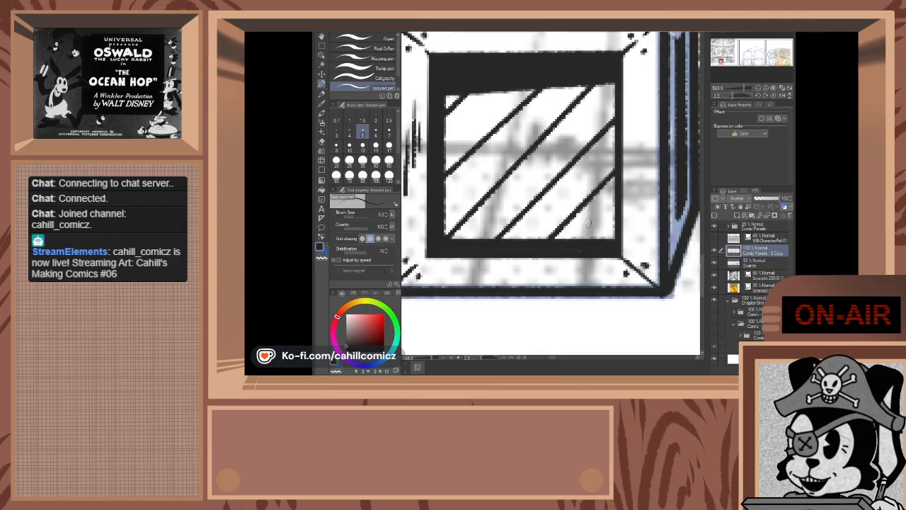
pyautogui.scroll(-3, 494, 295)
pyautogui.scroll(4, 494, 295)
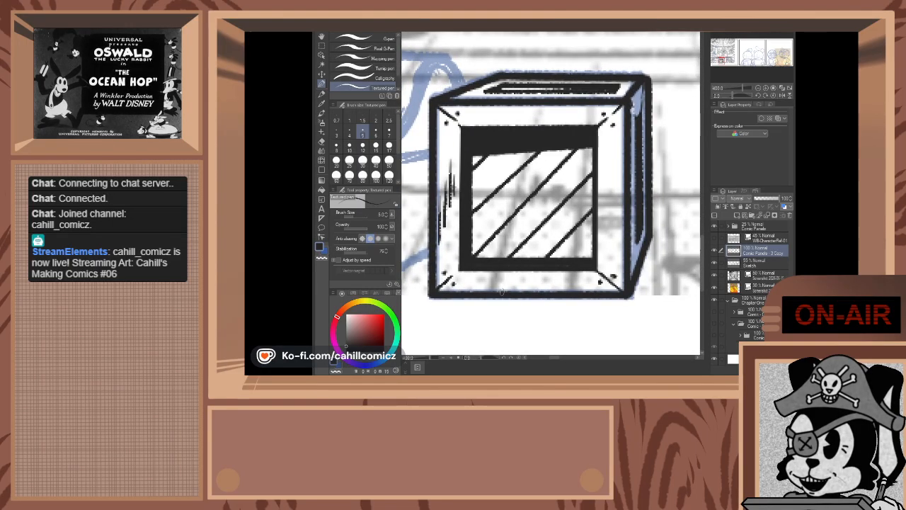
pyautogui.scroll(-2, 502, 281)
pyautogui.scroll(-1, 502, 281)
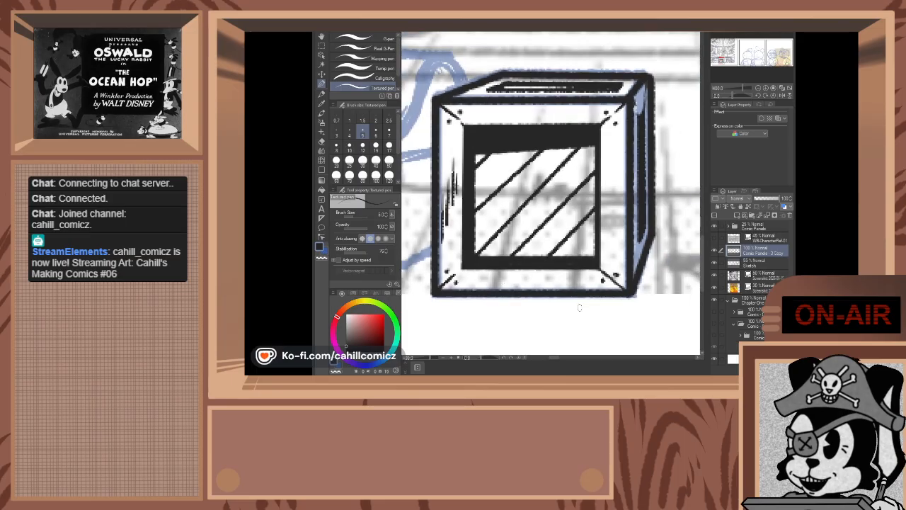
pyautogui.scroll(1, 576, 305)
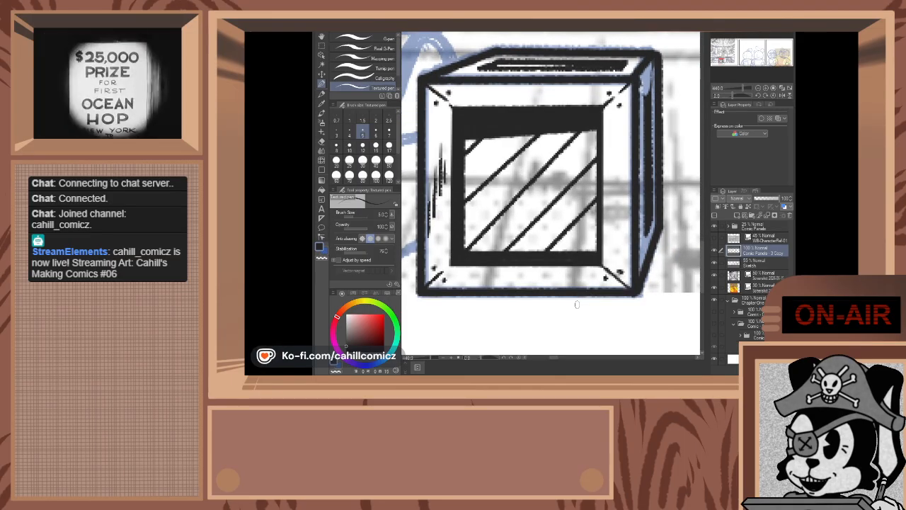
pyautogui.scroll(2, 576, 305)
pyautogui.scroll(-3, 438, 252)
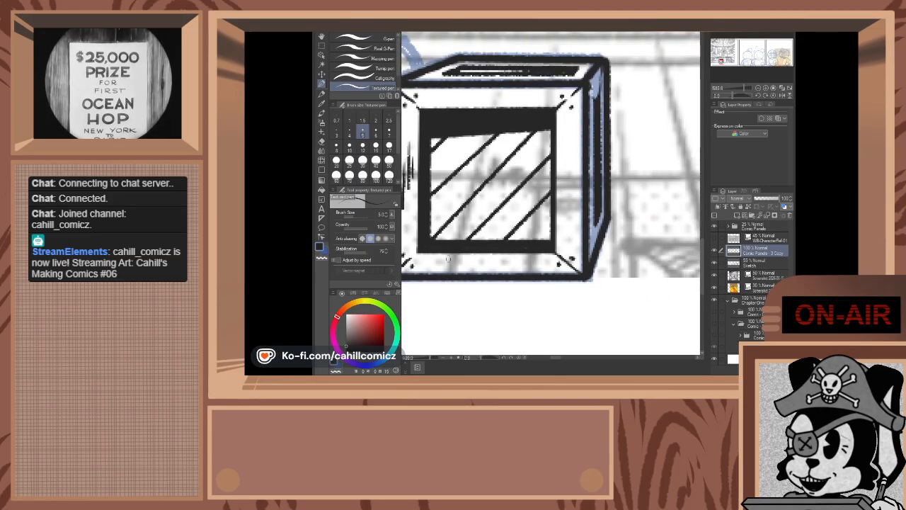
pyautogui.scroll(2, 450, 269)
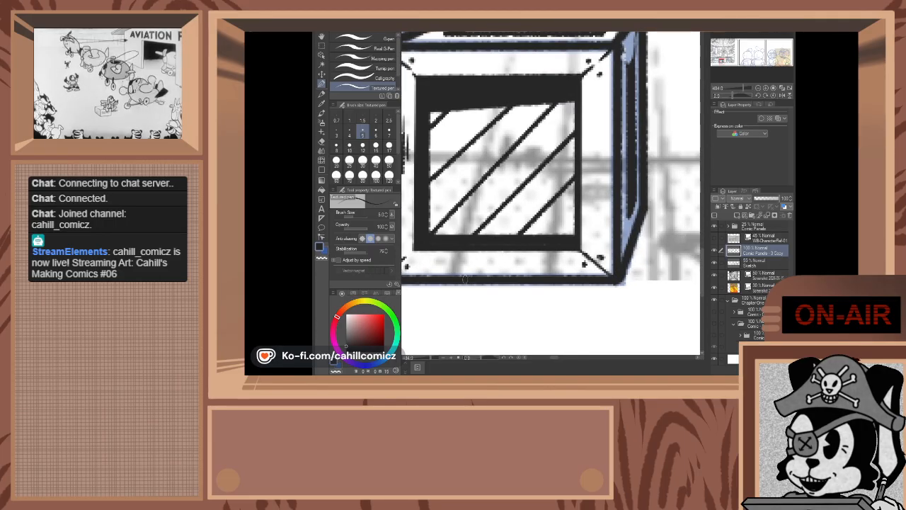
pyautogui.scroll(-4, 444, 249)
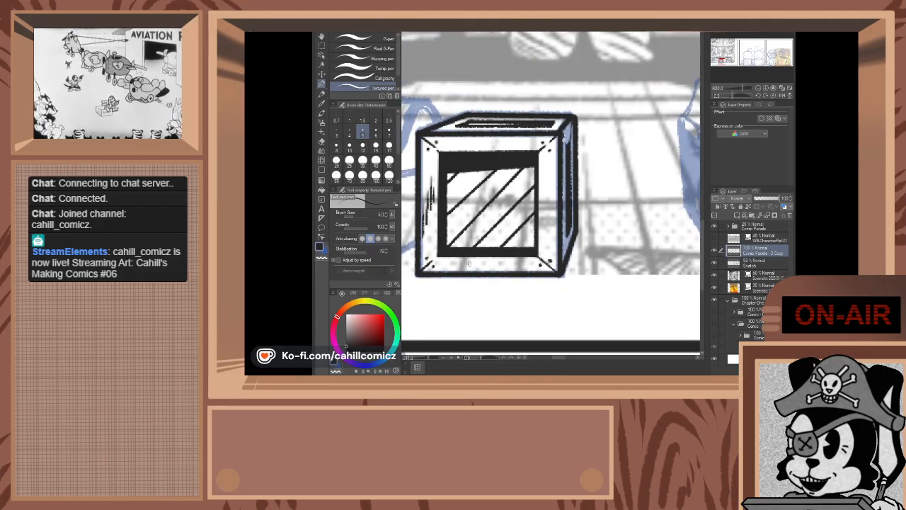
pyautogui.scroll(5, 468, 267)
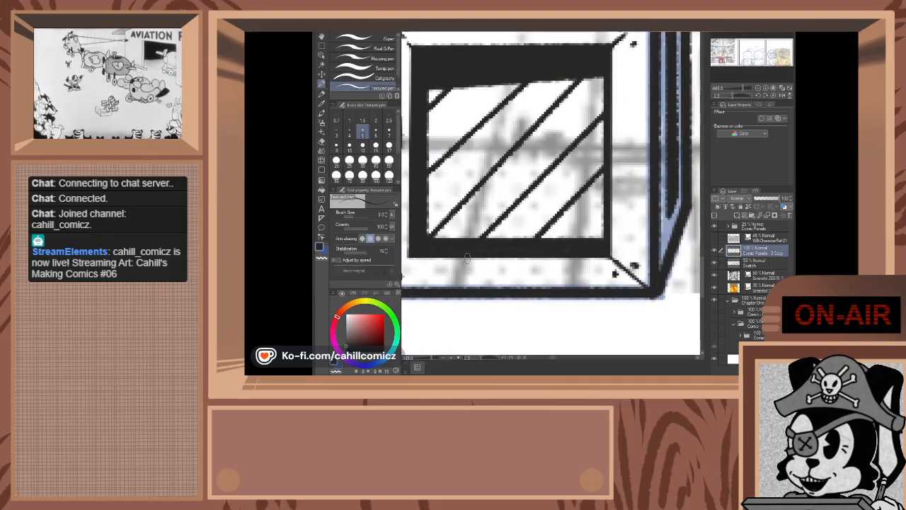
pyautogui.scroll(-5, 480, 275)
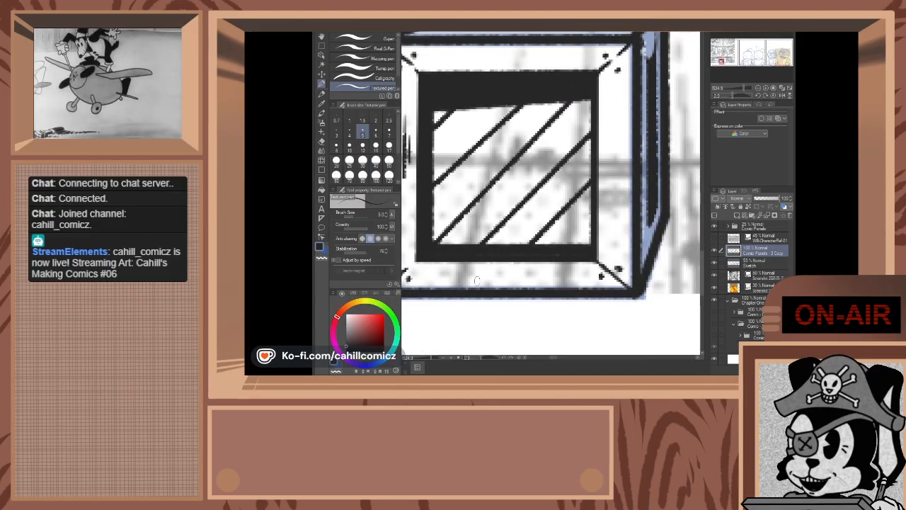
pyautogui.scroll(5, 485, 286)
pyautogui.scroll(2, 487, 285)
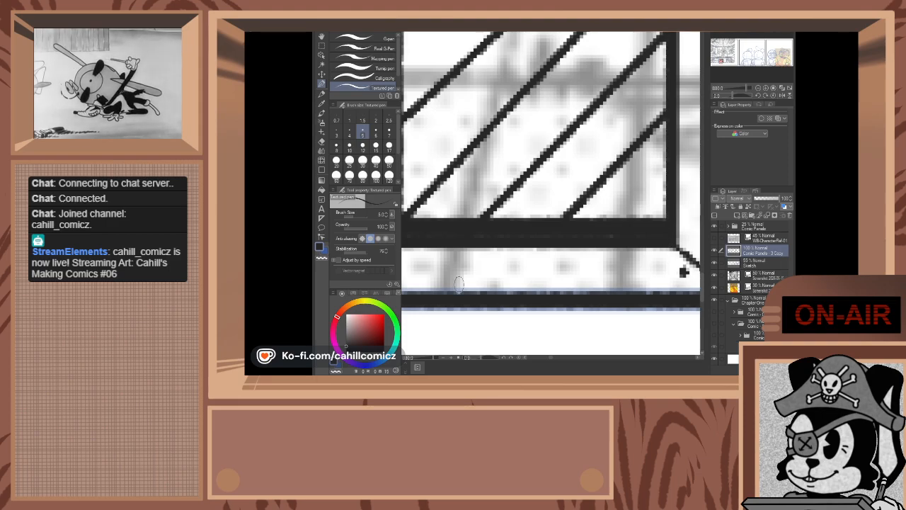
pyautogui.moveTo(457, 285); pyautogui.dragTo(521, 285)
pyautogui.hotkey('ctrl', 'z')
pyautogui.moveTo(457, 283); pyautogui.dragTo(539, 284)
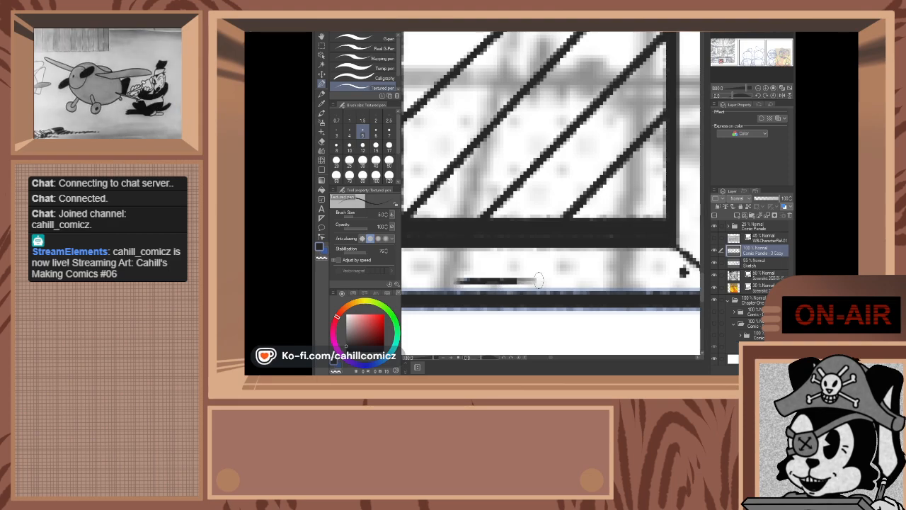
pyautogui.hotkey('ctrl', 'z')
pyautogui.moveTo(446, 285); pyautogui.dragTo(532, 286)
pyautogui.hotkey('ctrl', 'z')
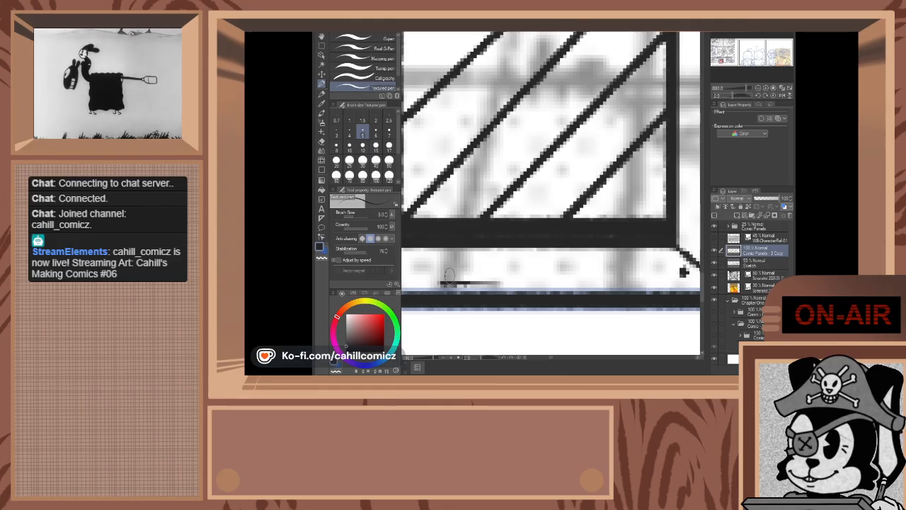
# - Ink more long horizontal wood-grain strokes on the crate's bottom front plank, staggered upward to the right toward the black frame
pyautogui.moveTo(450, 276); pyautogui.dragTo(555, 281)
pyautogui.hotkey('ctrl', 'z')
pyautogui.moveTo(456, 273); pyautogui.dragTo(568, 277)
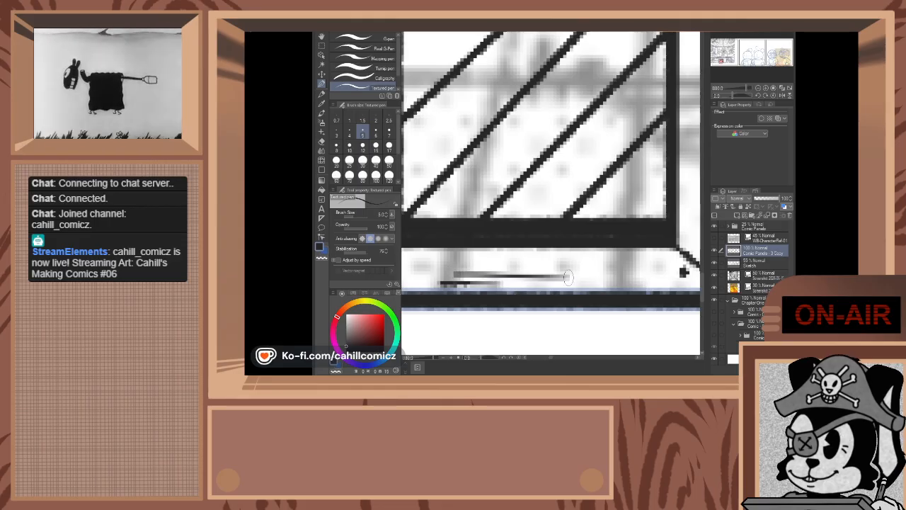
pyautogui.moveTo(462, 276); pyautogui.dragTo(571, 277)
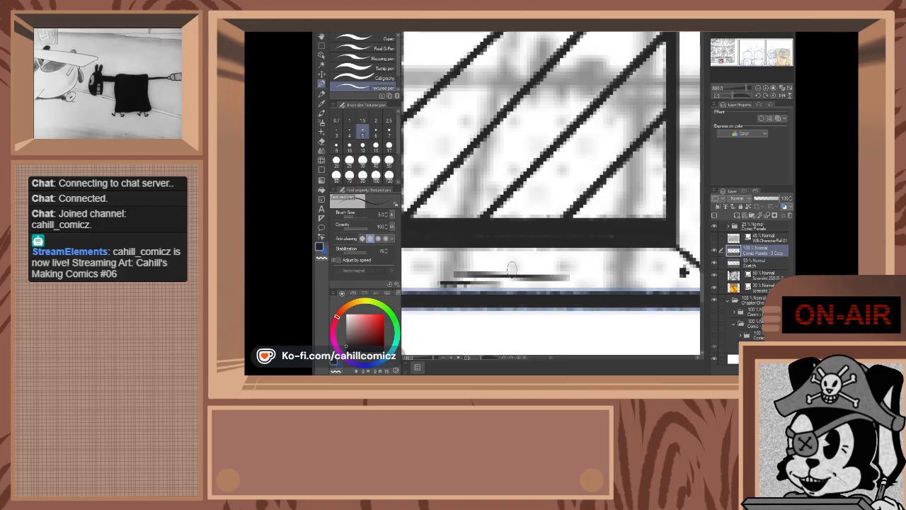
pyautogui.moveTo(486, 268); pyautogui.dragTo(616, 262)
pyautogui.moveTo(511, 256); pyautogui.dragTo(639, 256)
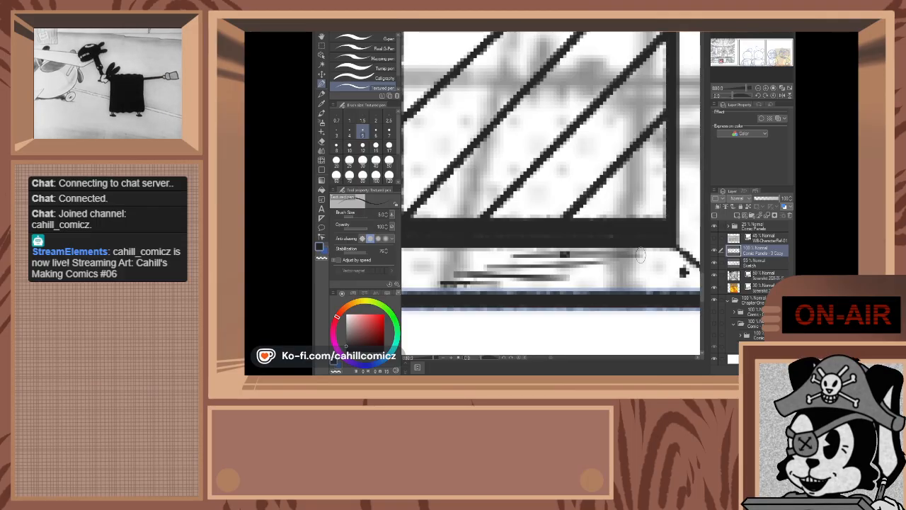
pyautogui.moveTo(515, 256); pyautogui.dragTo(614, 260)
pyautogui.hotkey('ctrl', 'z')
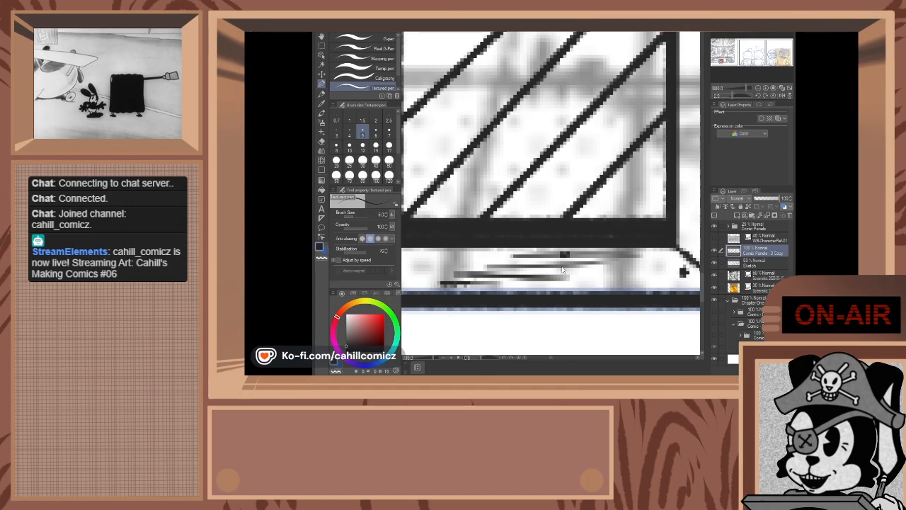
pyautogui.moveTo(528, 258); pyautogui.dragTo(620, 255)
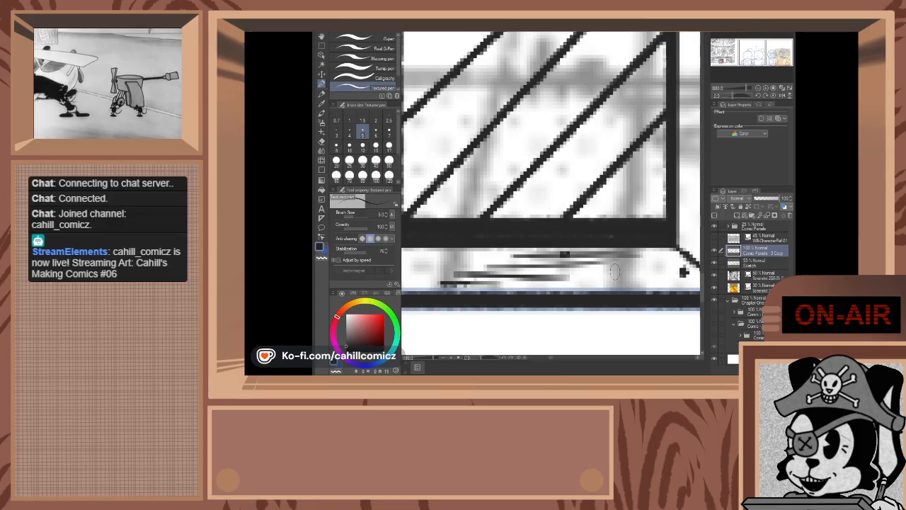
# - Ink short diagonal wood-grain strokes on the two lower-right slanted planks inside the crate's black front frame
pyautogui.moveTo(721, 63); pyautogui.dragTo(721, 62)
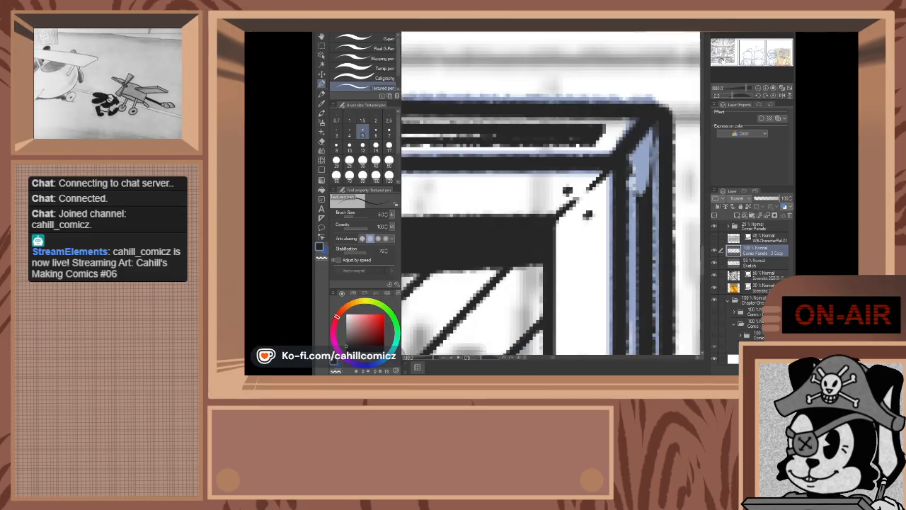
pyautogui.scroll(-10, 520, 205)
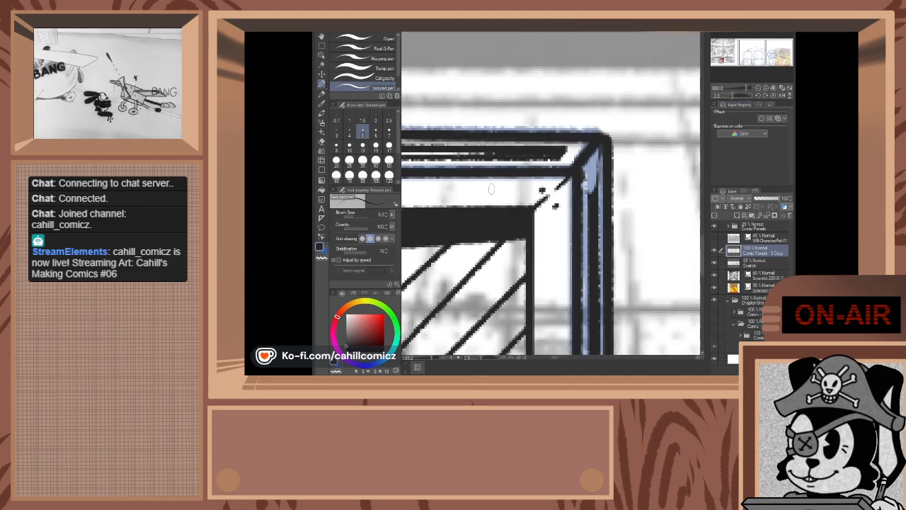
pyautogui.scroll(1, 520, 205)
pyautogui.scroll(5, 467, 269)
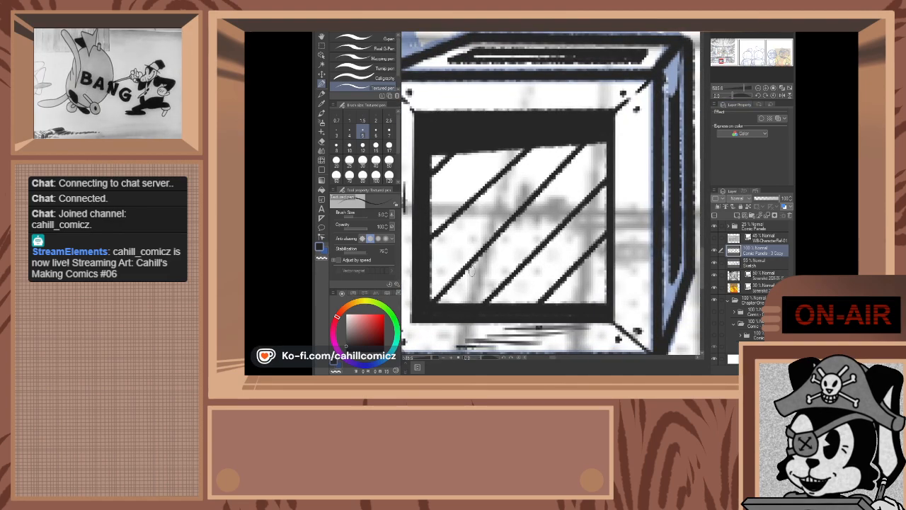
pyautogui.scroll(1, 473, 269)
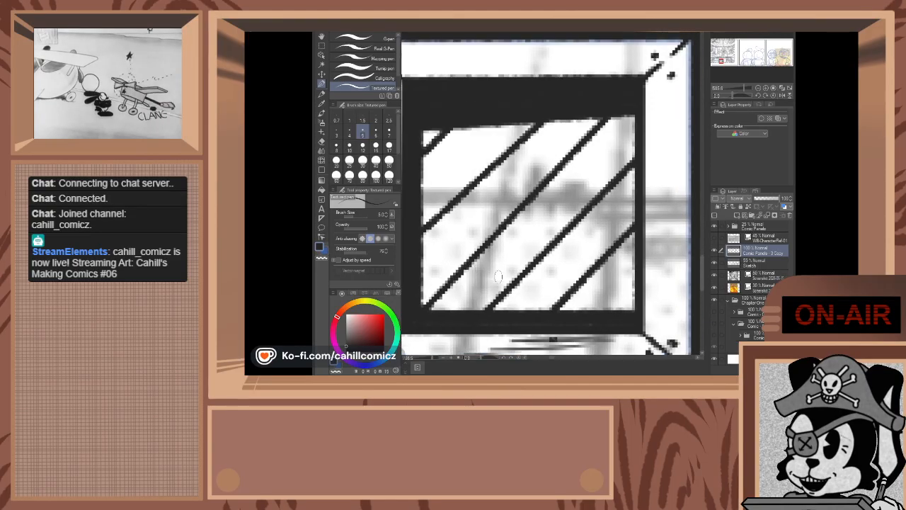
pyautogui.scroll(2, 535, 308)
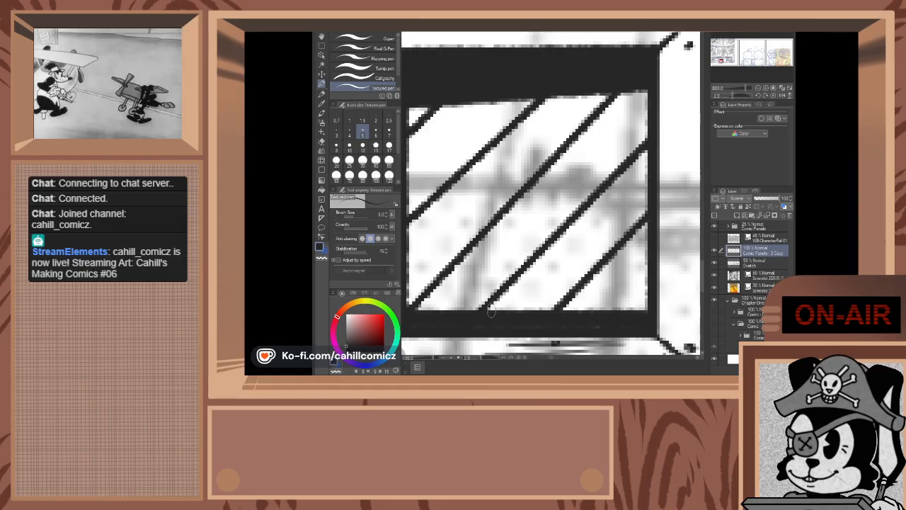
pyautogui.moveTo(498, 306); pyautogui.dragTo(572, 235)
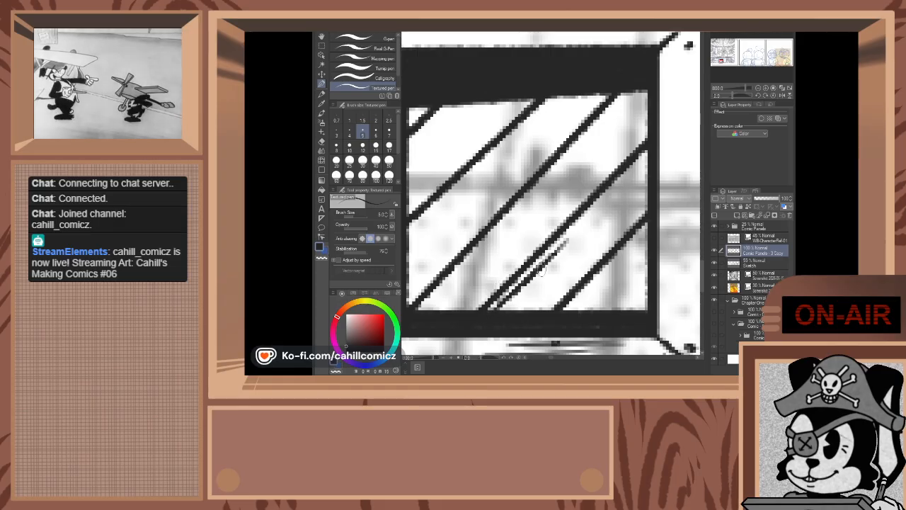
pyautogui.moveTo(541, 270)
pyautogui.mouseDown()
pyautogui.moveTo(595, 225)
pyautogui.moveTo(561, 268)
pyautogui.moveTo(613, 214)
pyautogui.mouseUp()
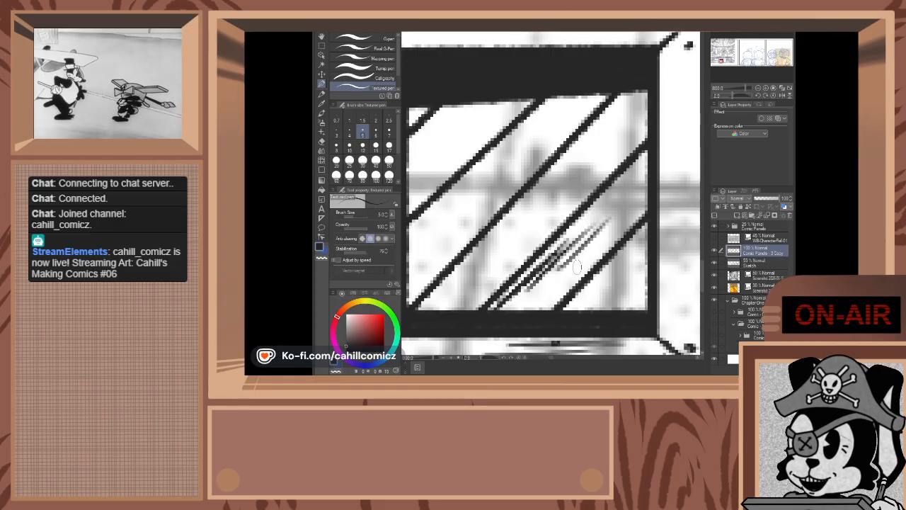
pyautogui.moveTo(577, 266); pyautogui.dragTo(607, 228)
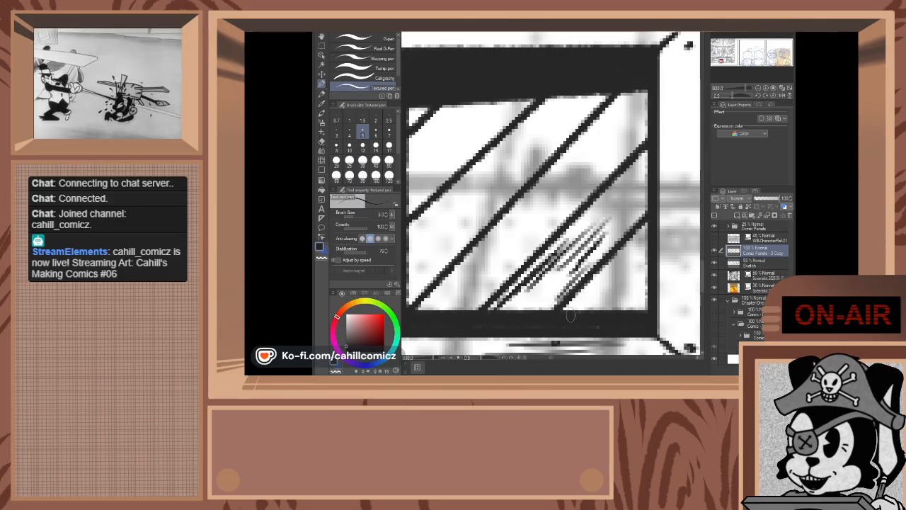
pyautogui.moveTo(575, 306); pyautogui.dragTo(623, 265)
pyautogui.moveTo(601, 296); pyautogui.dragTo(645, 258)
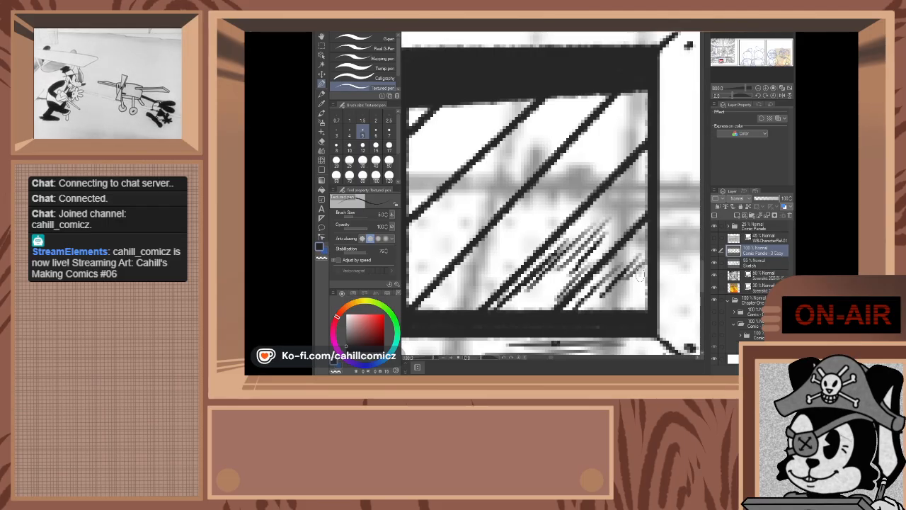
# - Ink a cluster of diagonal wood-grain strokes on the upper part of the crate's middle slanted plank, below its upper dividing line
pyautogui.moveTo(487, 242); pyautogui.dragTo(570, 168)
pyautogui.hotkey('ctrl', 'z')
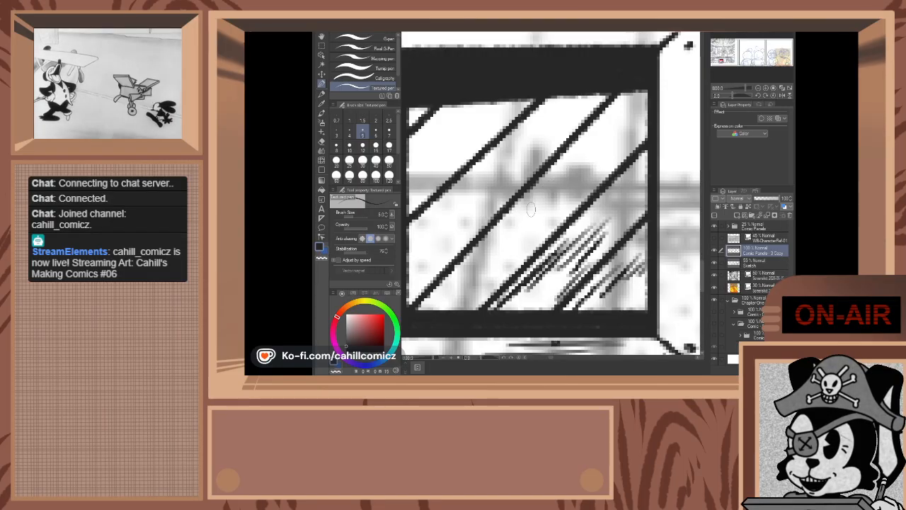
pyautogui.moveTo(502, 230); pyautogui.dragTo(587, 137)
pyautogui.moveTo(549, 191); pyautogui.dragTo(603, 134)
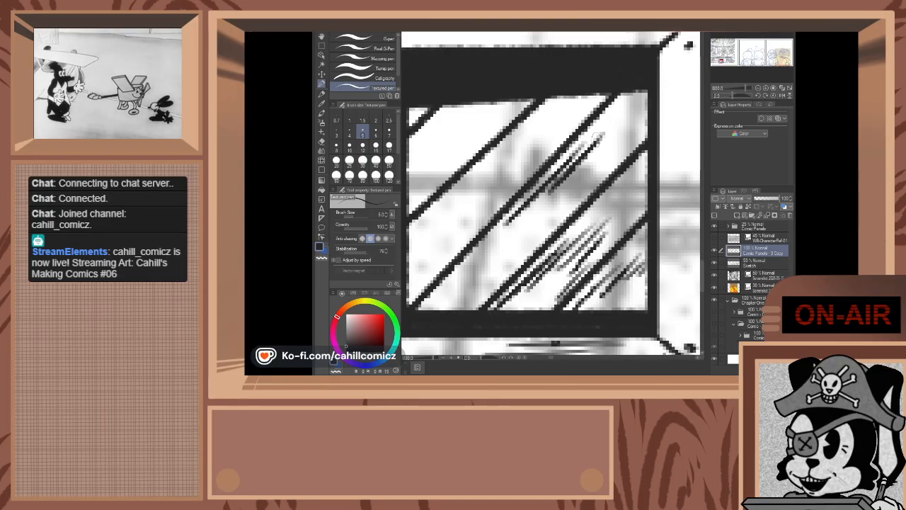
pyautogui.moveTo(582, 177); pyautogui.dragTo(622, 125)
pyautogui.moveTo(583, 188); pyautogui.dragTo(618, 144)
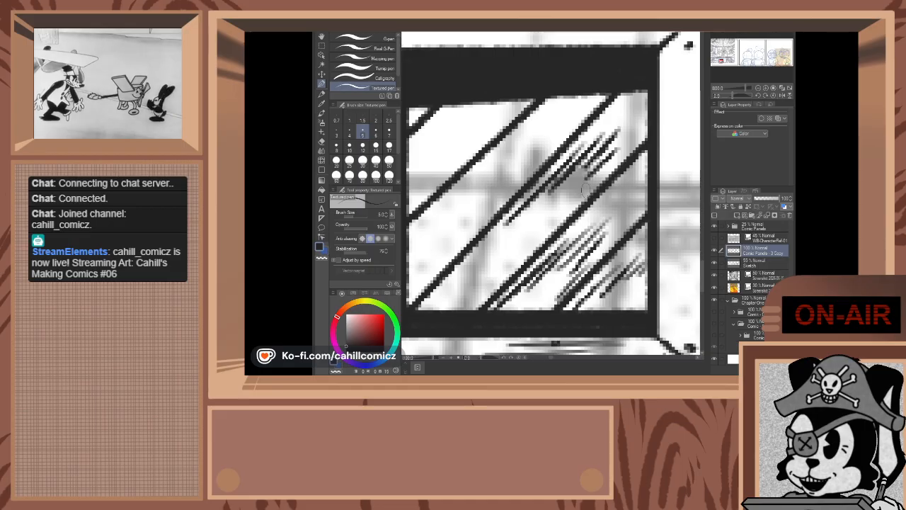
pyautogui.moveTo(575, 203); pyautogui.dragTo(619, 156)
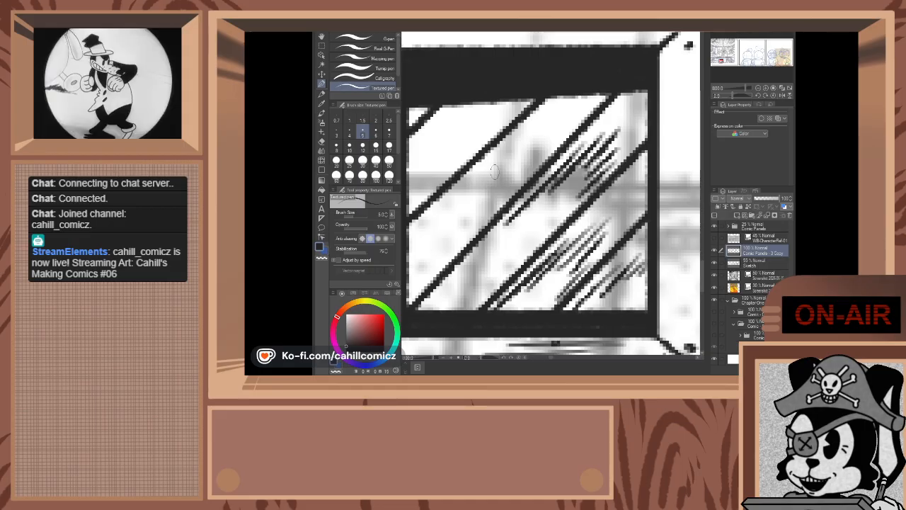
# - Ink a cluster of diagonal wood-grain strokes at the upper end of the slanted plank just above the crate's middle plank
pyautogui.moveTo(488, 162); pyautogui.dragTo(550, 103)
pyautogui.hotkey('ctrl', 'z')
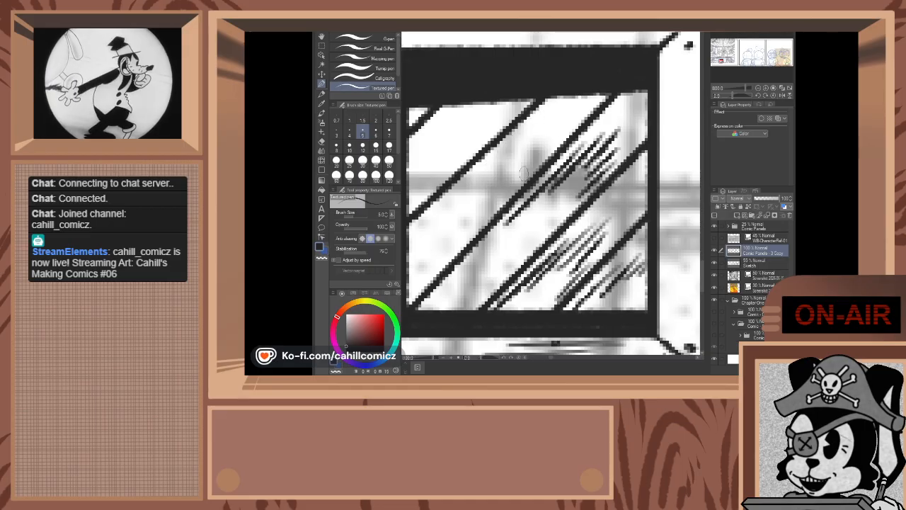
pyautogui.moveTo(518, 180); pyautogui.dragTo(578, 121)
pyautogui.hotkey('ctrl', 'z')
pyautogui.moveTo(521, 178); pyautogui.dragTo(598, 83)
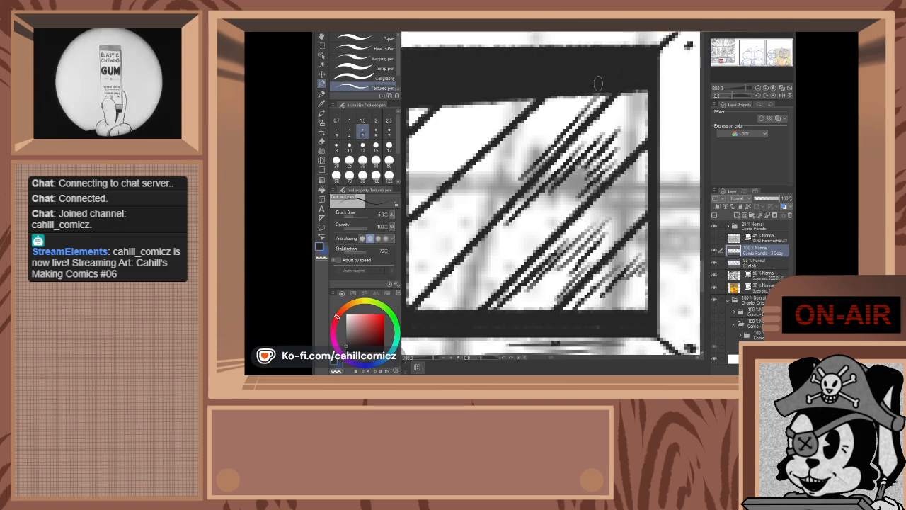
pyautogui.moveTo(526, 154); pyautogui.dragTo(580, 95)
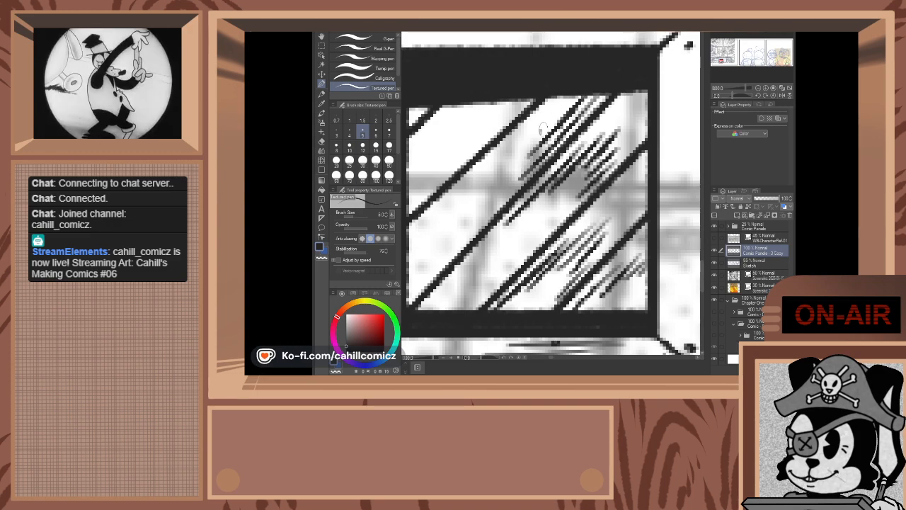
pyautogui.moveTo(539, 135); pyautogui.dragTo(586, 80)
pyautogui.moveTo(538, 123)
pyautogui.mouseDown()
pyautogui.moveTo(574, 87)
pyautogui.moveTo(564, 91)
pyautogui.mouseUp()
pyautogui.hotkey('ctrl', 'z')
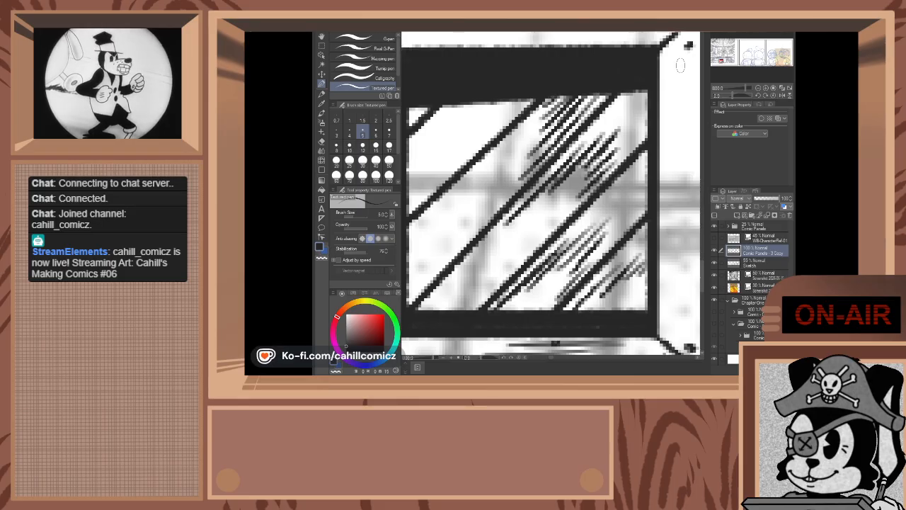
# - Ink short diagonal wood-grain strokes on the two upper-left slanted planks, beside the corner of the crate's black front frame
pyautogui.moveTo(723, 64)
pyautogui.mouseDown()
pyautogui.moveTo(729, 69)
pyautogui.moveTo(719, 64)
pyautogui.mouseUp()
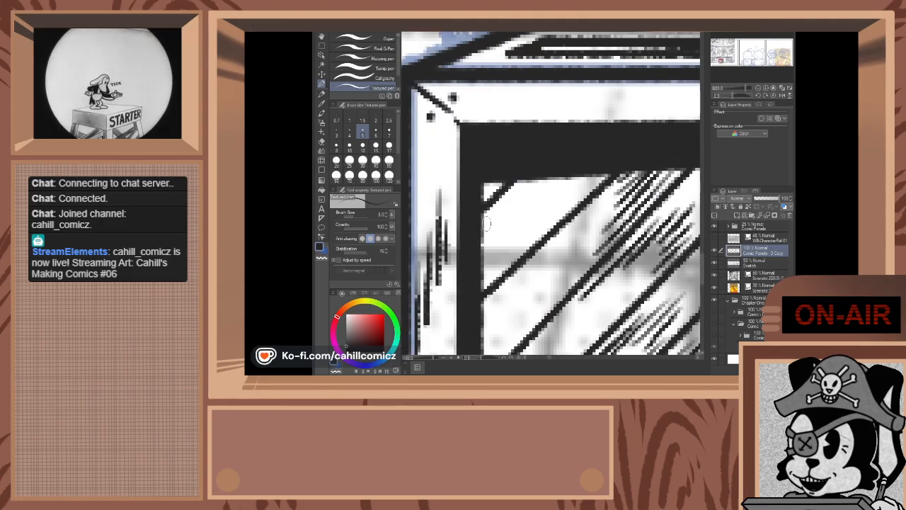
pyautogui.moveTo(504, 204); pyautogui.dragTo(548, 169)
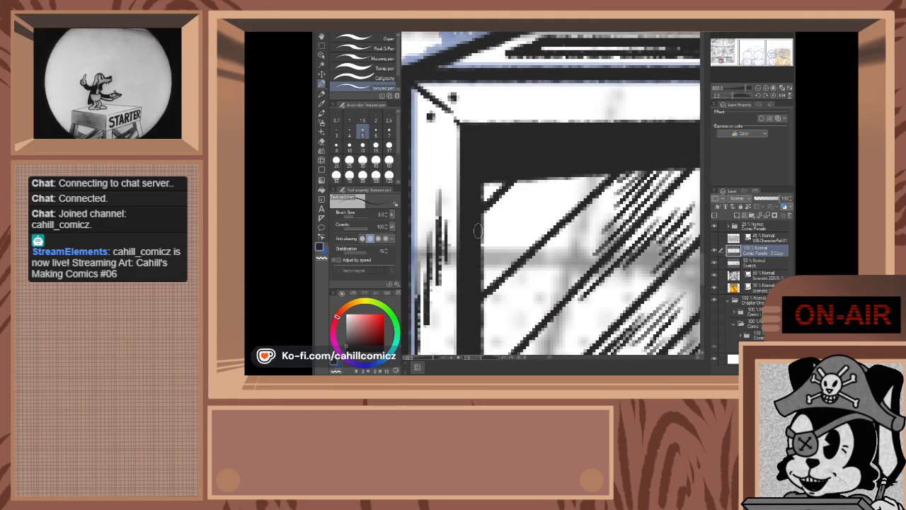
pyautogui.moveTo(533, 190); pyautogui.dragTo(480, 245)
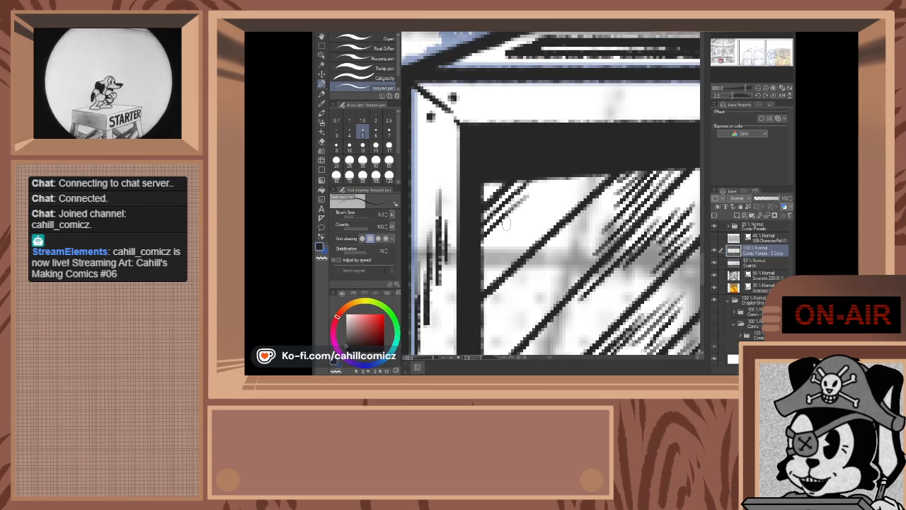
pyautogui.moveTo(516, 215); pyautogui.dragTo(488, 243)
pyautogui.moveTo(491, 241); pyautogui.dragTo(486, 259)
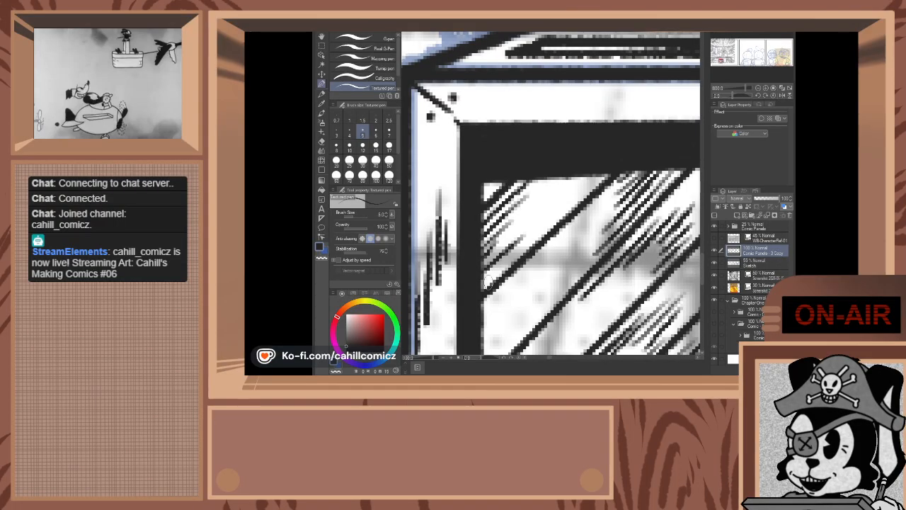
# - Ink an oval wood knot with short grain marks on the lower part of the slanted plank just above the middle one
pyautogui.moveTo(511, 317); pyautogui.dragTo(530, 297)
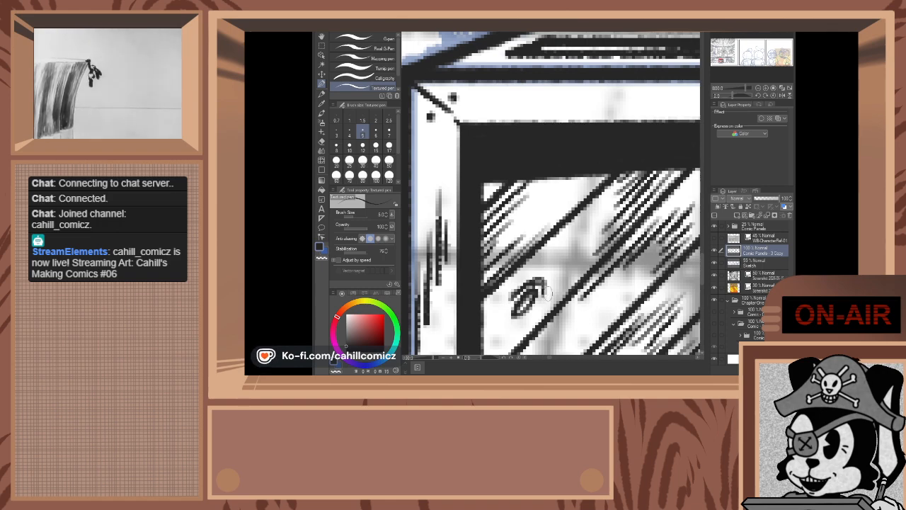
pyautogui.moveTo(542, 290); pyautogui.dragTo(563, 282)
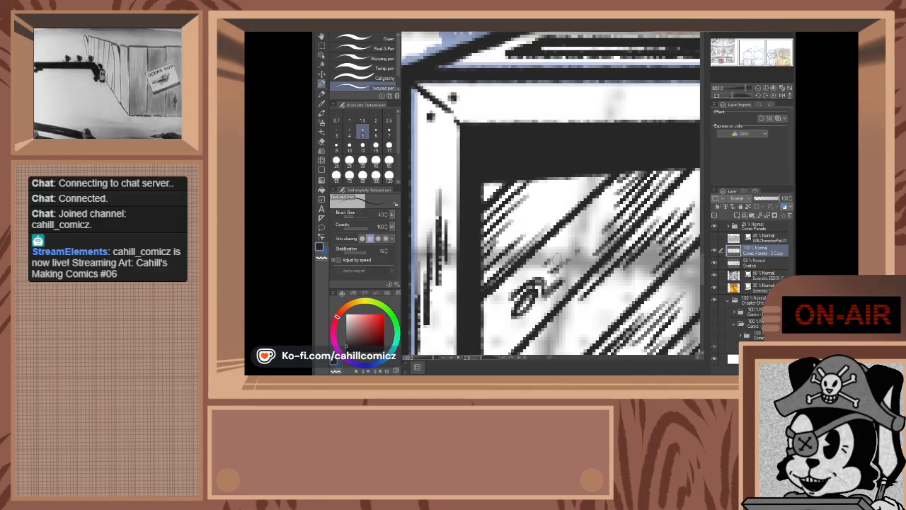
pyautogui.scroll(-8, 555, 262)
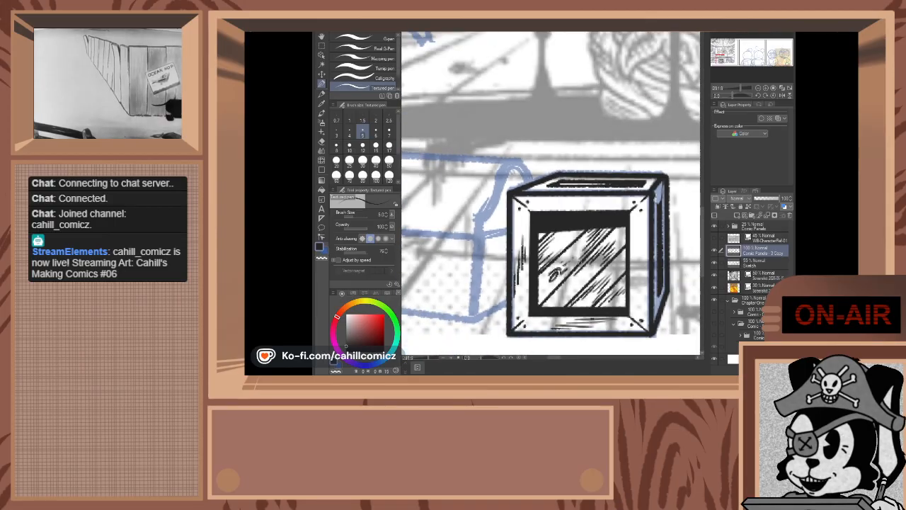
pyautogui.scroll(-3, 567, 212)
pyautogui.scroll(5, 567, 262)
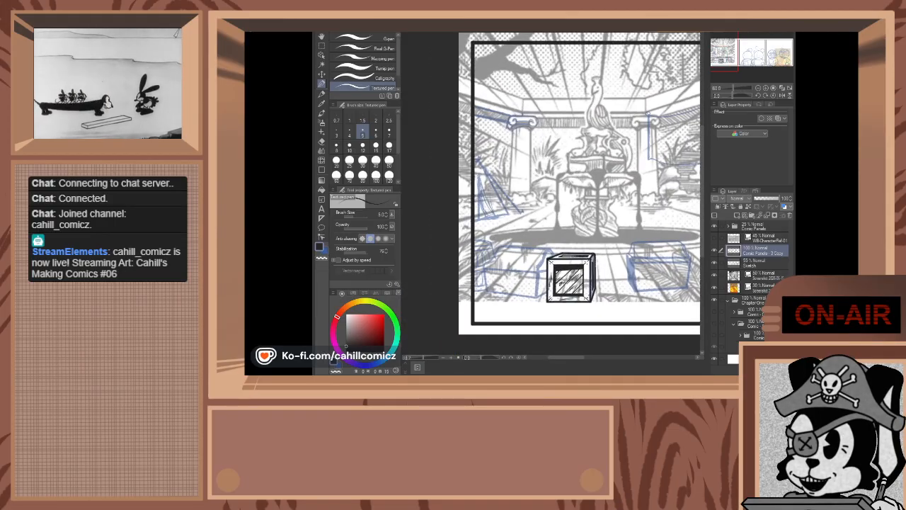
pyautogui.scroll(-2, 556, 255)
pyautogui.scroll(1, 556, 255)
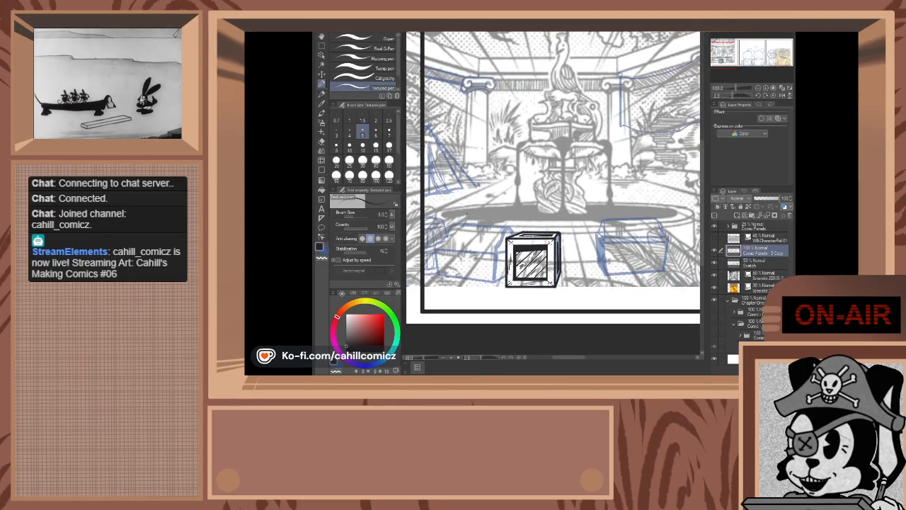
# - With the Textured pen at size 6, ink the straight edges and curved lid profile of the chest's end beside the crate
pyautogui.click(376, 133)
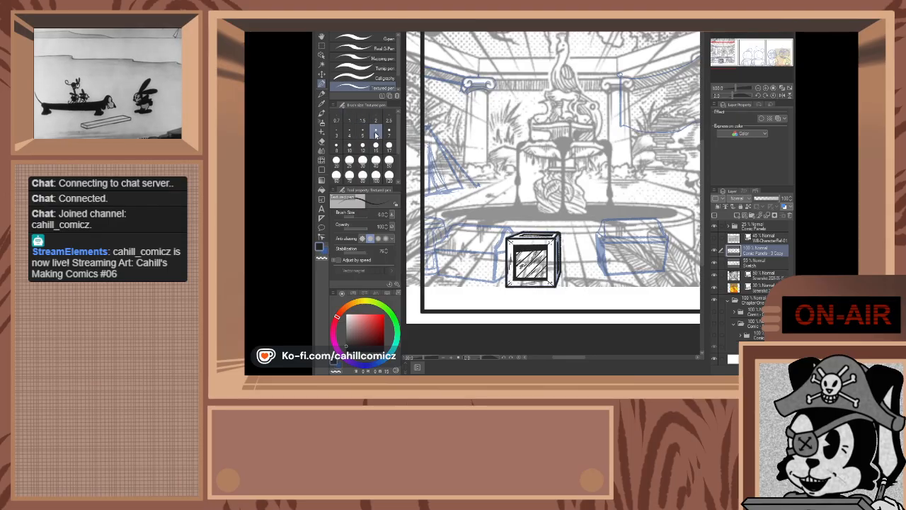
pyautogui.scroll(5, 506, 296)
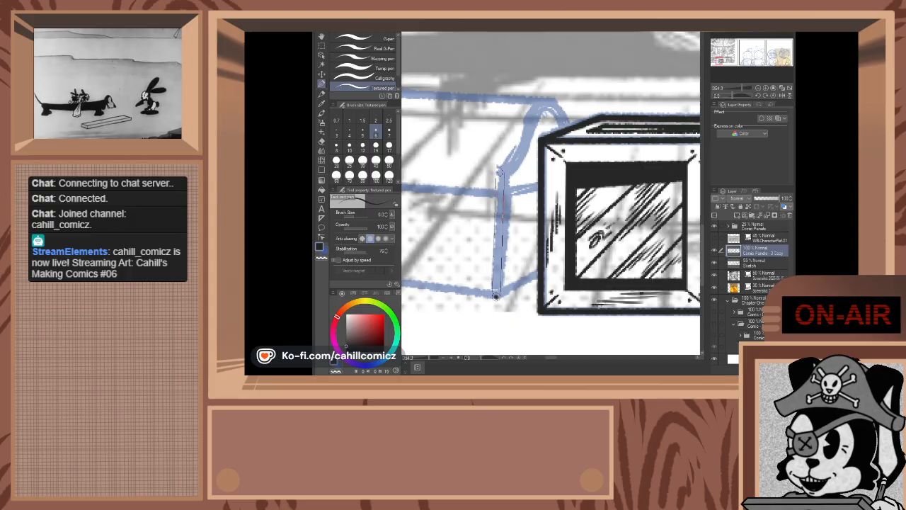
pyautogui.keyDown('shift'); pyautogui.click(499, 171); pyautogui.keyUp('shift')
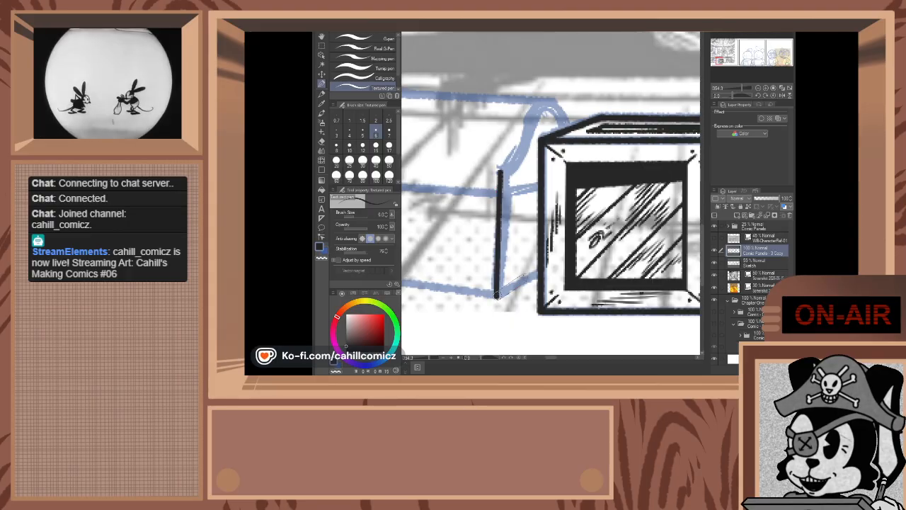
pyautogui.keyDown('shift'); pyautogui.click(540, 271); pyautogui.keyUp('shift')
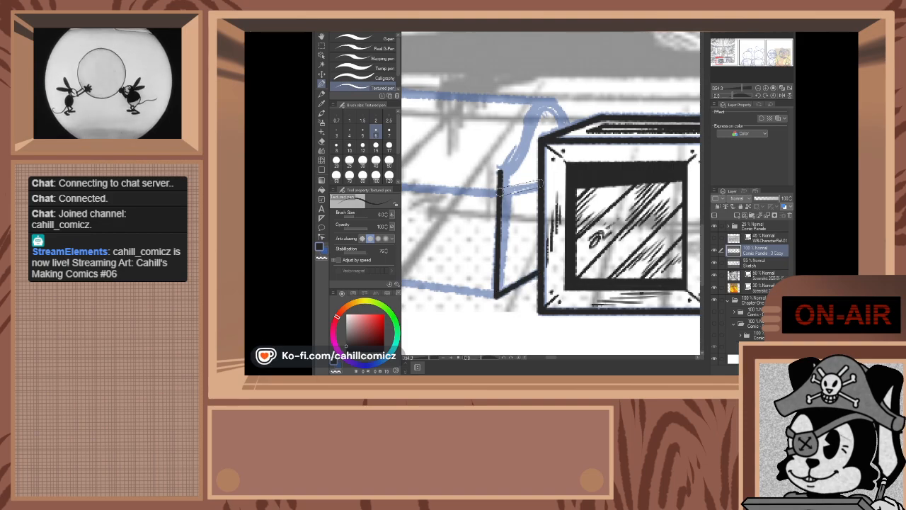
pyautogui.keyDown('shift'); pyautogui.click(540, 182); pyautogui.keyUp('shift')
pyautogui.scroll(3, 479, 85)
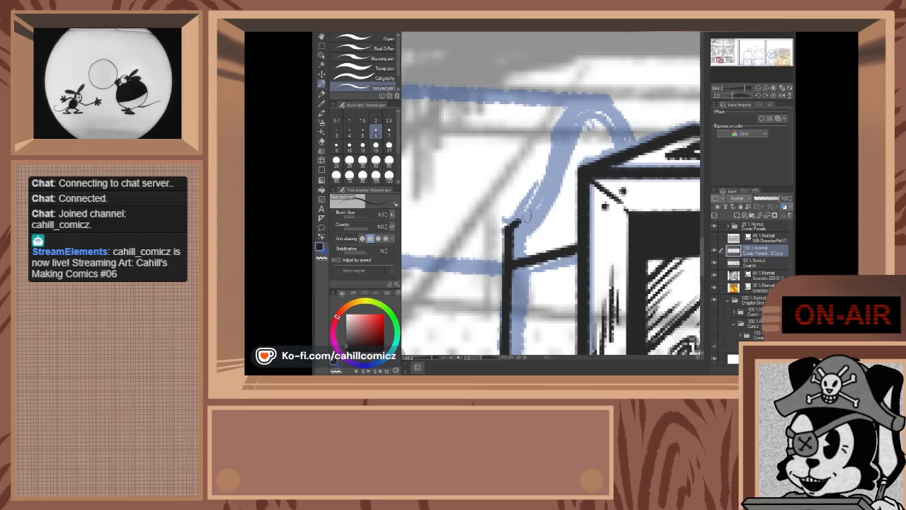
pyautogui.moveTo(525, 214)
pyautogui.mouseDown()
pyautogui.moveTo(571, 130)
pyautogui.moveTo(612, 106)
pyautogui.mouseUp()
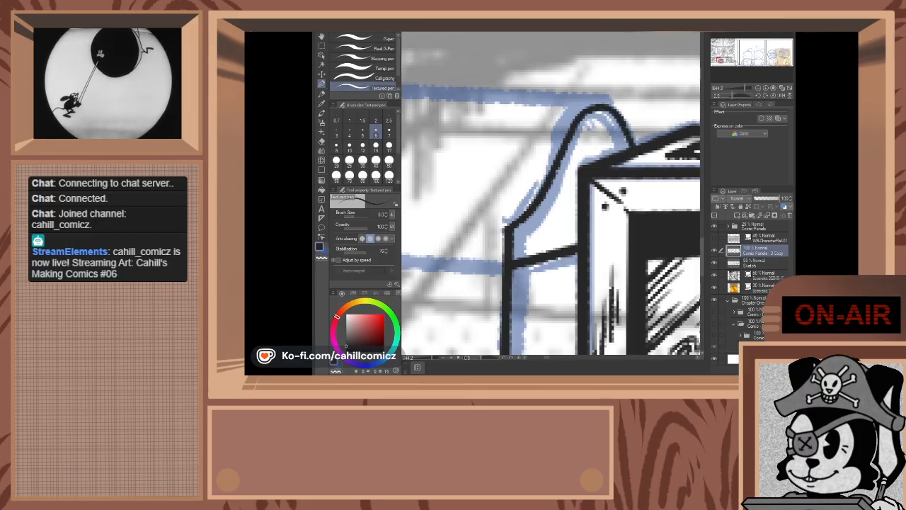
# - Ink the chest's long bottom front edge as a straight line from its near corner to its far-left corner
pyautogui.moveTo(720, 62); pyautogui.dragTo(718, 65)
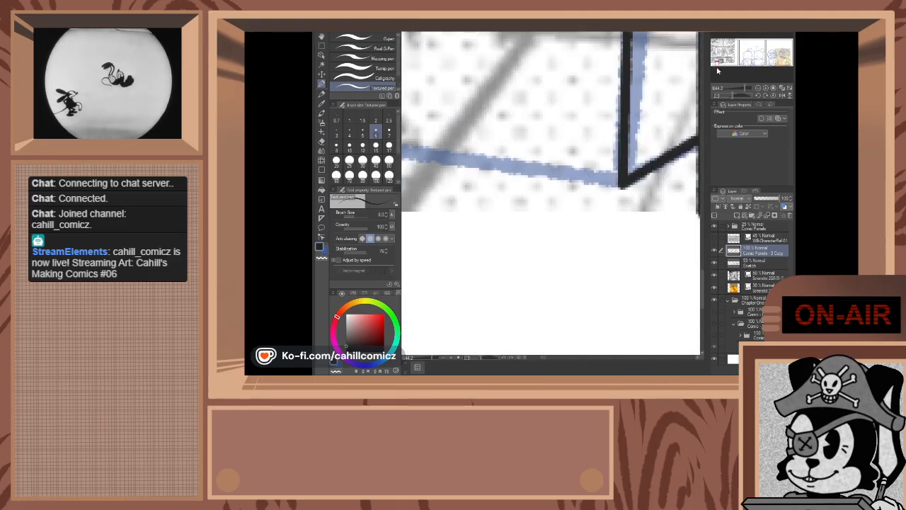
pyautogui.scroll(-5, 641, 67)
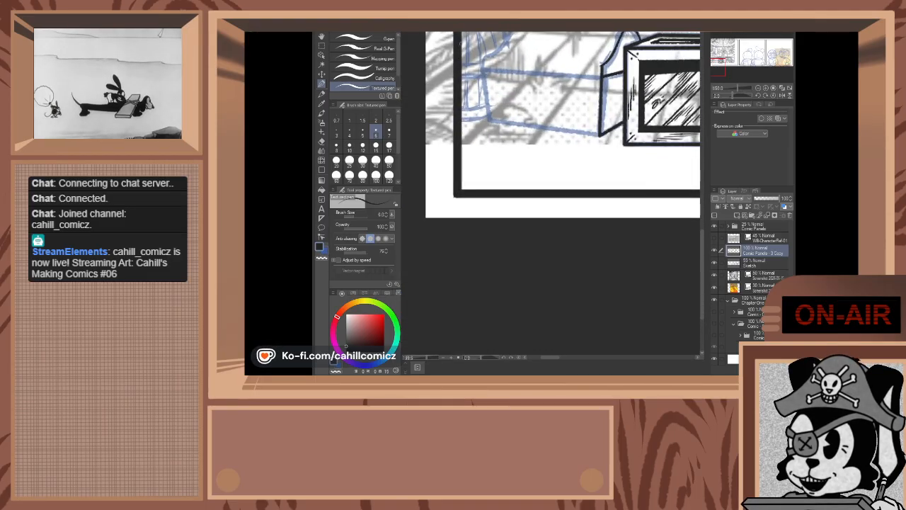
pyautogui.scroll(1, 495, 74)
pyautogui.scroll(2, 626, 157)
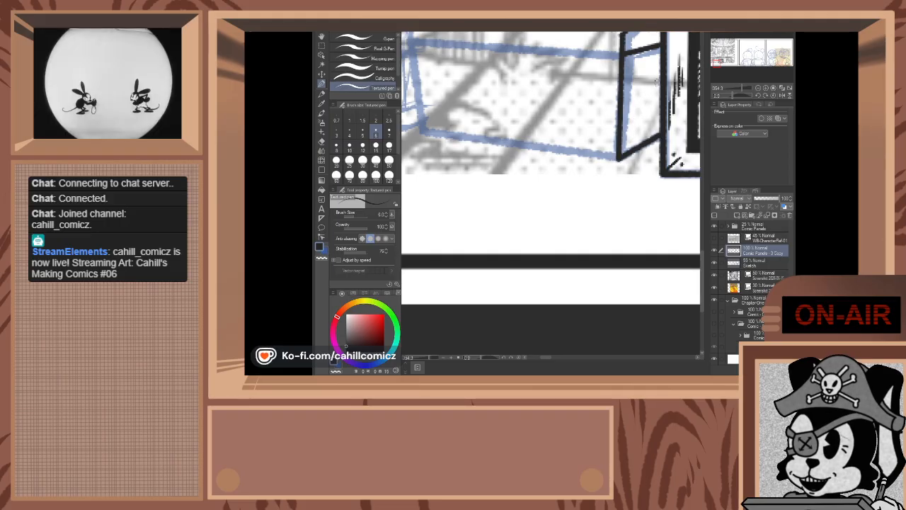
pyautogui.moveTo(620, 158); pyautogui.dragTo(422, 131)
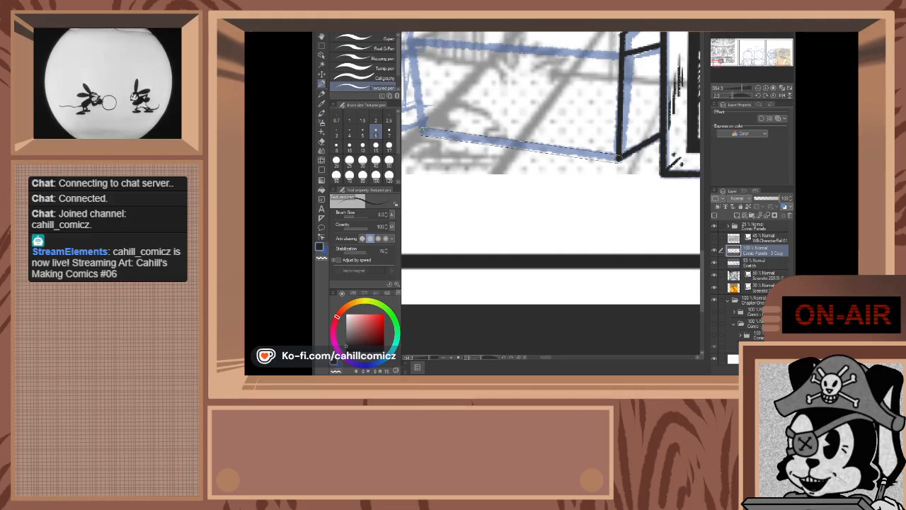
pyautogui.keyDown('shift'); pyautogui.click(421, 133); pyautogui.keyUp('shift')
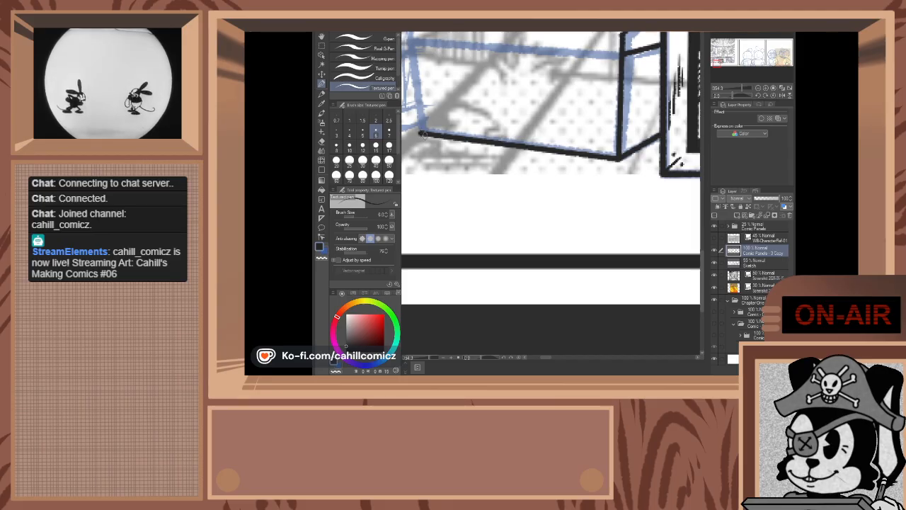
pyautogui.scroll(-10, 421, 133)
pyautogui.scroll(4, 413, 75)
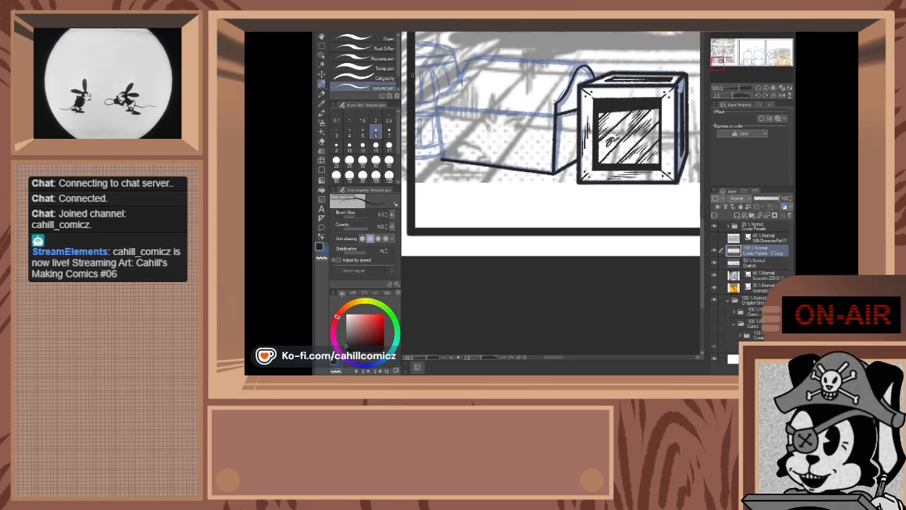
pyautogui.scroll(10, 413, 75)
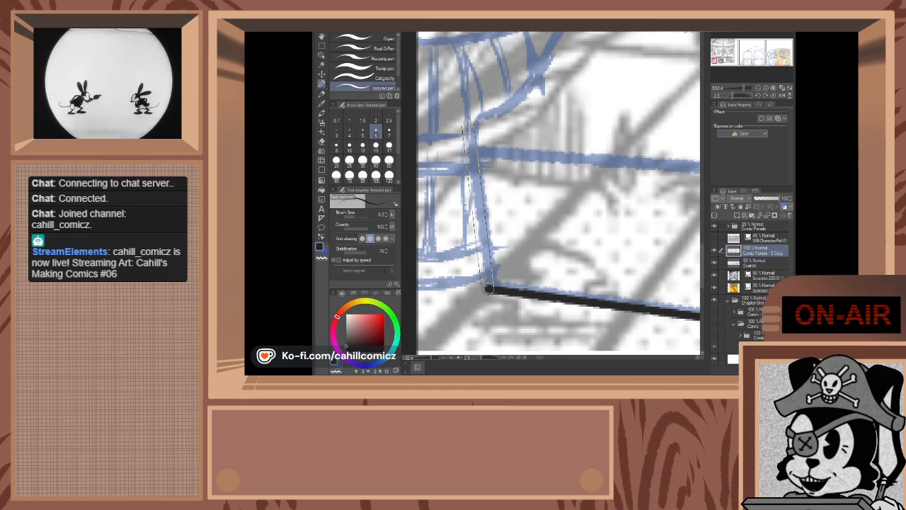
pyautogui.keyDown('shift'); pyautogui.click(468, 124); pyautogui.keyUp('shift')
pyautogui.scroll(-7, 468, 124)
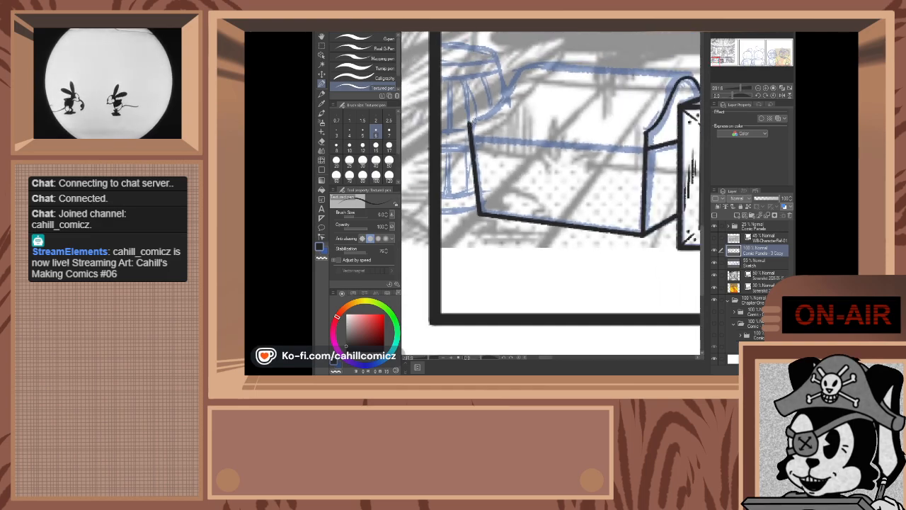
pyautogui.scroll(4, 474, 124)
pyautogui.hotkey('ctrl', 'z')
pyautogui.scroll(-2, 501, 123)
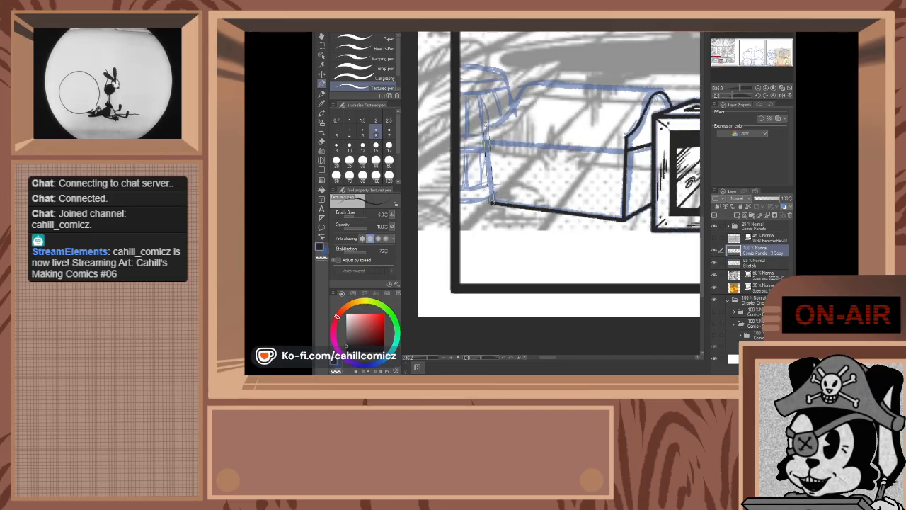
pyautogui.keyDown('shift'); pyautogui.click(487, 124); pyautogui.keyUp('shift')
pyautogui.scroll(5, 488, 126)
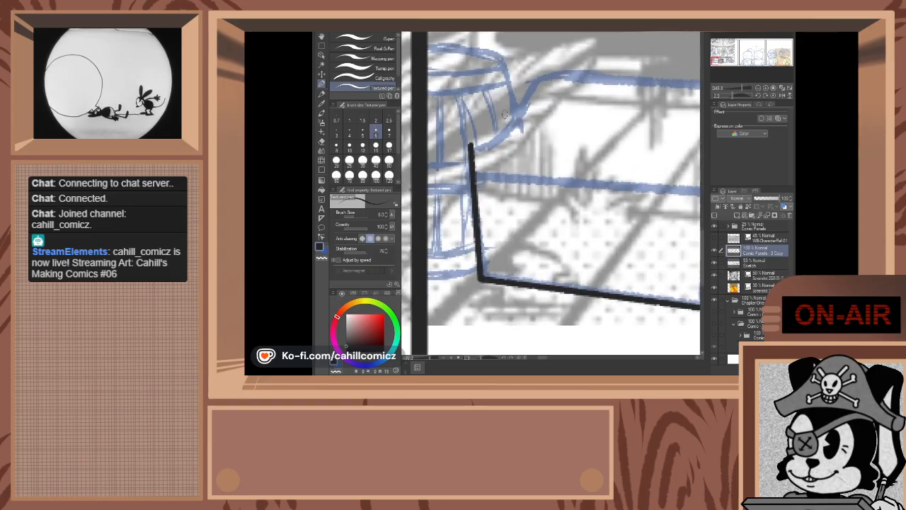
pyautogui.scroll(-4, 490, 132)
pyautogui.hotkey('ctrl', 'z')
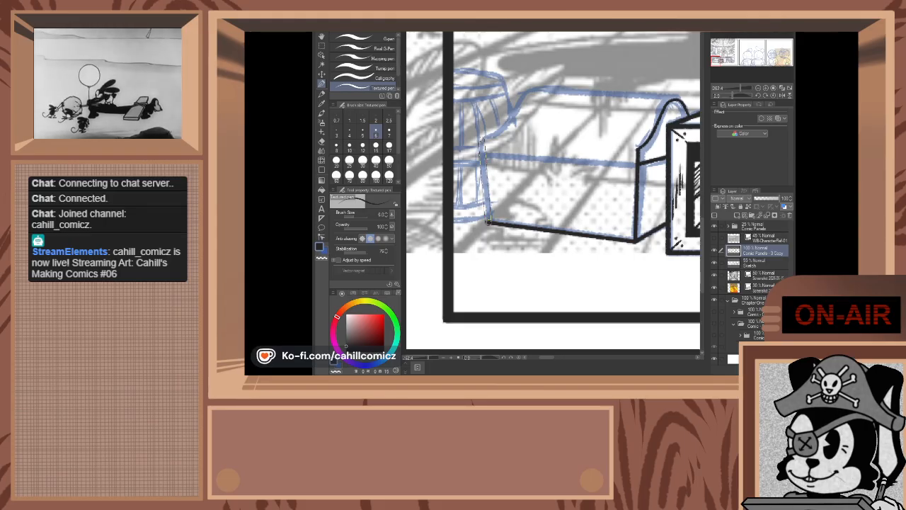
# - Ink the chest's slanted left front edge as a straight line and continue it into the curved left profile of the lid
pyautogui.keyDown('shift'); pyautogui.click(487, 223); pyautogui.keyUp('shift')
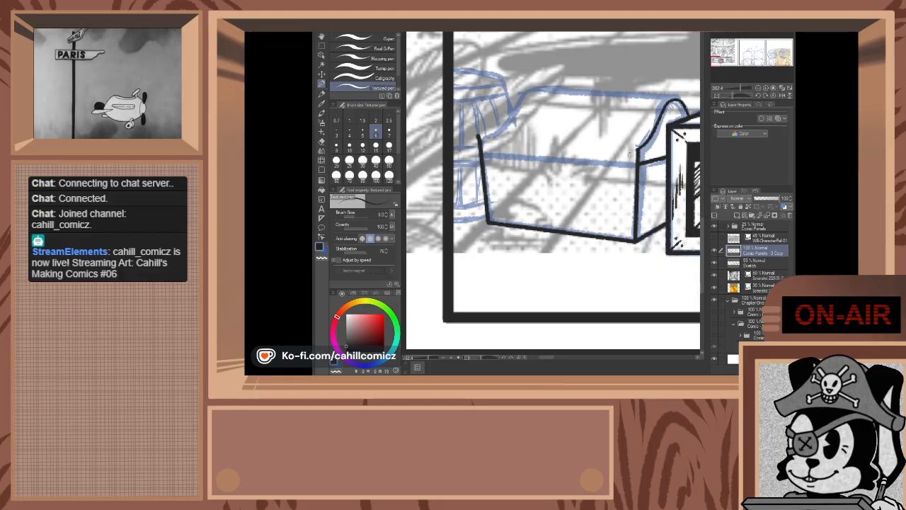
pyautogui.scroll(2, 476, 224)
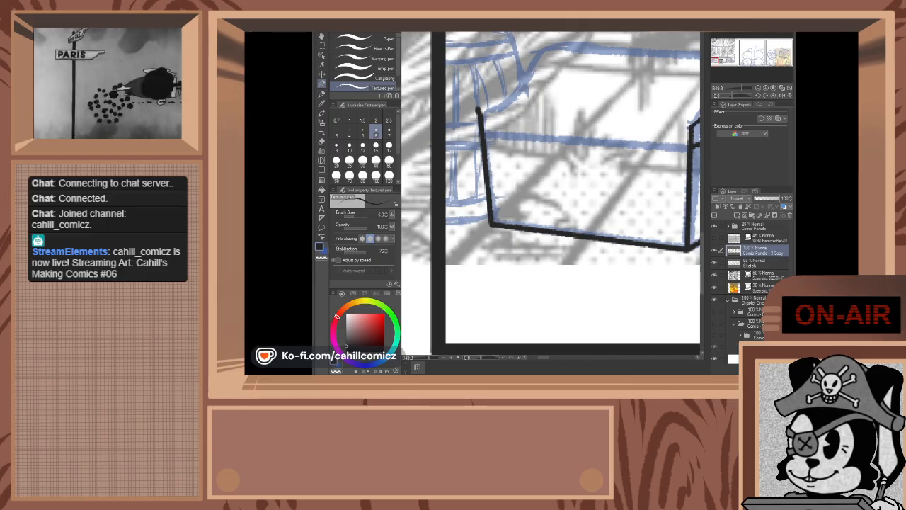
pyautogui.scroll(-4, 448, 117)
pyautogui.scroll(5, 464, 85)
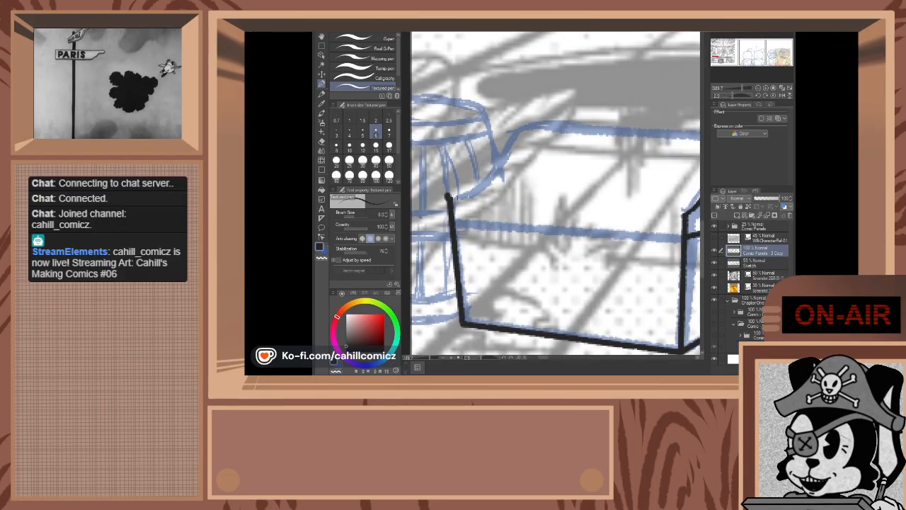
pyautogui.moveTo(448, 196)
pyautogui.mouseDown()
pyautogui.moveTo(496, 167)
pyautogui.moveTo(529, 126)
pyautogui.mouseUp()
# - Ink the chest lid's top edge as a straight line joining the left and right curved lid profiles
pyautogui.moveTo(623, 205)
pyautogui.mouseDown()
pyautogui.moveTo(425, 206)
pyautogui.moveTo(501, 243)
pyautogui.moveTo(569, 152)
pyautogui.mouseUp()
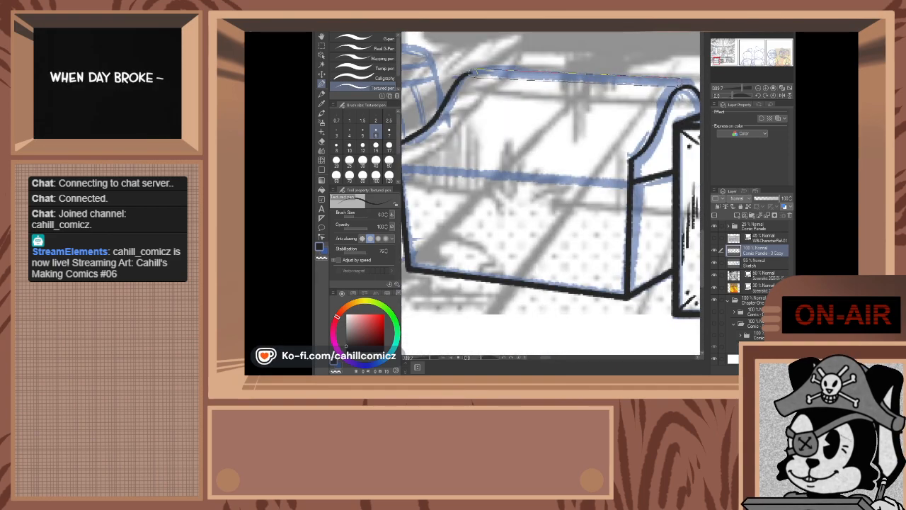
pyautogui.keyDown('shift'); pyautogui.click(684, 84); pyautogui.keyUp('shift')
pyautogui.click(718, 63)
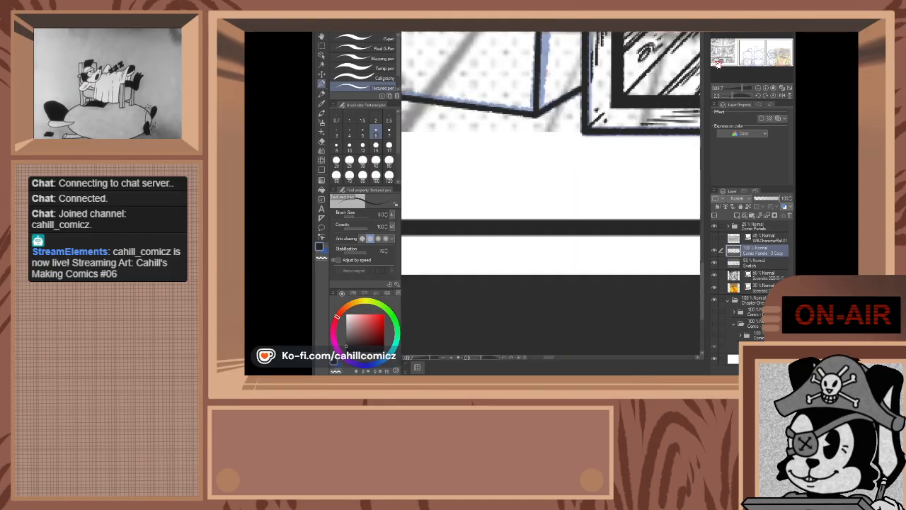
# - Erase the stray ink overshooting the chest's left corner where the curved lid profile meets the front edge
pyautogui.moveTo(718, 64); pyautogui.dragTo(705, 72)
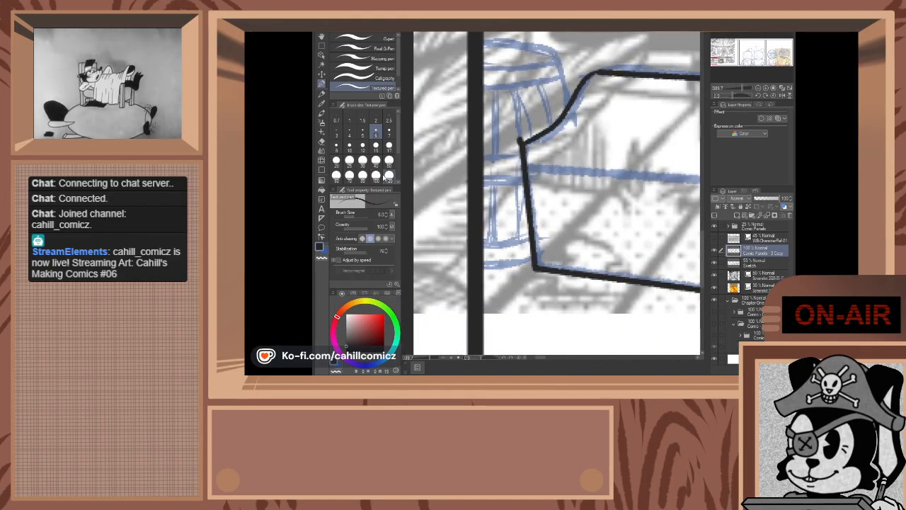
pyautogui.click(322, 141)
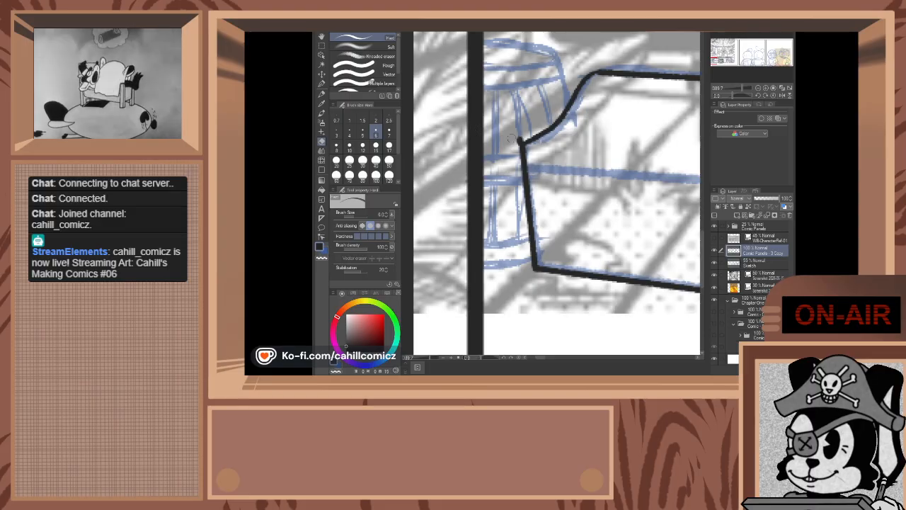
pyautogui.moveTo(521, 134); pyautogui.dragTo(516, 145)
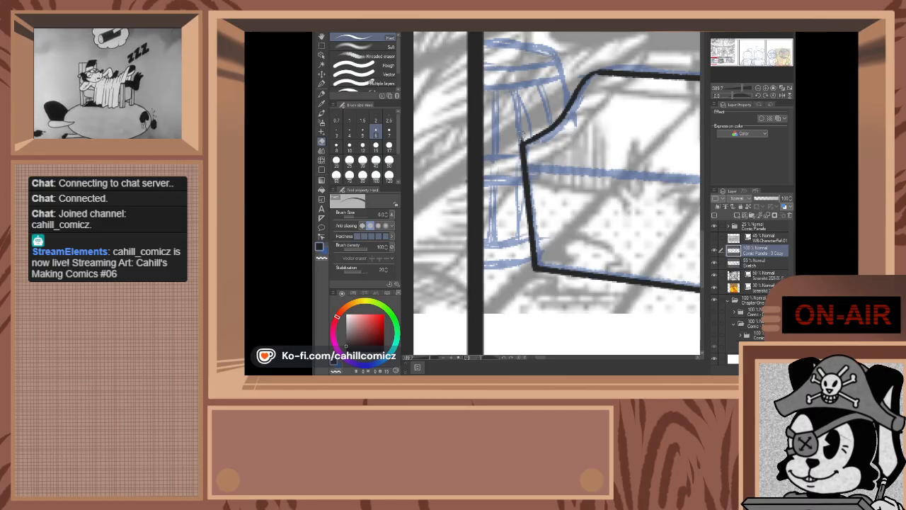
# - With the Textured pen, ink the seam between lid and body as a straight line across the chest's front
pyautogui.moveTo(715, 71); pyautogui.dragTo(716, 61)
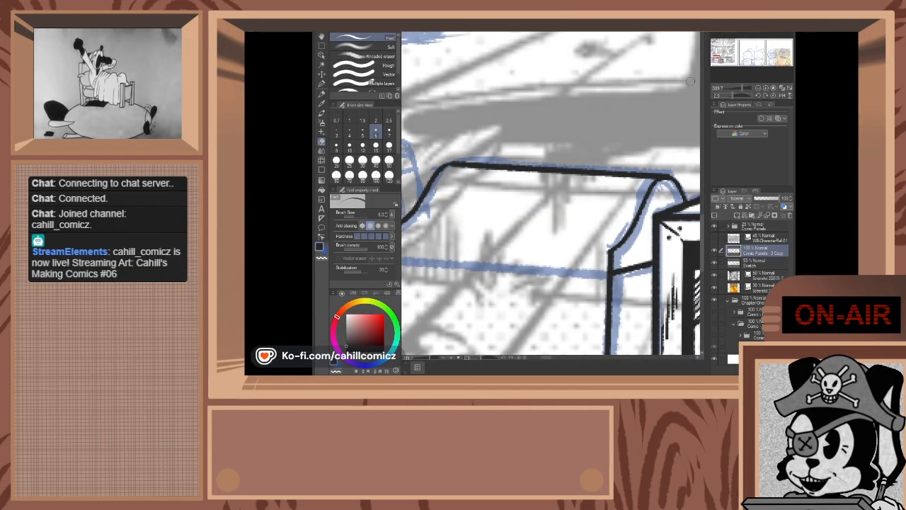
pyautogui.scroll(-5, 566, 184)
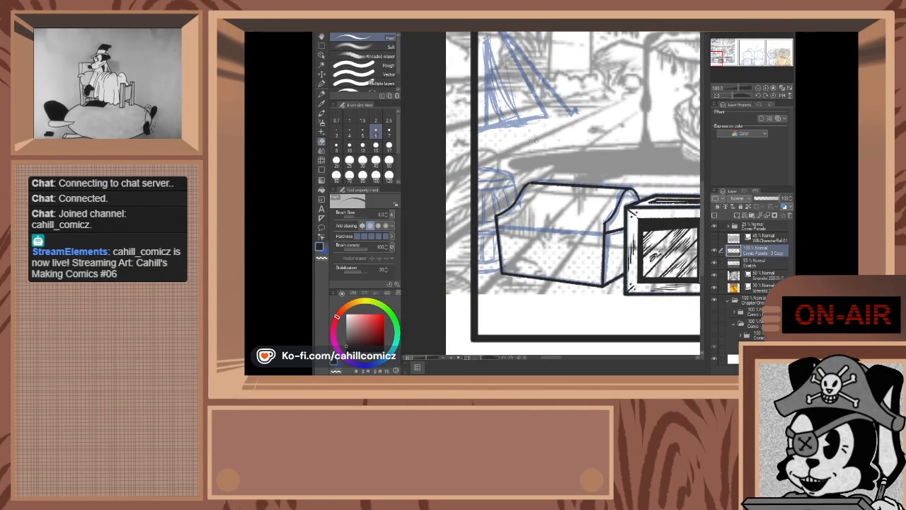
pyautogui.click(320, 84)
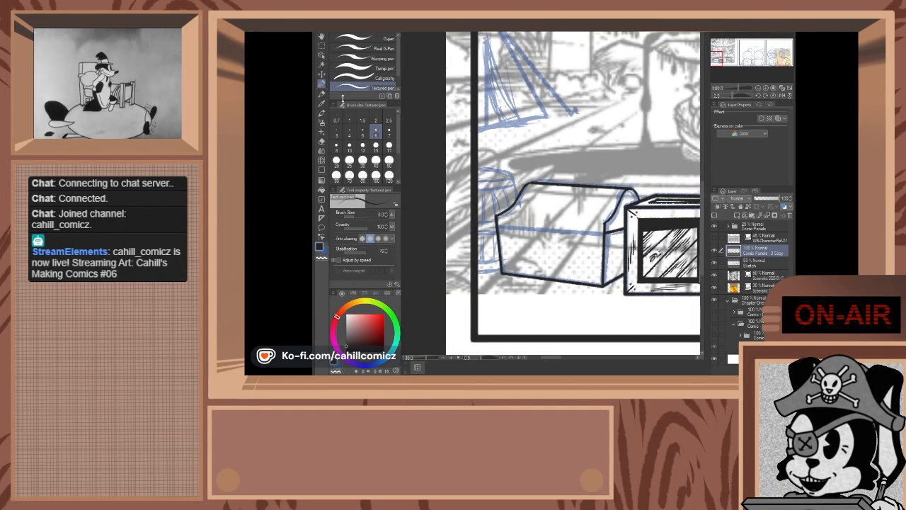
pyautogui.scroll(3, 595, 267)
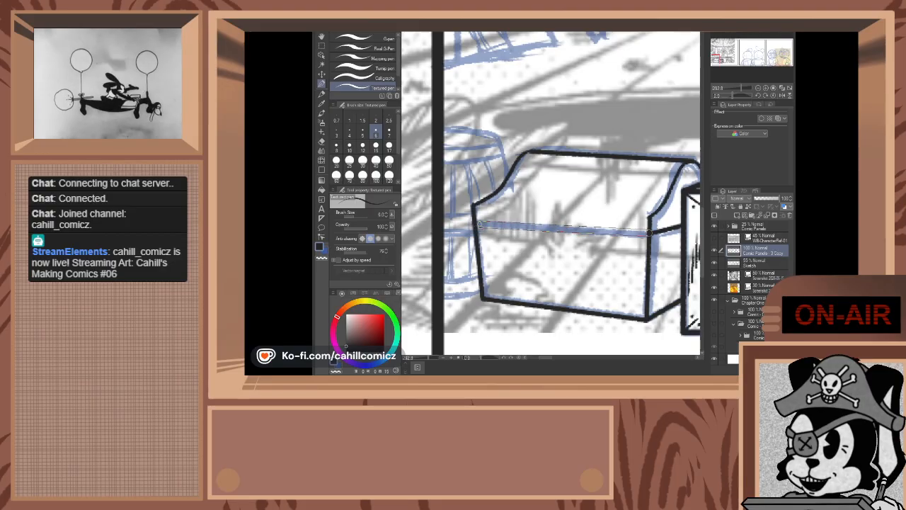
pyautogui.keyDown('shift'); pyautogui.click(475, 222); pyautogui.keyUp('shift')
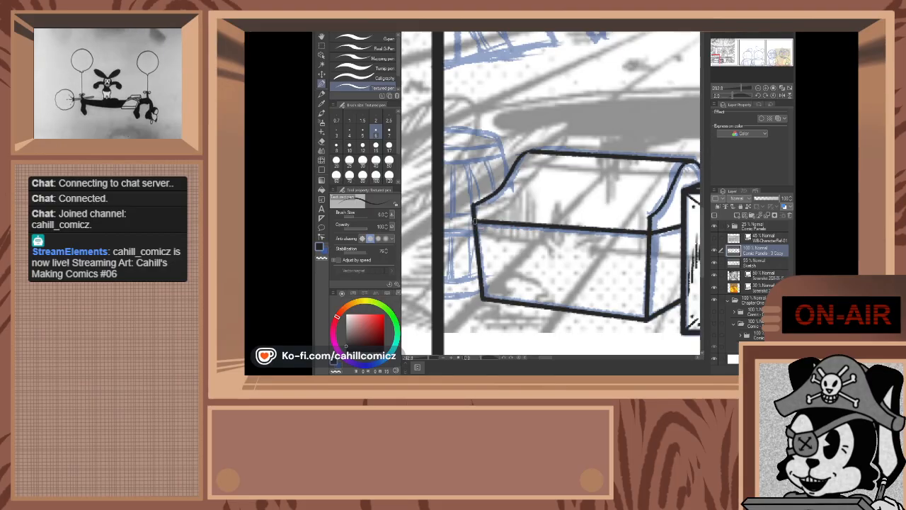
pyautogui.hotkey('ctrl', 'z')
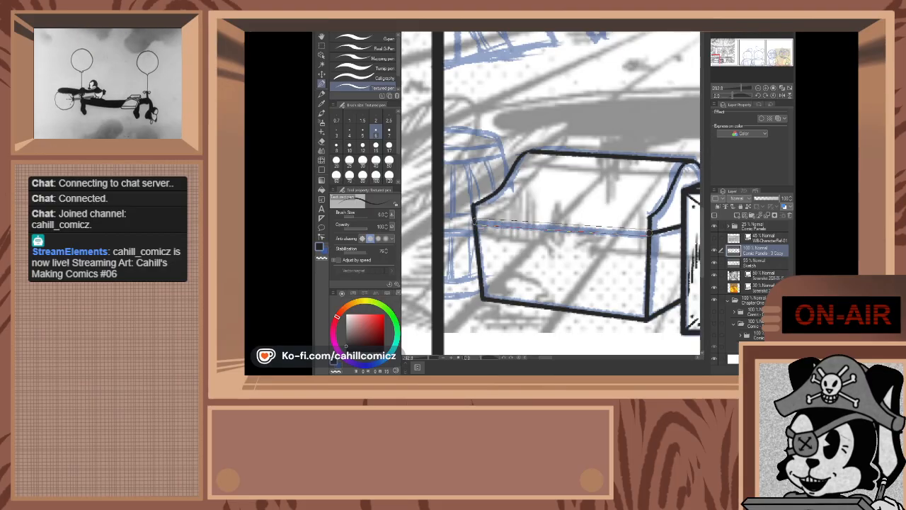
pyautogui.keyDown('shift'); pyautogui.click(476, 222); pyautogui.keyUp('shift')
pyautogui.hotkey('ctrl', 'z')
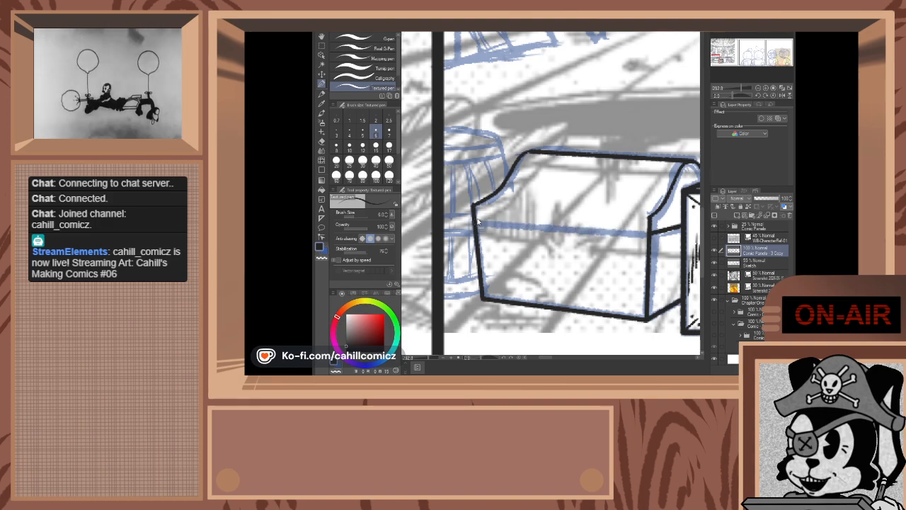
pyautogui.moveTo(473, 220); pyautogui.dragTo(648, 232)
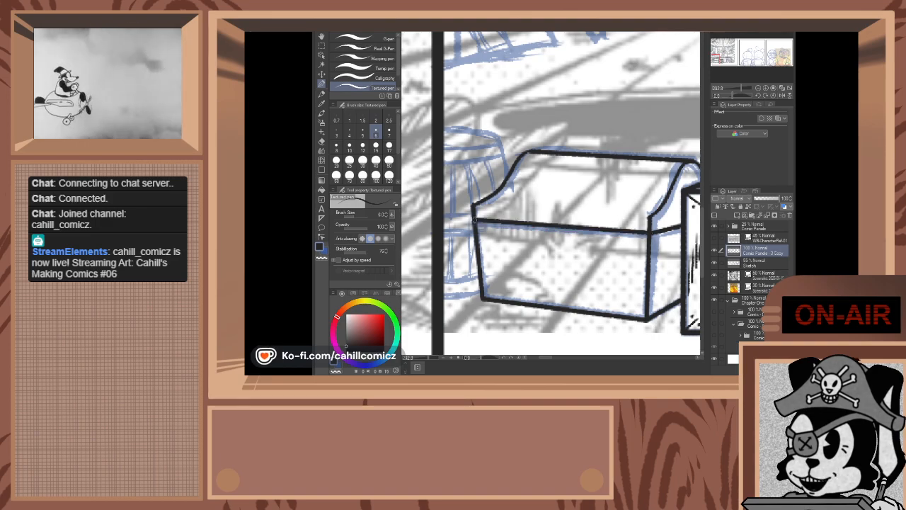
# - Set the pen size to 4 and ink a thinner straight line across the chest's front just above the seam
pyautogui.scroll(4, 513, 223)
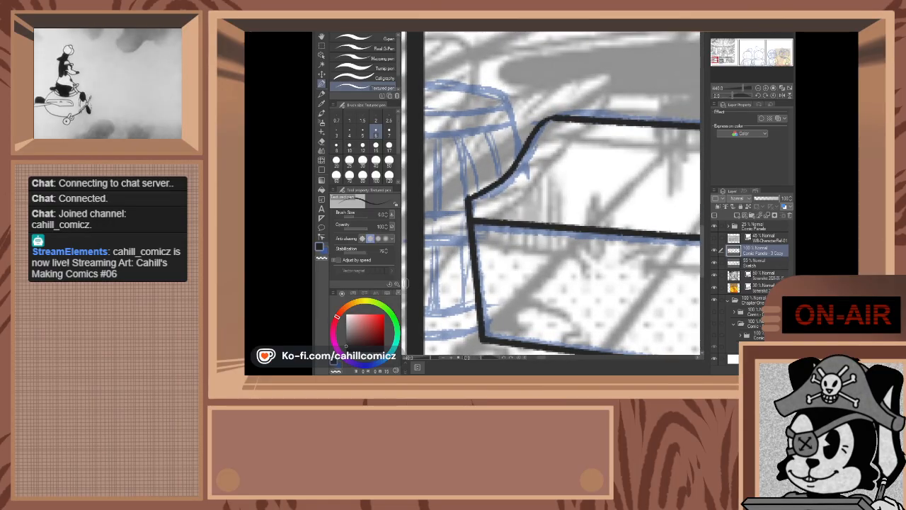
pyautogui.click(350, 134)
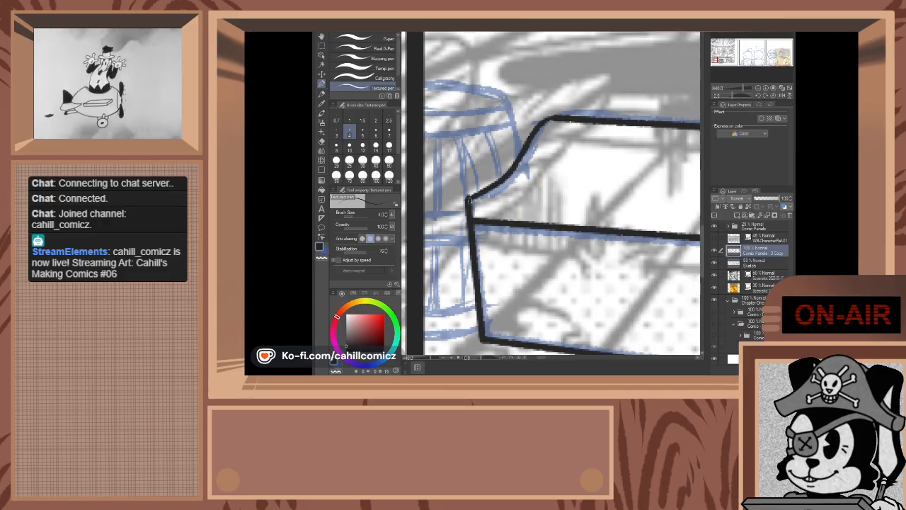
pyautogui.scroll(-6, 469, 201)
pyautogui.scroll(5, 597, 209)
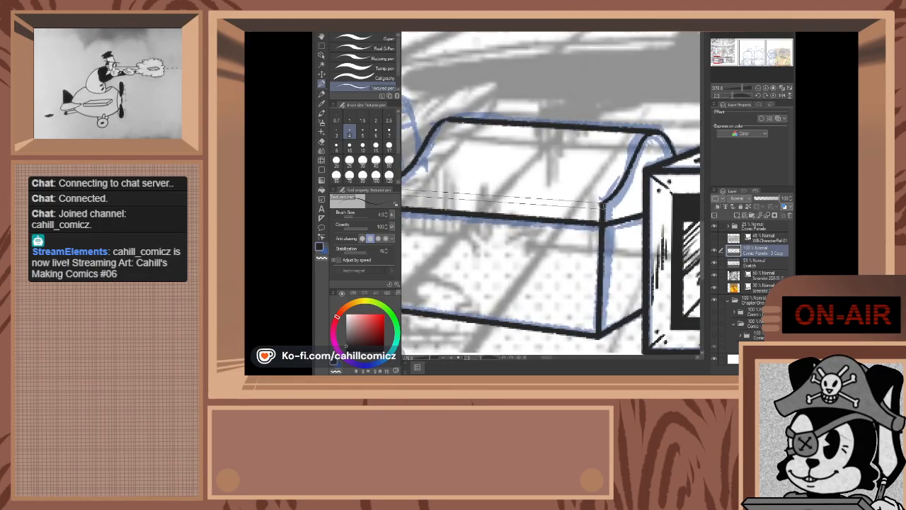
pyautogui.moveTo(423, 197); pyautogui.dragTo(586, 207)
pyautogui.moveTo(400, 190); pyautogui.dragTo(605, 205)
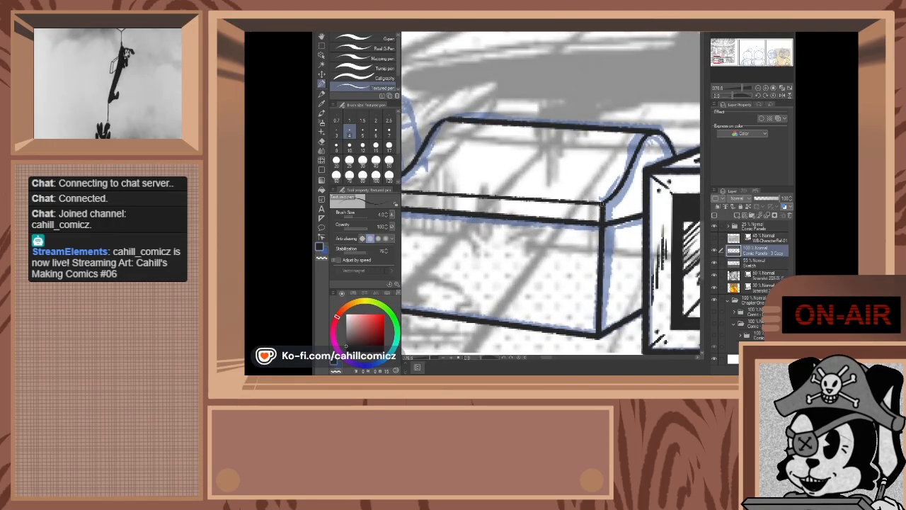
# - Continue the thin rim line around the chest's end as a straight line from the near corner to the crate
pyautogui.scroll(3, 602, 203)
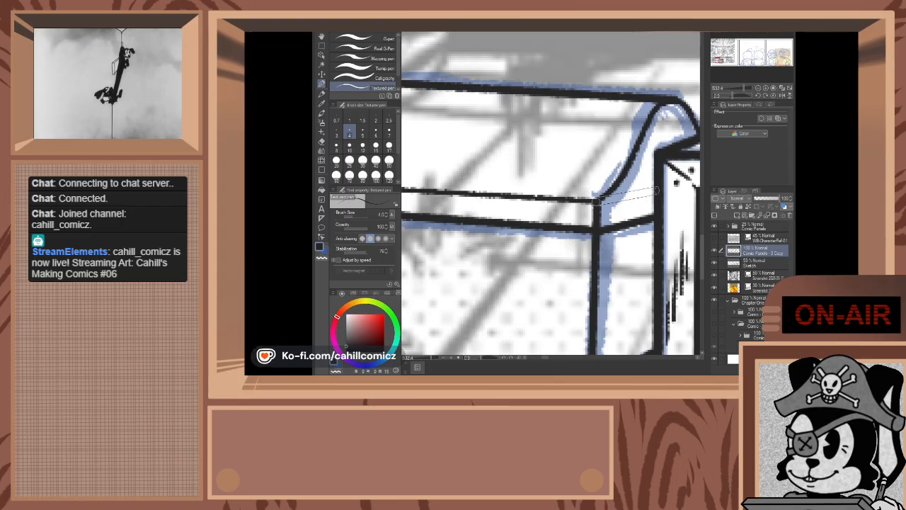
pyautogui.keyDown('shift'); pyautogui.click(656, 190); pyautogui.keyUp('shift')
pyautogui.scroll(-2, 659, 202)
pyautogui.scroll(2, 656, 196)
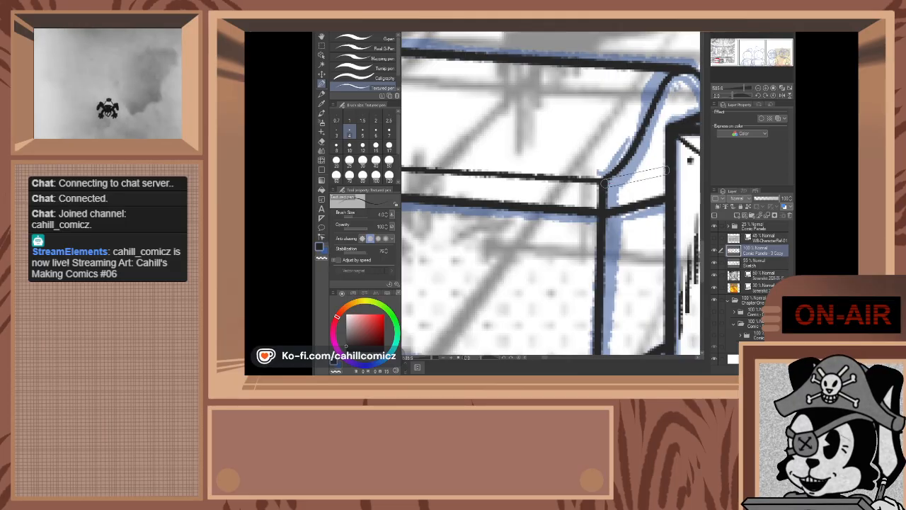
pyautogui.keyDown('shift'); pyautogui.click(668, 170); pyautogui.keyUp('shift')
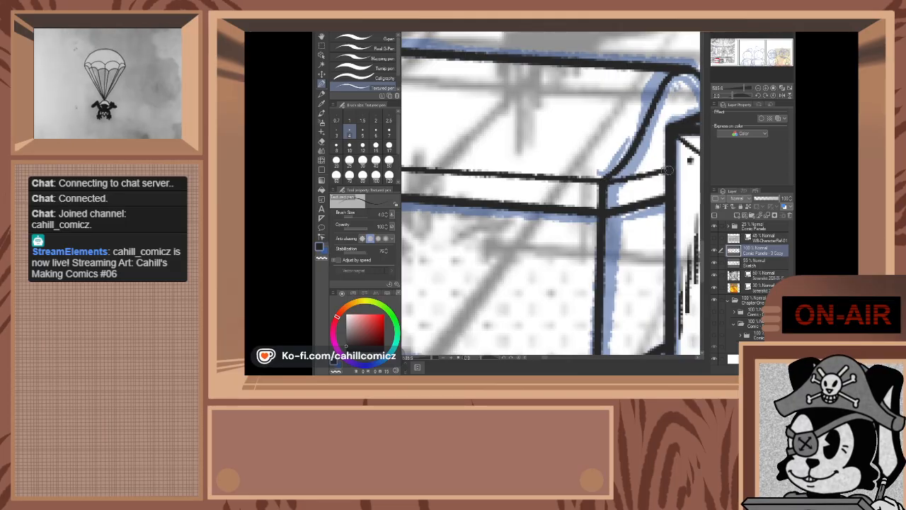
pyautogui.scroll(-1, 609, 186)
pyautogui.scroll(-3, 609, 186)
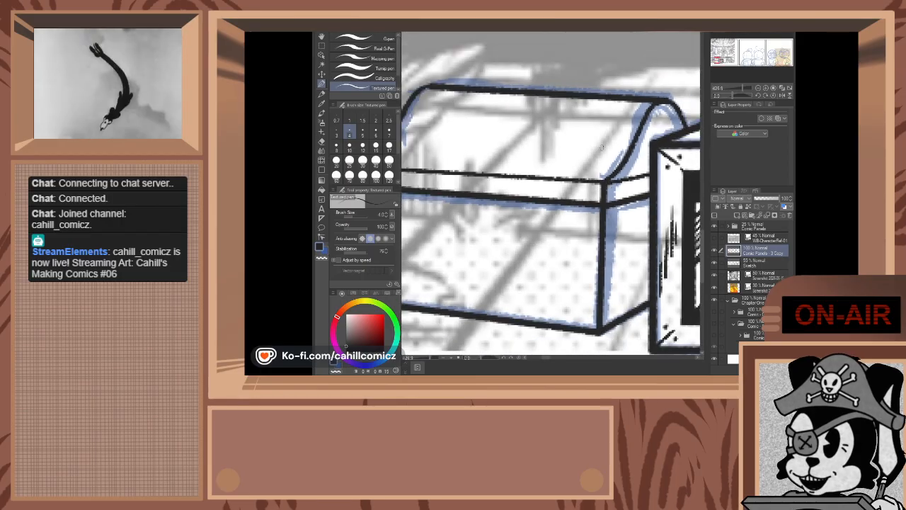
pyautogui.scroll(3, 609, 185)
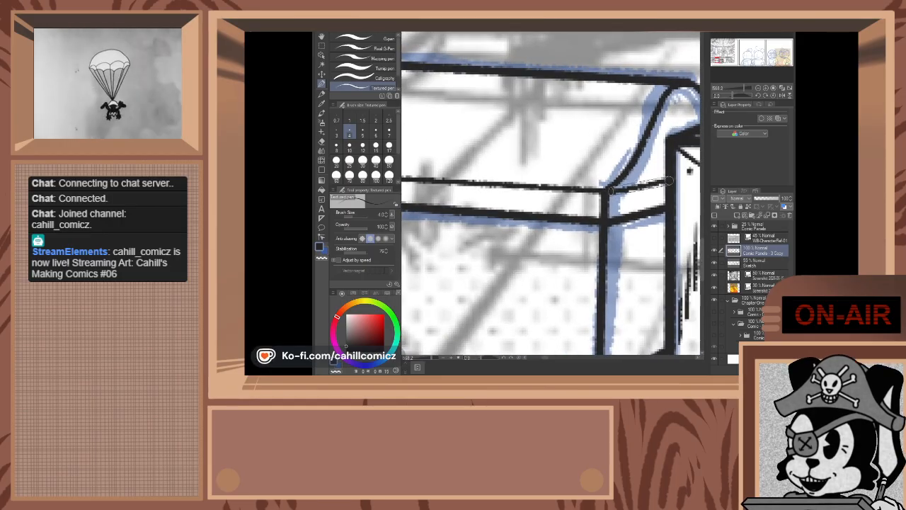
pyautogui.keyDown('shift'); pyautogui.click(606, 189); pyautogui.keyUp('shift')
# - Retrace the thin rim line across the chest's front as a straight line to its far-left corner
pyautogui.scroll(-3, 607, 189)
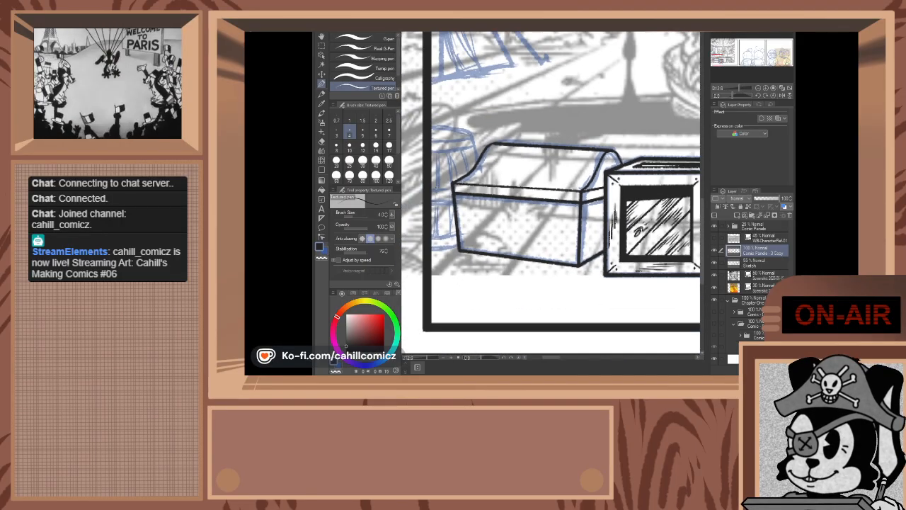
pyautogui.scroll(4, 607, 188)
pyautogui.keyDown('shift'); pyautogui.click(469, 177); pyautogui.keyUp('shift')
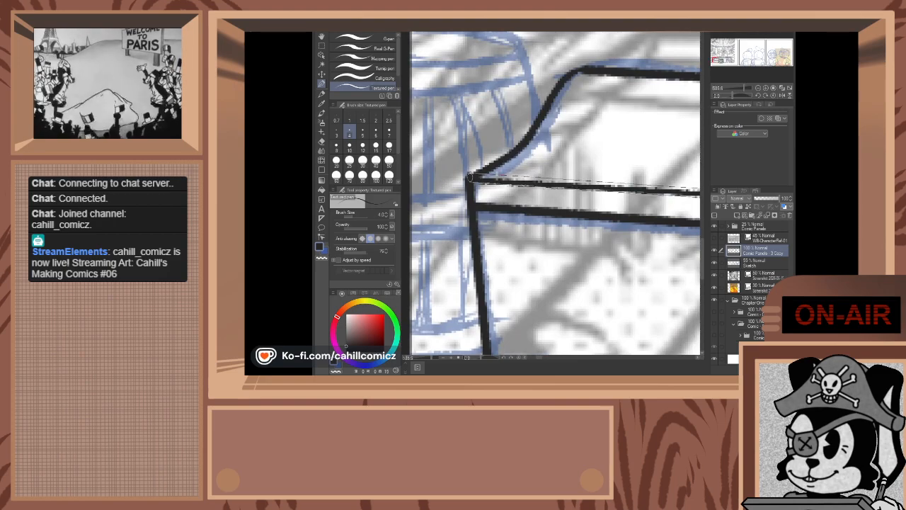
pyautogui.scroll(-3, 556, 195)
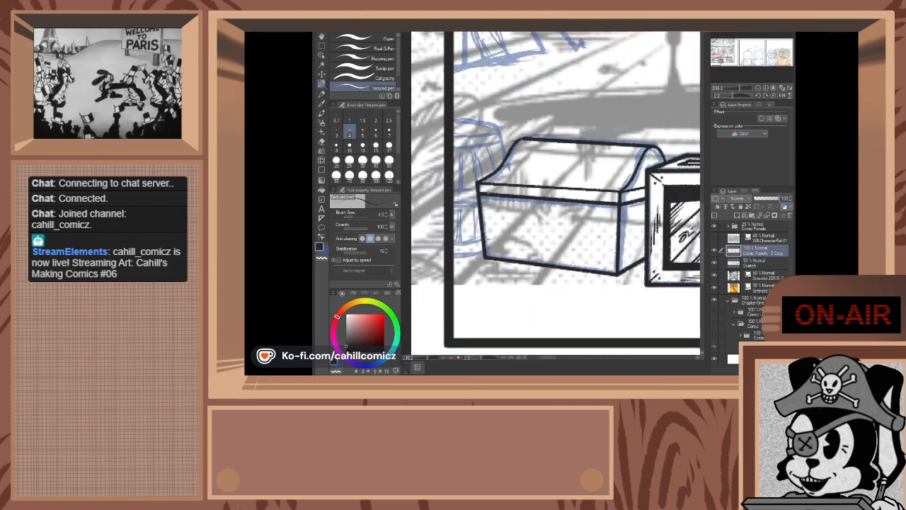
# - Set the pen size to 5 and ink an inner curve parallel to the lid's left profile, from rim to top edge
pyautogui.scroll(2, 555, 195)
pyautogui.scroll(-2, 556, 196)
pyautogui.scroll(2, 555, 196)
pyautogui.scroll(2, 594, 157)
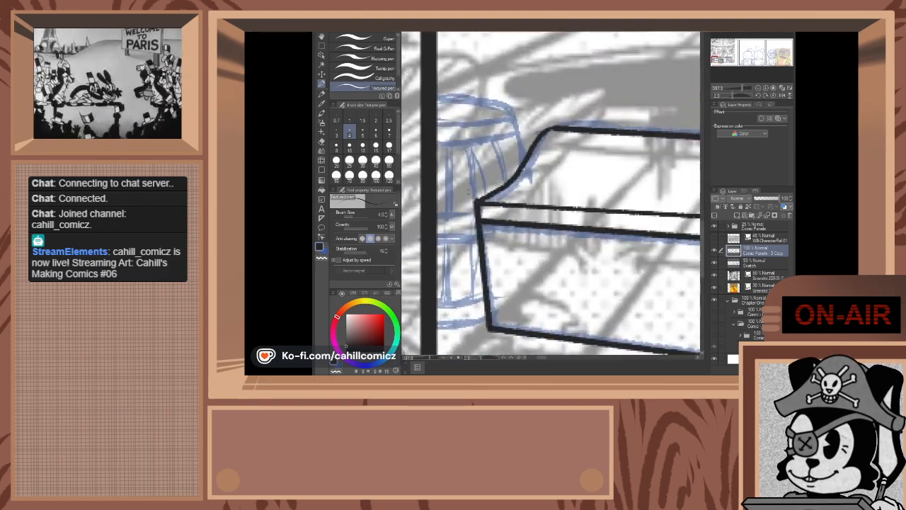
pyautogui.press(']')
pyautogui.scroll(3, 593, 156)
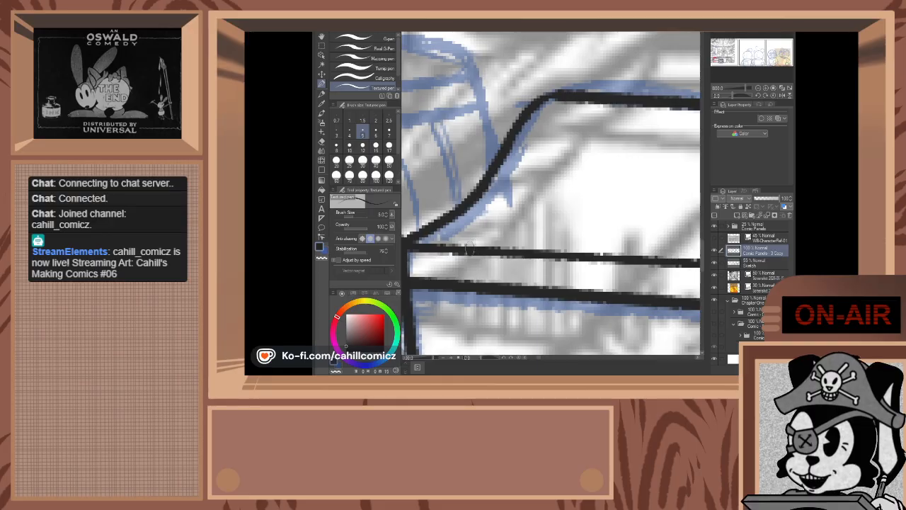
pyautogui.moveTo(473, 245); pyautogui.dragTo(528, 206)
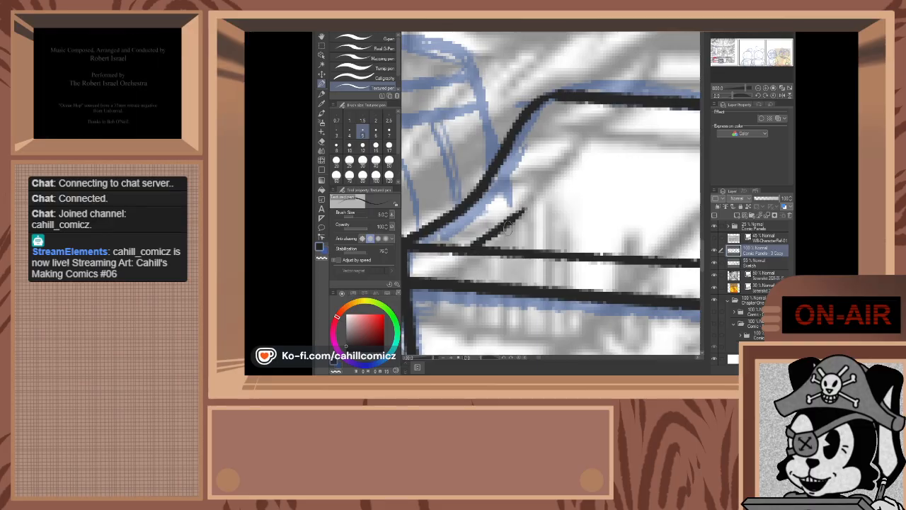
pyautogui.hotkey('ctrl', 'z')
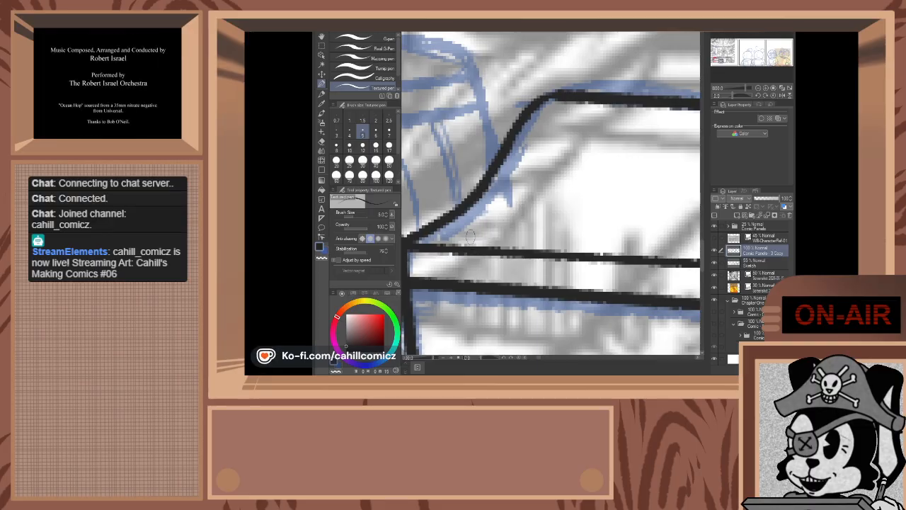
pyautogui.moveTo(473, 247); pyautogui.dragTo(536, 174)
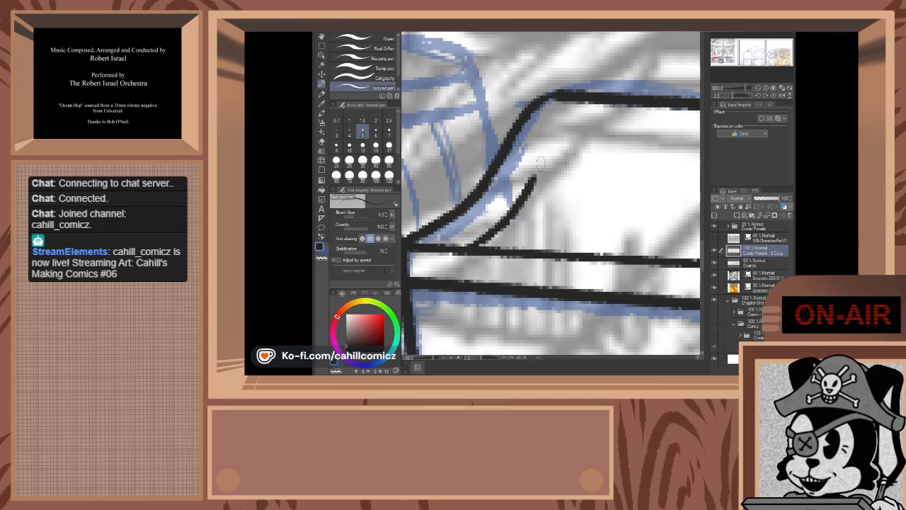
pyautogui.moveTo(556, 131)
pyautogui.mouseDown()
pyautogui.moveTo(572, 110)
pyautogui.moveTo(597, 101)
pyautogui.mouseUp()
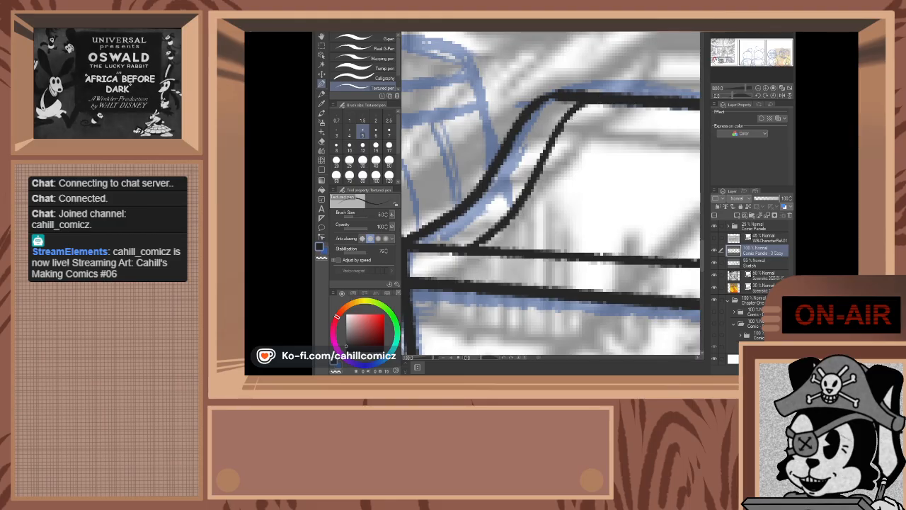
pyautogui.moveTo(718, 62); pyautogui.dragTo(715, 70)
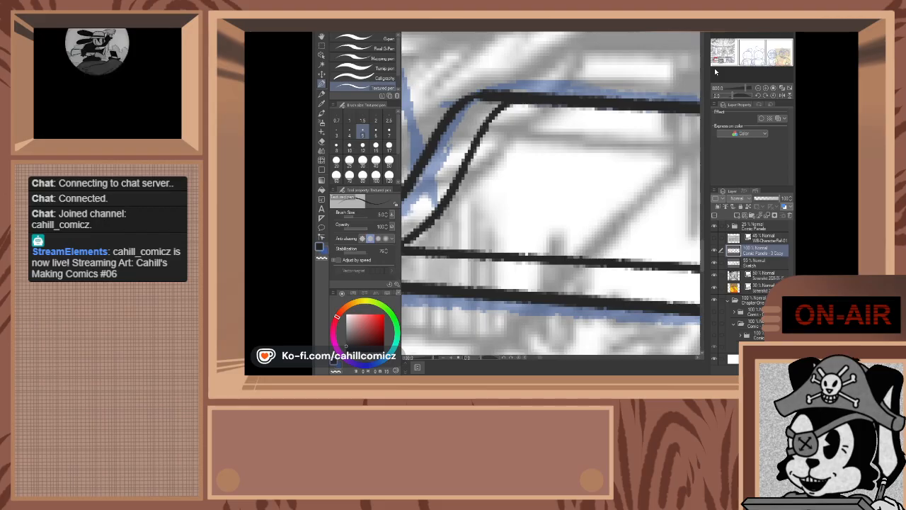
pyautogui.scroll(-5, 610, 124)
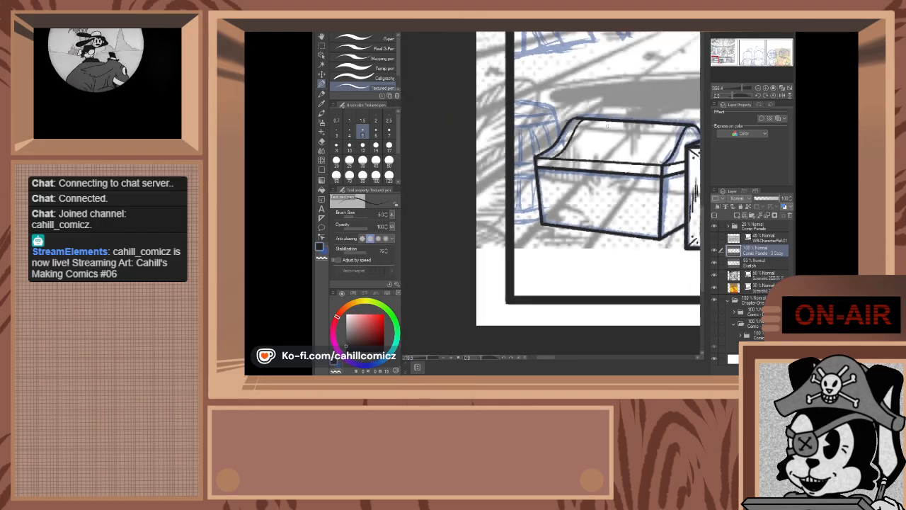
pyautogui.scroll(-1, 608, 125)
pyautogui.scroll(3, 607, 126)
pyautogui.scroll(-3, 608, 125)
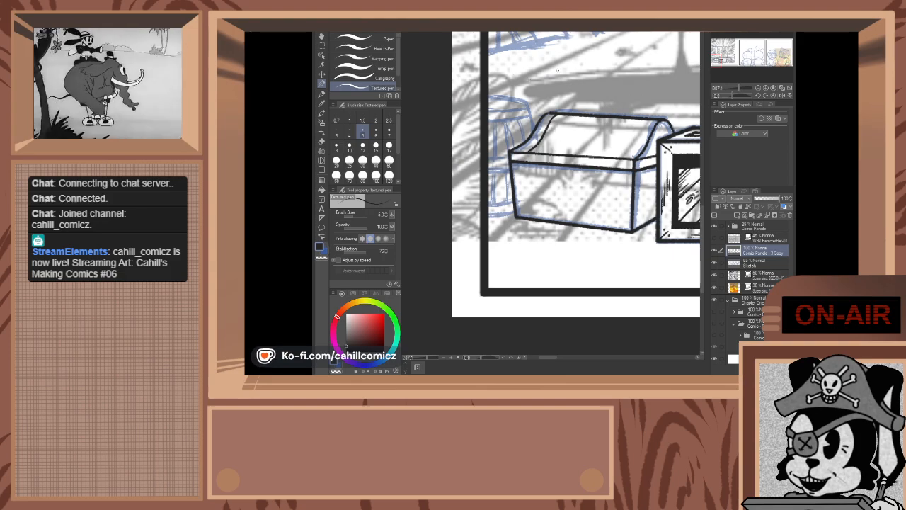
pyautogui.scroll(4, 508, 154)
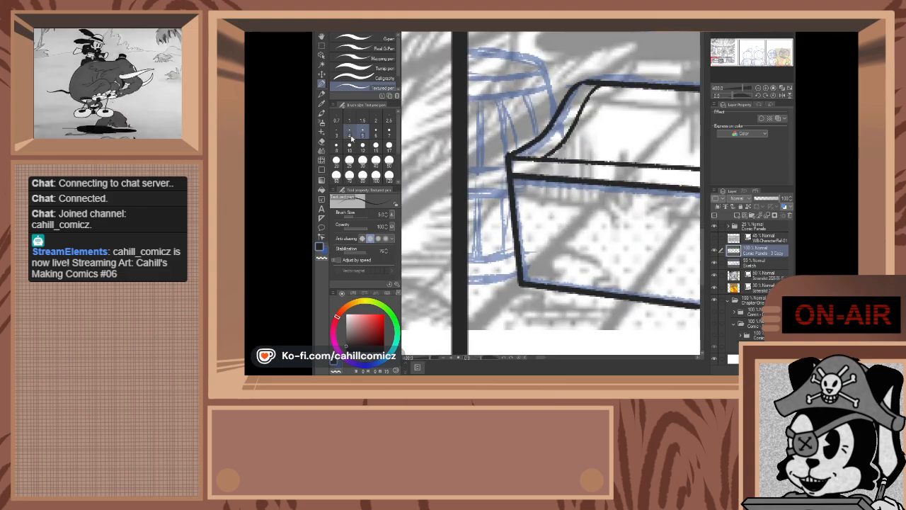
pyautogui.click(321, 132)
pyautogui.scroll(1, 433, 118)
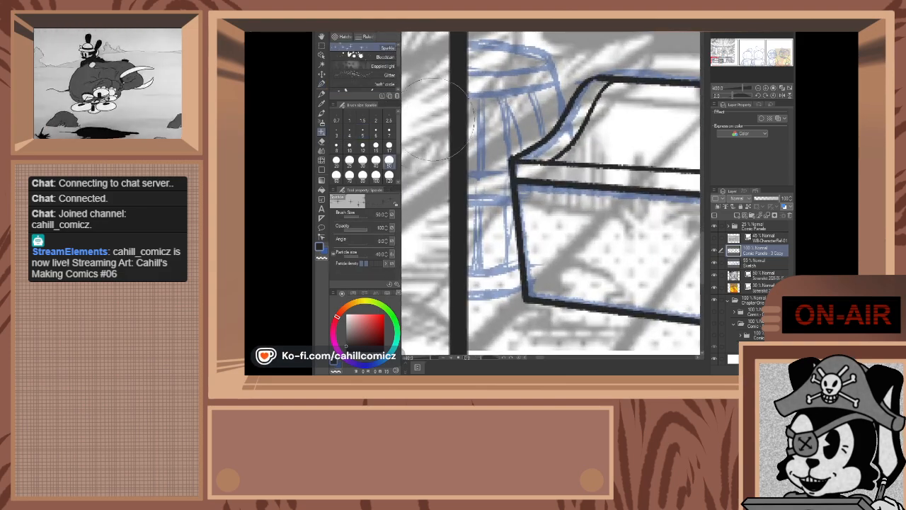
pyautogui.click(336, 145)
pyautogui.scroll(2, 509, 150)
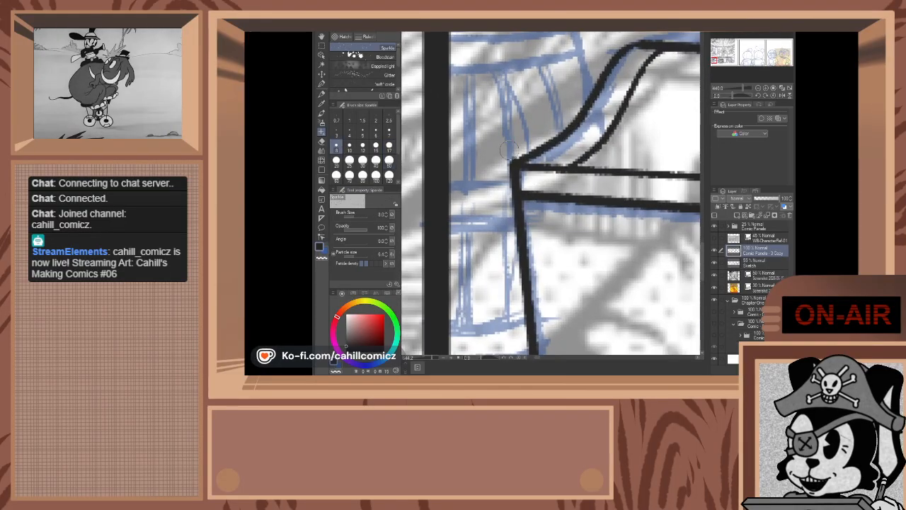
pyautogui.scroll(1, 510, 150)
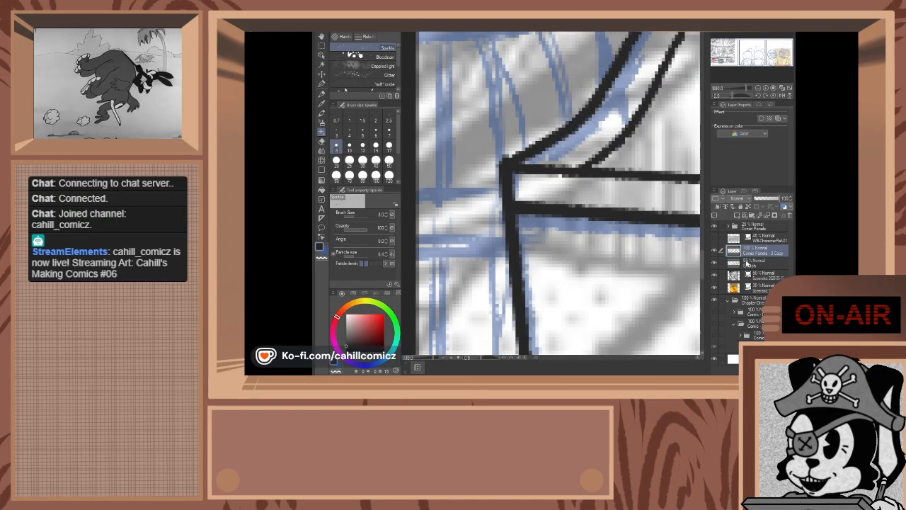
# - Erase the thin rim line between the chest's far-left corner and the foot of the lid's left inner curve
pyautogui.click(320, 143)
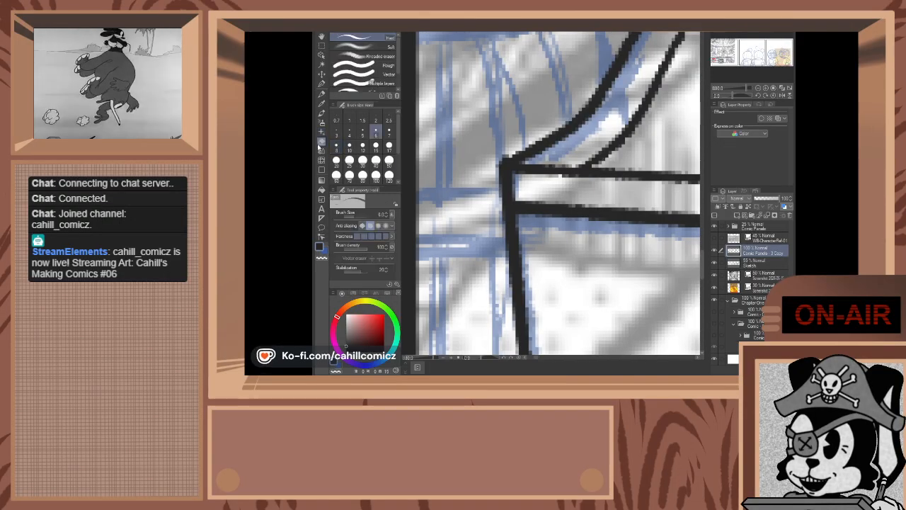
pyautogui.moveTo(563, 161); pyautogui.dragTo(540, 172)
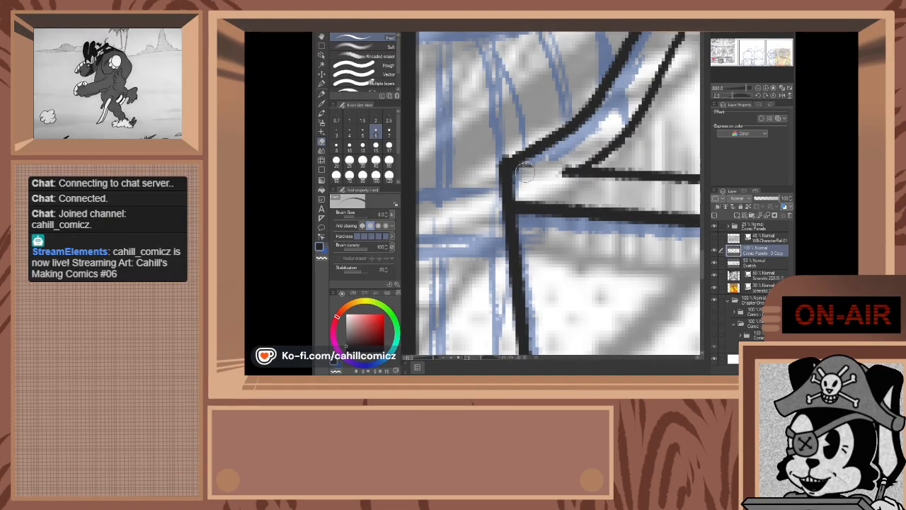
pyautogui.moveTo(571, 166); pyautogui.dragTo(565, 174)
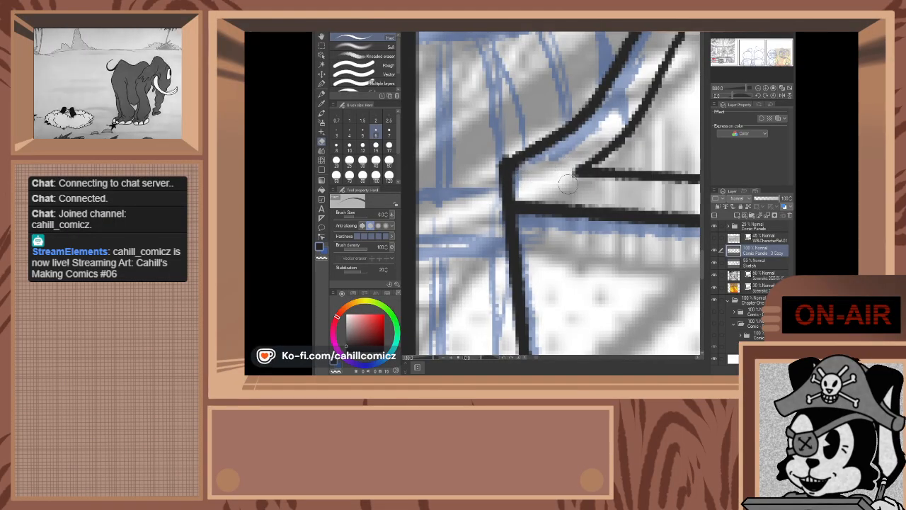
# - Retrace the thin rim line with the Textured pen as a straight line from the left inner curve's foot to the chest's near corner
pyautogui.scroll(-10, 557, 182)
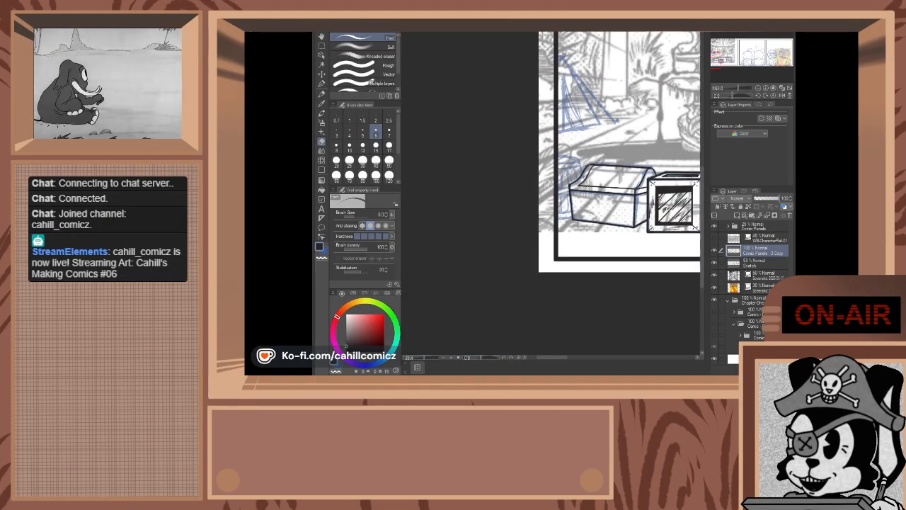
pyautogui.scroll(4, 609, 173)
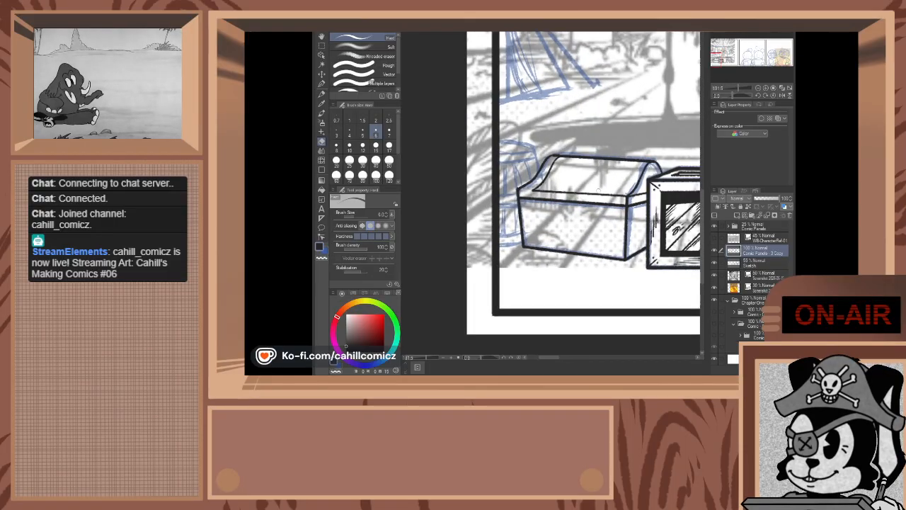
pyautogui.scroll(6, 444, 106)
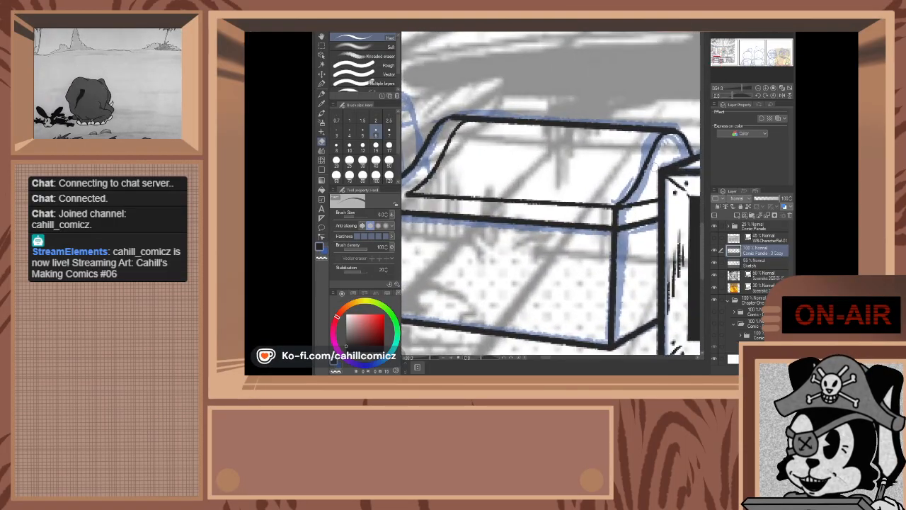
pyautogui.click(323, 84)
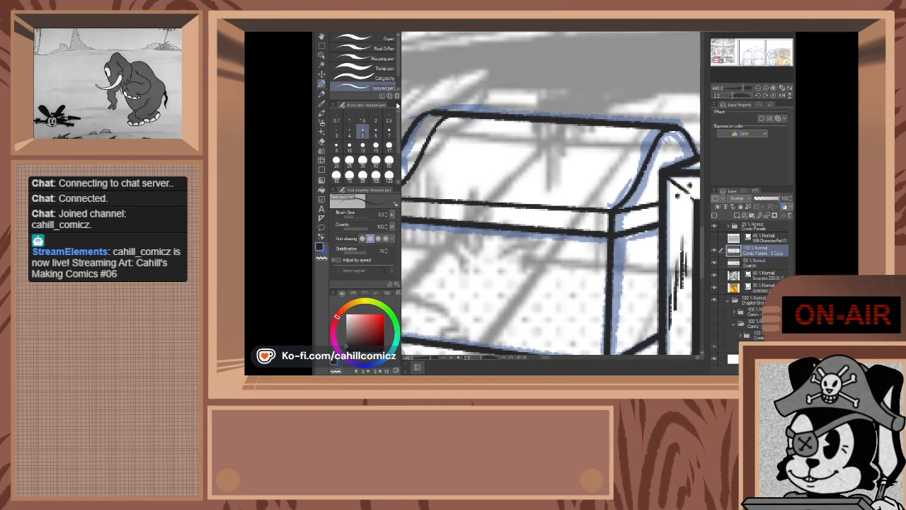
pyautogui.click(718, 49)
pyautogui.scroll(-5, 569, 218)
pyautogui.scroll(-5, 569, 218)
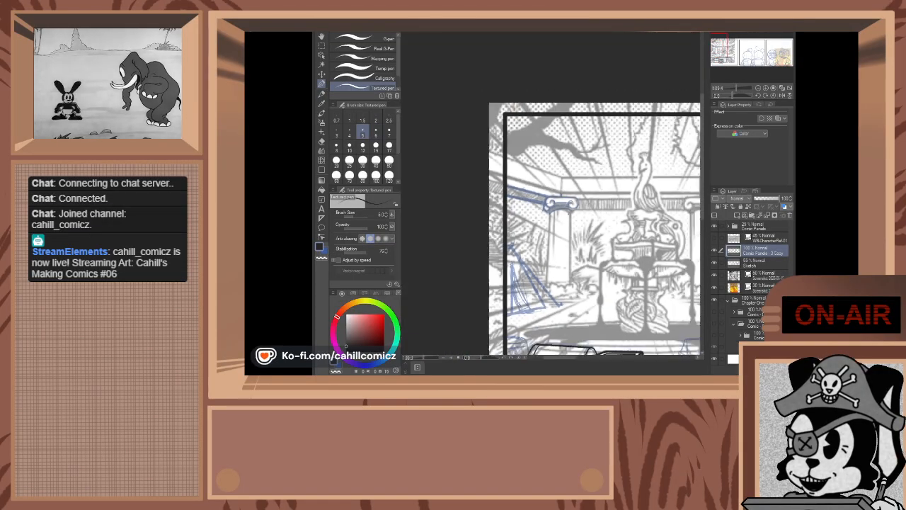
pyautogui.scroll(5, 567, 301)
pyautogui.scroll(5, 558, 278)
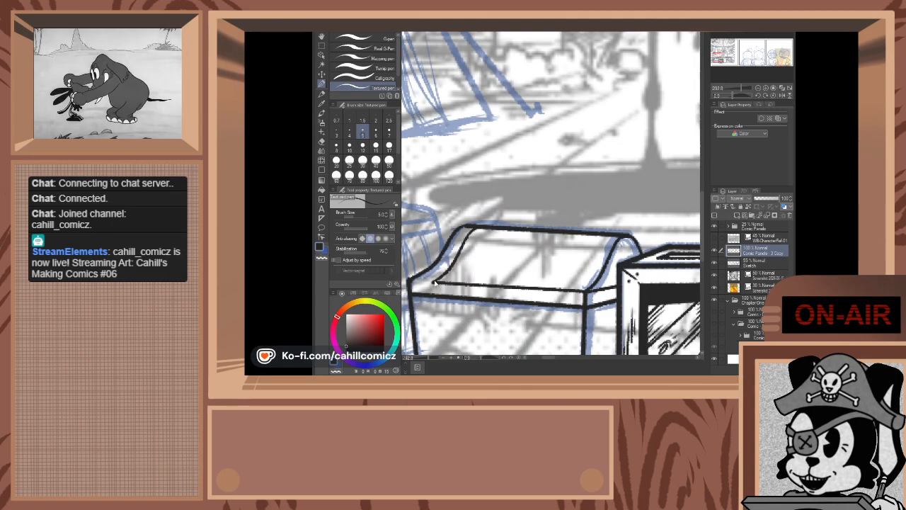
pyautogui.moveTo(433, 282); pyautogui.dragTo(583, 290)
pyautogui.hotkey('ctrl', 'z')
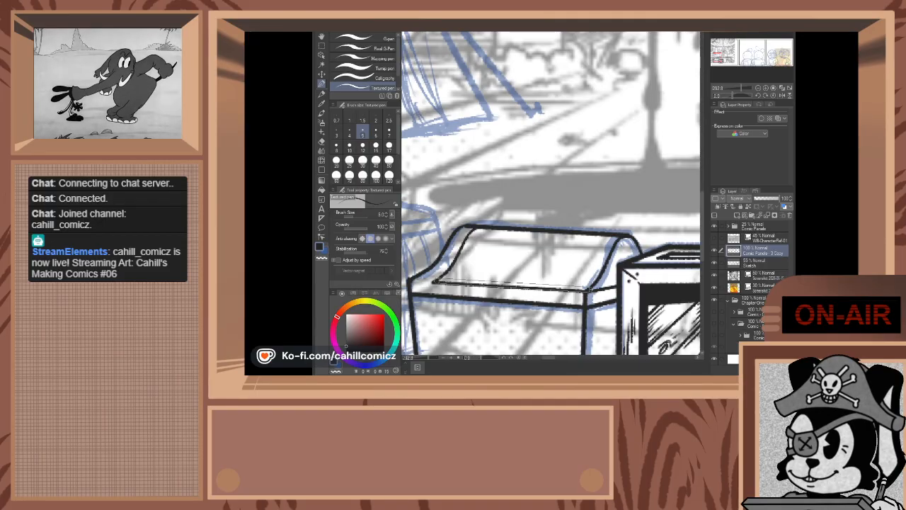
pyautogui.moveTo(434, 282); pyautogui.dragTo(582, 291)
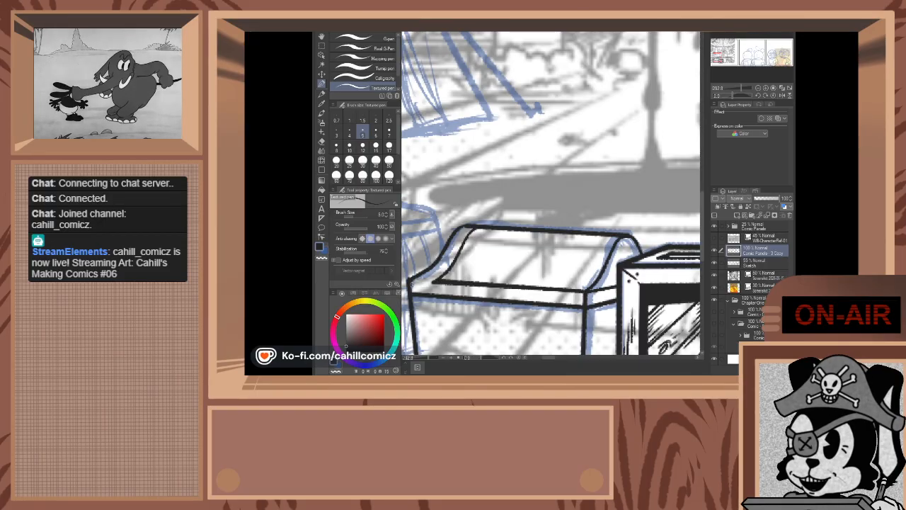
# - Clean up the lower edge of the retraced rim line with the hard eraser, enlarging the eraser to size 10
pyautogui.click(322, 141)
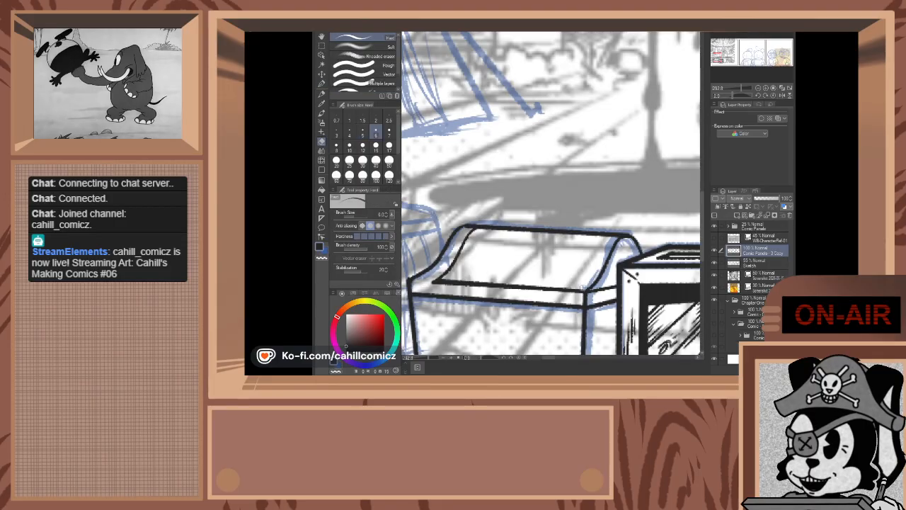
pyautogui.moveTo(575, 295); pyautogui.dragTo(583, 297)
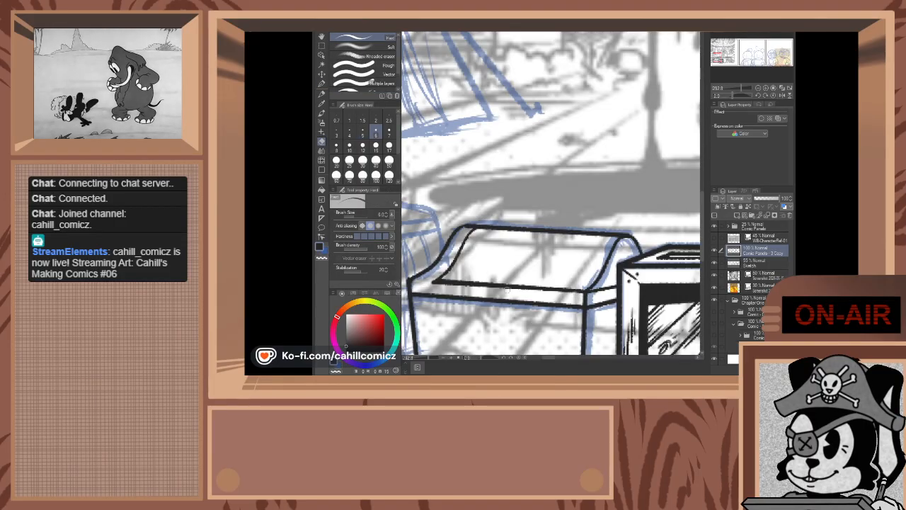
pyautogui.moveTo(428, 285)
pyautogui.mouseDown()
pyautogui.moveTo(578, 295)
pyautogui.moveTo(428, 285)
pyautogui.mouseUp()
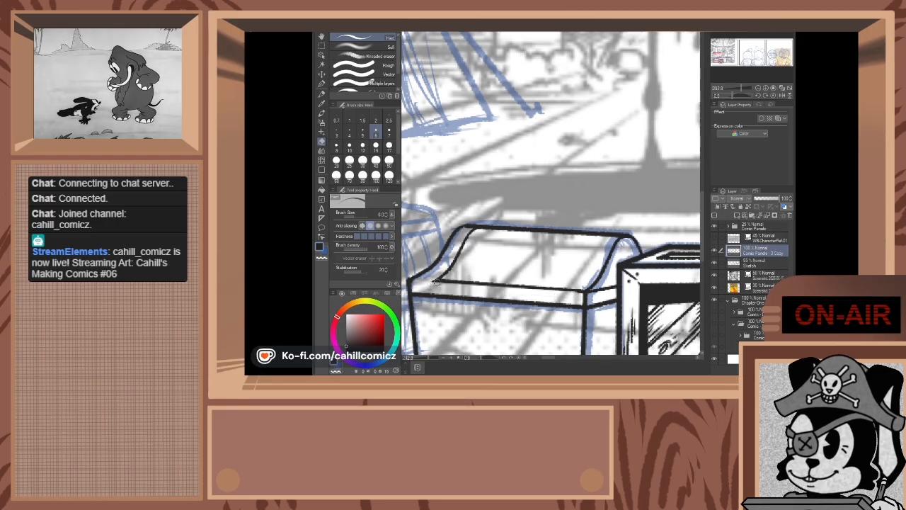
pyautogui.hotkey('ctrl', 'z')
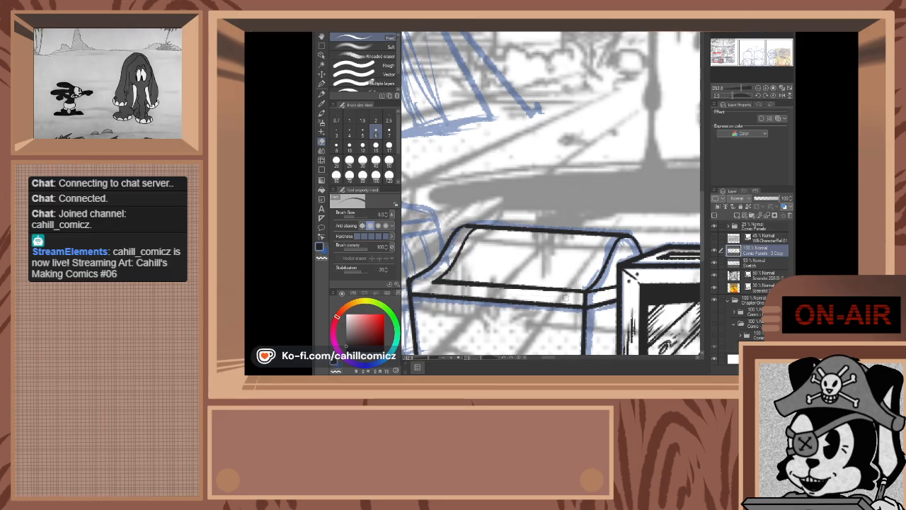
pyautogui.click(349, 146)
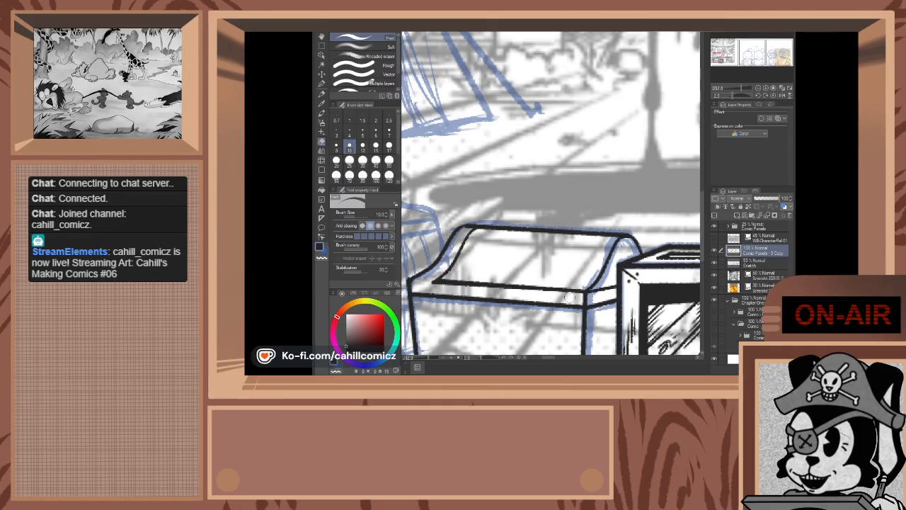
pyautogui.moveTo(573, 298)
pyautogui.mouseDown()
pyautogui.moveTo(420, 286)
pyautogui.moveTo(512, 291)
pyautogui.mouseUp()
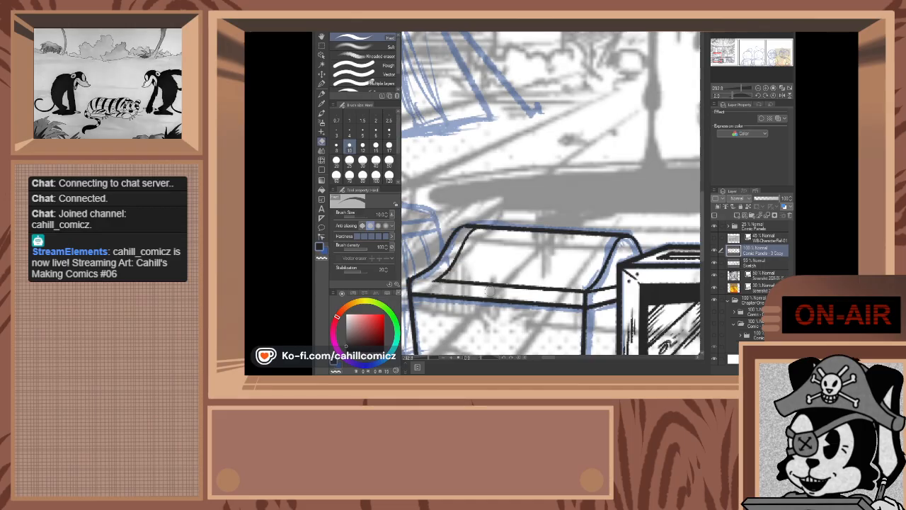
# - Ink an inner curve parallel to the lid's right profile with the Textured pen, from the top edge to the rim line
pyautogui.click(322, 85)
pyautogui.scroll(1, 517, 262)
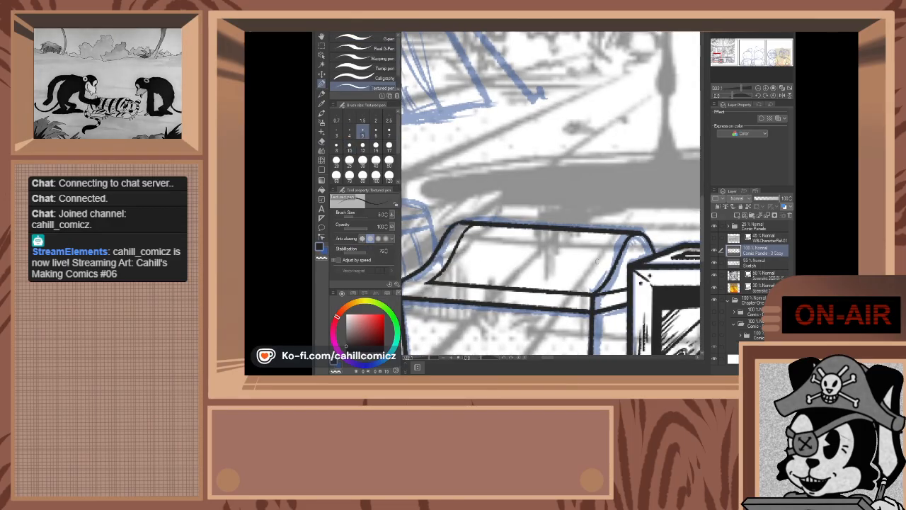
pyautogui.scroll(-2, 597, 261)
pyautogui.scroll(3, 592, 284)
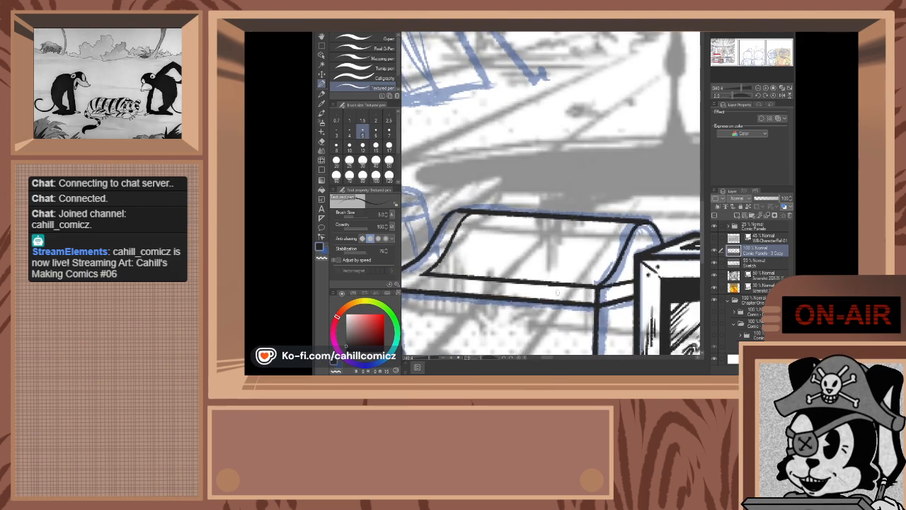
pyautogui.scroll(-2, 573, 281)
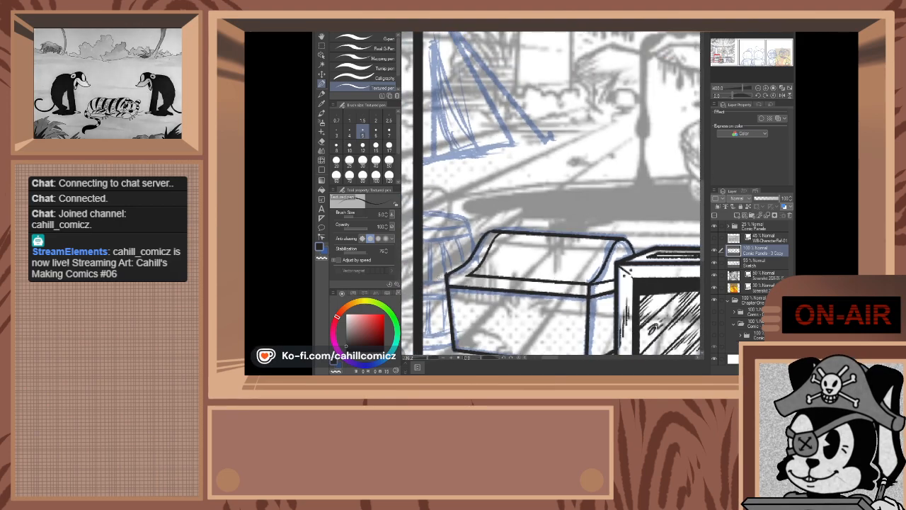
pyautogui.scroll(2, 548, 289)
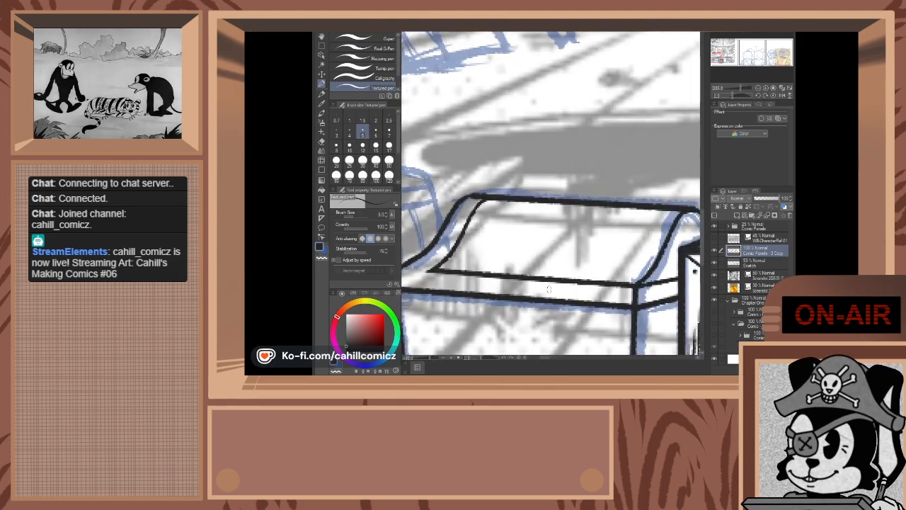
pyautogui.scroll(1, 613, 283)
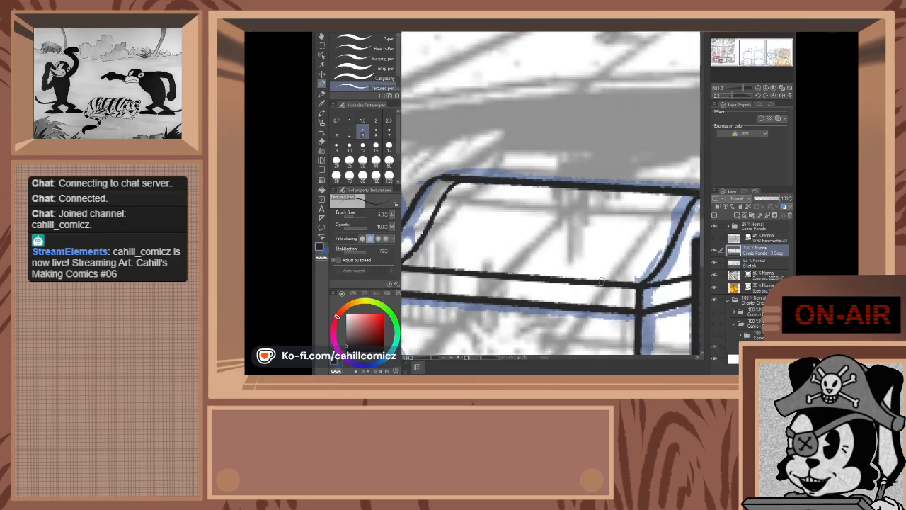
pyautogui.moveTo(619, 271); pyautogui.dragTo(632, 260)
pyautogui.moveTo(651, 222)
pyautogui.mouseDown()
pyautogui.moveTo(657, 203)
pyautogui.moveTo(621, 267)
pyautogui.mouseUp()
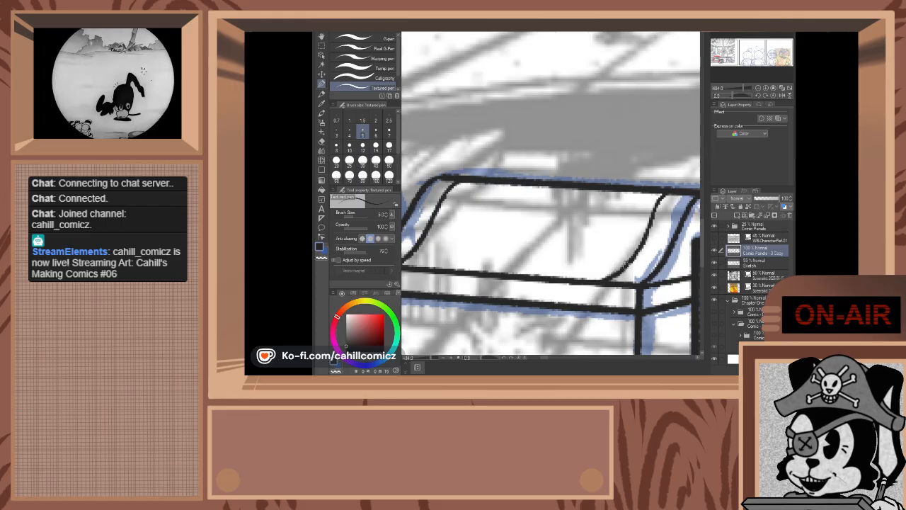
# - Erase the rim line between the foot of the right inner curve and the chest's near corner
pyautogui.click(322, 142)
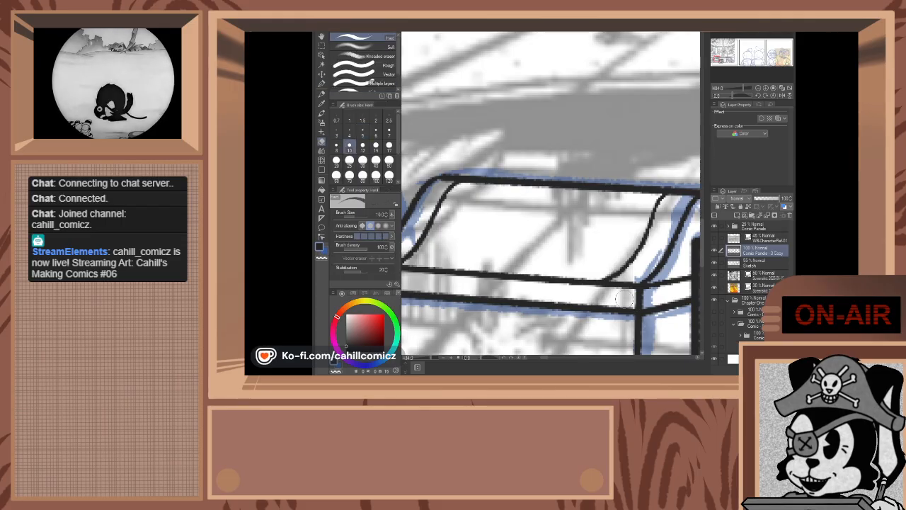
pyautogui.moveTo(627, 304); pyautogui.dragTo(620, 285)
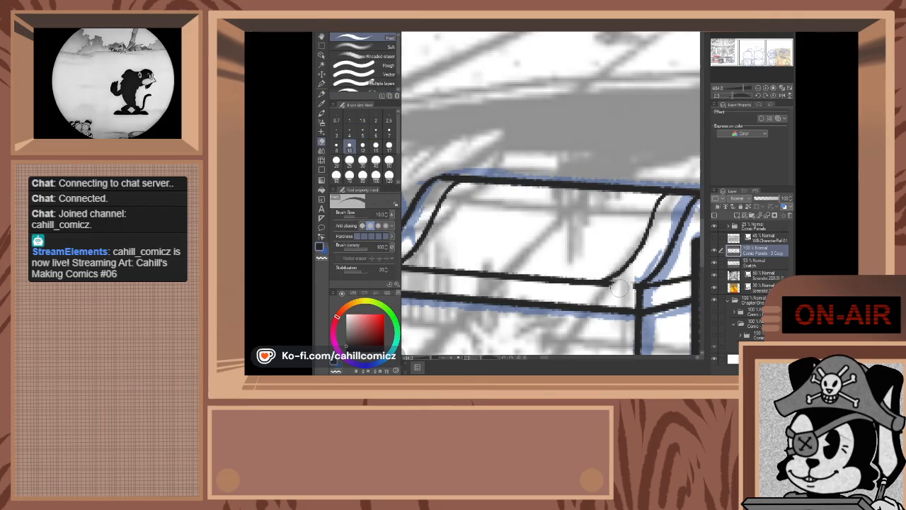
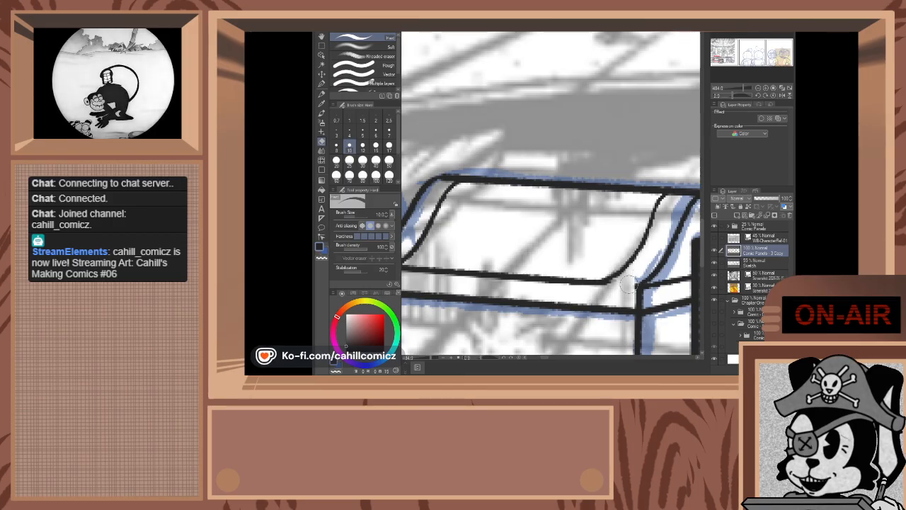
pyautogui.scroll(-3, 625, 284)
pyautogui.scroll(3, 553, 283)
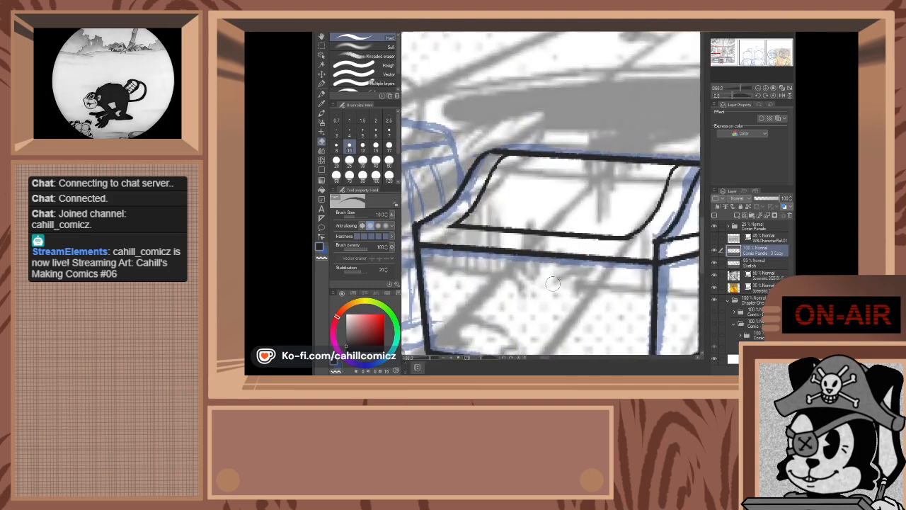
pyautogui.scroll(2, 595, 262)
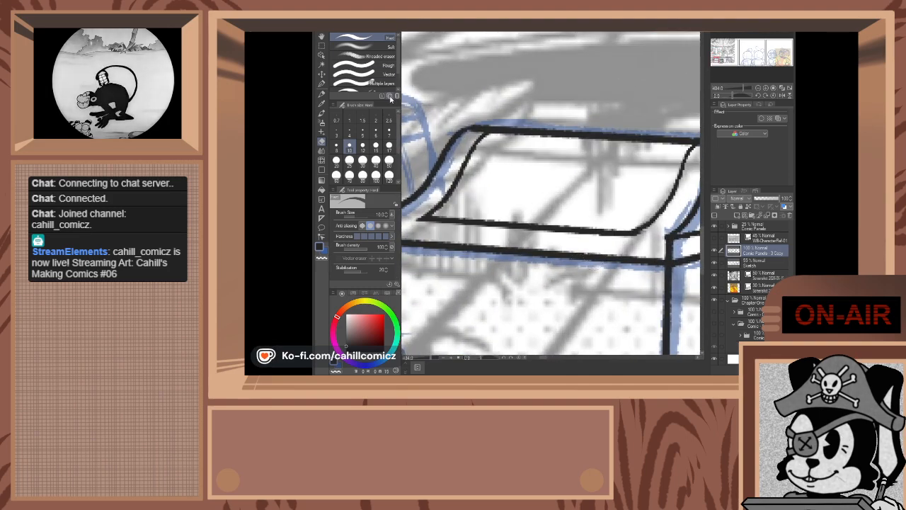
# - Ink a curve across the middle of the chest lid with the Textured pen, from the rim line to the top edge
pyautogui.click(322, 82)
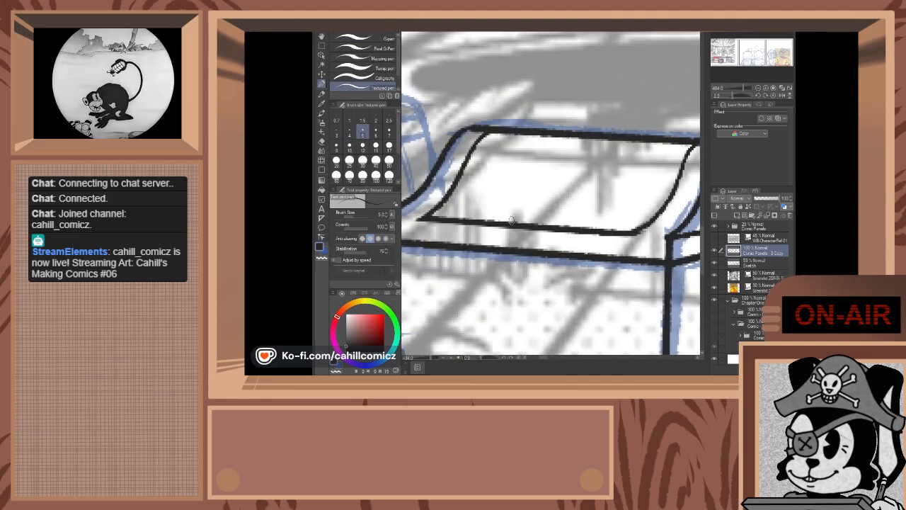
pyautogui.moveTo(511, 220)
pyautogui.mouseDown()
pyautogui.moveTo(539, 190)
pyautogui.moveTo(550, 150)
pyautogui.moveTo(522, 213)
pyautogui.moveTo(553, 139)
pyautogui.mouseUp()
pyautogui.hotkey('ctrl', 'z')
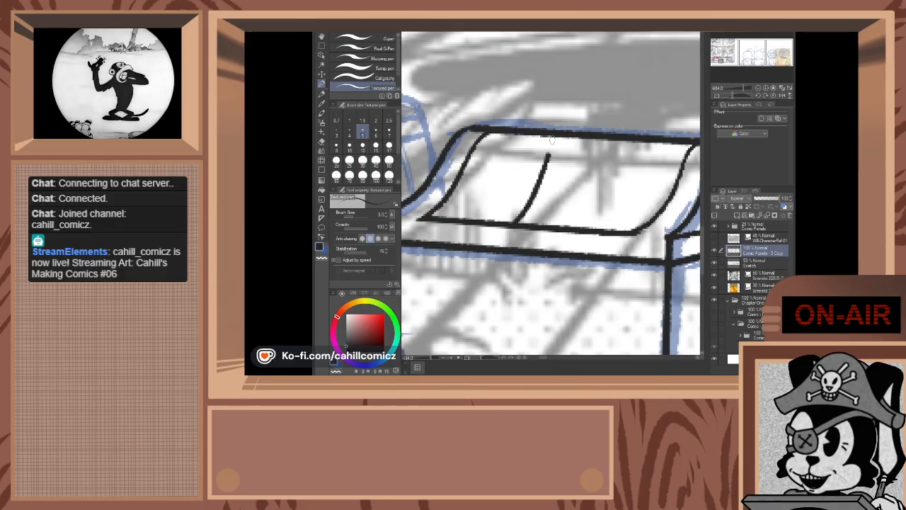
pyautogui.hotkey('ctrl', 'z')
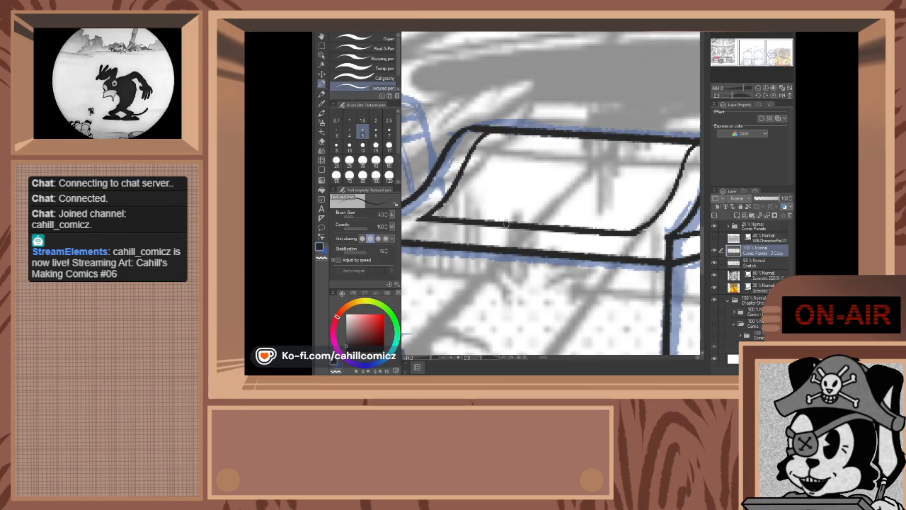
pyautogui.moveTo(507, 224)
pyautogui.mouseDown()
pyautogui.moveTo(538, 189)
pyautogui.moveTo(545, 153)
pyautogui.mouseUp()
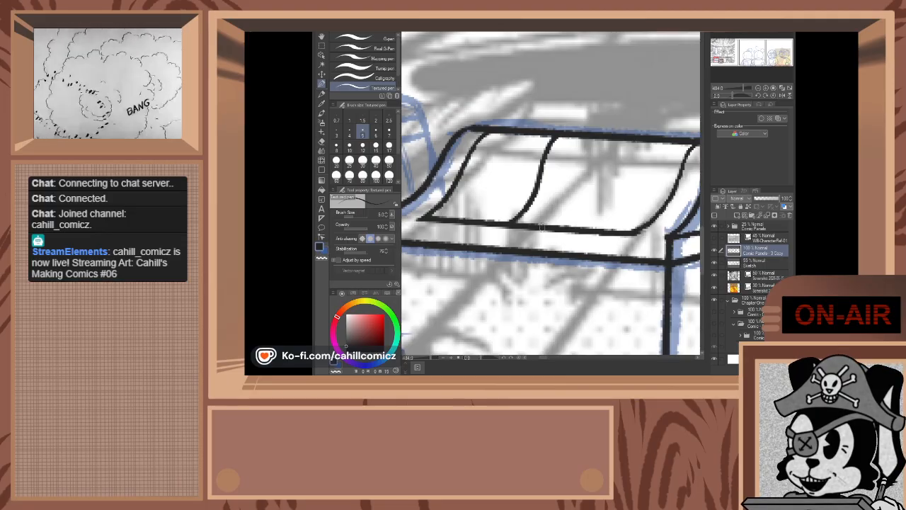
# - Ink a second curve just right of the lid's middle curve, parallel to it, from the rim line to the top edge
pyautogui.moveTo(547, 225)
pyautogui.mouseDown()
pyautogui.moveTo(555, 216)
pyautogui.moveTo(566, 183)
pyautogui.moveTo(557, 219)
pyautogui.moveTo(575, 160)
pyautogui.mouseUp()
pyautogui.hotkey('ctrl', 'z')
pyautogui.hotkey('ctrl', 'z')
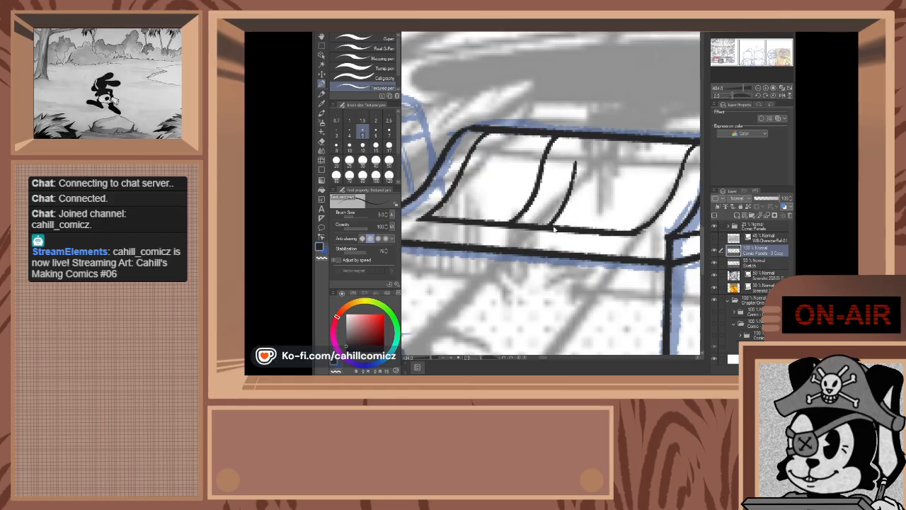
pyautogui.hotkey('ctrl', 'z')
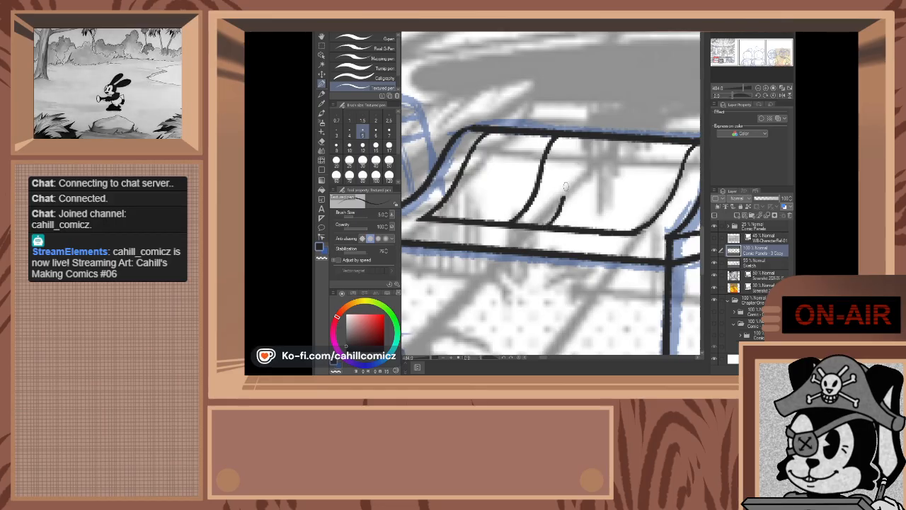
pyautogui.moveTo(579, 146); pyautogui.dragTo(587, 147)
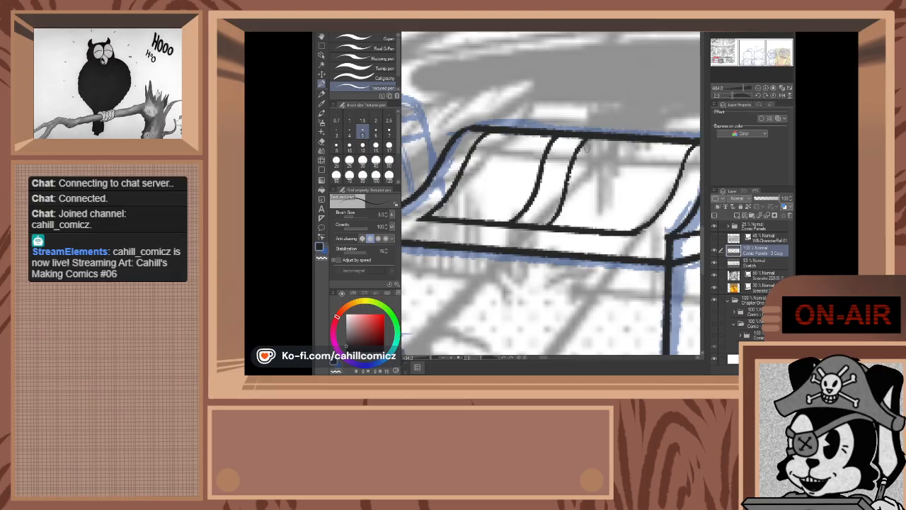
# - Erase the rim line between the two middle curves and thicken the left edges of the lid panels with the Textured pen
pyautogui.press('e')
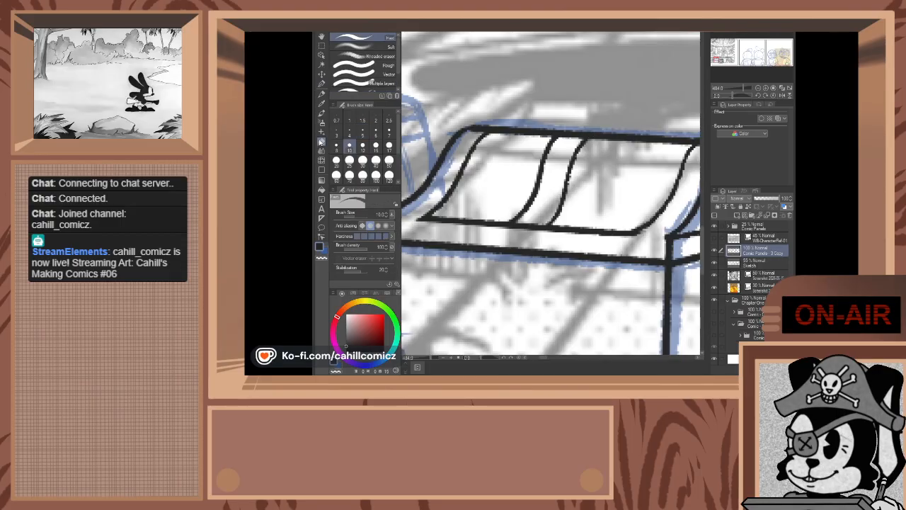
pyautogui.moveTo(536, 220); pyautogui.dragTo(524, 231)
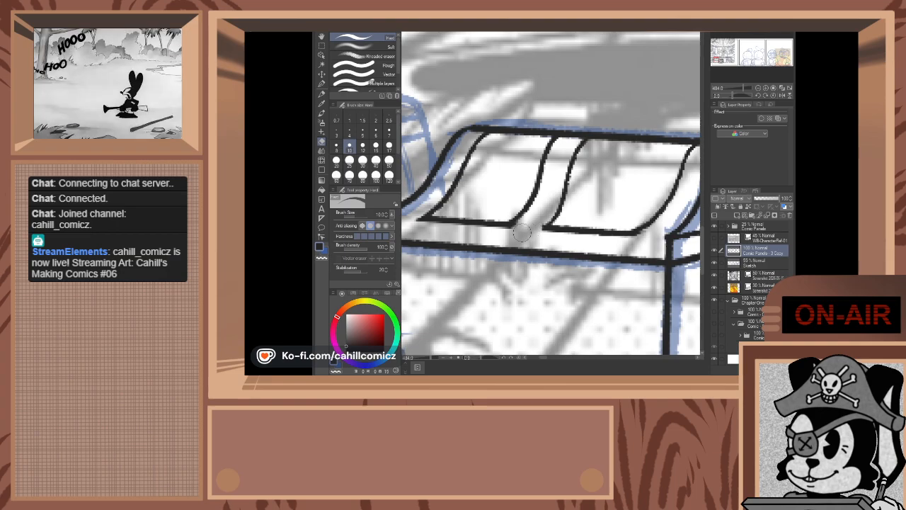
pyautogui.click(322, 84)
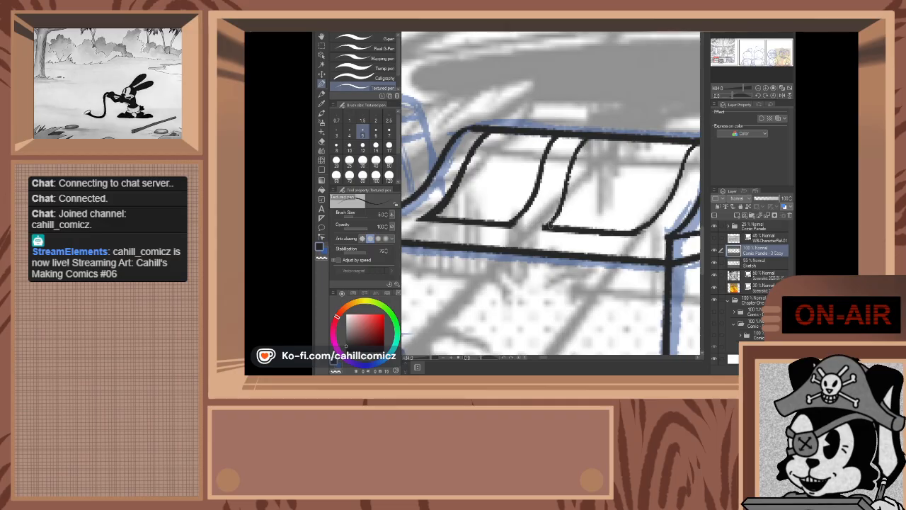
pyautogui.moveTo(550, 226); pyautogui.dragTo(585, 144)
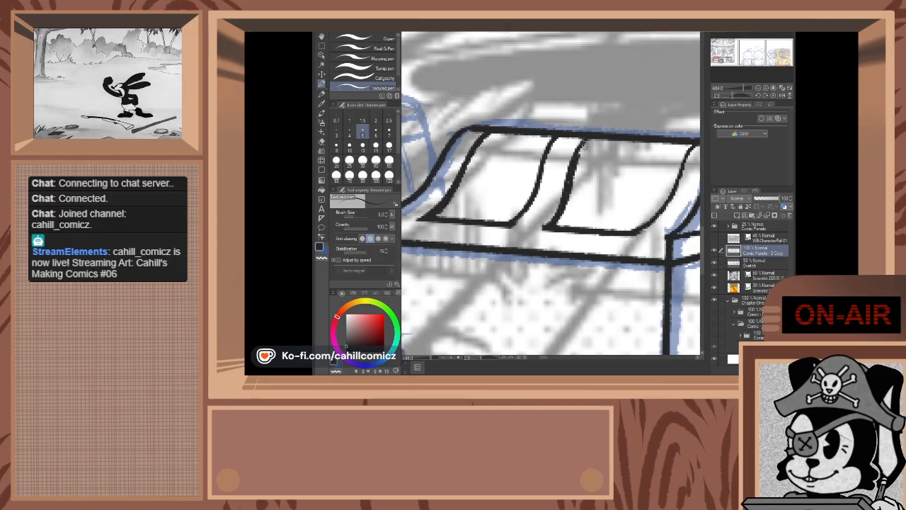
# - Ink a straight trim line across the chest's front and side with the Textured pen, just below and parallel to the lid's lower edge
pyautogui.scroll(-4, 672, 105)
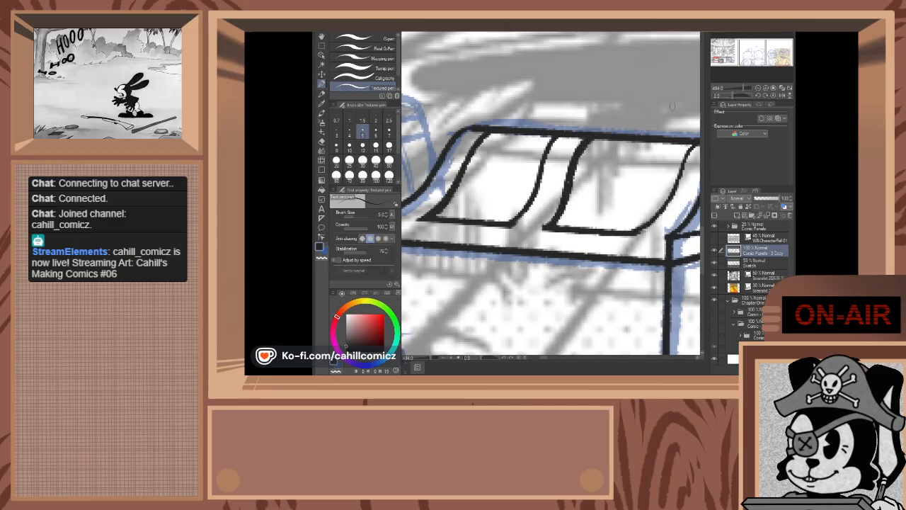
pyautogui.scroll(3, 574, 242)
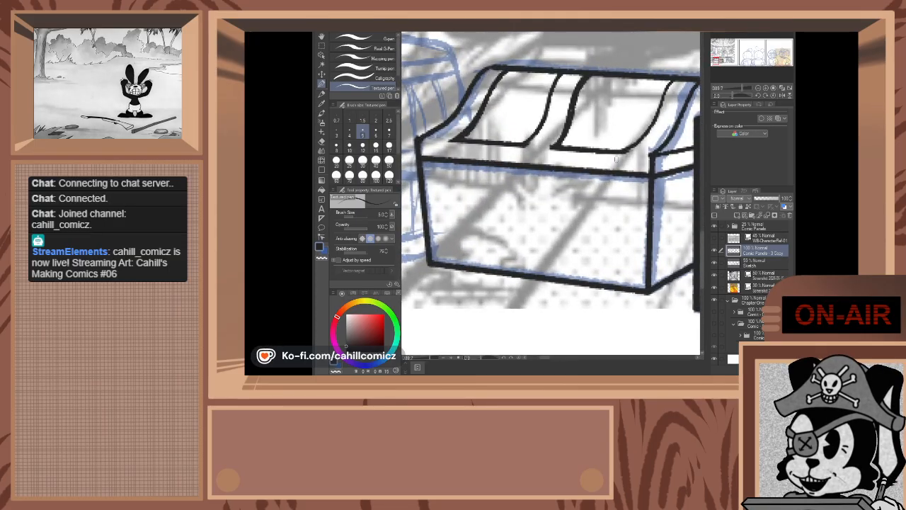
pyautogui.scroll(1, 616, 160)
pyautogui.click(323, 142)
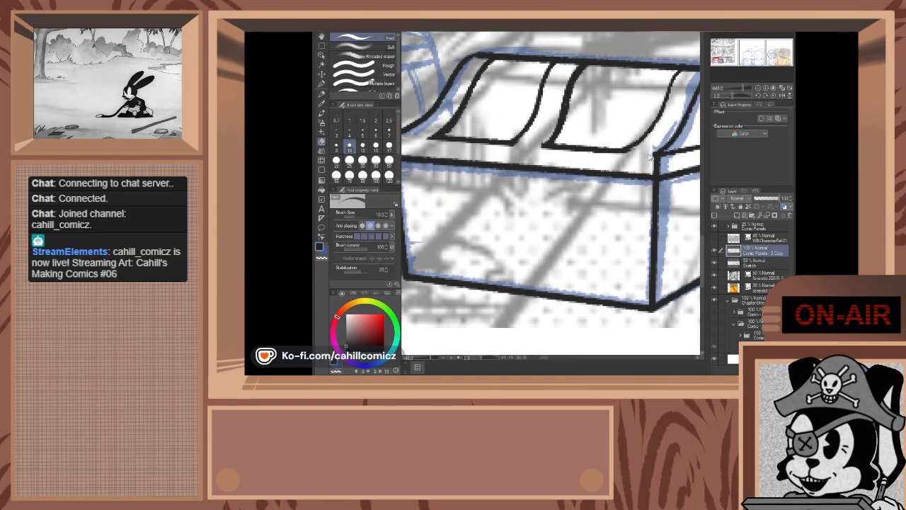
pyautogui.scroll(-2, 585, 144)
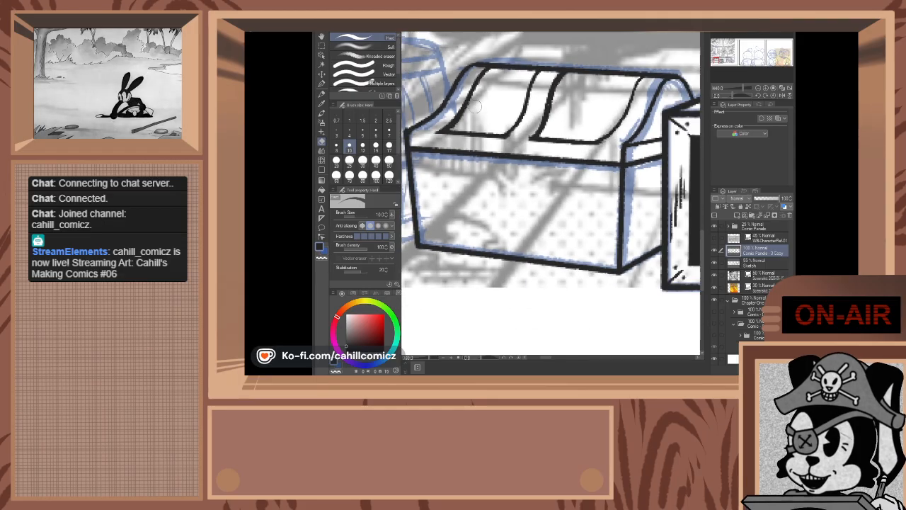
pyautogui.click(322, 83)
pyautogui.scroll(2, 418, 149)
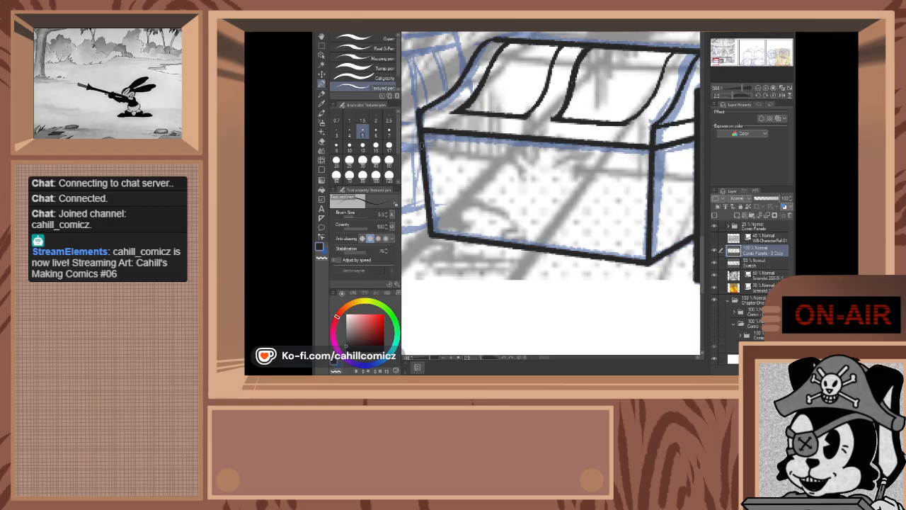
pyautogui.click(422, 146)
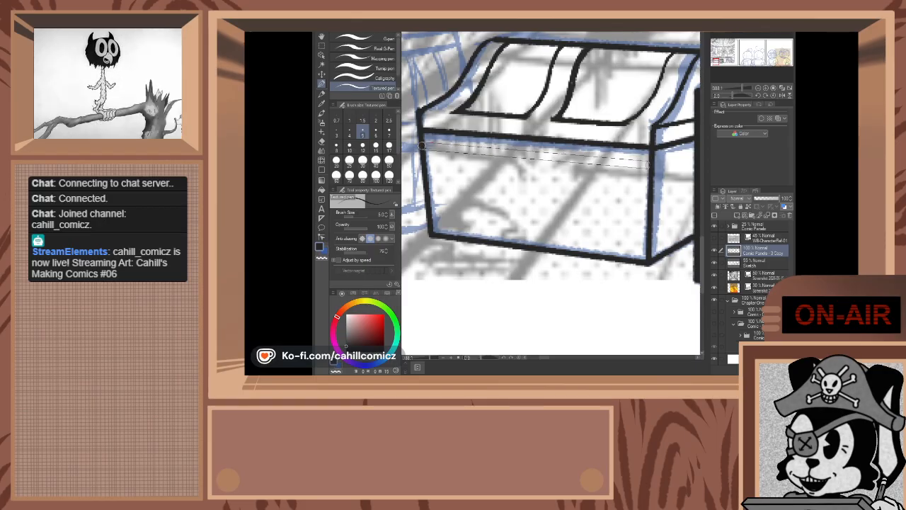
pyautogui.click(649, 165)
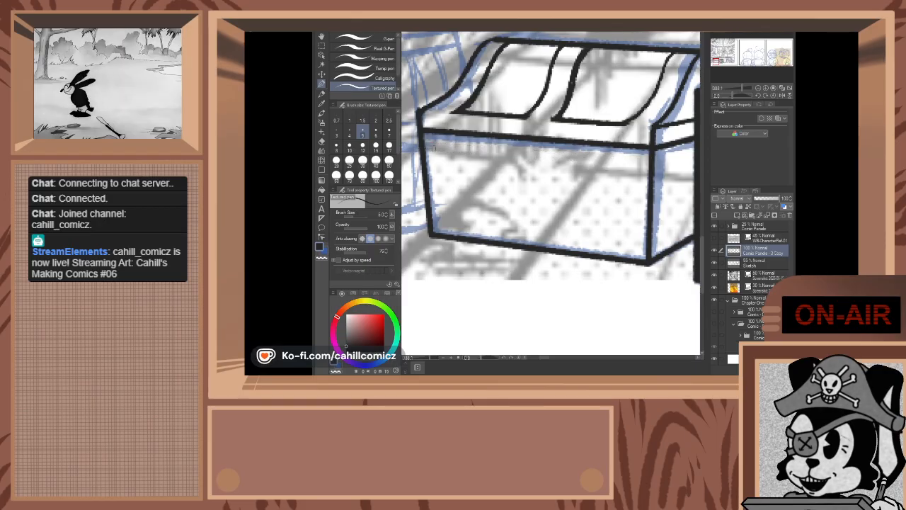
pyautogui.moveTo(422, 147); pyautogui.dragTo(650, 167)
pyautogui.hotkey('ctrl', 'z')
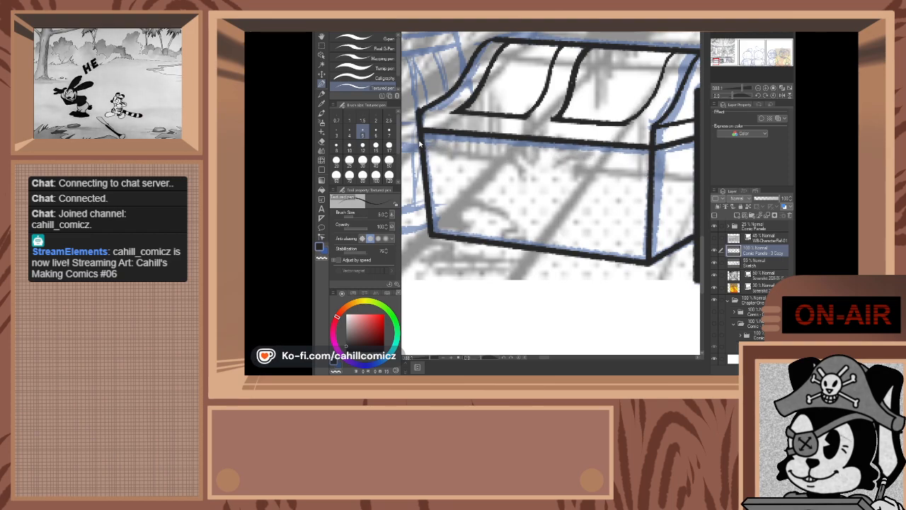
pyautogui.moveTo(423, 146); pyautogui.dragTo(650, 167)
pyautogui.scroll(-3, 676, 156)
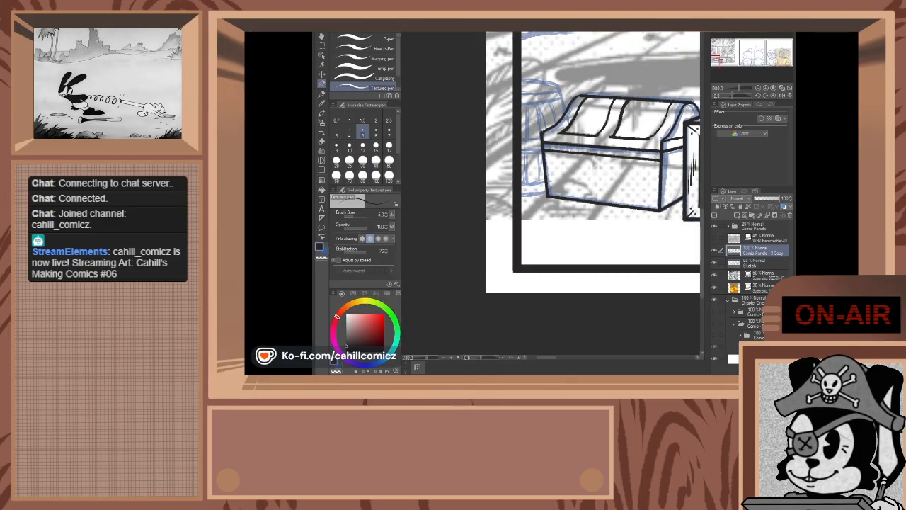
pyautogui.scroll(-2, 599, 142)
pyautogui.scroll(4, 678, 86)
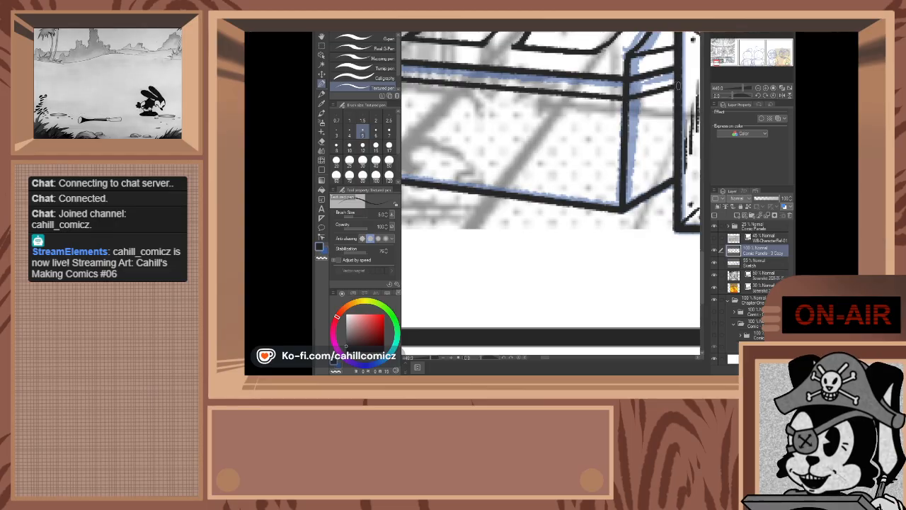
# - Ink a straight trim line just above the chest's bottom edge, across the front and continuing along the side
pyautogui.scroll(-3, 659, 85)
pyautogui.scroll(2, 537, 76)
pyautogui.scroll(-2, 538, 78)
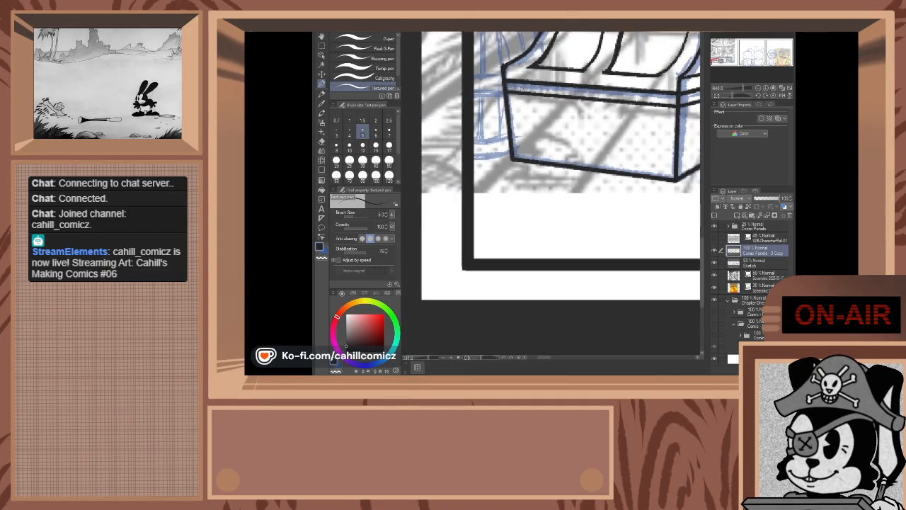
pyautogui.scroll(4, 437, 171)
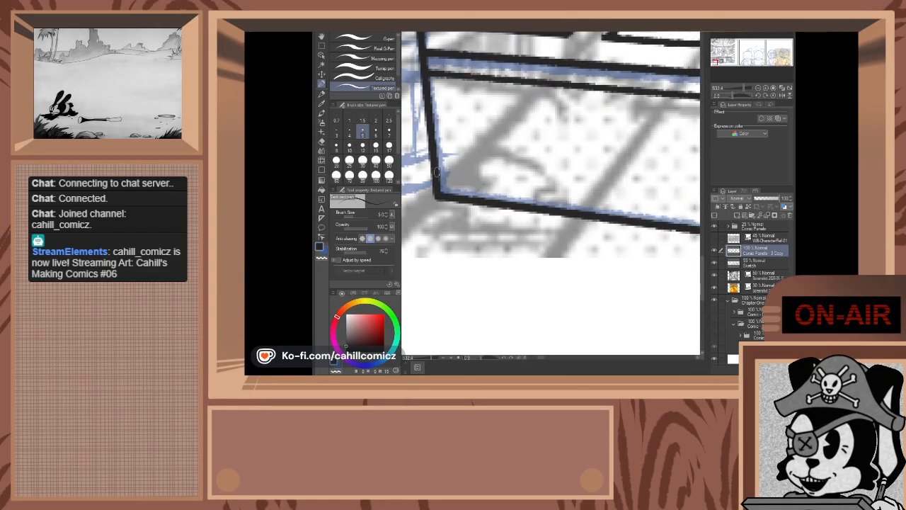
pyautogui.scroll(-5, 438, 178)
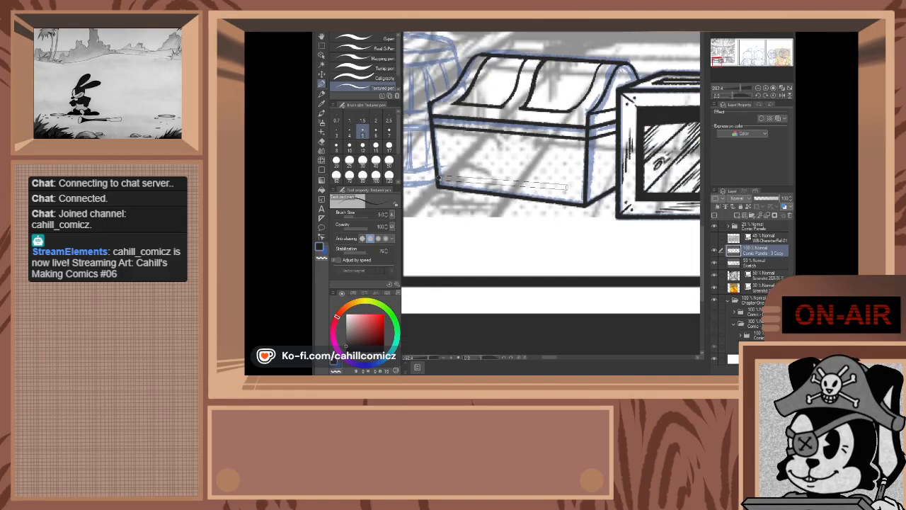
pyautogui.moveTo(566, 188); pyautogui.dragTo(585, 193)
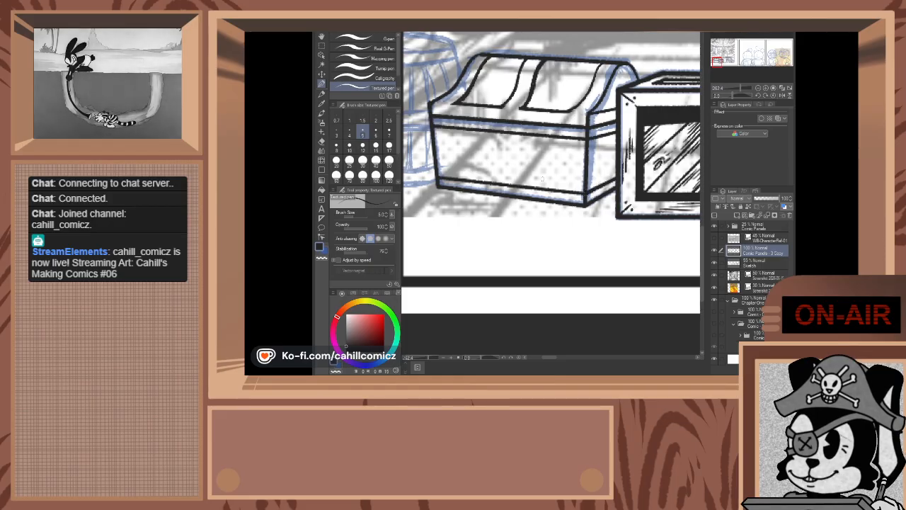
# - Ink a thick vertical bar near the left end of the chest's front, between the upper and lower trim lines, using repeated straight strokes
pyautogui.scroll(2, 449, 141)
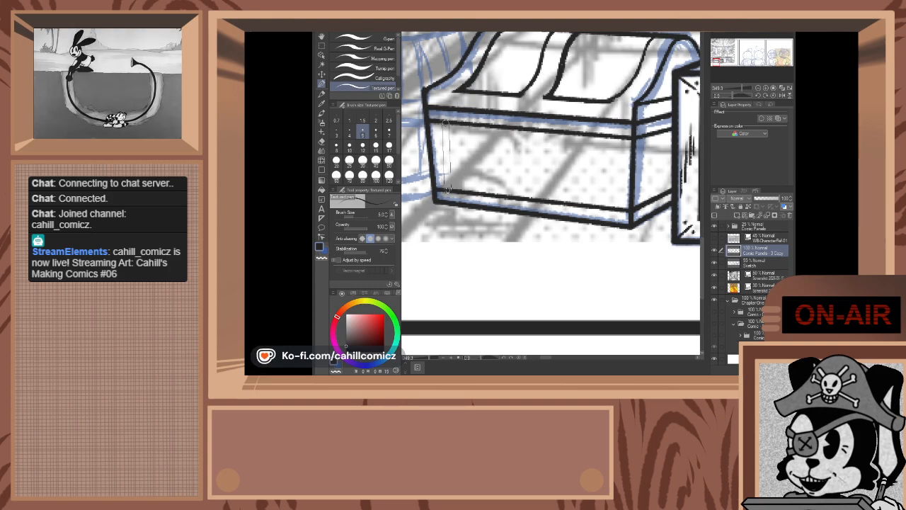
pyautogui.moveTo(447, 190); pyautogui.dragTo(448, 189)
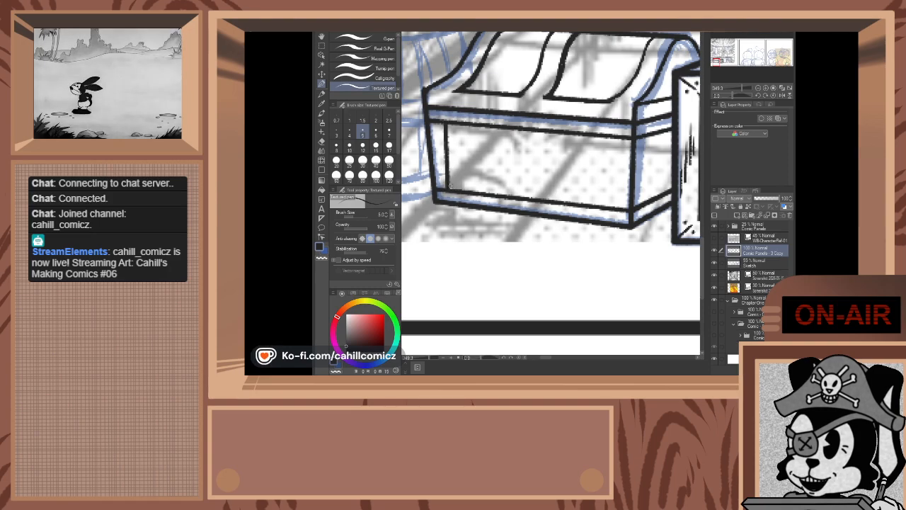
pyautogui.keyDown('shift'); pyautogui.click(450, 125); pyautogui.keyUp('shift')
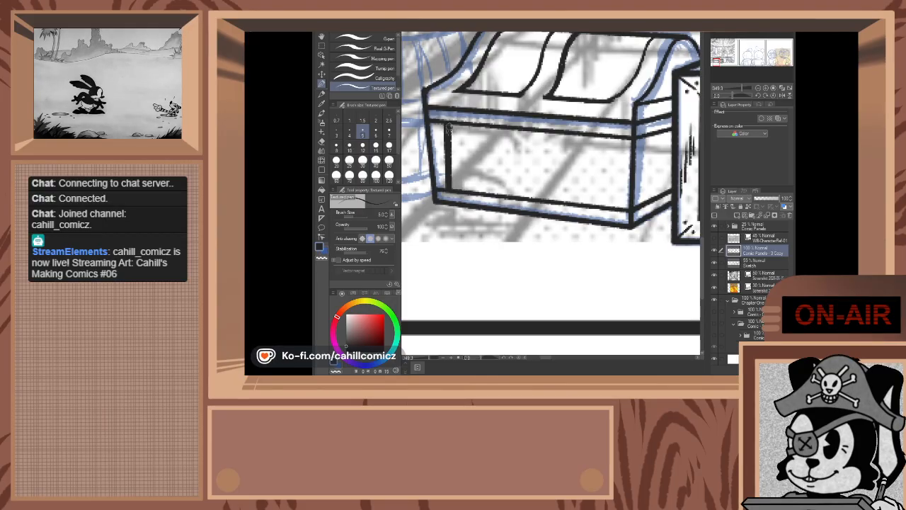
pyautogui.keyDown('shift'); pyautogui.click(451, 188); pyautogui.keyUp('shift')
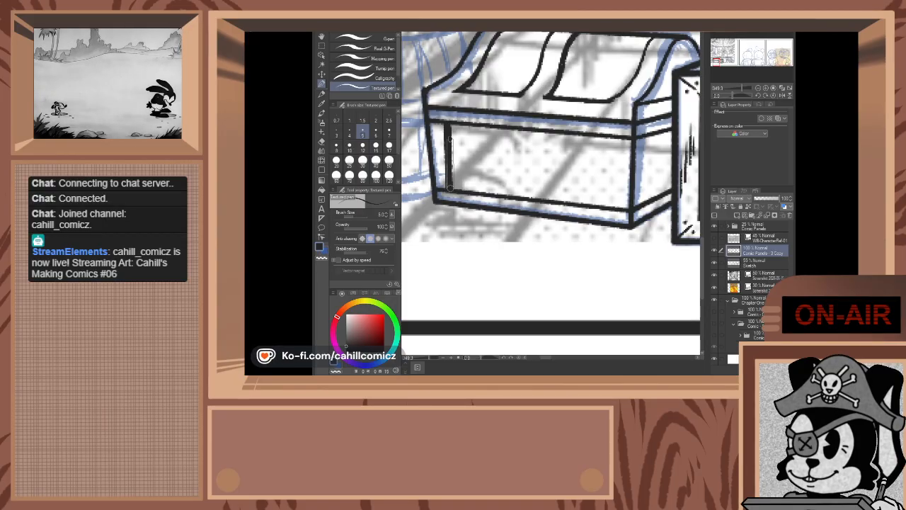
pyautogui.keyDown('shift'); pyautogui.click(449, 126); pyautogui.keyUp('shift')
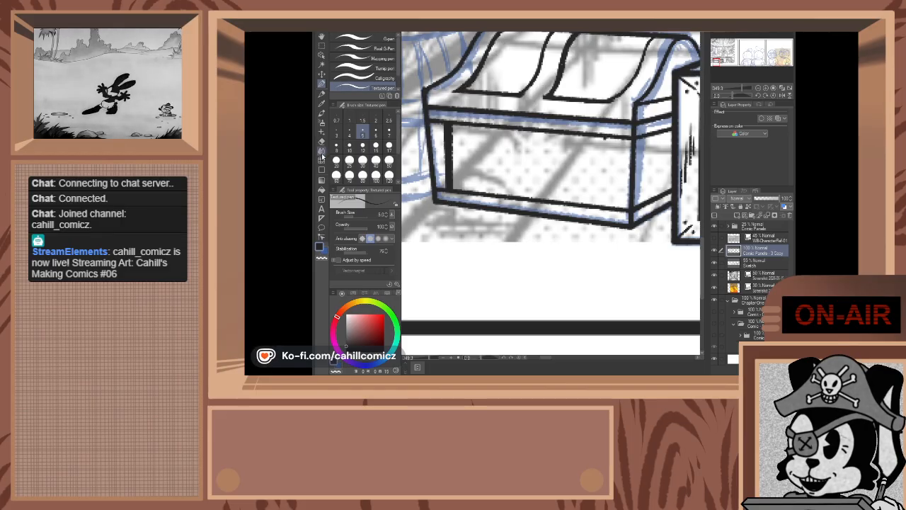
# - Erase the lower trim line on the chest's front with the hard eraser and retrace it straight with the Textured pen
pyautogui.press('e')
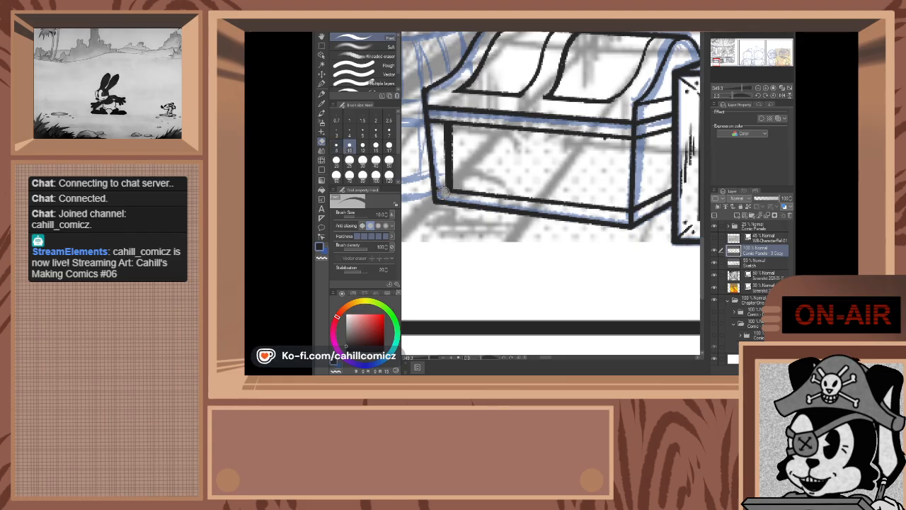
pyautogui.moveTo(444, 191); pyautogui.dragTo(620, 216)
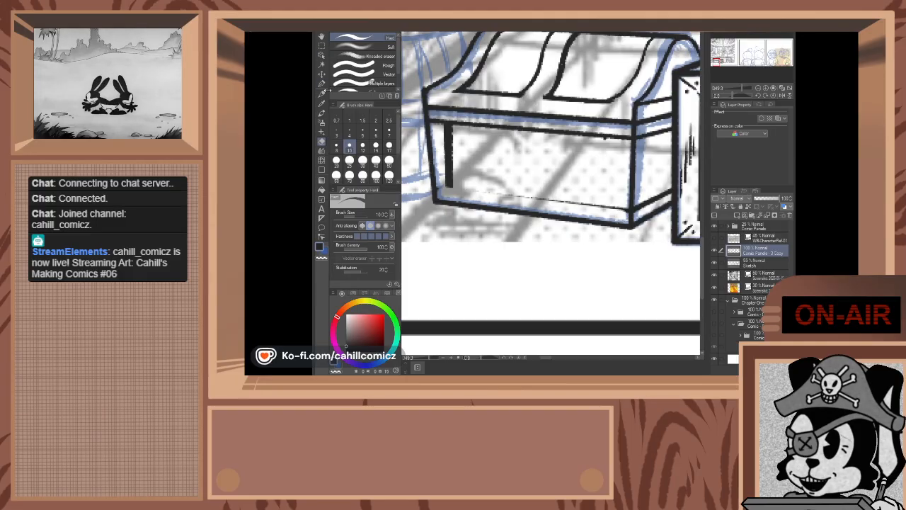
pyautogui.click(322, 84)
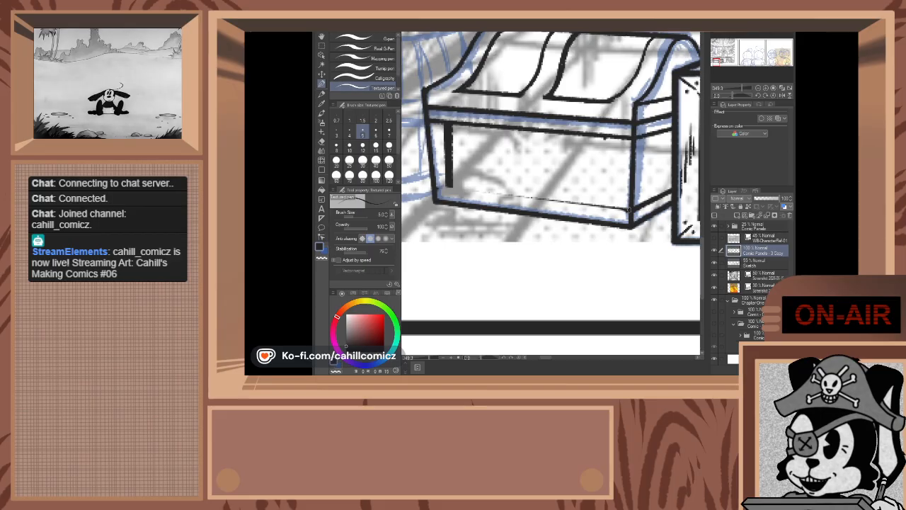
pyautogui.keyDown('shift'); pyautogui.click(436, 187); pyautogui.keyUp('shift')
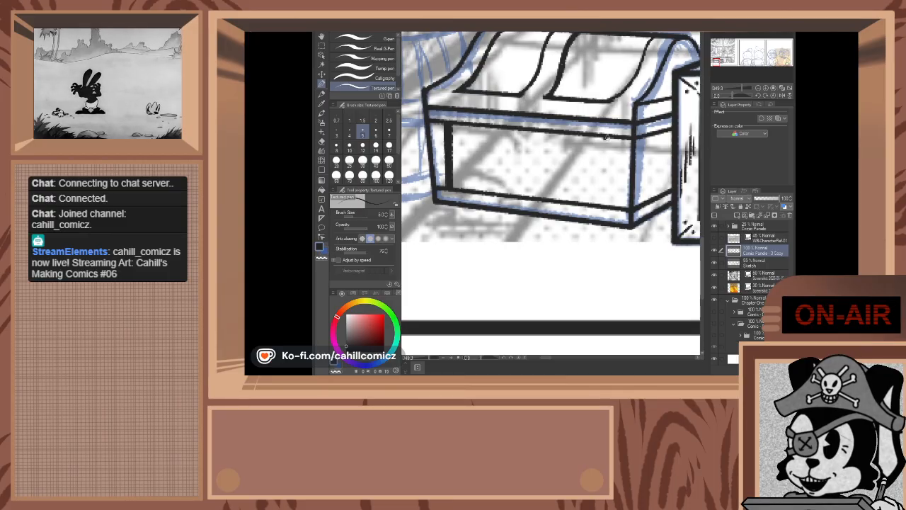
# - Ink a straight vertical line near the right end of the chest's front, between the upper and lower trim lines, retrying until well placed
pyautogui.moveTo(607, 136); pyautogui.dragTo(608, 206)
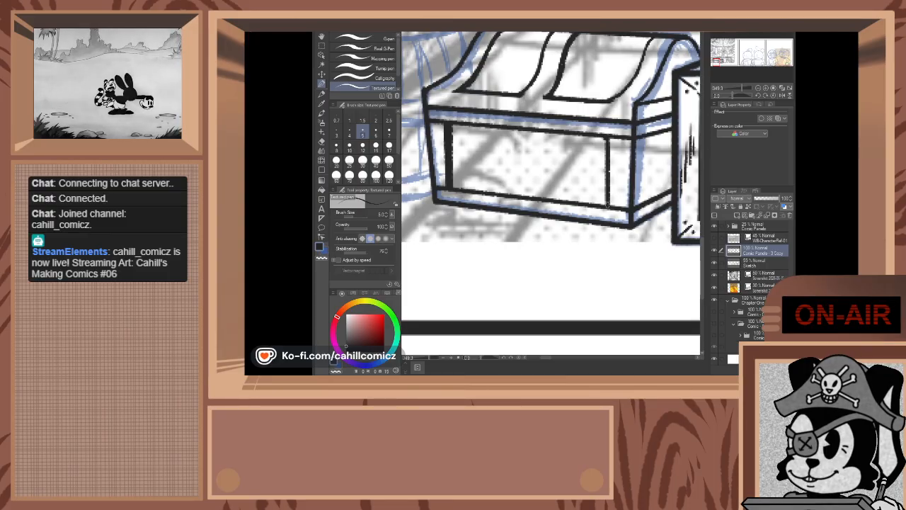
pyautogui.hotkey('ctrl', 'z')
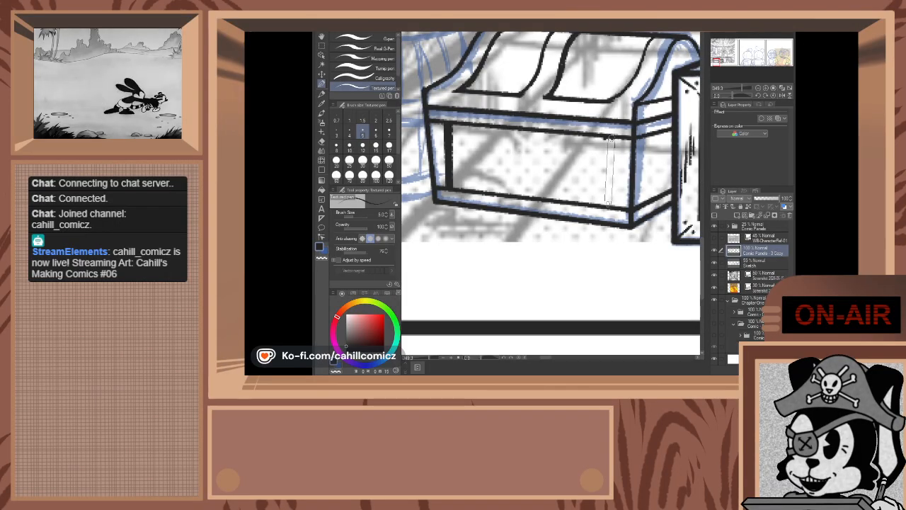
pyautogui.moveTo(606, 136); pyautogui.dragTo(607, 206)
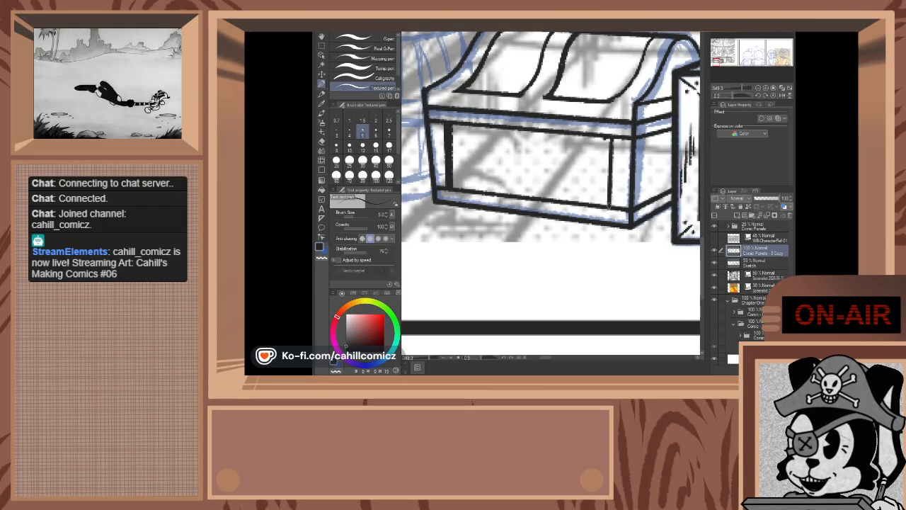
pyautogui.hotkey('ctrl', 'z')
pyautogui.moveTo(607, 136); pyautogui.dragTo(610, 206)
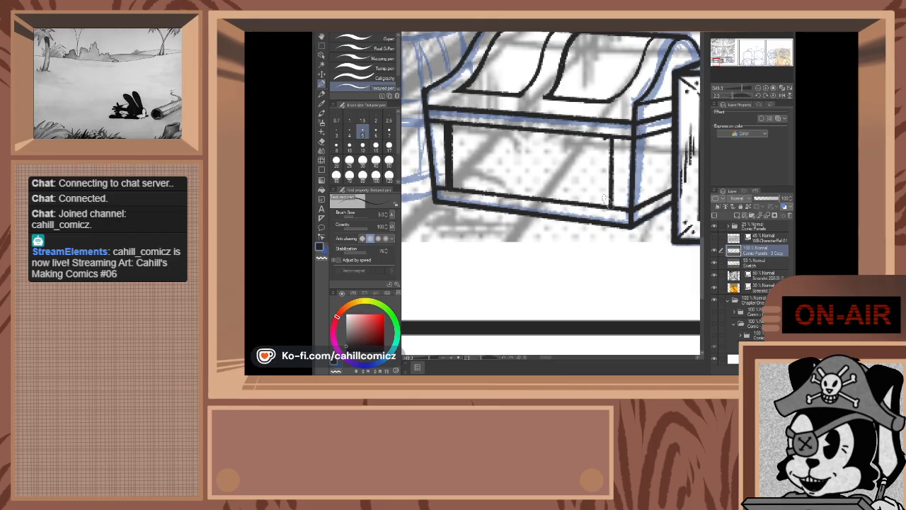
pyautogui.scroll(-10, 488, 125)
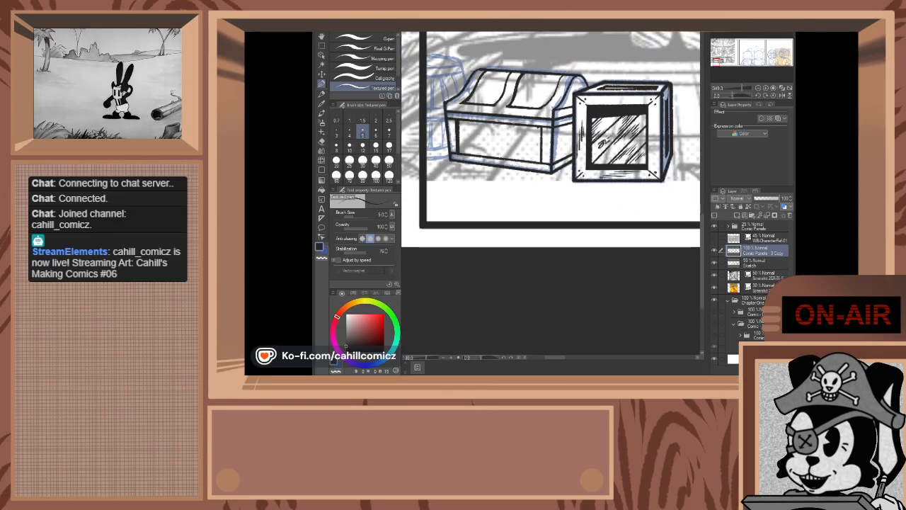
# - Ink two straight vertical lines as a divider in the middle of the chest's front, and thicken the right one
pyautogui.scroll(7, 502, 144)
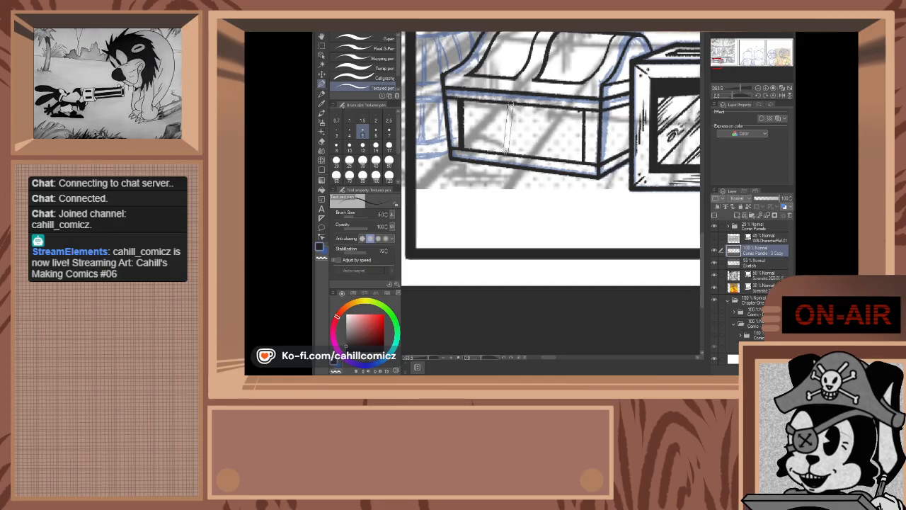
pyautogui.click(511, 104)
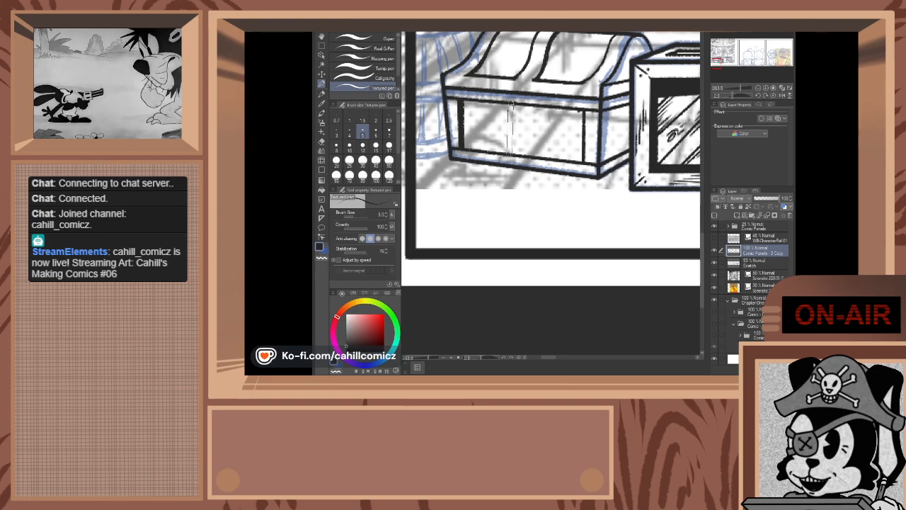
pyautogui.click(507, 152)
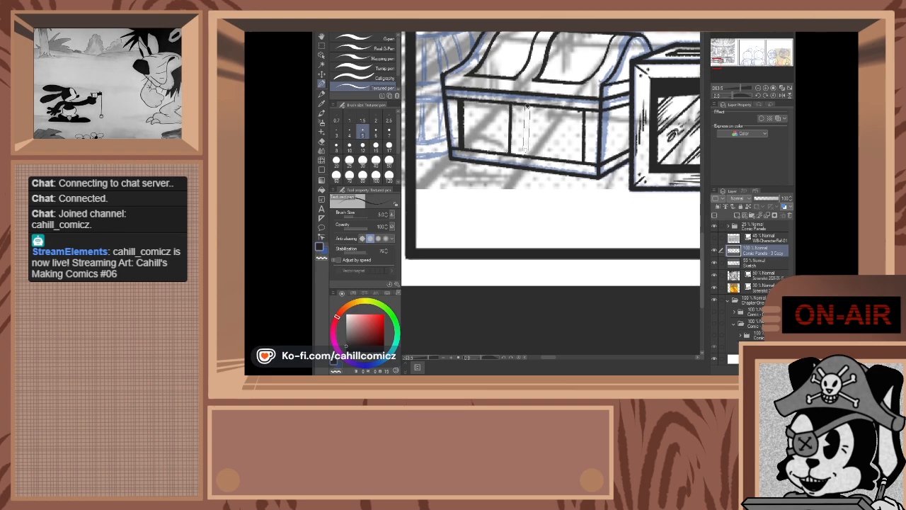
pyautogui.keyDown('shift'); pyautogui.click(527, 155); pyautogui.keyUp('shift')
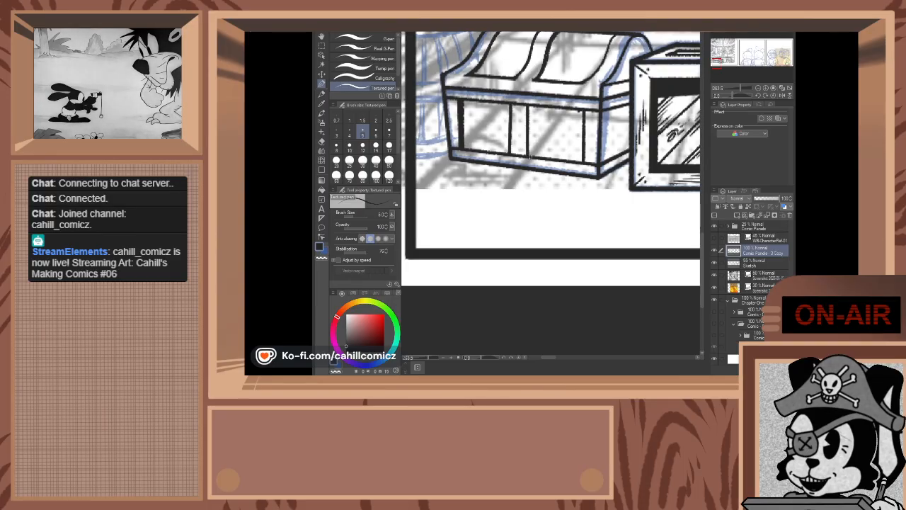
pyautogui.keyDown('shift'); pyautogui.click(530, 160); pyautogui.keyUp('shift')
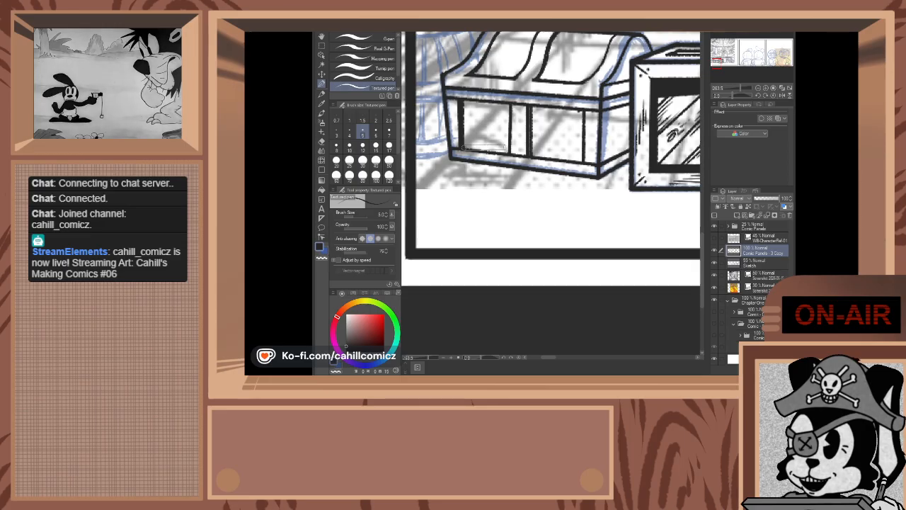
# - Thicken the bottom edges of the chest's two front panels with straight strokes just above the lower trim line
pyautogui.keyDown('shift'); pyautogui.click(510, 151); pyautogui.keyUp('shift')
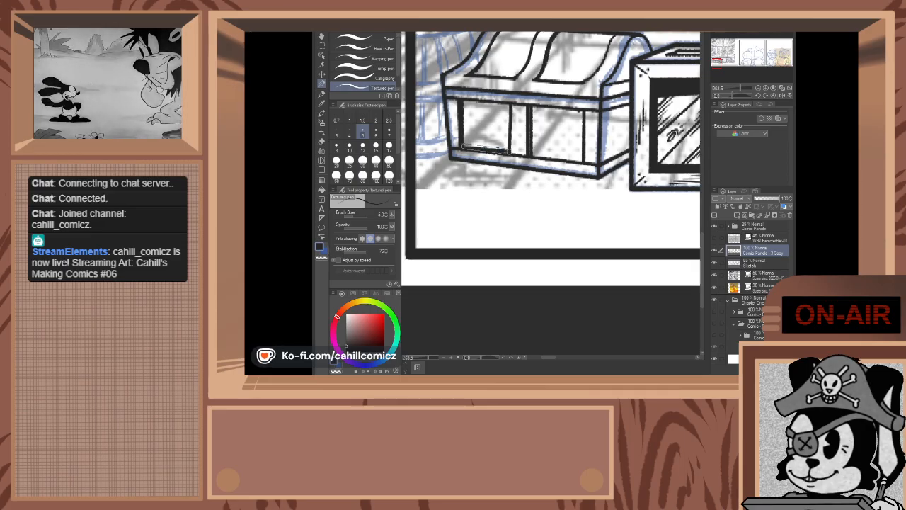
pyautogui.keyDown('shift'); pyautogui.click(510, 151); pyautogui.keyUp('shift')
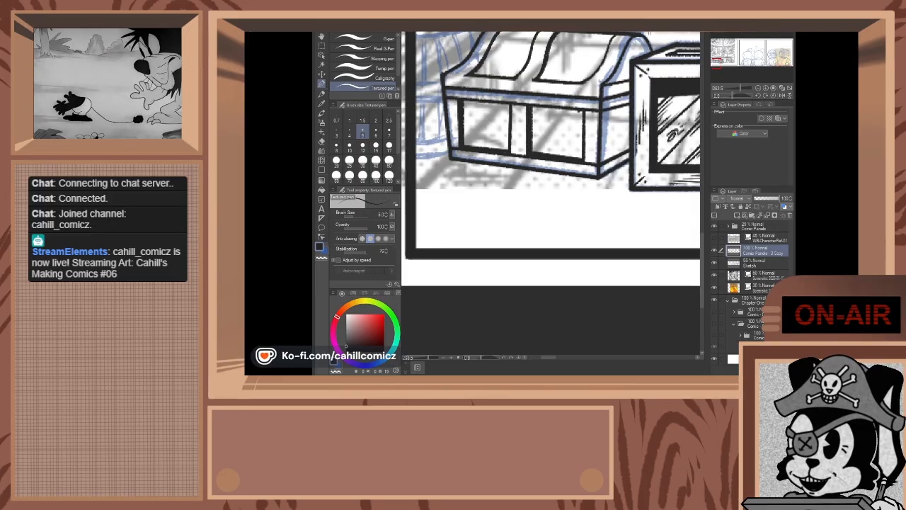
pyautogui.scroll(-3, 641, 63)
pyautogui.scroll(-5, 641, 92)
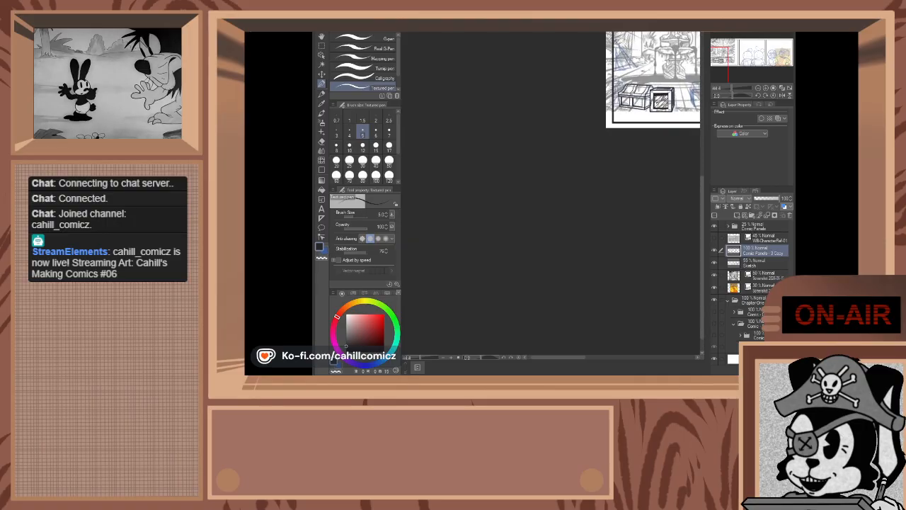
# - Ink a straight vertical line on the chest's side, between the upper and lower trim lines near the front corner
pyautogui.scroll(7, 626, 104)
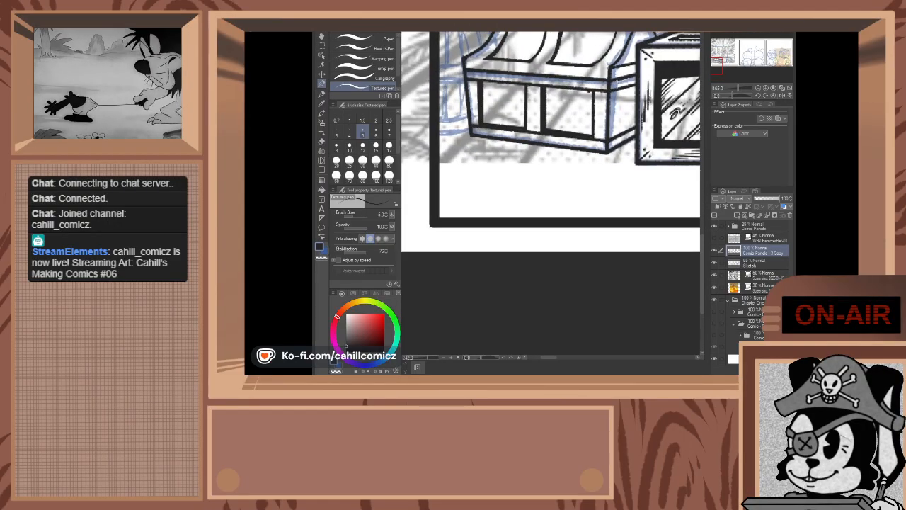
pyautogui.click(618, 88)
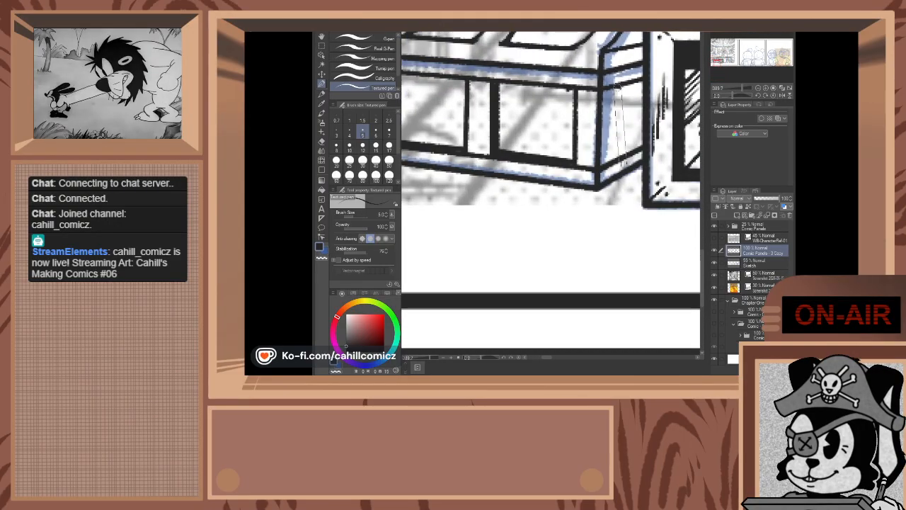
pyautogui.keyDown('shift'); pyautogui.click(618, 159); pyautogui.keyUp('shift')
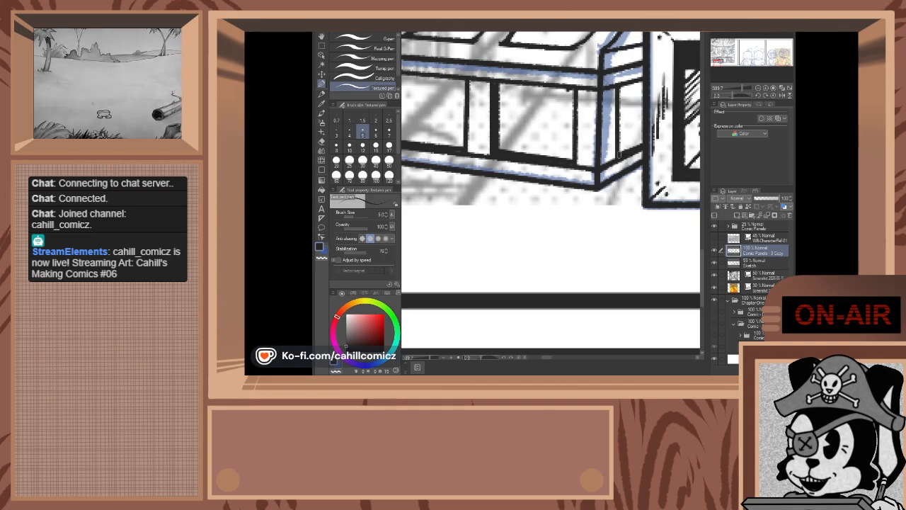
pyautogui.scroll(-5, 643, 92)
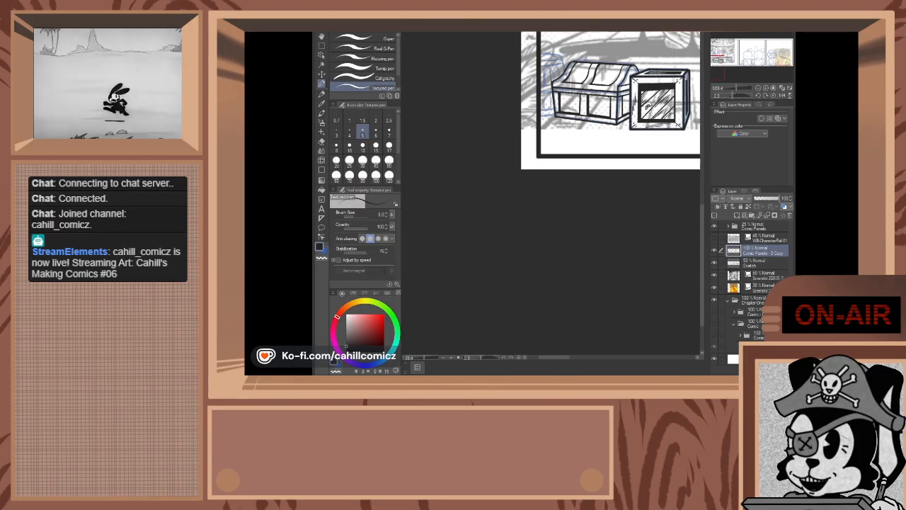
# - Erase the corner line between the lid's side curve and the trim band with the hard eraser
pyautogui.scroll(8, 561, 90)
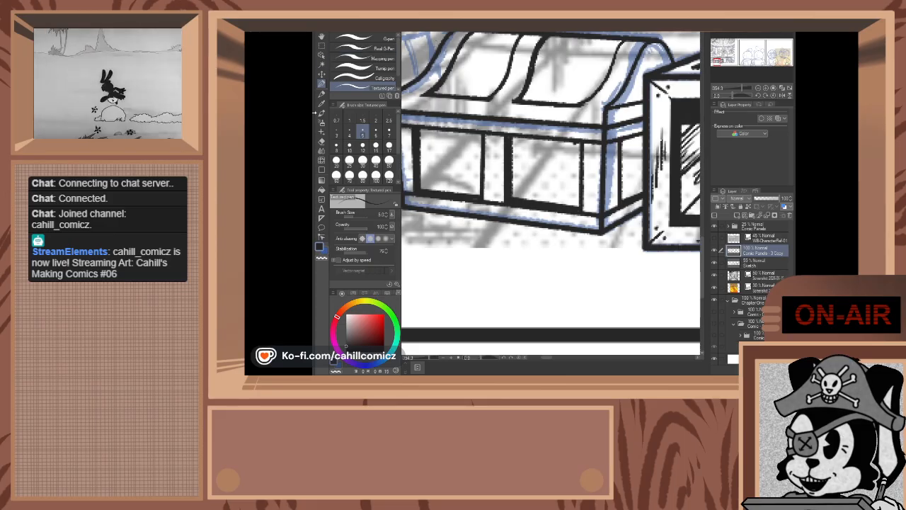
pyautogui.click(322, 140)
pyautogui.scroll(3, 608, 117)
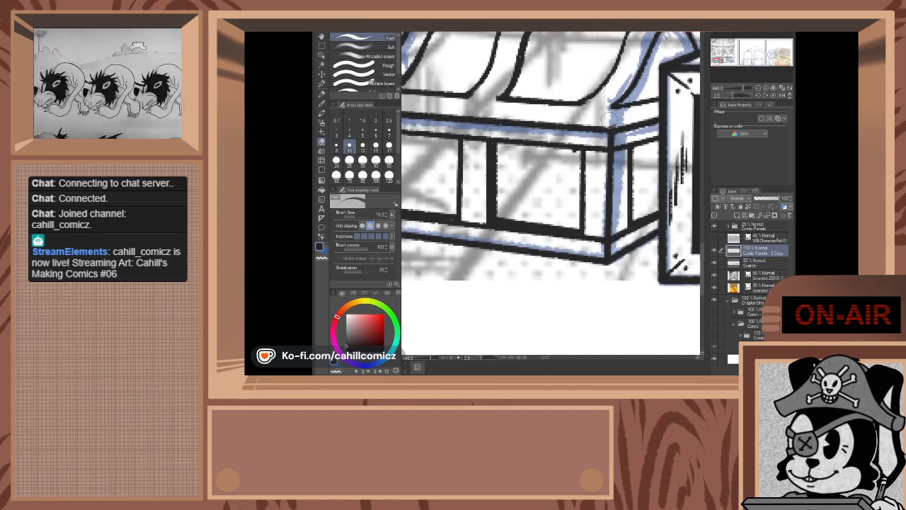
pyautogui.scroll(-3, 608, 119)
pyautogui.scroll(1, 646, 83)
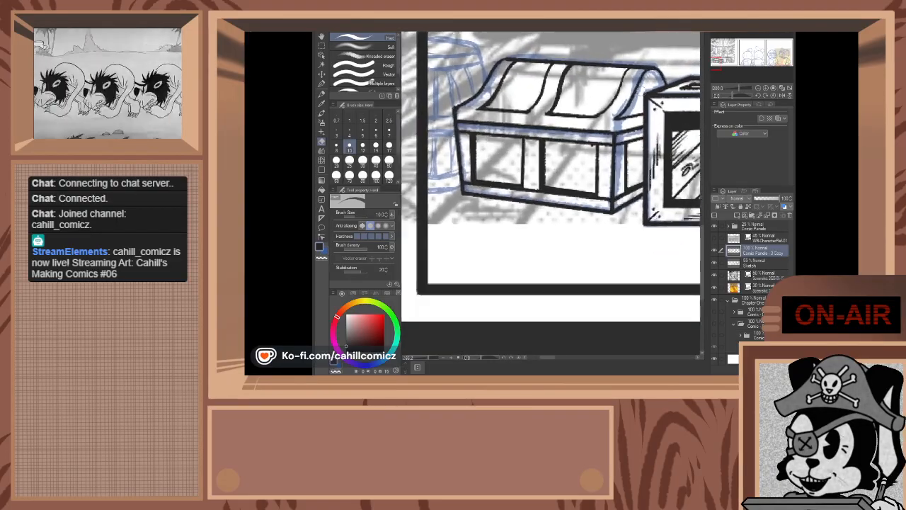
pyautogui.scroll(1, 641, 92)
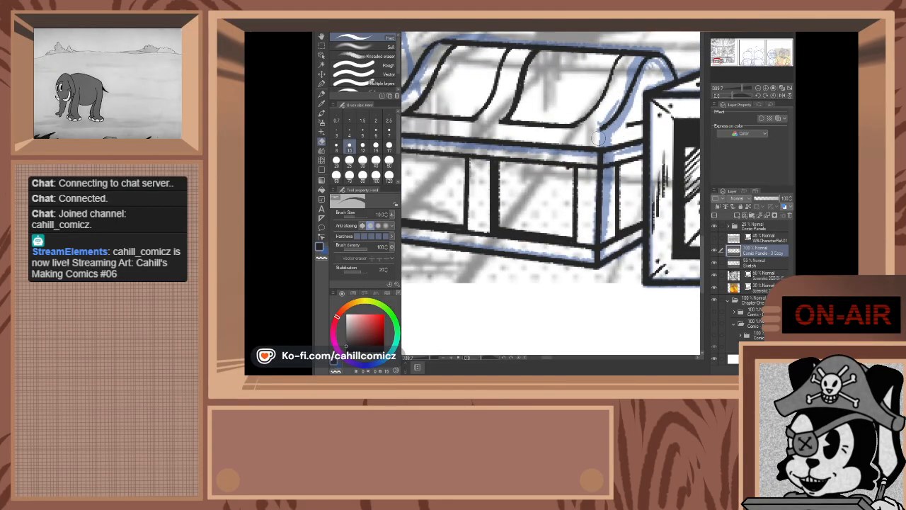
pyautogui.scroll(-1, 651, 104)
pyautogui.scroll(1, 651, 99)
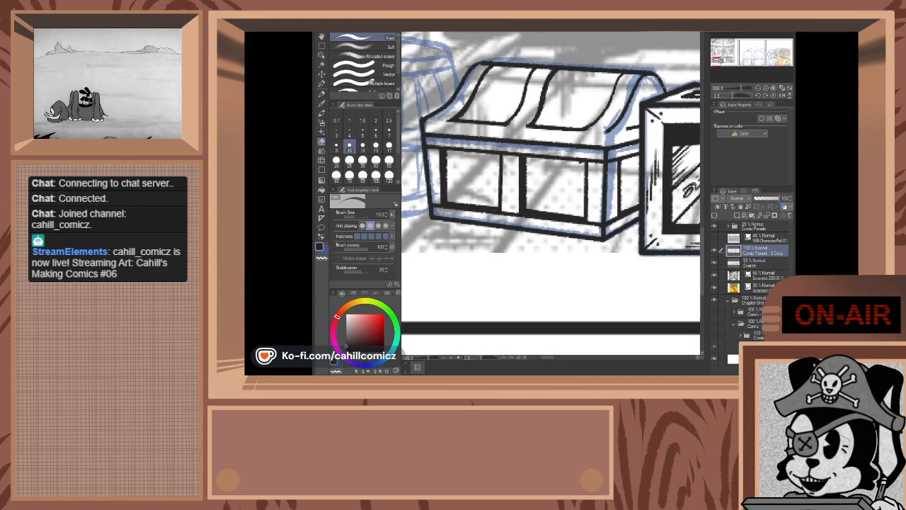
pyautogui.scroll(2, 651, 89)
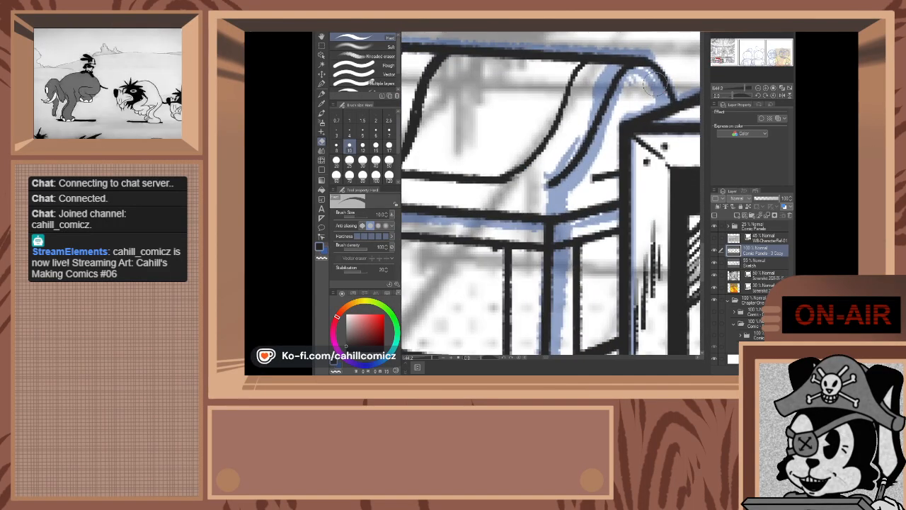
# - Ink the inner curve of the lid's side end with the Textured pen, from the short base line up to the crate's edge
pyautogui.press('p')
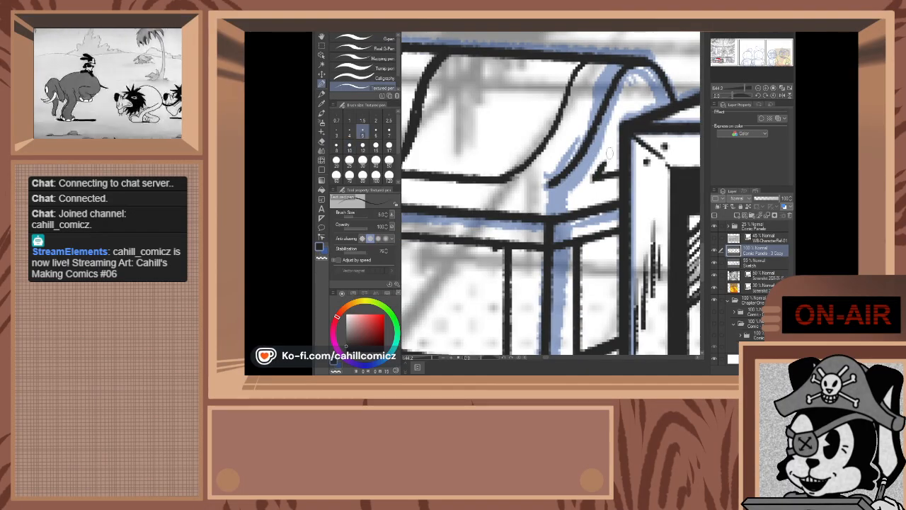
pyautogui.moveTo(611, 153); pyautogui.dragTo(596, 176)
pyautogui.moveTo(614, 127); pyautogui.dragTo(640, 90)
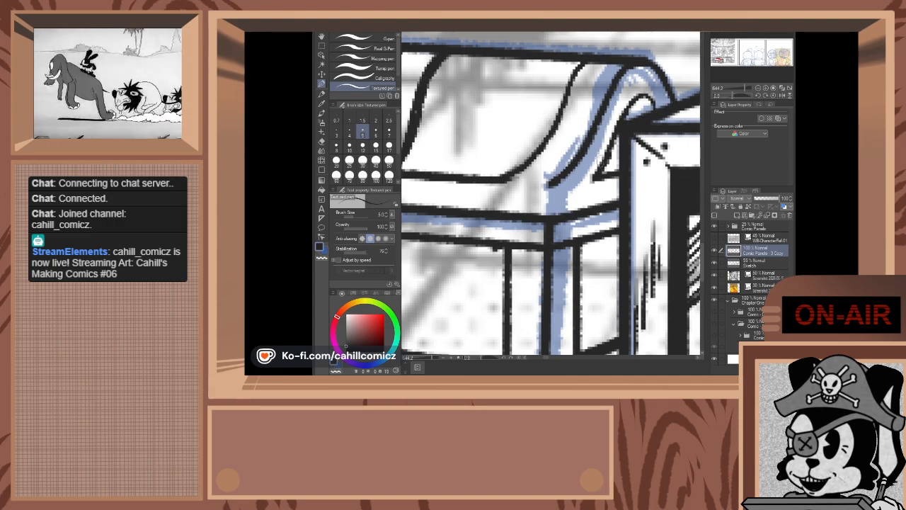
pyautogui.hotkey('ctrl', 'z')
pyautogui.moveTo(601, 170)
pyautogui.mouseDown()
pyautogui.moveTo(641, 93)
pyautogui.moveTo(652, 106)
pyautogui.mouseUp()
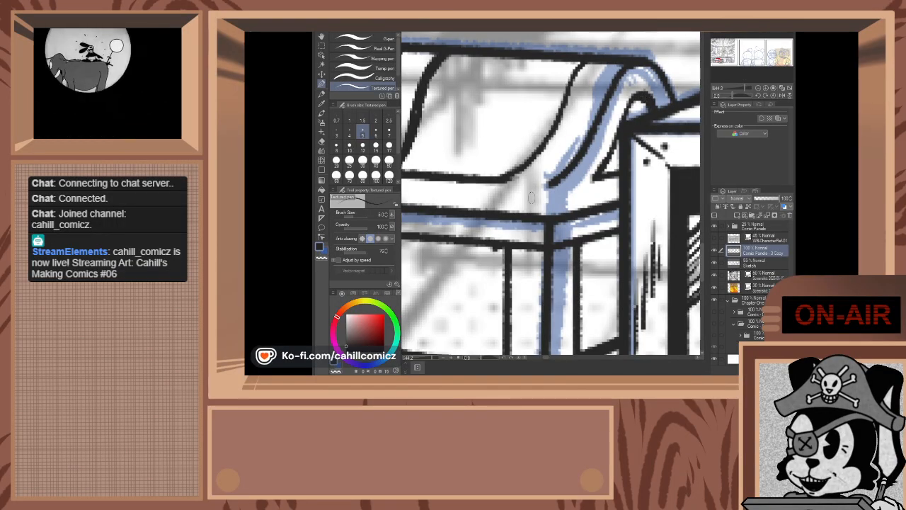
# - Clean up the lower tip of the lid's side curve with the hard eraser and hide the Sketch layer
pyautogui.click(321, 141)
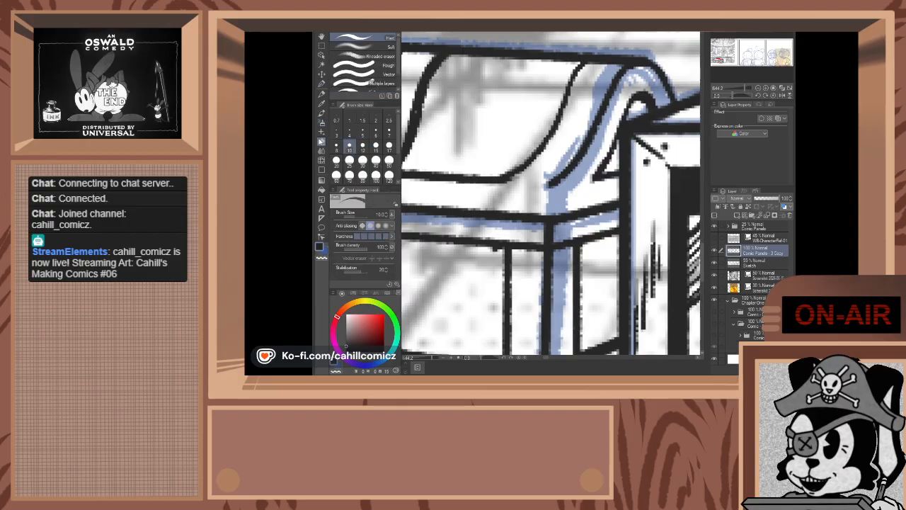
pyautogui.moveTo(558, 163); pyautogui.dragTo(548, 177)
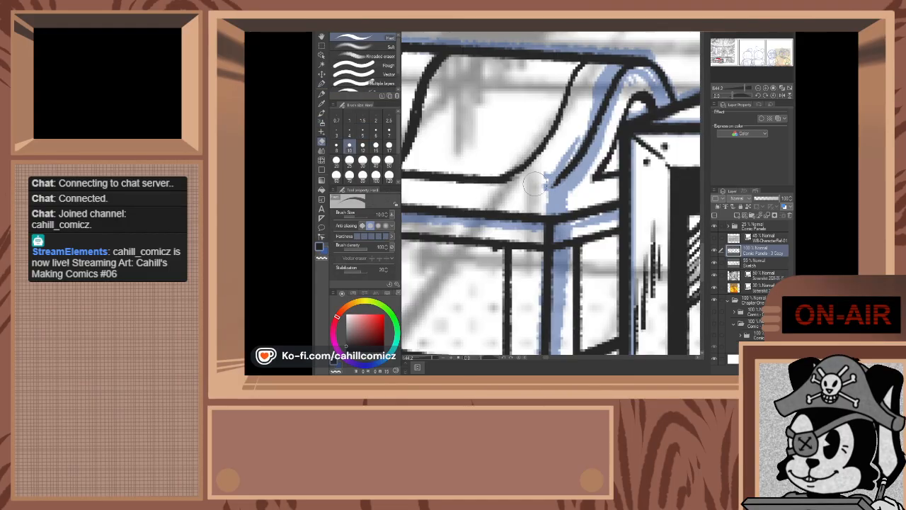
pyautogui.scroll(-10, 536, 186)
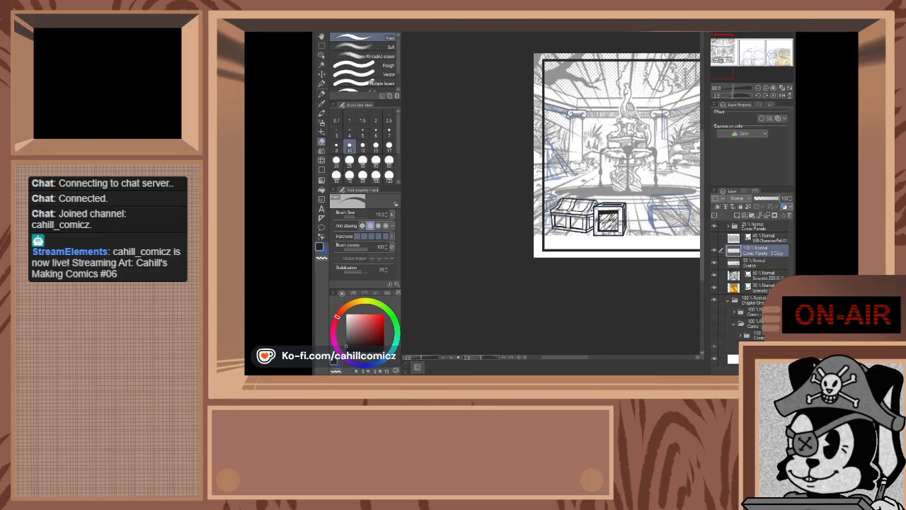
pyautogui.click(713, 267)
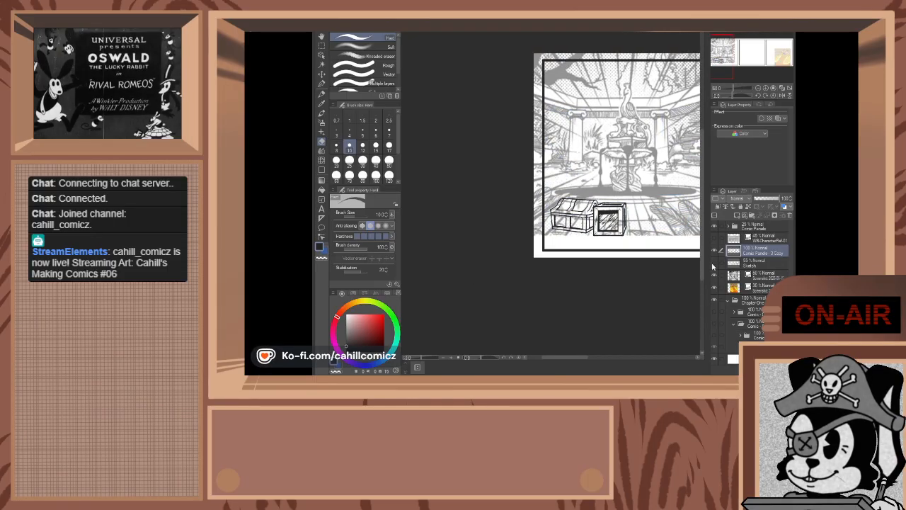
# - Trim the upper line of the chest's bottom trim on both sides of the front corner with the hard eraser at size 4
pyautogui.scroll(10, 604, 240)
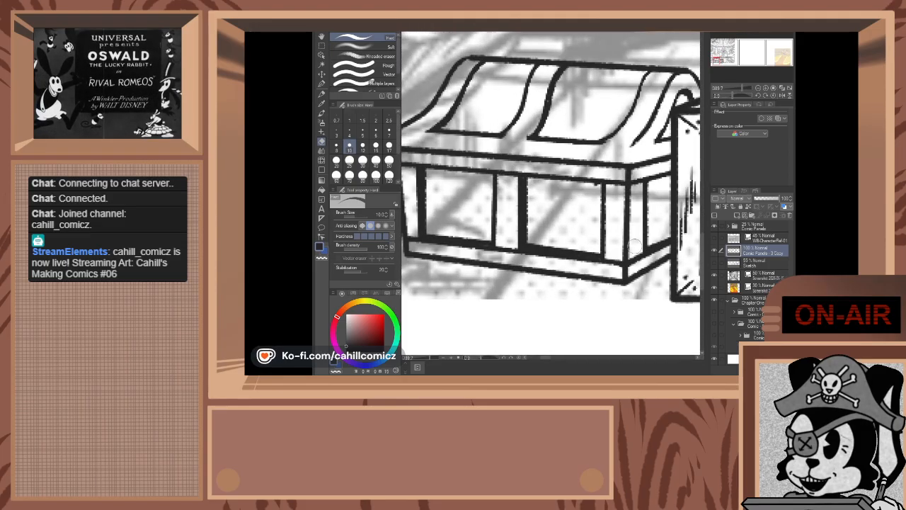
pyautogui.scroll(-4, 632, 247)
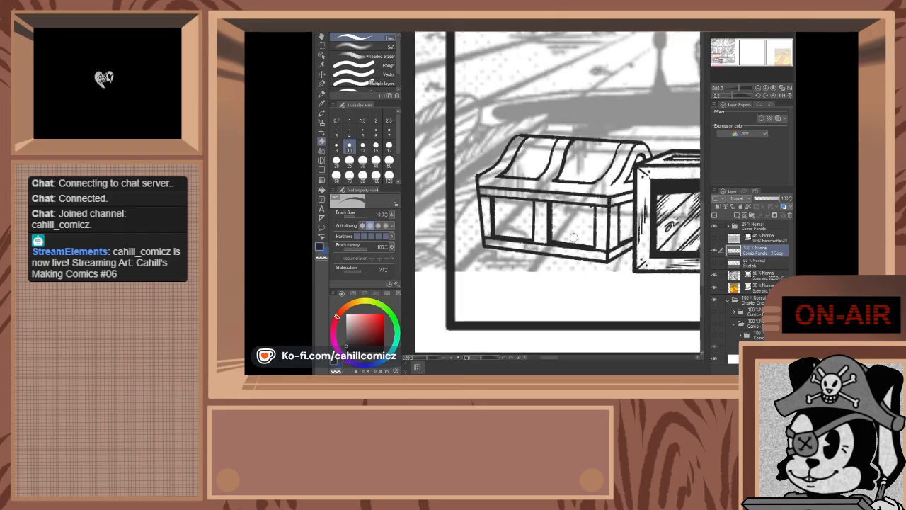
pyautogui.scroll(4, 593, 252)
pyautogui.scroll(3, 593, 250)
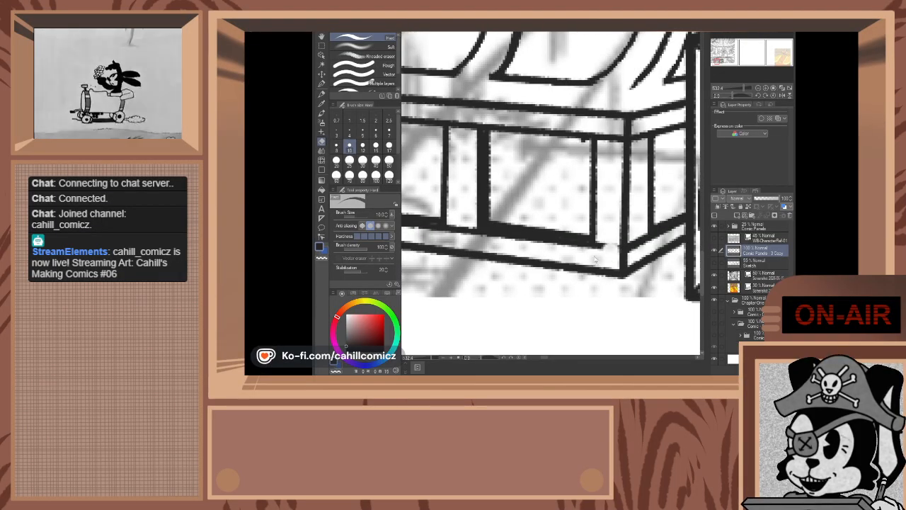
pyautogui.scroll(2, 609, 249)
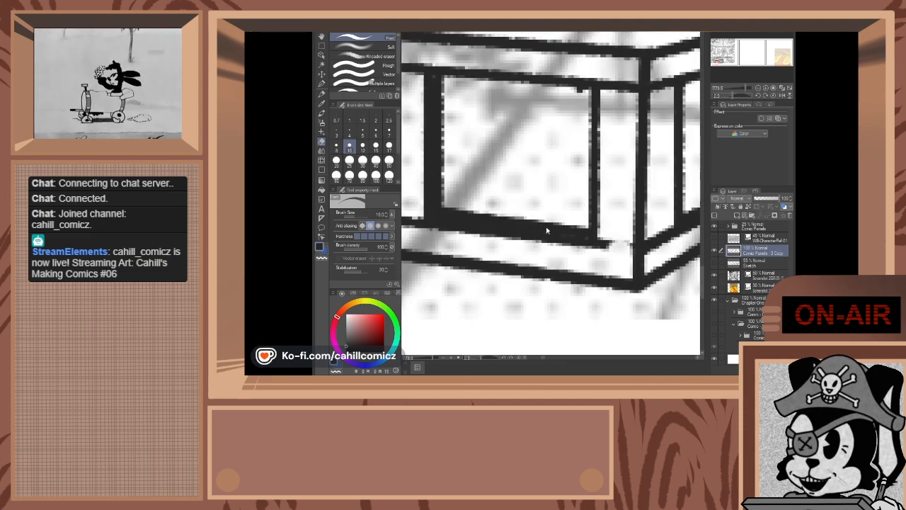
pyautogui.click(349, 131)
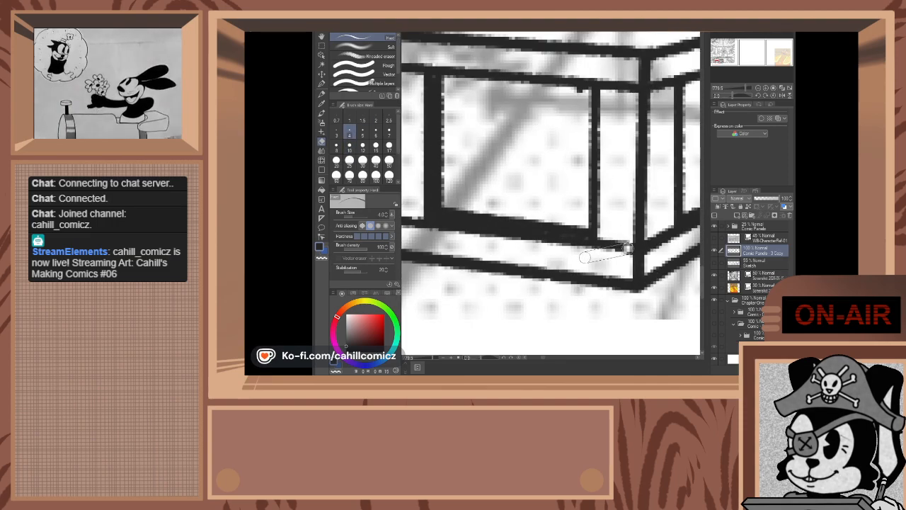
pyautogui.moveTo(585, 257); pyautogui.dragTo(627, 248)
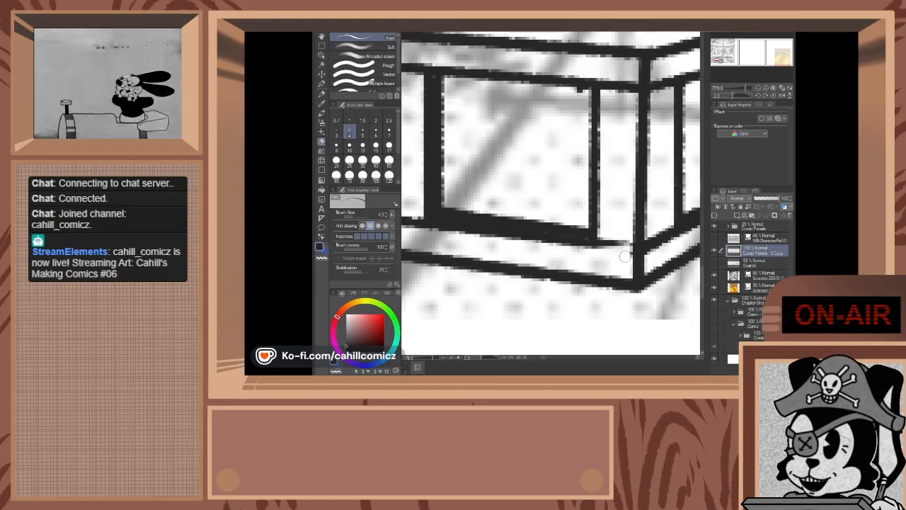
pyautogui.scroll(-3, 627, 250)
pyautogui.scroll(5, 641, 245)
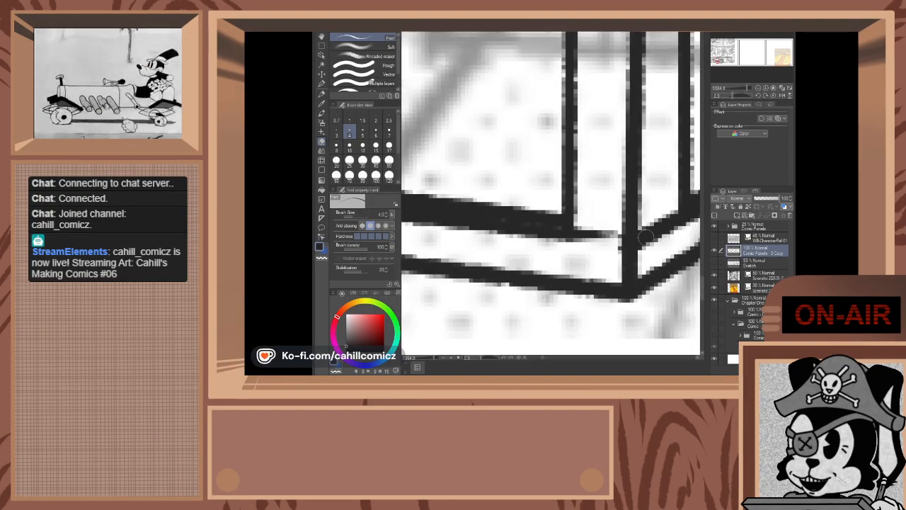
pyautogui.moveTo(645, 236)
pyautogui.mouseDown()
pyautogui.moveTo(690, 232)
pyautogui.moveTo(644, 244)
pyautogui.mouseUp()
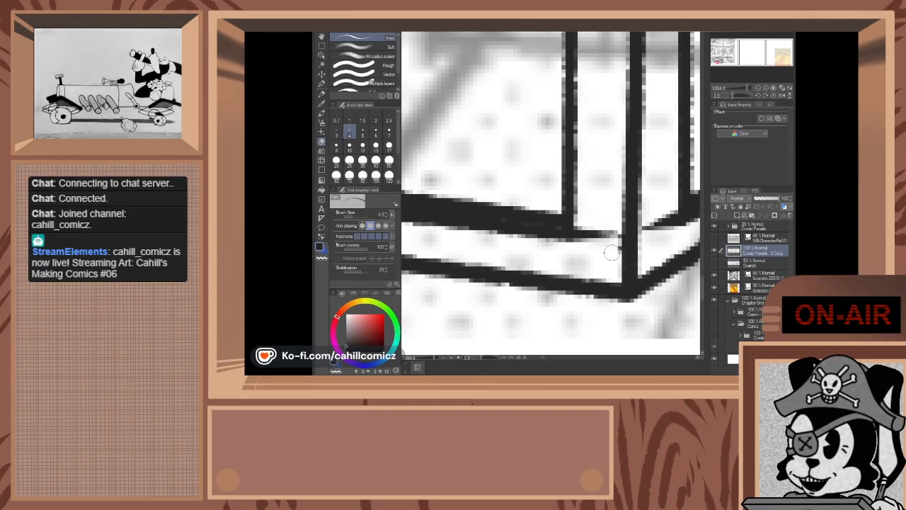
pyautogui.moveTo(608, 225); pyautogui.dragTo(614, 237)
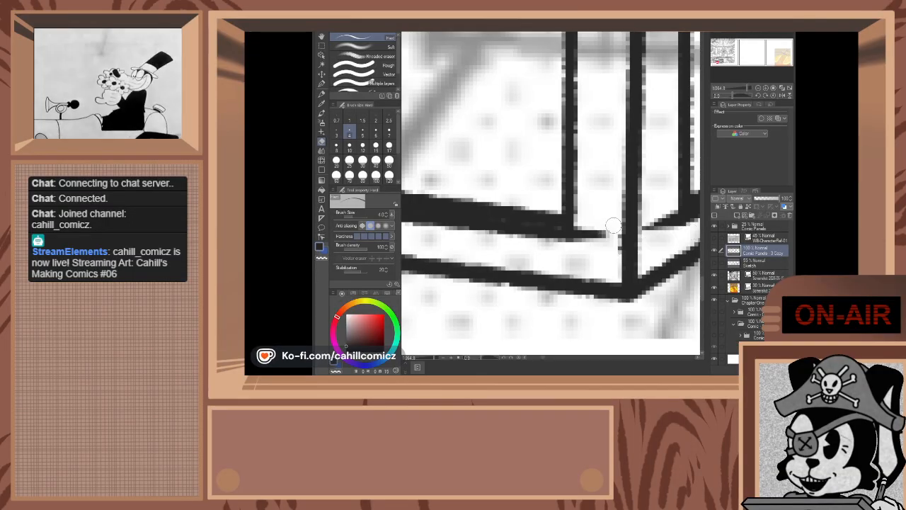
# - Lower the opacity of the Comic Panels - 3 Copy layer and add a new raster layer above it
pyautogui.scroll(-10, 612, 258)
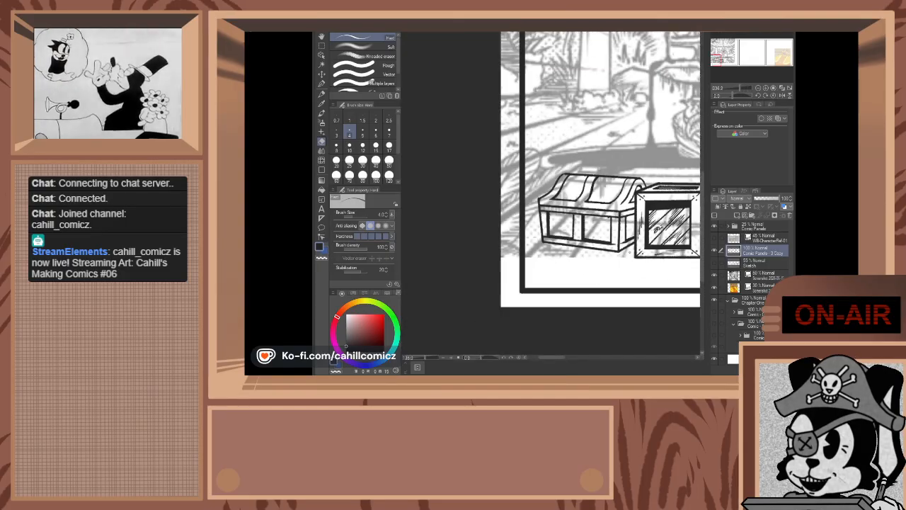
pyautogui.scroll(5, 637, 234)
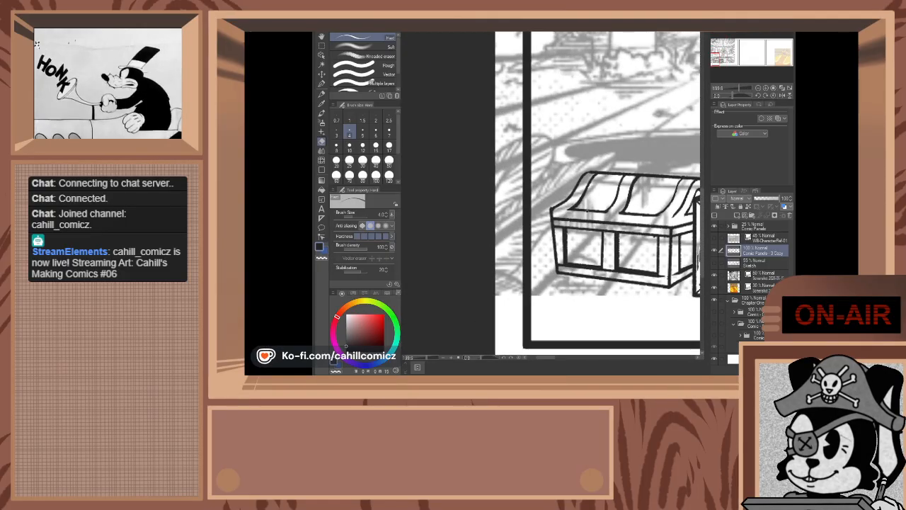
pyautogui.scroll(-4, 616, 184)
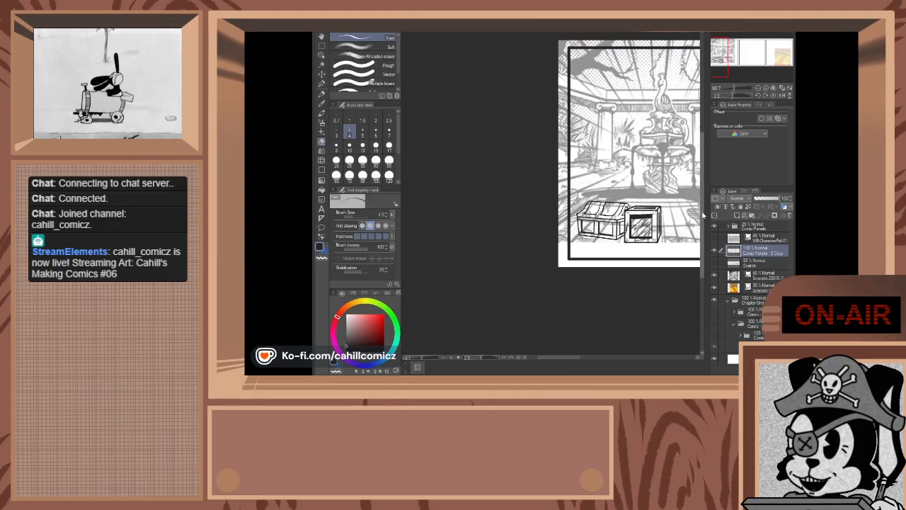
pyautogui.scroll(1, 649, 248)
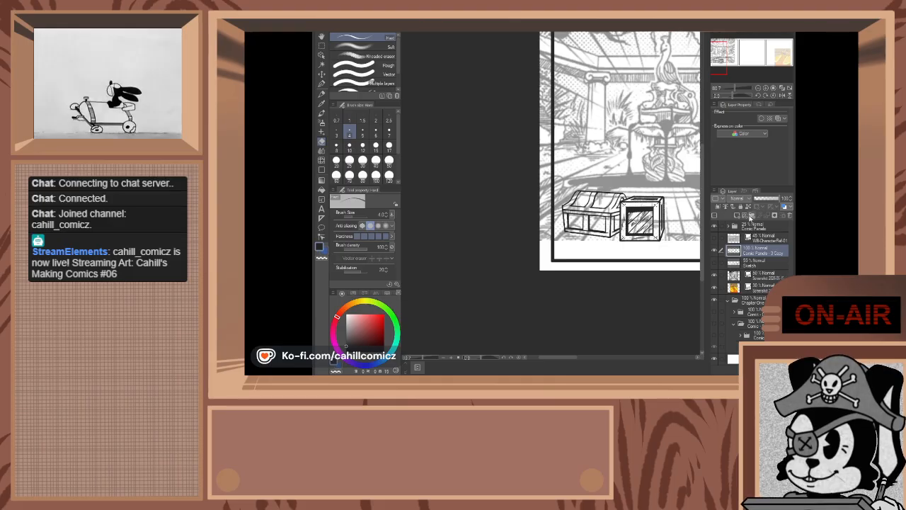
pyautogui.click(765, 202)
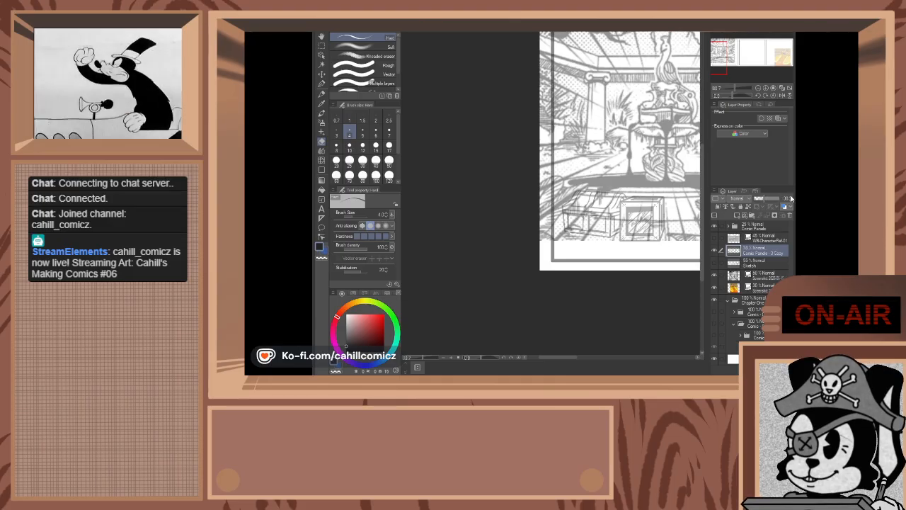
pyautogui.click(737, 215)
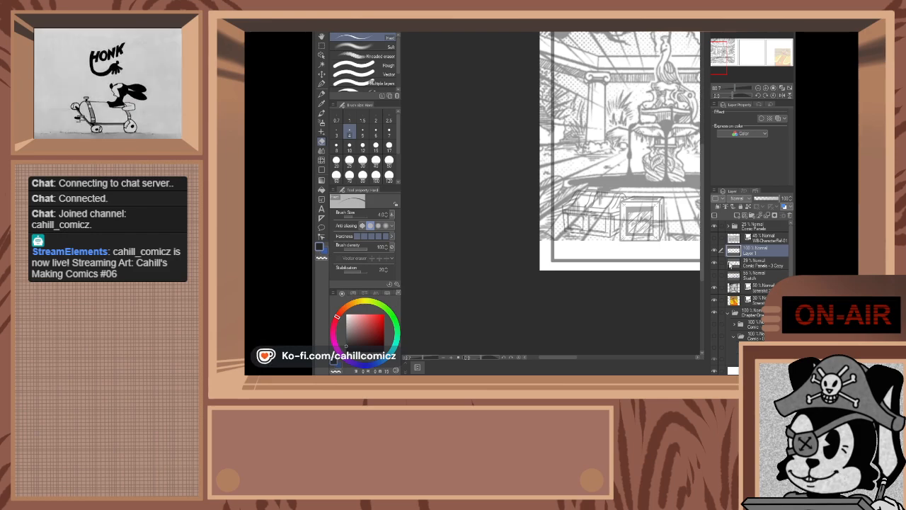
# - Ink a padlock's curved shackle and the top edge of its body over the chest's front trim with the Textured pen at size 5
pyautogui.scroll(10, 604, 214)
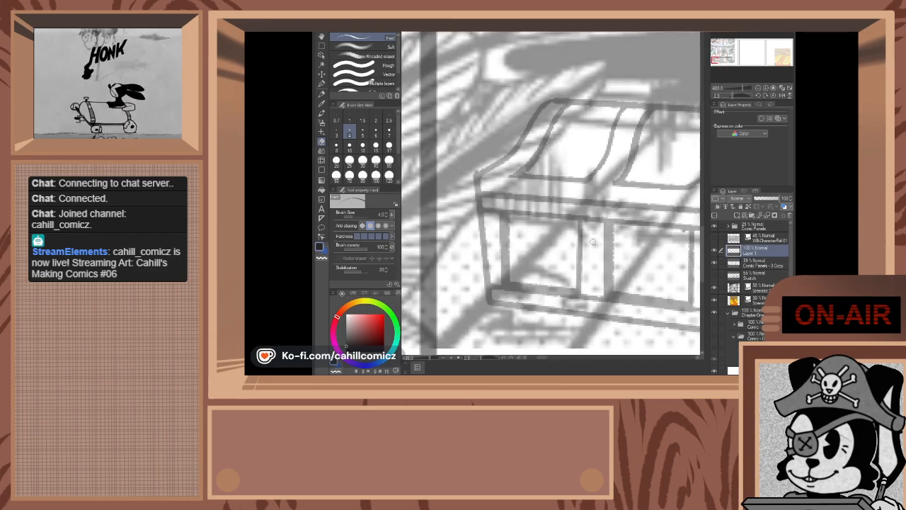
pyautogui.click(322, 73)
pyautogui.click(322, 83)
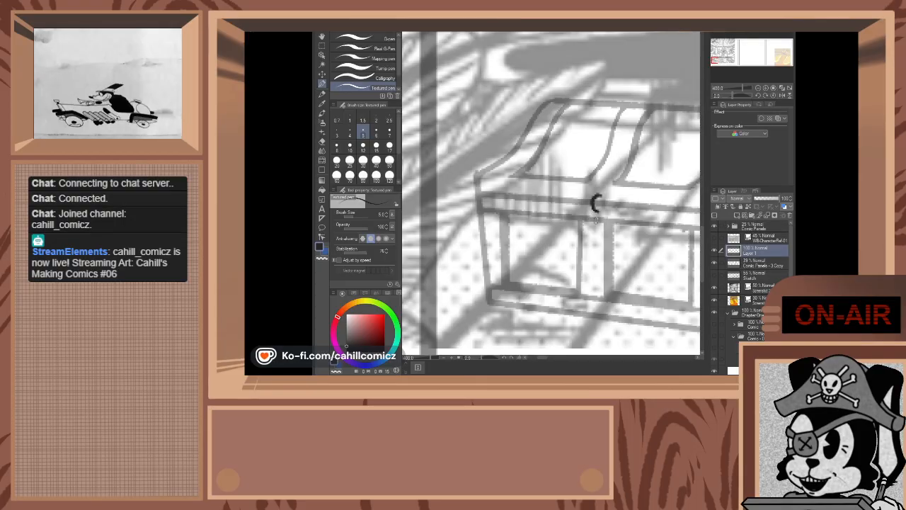
pyautogui.moveTo(588, 209); pyautogui.dragTo(585, 214)
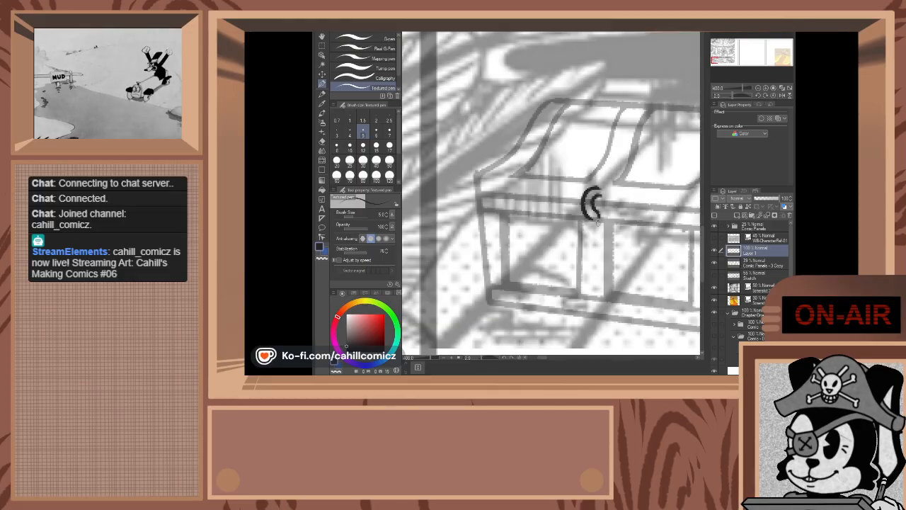
pyautogui.moveTo(597, 207)
pyautogui.mouseDown()
pyautogui.moveTo(598, 223)
pyautogui.moveTo(608, 206)
pyautogui.moveTo(609, 216)
pyautogui.moveTo(597, 195)
pyautogui.mouseUp()
pyautogui.hotkey('ctrl', 'z')
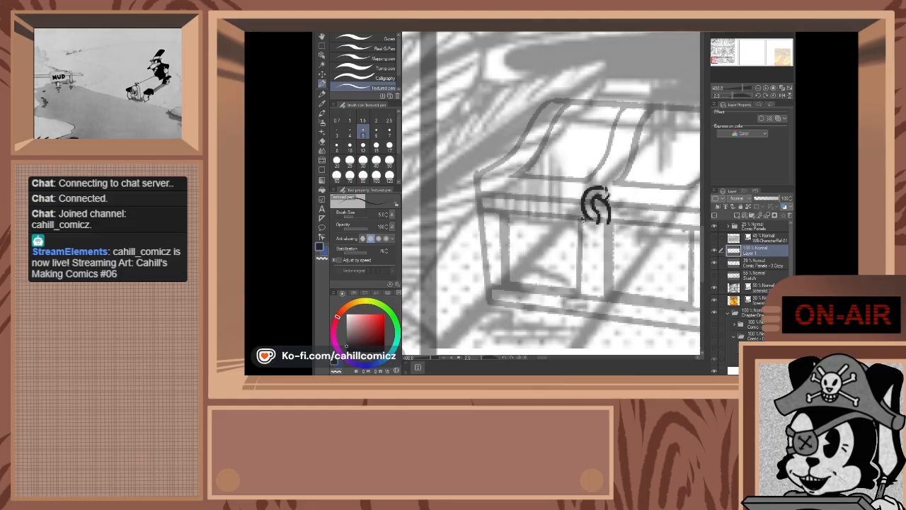
pyautogui.moveTo(582, 217); pyautogui.dragTo(610, 229)
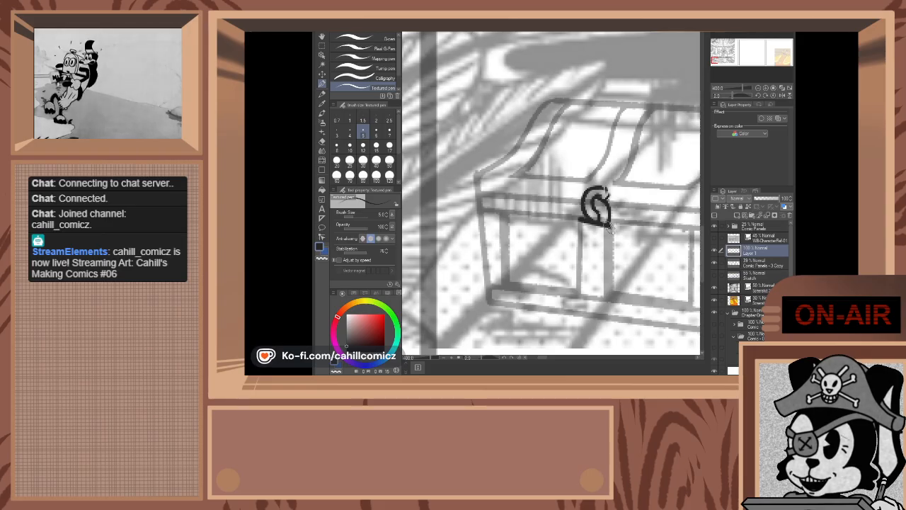
pyautogui.moveTo(611, 231)
pyautogui.mouseDown()
pyautogui.moveTo(609, 257)
pyautogui.moveTo(575, 246)
pyautogui.mouseUp()
pyautogui.moveTo(575, 247); pyautogui.dragTo(582, 225)
pyautogui.hotkey('ctrl', 'z')
pyautogui.hotkey('ctrl', 'z')
pyautogui.moveTo(604, 255); pyautogui.dragTo(575, 246)
pyautogui.moveTo(575, 246); pyautogui.dragTo(582, 220)
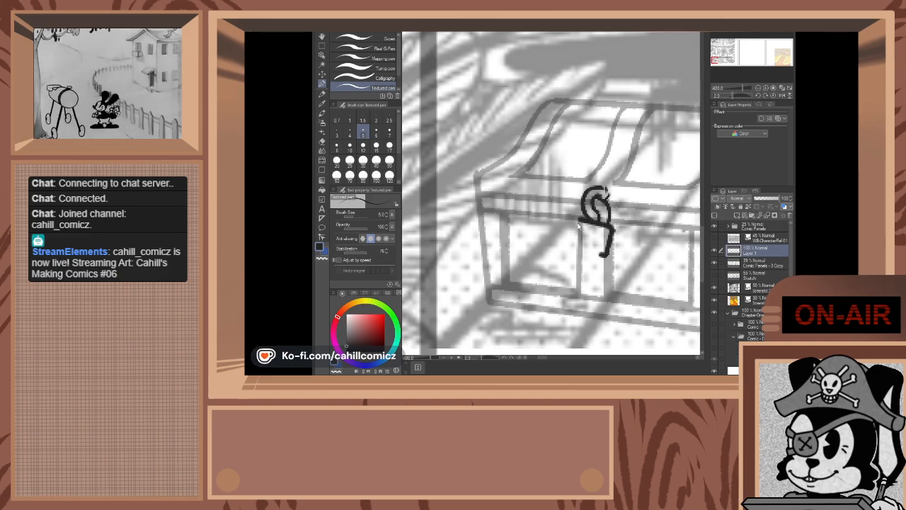
pyautogui.hotkey('ctrl', 'z')
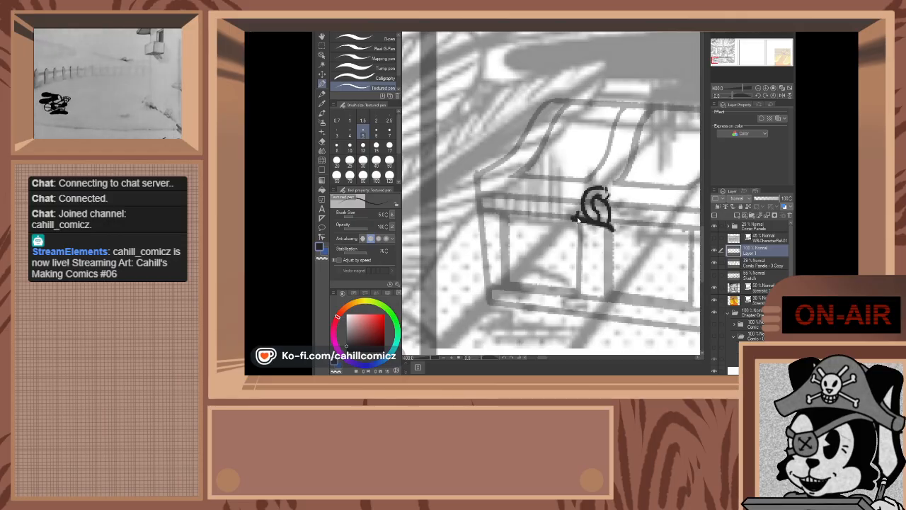
# - Thicken the left side of the padlock's shackle and ink the left edge of its body
pyautogui.moveTo(577, 223); pyautogui.dragTo(582, 200)
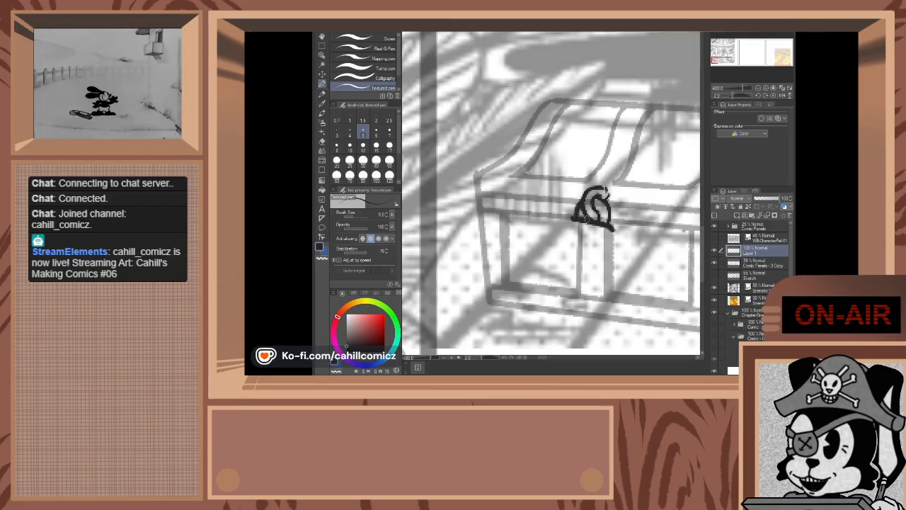
pyautogui.moveTo(582, 218)
pyautogui.mouseDown()
pyautogui.moveTo(582, 199)
pyautogui.moveTo(601, 186)
pyautogui.mouseUp()
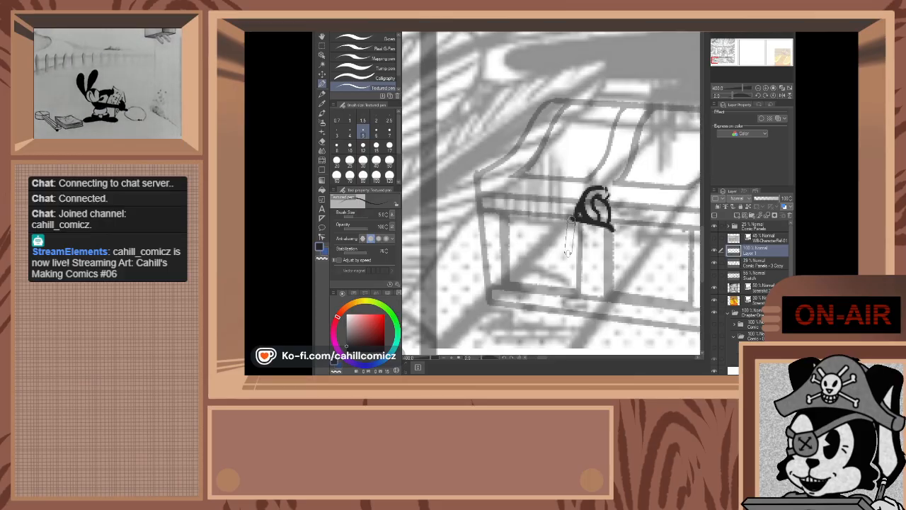
pyautogui.moveTo(568, 253); pyautogui.dragTo(574, 222)
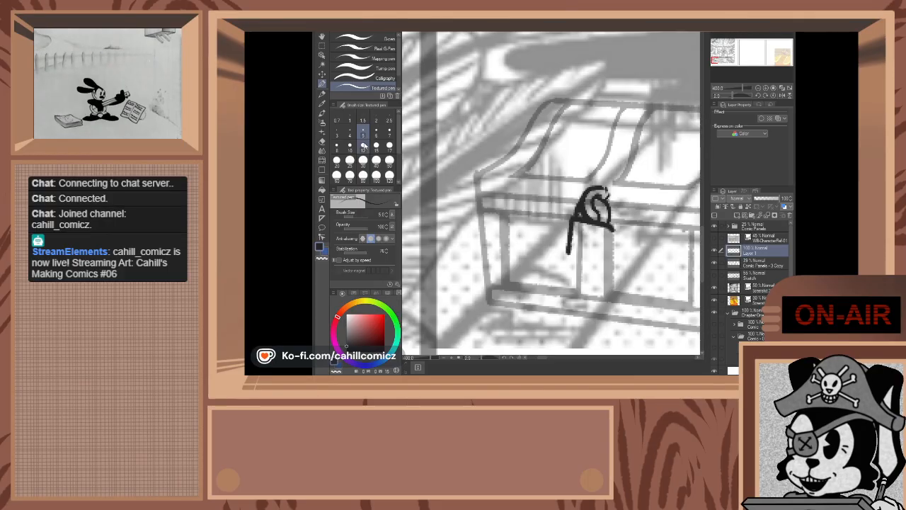
# - Ink the padlock body's bottom and right edges and a short vertical line inside it with the Textured pen at size 6
pyautogui.click(376, 131)
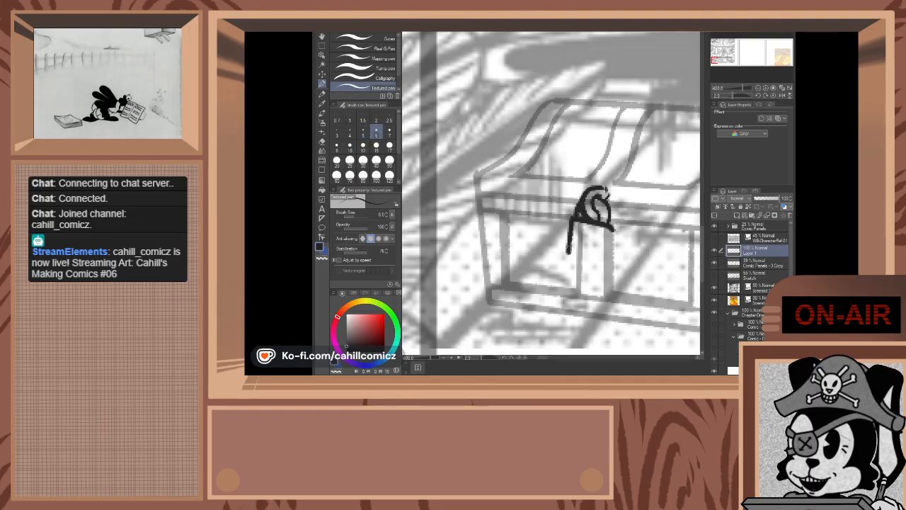
pyautogui.moveTo(567, 255)
pyautogui.mouseDown()
pyautogui.moveTo(572, 230)
pyautogui.moveTo(568, 255)
pyautogui.moveTo(604, 261)
pyautogui.mouseUp()
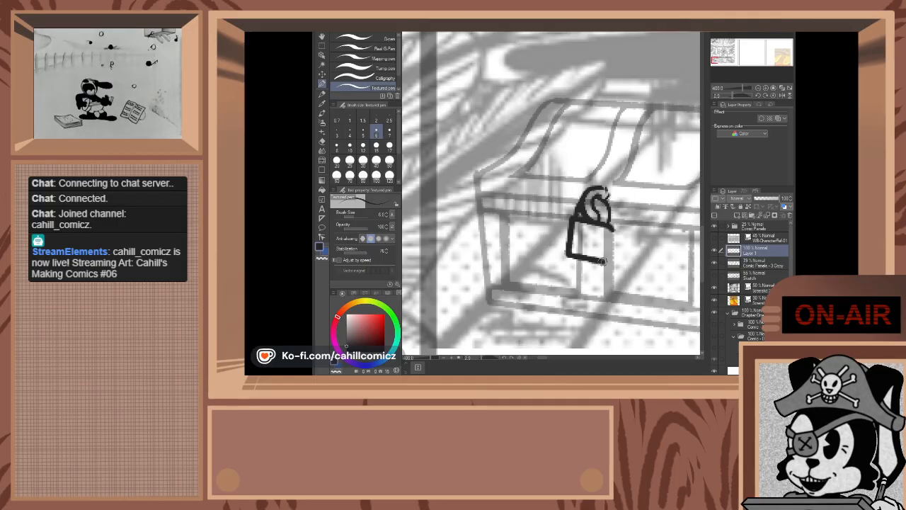
pyautogui.hotkey('ctrl', 'z')
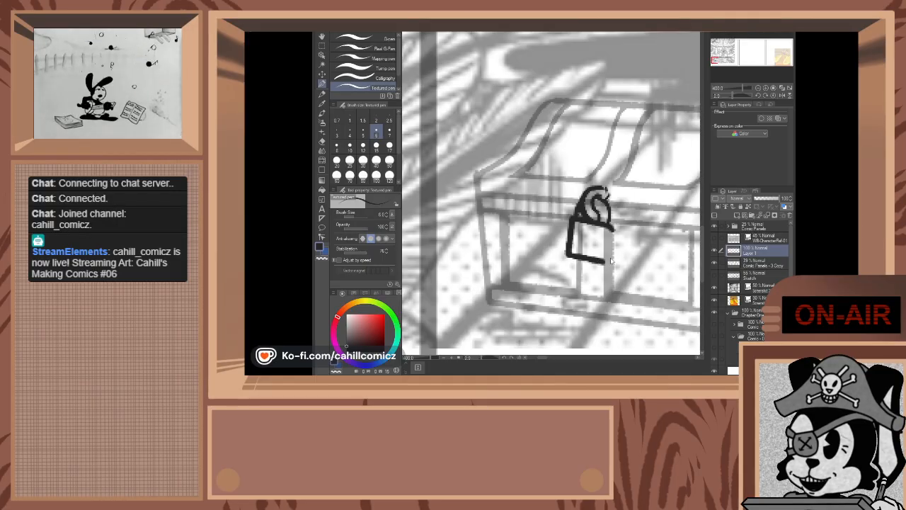
pyautogui.moveTo(600, 260); pyautogui.dragTo(607, 261)
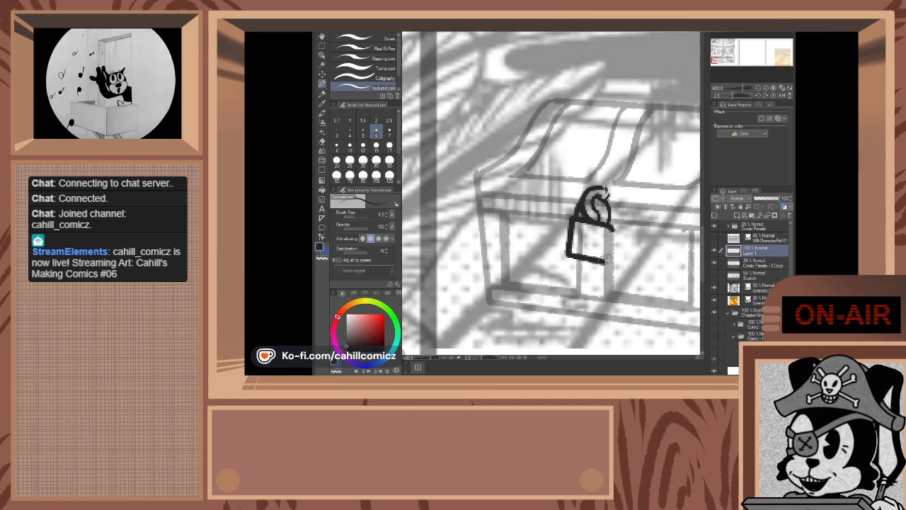
pyautogui.moveTo(611, 228); pyautogui.dragTo(612, 260)
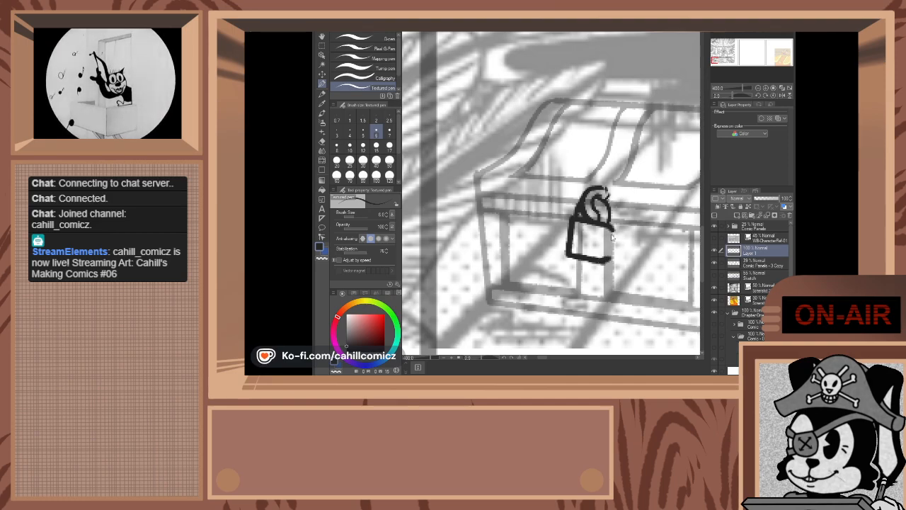
pyautogui.moveTo(613, 226)
pyautogui.mouseDown()
pyautogui.moveTo(609, 262)
pyautogui.moveTo(603, 255)
pyautogui.mouseUp()
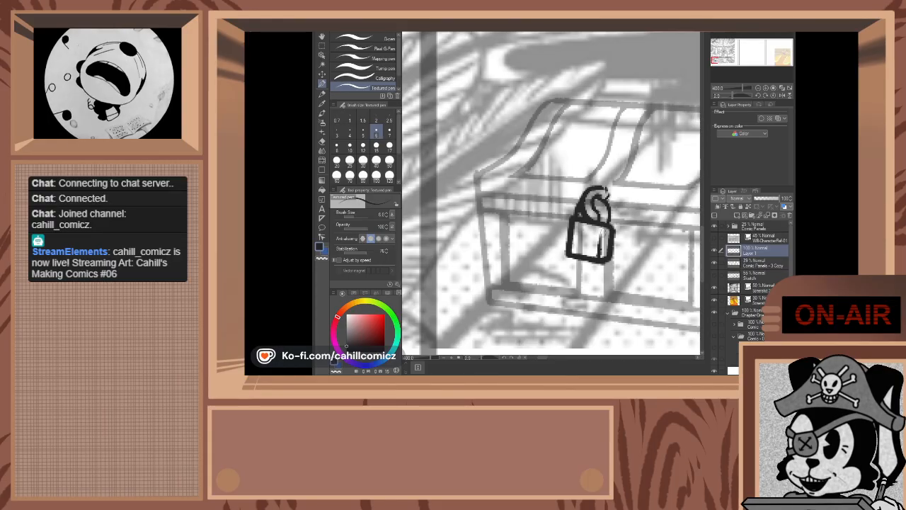
# - Erase the chest lines inside the padlock's body on the Comic Panels - 3 Copy layer with the hard eraser at size 15
pyautogui.scroll(-6, 541, 178)
pyautogui.scroll(3, 541, 177)
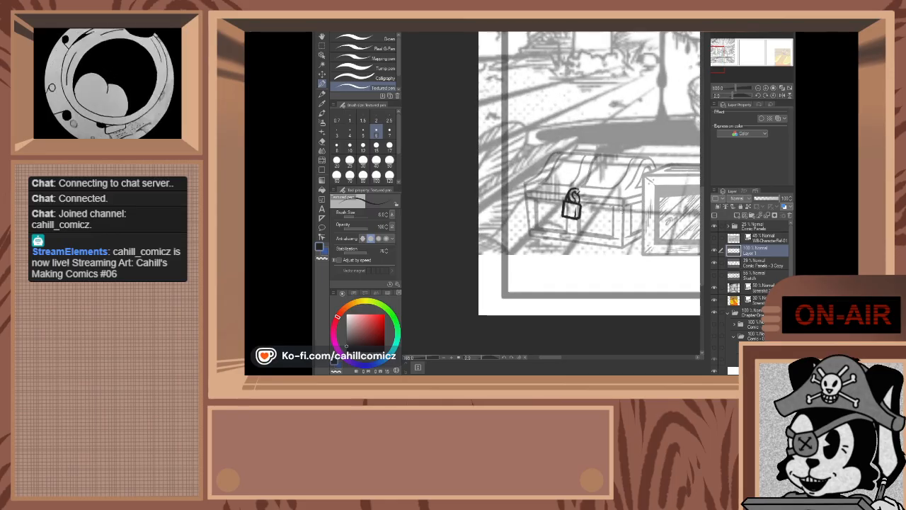
pyautogui.click(323, 145)
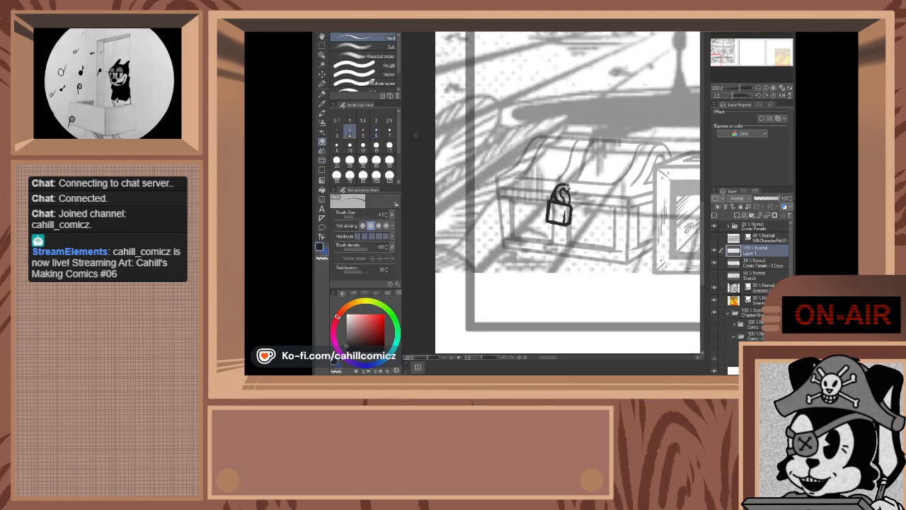
pyautogui.click(376, 146)
pyautogui.click(752, 265)
pyautogui.scroll(4, 532, 212)
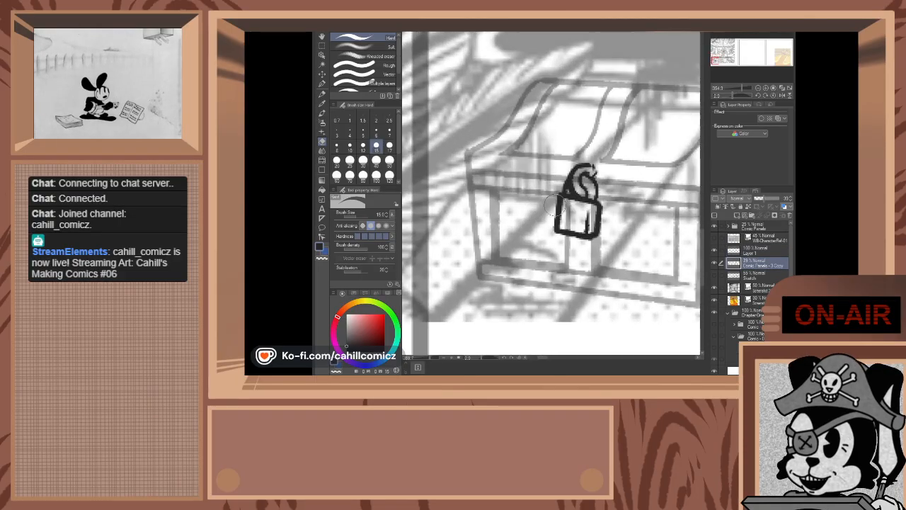
pyautogui.moveTo(573, 221)
pyautogui.mouseDown()
pyautogui.moveTo(586, 227)
pyautogui.moveTo(583, 177)
pyautogui.moveTo(589, 212)
pyautogui.mouseUp()
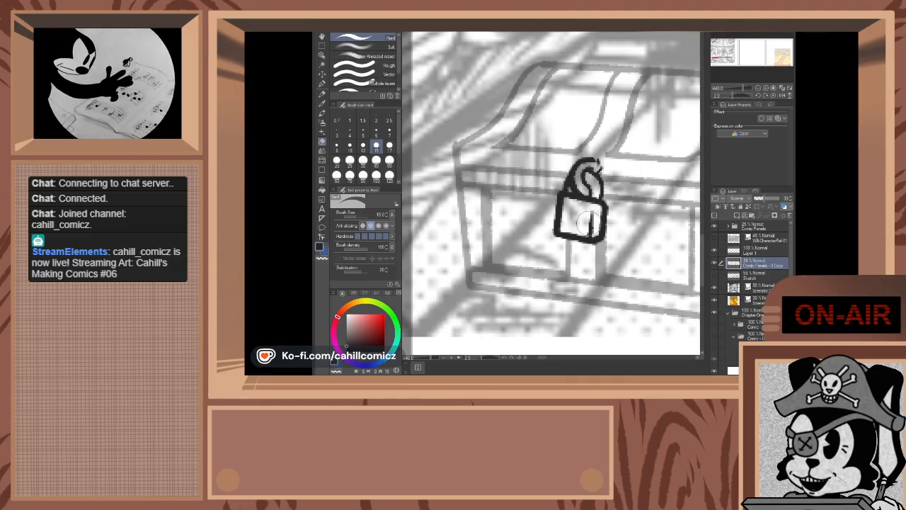
# - Restore the Comic Panels - 3 Copy layer's opacity to 100%
pyautogui.scroll(-3, 564, 202)
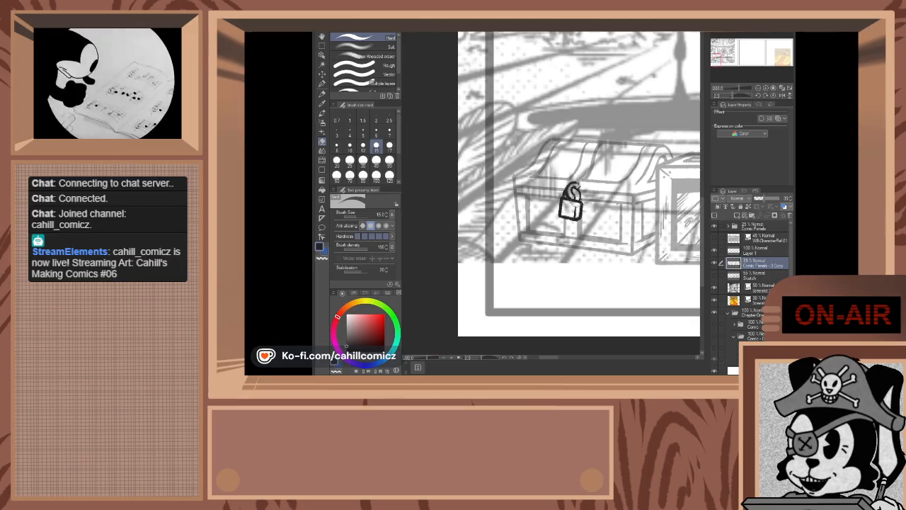
pyautogui.scroll(-4, 573, 204)
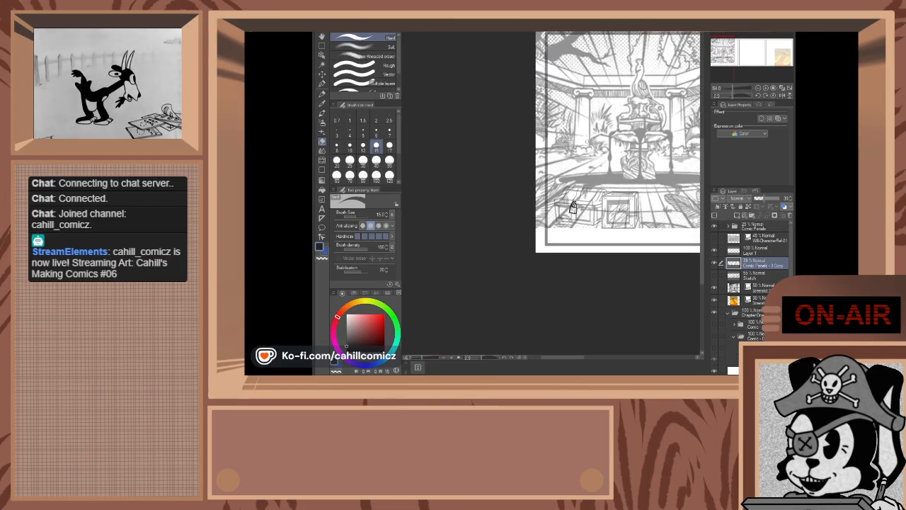
pyautogui.scroll(2, 572, 207)
pyautogui.click(757, 251)
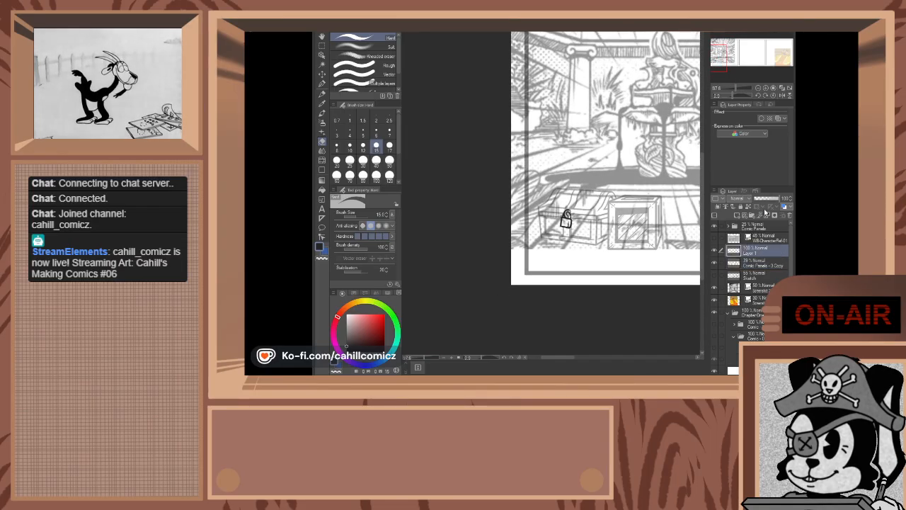
pyautogui.click(767, 263)
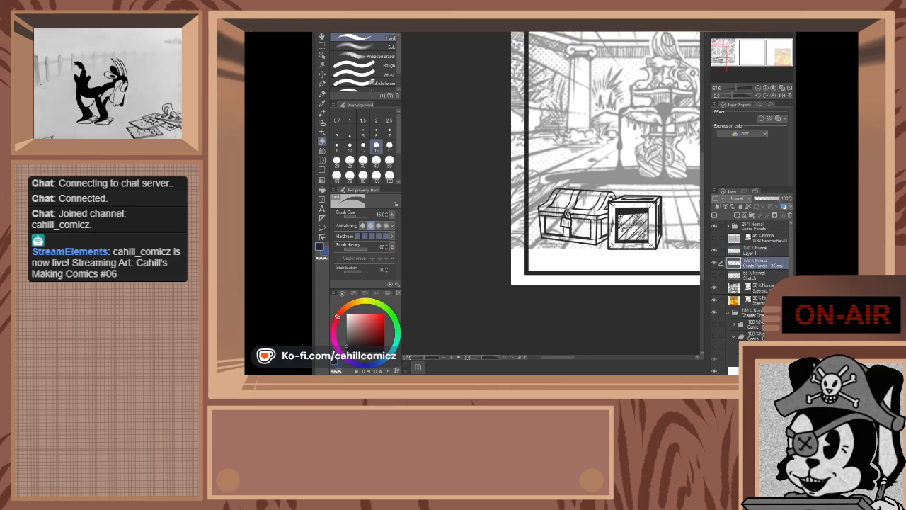
# - Try inking a keyhole with a round head and narrow stem on the padlock's body with the Textured pen at size 6
pyautogui.scroll(4, 581, 206)
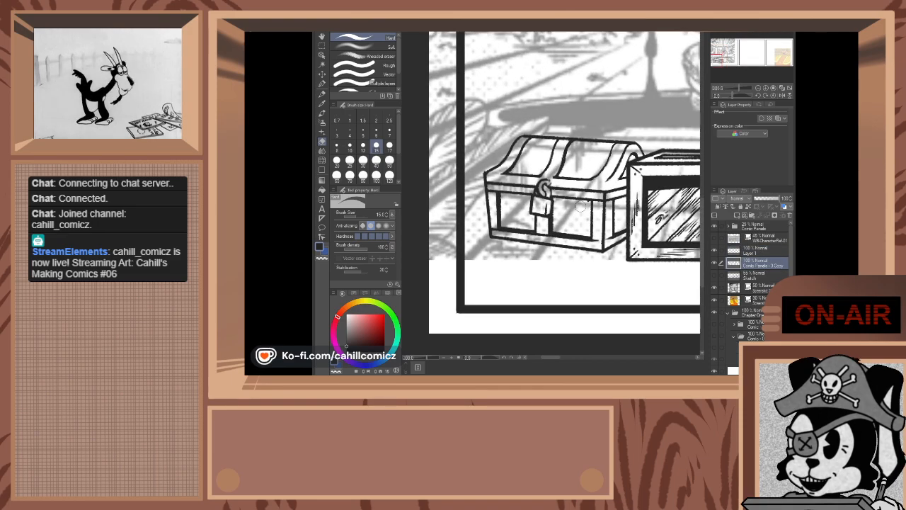
pyautogui.press('p')
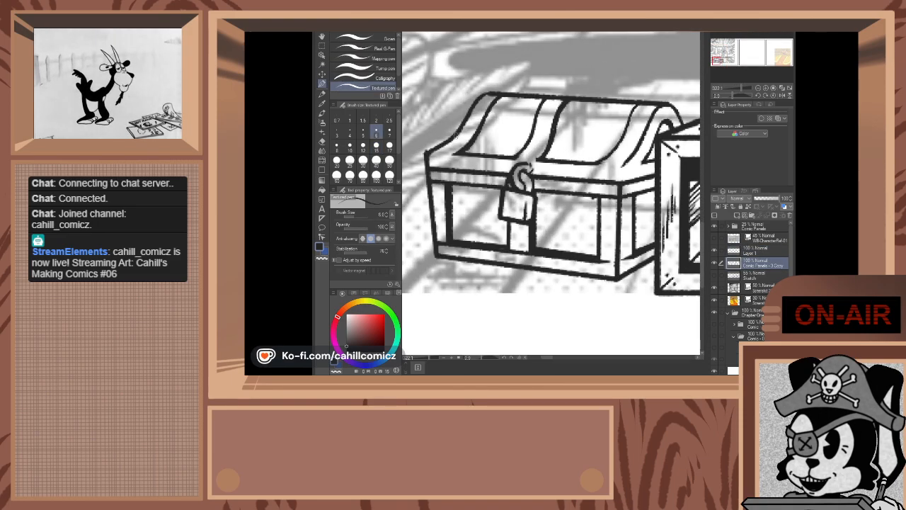
pyautogui.scroll(1, 511, 212)
pyautogui.scroll(3, 510, 214)
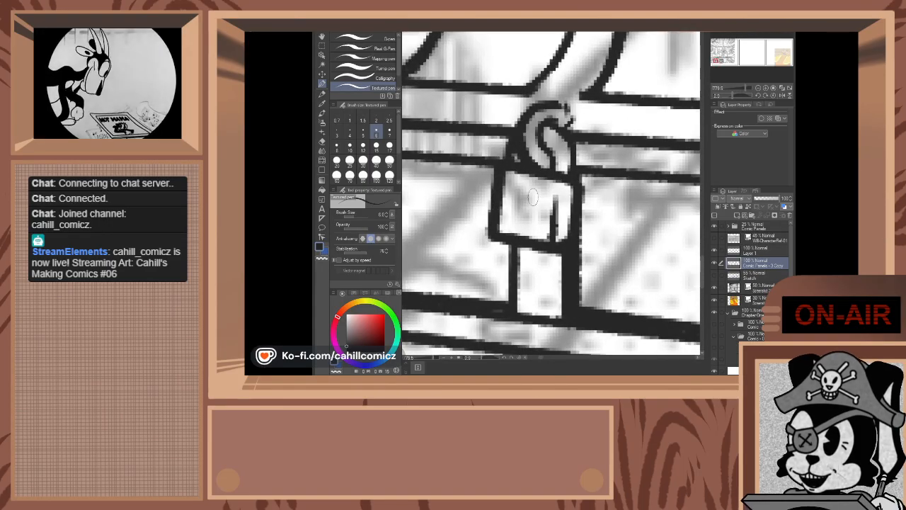
pyautogui.moveTo(524, 193)
pyautogui.mouseDown()
pyautogui.moveTo(533, 198)
pyautogui.moveTo(523, 198)
pyautogui.moveTo(532, 219)
pyautogui.mouseUp()
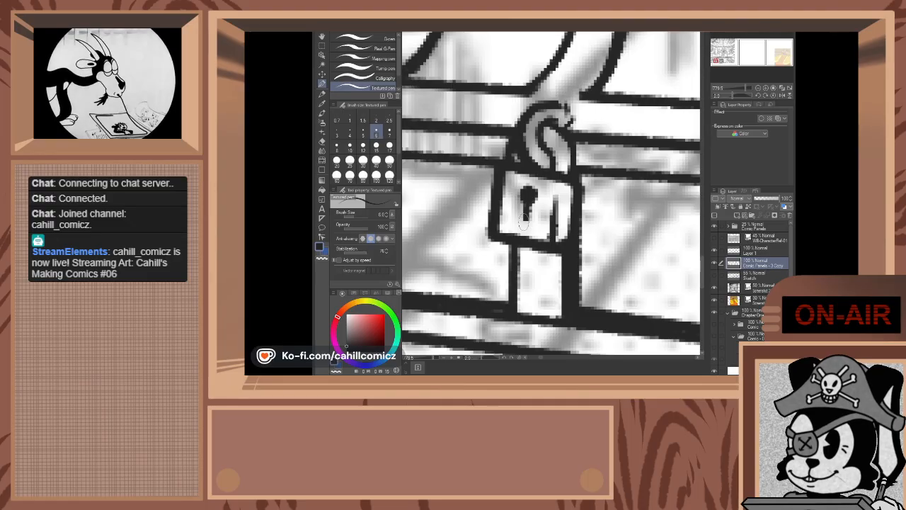
pyautogui.moveTo(526, 200); pyautogui.dragTo(524, 219)
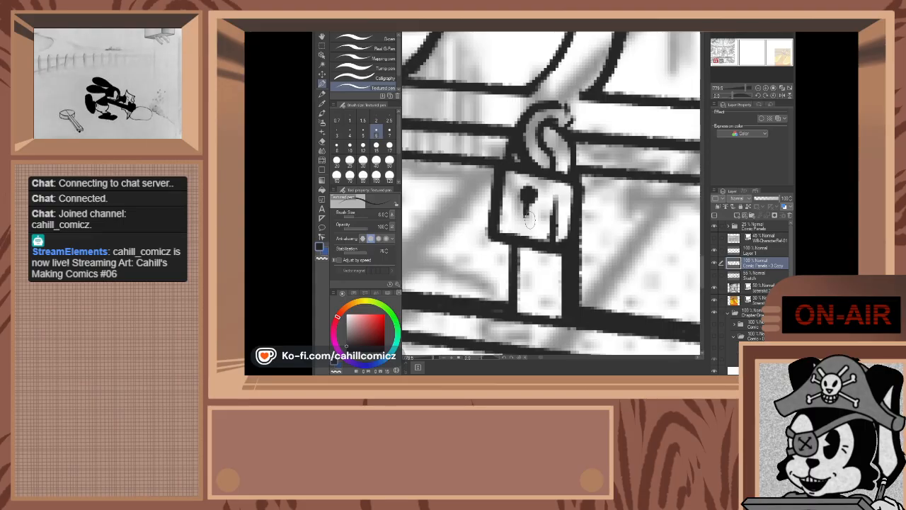
pyautogui.scroll(-5, 644, 222)
pyautogui.scroll(-2, 647, 220)
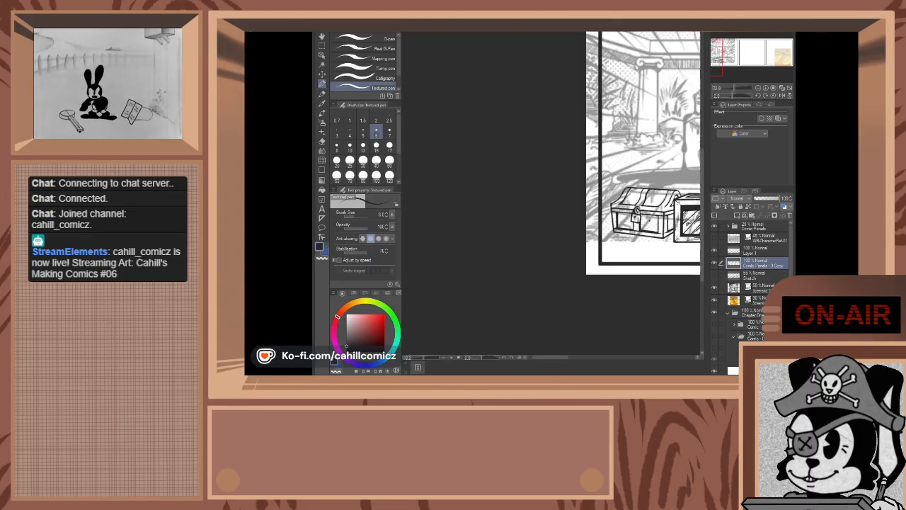
# - Ink a small vertical keyhole slit on the left part of the padlock's body
pyautogui.scroll(3, 650, 223)
pyautogui.scroll(5, 650, 223)
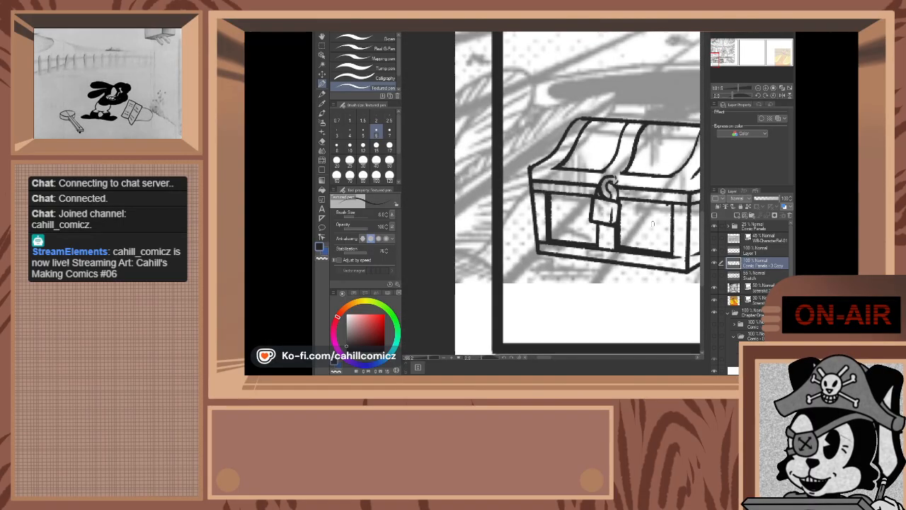
pyautogui.moveTo(617, 220)
pyautogui.mouseDown()
pyautogui.moveTo(616, 199)
pyautogui.moveTo(587, 191)
pyautogui.moveTo(585, 211)
pyautogui.moveTo(589, 188)
pyautogui.mouseUp()
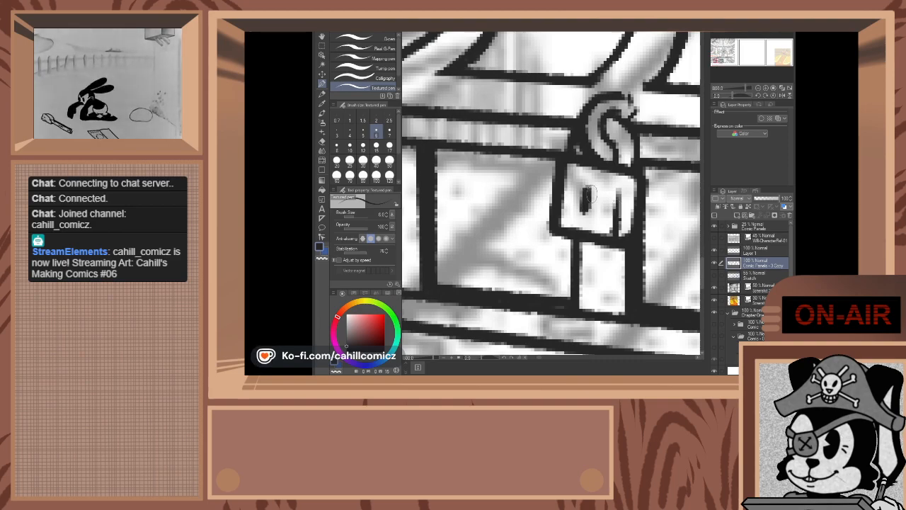
pyautogui.scroll(-8, 571, 80)
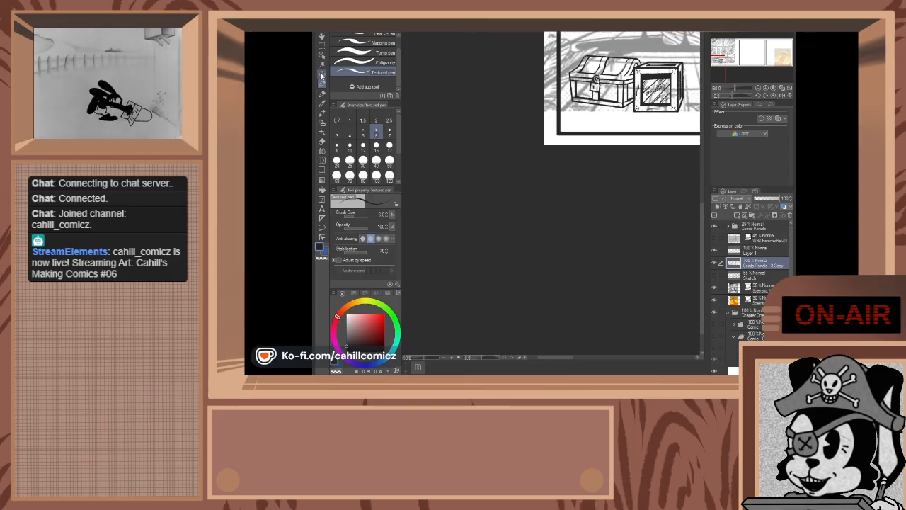
# - Select the two large wood panels on the chest's lid with the Selection for referred layers tool
pyautogui.click(322, 73)
pyautogui.scroll(2, 589, 49)
pyautogui.scroll(2, 589, 51)
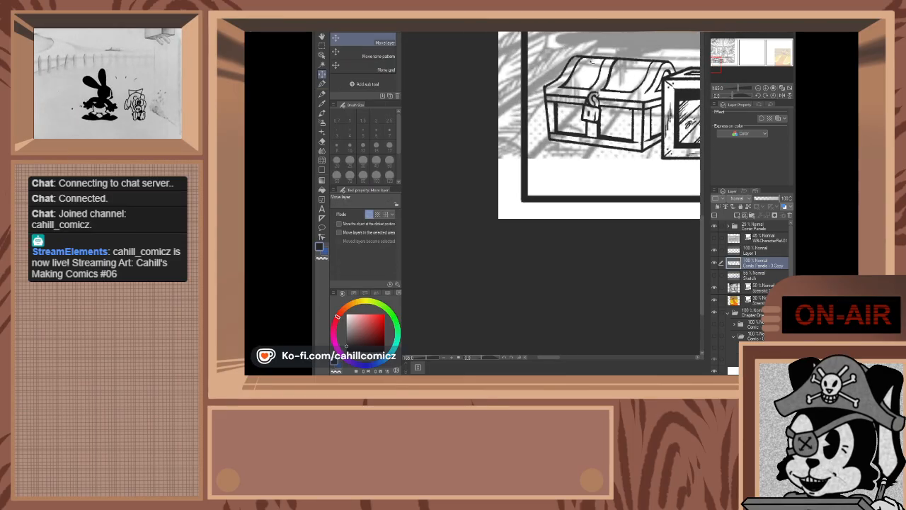
pyautogui.scroll(-3, 623, 99)
pyautogui.click(321, 63)
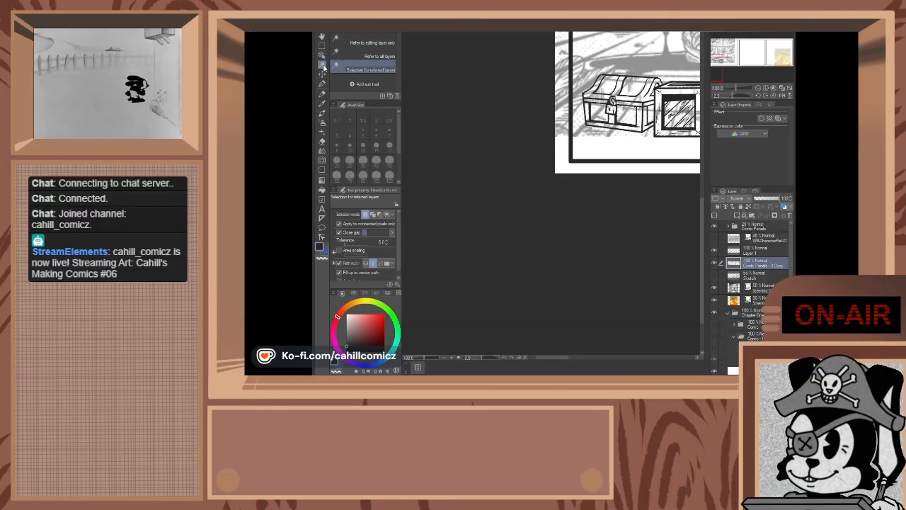
pyautogui.scroll(3, 646, 99)
pyautogui.scroll(3, 582, 89)
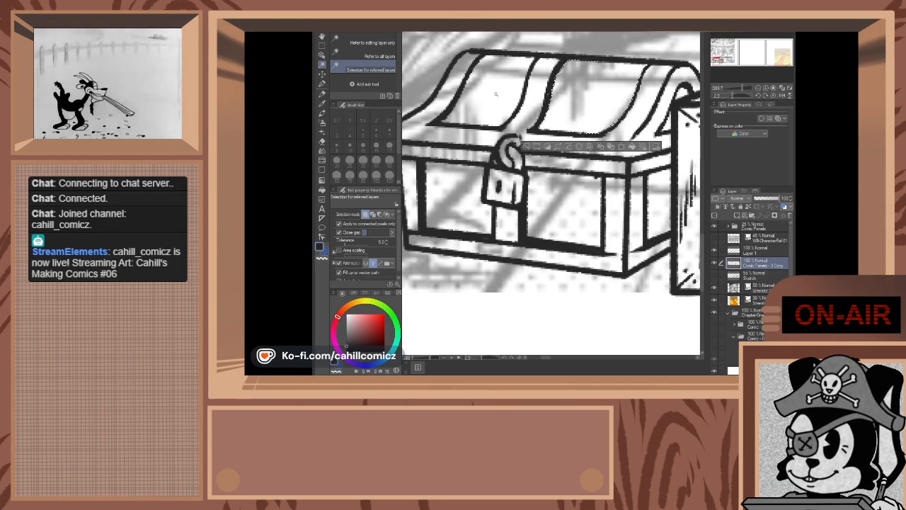
pyautogui.click(495, 94)
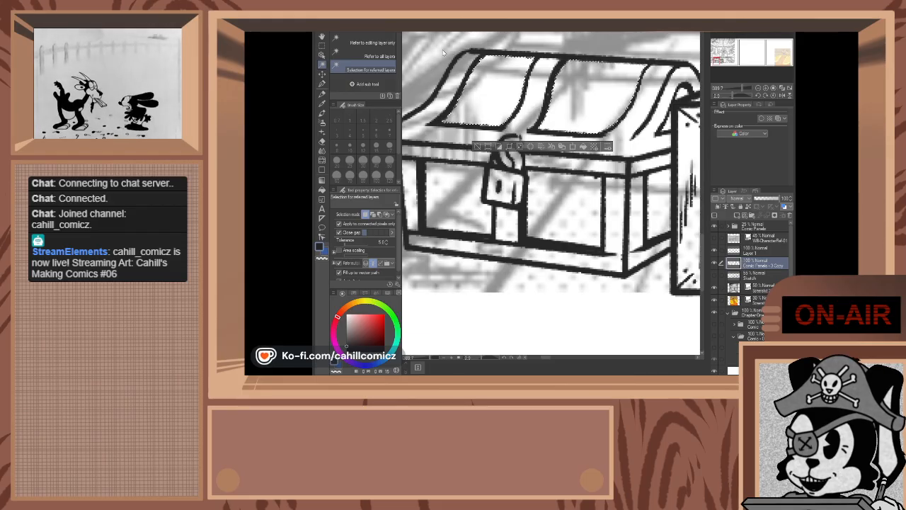
pyautogui.click(590, 180)
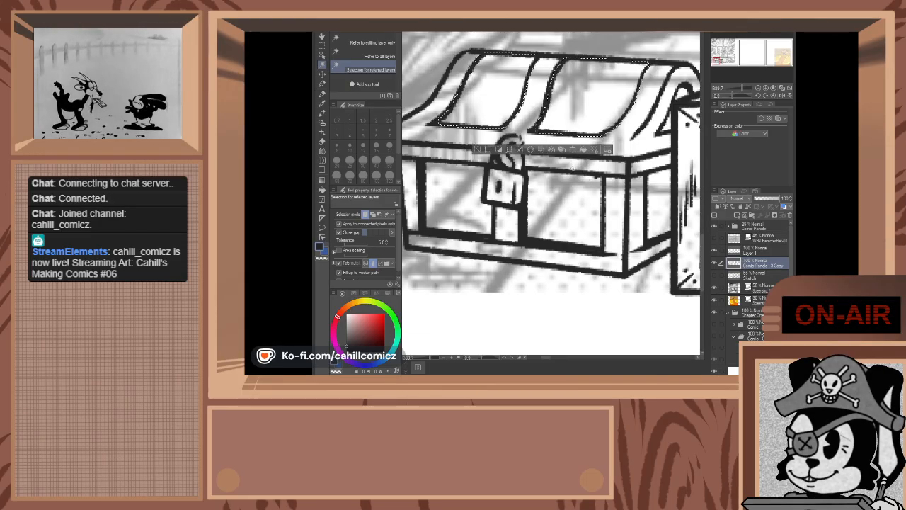
# - Ink horizontal plank lines and hatched shading along the upper corners inside the selected lid panels with the Textured pen, clearing the selection when finished
pyautogui.click(324, 82)
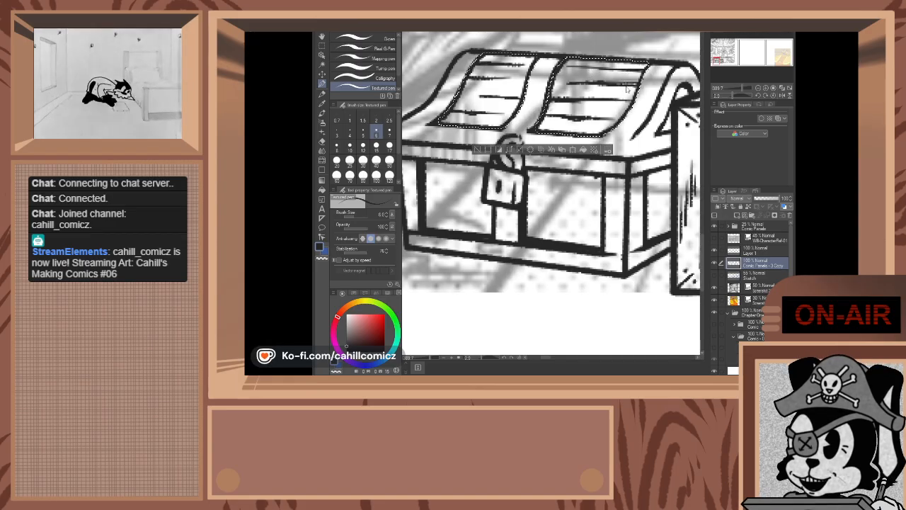
pyautogui.moveTo(635, 64); pyautogui.dragTo(634, 88)
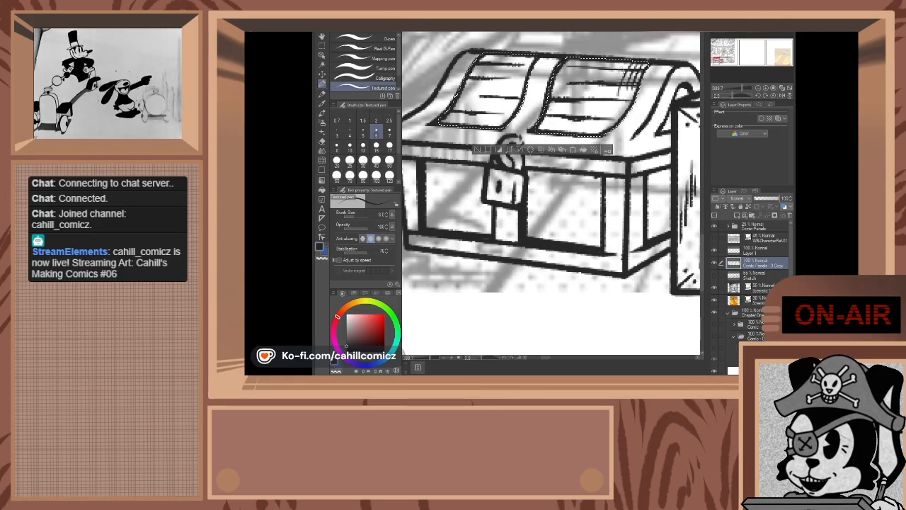
pyautogui.moveTo(621, 64); pyautogui.dragTo(614, 77)
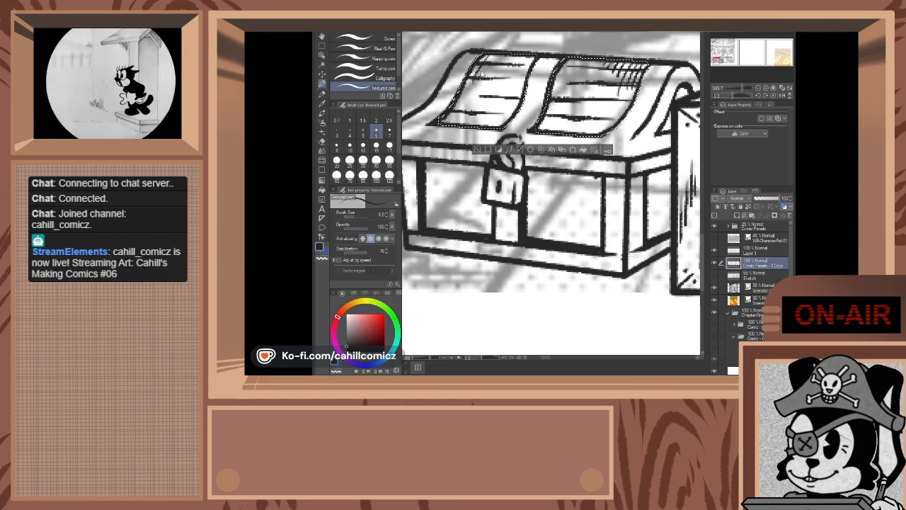
pyautogui.moveTo(488, 59); pyautogui.dragTo(479, 75)
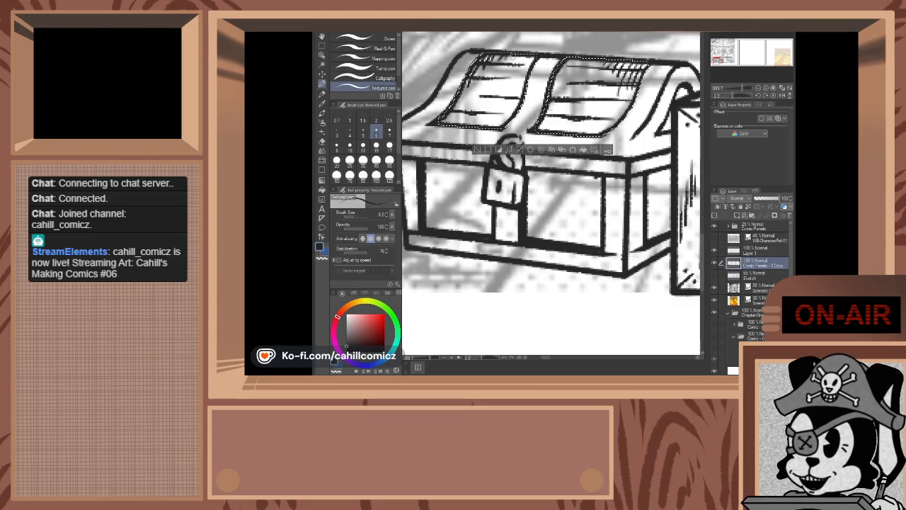
pyautogui.hotkey('ctrl', 'd')
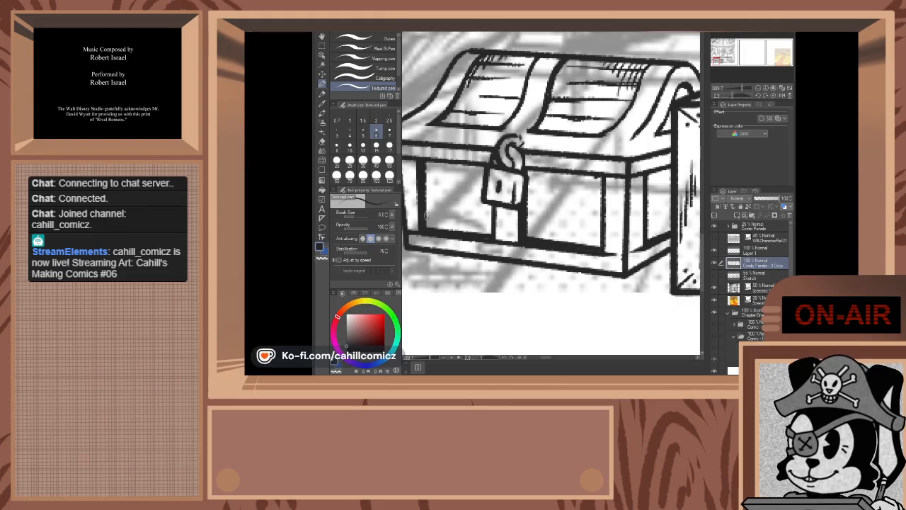
# - Ink horizontal plank lines across the chest's front panels and short vertical hatching at the top of the left front panel
pyautogui.moveTo(425, 215)
pyautogui.mouseDown()
pyautogui.moveTo(529, 237)
pyautogui.moveTo(526, 223)
pyautogui.moveTo(600, 231)
pyautogui.mouseUp()
pyautogui.moveTo(426, 202); pyautogui.dragTo(490, 209)
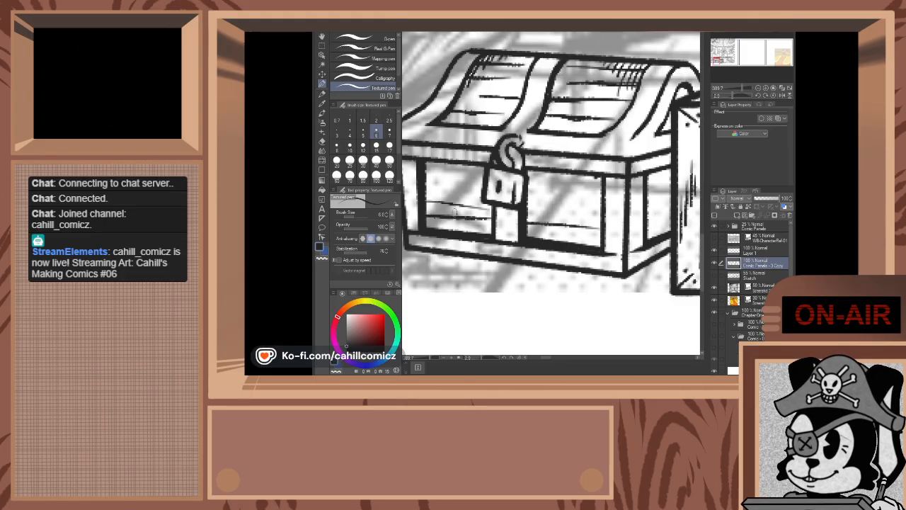
pyautogui.hotkey('ctrl', 'z')
pyautogui.moveTo(428, 201)
pyautogui.mouseDown()
pyautogui.moveTo(554, 222)
pyautogui.moveTo(531, 210)
pyautogui.moveTo(600, 213)
pyautogui.mouseUp()
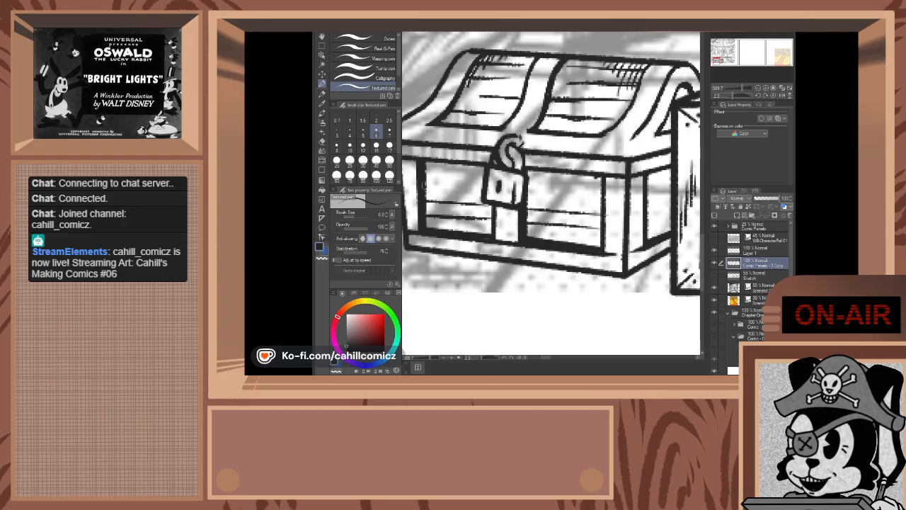
pyautogui.moveTo(427, 188); pyautogui.dragTo(483, 191)
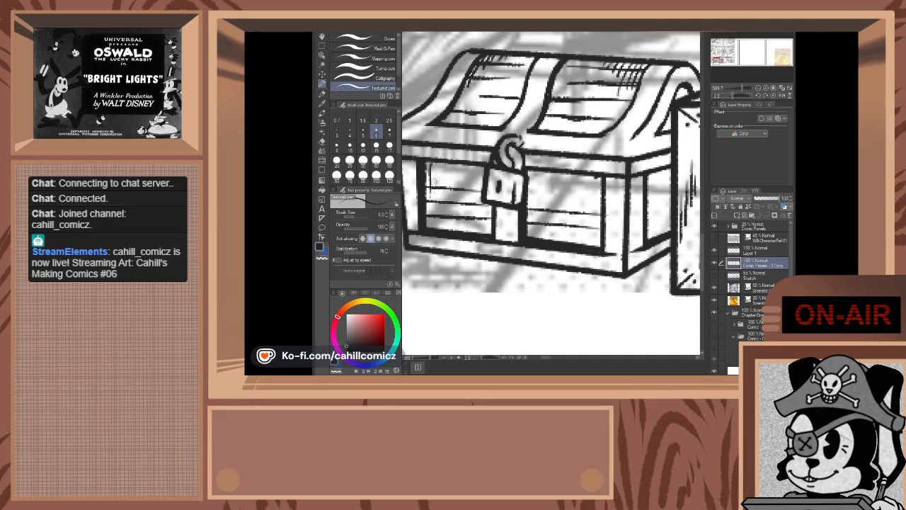
pyautogui.moveTo(436, 177)
pyautogui.mouseDown()
pyautogui.moveTo(440, 162)
pyautogui.moveTo(448, 164)
pyautogui.mouseUp()
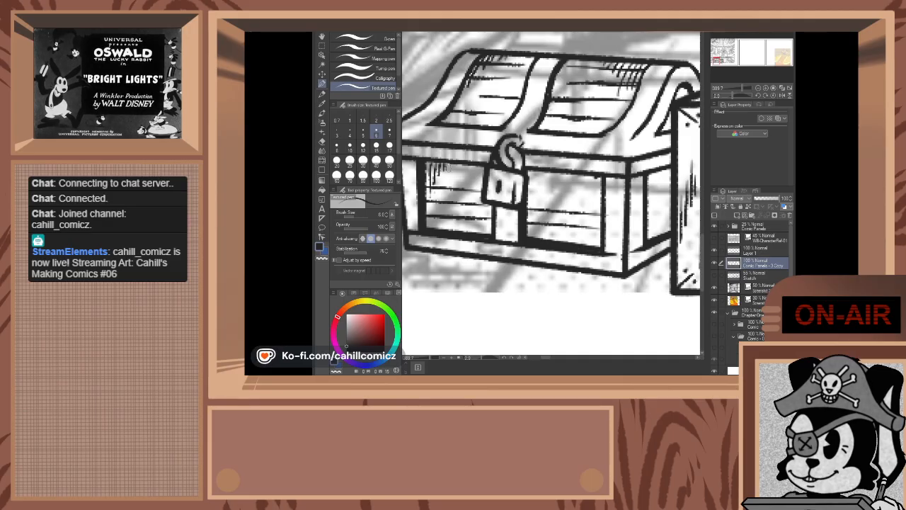
# - Finish the plank lines and top hatching on the right front panel and crosshatch the chest's narrow side panel
pyautogui.moveTo(527, 189); pyautogui.dragTo(593, 193)
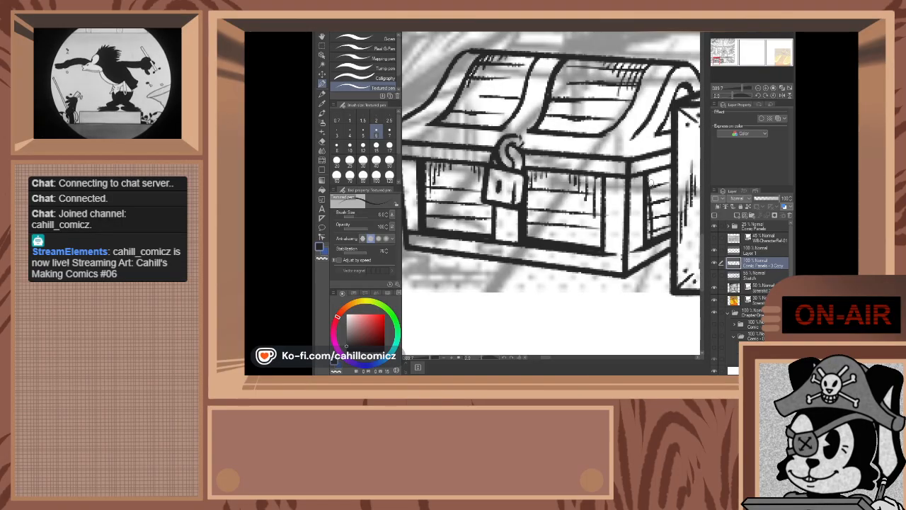
pyautogui.hotkey('ctrl', 'z')
pyautogui.moveTo(652, 245); pyautogui.dragTo(649, 174)
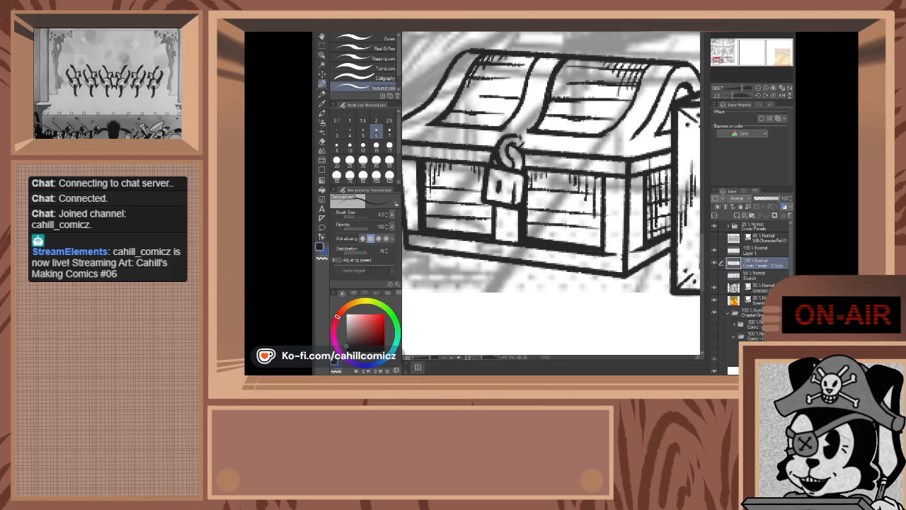
# - Show the Sketch layer as a guide for the remaining props around the chest
pyautogui.scroll(-8, 645, 202)
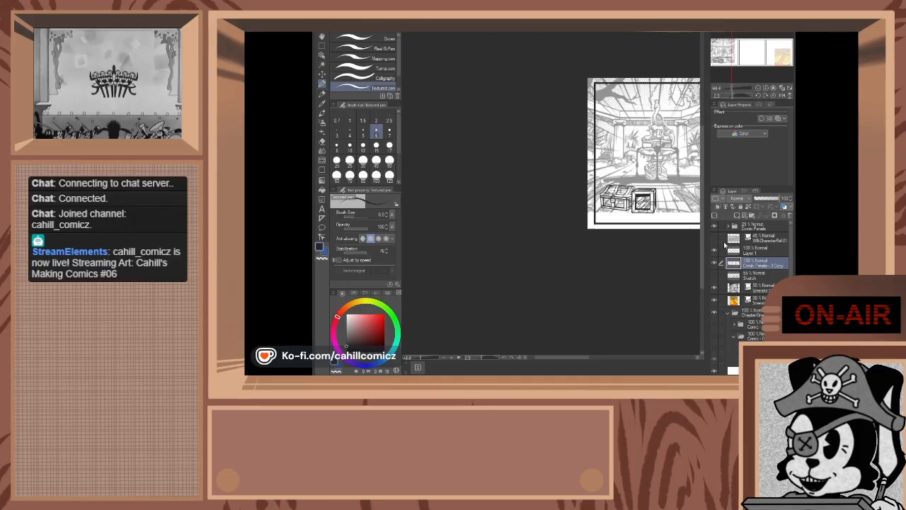
pyautogui.scroll(1, 689, 230)
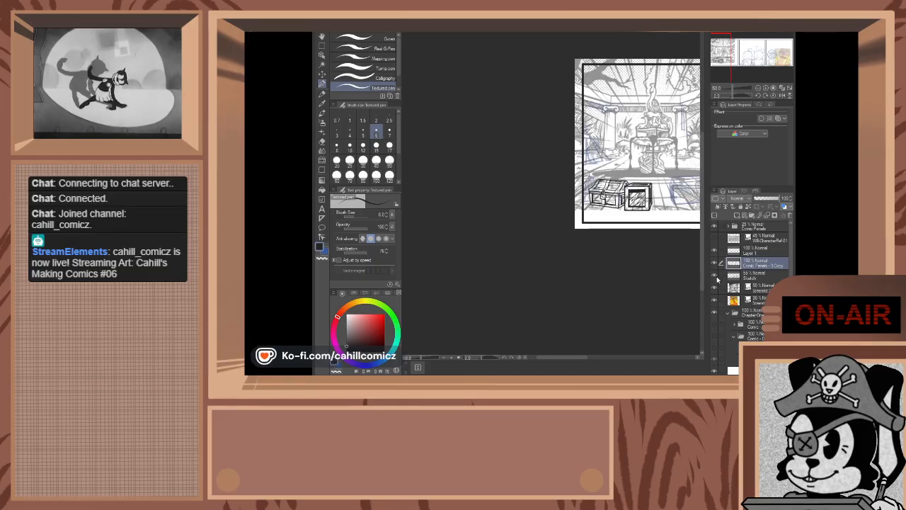
pyautogui.scroll(1, 635, 230)
pyautogui.scroll(5, 609, 192)
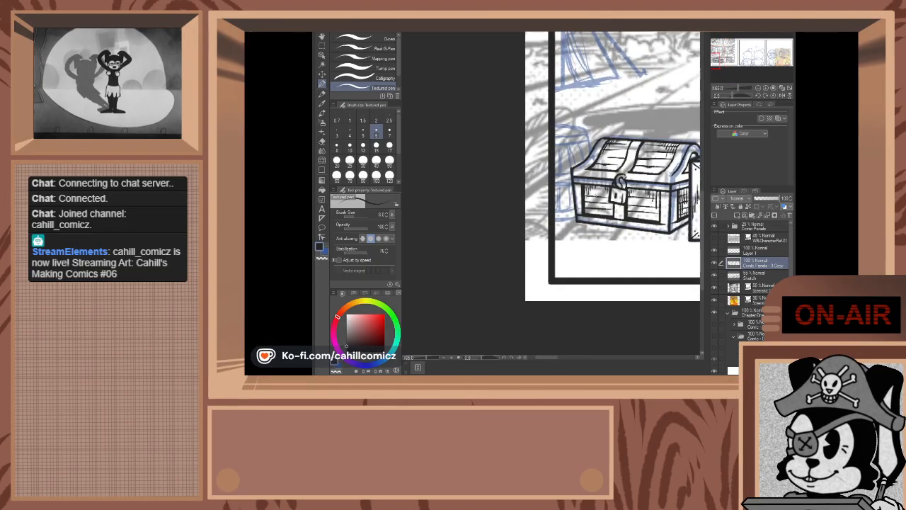
# - Ink the two curved lines at the base of the barrel behind the chest, setting the Textured pen to size 7
pyautogui.scroll(1, 604, 174)
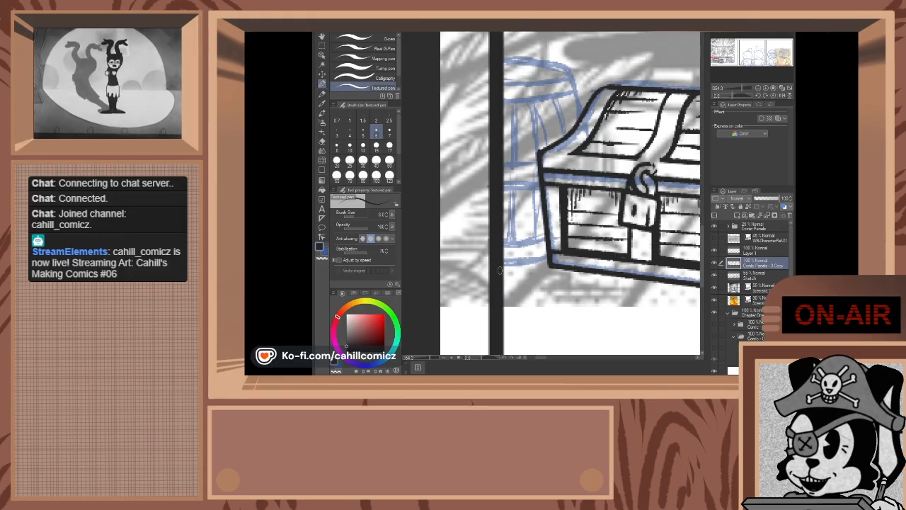
pyautogui.moveTo(500, 265); pyautogui.dragTo(553, 257)
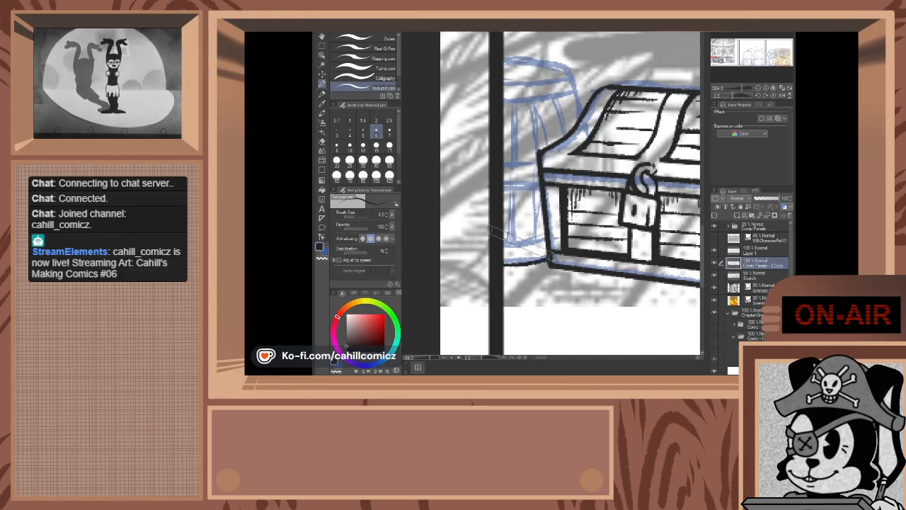
pyautogui.hotkey('ctrl', 'z')
pyautogui.click(389, 133)
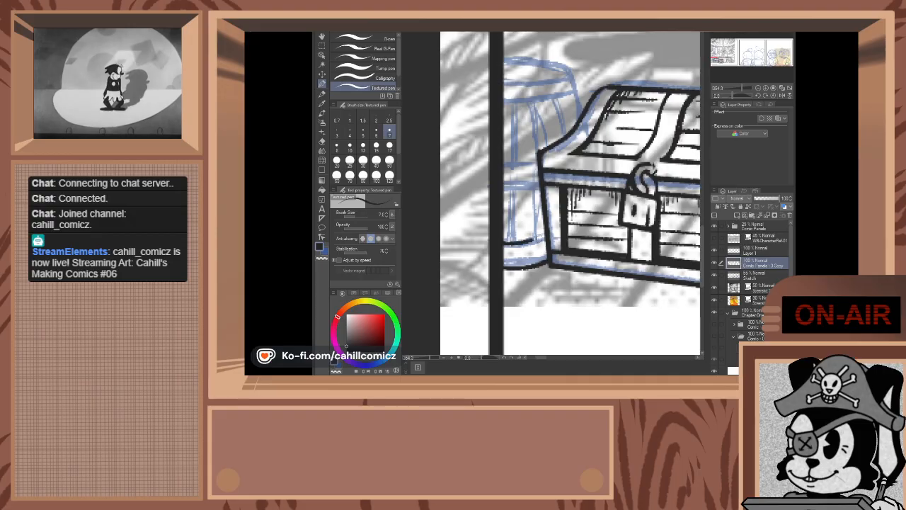
# - Ink the barrel's middle hoop and the upper part of its right side behind the chest
pyautogui.moveTo(533, 244); pyautogui.dragTo(541, 238)
pyautogui.hotkey('ctrl', 'z')
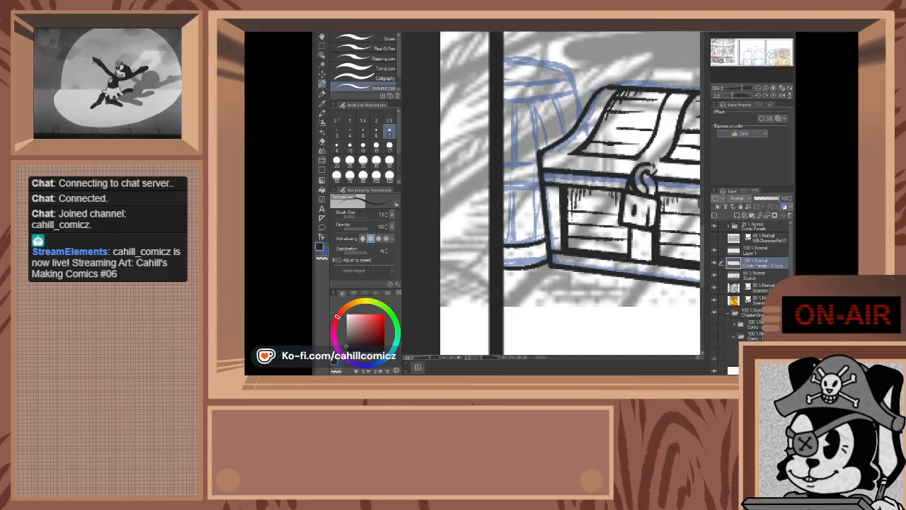
pyautogui.moveTo(525, 246); pyautogui.dragTo(531, 245)
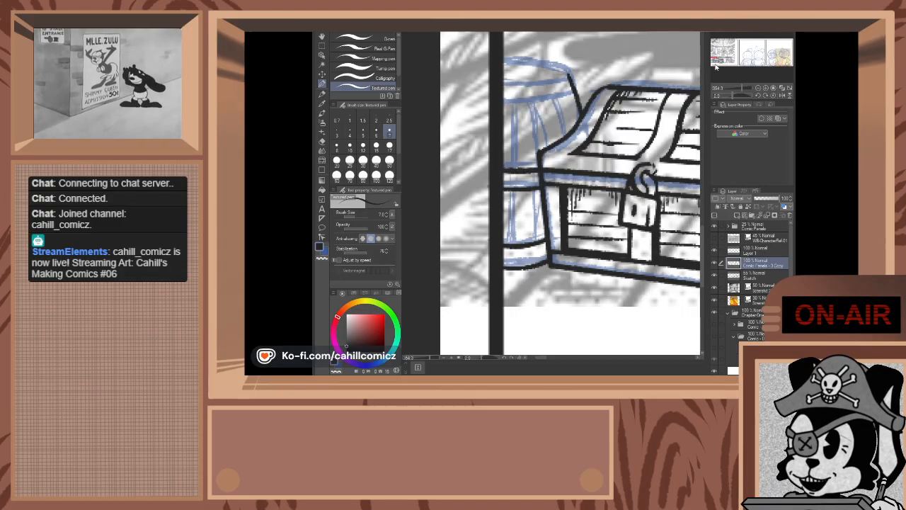
# - Ink the barrel's curved top rim and the dark oval opening in its lid
pyautogui.moveTo(716, 67); pyautogui.dragTo(715, 63)
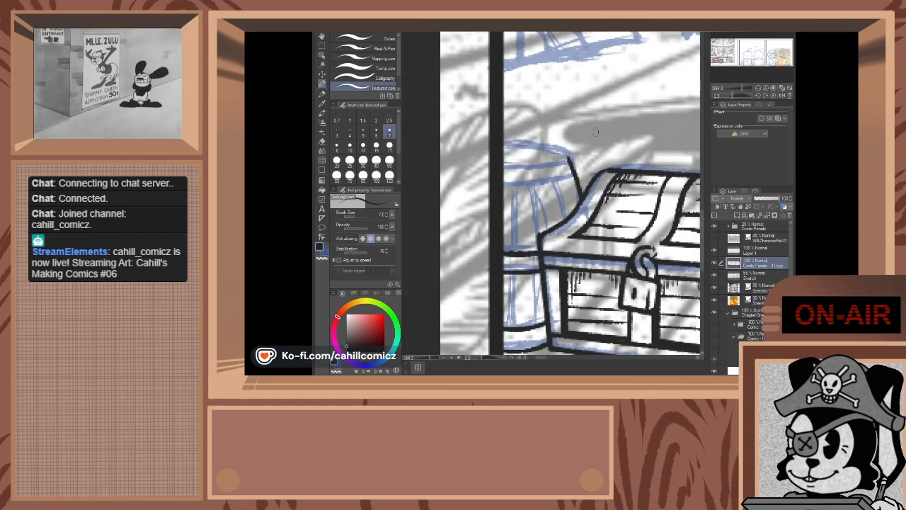
pyautogui.moveTo(572, 162)
pyautogui.mouseDown()
pyautogui.moveTo(549, 144)
pyautogui.moveTo(507, 139)
pyautogui.mouseUp()
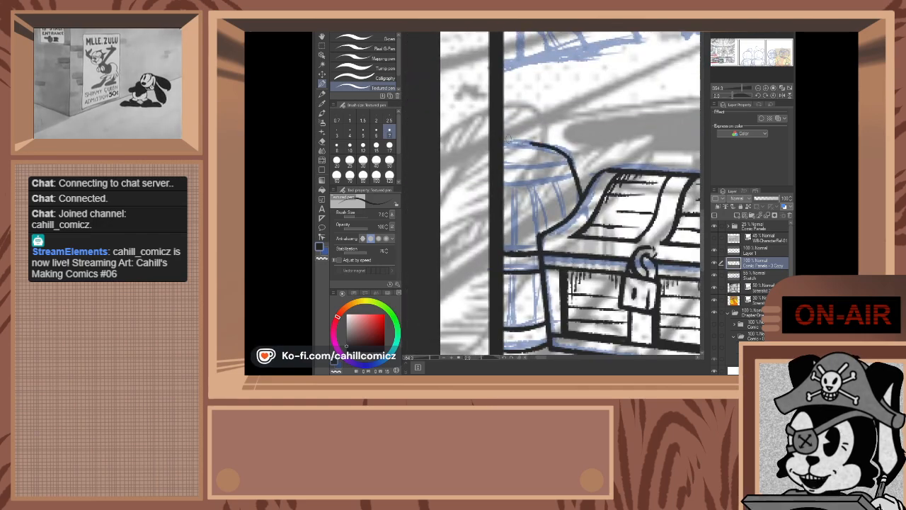
pyautogui.hotkey('ctrl', 'z')
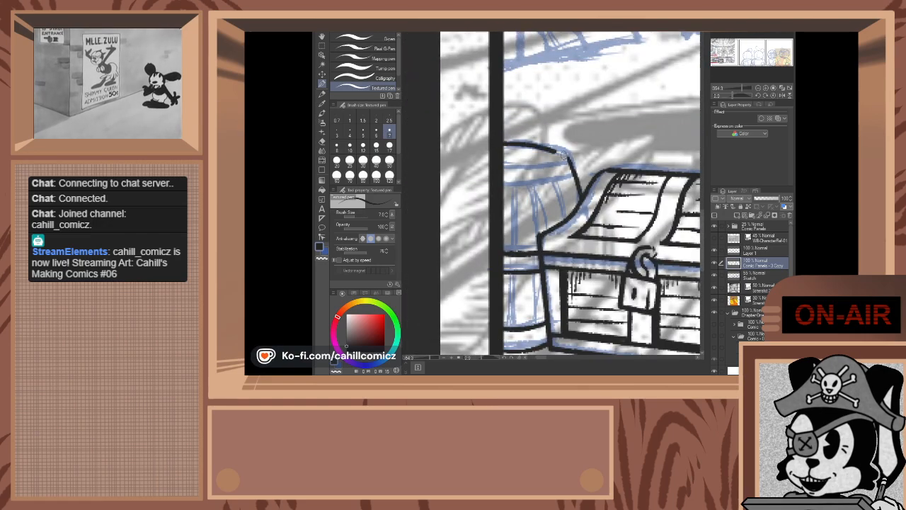
pyautogui.hotkey('ctrl', 'z')
pyautogui.moveTo(500, 146)
pyautogui.mouseDown()
pyautogui.moveTo(564, 154)
pyautogui.moveTo(573, 170)
pyautogui.moveTo(498, 165)
pyautogui.mouseUp()
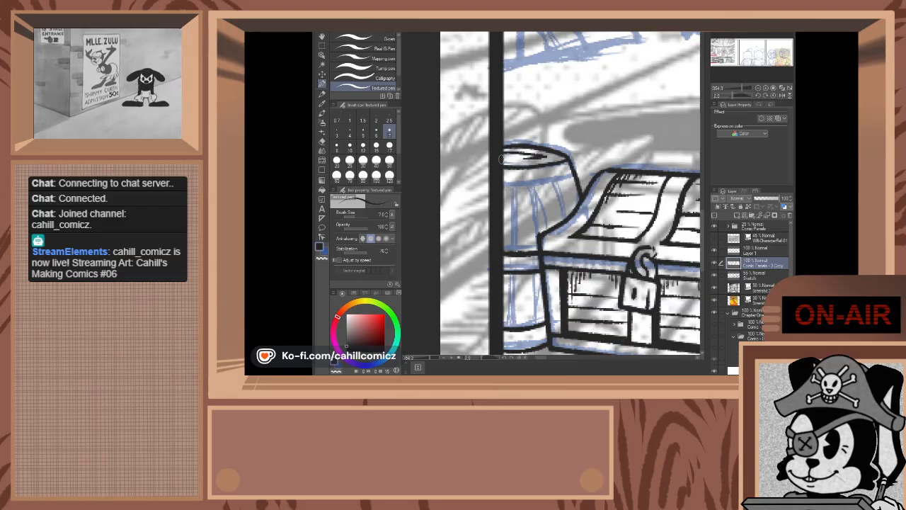
pyautogui.moveTo(503, 160)
pyautogui.mouseDown()
pyautogui.moveTo(525, 158)
pyautogui.moveTo(514, 155)
pyautogui.mouseUp()
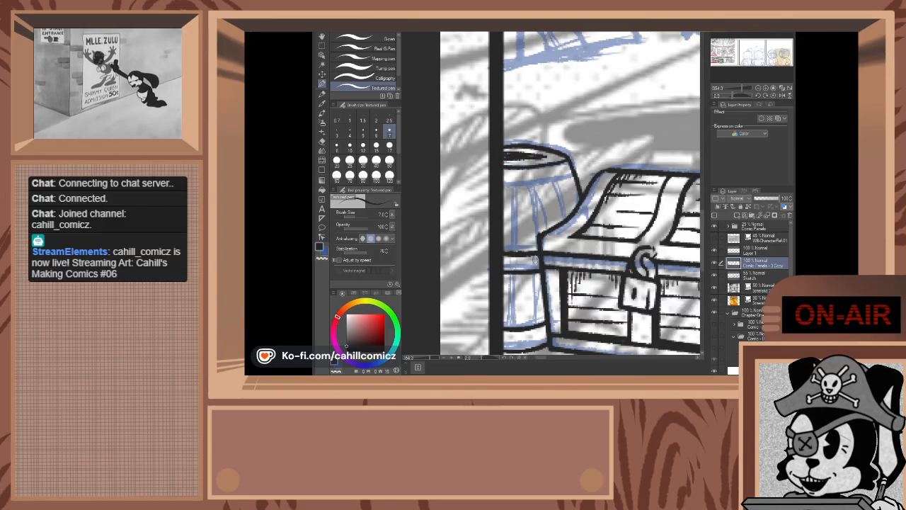
# - Ink the vertical stave lines on the barrel's upper and lower sections and the curved hoop line below its rim
pyautogui.moveTo(510, 330); pyautogui.dragTo(517, 277)
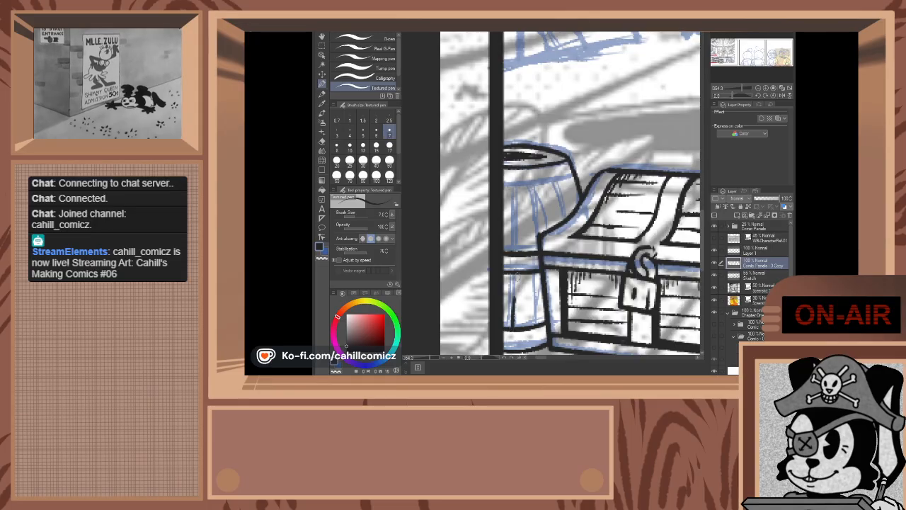
pyautogui.hotkey('ctrl', 'z')
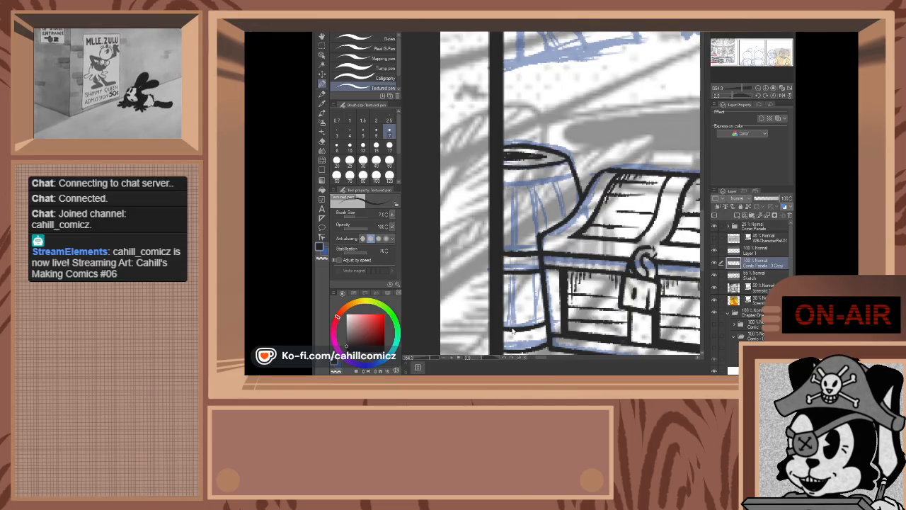
pyautogui.moveTo(512, 330); pyautogui.dragTo(513, 270)
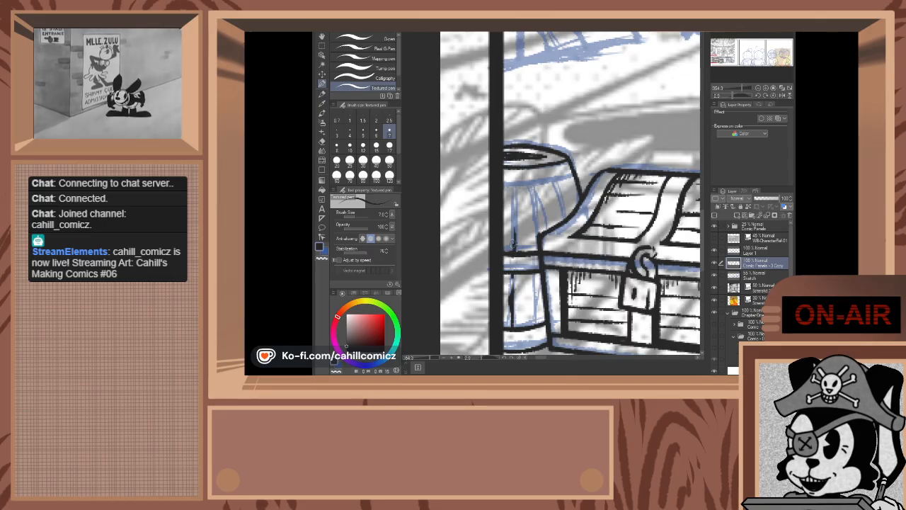
pyautogui.moveTo(515, 237); pyautogui.dragTo(516, 192)
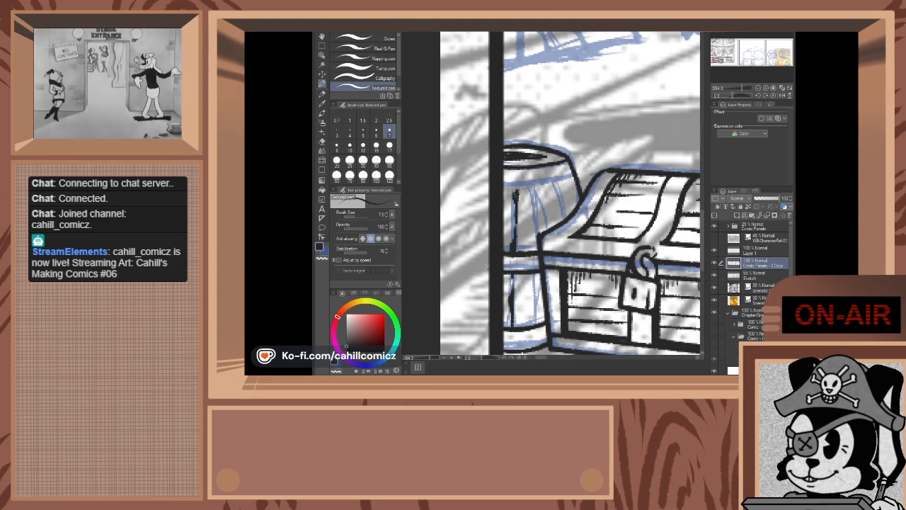
pyautogui.moveTo(504, 186); pyautogui.dragTo(572, 174)
pyautogui.hotkey('ctrl', 'z')
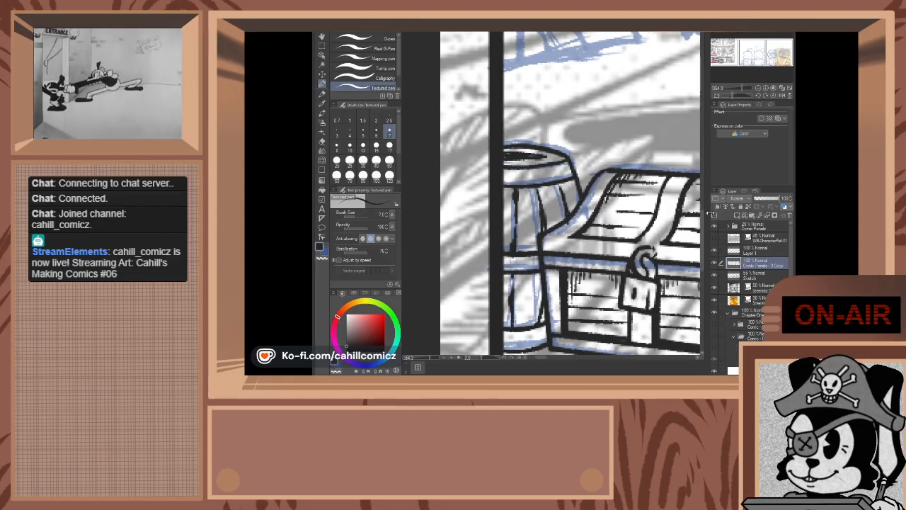
# - Hide the Sketch layer and ink short vertical wood-grain strokes on the barrel's lower section
pyautogui.scroll(-1, 726, 252)
pyautogui.click(715, 273)
pyautogui.scroll(-9, 623, 260)
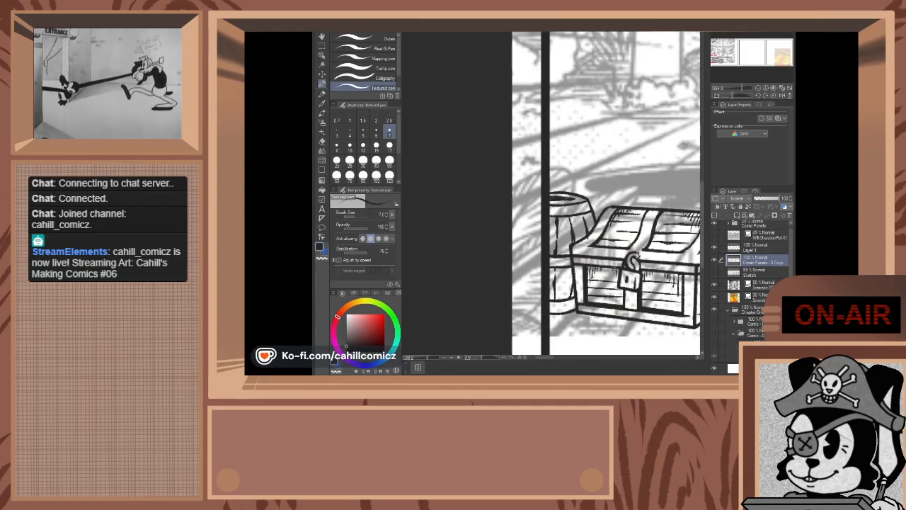
pyautogui.scroll(-5, 636, 270)
pyautogui.scroll(9, 628, 290)
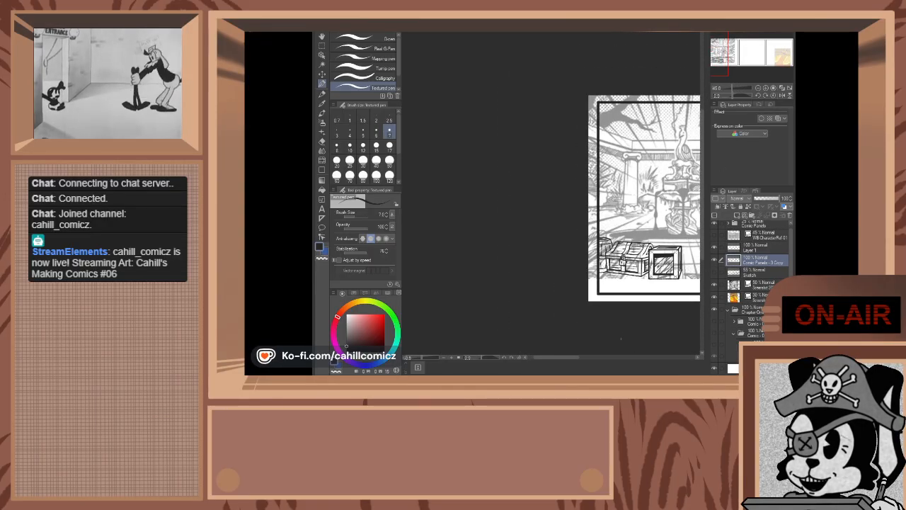
pyautogui.scroll(10, 623, 235)
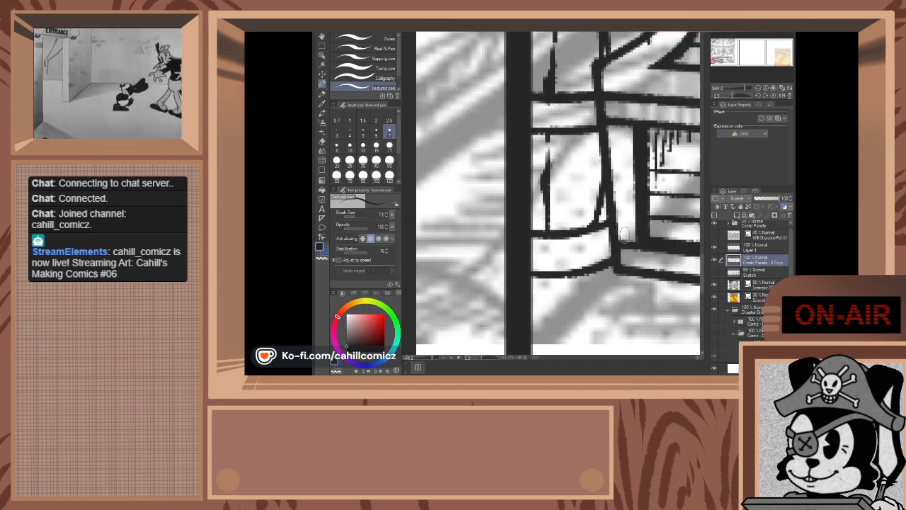
pyautogui.moveTo(558, 231); pyautogui.dragTo(557, 181)
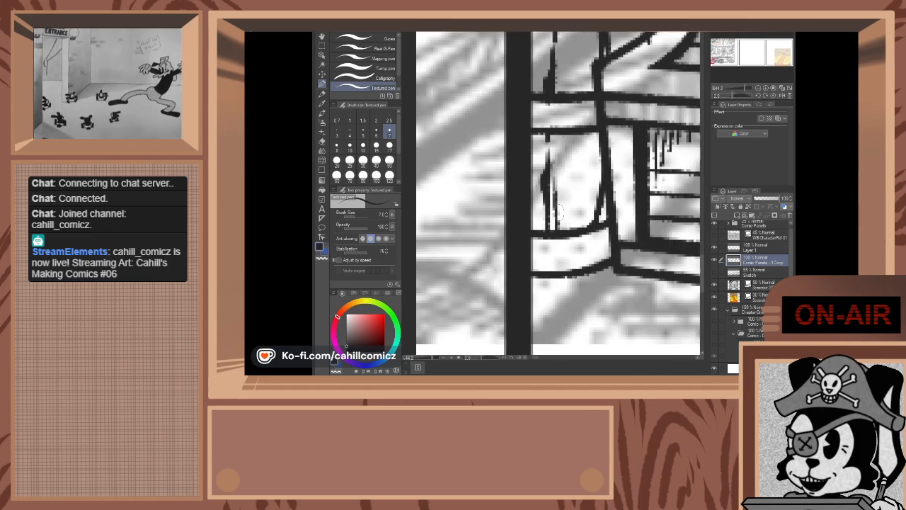
pyautogui.hotkey('ctrl', 'z')
pyautogui.moveTo(558, 230); pyautogui.dragTo(558, 189)
pyautogui.moveTo(566, 221)
pyautogui.mouseDown()
pyautogui.moveTo(566, 172)
pyautogui.moveTo(573, 201)
pyautogui.moveTo(579, 142)
pyautogui.mouseUp()
pyautogui.moveTo(585, 204); pyautogui.dragTo(588, 136)
pyautogui.moveTo(592, 188)
pyautogui.mouseDown()
pyautogui.moveTo(594, 153)
pyautogui.moveTo(603, 162)
pyautogui.mouseUp()
# - Ink wood-grain hatching between the staves on the barrel's upper section, just under the top hoop
pyautogui.click(714, 61)
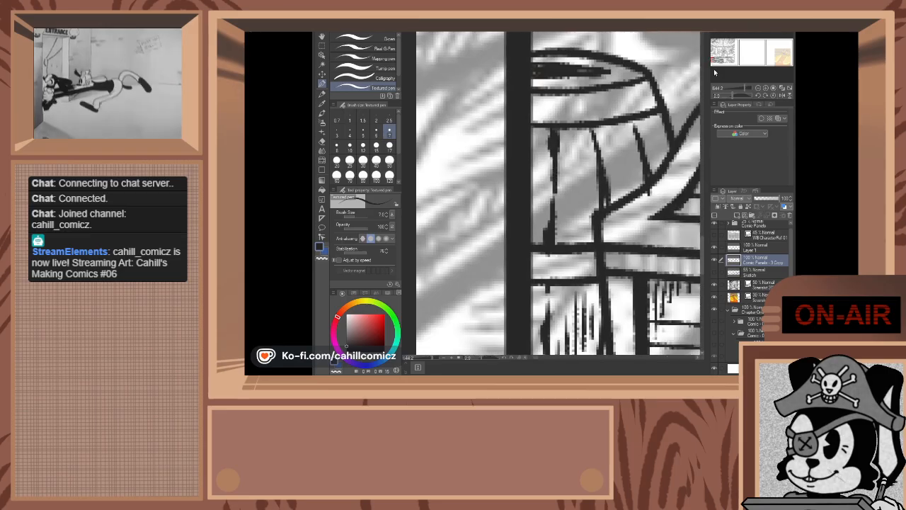
pyautogui.moveTo(567, 248); pyautogui.dragTo(569, 131)
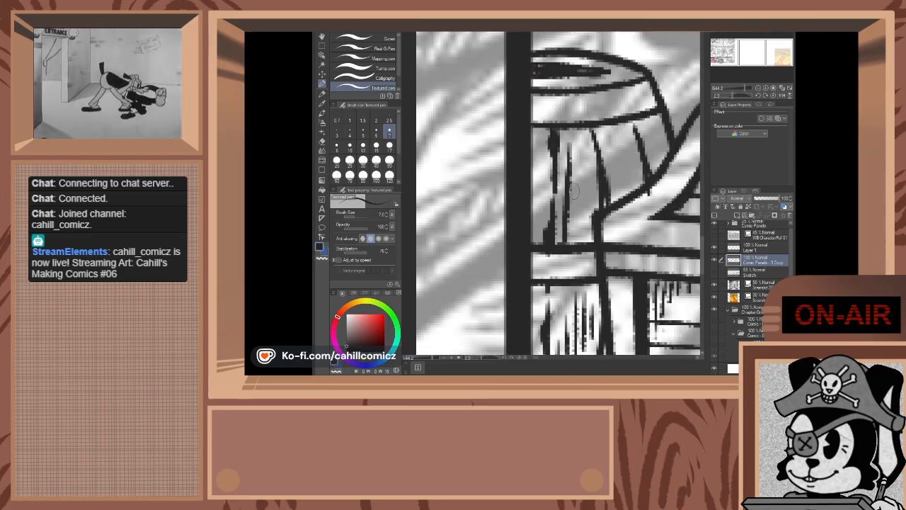
pyautogui.moveTo(577, 199)
pyautogui.mouseDown()
pyautogui.moveTo(584, 151)
pyautogui.moveTo(592, 189)
pyautogui.moveTo(594, 159)
pyautogui.moveTo(618, 198)
pyautogui.moveTo(622, 157)
pyautogui.mouseUp()
pyautogui.moveTo(614, 177); pyautogui.dragTo(615, 123)
pyautogui.moveTo(634, 158); pyautogui.dragTo(626, 116)
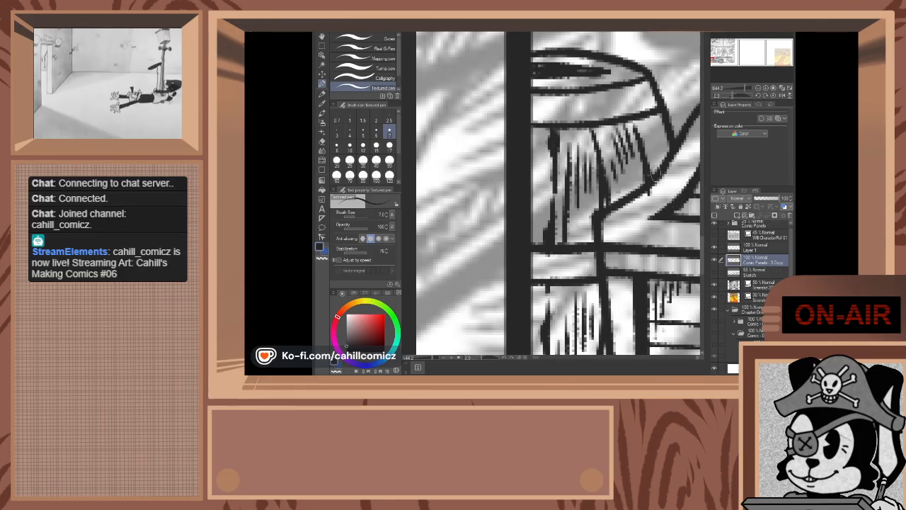
pyautogui.moveTo(660, 173)
pyautogui.mouseDown()
pyautogui.moveTo(652, 151)
pyautogui.moveTo(662, 167)
pyautogui.moveTo(652, 137)
pyautogui.moveTo(668, 159)
pyautogui.moveTo(652, 115)
pyautogui.mouseUp()
pyautogui.moveTo(666, 148); pyautogui.dragTo(648, 113)
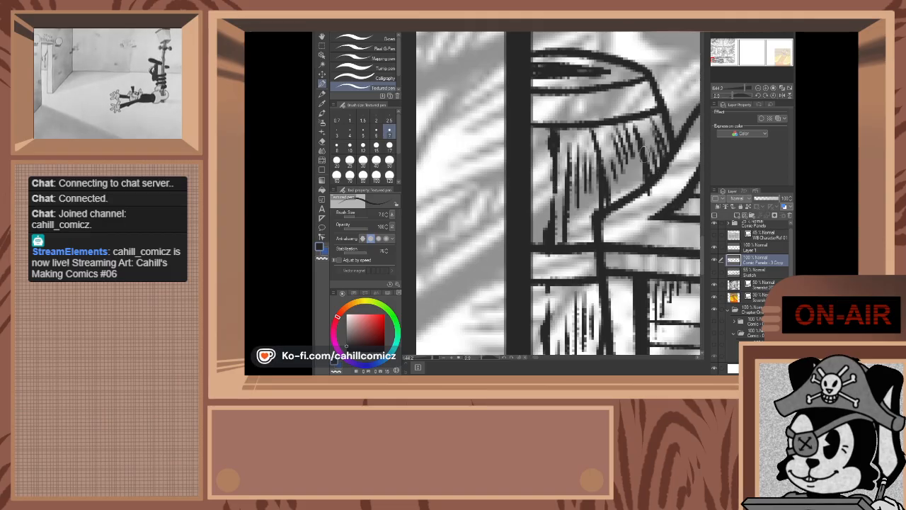
# - Show the Sketch layer as a guide for the box-shaped prop to the right of the inked crate
pyautogui.moveTo(721, 62); pyautogui.dragTo(714, 50)
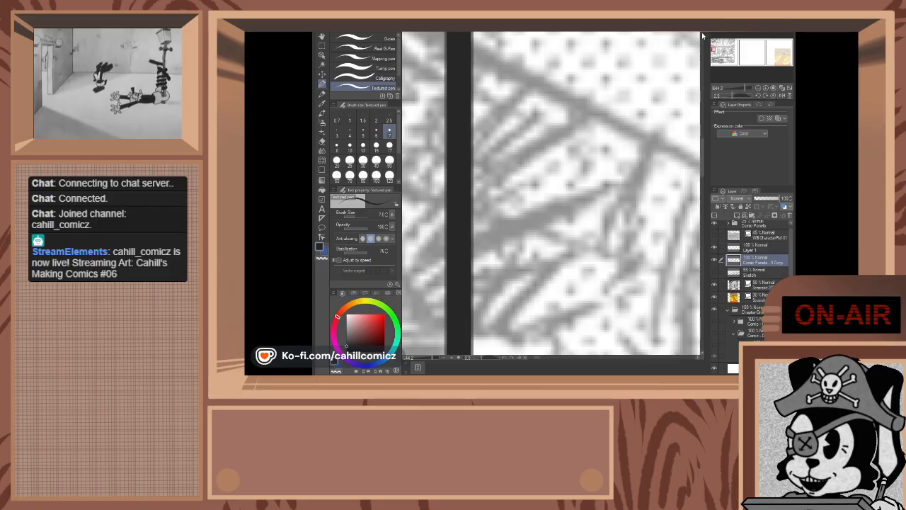
pyautogui.scroll(-4, 655, 77)
pyautogui.scroll(-2, 616, 75)
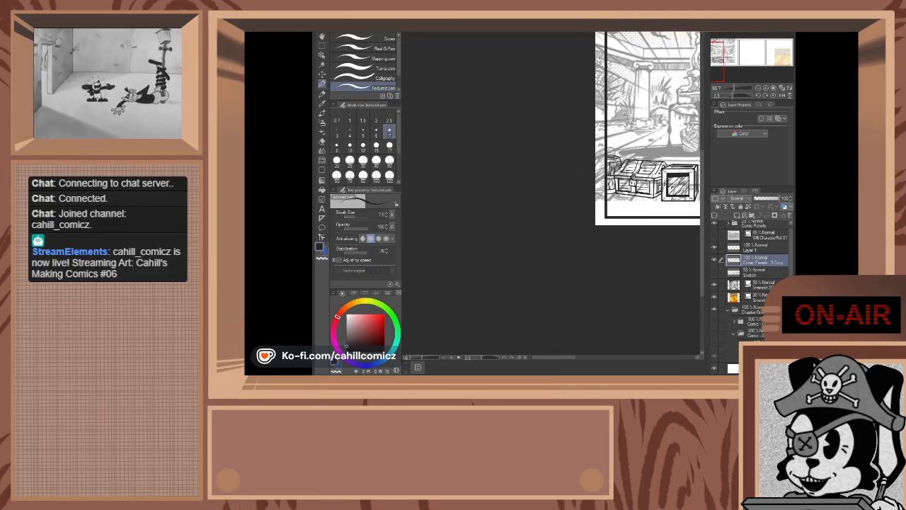
pyautogui.moveTo(717, 47); pyautogui.dragTo(741, 48)
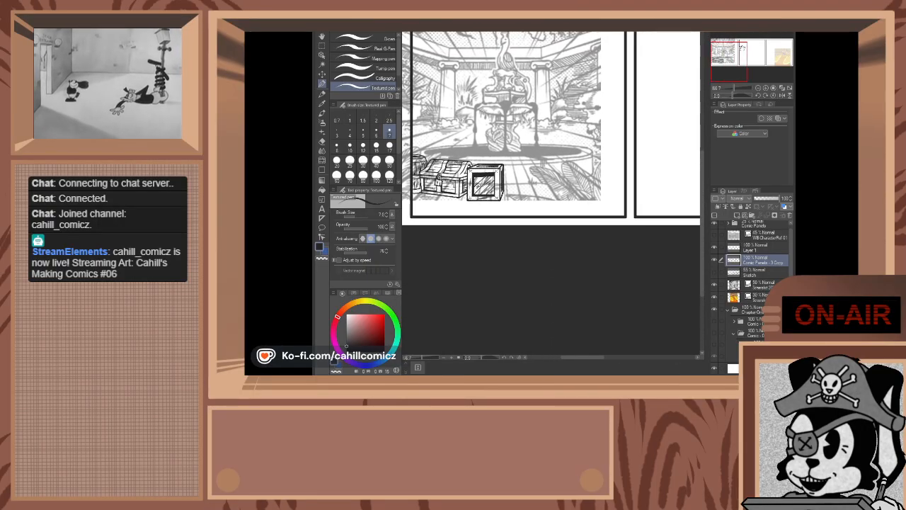
pyautogui.click(714, 273)
pyautogui.scroll(4, 518, 179)
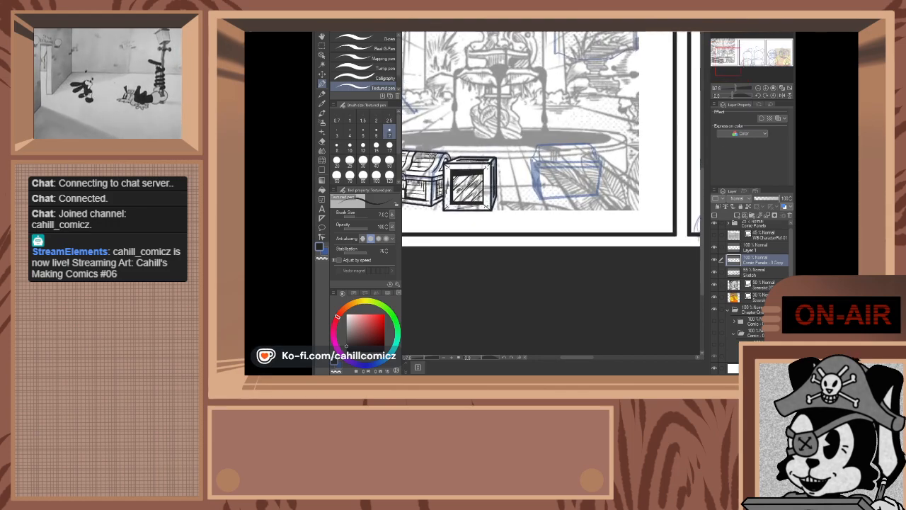
pyautogui.scroll(5, 530, 186)
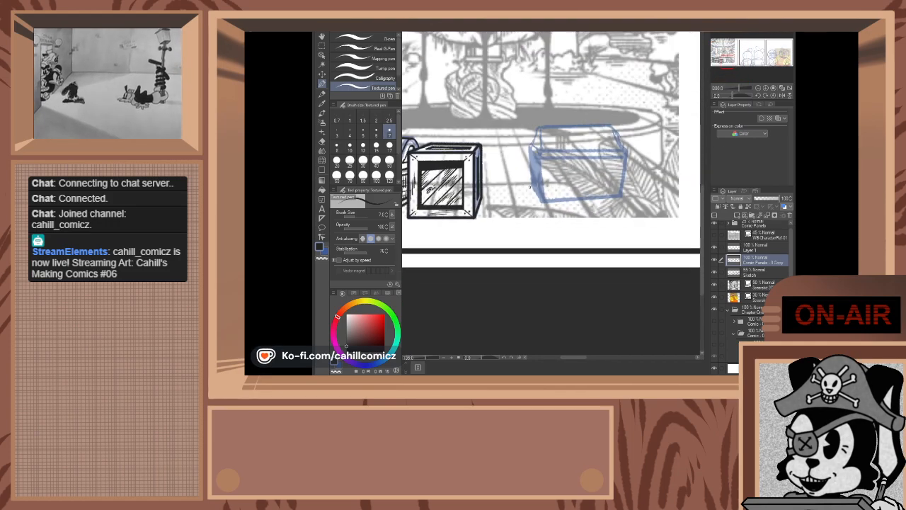
pyautogui.scroll(-2, 530, 186)
pyautogui.scroll(-4, 530, 185)
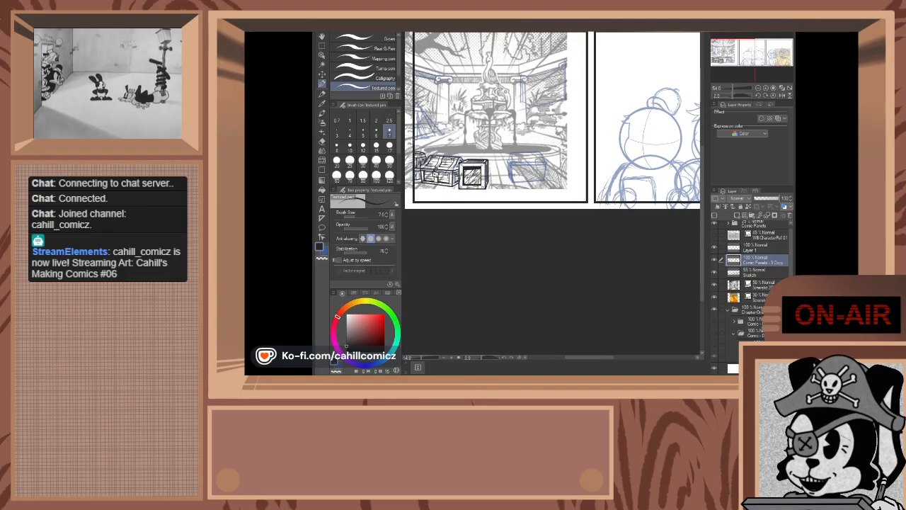
pyautogui.scroll(5, 495, 170)
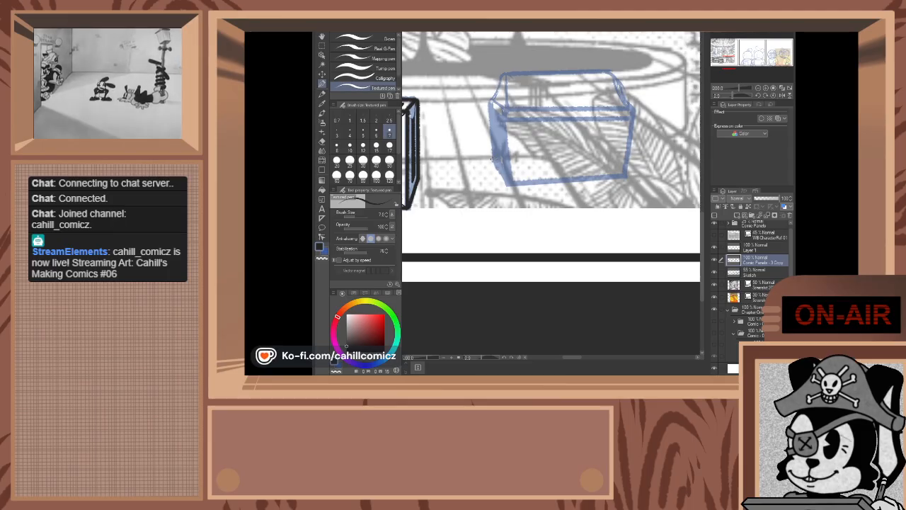
# - Ink the bottom edges and the two front vertical edges of the sketched box in front of the fountain's right side
pyautogui.click(507, 184)
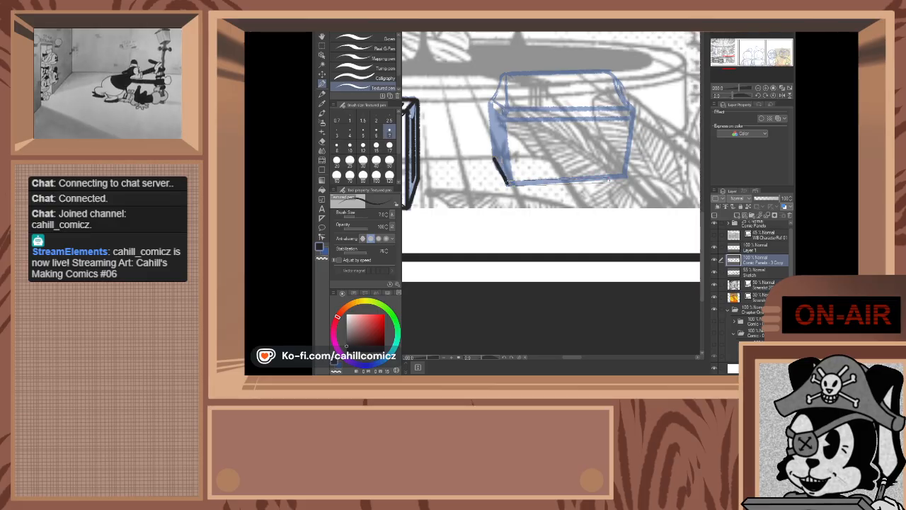
pyautogui.keyDown('shift'); pyautogui.click(626, 175); pyautogui.keyUp('shift')
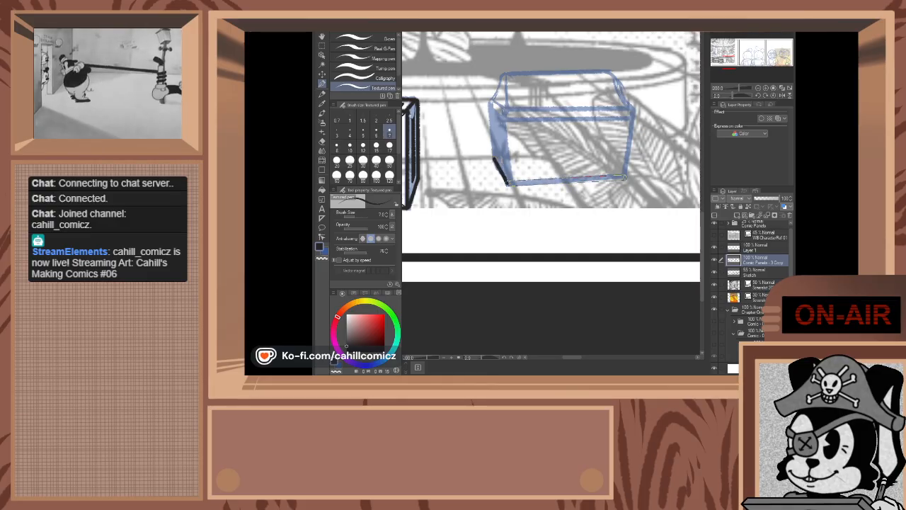
pyautogui.keyDown('shift'); pyautogui.click(625, 177); pyautogui.keyUp('shift')
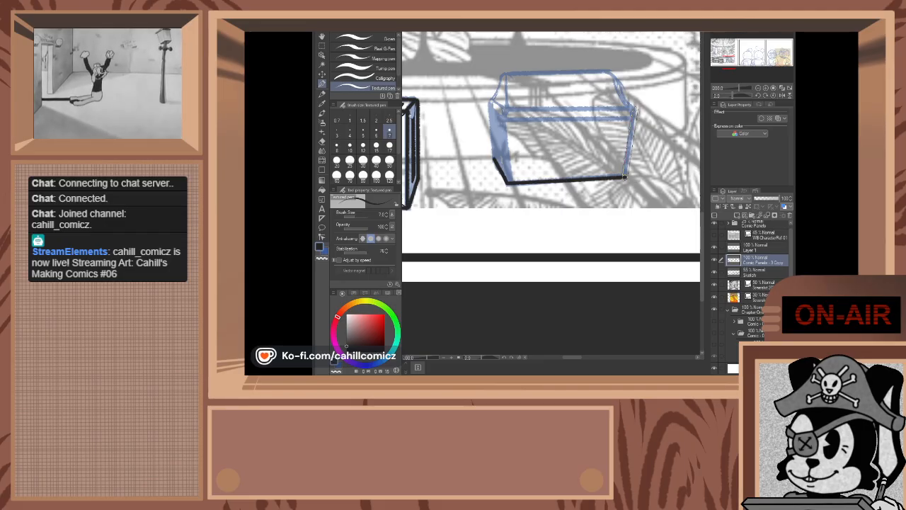
pyautogui.keyDown('shift'); pyautogui.click(634, 110); pyautogui.keyUp('shift')
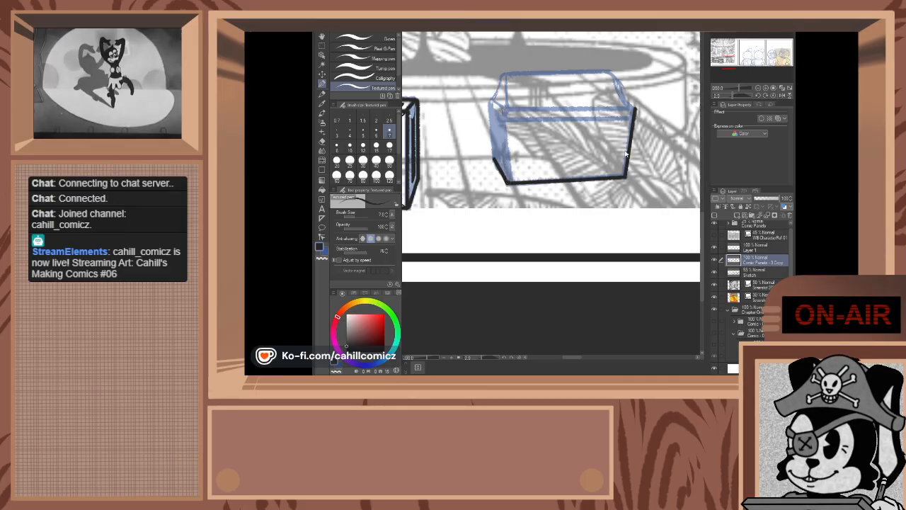
pyautogui.hotkey('ctrl', 'z')
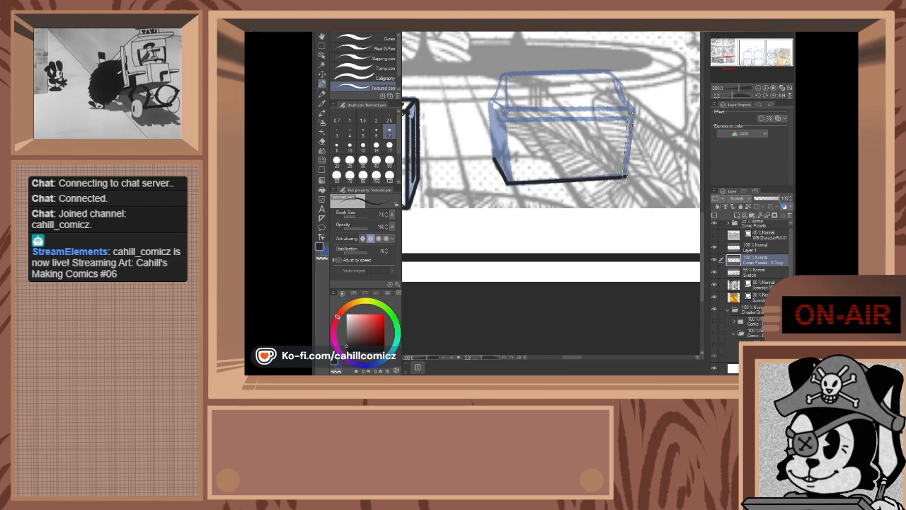
pyautogui.moveTo(631, 110); pyautogui.dragTo(626, 177)
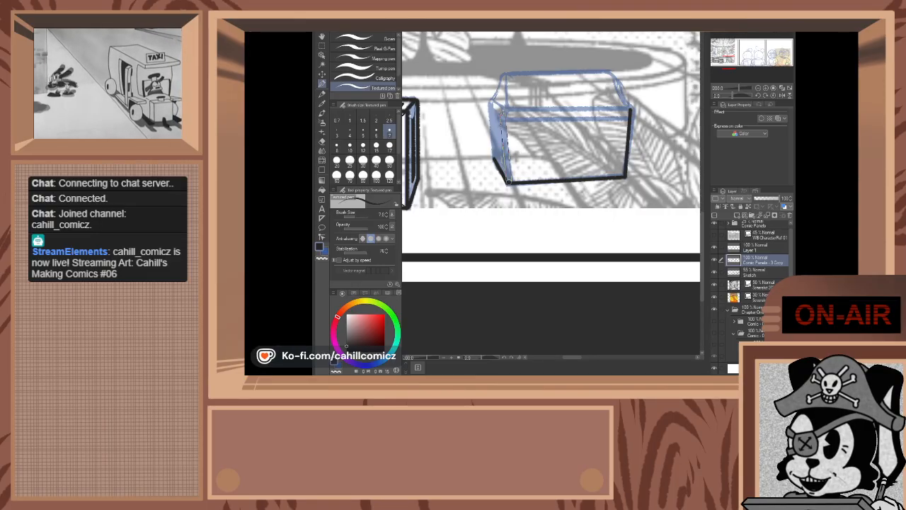
pyautogui.hotkey('ctrl', 'z')
pyautogui.moveTo(506, 111); pyautogui.dragTo(509, 182)
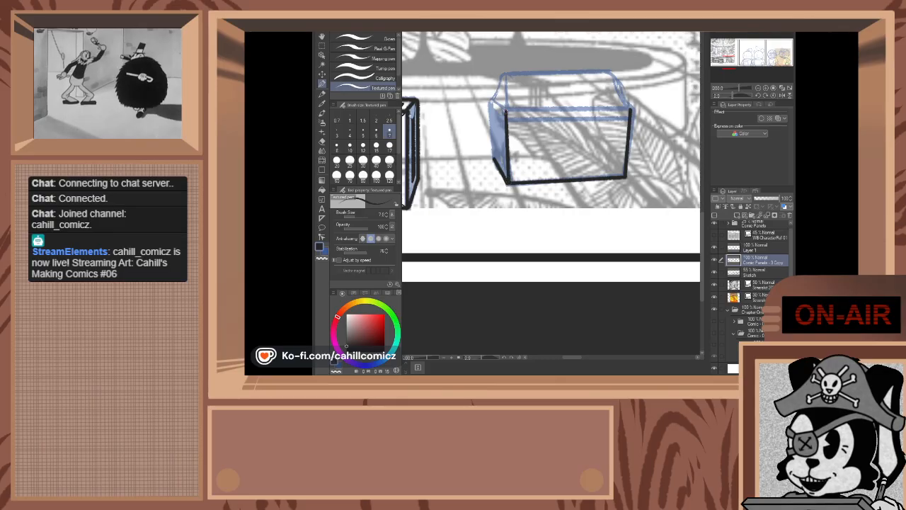
pyautogui.scroll(2, 494, 91)
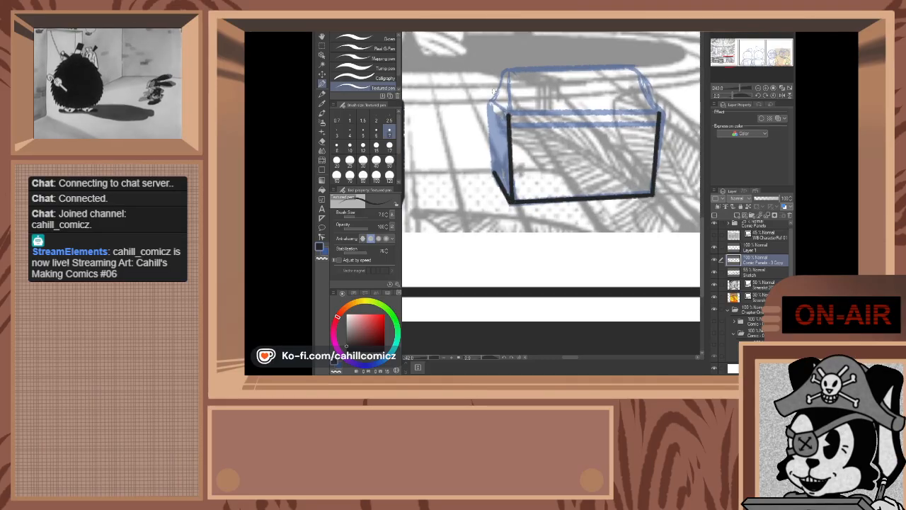
# - Ink the left end of the sketched box, with the lid's curved profile, its upright front edge and the rear vertical edge
pyautogui.scroll(3, 494, 91)
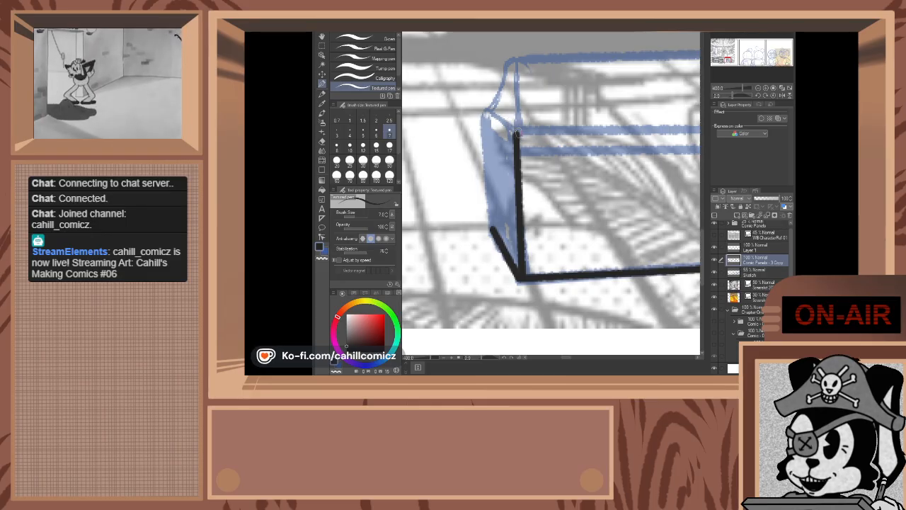
pyautogui.hotkey('ctrl', 'z')
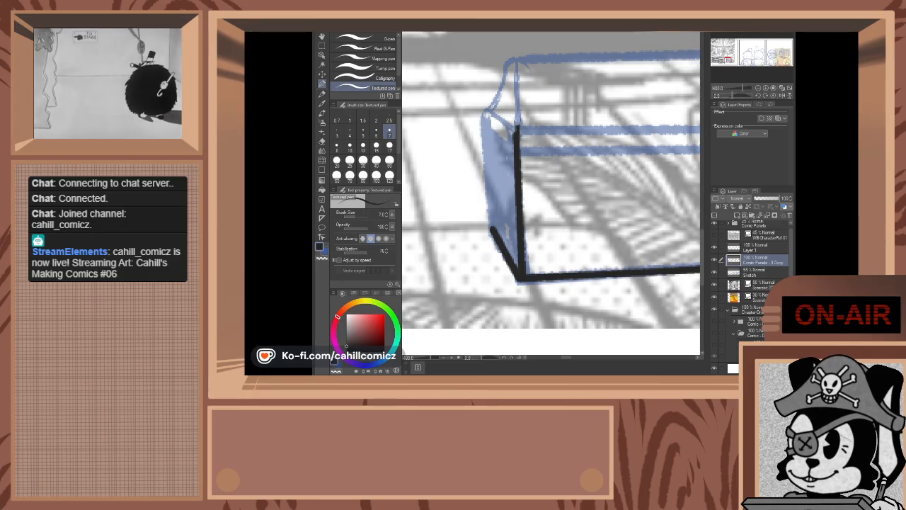
pyautogui.moveTo(517, 94); pyautogui.dragTo(516, 135)
pyautogui.moveTo(518, 62); pyautogui.dragTo(486, 121)
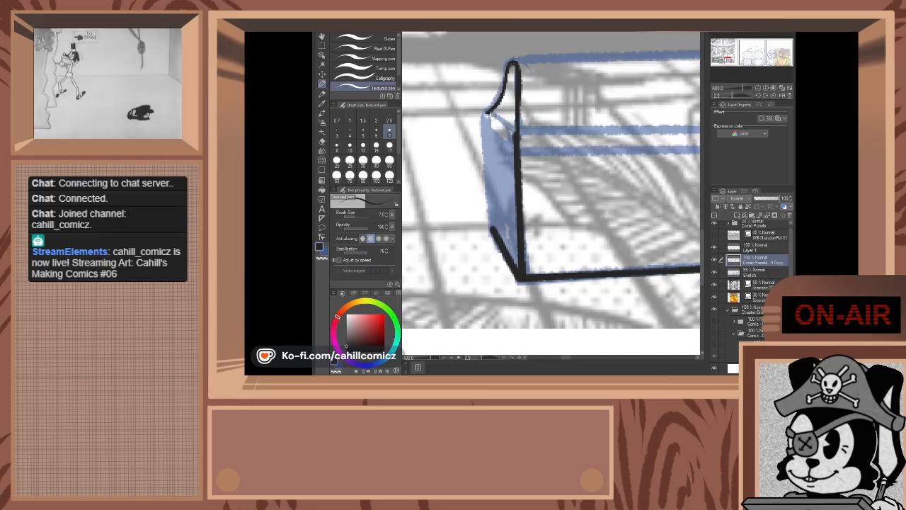
pyautogui.moveTo(495, 235); pyautogui.dragTo(487, 115)
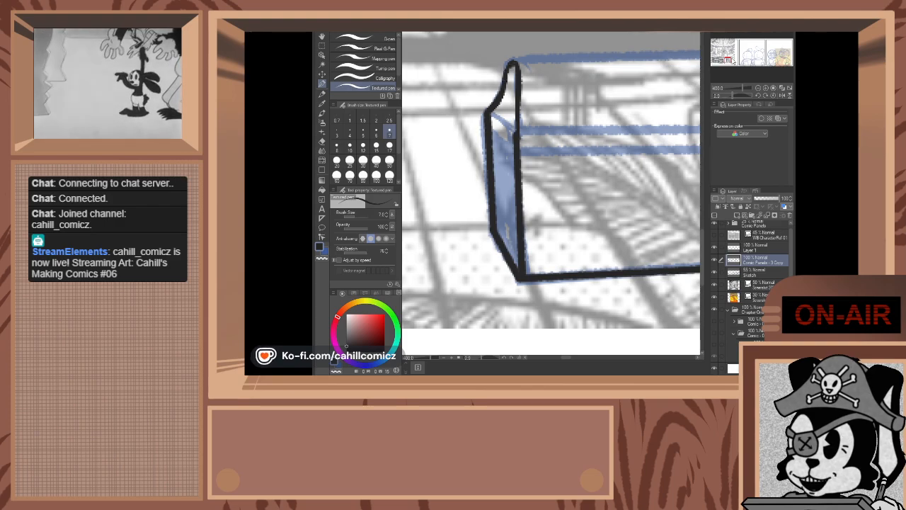
# - Ink the curved right edge of the box's lid and a straight line along the lid's top
pyautogui.moveTo(733, 62)
pyautogui.mouseDown()
pyautogui.moveTo(709, 61)
pyautogui.moveTo(732, 56)
pyautogui.moveTo(720, 59)
pyautogui.mouseUp()
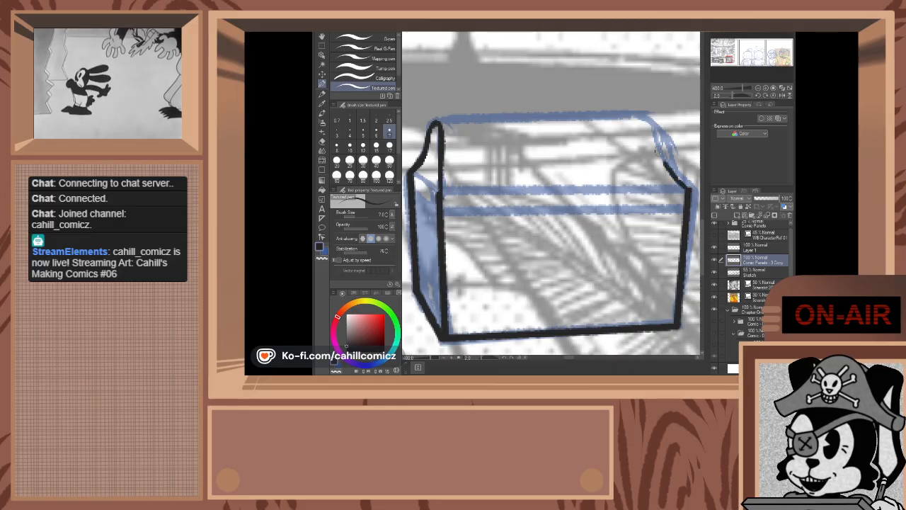
pyautogui.hotkey('ctrl', 'z')
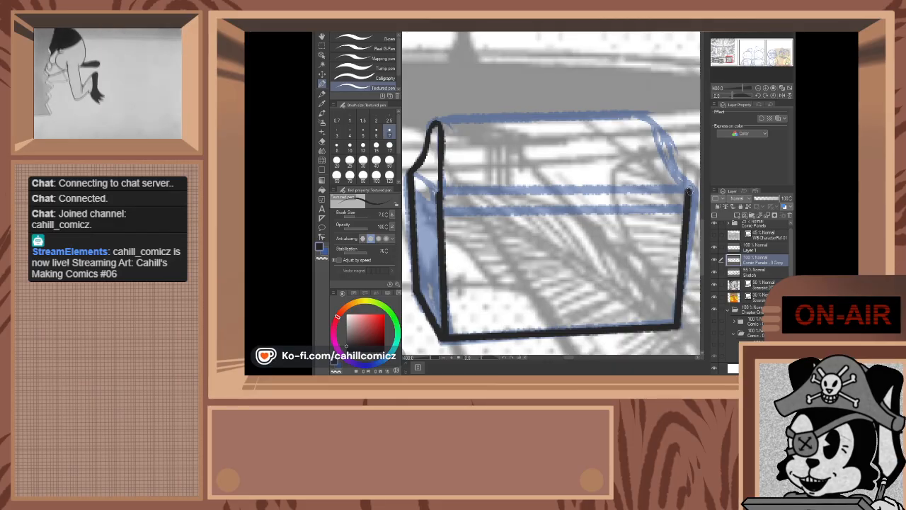
pyautogui.moveTo(689, 190); pyautogui.dragTo(664, 154)
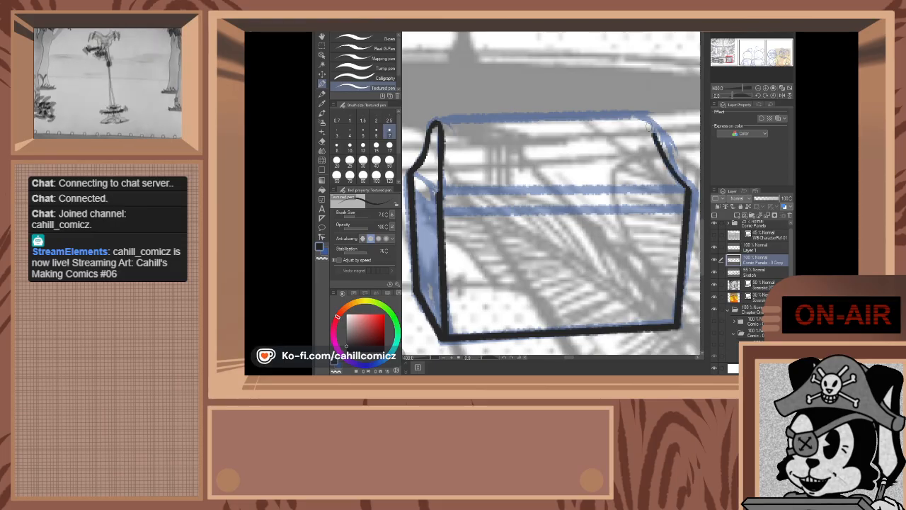
pyautogui.hotkey('ctrl', 'z')
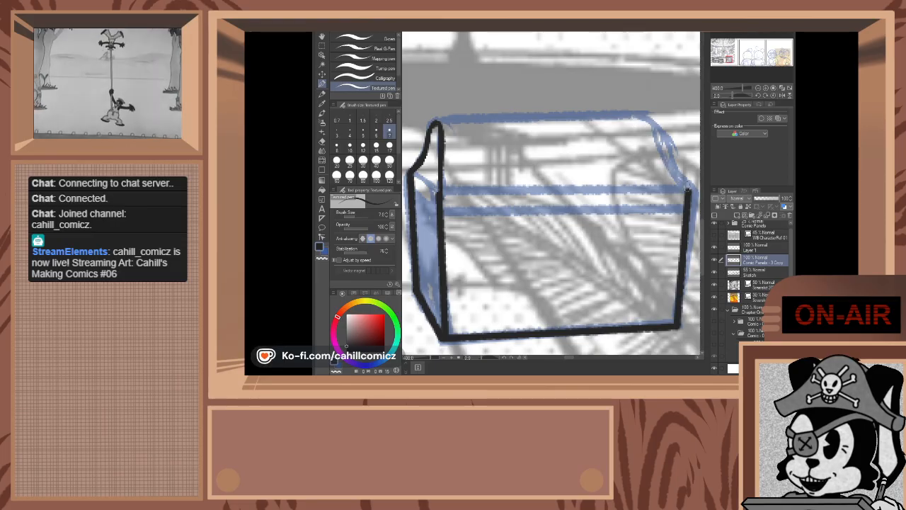
pyautogui.moveTo(677, 174); pyautogui.dragTo(641, 117)
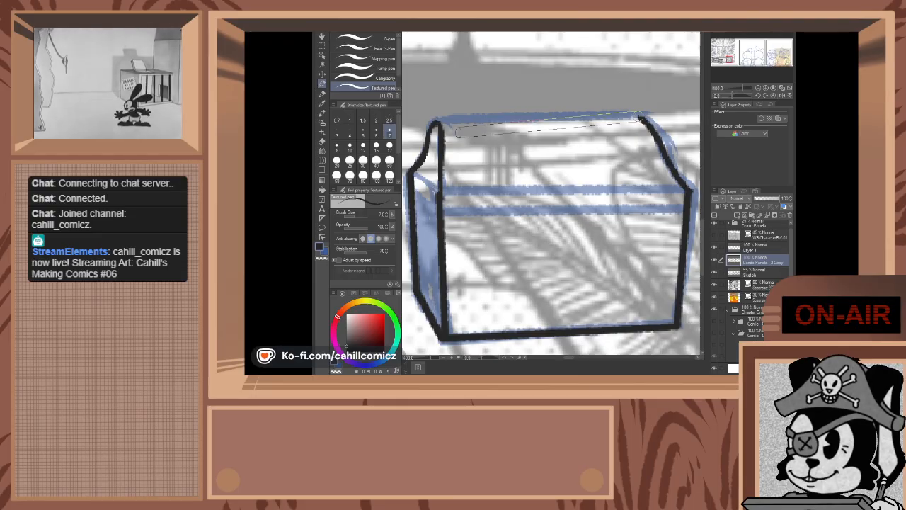
pyautogui.keyDown('shift'); pyautogui.click(440, 125); pyautogui.keyUp('shift')
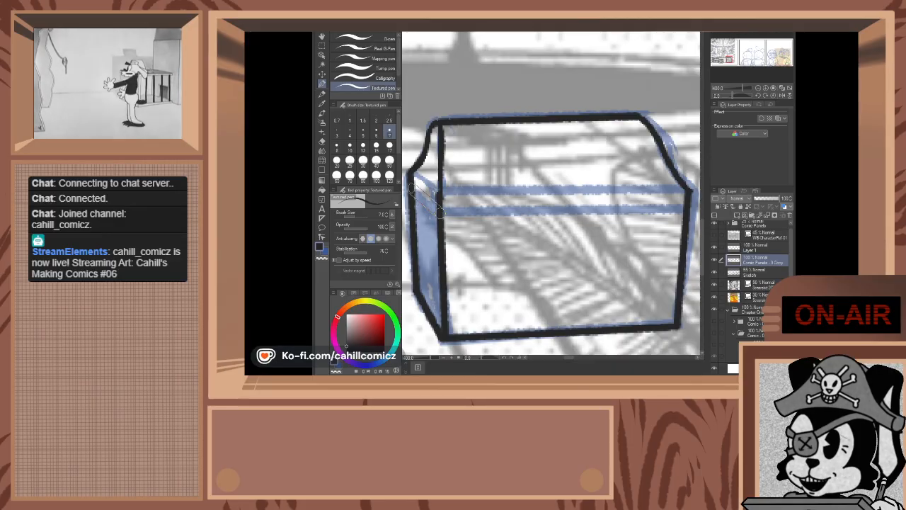
# - Ink the straight lower rim line of the lid across the box's left side and front face
pyautogui.keyDown('shift'); pyautogui.click(440, 213); pyautogui.keyUp('shift')
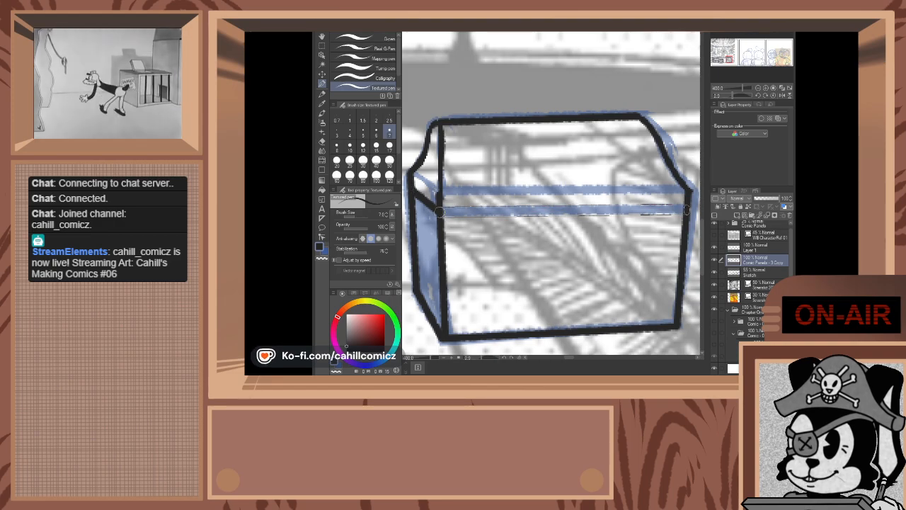
pyautogui.keyDown('shift'); pyautogui.click(685, 205); pyautogui.keyUp('shift')
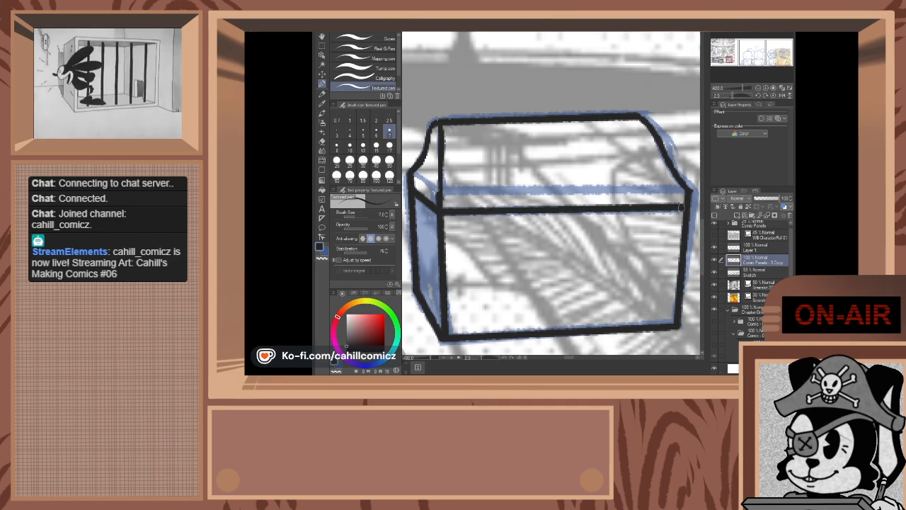
pyautogui.scroll(-20, 589, 155)
pyautogui.scroll(-1, 623, 209)
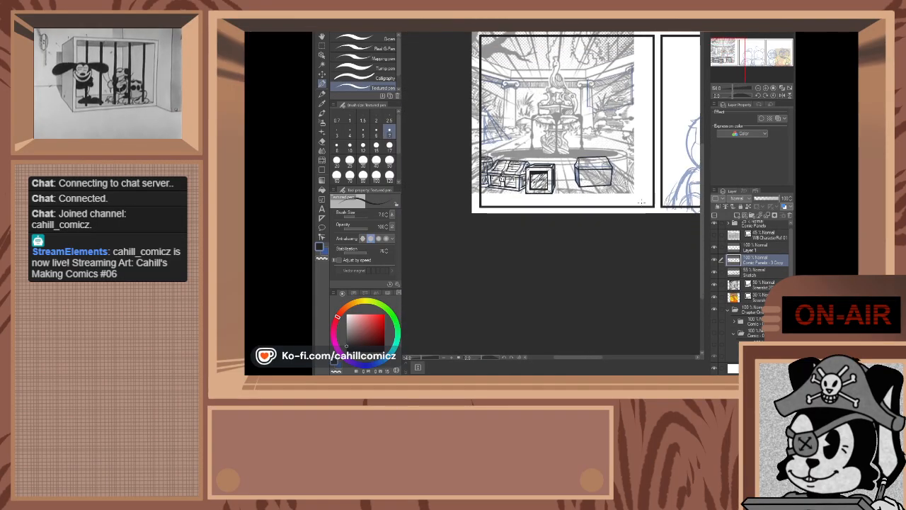
pyautogui.scroll(6, 623, 210)
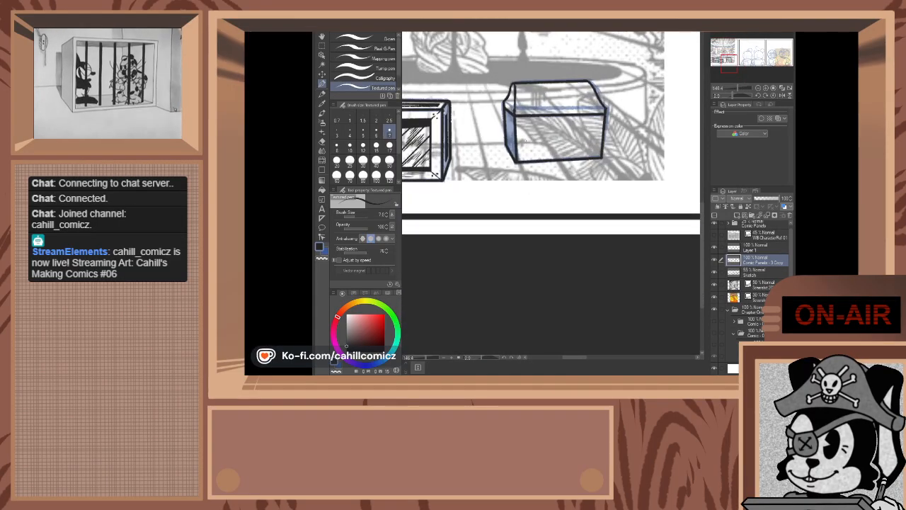
# - Ink a straight band line just below the lid seam across the chest's side and front faces
pyautogui.scroll(3, 623, 141)
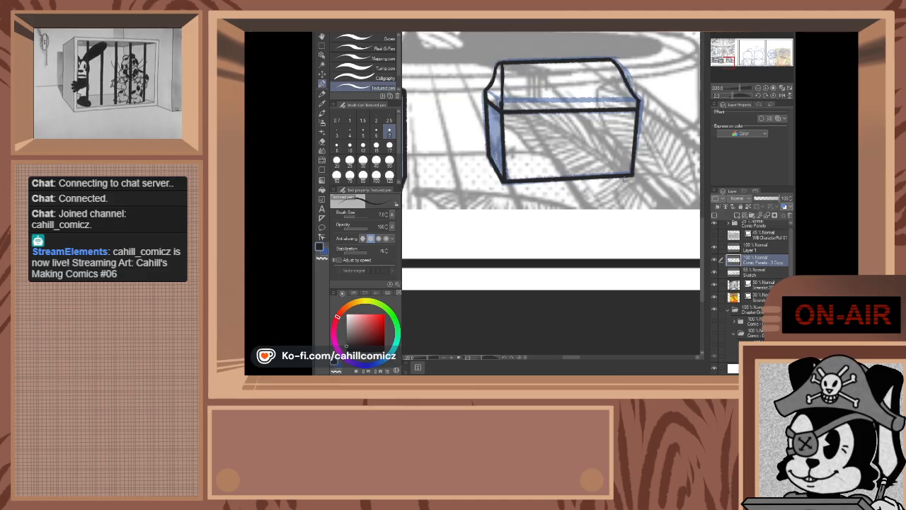
pyautogui.scroll(1, 472, 230)
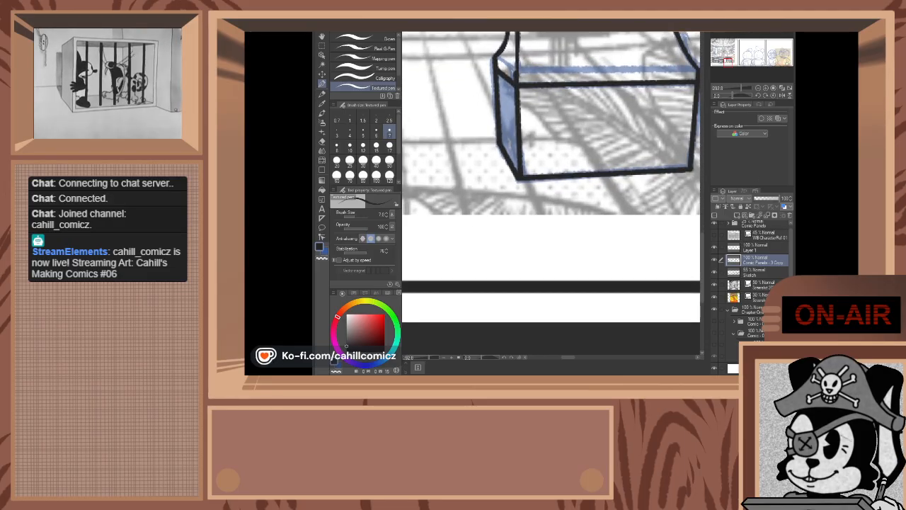
pyautogui.scroll(-4, 734, 66)
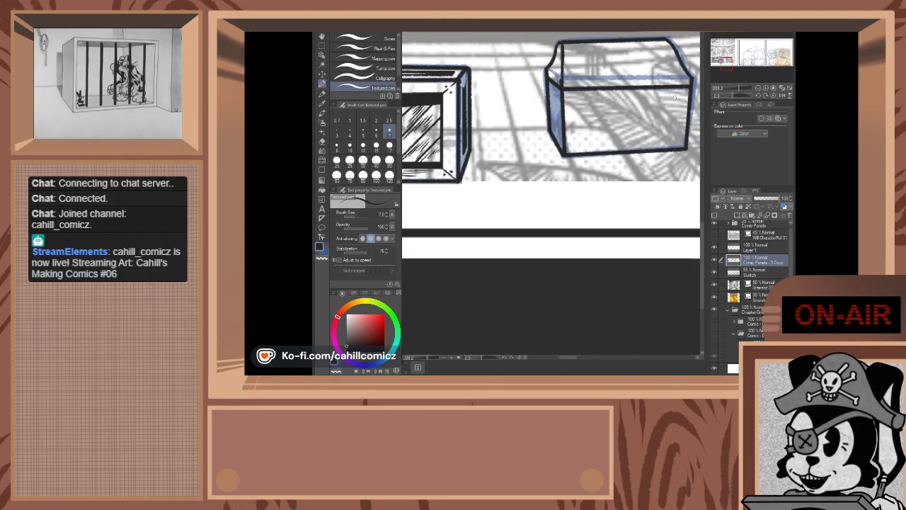
pyautogui.scroll(4, 664, 60)
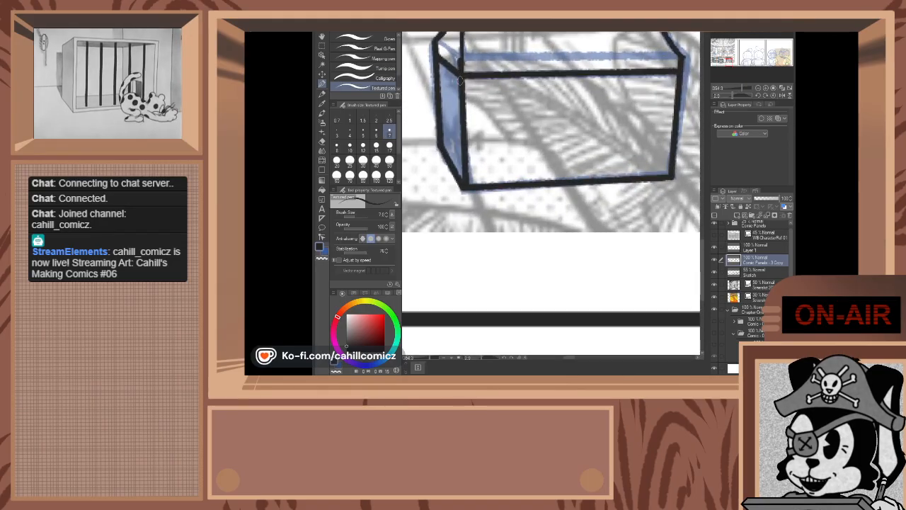
pyautogui.scroll(-3, 501, 122)
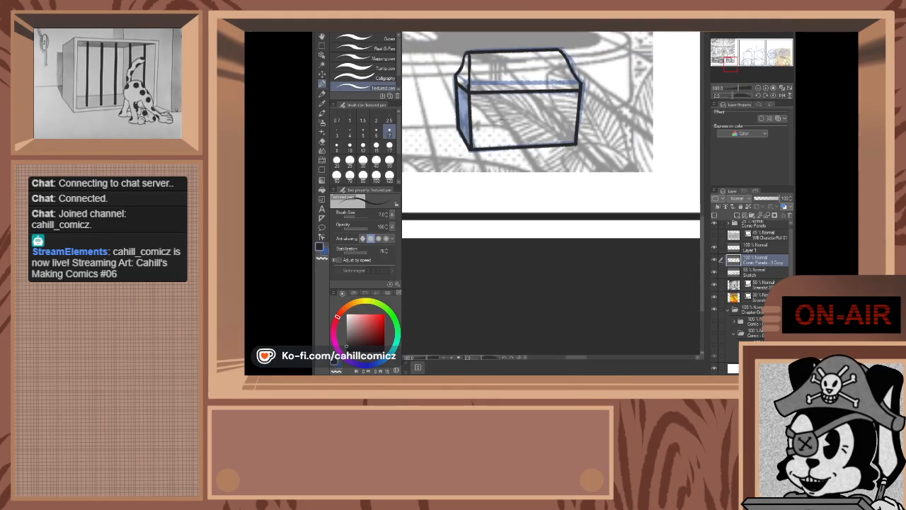
pyautogui.scroll(-3, 501, 122)
pyautogui.scroll(3, 510, 100)
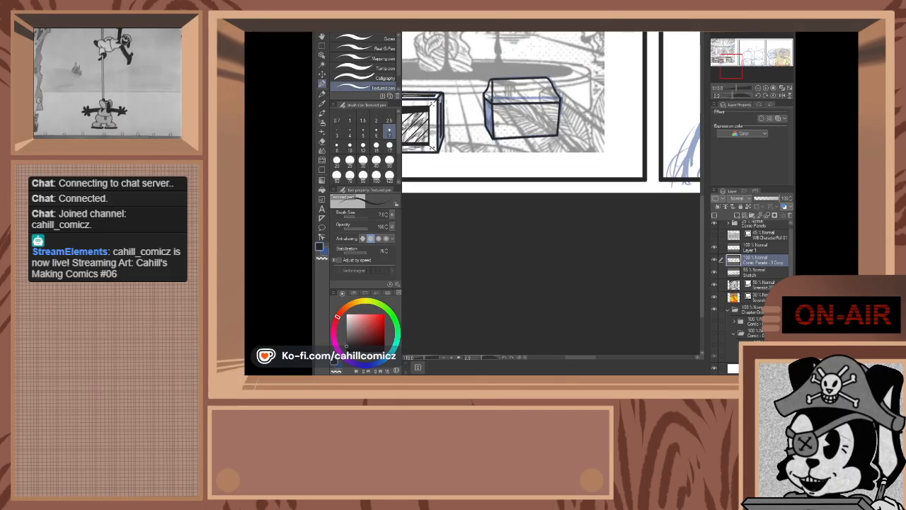
pyautogui.scroll(5, 509, 101)
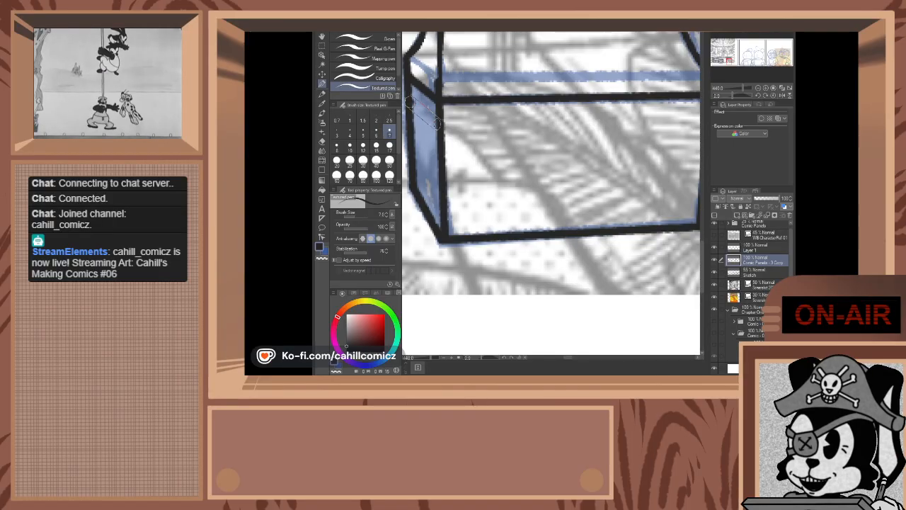
pyautogui.scroll(-3, 425, 106)
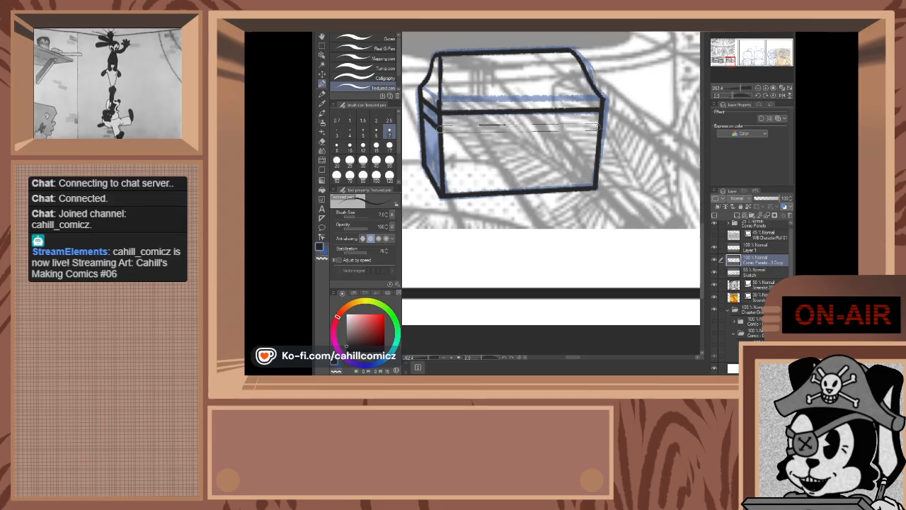
pyautogui.keyDown('shift'); pyautogui.click(600, 126); pyautogui.keyUp('shift')
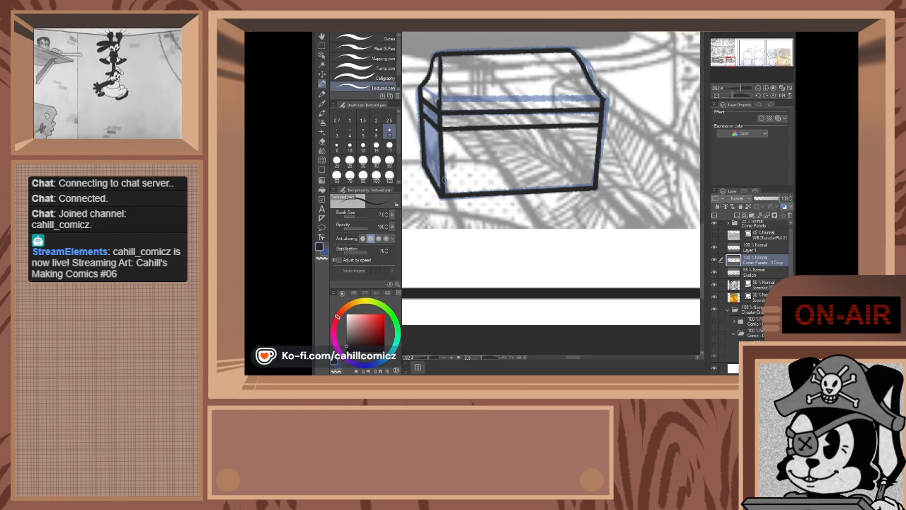
# - Ink a straight line just above the bottom edge of the chest's front face, redoing it until it follows the perspective
pyautogui.moveTo(448, 181); pyautogui.dragTo(590, 175)
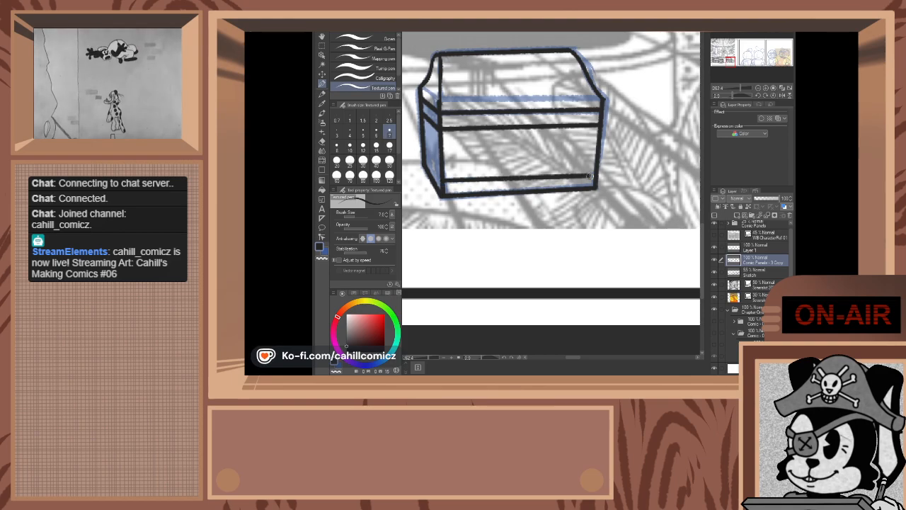
pyautogui.hotkey('ctrl', 'z')
pyautogui.moveTo(445, 181); pyautogui.dragTo(595, 177)
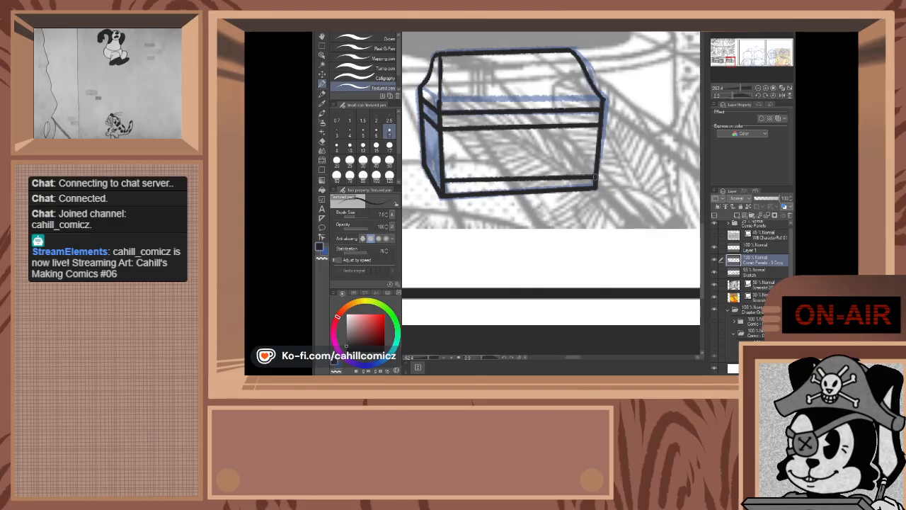
pyautogui.hotkey('ctrl', 'z')
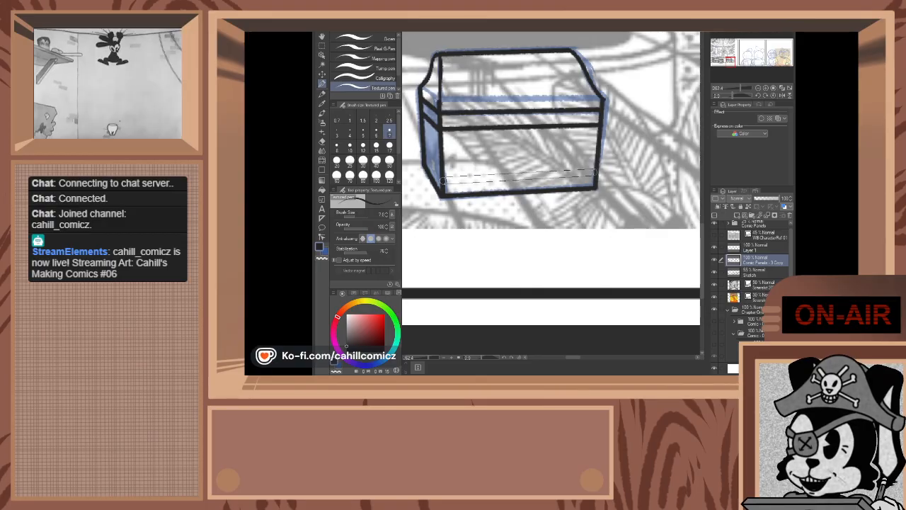
pyautogui.keyDown('shift'); pyautogui.click(597, 172); pyautogui.keyUp('shift')
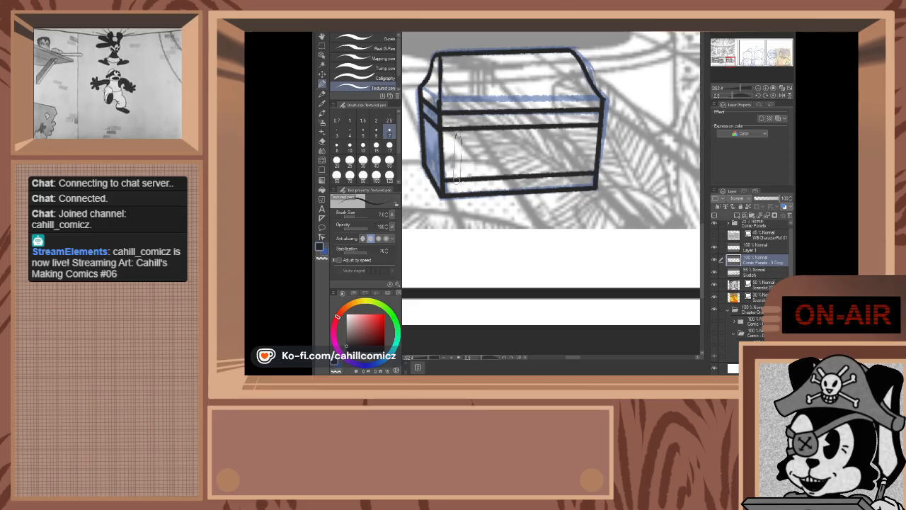
# - Ink the left vertical trim line on the chest's front face, joining the upper band to the lower line
pyautogui.keyDown('shift'); pyautogui.click(457, 131); pyautogui.keyUp('shift')
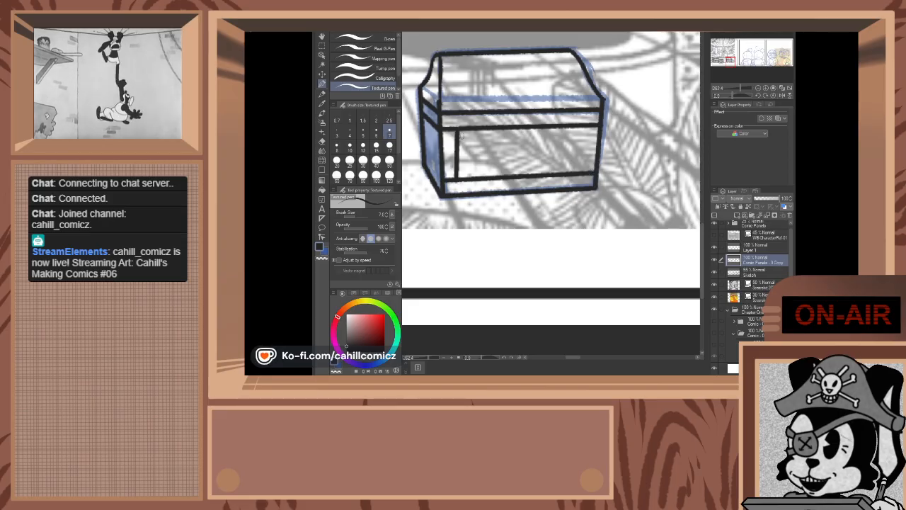
pyautogui.hotkey('ctrl', 'z')
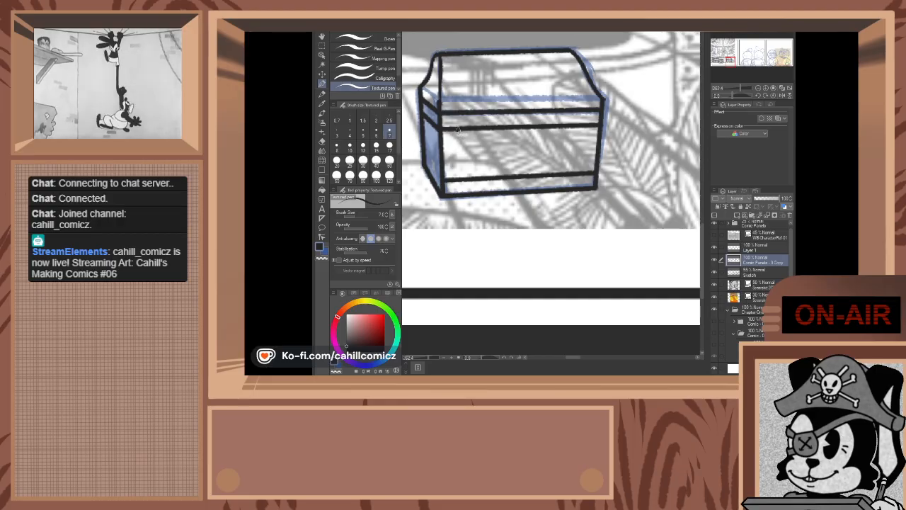
pyautogui.keyDown('shift'); pyautogui.click(457, 180); pyautogui.keyUp('shift')
pyautogui.moveTo(458, 132); pyautogui.dragTo(457, 180)
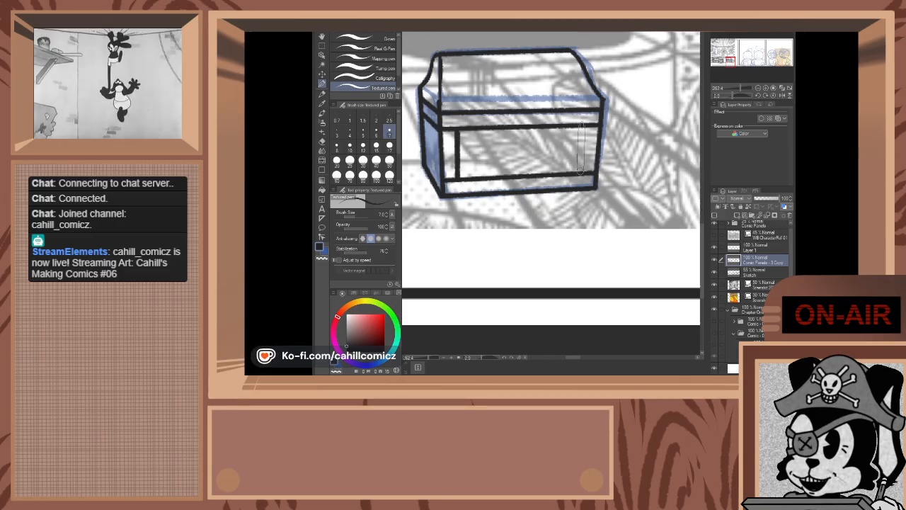
# - Ink a thick vertical trim line near the right end of the chest's front face, between the two horizontal bands
pyautogui.moveTo(584, 127); pyautogui.dragTo(582, 173)
pyautogui.moveTo(584, 130); pyautogui.dragTo(585, 169)
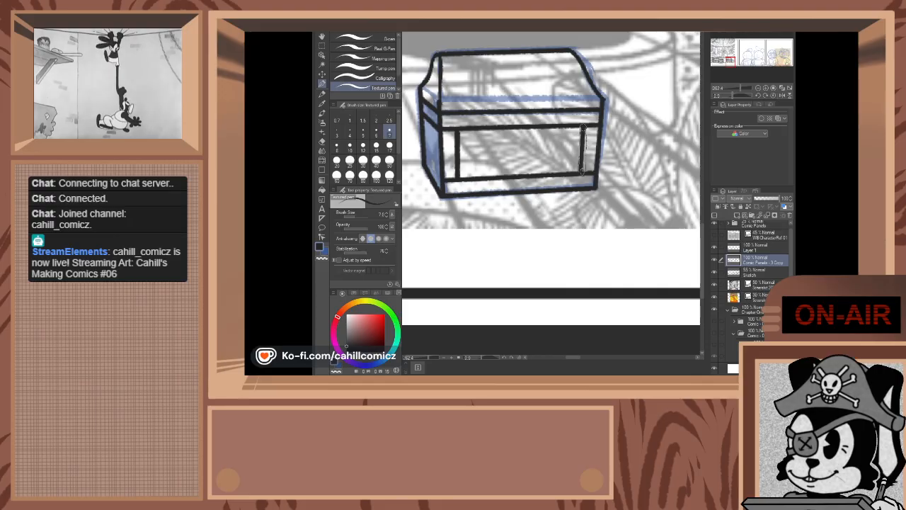
pyautogui.keyDown('shift'); pyautogui.click(583, 172); pyautogui.keyUp('shift')
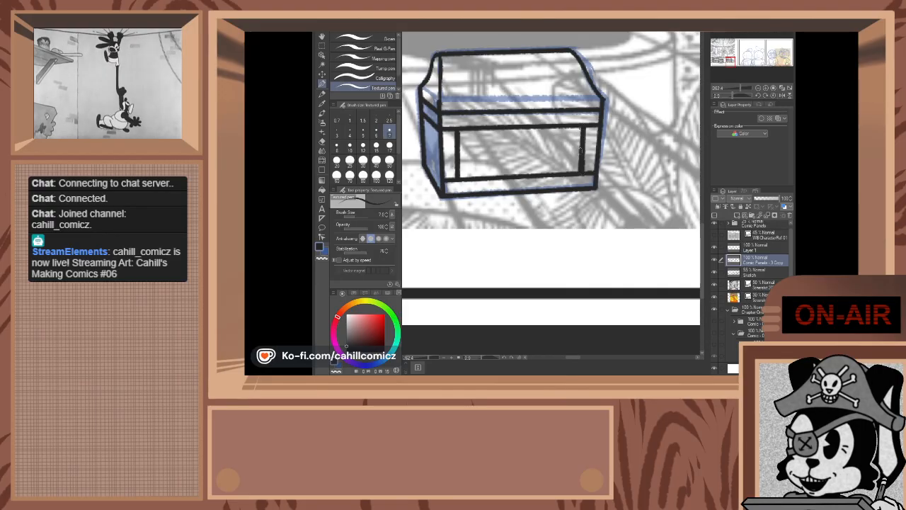
pyautogui.hotkey('ctrl', 'z')
pyautogui.moveTo(580, 128); pyautogui.dragTo(581, 170)
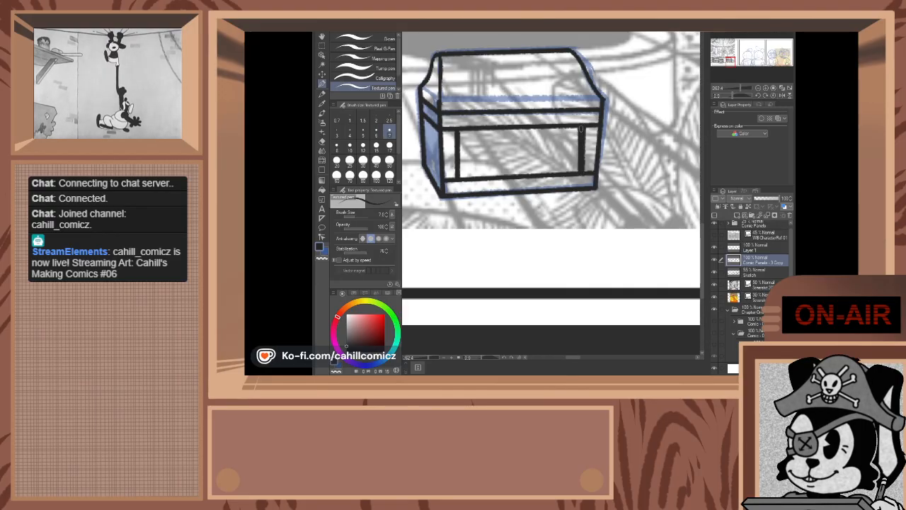
pyautogui.keyDown('shift'); pyautogui.click(578, 170); pyautogui.keyUp('shift')
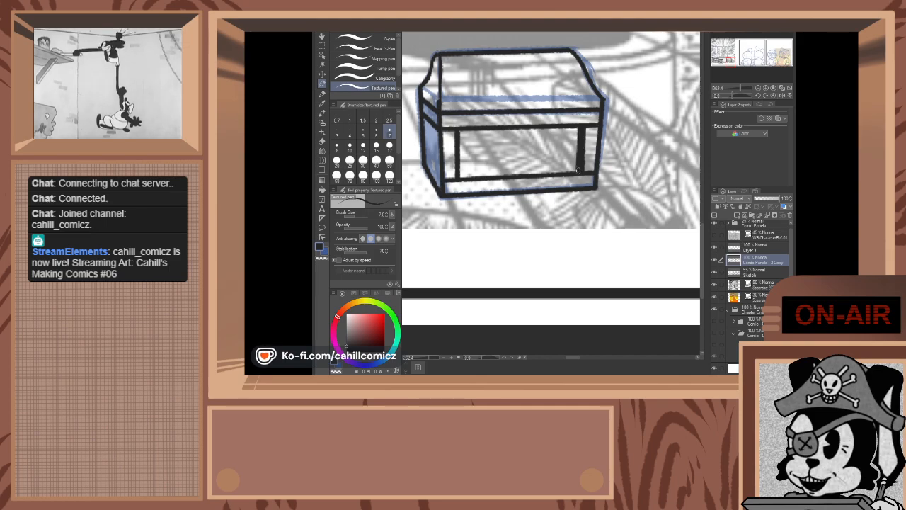
pyautogui.hotkey('ctrl', 'z')
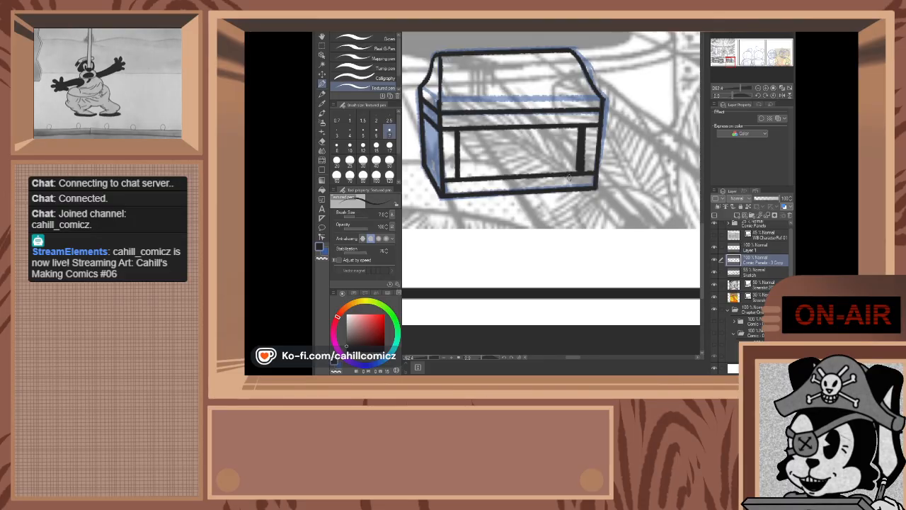
# - Ink the bottom band and two vertical trim lines on the chest's narrow side face to match the front
pyautogui.scroll(-5, 569, 178)
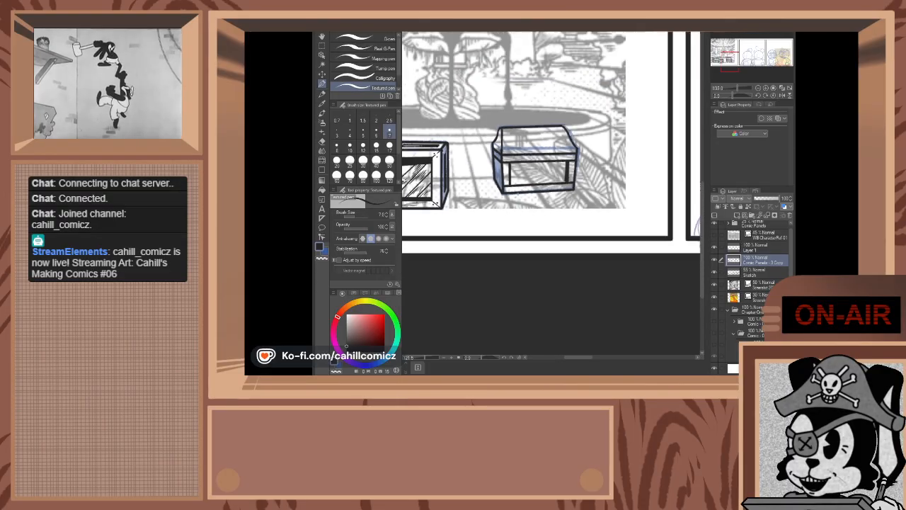
pyautogui.scroll(5, 497, 145)
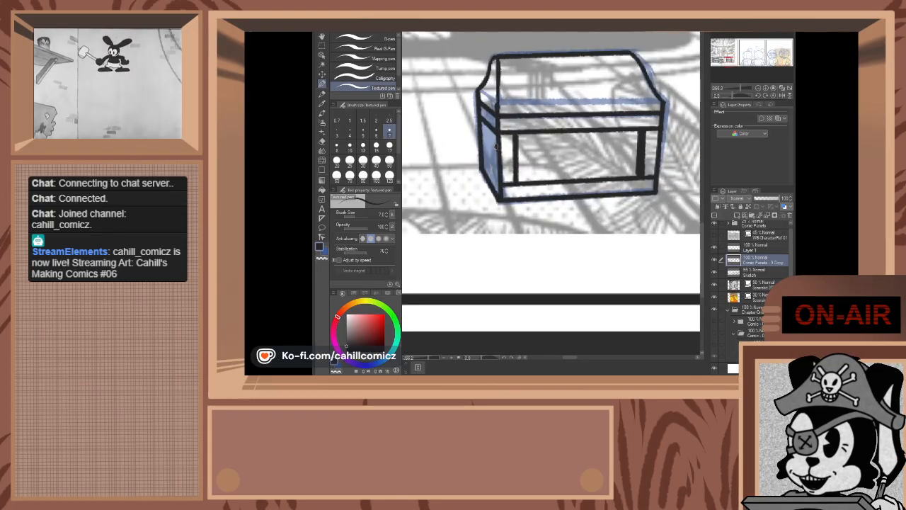
pyautogui.scroll(3, 497, 147)
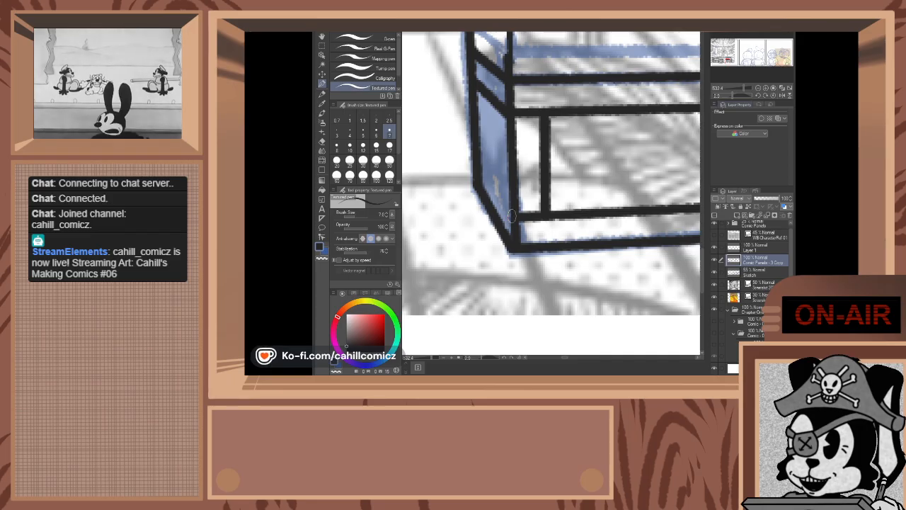
pyautogui.moveTo(513, 212)
pyautogui.mouseDown()
pyautogui.moveTo(454, 167)
pyautogui.moveTo(505, 193)
pyautogui.mouseUp()
pyautogui.moveTo(472, 153)
pyautogui.mouseDown()
pyautogui.moveTo(520, 220)
pyautogui.moveTo(494, 184)
pyautogui.mouseUp()
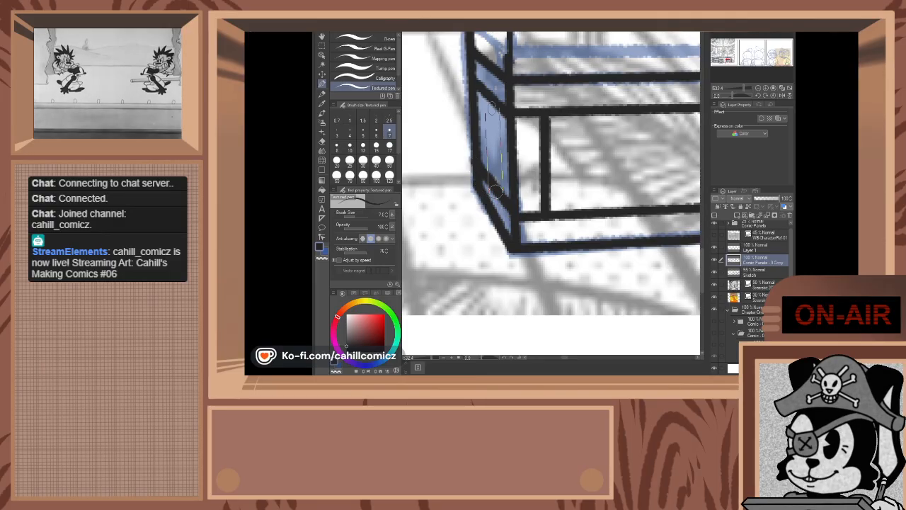
pyautogui.moveTo(493, 106); pyautogui.dragTo(501, 199)
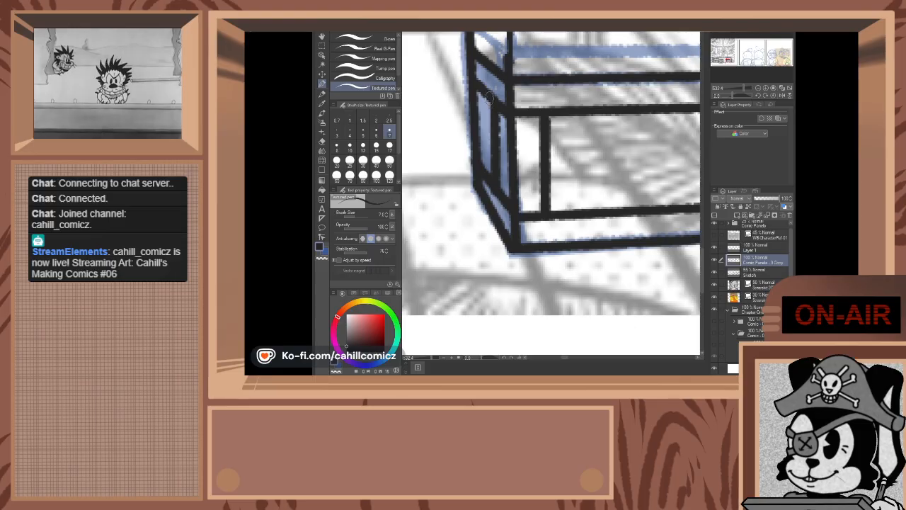
pyautogui.moveTo(488, 97); pyautogui.dragTo(493, 180)
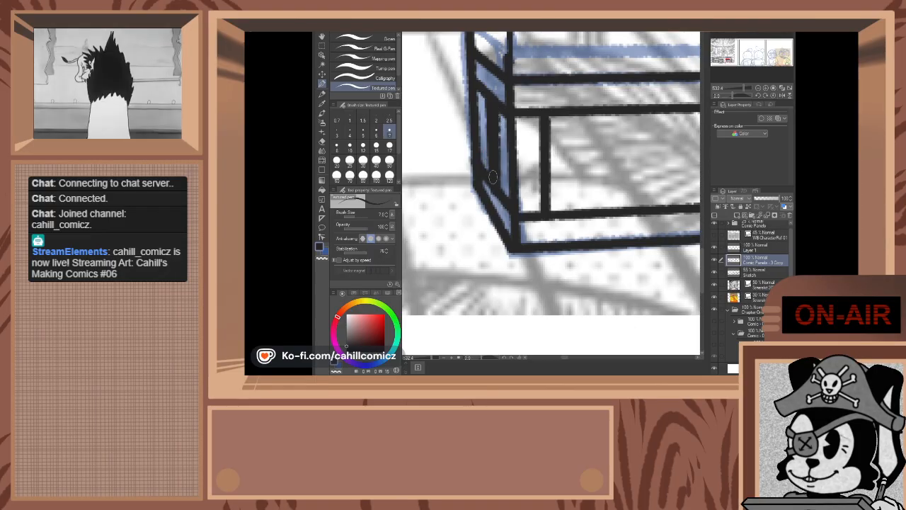
pyautogui.scroll(-10, 516, 152)
pyautogui.scroll(2, 564, 138)
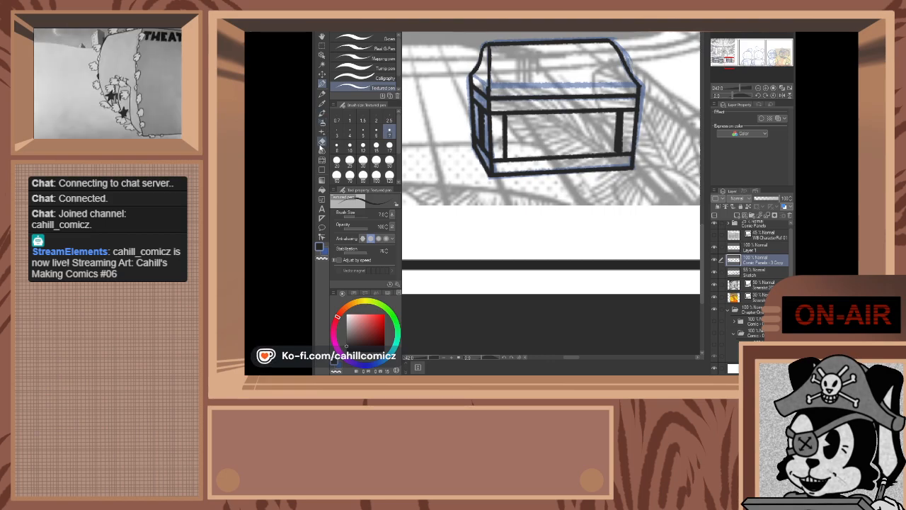
# - Erase the excess ink inside the bottom band of the chest's narrow side face, using the hard eraser at size 4
pyautogui.click(322, 142)
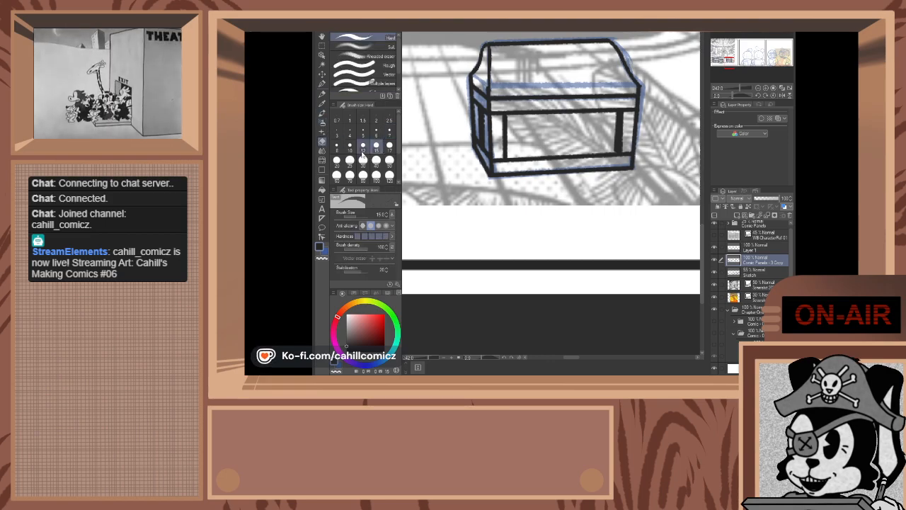
pyautogui.scroll(3, 478, 165)
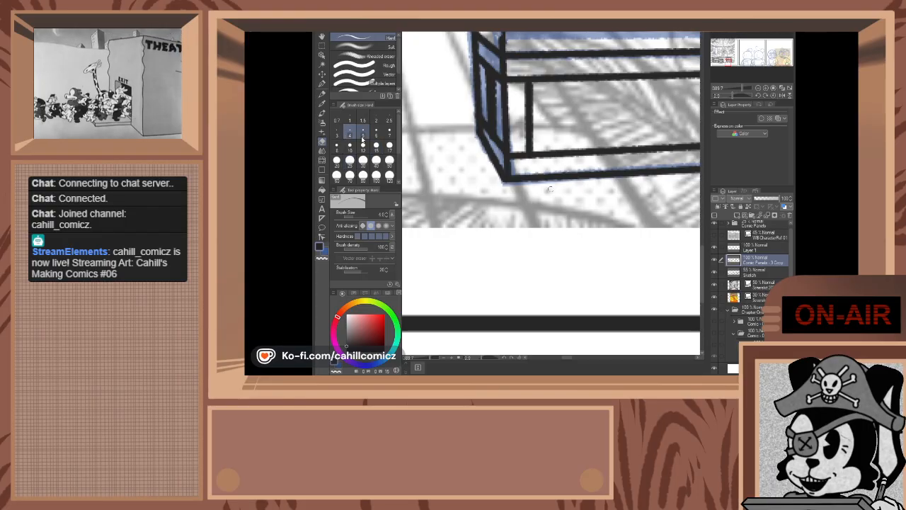
pyautogui.click(362, 131)
pyautogui.scroll(2, 467, 156)
pyautogui.scroll(2, 470, 157)
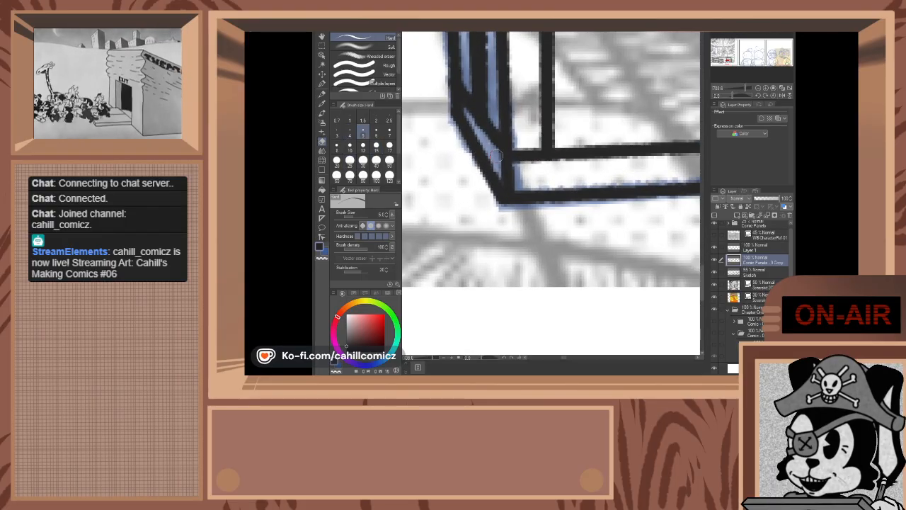
pyautogui.moveTo(493, 157); pyautogui.dragTo(469, 118)
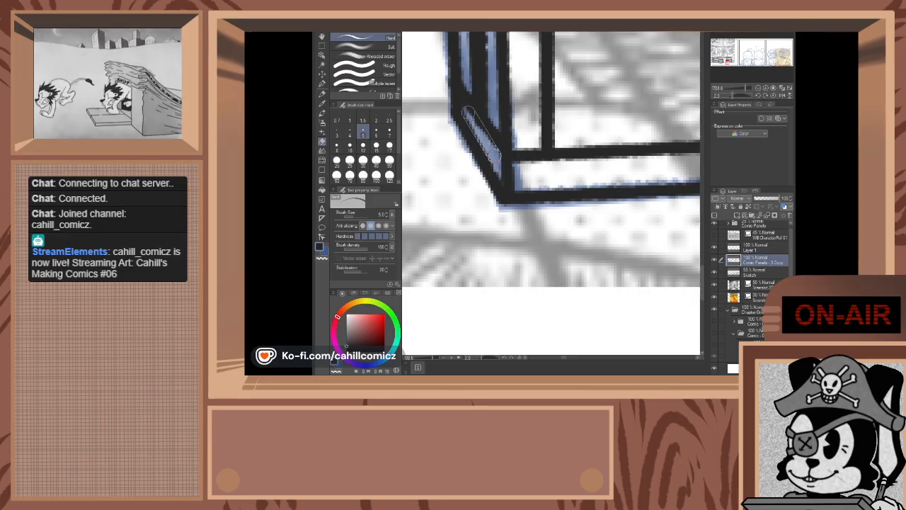
pyautogui.scroll(-4, 466, 114)
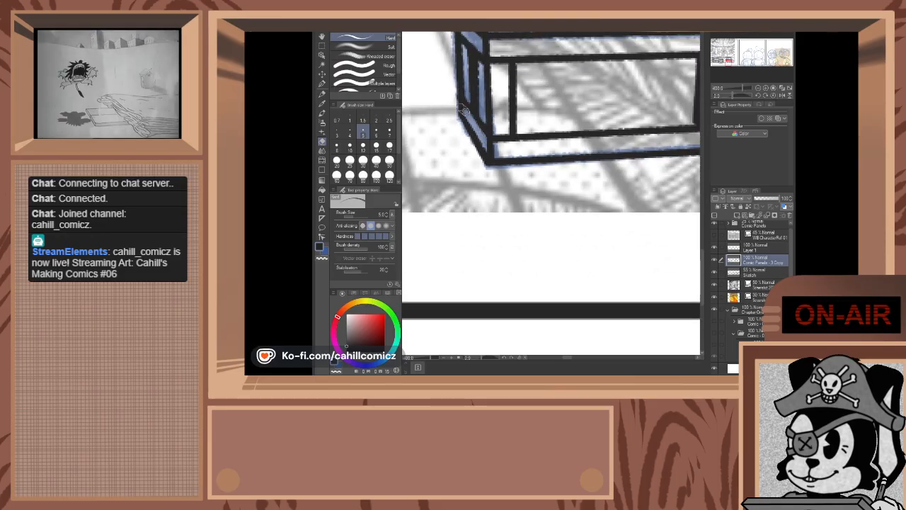
pyautogui.moveTo(486, 140); pyautogui.dragTo(469, 112)
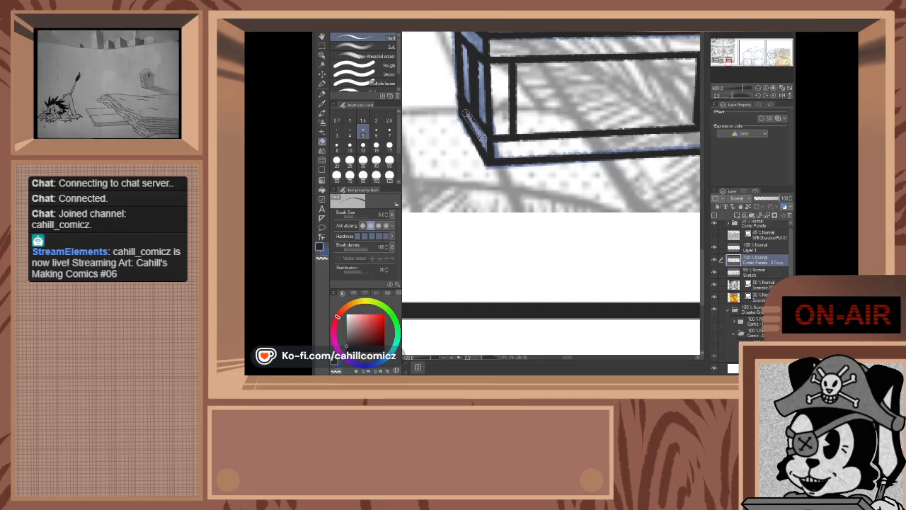
pyautogui.scroll(2, 467, 113)
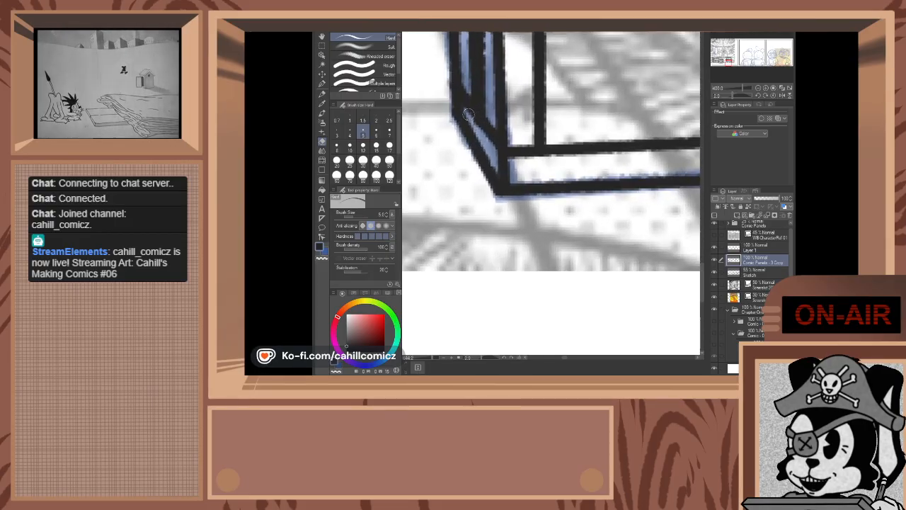
pyautogui.scroll(2, 469, 115)
pyautogui.moveTo(467, 113); pyautogui.dragTo(466, 112)
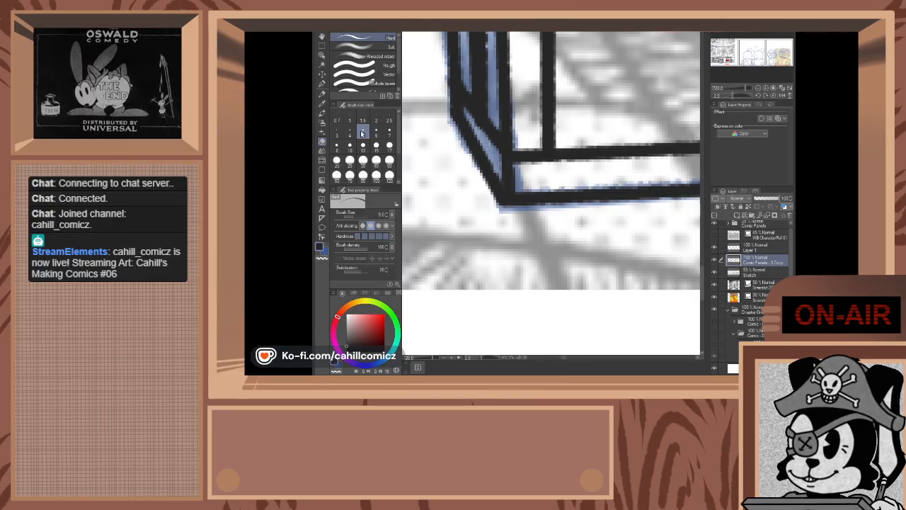
pyautogui.click(349, 132)
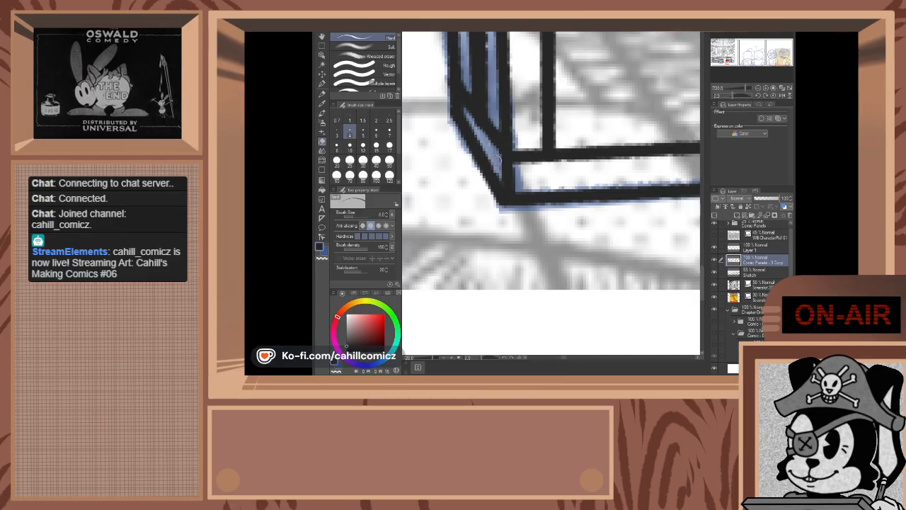
pyautogui.keyDown('shift'); pyautogui.click(465, 111); pyautogui.keyUp('shift')
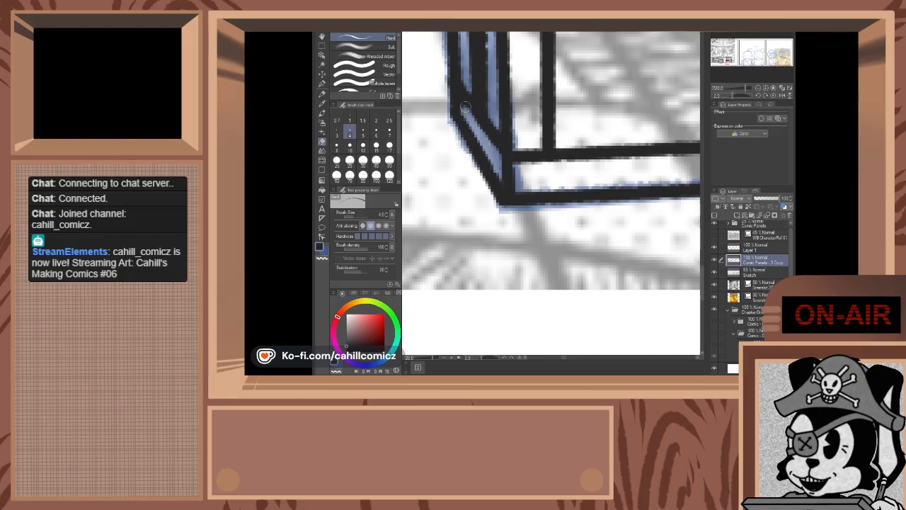
# - Erase the ink in the left and right trim strips of the chest's narrow side face with straight eraser strokes
pyautogui.scroll(-3, 465, 106)
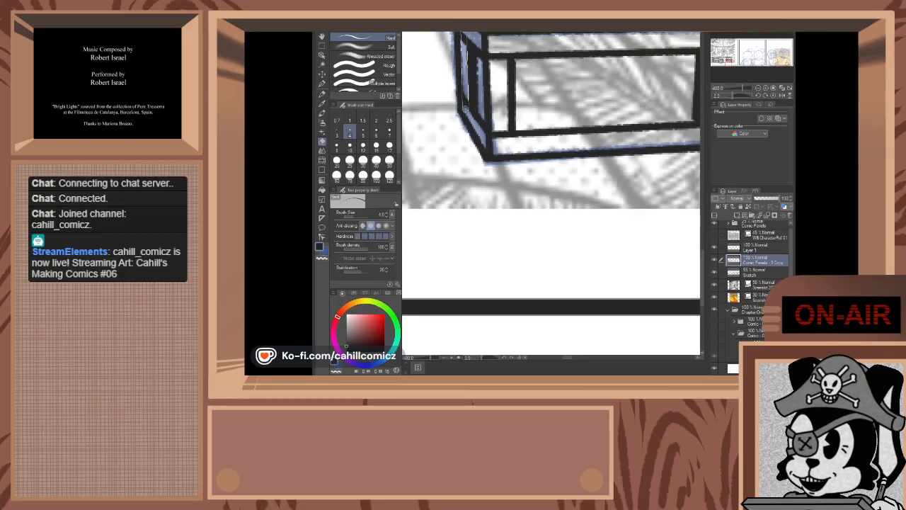
pyautogui.keyDown('shift'); pyautogui.click(464, 40); pyautogui.keyUp('shift')
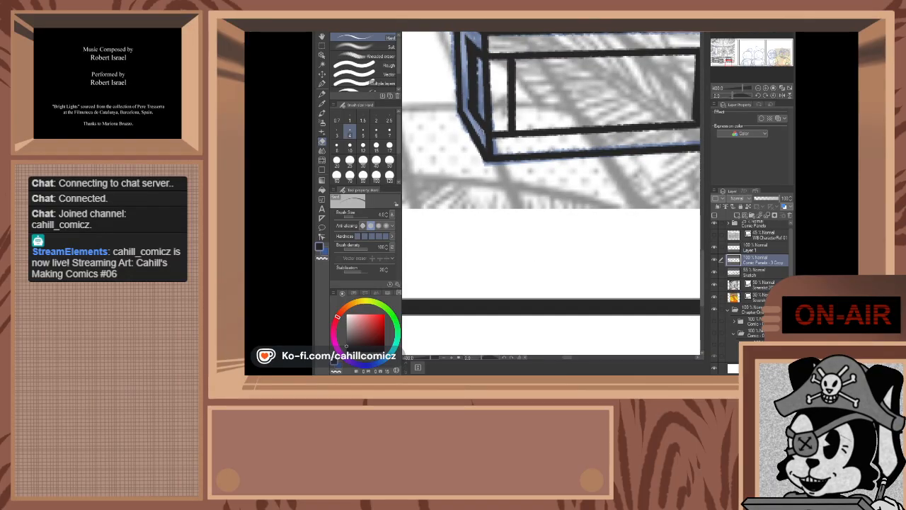
pyautogui.keyDown('shift'); pyautogui.click(480, 40); pyautogui.keyUp('shift')
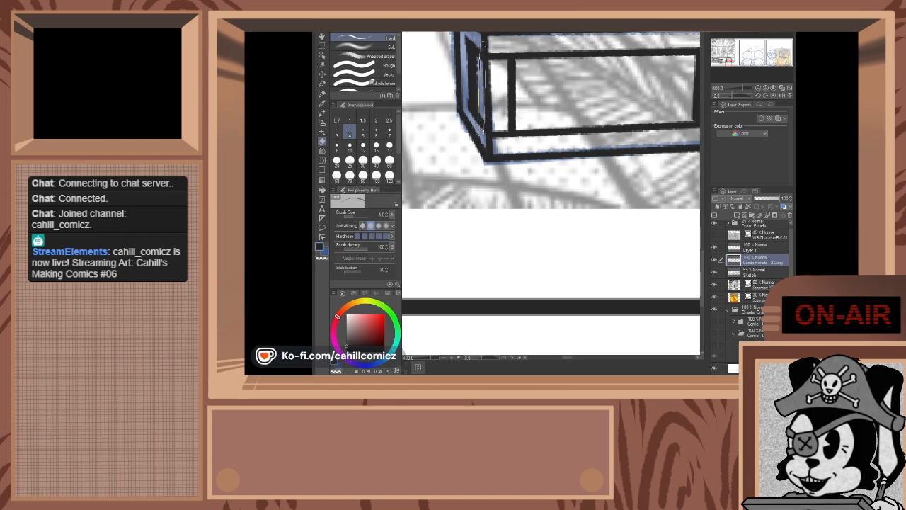
pyautogui.keyDown('shift'); pyautogui.click(481, 43); pyautogui.keyUp('shift')
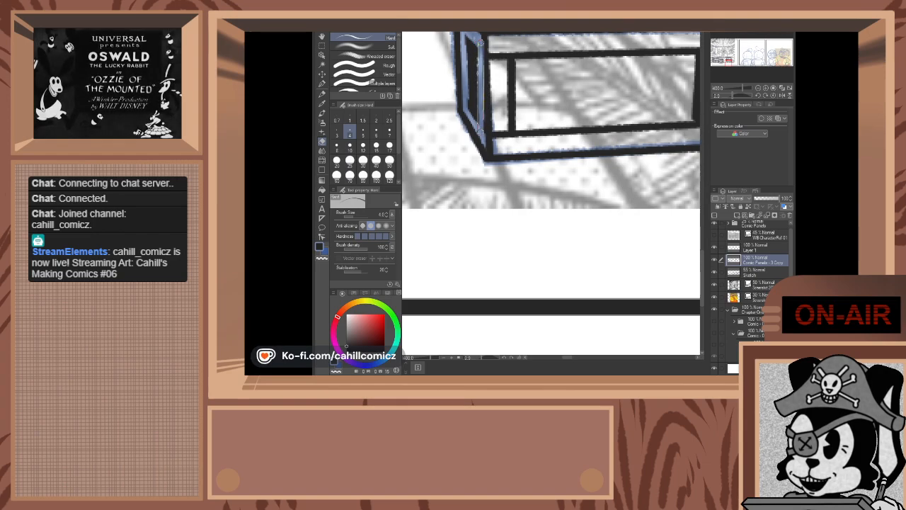
# - Set the hard eraser to size 10 and erase the horizontal line ends left of the front face's left trim line
pyautogui.scroll(-6, 495, 134)
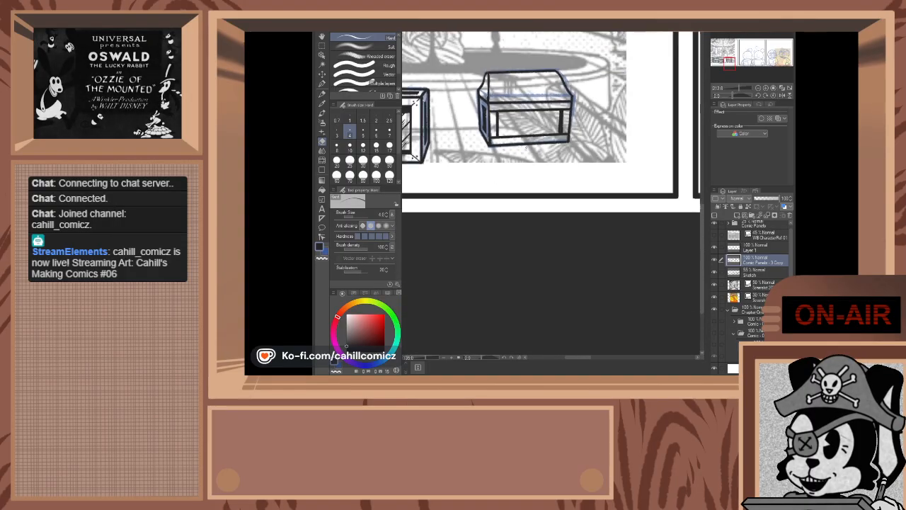
pyautogui.scroll(2, 496, 134)
pyautogui.scroll(-4, 496, 134)
pyautogui.scroll(-3, 553, 106)
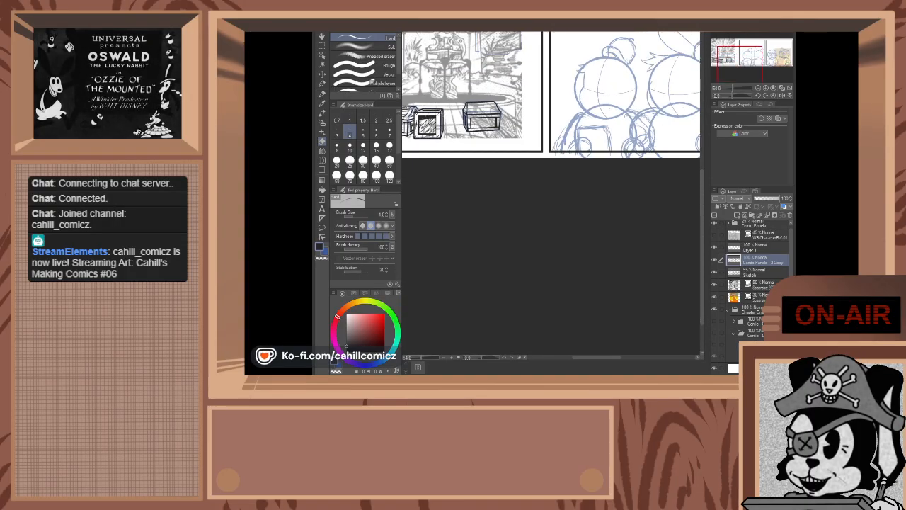
pyautogui.scroll(4, 552, 106)
pyautogui.scroll(6, 478, 110)
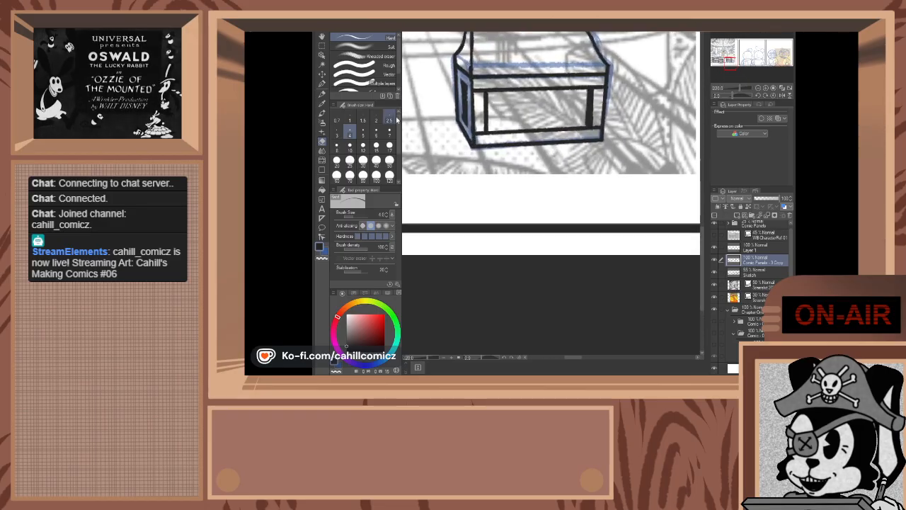
pyautogui.click(349, 145)
pyautogui.scroll(2, 476, 146)
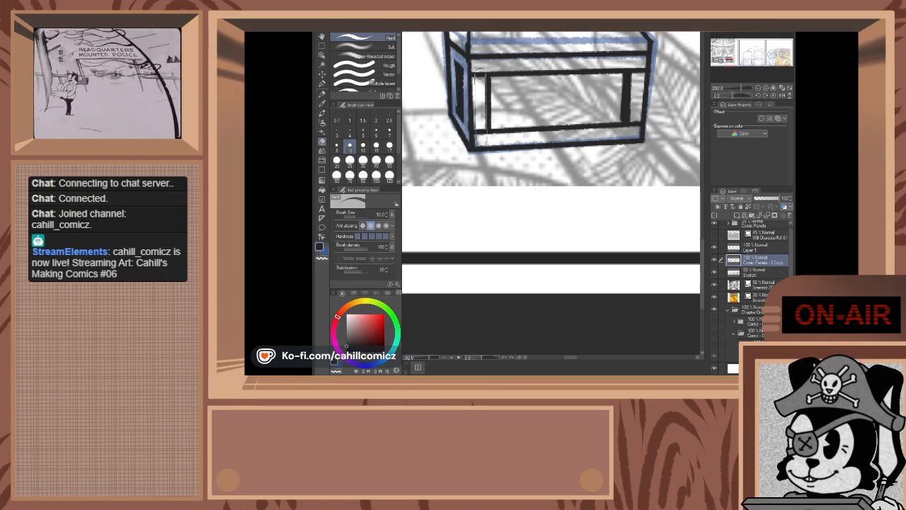
pyautogui.click(480, 72)
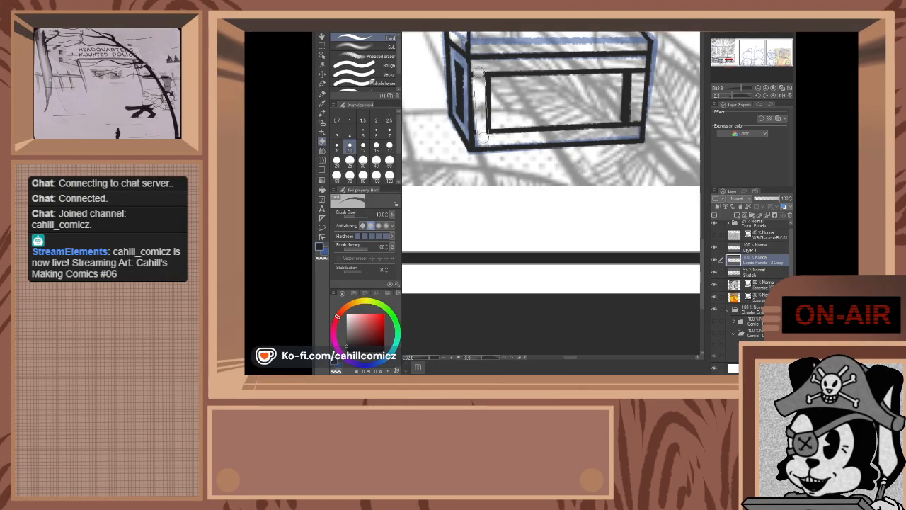
pyautogui.click(480, 138)
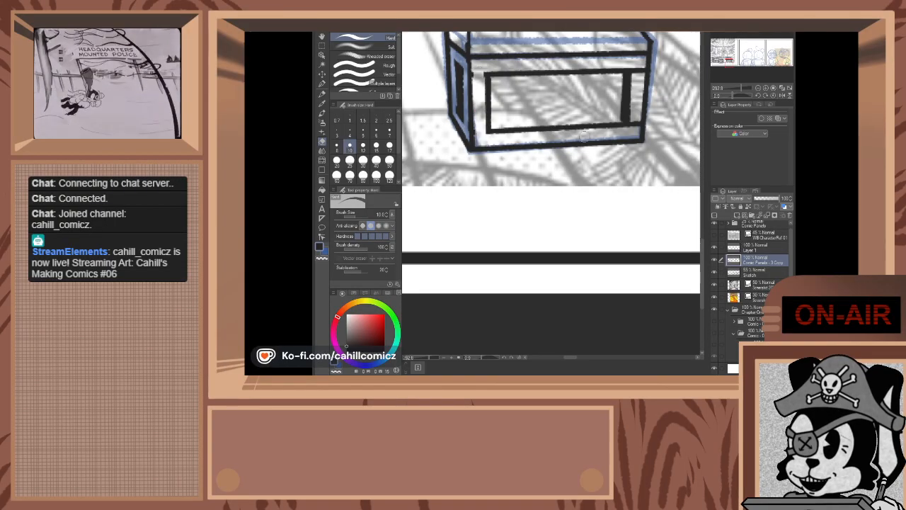
# - Erase the horizontal line ends right of the front face's thick right trim line and clean up its lower corner
pyautogui.moveTo(630, 111)
pyautogui.mouseDown()
pyautogui.moveTo(635, 70)
pyautogui.moveTo(640, 125)
pyautogui.mouseUp()
pyautogui.click(628, 128)
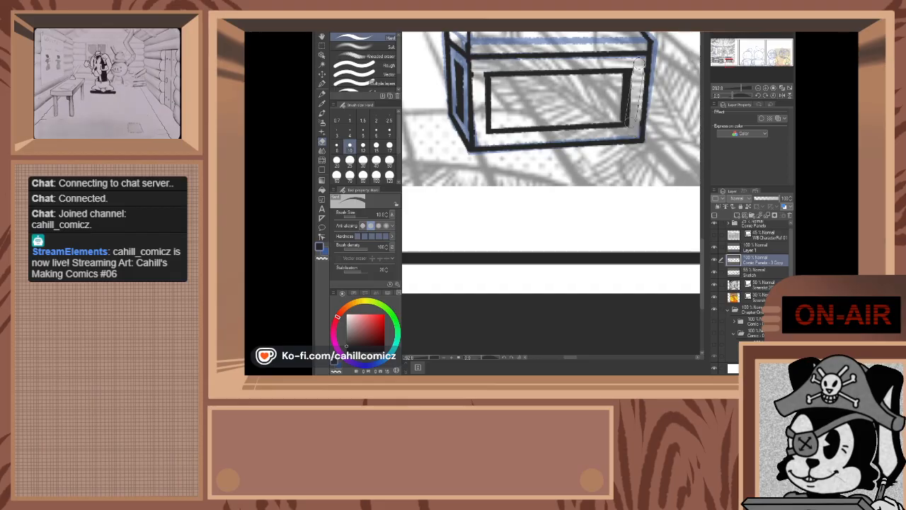
pyautogui.moveTo(639, 63); pyautogui.dragTo(638, 133)
# - Ink a curved trim line near the left end of the lid's front and another on its narrow side, using the textured pen
pyautogui.scroll(-4, 629, 138)
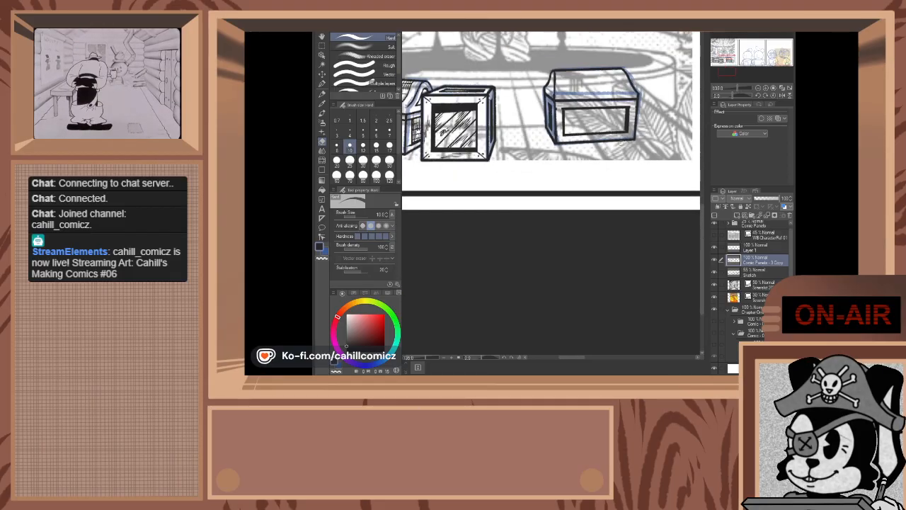
pyautogui.scroll(-5, 604, 155)
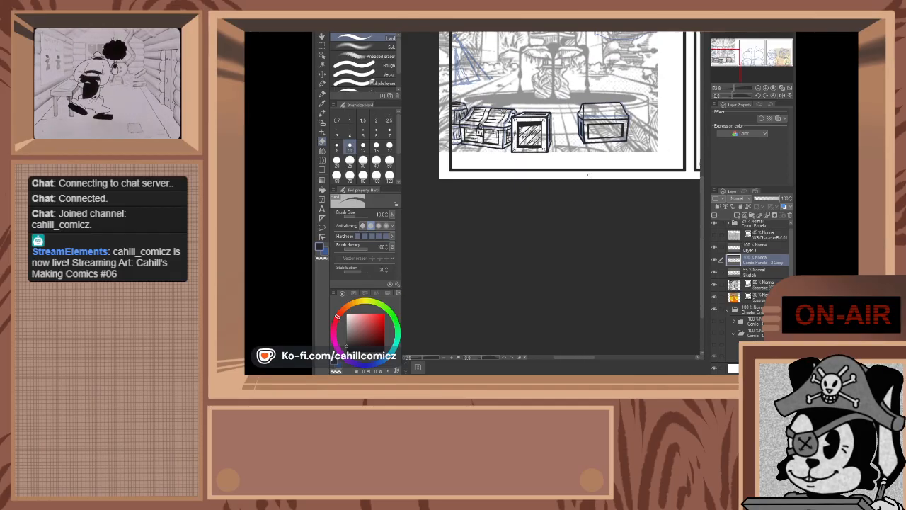
pyautogui.click(323, 93)
pyautogui.click(323, 84)
pyautogui.scroll(2, 619, 162)
pyautogui.scroll(7, 599, 121)
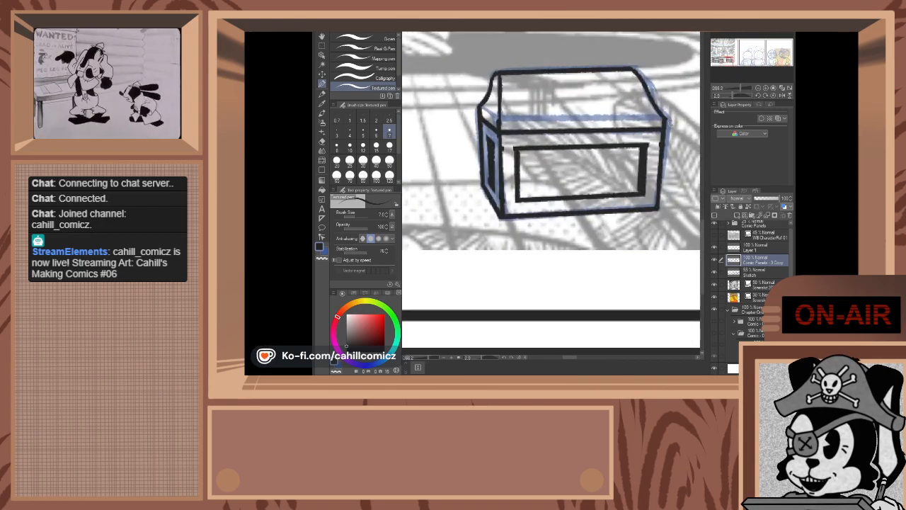
pyautogui.scroll(-4, 669, 122)
pyautogui.scroll(5, 592, 89)
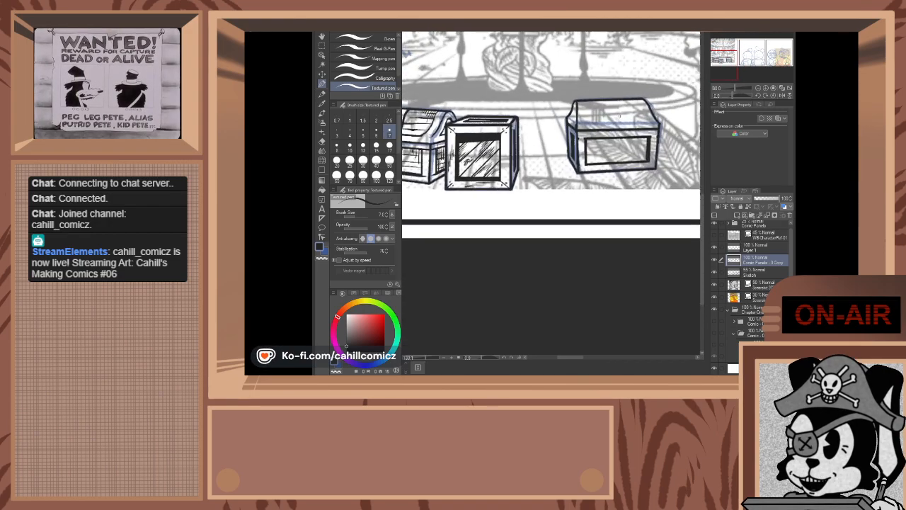
pyautogui.scroll(1, 592, 88)
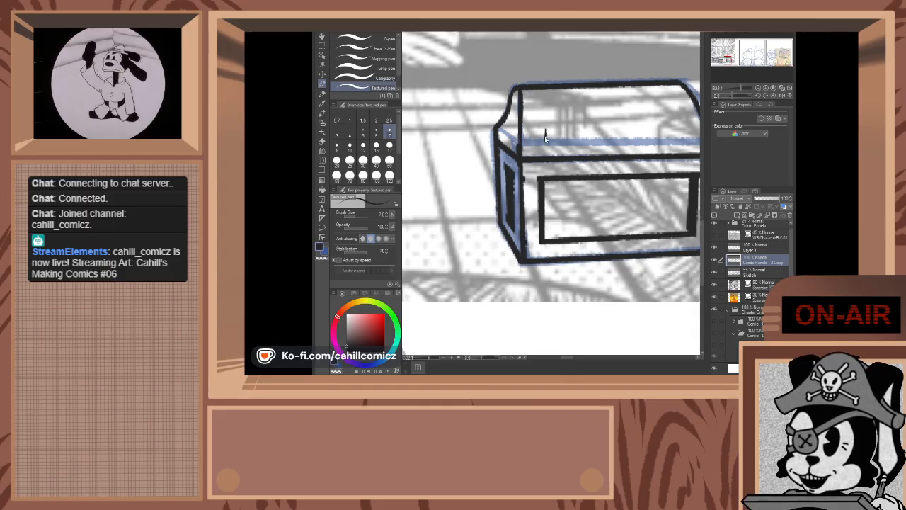
pyautogui.moveTo(545, 141); pyautogui.dragTo(543, 99)
pyautogui.hotkey('ctrl', 'z')
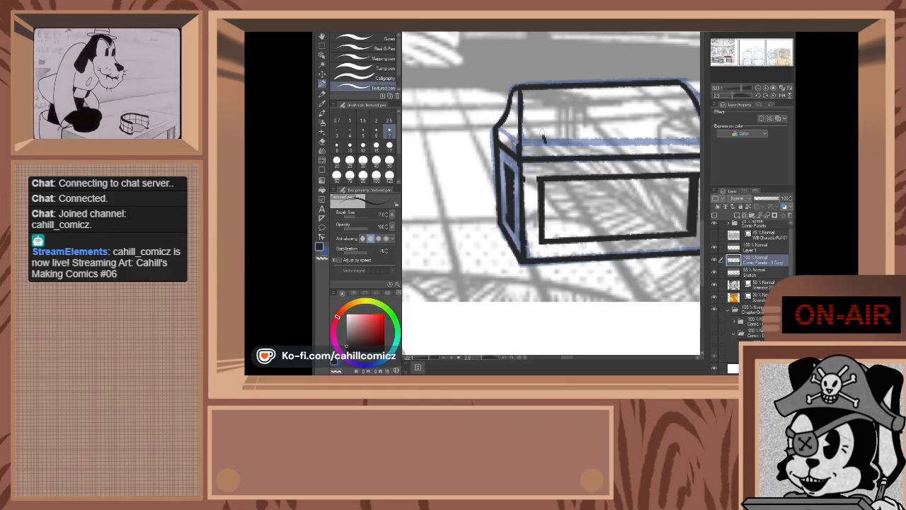
pyautogui.hotkey('ctrl', 'z')
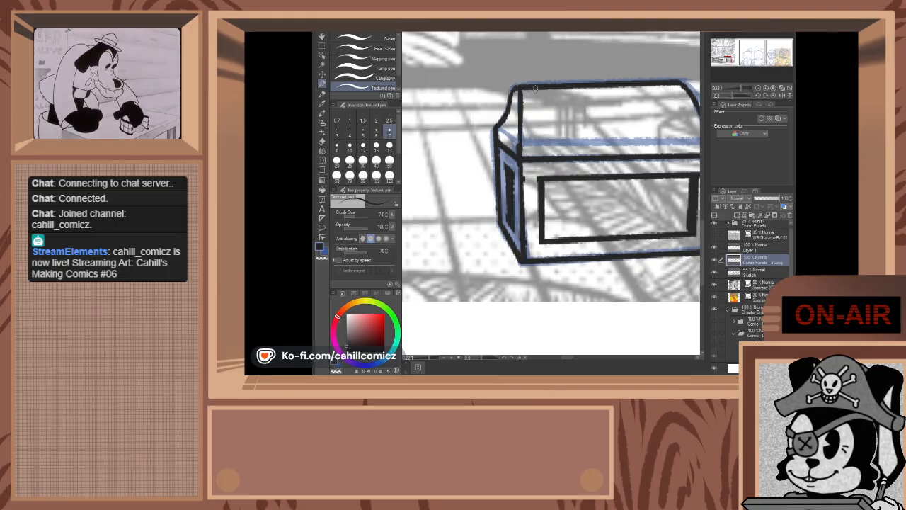
pyautogui.moveTo(543, 109); pyautogui.dragTo(545, 140)
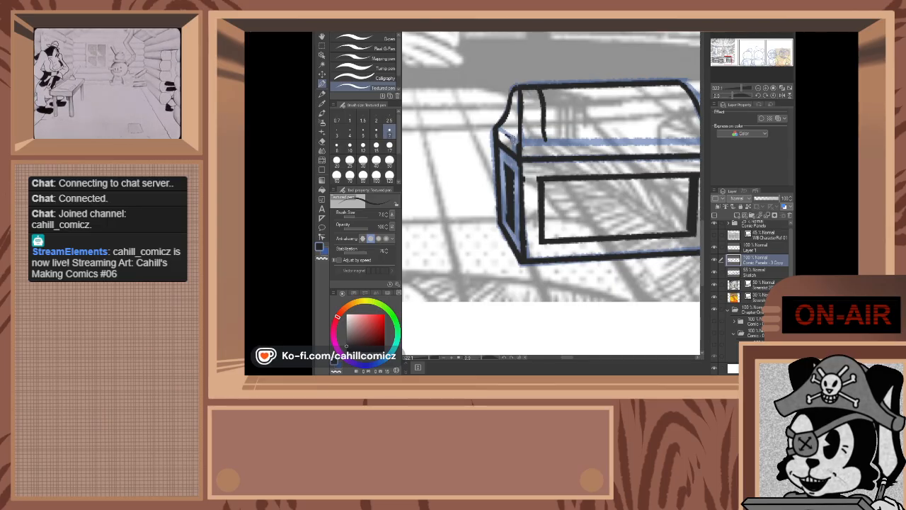
pyautogui.moveTo(514, 143); pyautogui.dragTo(515, 109)
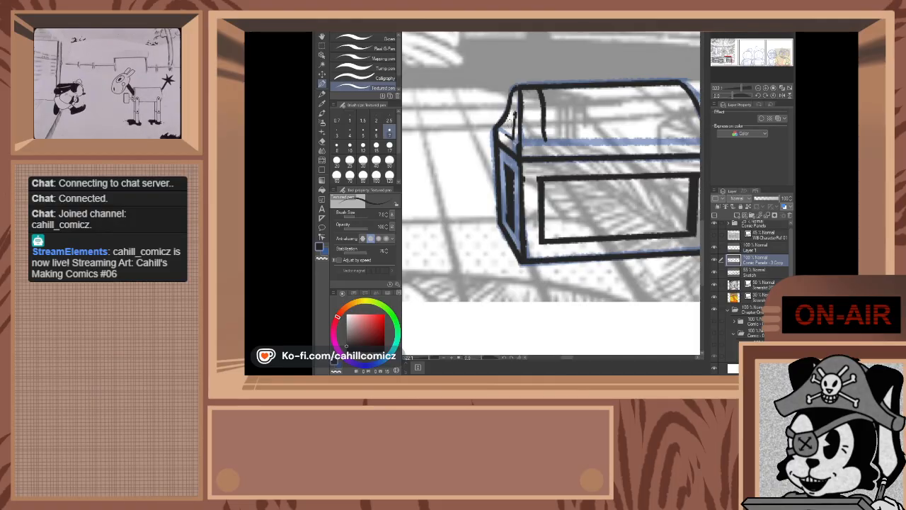
pyautogui.hotkey('ctrl', 'z')
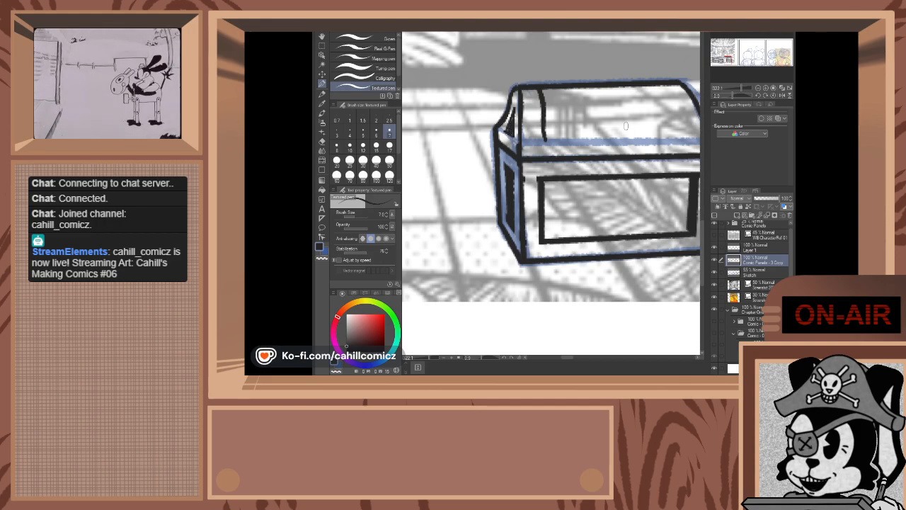
# - Ink a straight line along the lower front of the lid, from the curved trim line toward the right end
pyautogui.click(733, 56)
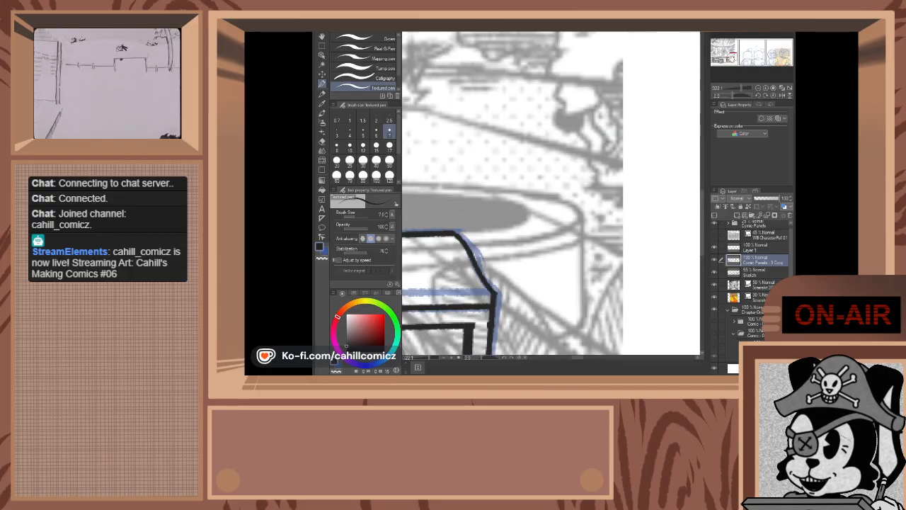
pyautogui.moveTo(732, 58); pyautogui.dragTo(729, 60)
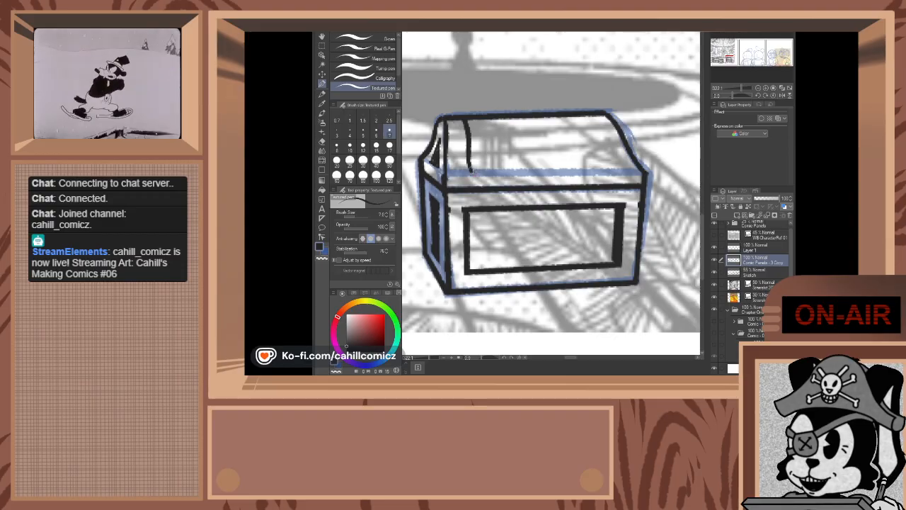
pyautogui.click(471, 170)
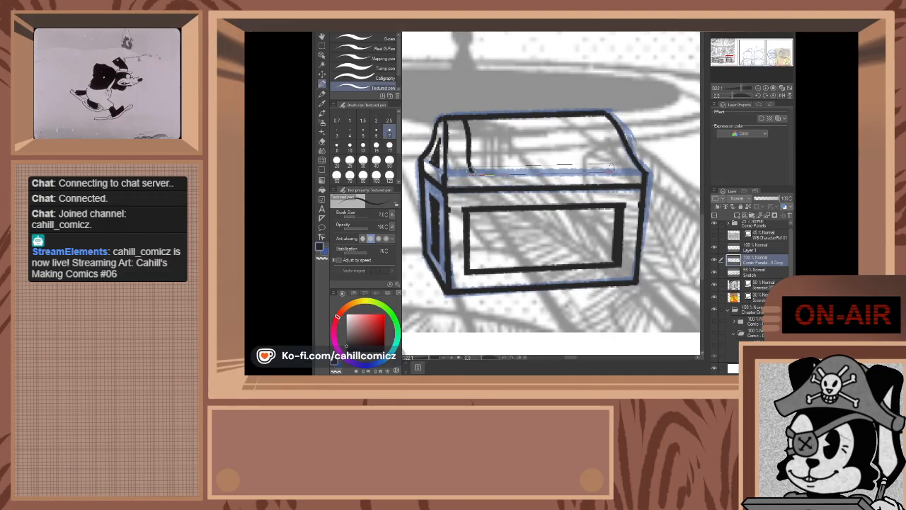
pyautogui.keyDown('shift'); pyautogui.click(613, 166); pyautogui.keyUp('shift')
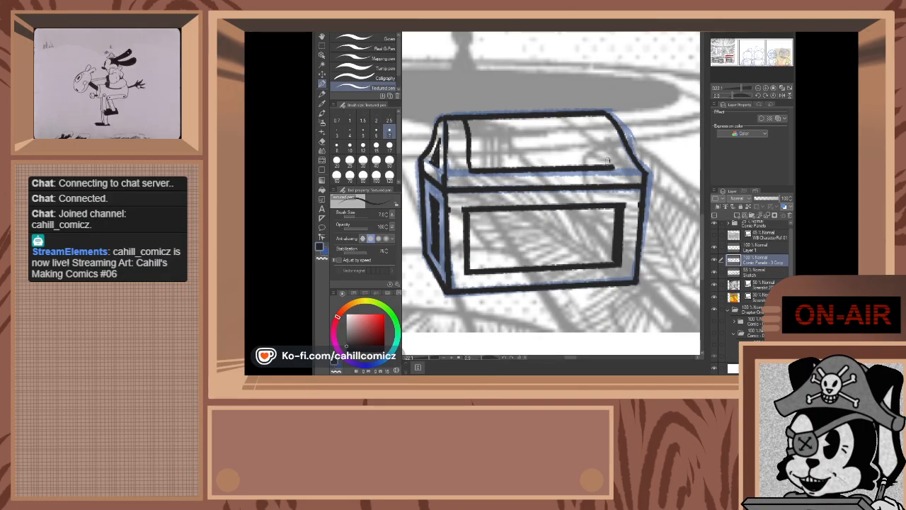
# - Ink a curved trim line near the right end of the lid's front, up to the top edge, and thicken its lower part
pyautogui.moveTo(604, 150); pyautogui.dragTo(595, 126)
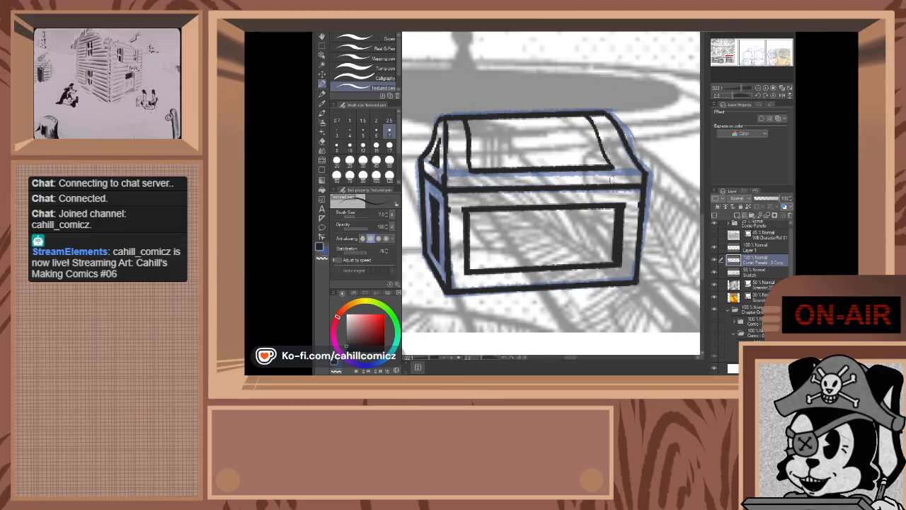
pyautogui.scroll(-10, 630, 204)
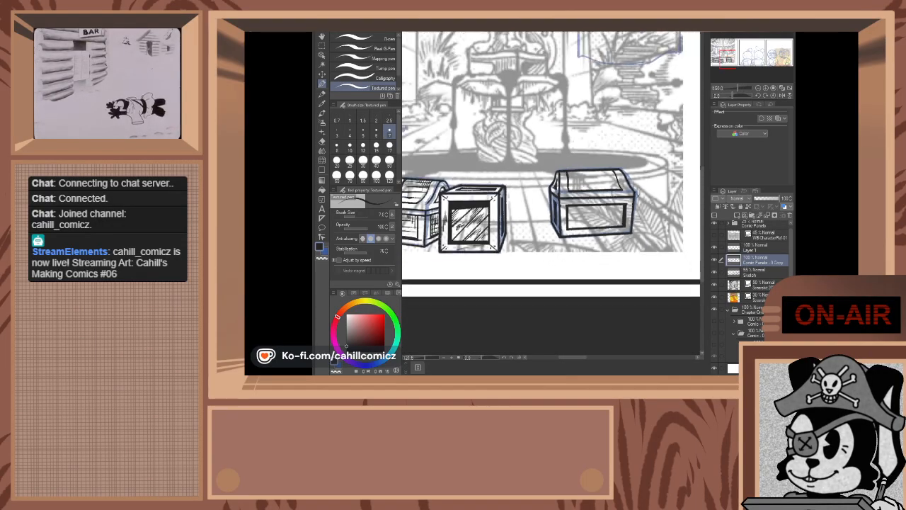
pyautogui.scroll(-3, 630, 204)
pyautogui.scroll(-5, 582, 211)
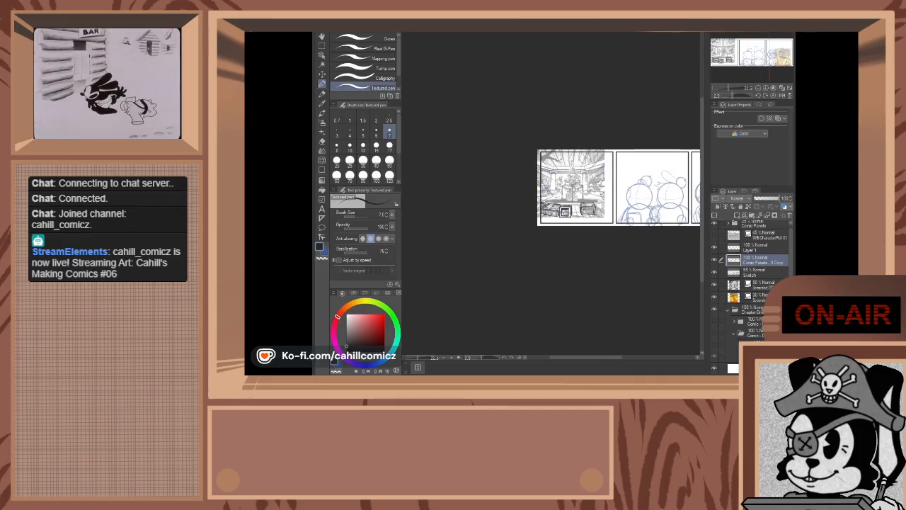
pyautogui.scroll(5, 626, 218)
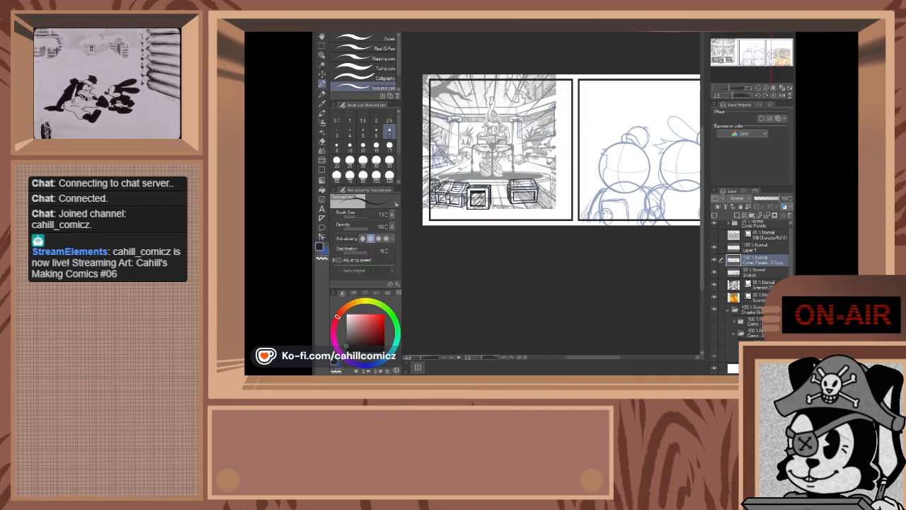
pyautogui.scroll(3, 487, 188)
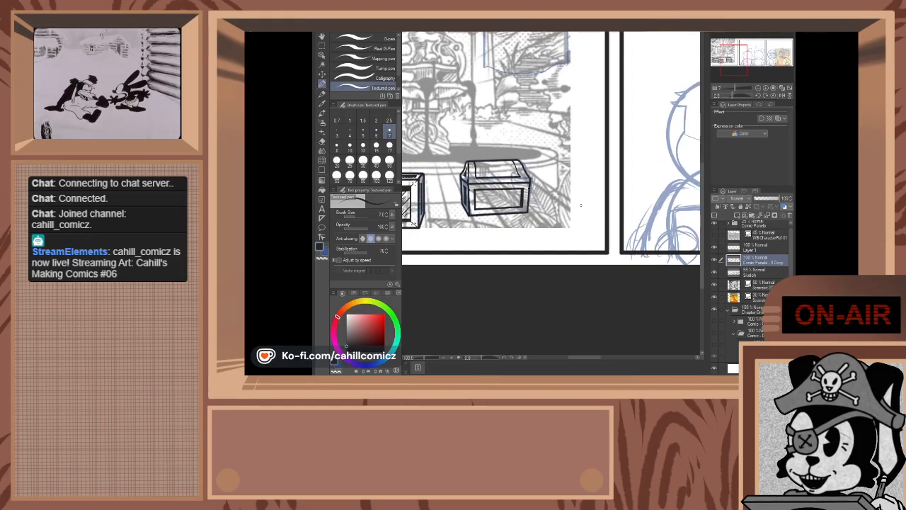
pyautogui.scroll(-4, 454, 131)
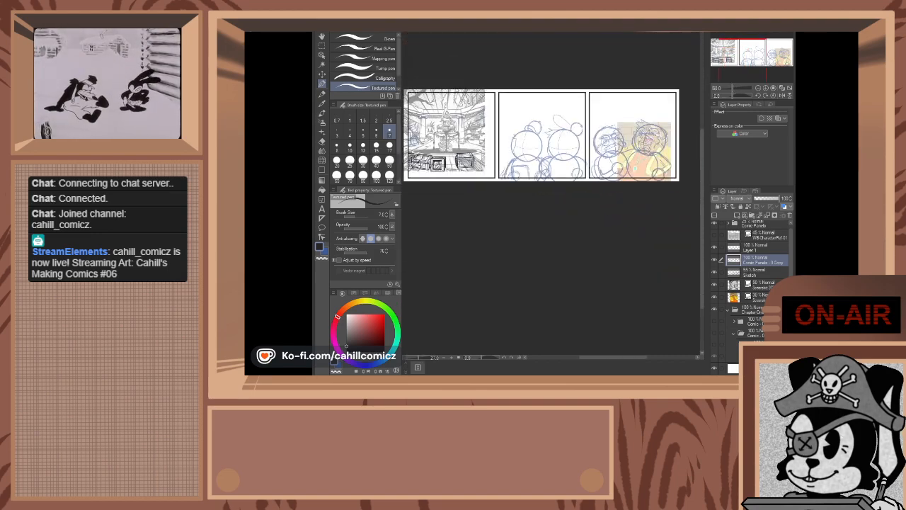
pyautogui.scroll(2, 454, 132)
pyautogui.scroll(4, 469, 131)
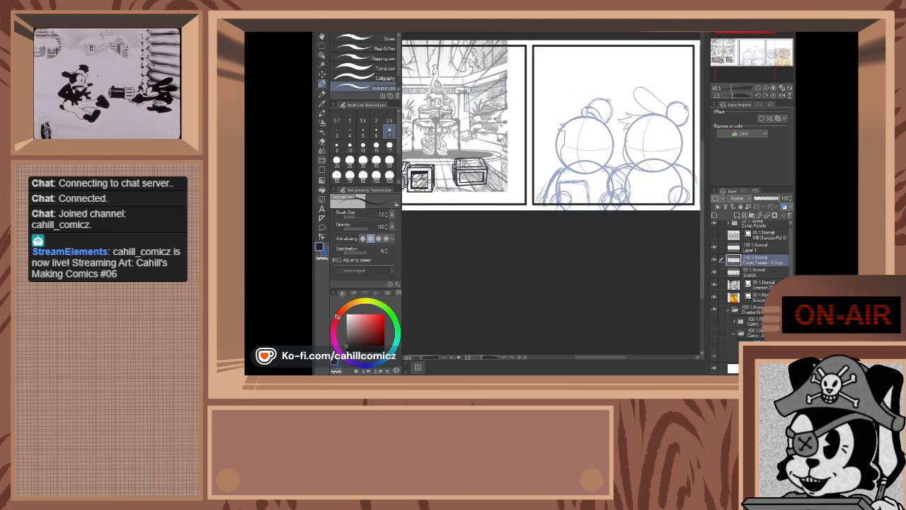
pyautogui.scroll(3, 460, 185)
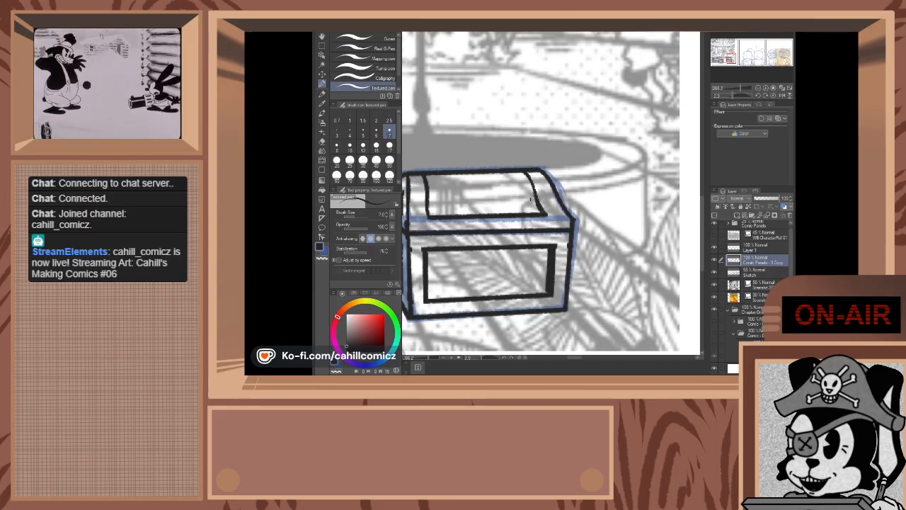
pyautogui.moveTo(528, 173); pyautogui.dragTo(544, 215)
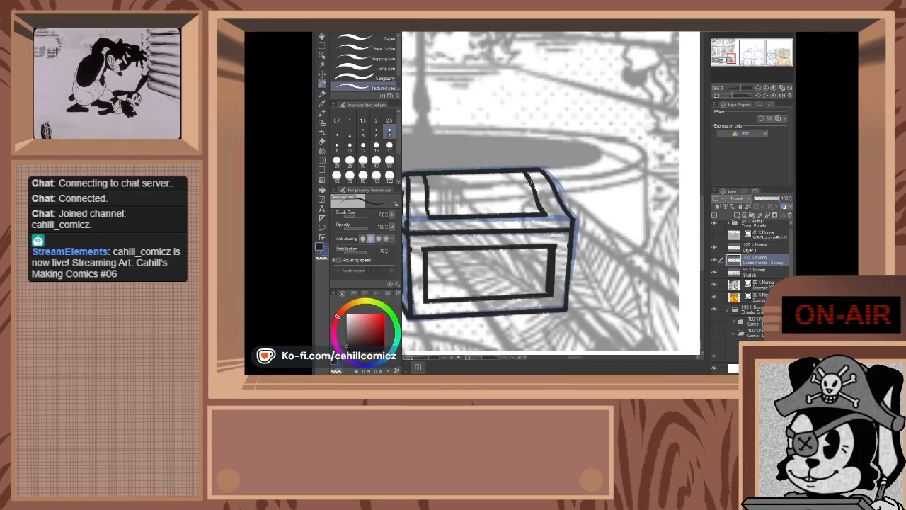
pyautogui.moveTo(530, 182); pyautogui.dragTo(538, 213)
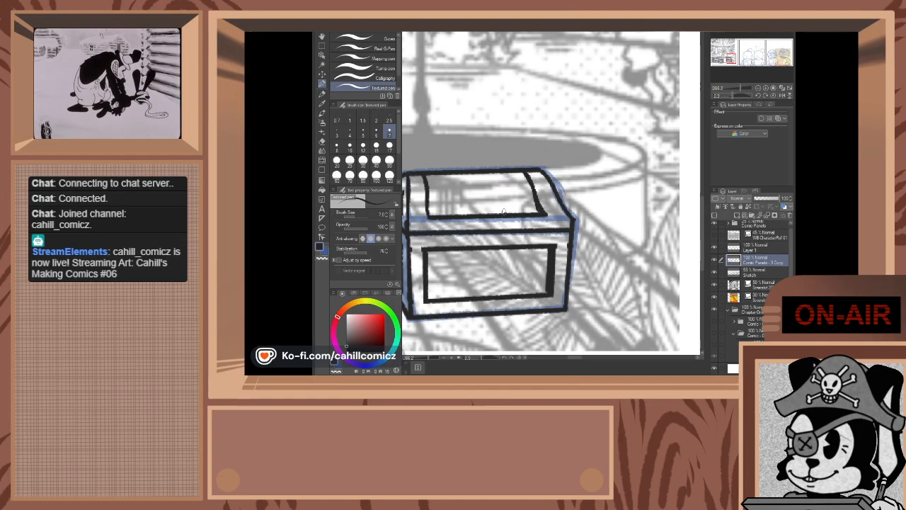
# - Ink two curved strap lines on the lid's front, right of its middle, between the top edge and the lower trim line
pyautogui.moveTo(503, 212); pyautogui.dragTo(492, 170)
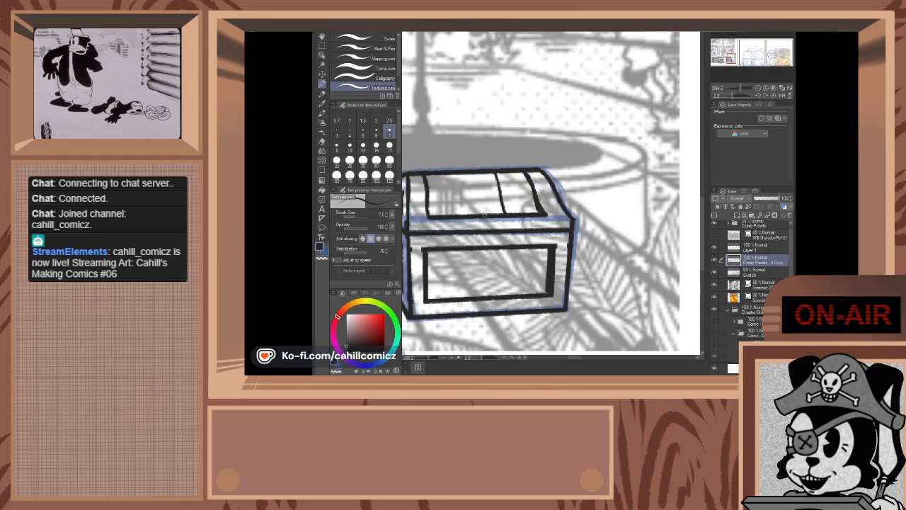
pyautogui.moveTo(483, 196); pyautogui.dragTo(481, 175)
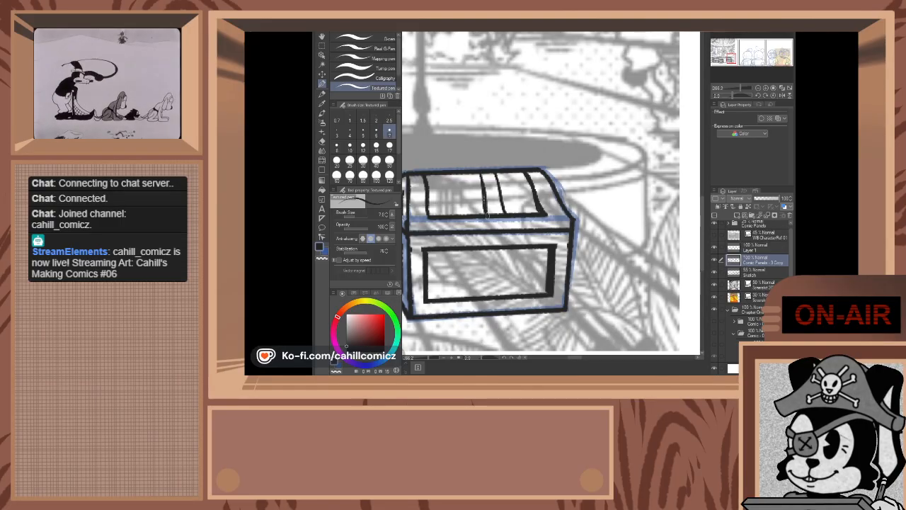
pyautogui.hotkey('ctrl', 'z')
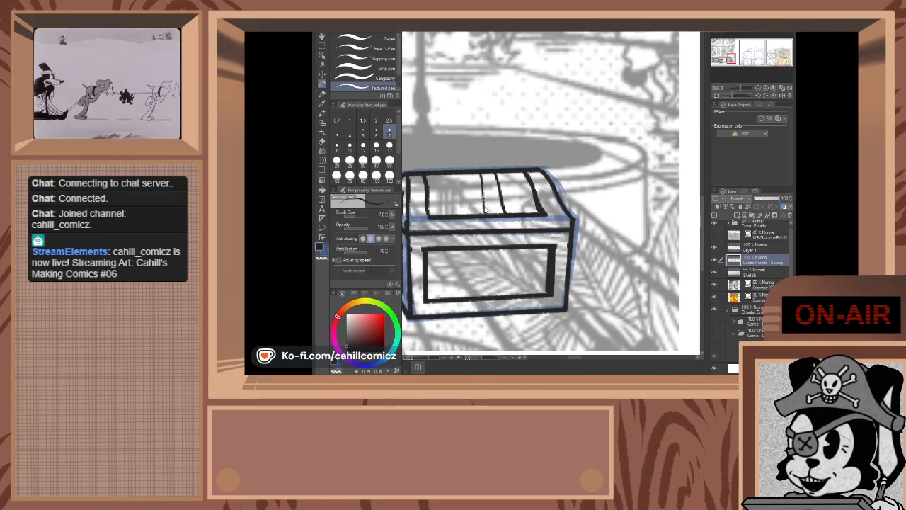
pyautogui.moveTo(486, 214); pyautogui.dragTo(480, 174)
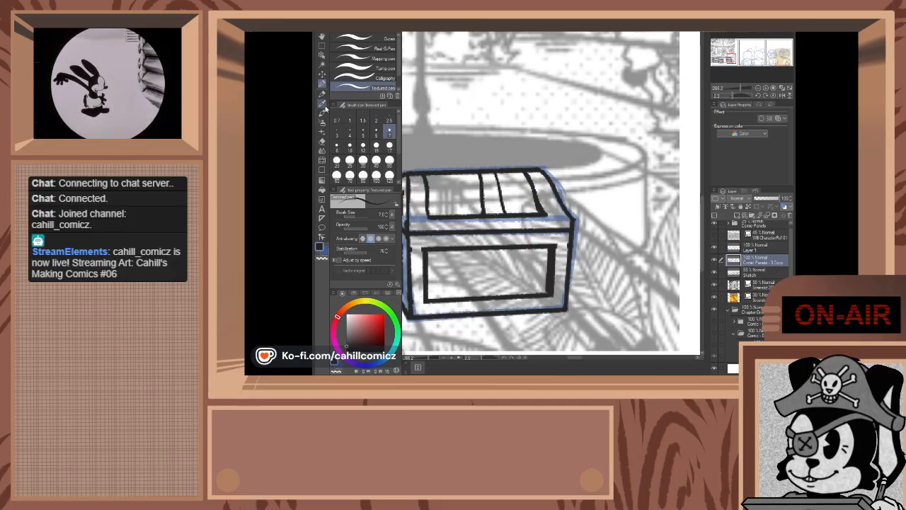
# - Erase the lower trim line between the two middle curved lines on the lid with the hard eraser at size 10
pyautogui.click(322, 141)
pyautogui.scroll(2, 473, 225)
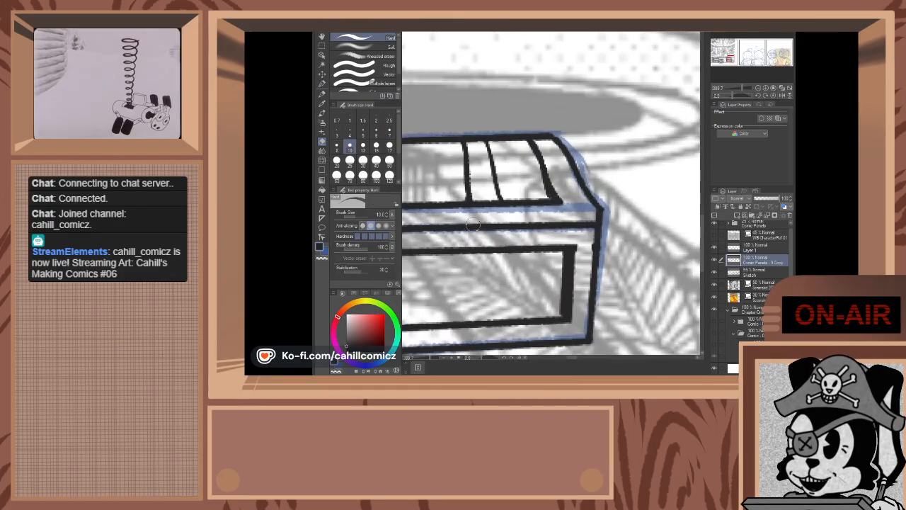
pyautogui.scroll(2, 473, 225)
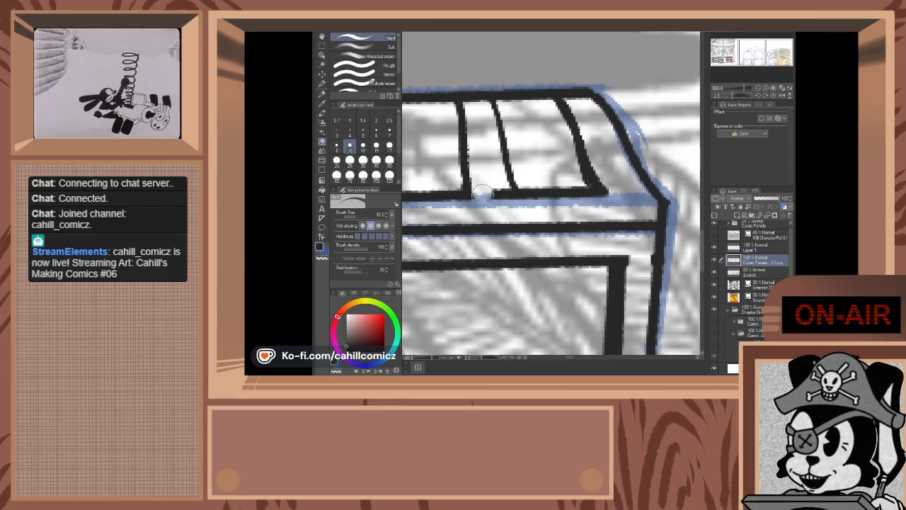
pyautogui.moveTo(481, 203); pyautogui.dragTo(499, 194)
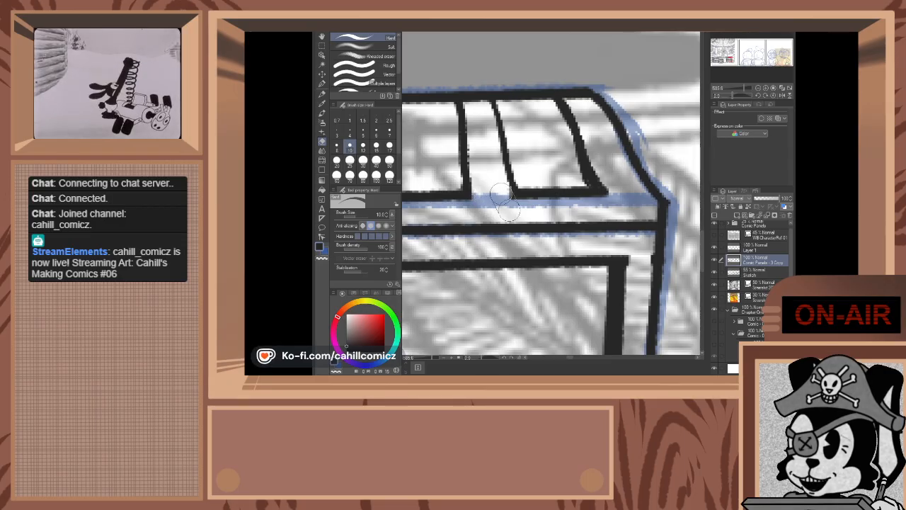
# - Thicken the left one of the lid's two middle curved lines along its full height with the textured pen
pyautogui.click(323, 84)
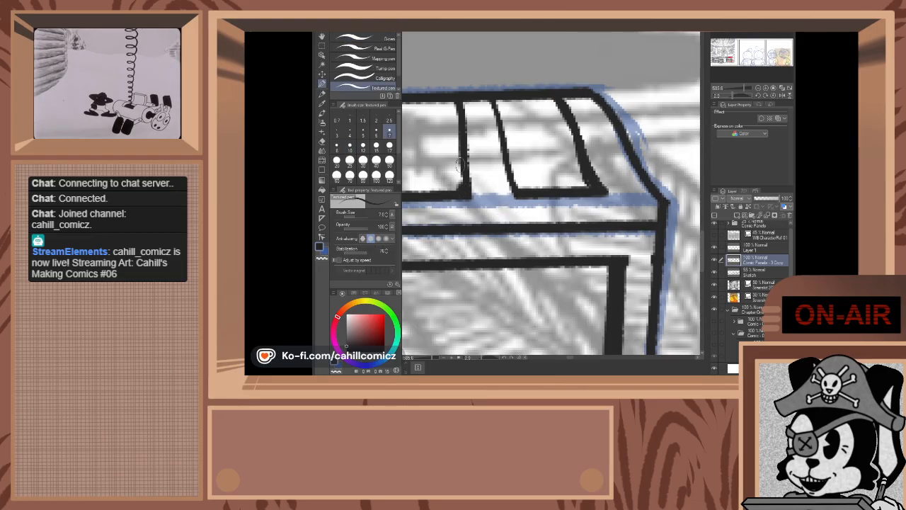
pyautogui.hotkey('ctrl', 'z')
pyautogui.moveTo(461, 152); pyautogui.dragTo(463, 195)
pyautogui.moveTo(461, 152); pyautogui.dragTo(456, 103)
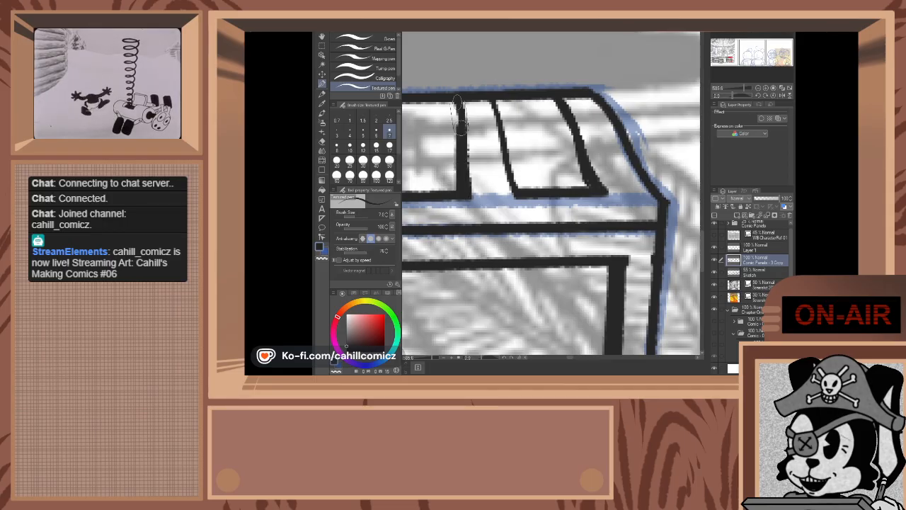
# - Merge Layer 1 with the Comic Panels - 3 Copy layer
pyautogui.scroll(-10, 469, 160)
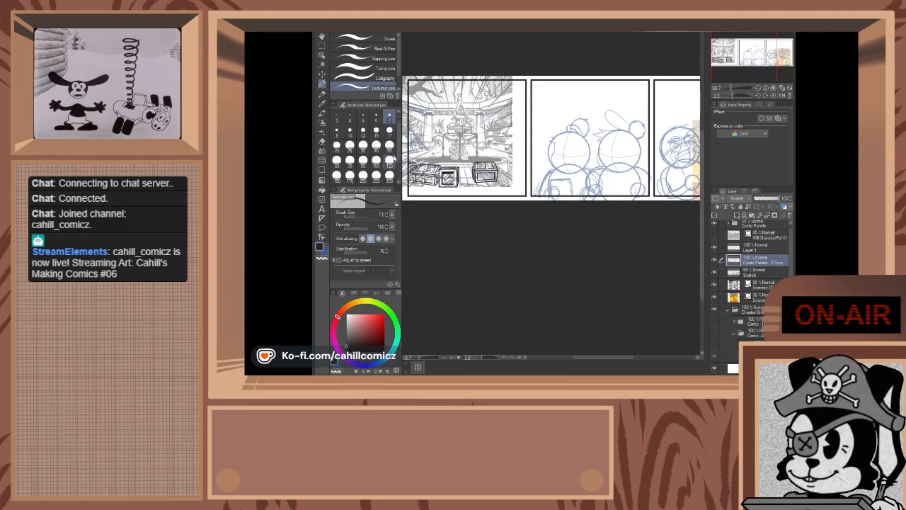
pyautogui.scroll(-3, 401, 175)
pyautogui.scroll(2, 401, 175)
pyautogui.scroll(2, 400, 174)
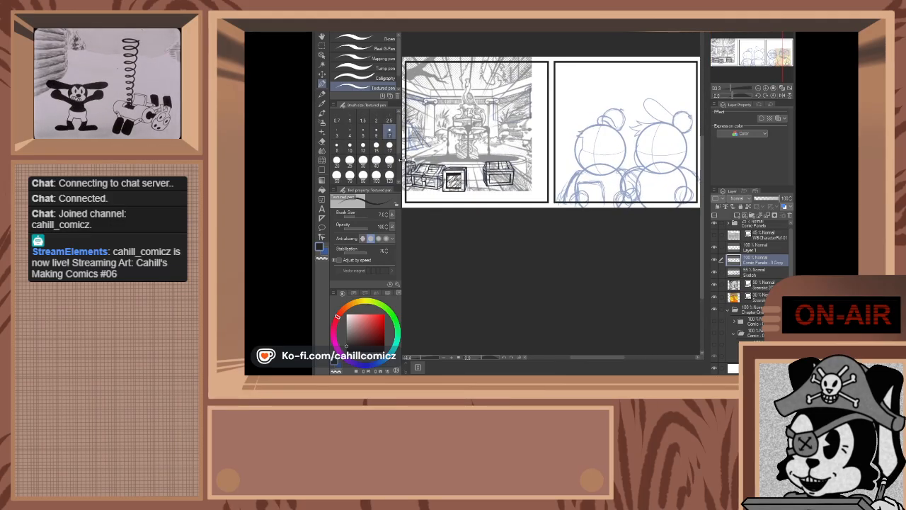
pyautogui.scroll(-3, 400, 174)
pyautogui.scroll(4, 401, 175)
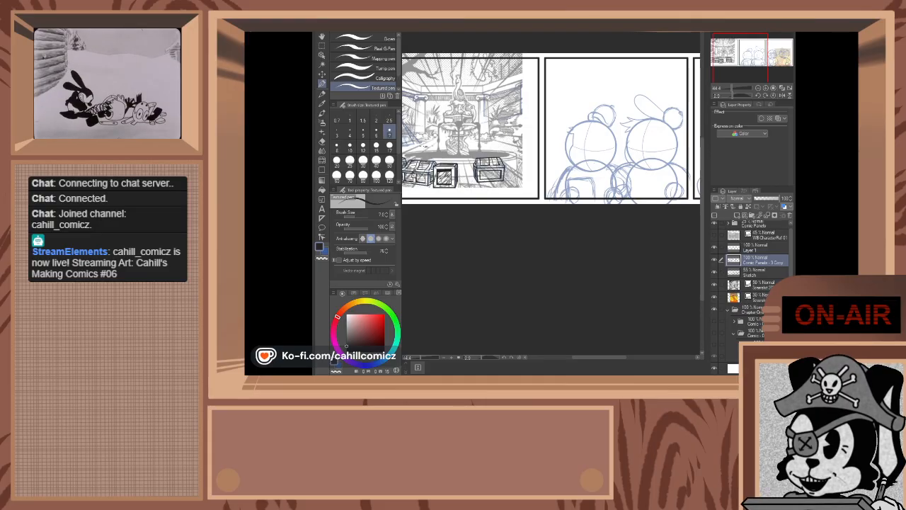
pyautogui.scroll(5, 490, 163)
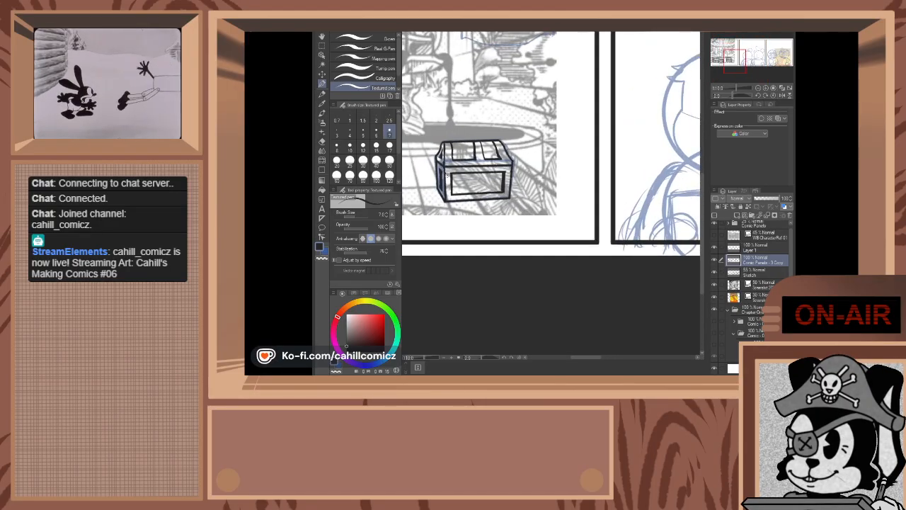
pyautogui.scroll(4, 468, 152)
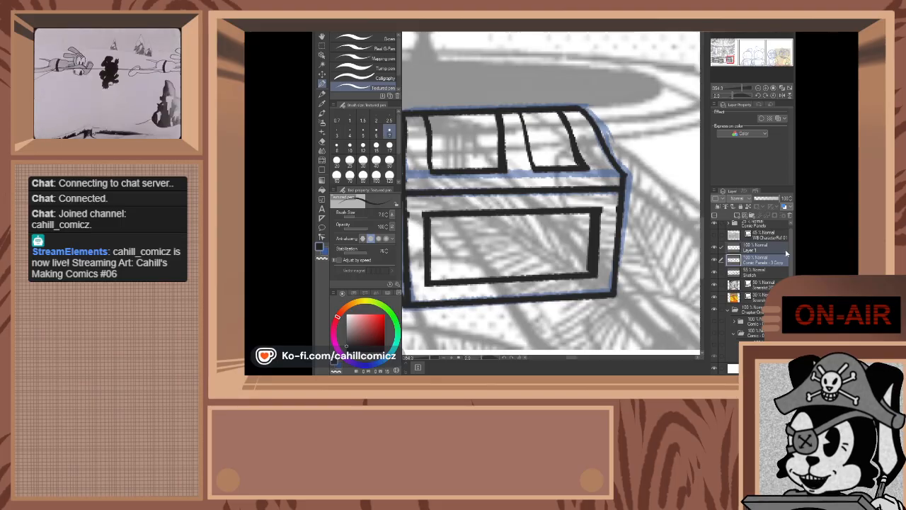
pyautogui.hotkey('shift', 'alt', 'e')
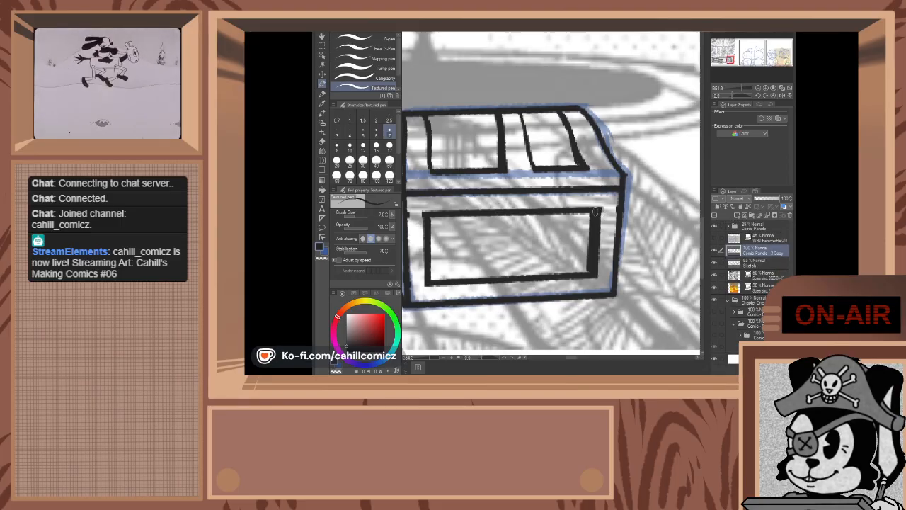
# - Add a new layer above Comic Panels - 3 Copy and lower the opacity of the Comic Panels - 3 Copy layer
pyautogui.scroll(-8, 594, 212)
pyautogui.scroll(-5, 632, 312)
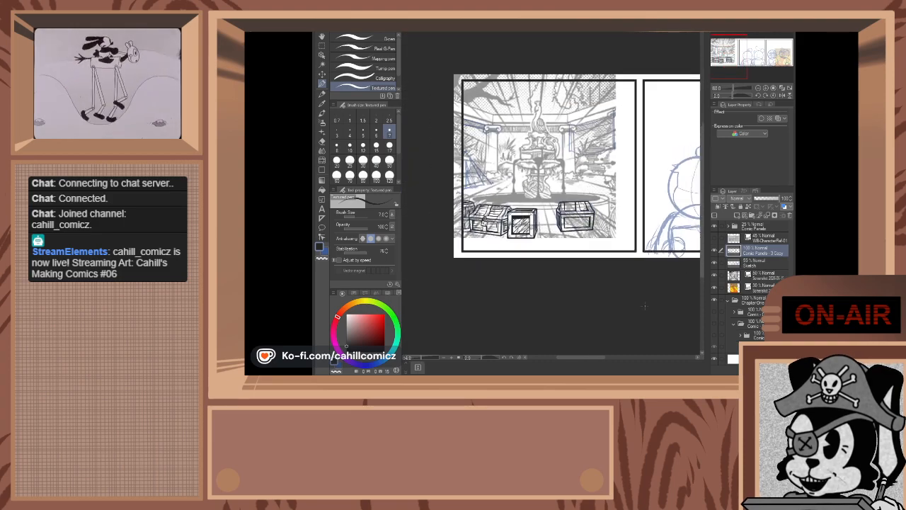
pyautogui.scroll(8, 609, 236)
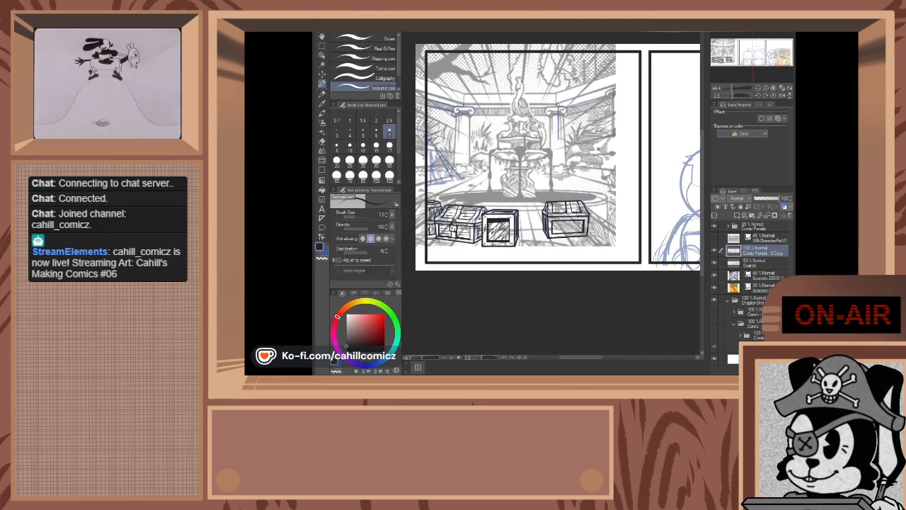
pyautogui.scroll(3, 586, 211)
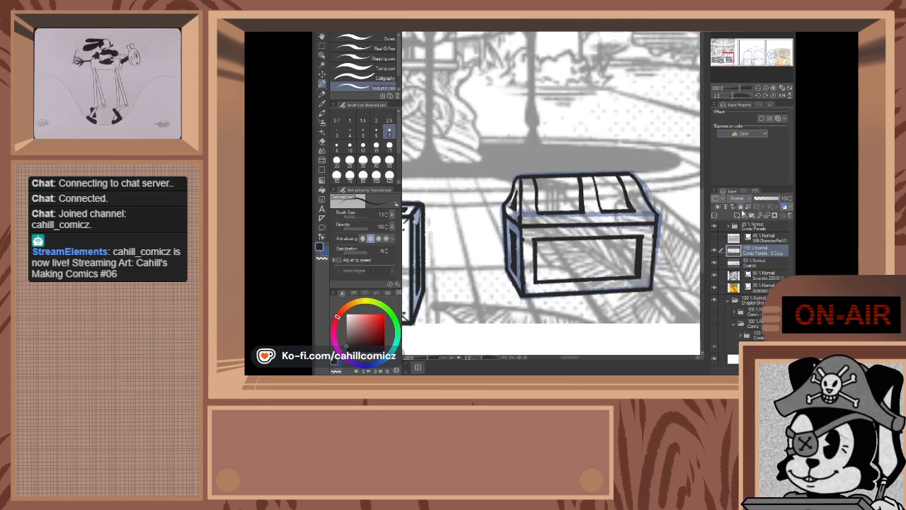
pyautogui.scroll(2, 567, 176)
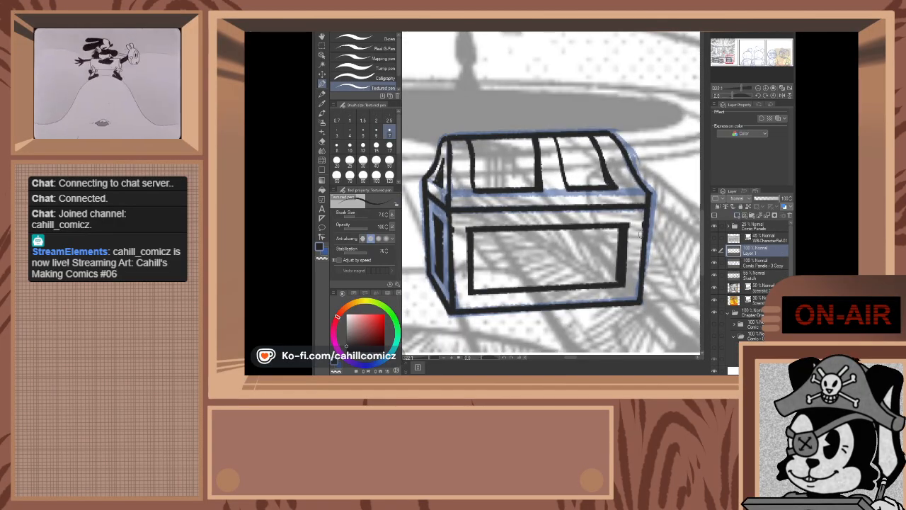
pyautogui.scroll(1, 567, 175)
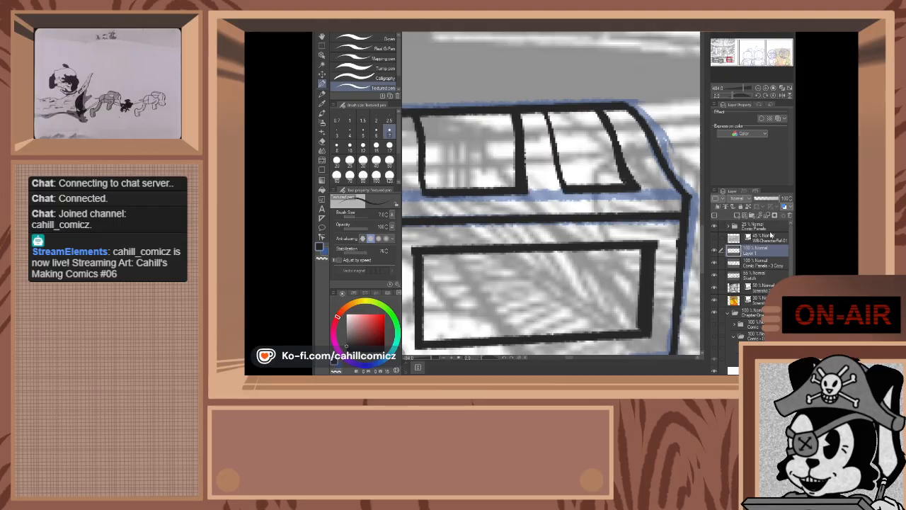
pyautogui.click(774, 266)
pyautogui.moveTo(769, 202); pyautogui.dragTo(791, 200)
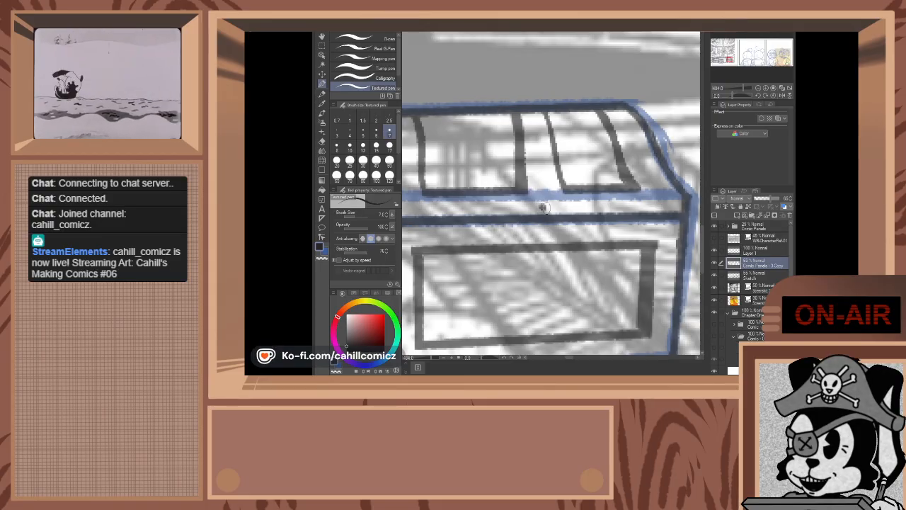
# - Draw the curved latch ring at the centre of the chest's front rim on Layer 1 with the textured pen
pyautogui.click(745, 250)
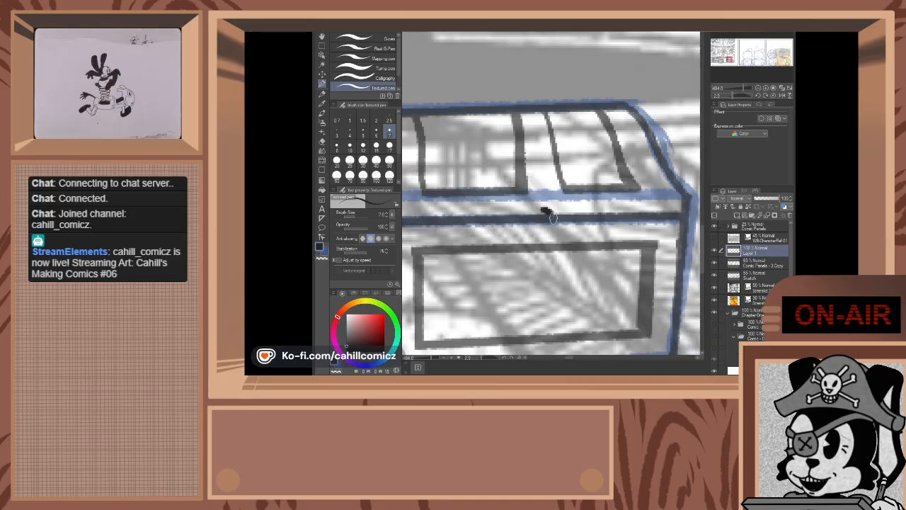
pyautogui.moveTo(552, 230)
pyautogui.mouseDown()
pyautogui.moveTo(569, 228)
pyautogui.moveTo(563, 234)
pyautogui.mouseUp()
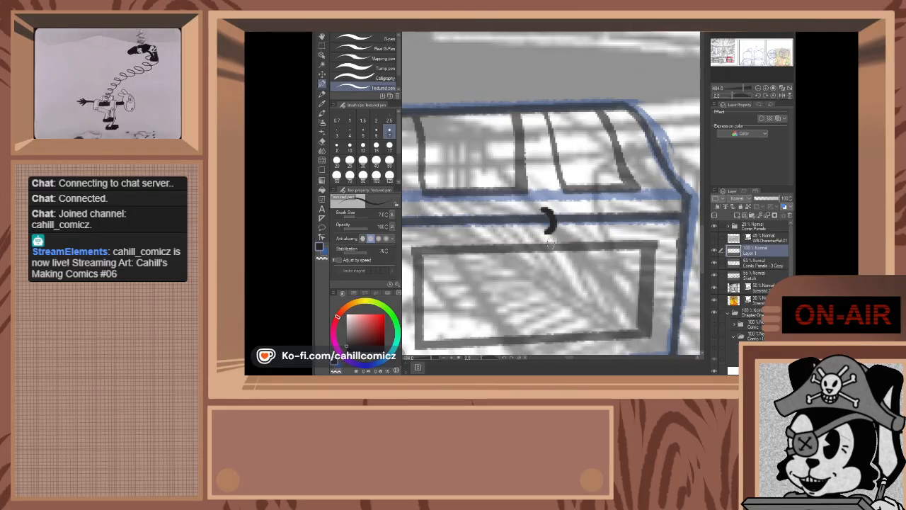
pyautogui.moveTo(551, 243)
pyautogui.mouseDown()
pyautogui.moveTo(570, 228)
pyautogui.moveTo(571, 212)
pyautogui.mouseUp()
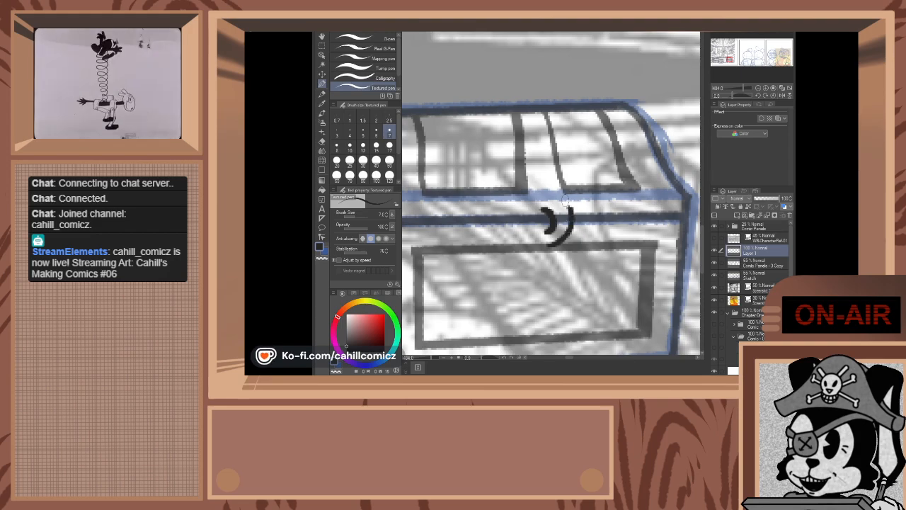
pyautogui.hotkey('ctrl', 'z')
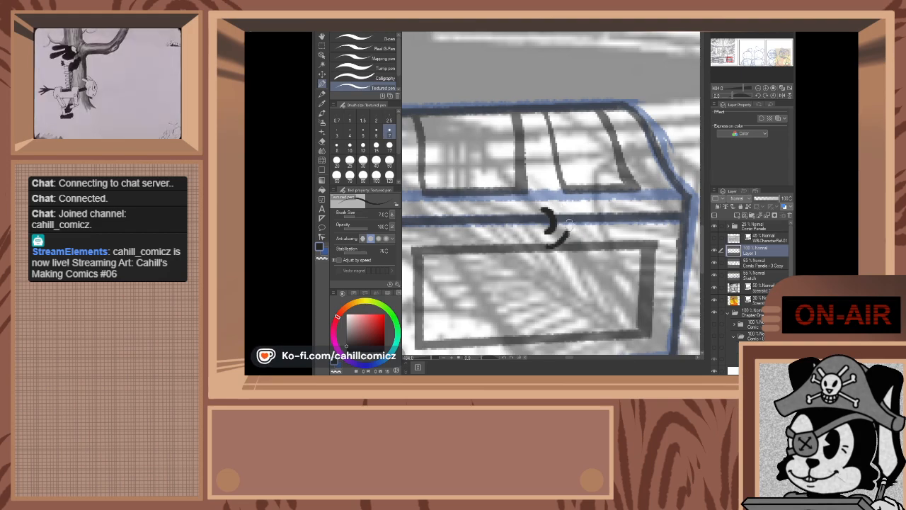
pyautogui.hotkey('ctrl', 'z')
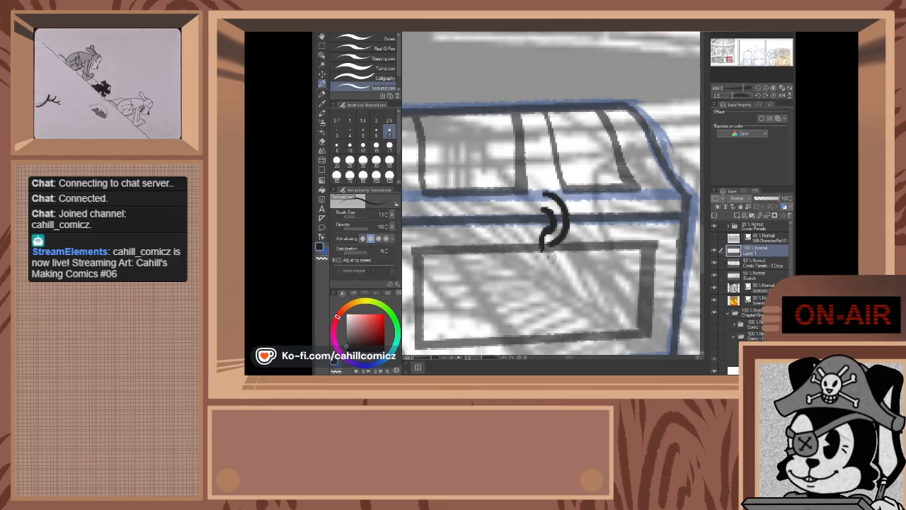
# - Draw the padlock's shackle looping through the latch ring and the top edge of the lock body below it
pyautogui.moveTo(531, 260)
pyautogui.mouseDown()
pyautogui.moveTo(577, 246)
pyautogui.moveTo(530, 260)
pyautogui.moveTo(529, 227)
pyautogui.mouseUp()
pyautogui.hotkey('ctrl', 'z')
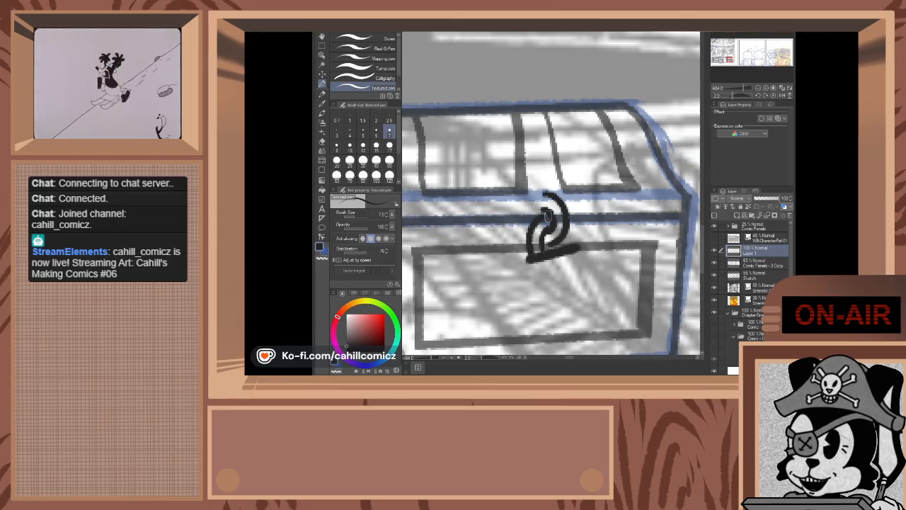
pyautogui.moveTo(551, 225)
pyautogui.mouseDown()
pyautogui.moveTo(532, 254)
pyautogui.moveTo(545, 252)
pyautogui.moveTo(546, 237)
pyautogui.mouseUp()
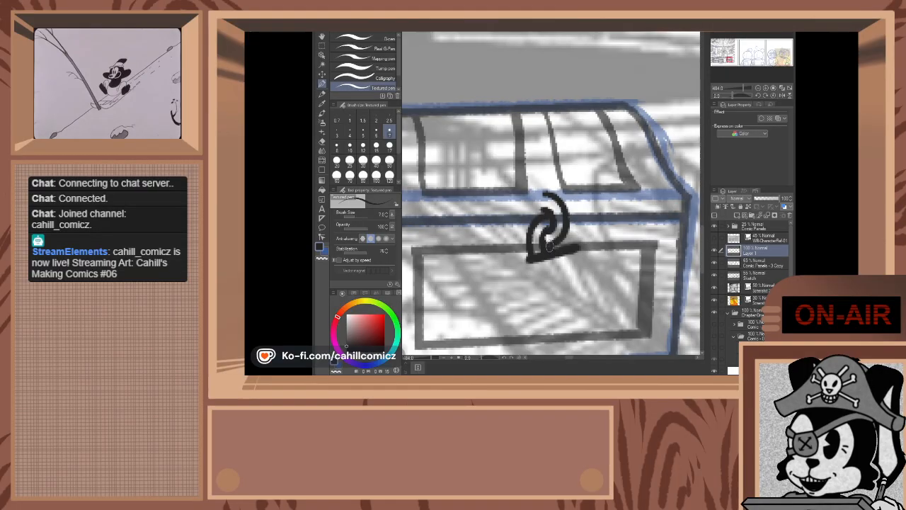
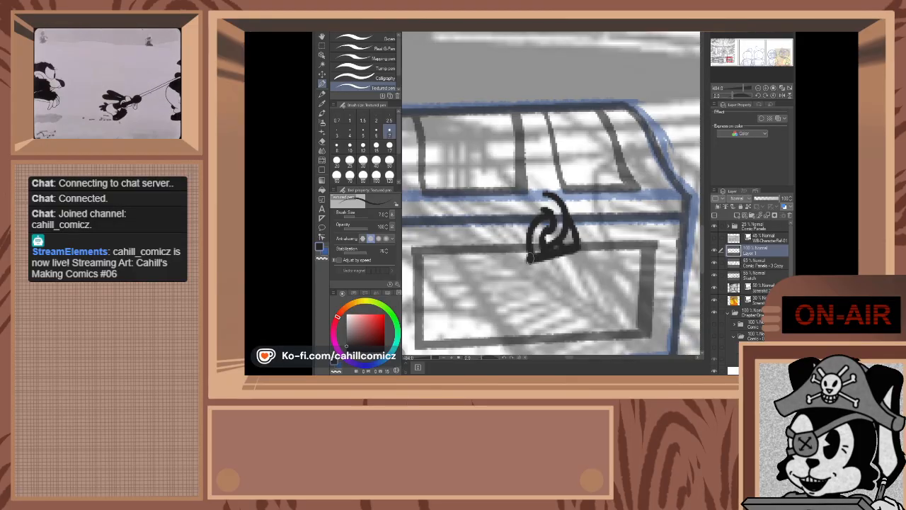
pyautogui.hotkey('ctrl', 'z')
pyautogui.moveTo(531, 260); pyautogui.dragTo(580, 246)
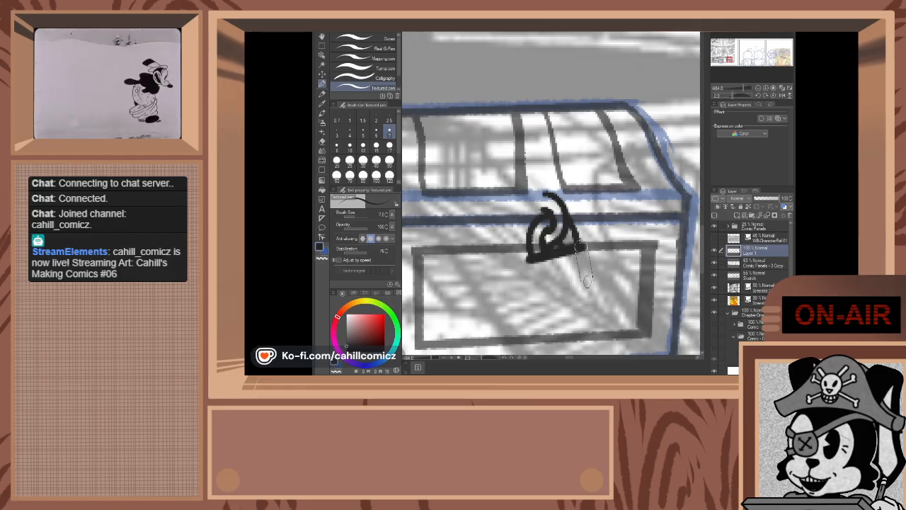
# - Try to draw the sides and bottom edge of the padlock body beneath its top edge
pyautogui.moveTo(579, 245); pyautogui.dragTo(588, 282)
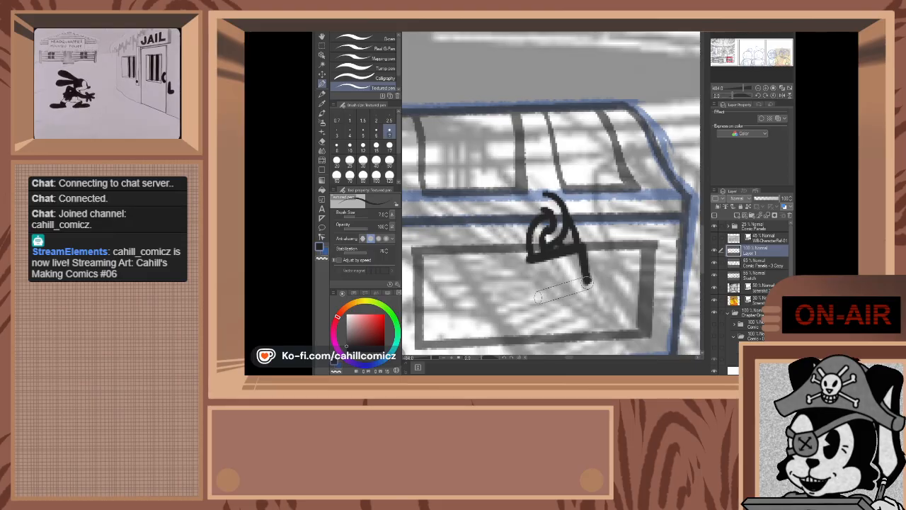
pyautogui.moveTo(587, 282); pyautogui.dragTo(539, 294)
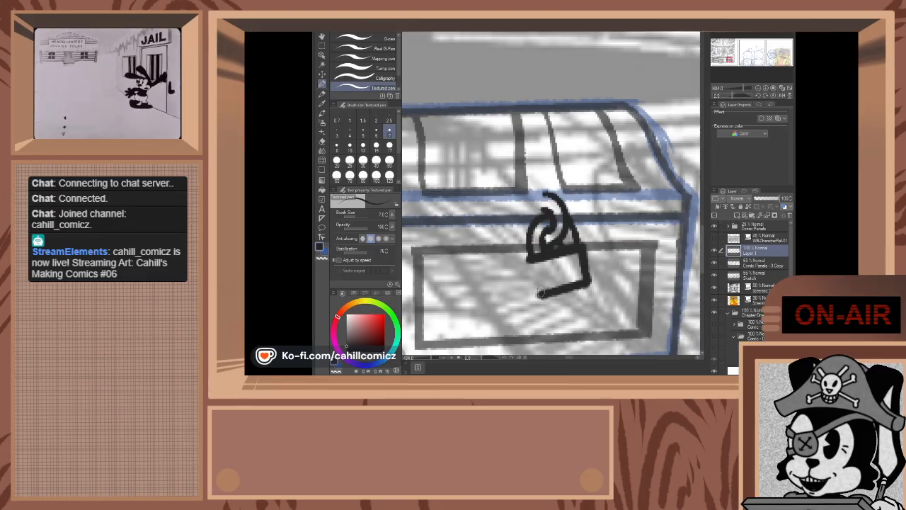
pyautogui.moveTo(540, 293); pyautogui.dragTo(529, 265)
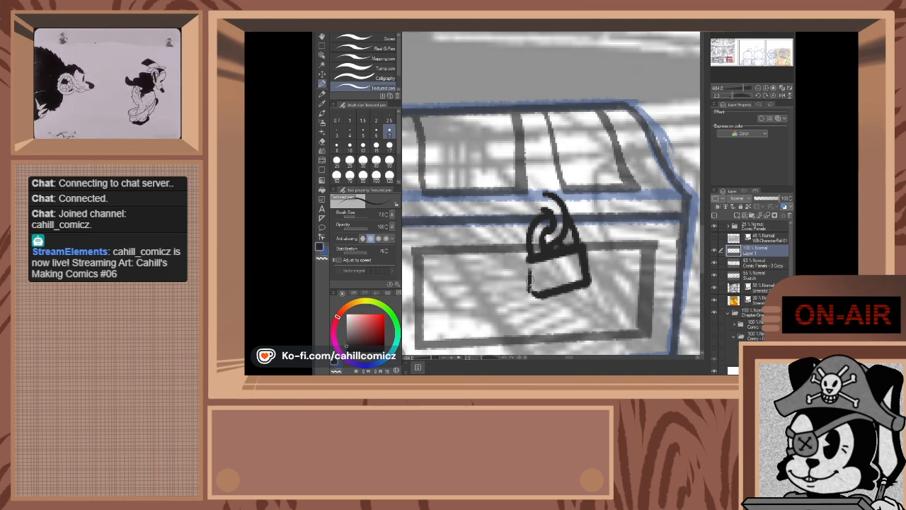
pyautogui.hotkey('ctrl', 'z')
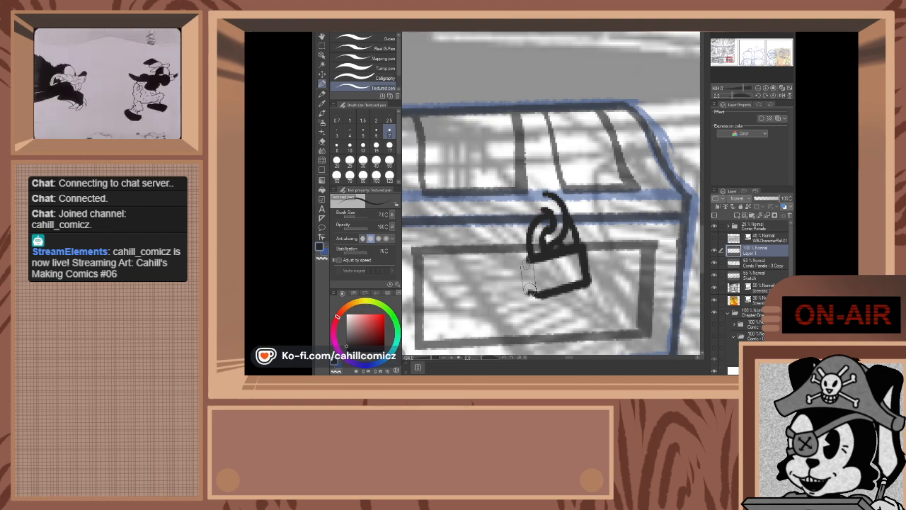
pyautogui.moveTo(530, 296); pyautogui.dragTo(528, 260)
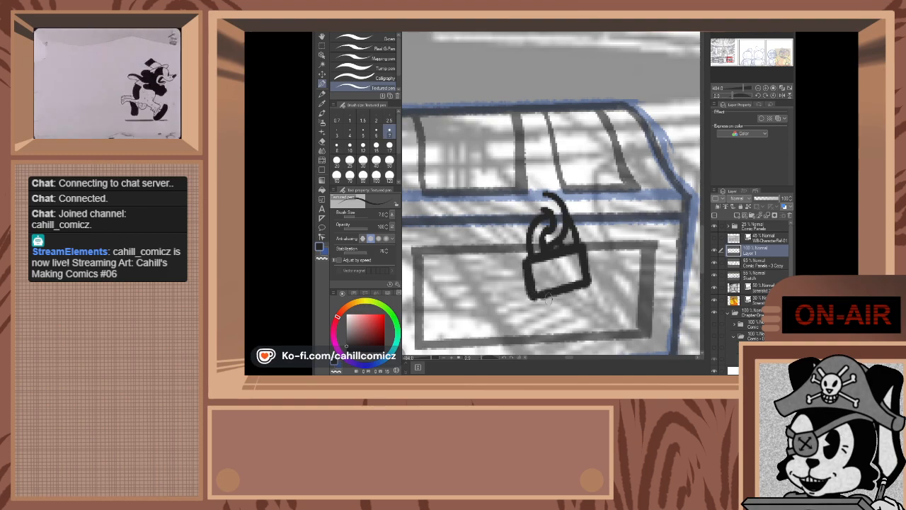
pyautogui.hotkey('ctrl', 'z')
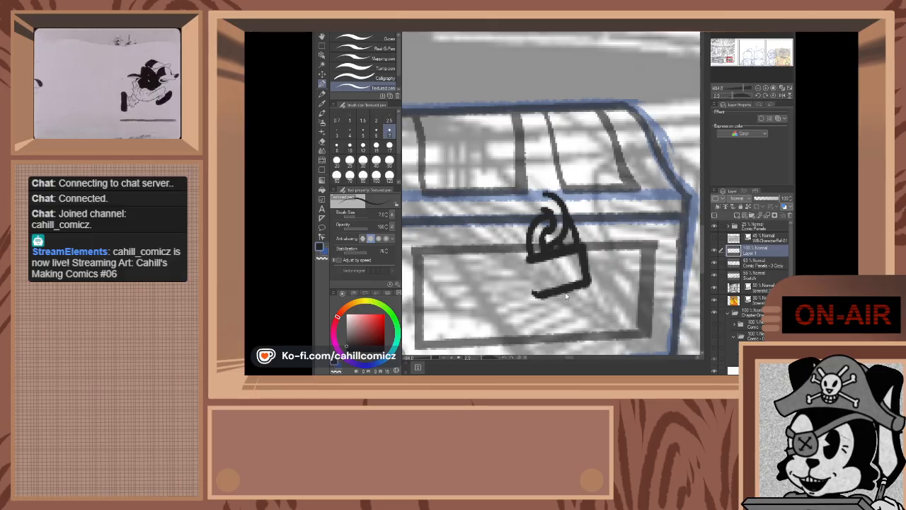
pyautogui.hotkey('ctrl', 'z')
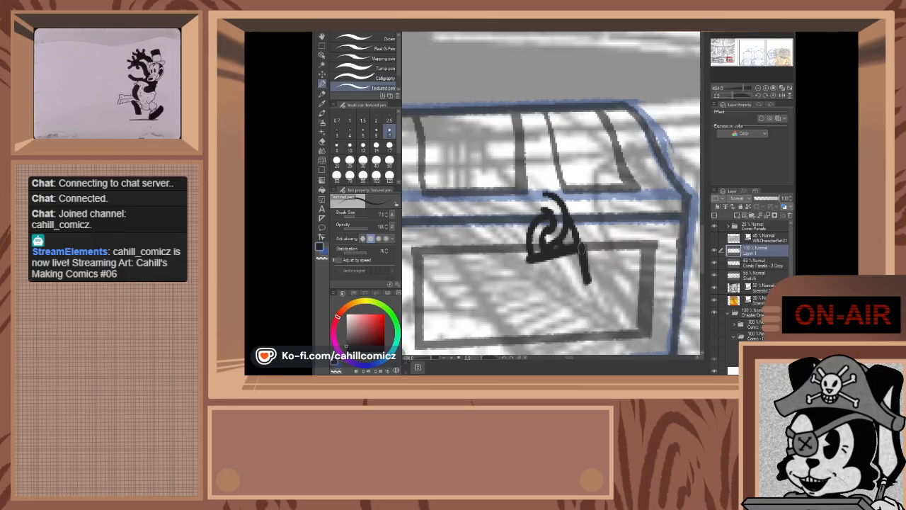
# - Draw the padlock body's right side, slanted bottom edge and left side up to the top edge
pyautogui.moveTo(582, 248); pyautogui.dragTo(587, 286)
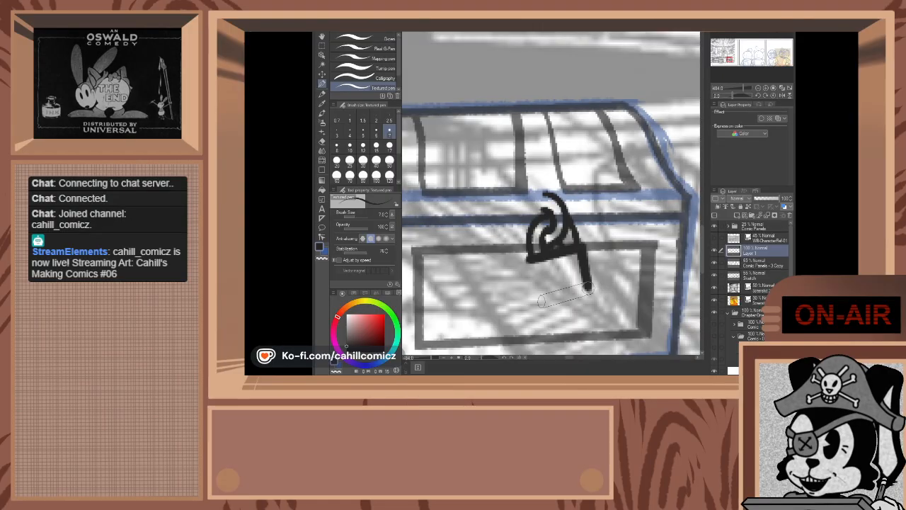
pyautogui.moveTo(588, 286)
pyautogui.mouseDown()
pyautogui.moveTo(539, 300)
pyautogui.moveTo(528, 260)
pyautogui.mouseUp()
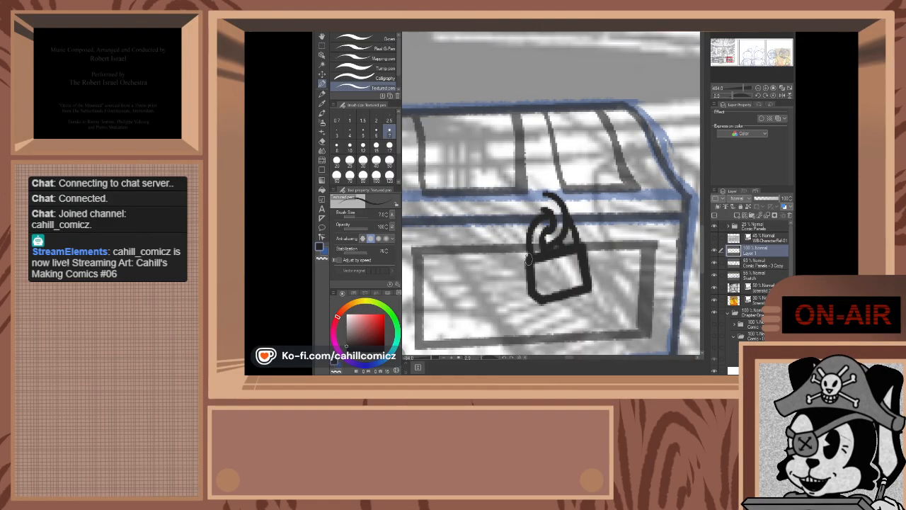
pyautogui.hotkey('ctrl', 'z')
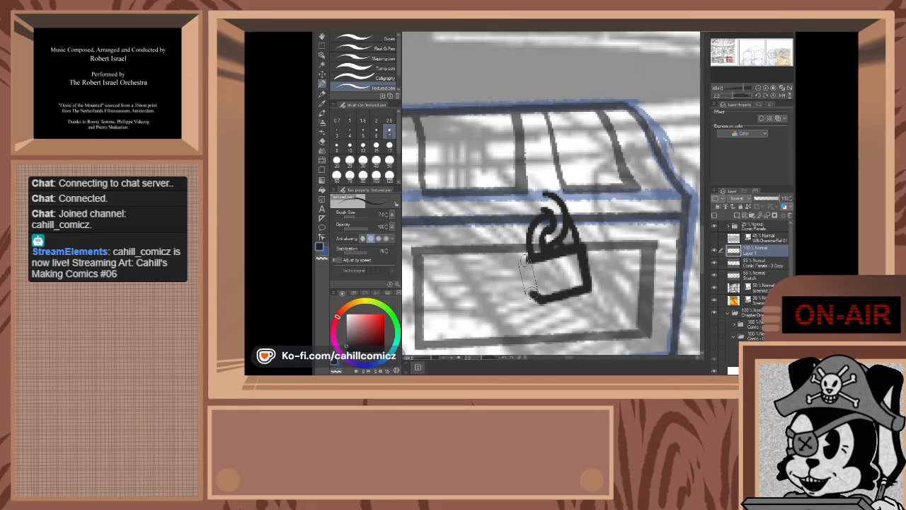
pyautogui.keyDown('shift'); pyautogui.click(525, 259); pyautogui.keyUp('shift')
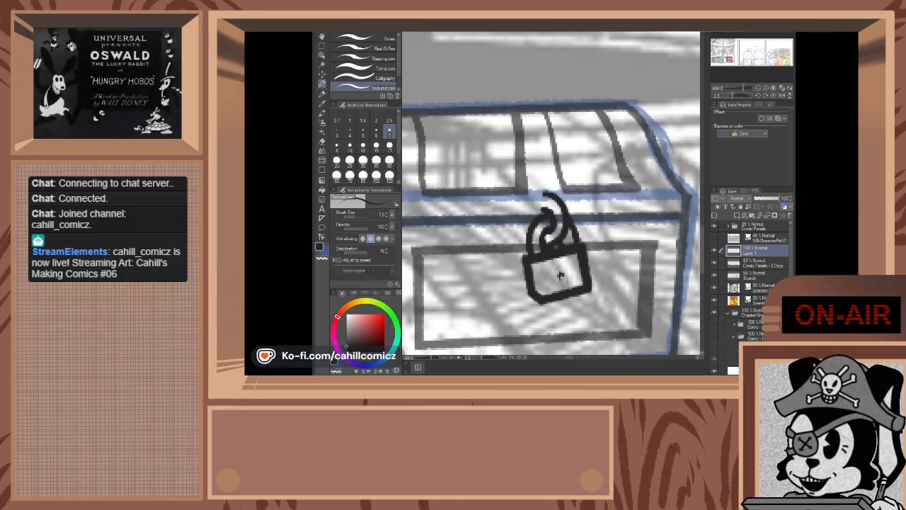
# - Draw a solid keyhole in the middle of the padlock body on Layer 1 and thicken it
pyautogui.moveTo(558, 267); pyautogui.dragTo(562, 280)
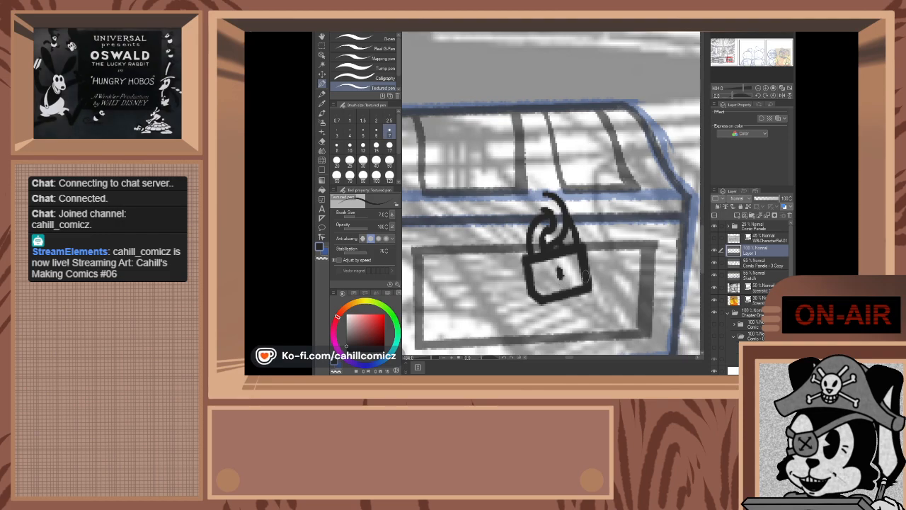
pyautogui.click(742, 266)
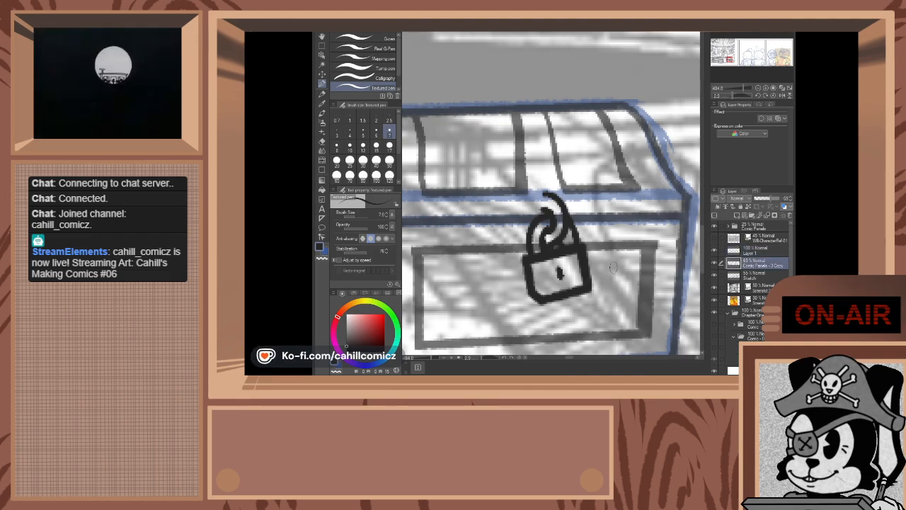
pyautogui.scroll(2, 547, 276)
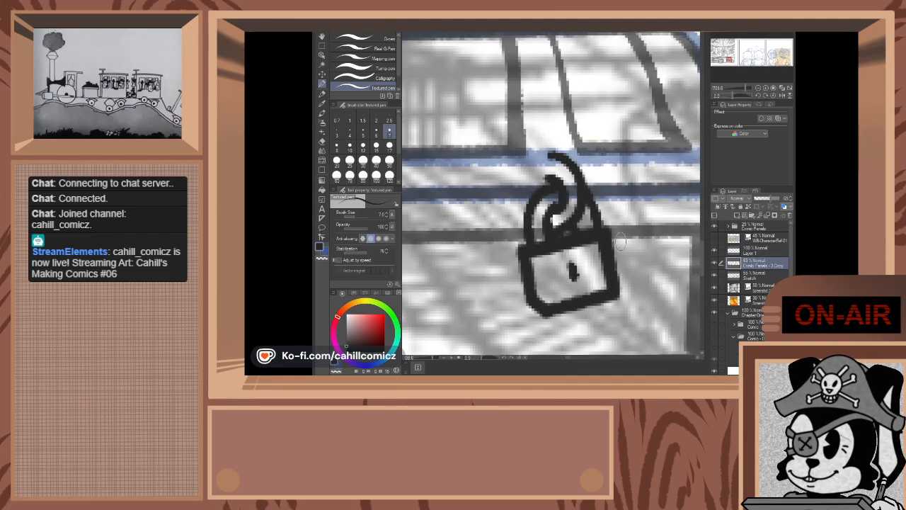
pyautogui.click(744, 253)
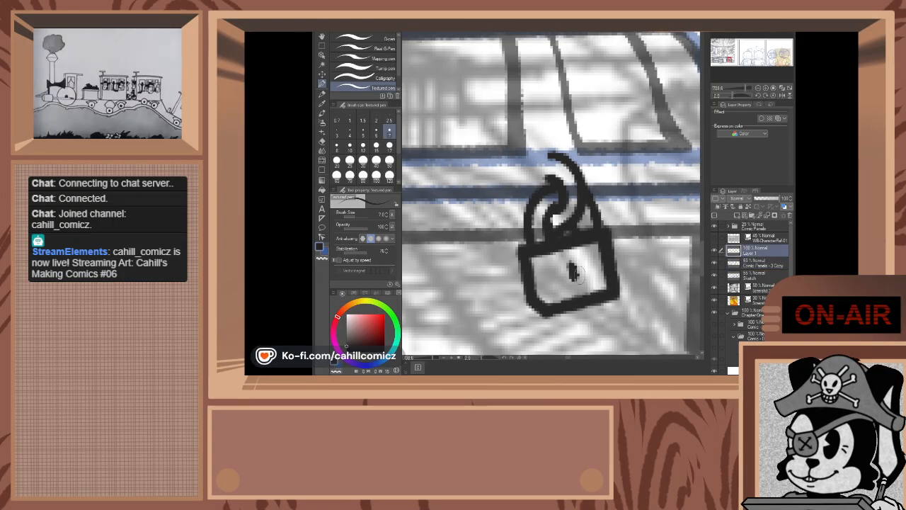
pyautogui.moveTo(572, 264); pyautogui.dragTo(575, 280)
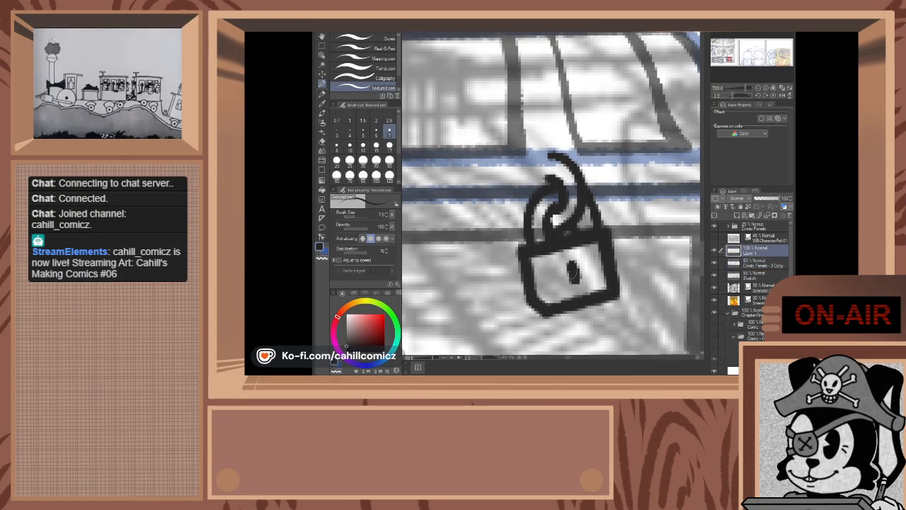
# - Erase the chest lines inside the latch ring and shackle on the Comic Panels - 3 Copy layer with the hard eraser at size 10
pyautogui.click(751, 265)
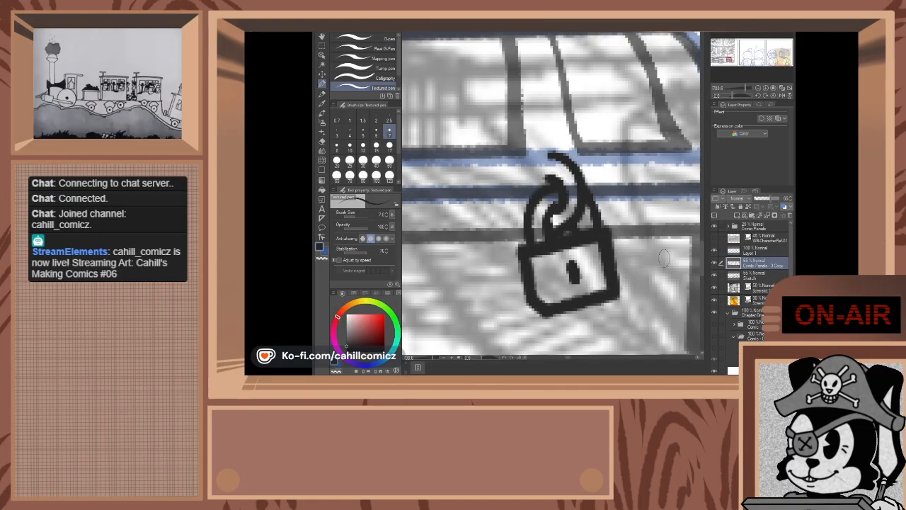
pyautogui.click(323, 141)
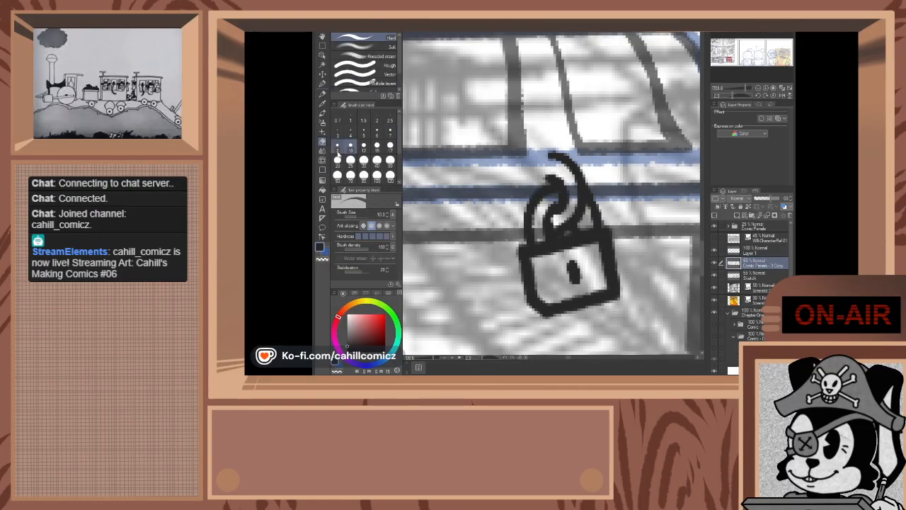
pyautogui.moveTo(542, 230); pyautogui.dragTo(549, 225)
pyautogui.moveTo(558, 190); pyautogui.dragTo(565, 195)
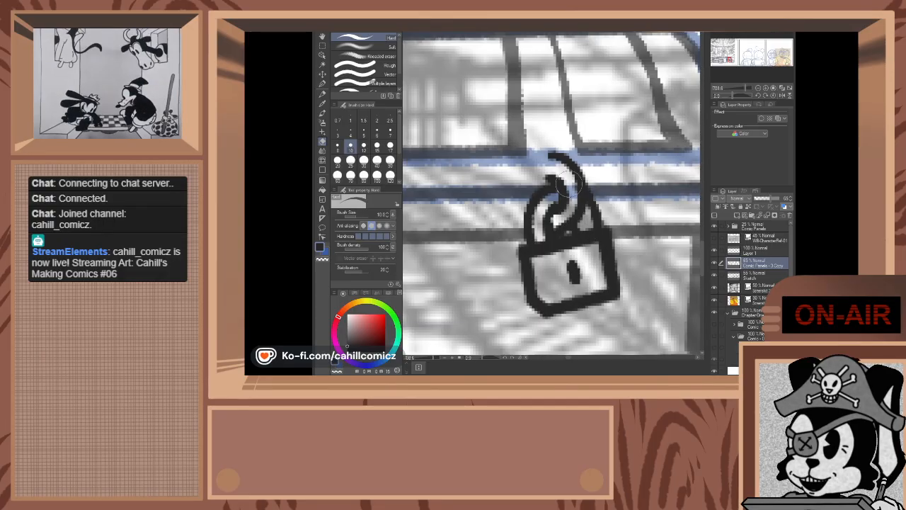
pyautogui.moveTo(570, 183); pyautogui.dragTo(561, 219)
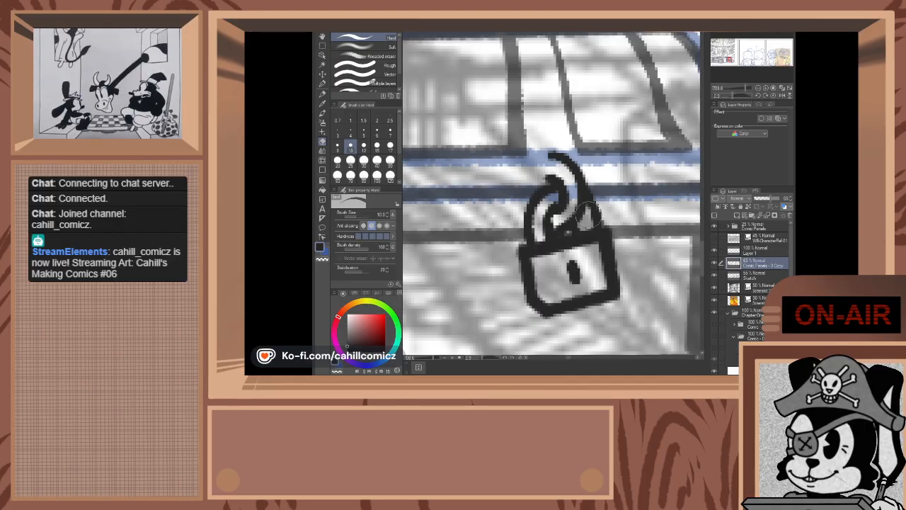
# - Add a short detail line inside the padlock's left edge with the textured pen and restore the Comic Panels - 3 Copy layer to 100% opacity
pyautogui.press('p')
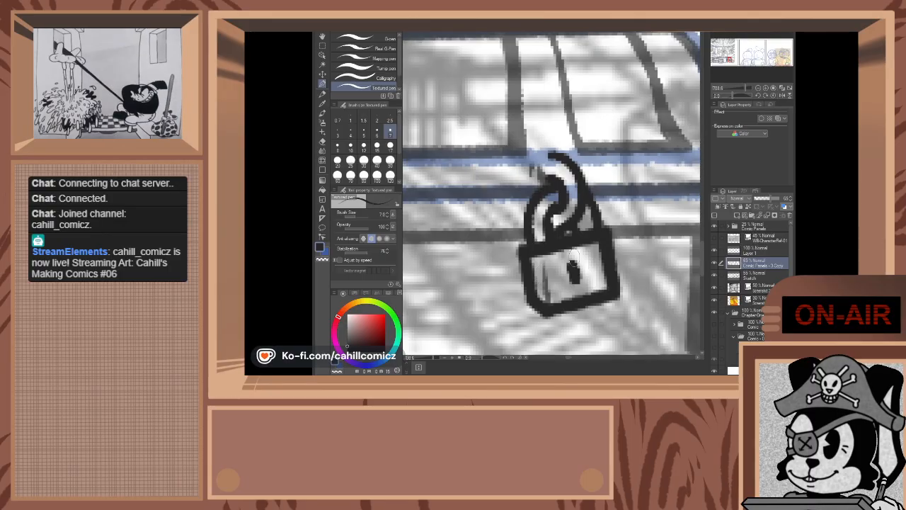
pyautogui.moveTo(775, 199); pyautogui.dragTo(782, 201)
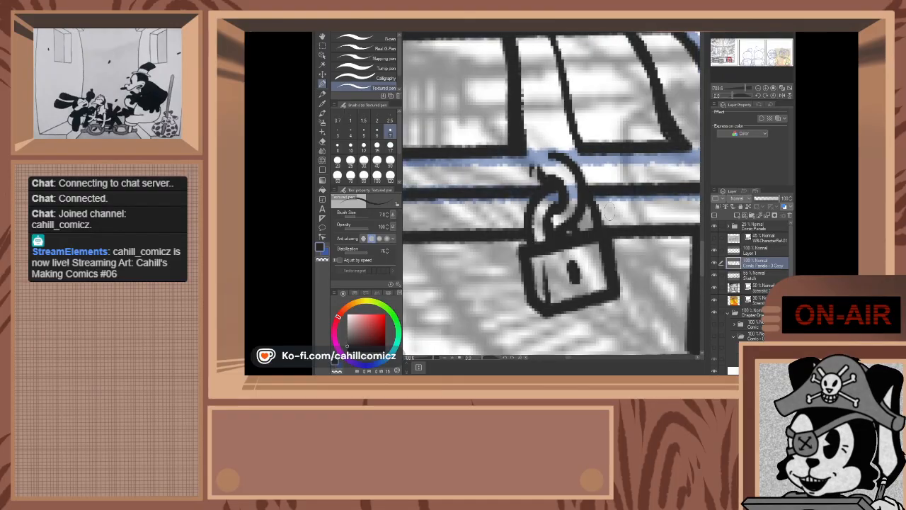
# - Ink the left and right edges of the front strap below the padlock on the Comic Panels - 3 Copy layer
pyautogui.scroll(-3, 609, 235)
pyautogui.scroll(-4, 623, 252)
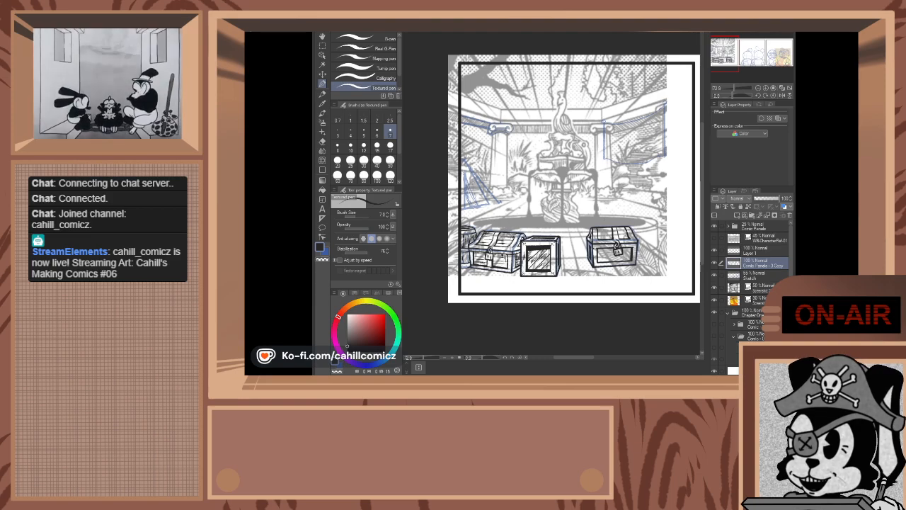
pyautogui.scroll(4, 625, 269)
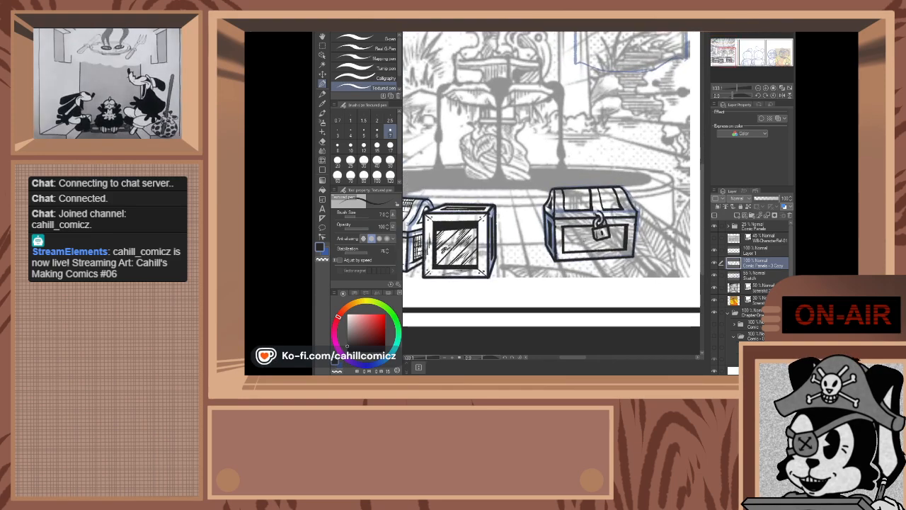
pyautogui.scroll(3, 606, 236)
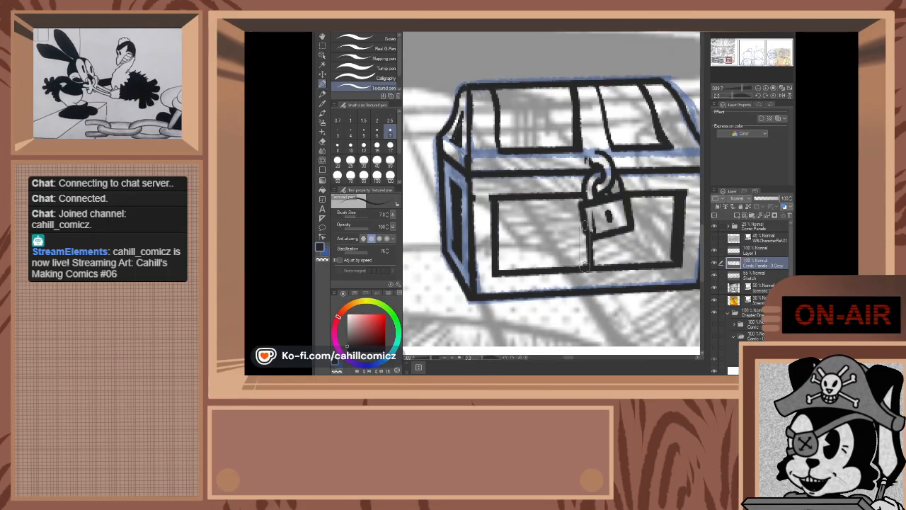
pyautogui.moveTo(586, 224); pyautogui.dragTo(587, 269)
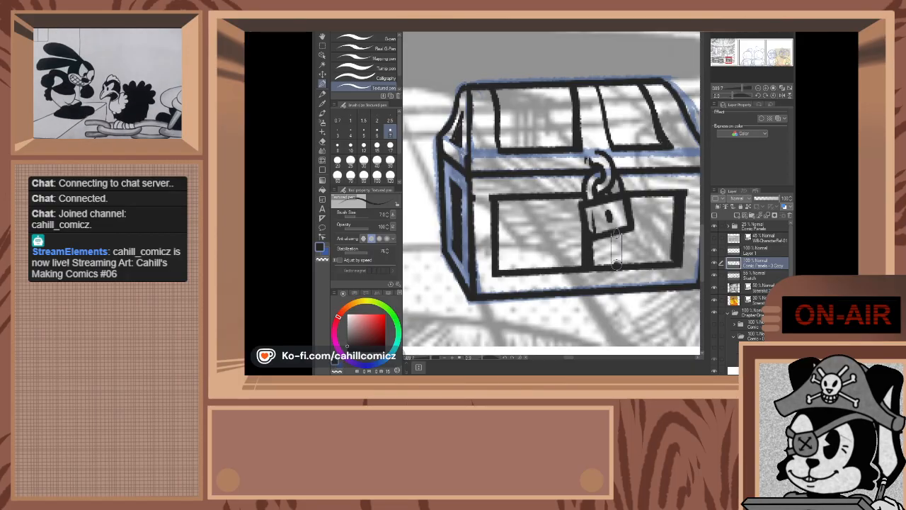
pyautogui.moveTo(617, 234); pyautogui.dragTo(618, 265)
pyautogui.scroll(-5, 617, 232)
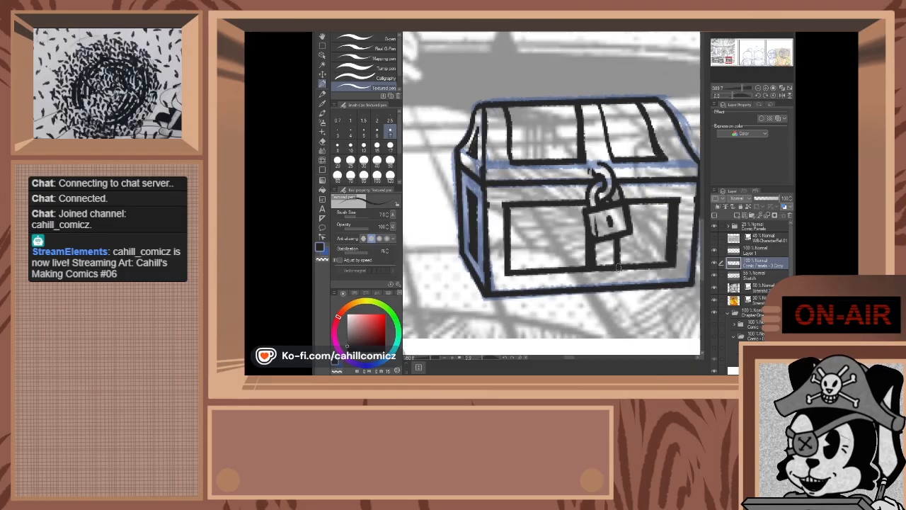
# - Merge Layer 1 with the Comic Panels - 3 Copy layer
pyautogui.scroll(-3, 620, 262)
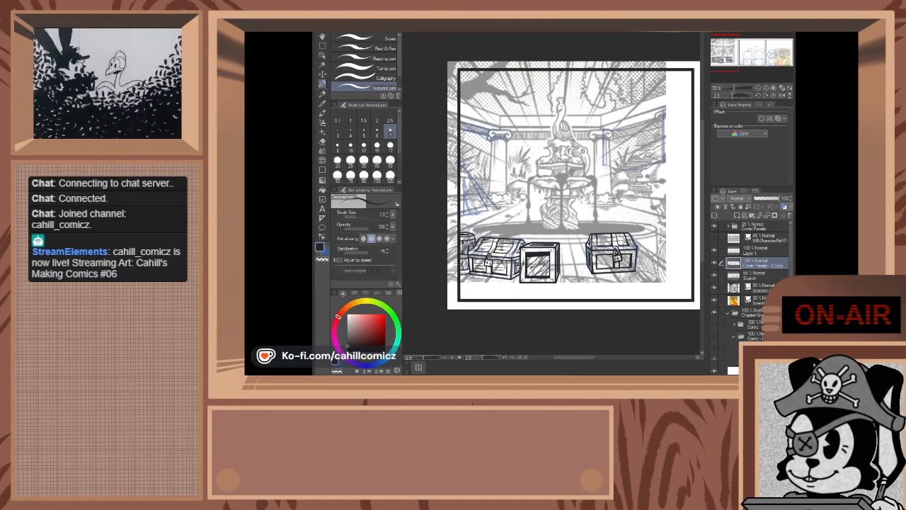
pyautogui.scroll(3, 679, 267)
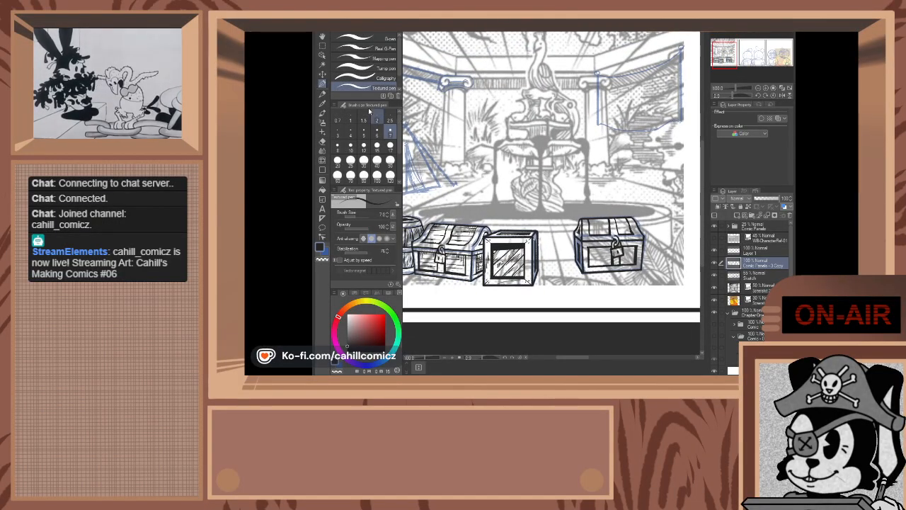
pyautogui.click(323, 65)
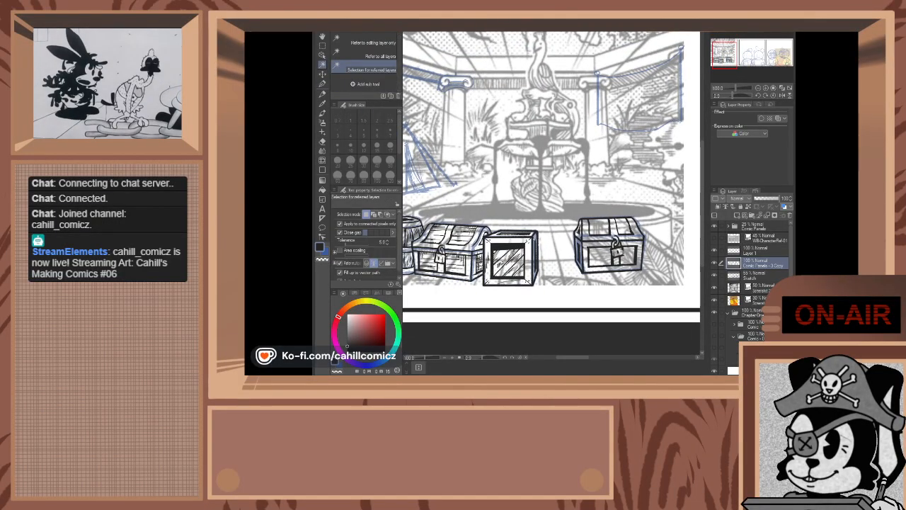
pyautogui.keyDown('shift'); pyautogui.click(754, 255); pyautogui.keyUp('shift')
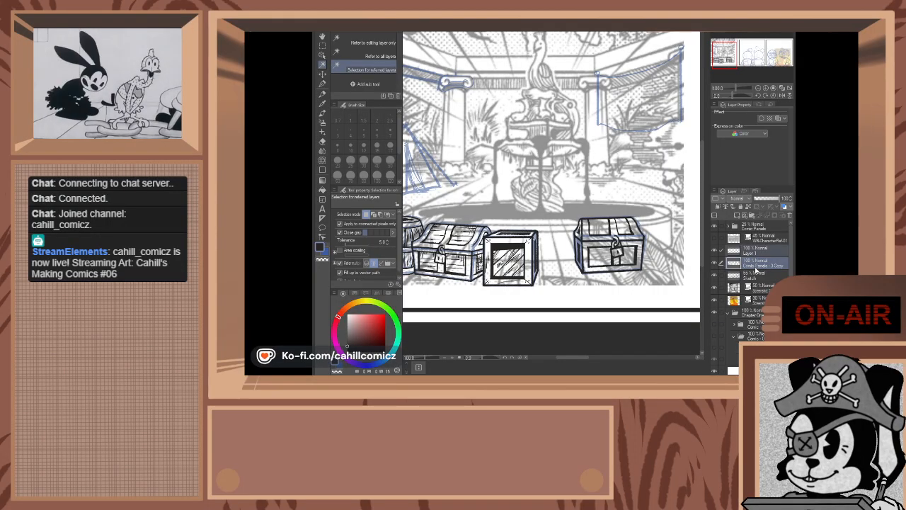
pyautogui.scroll(5, 628, 249)
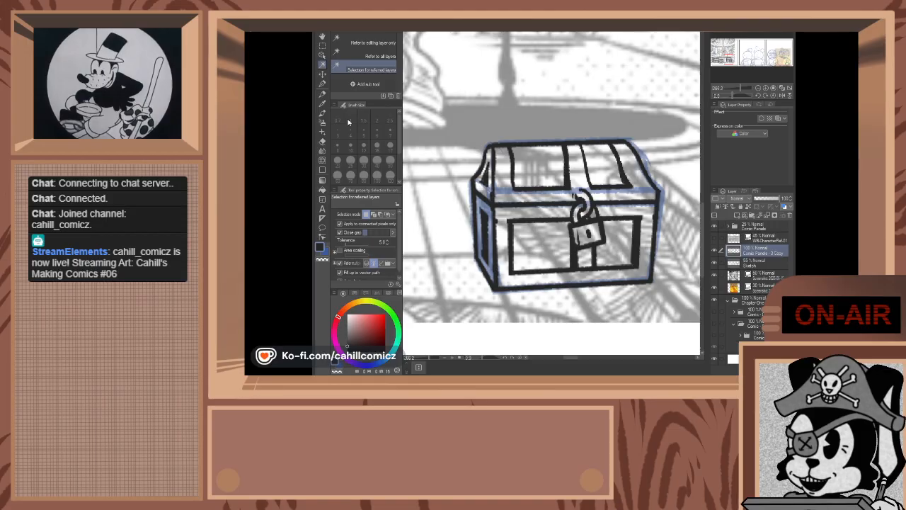
# - Thicken the bottom edges of the chest's two front recesses with straight textured pen lines on either side of the strap
pyautogui.click(324, 85)
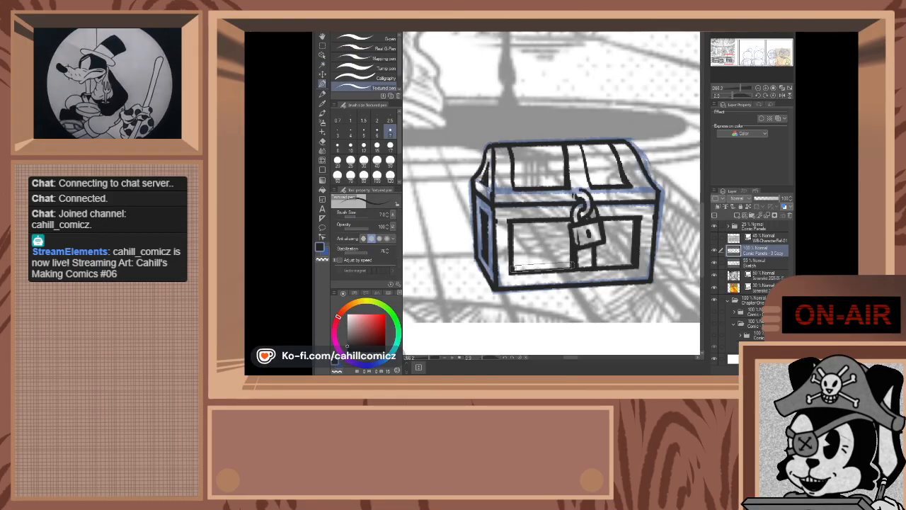
pyautogui.keyDown('shift'); pyautogui.click(573, 266); pyautogui.keyUp('shift')
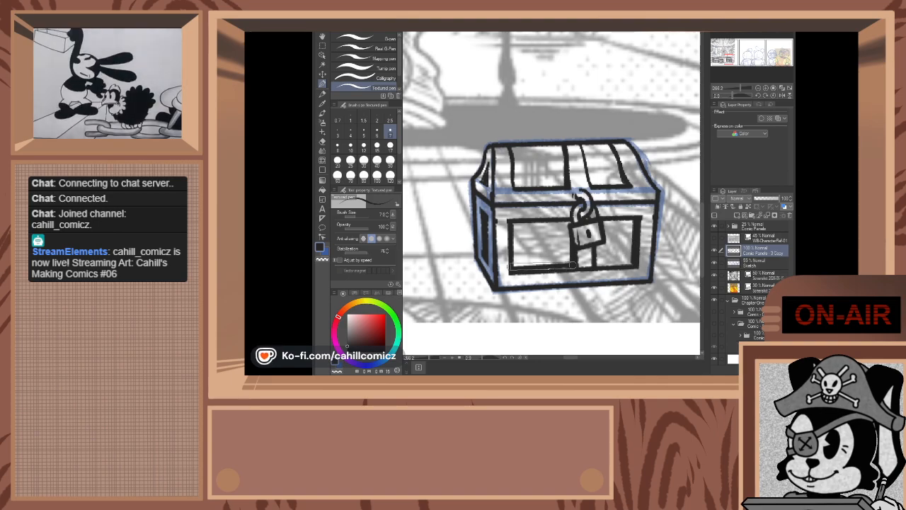
pyautogui.keyDown('shift'); pyautogui.click(508, 268); pyautogui.keyUp('shift')
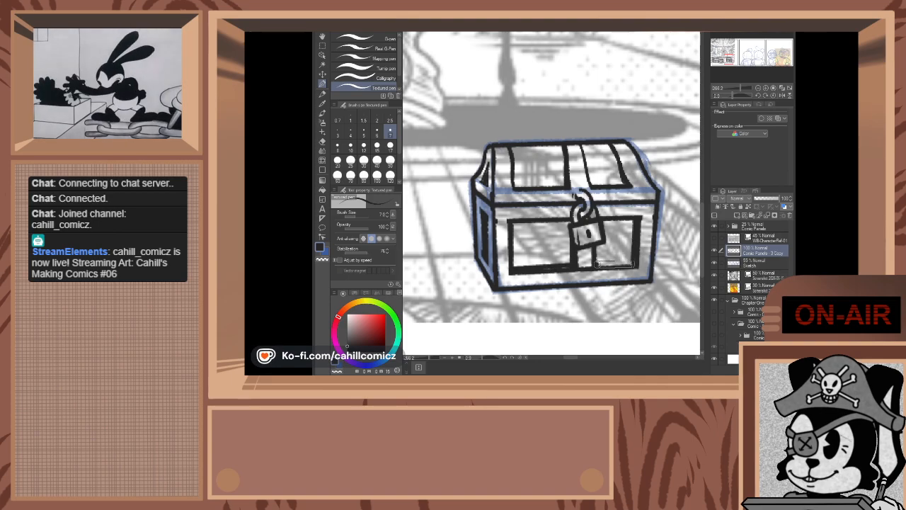
pyautogui.keyDown('shift'); pyautogui.click(634, 263); pyautogui.keyUp('shift')
pyautogui.scroll(1, 602, 283)
pyautogui.scroll(3, 602, 283)
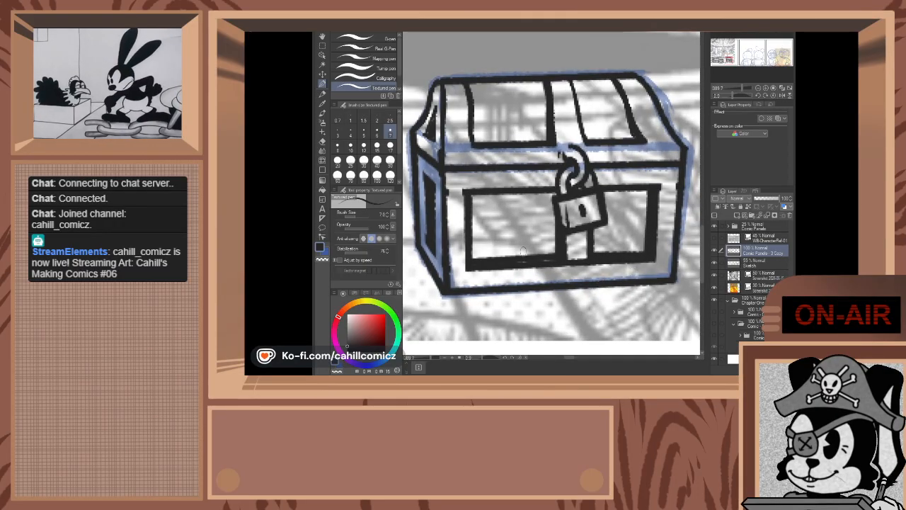
pyautogui.moveTo(471, 244); pyautogui.dragTo(547, 247)
pyautogui.hotkey('ctrl', 'z')
pyautogui.hotkey('ctrl', 'z')
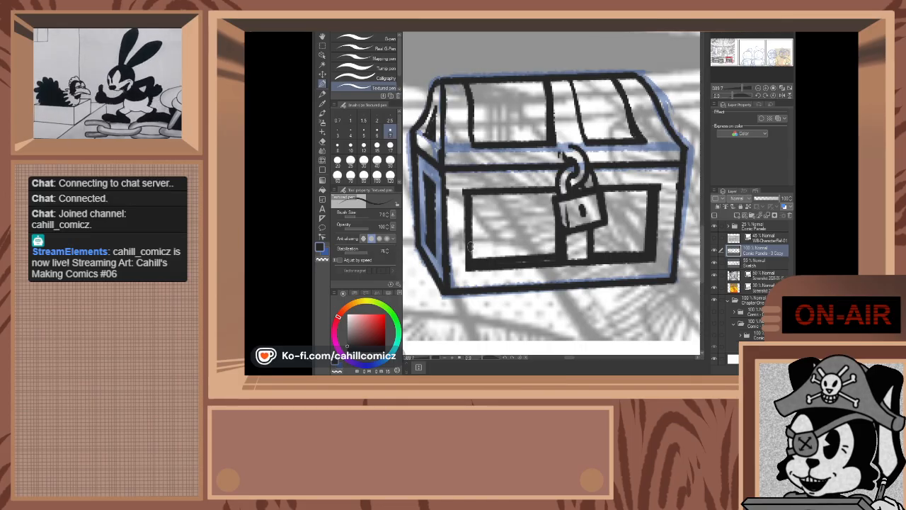
pyautogui.moveTo(473, 246); pyautogui.dragTo(528, 246)
pyautogui.hotkey('ctrl', 'z')
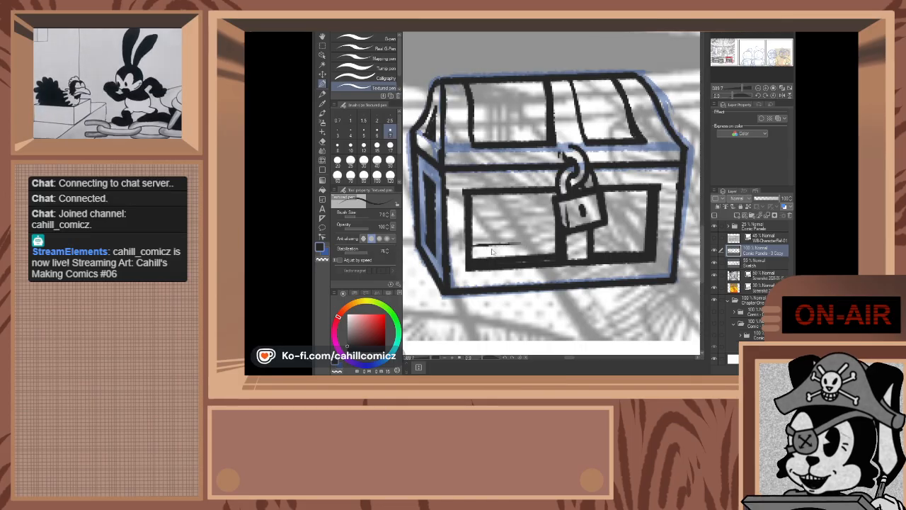
# - Draw three rows of broken horizontal plank lines across the front recesses on both sides of the strap
pyautogui.moveTo(473, 247); pyautogui.dragTo(530, 244)
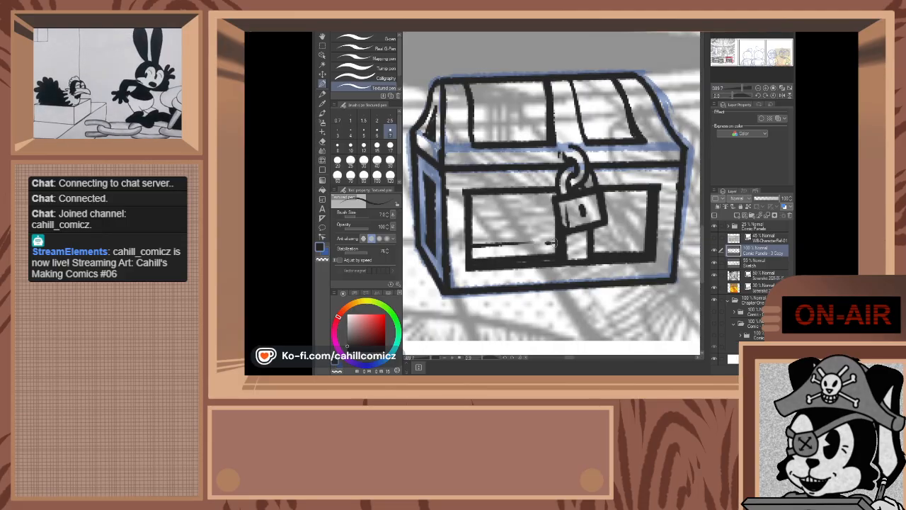
pyautogui.moveTo(540, 245); pyautogui.dragTo(645, 241)
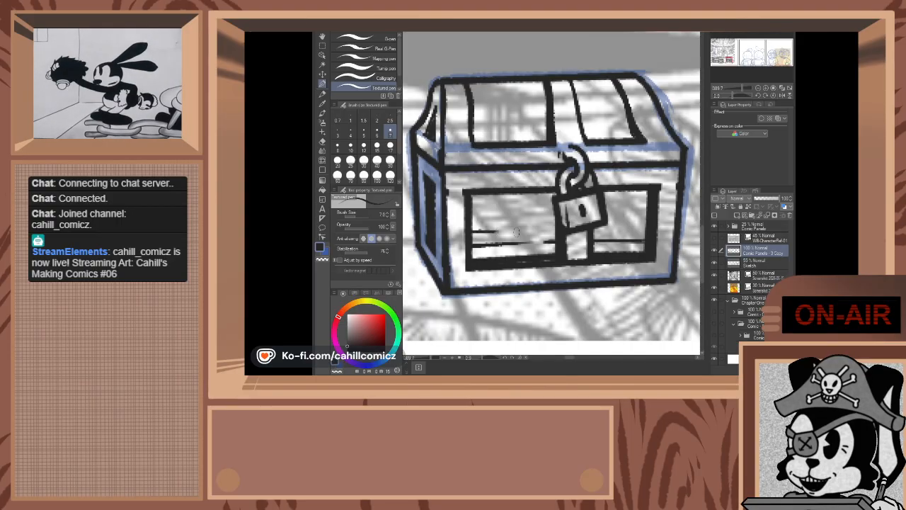
pyautogui.moveTo(509, 232); pyautogui.dragTo(556, 230)
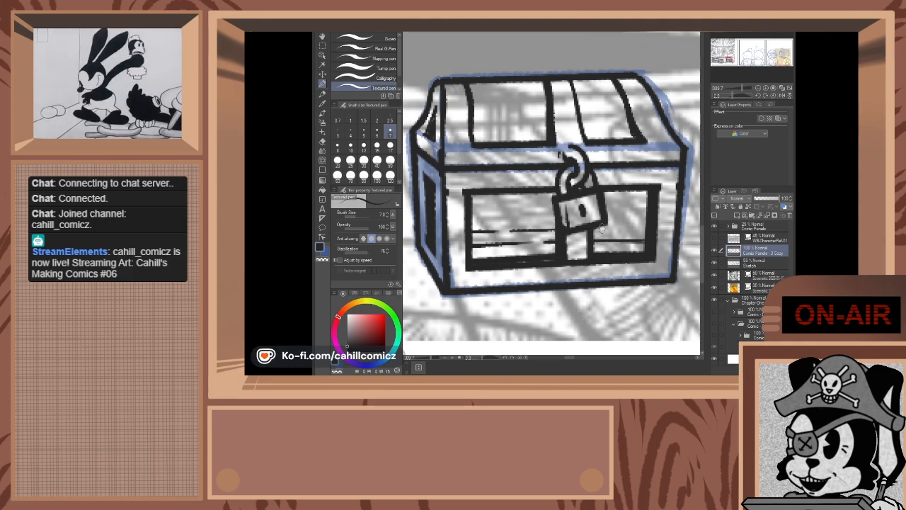
pyautogui.moveTo(601, 228); pyautogui.dragTo(642, 227)
pyautogui.hotkey('ctrl', 'z')
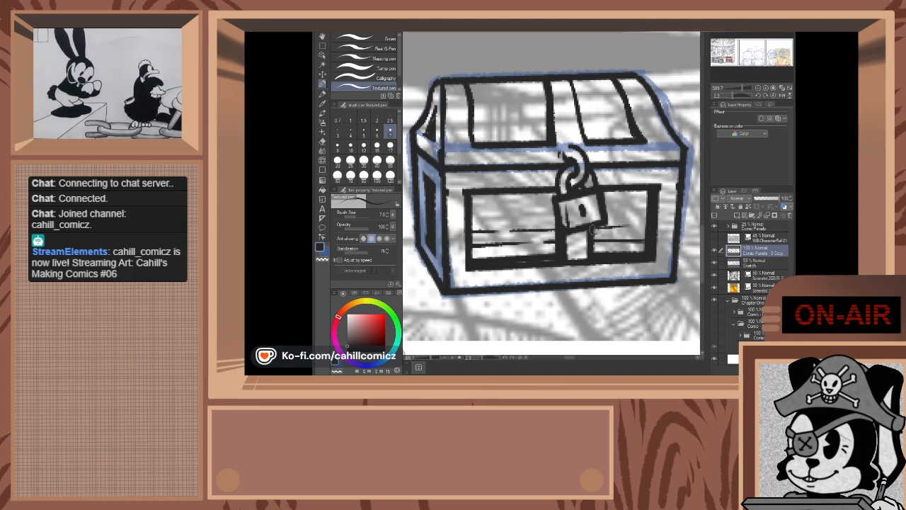
pyautogui.moveTo(595, 228); pyautogui.dragTo(641, 228)
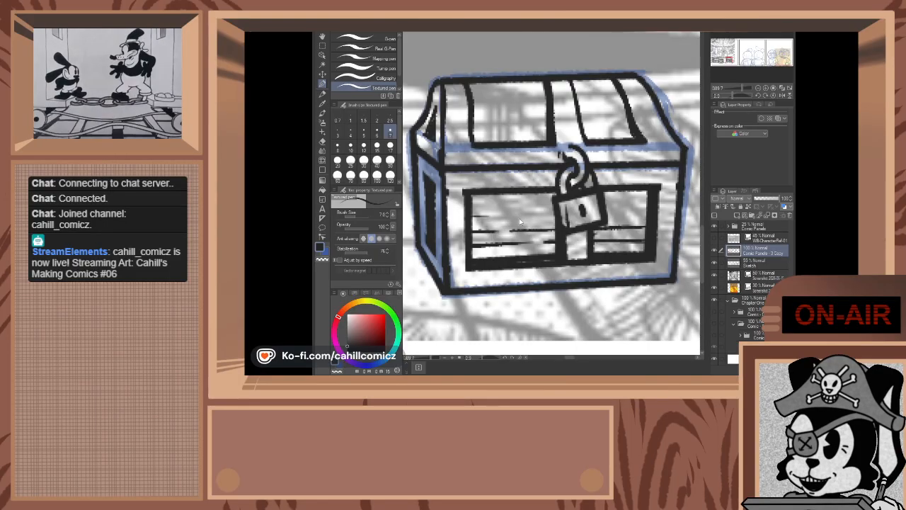
pyautogui.moveTo(516, 214); pyautogui.dragTo(653, 209)
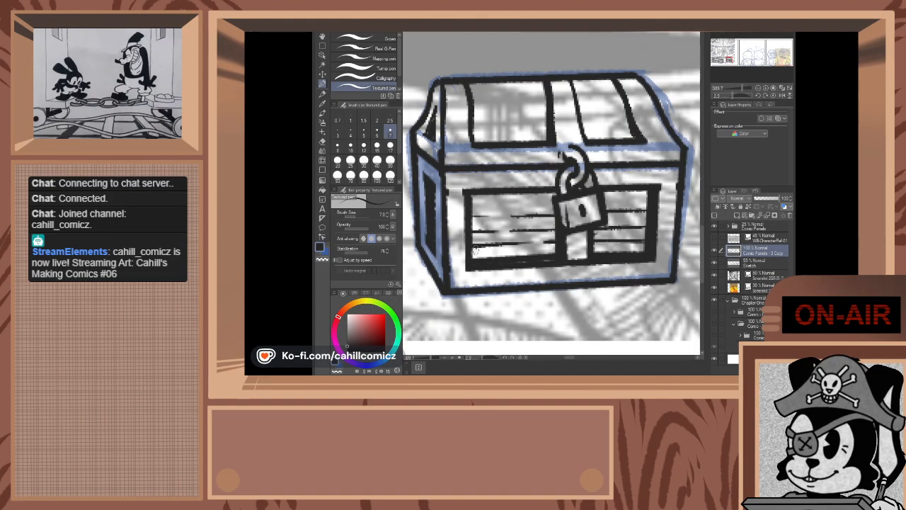
# - Hatch the left front recess with short vertical strokes down its left edge and along its top edge
pyautogui.moveTo(476, 249); pyautogui.dragTo(480, 193)
pyautogui.hotkey('ctrl', 'z')
pyautogui.moveTo(475, 249); pyautogui.dragTo(483, 188)
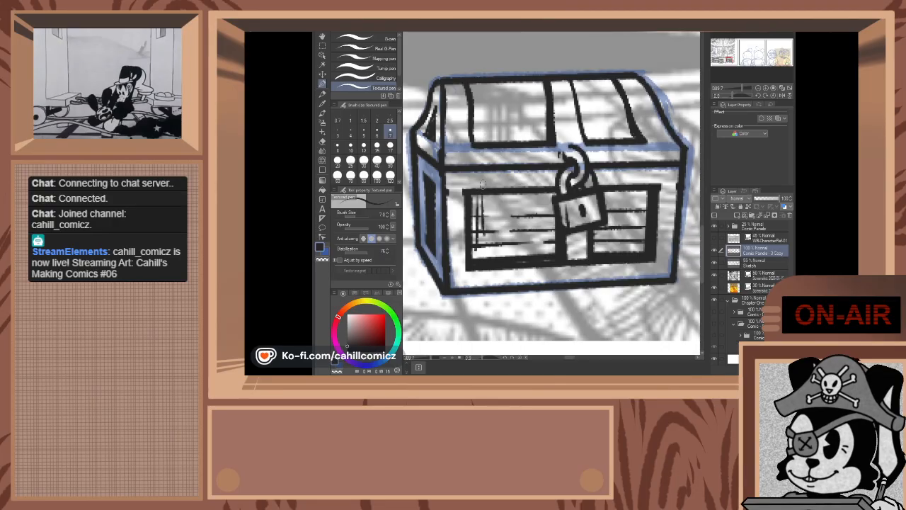
pyautogui.moveTo(487, 227)
pyautogui.mouseDown()
pyautogui.moveTo(488, 192)
pyautogui.moveTo(494, 205)
pyautogui.mouseUp()
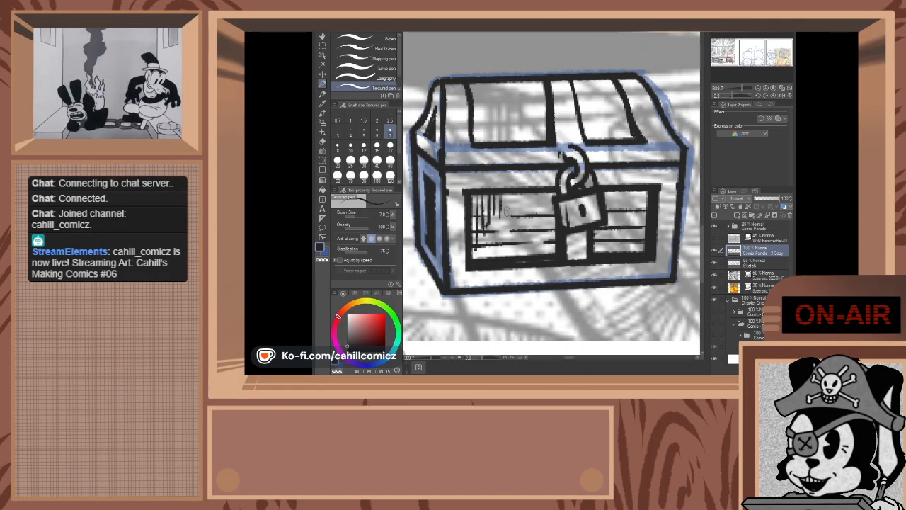
pyautogui.moveTo(513, 206); pyautogui.dragTo(524, 188)
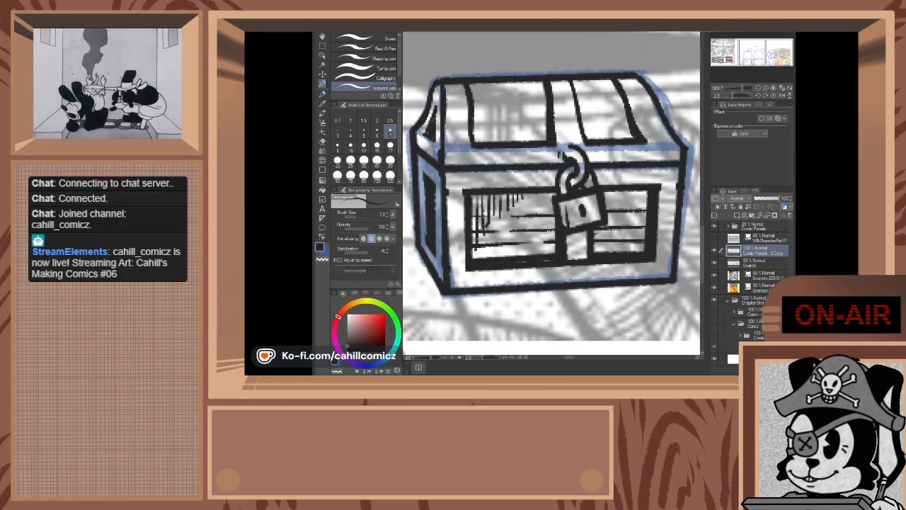
pyautogui.moveTo(552, 230); pyautogui.dragTo(550, 197)
pyautogui.hotkey('ctrl', 'z')
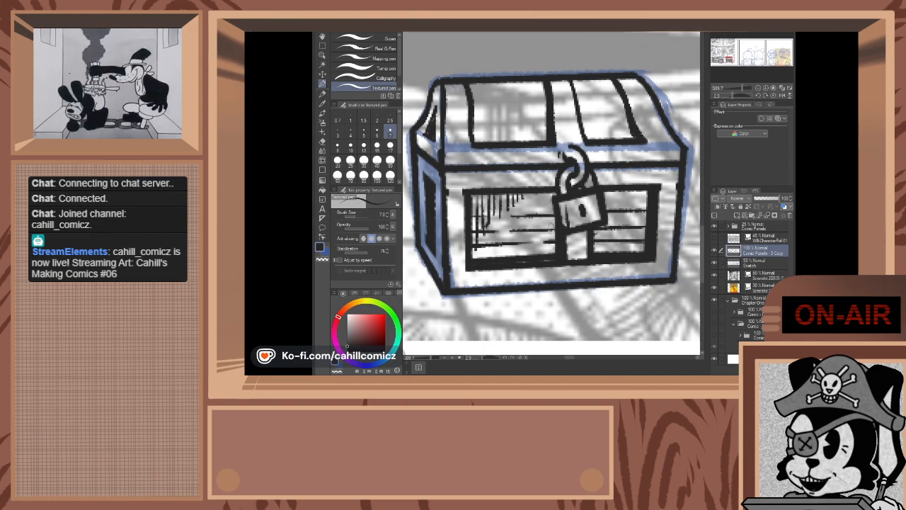
pyautogui.moveTo(552, 230); pyautogui.dragTo(551, 197)
pyautogui.hotkey('ctrl', 'z')
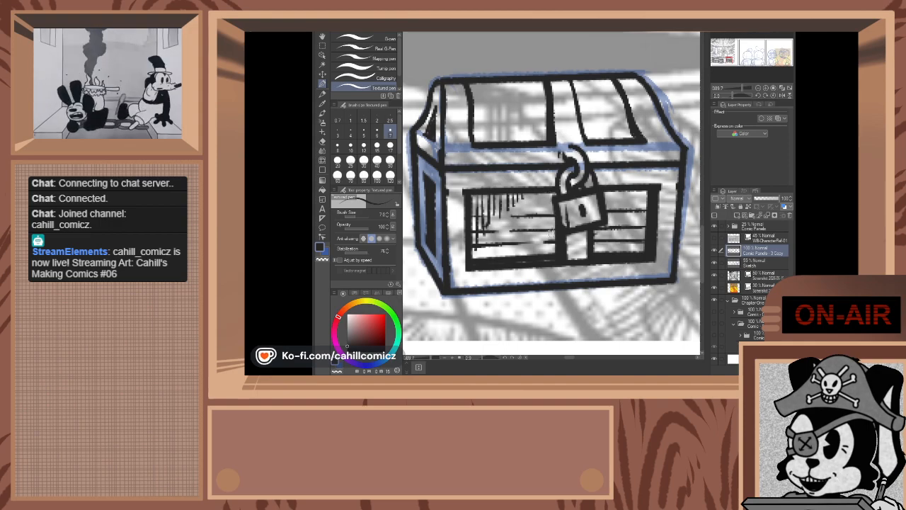
# - Add vertical hatching beside the padlock in the left recess and along the right recess's edges, plus a short stroke on the strap's left edge
pyautogui.moveTo(553, 232); pyautogui.dragTo(553, 211)
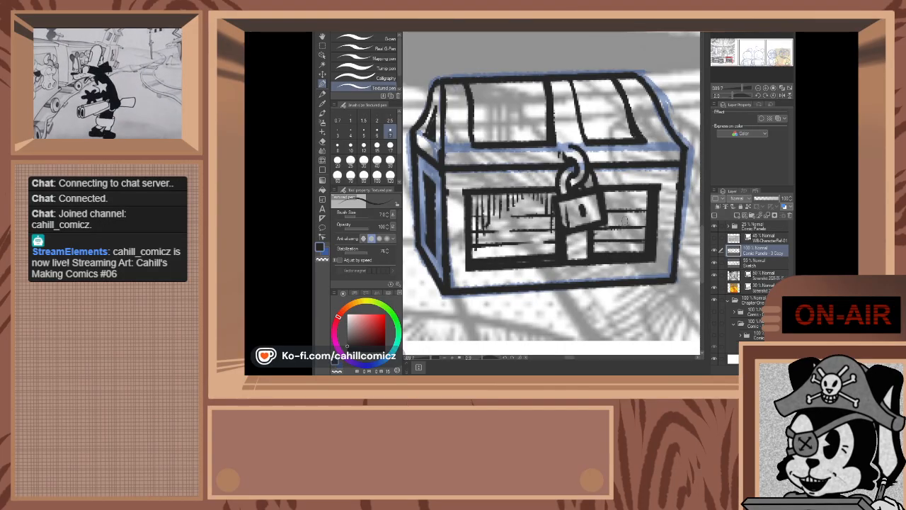
pyautogui.moveTo(642, 236); pyautogui.dragTo(642, 211)
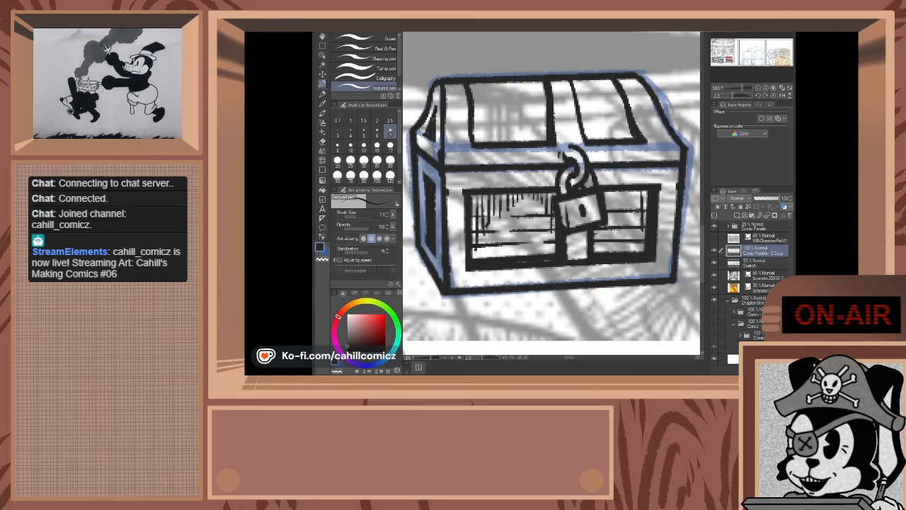
pyautogui.moveTo(639, 191)
pyautogui.mouseDown()
pyautogui.moveTo(617, 201)
pyautogui.moveTo(604, 212)
pyautogui.mouseUp()
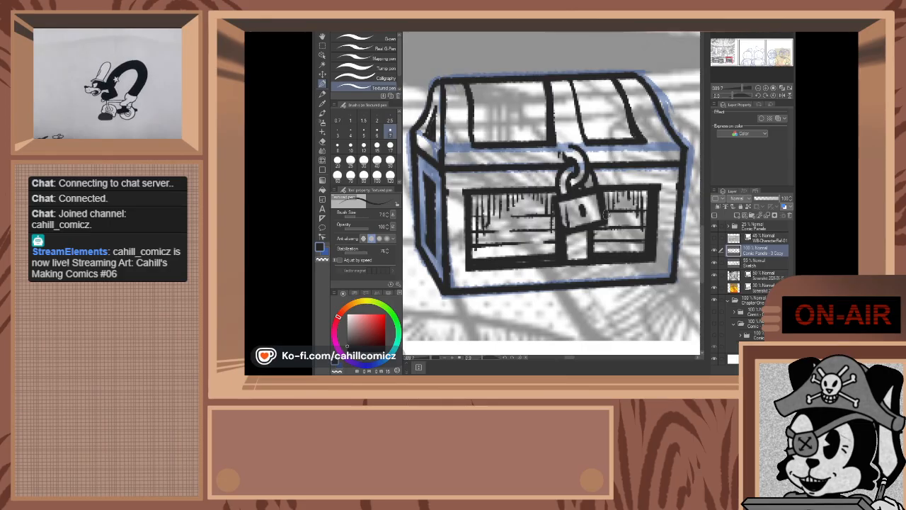
pyautogui.moveTo(560, 244); pyautogui.dragTo(560, 254)
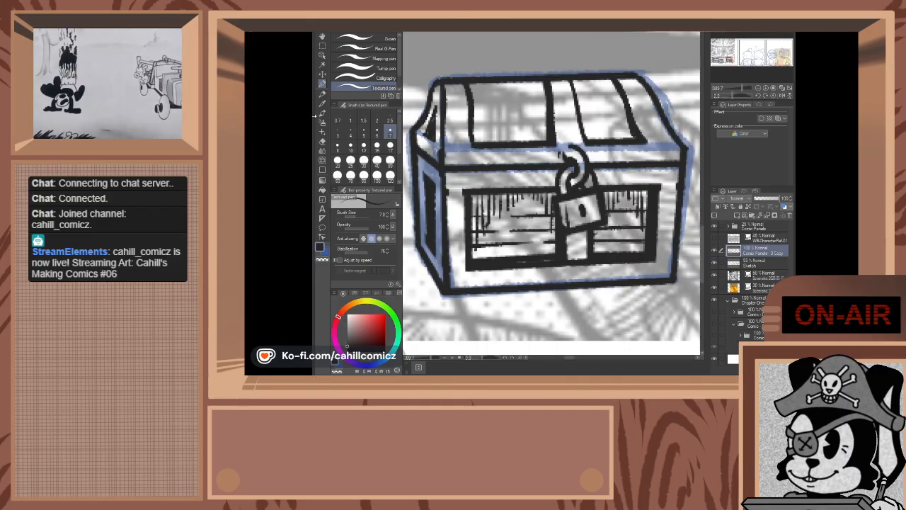
# - Select the two panels on the chest lid with Selection for referred layers and expand the selection into their outlines
pyautogui.click(322, 65)
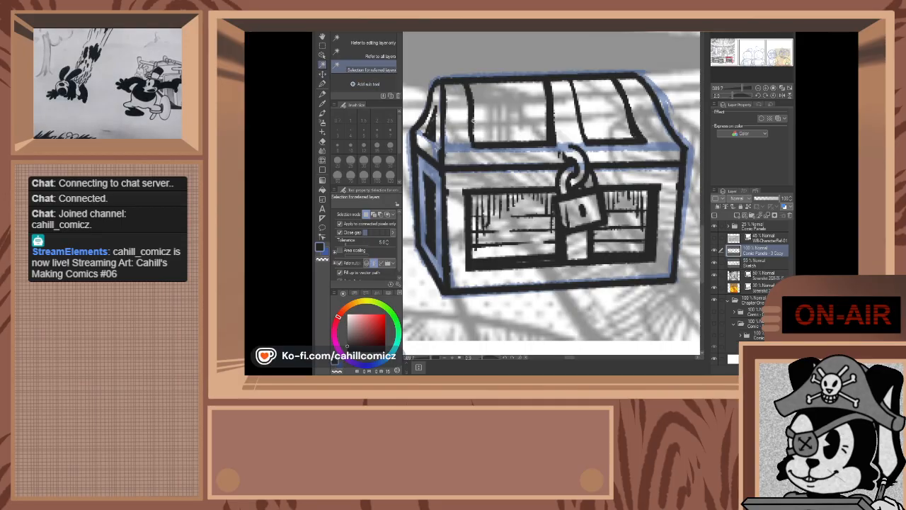
pyautogui.click(473, 120)
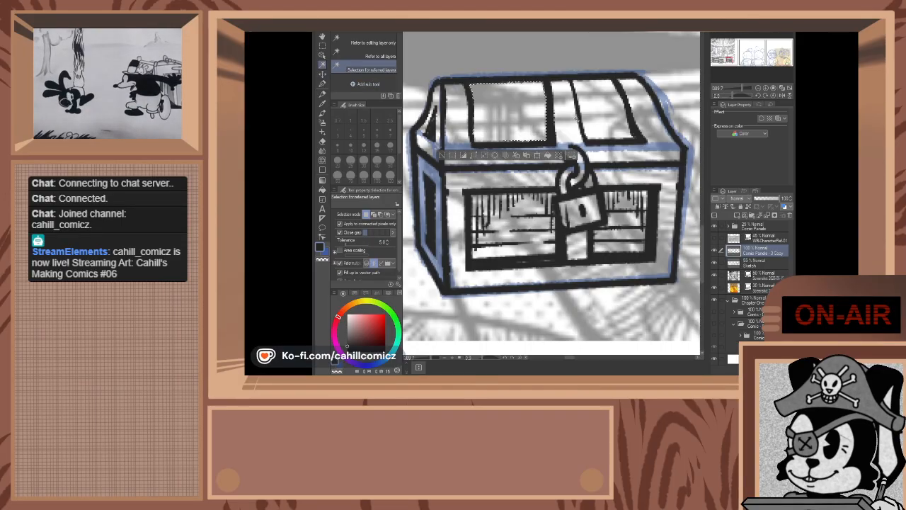
pyautogui.keyDown('shift'); pyautogui.click(589, 113); pyautogui.keyUp('shift')
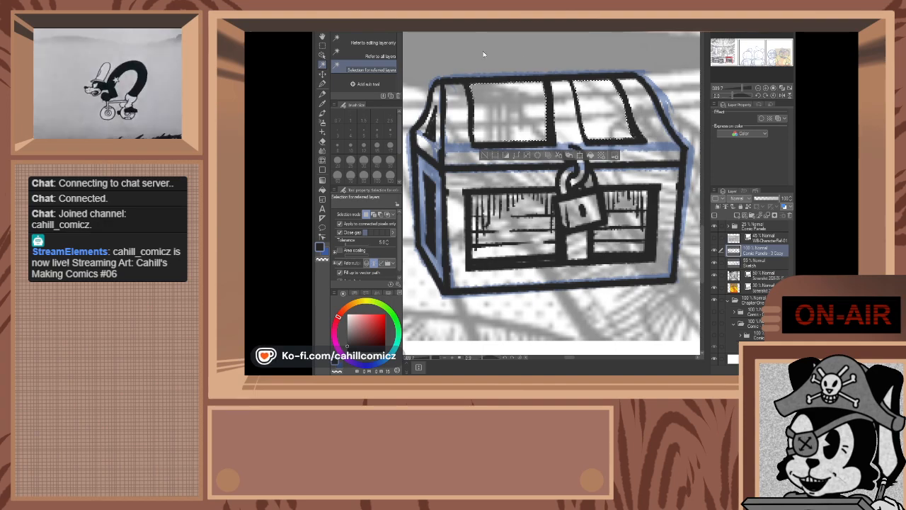
pyautogui.click(595, 179)
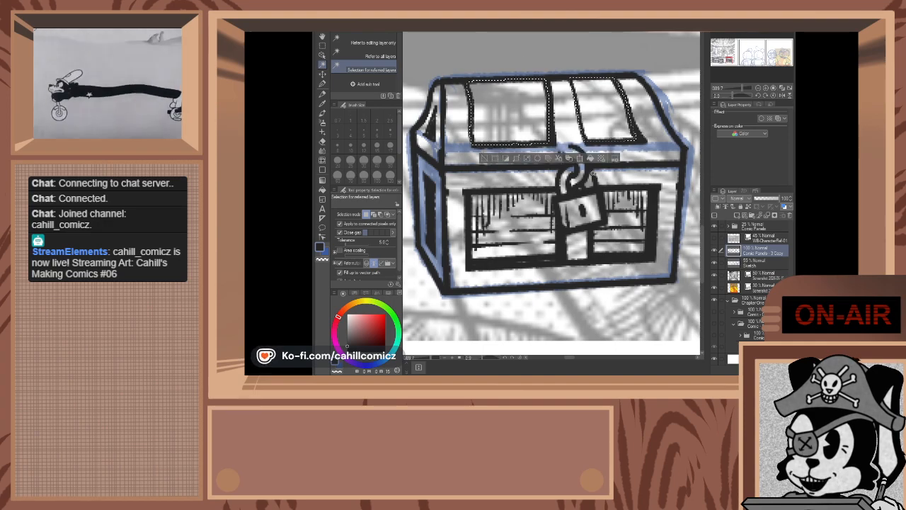
# - Draw rows of broken horizontal plank lines across both selected lid panels with the Textured pen
pyautogui.click(322, 83)
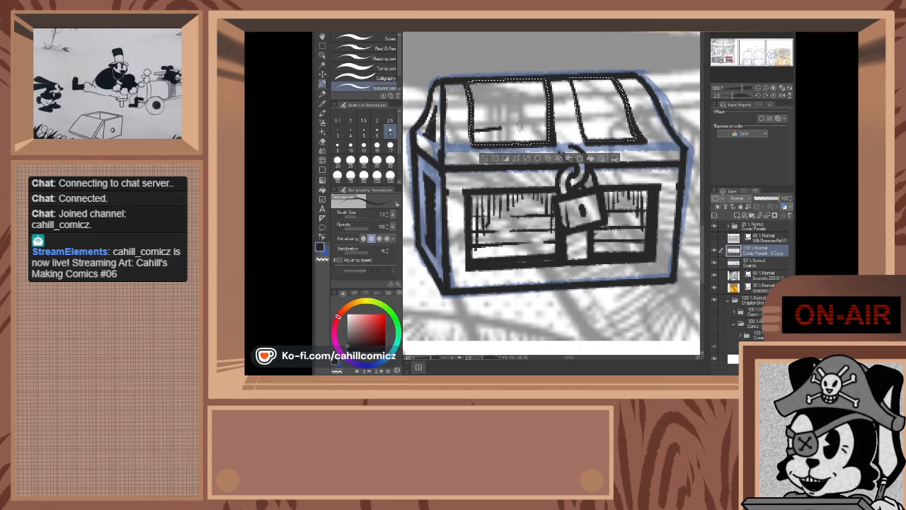
pyautogui.moveTo(519, 126); pyautogui.dragTo(559, 129)
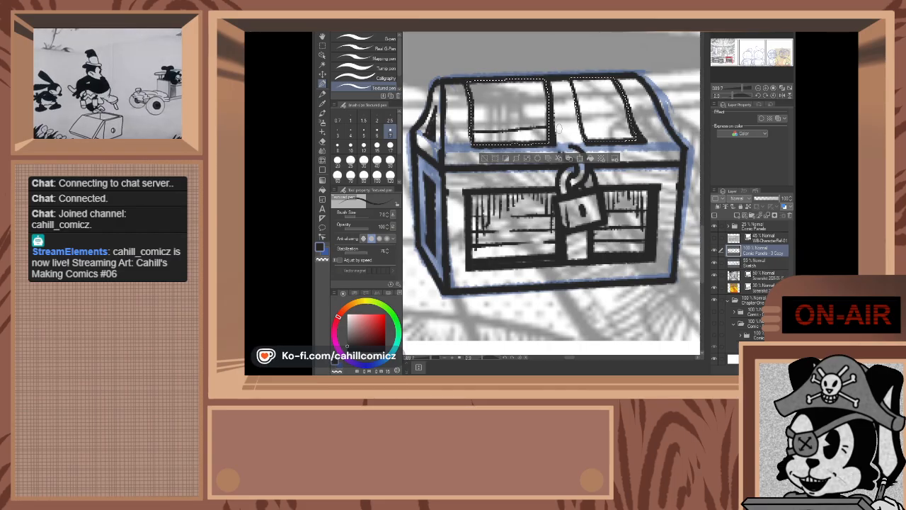
pyautogui.moveTo(469, 132); pyautogui.dragTo(515, 131)
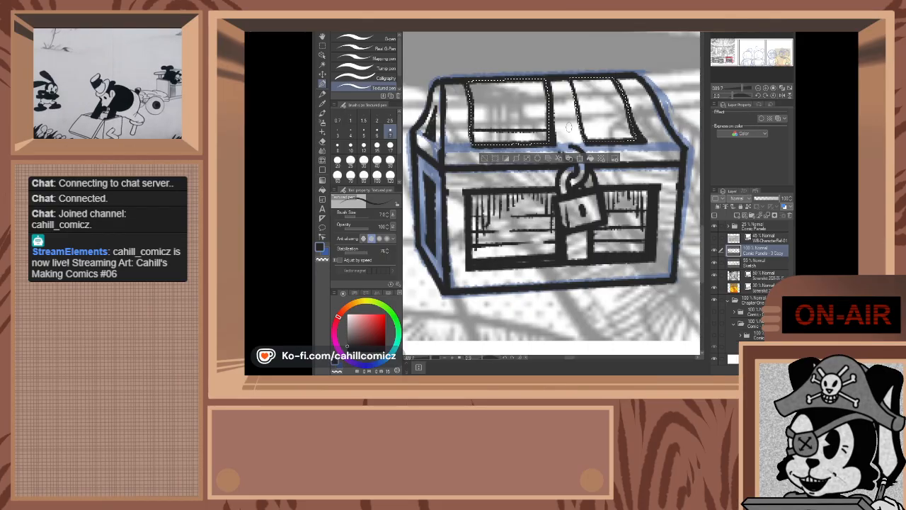
pyautogui.moveTo(580, 129); pyautogui.dragTo(621, 126)
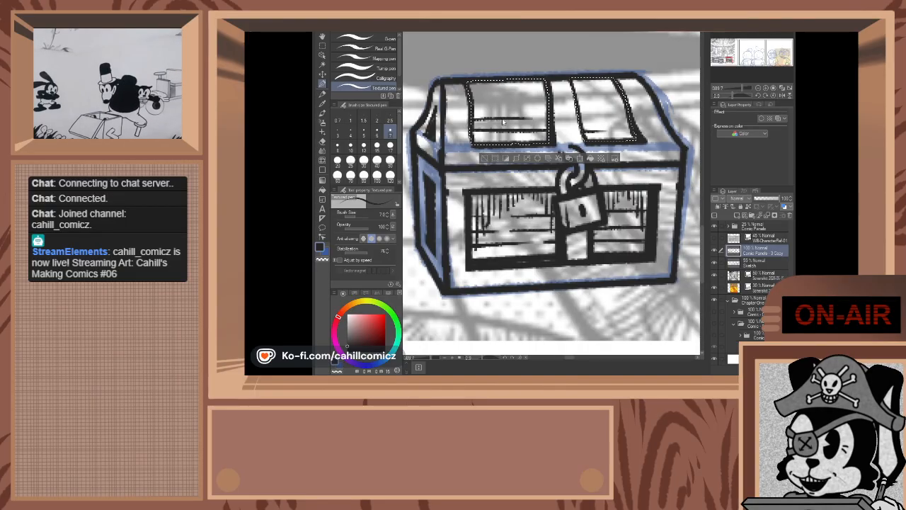
pyautogui.moveTo(507, 116); pyautogui.dragTo(515, 120)
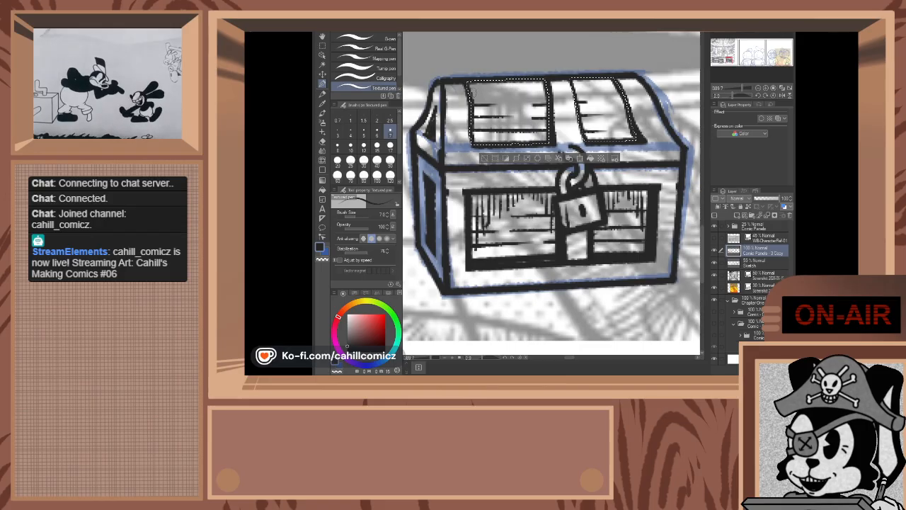
pyautogui.moveTo(473, 92); pyautogui.dragTo(518, 92)
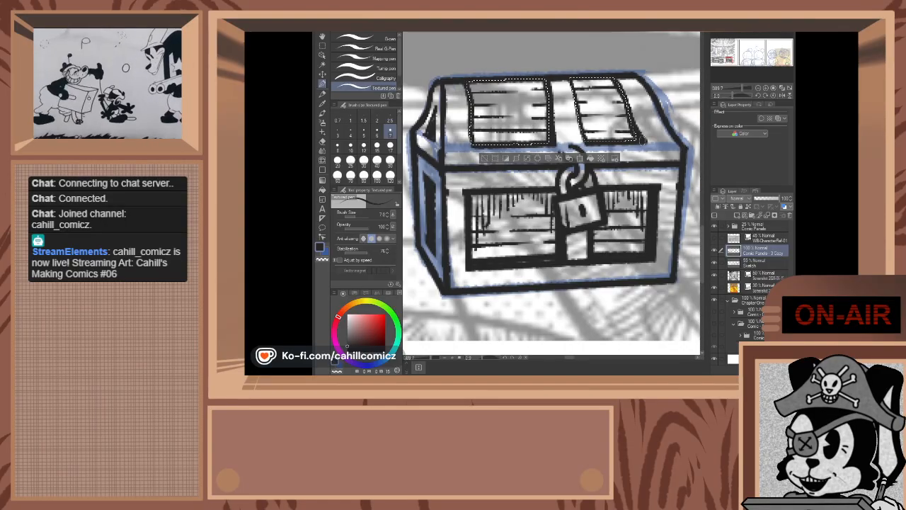
# - Hatch the two lid panels with short vertical strokes along their lower and side edges, and clear the selection
pyautogui.scroll(2, 482, 102)
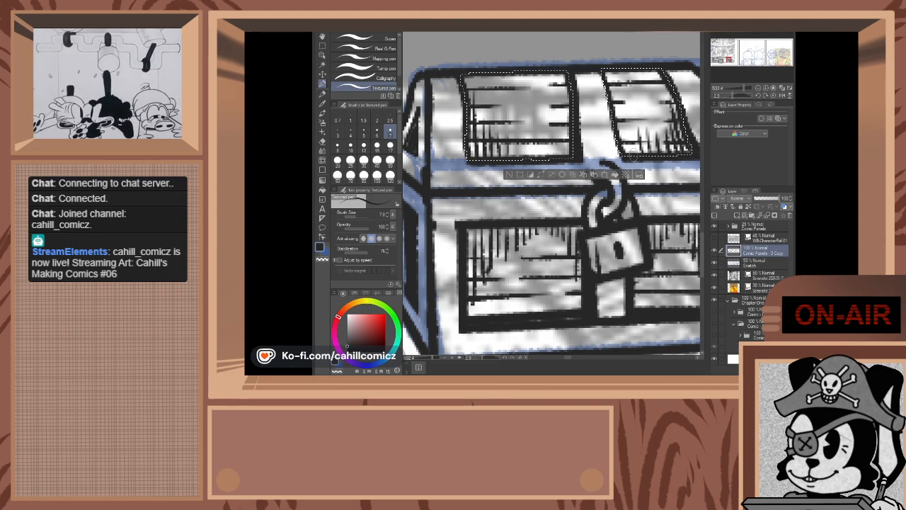
pyautogui.moveTo(623, 103); pyautogui.dragTo(626, 123)
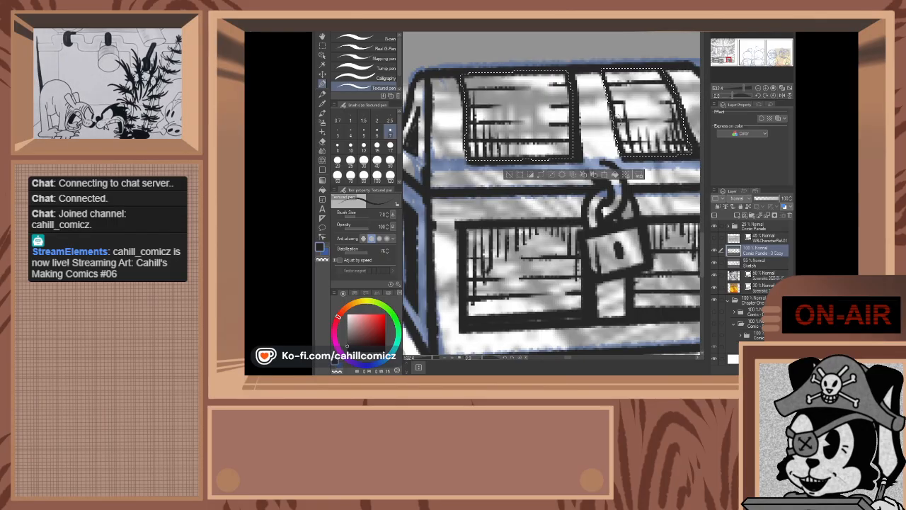
pyautogui.scroll(-5, 572, 140)
pyautogui.scroll(-3, 539, 142)
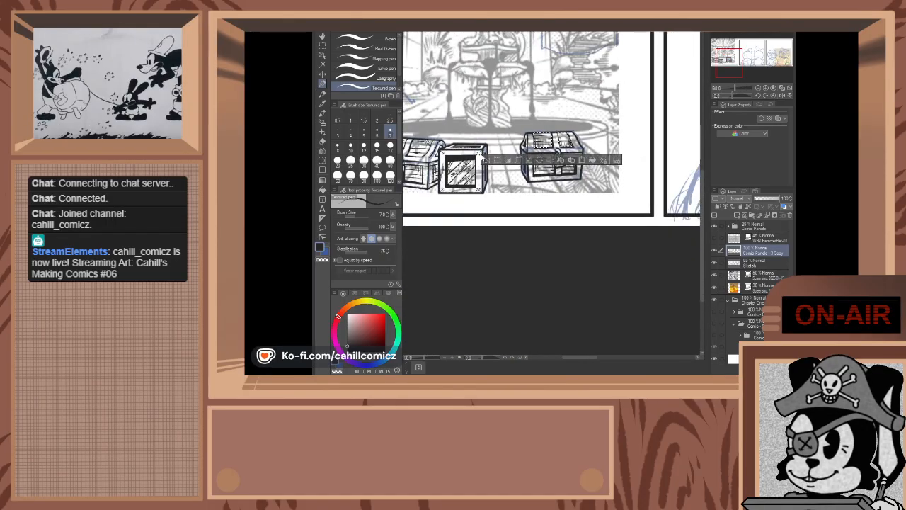
pyautogui.scroll(-2, 510, 157)
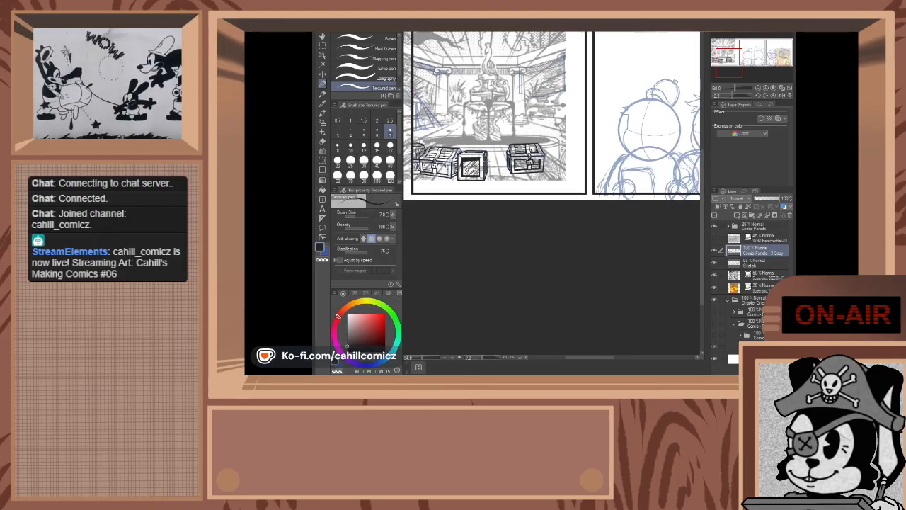
# - Draw a wide, flat ellipse for the fountain pool's inner rim on a new layer, using the Ellipse tool at brush size 4
pyautogui.scroll(-3, 510, 142)
pyautogui.scroll(2, 462, 154)
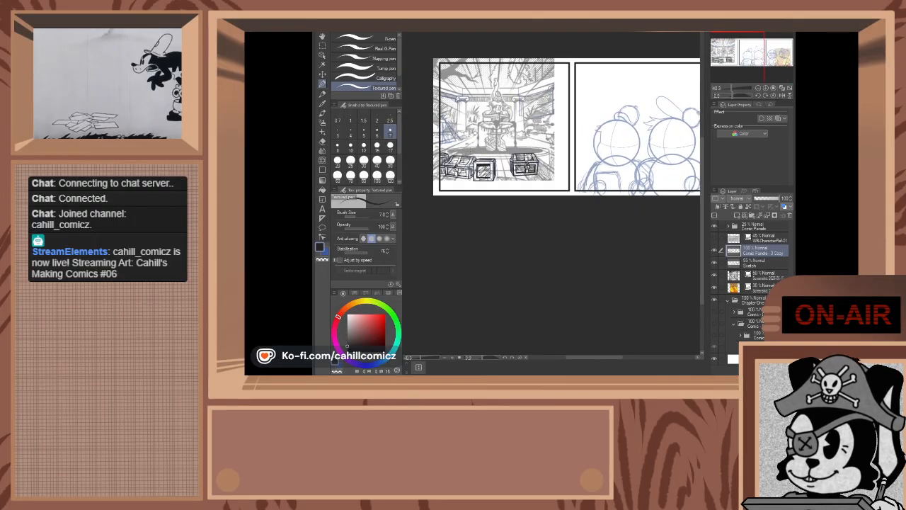
pyautogui.scroll(3, 484, 127)
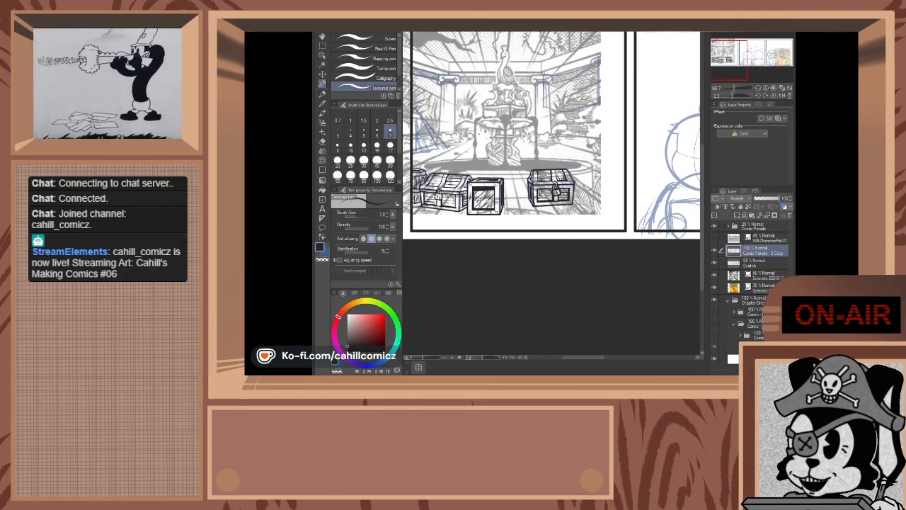
pyautogui.click(323, 170)
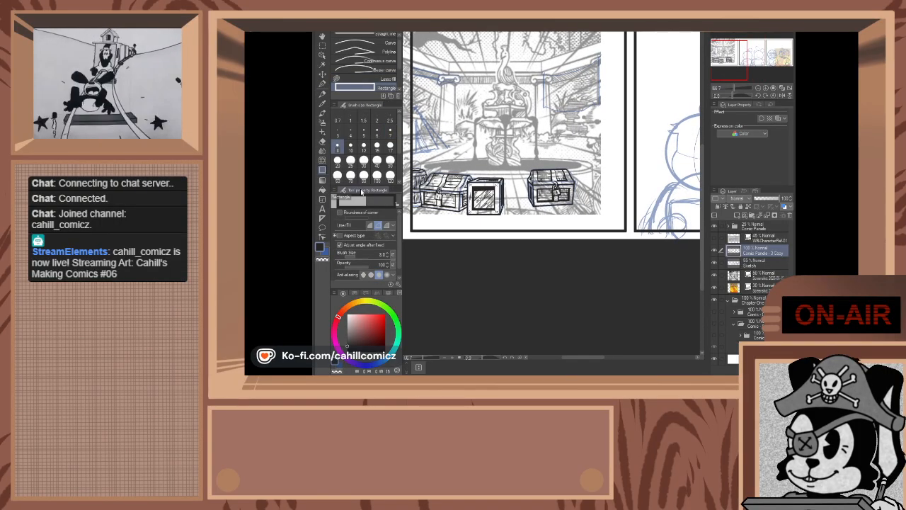
pyautogui.scroll(-1, 361, 70)
pyautogui.click(354, 78)
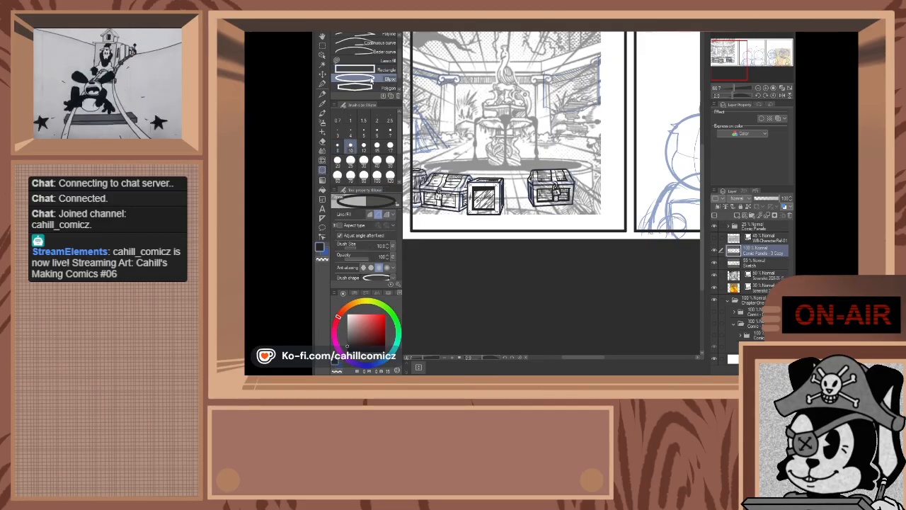
pyautogui.click(351, 132)
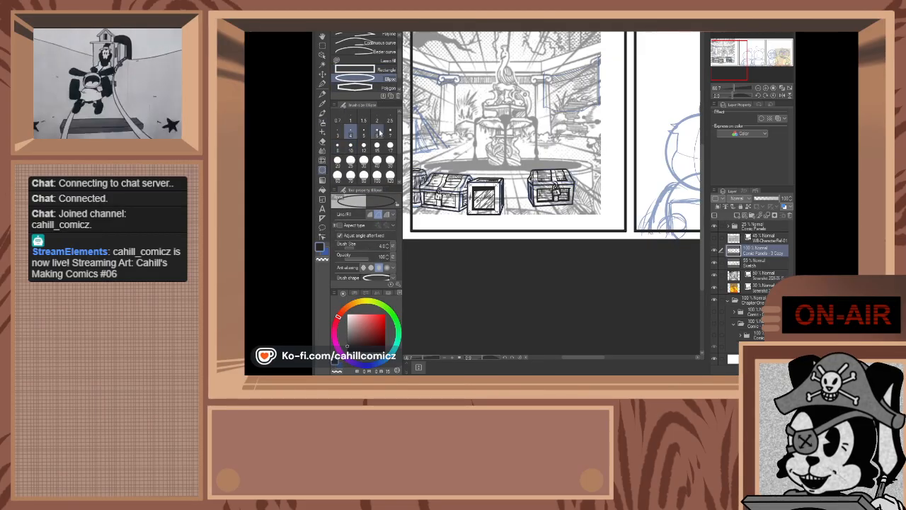
pyautogui.scroll(3, 426, 163)
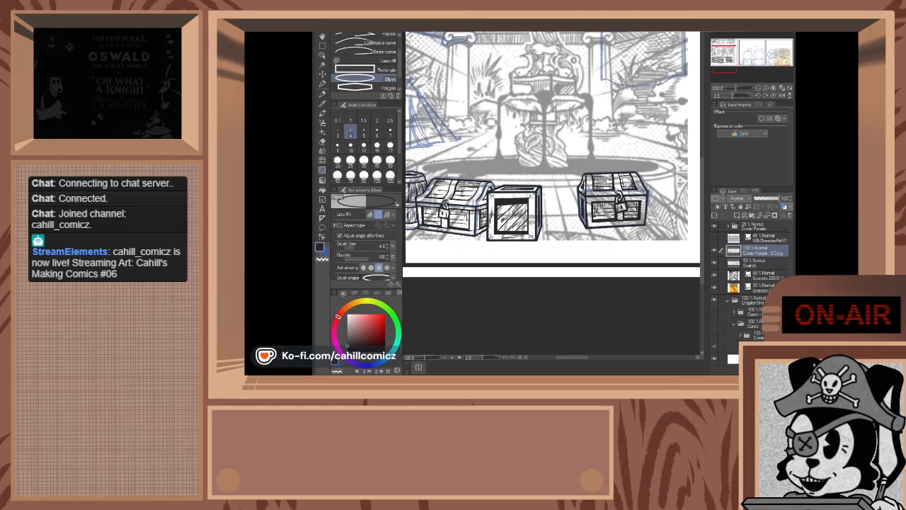
pyautogui.moveTo(423, 161); pyautogui.dragTo(663, 175)
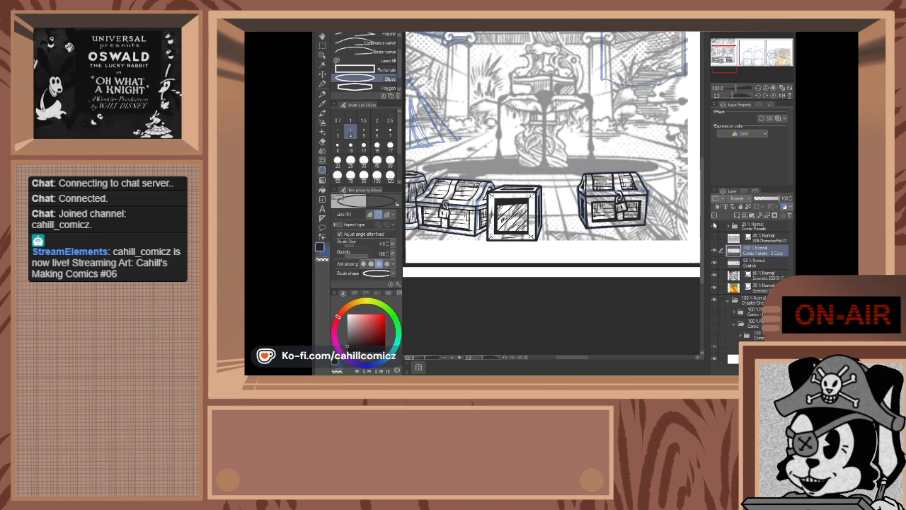
pyautogui.click(737, 217)
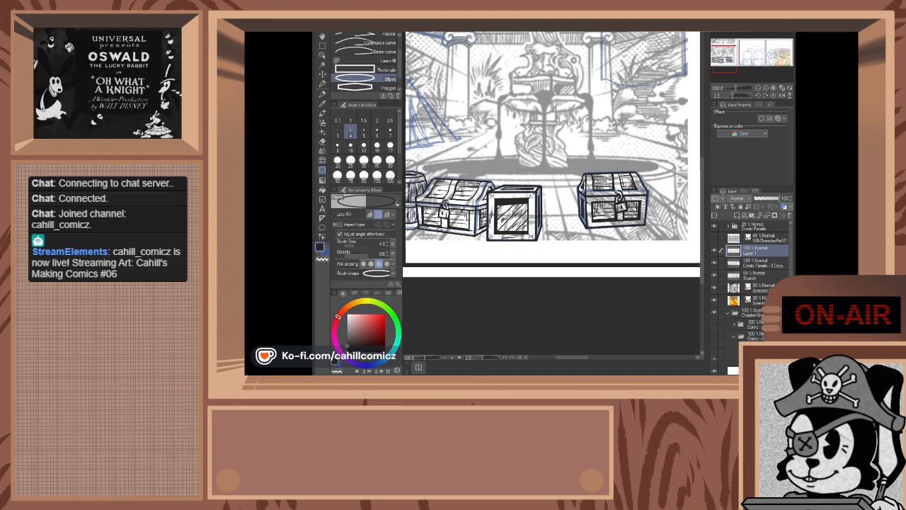
pyautogui.moveTo(425, 152); pyautogui.dragTo(657, 169)
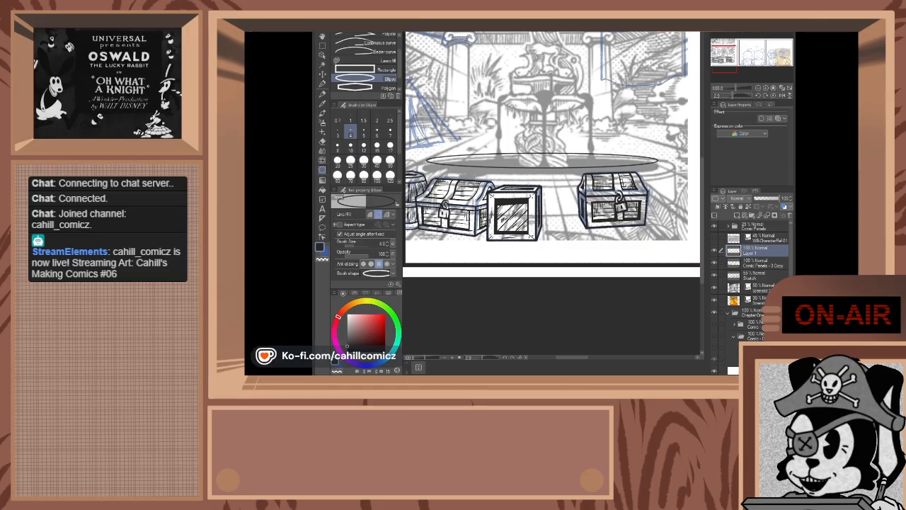
# - Move the ellipse layer slightly down to line it up with the sketched fountain pool
pyautogui.click(323, 64)
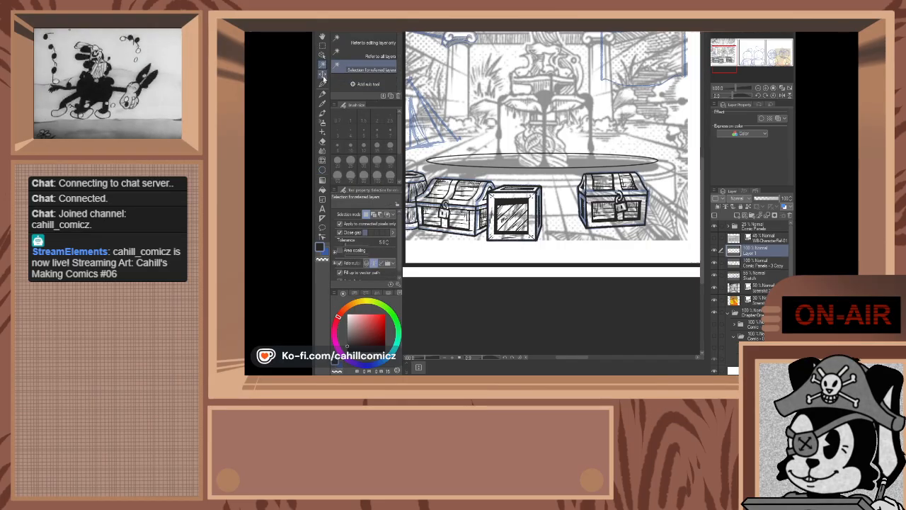
pyautogui.click(323, 74)
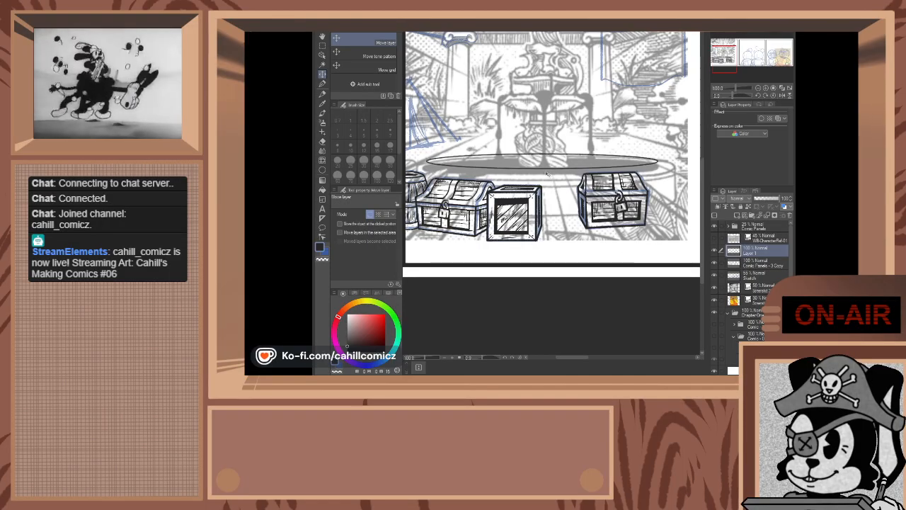
pyautogui.moveTo(546, 173); pyautogui.dragTo(549, 180)
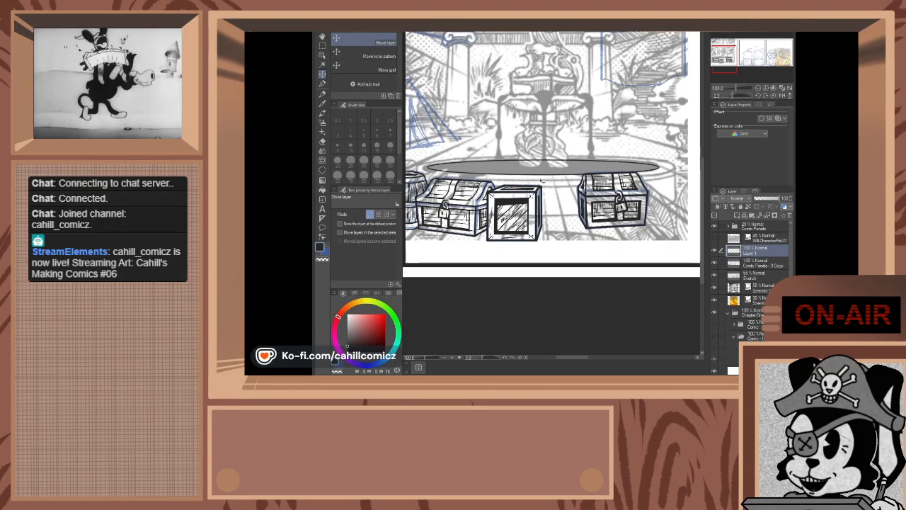
pyautogui.click(322, 142)
pyautogui.scroll(3, 624, 185)
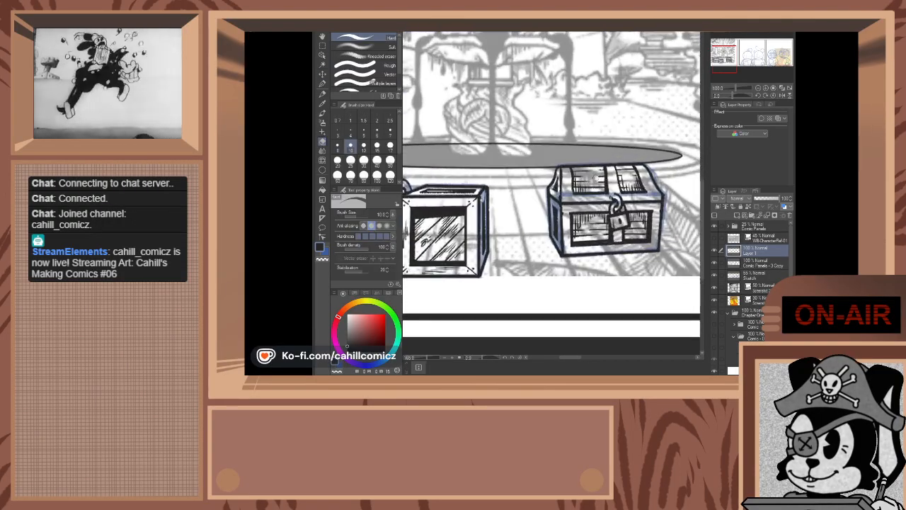
pyautogui.scroll(2, 570, 198)
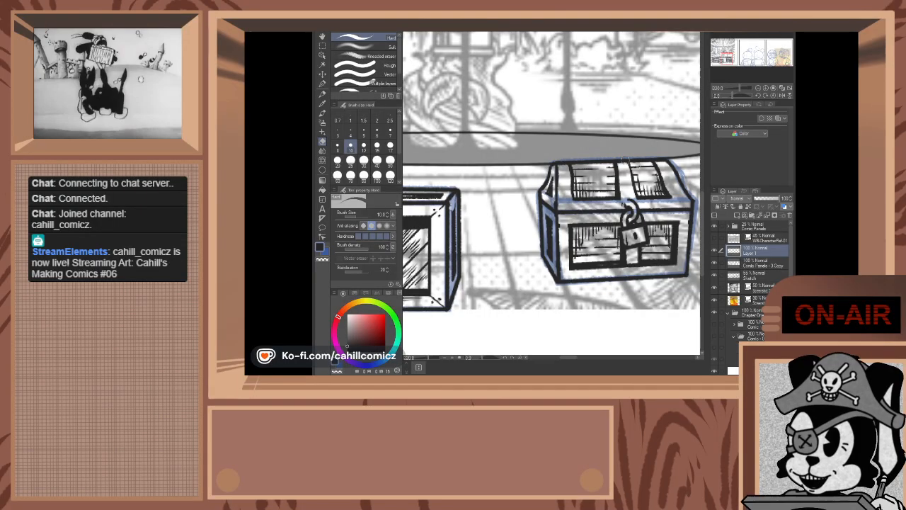
pyautogui.scroll(-5, 671, 193)
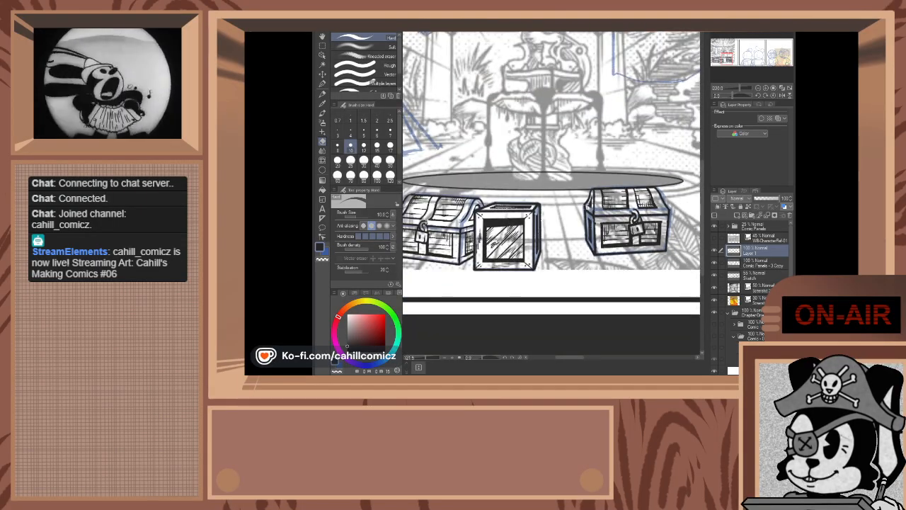
pyautogui.scroll(3, 671, 193)
pyautogui.scroll(-2, 572, 212)
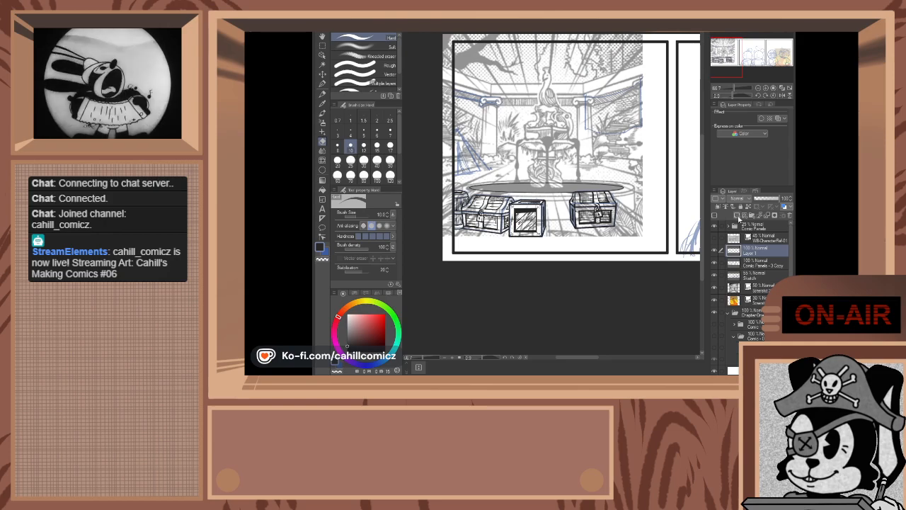
# - Add another new layer and set the Ellipse tool's brush size to 6
pyautogui.click(738, 217)
pyautogui.scroll(2, 648, 222)
pyautogui.scroll(-3, 542, 190)
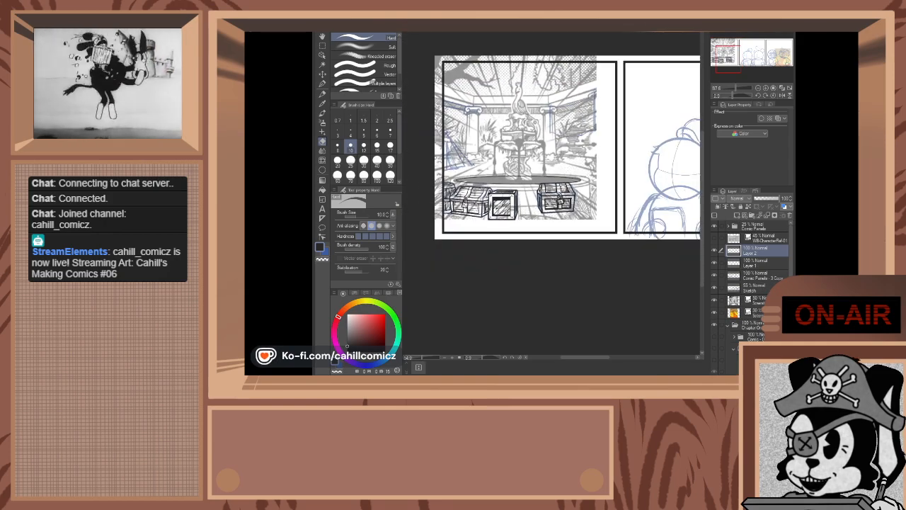
pyautogui.scroll(1, 478, 180)
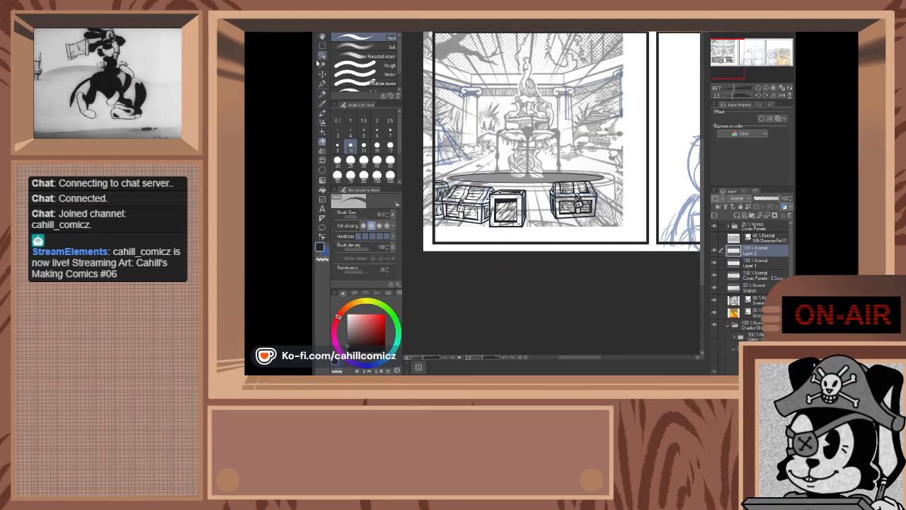
pyautogui.click(322, 161)
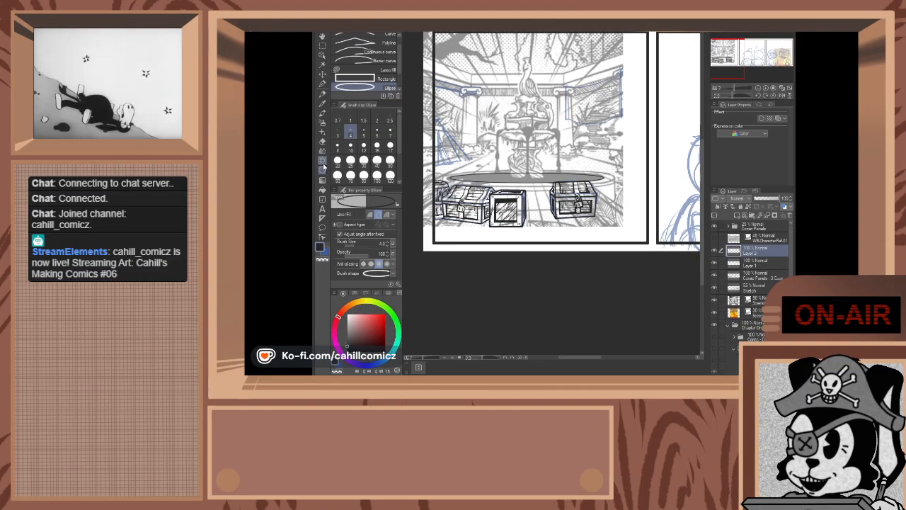
pyautogui.click(377, 135)
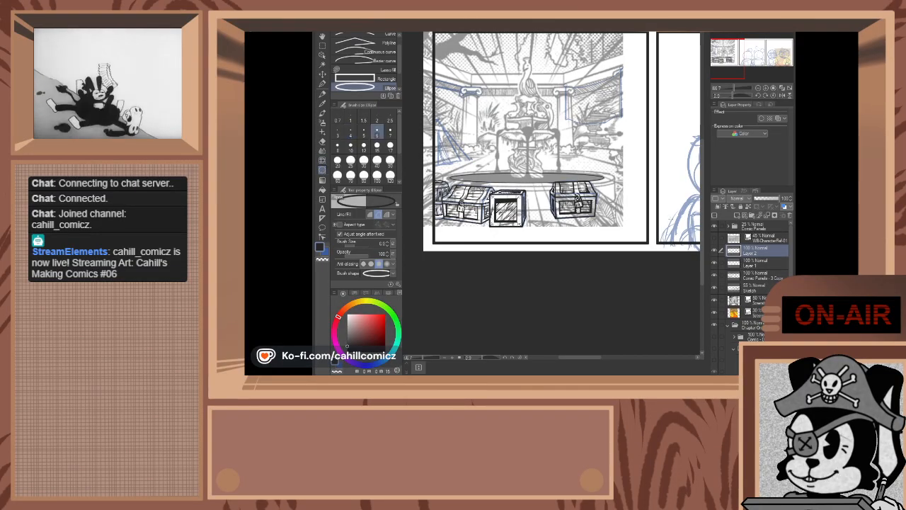
# - Draw a larger flat ellipse around the first one as the outer rim of the fountain pool
pyautogui.scroll(3, 632, 225)
pyautogui.scroll(-3, 632, 219)
pyautogui.scroll(3, 563, 201)
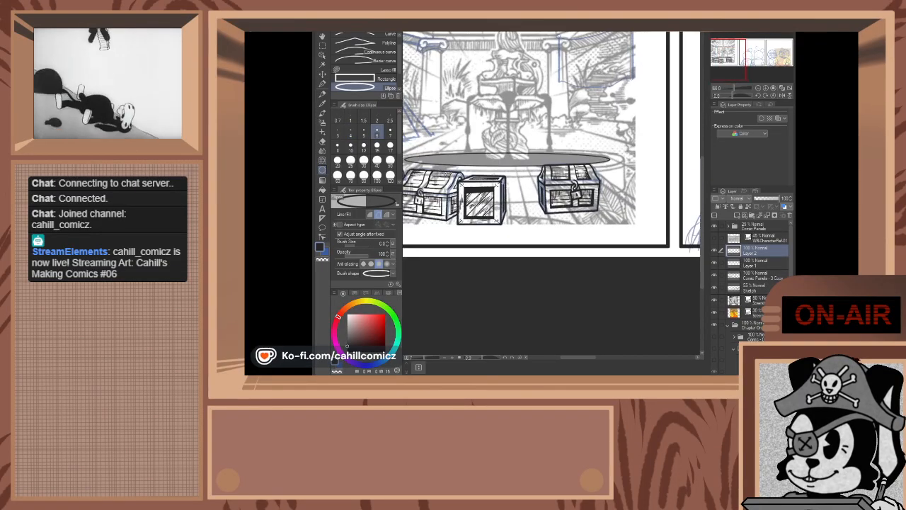
pyautogui.scroll(-3, 531, 192)
pyautogui.scroll(4, 489, 185)
pyautogui.scroll(2, 410, 155)
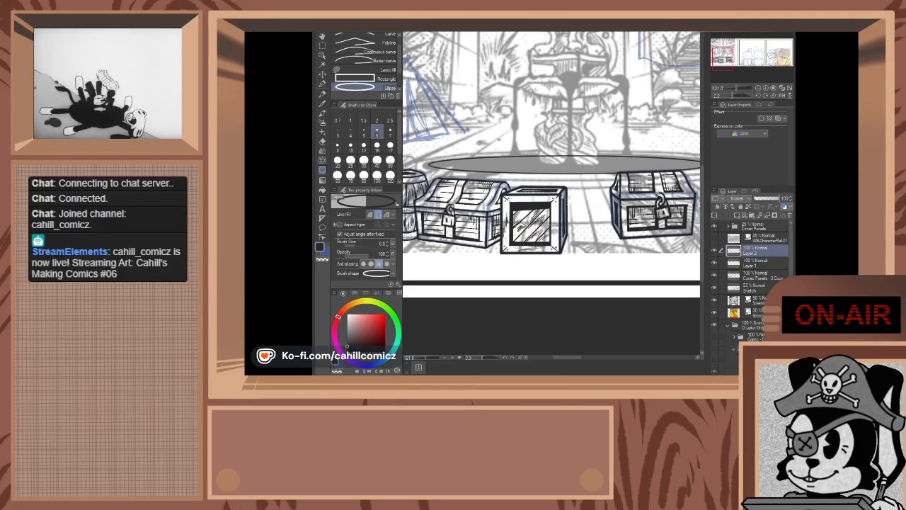
pyautogui.moveTo(409, 153); pyautogui.dragTo(698, 185)
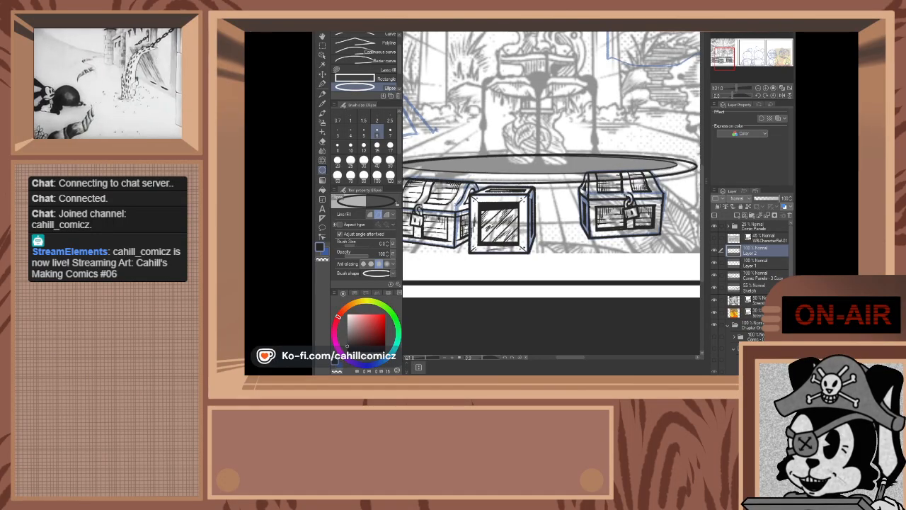
pyautogui.click(673, 192)
pyautogui.scroll(-5, 510, 215)
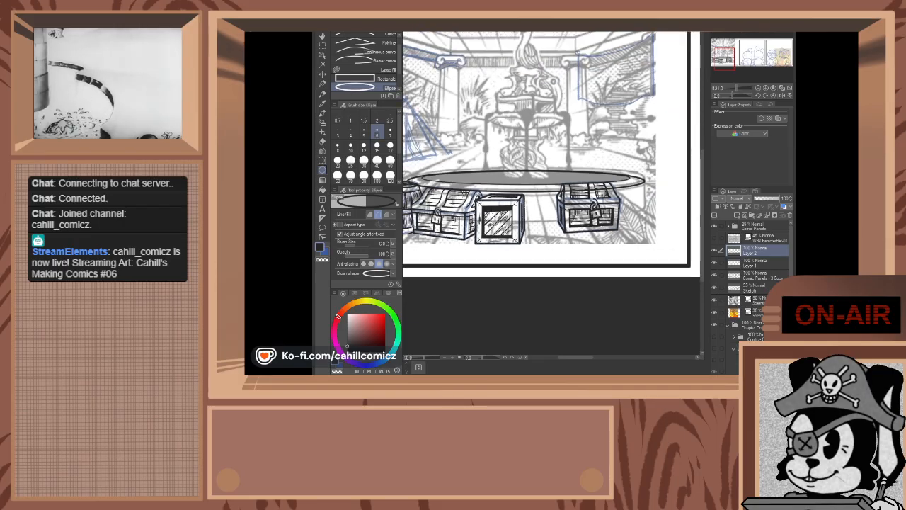
pyautogui.scroll(3, 460, 134)
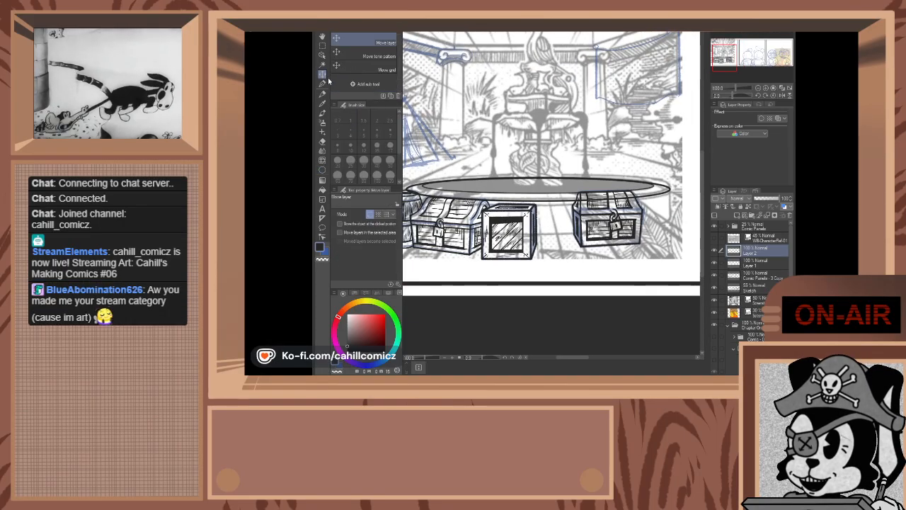
# - Move the layer with the pool's outer rim slightly to the left so it sits evenly around the inner rim
pyautogui.click(323, 74)
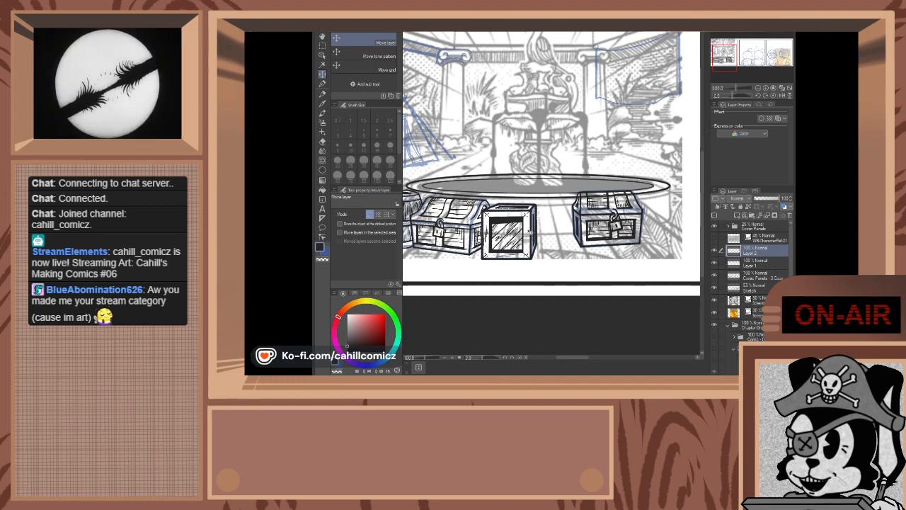
pyautogui.moveTo(530, 232); pyautogui.dragTo(529, 230)
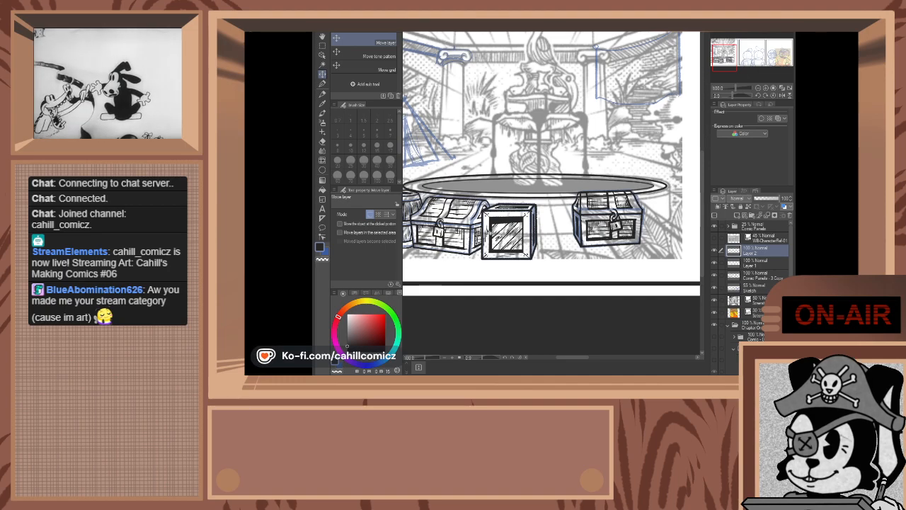
pyautogui.press('e')
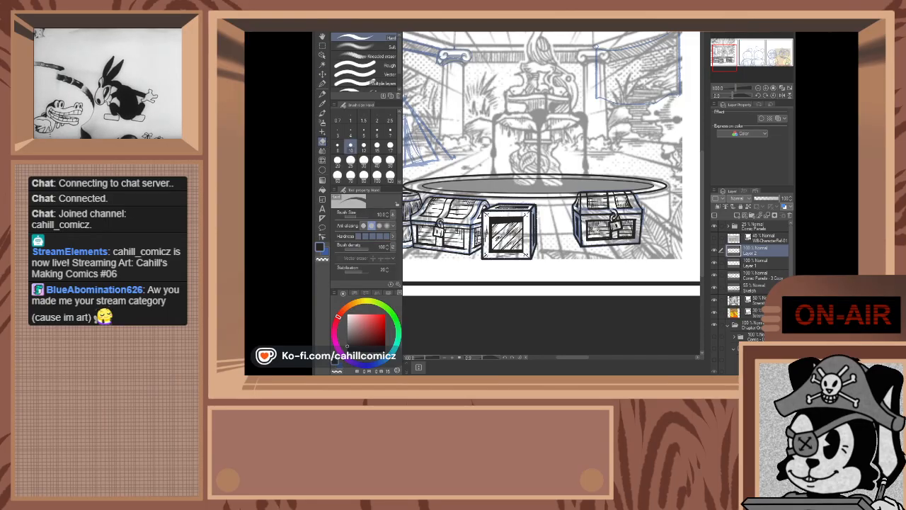
pyautogui.scroll(4, 594, 222)
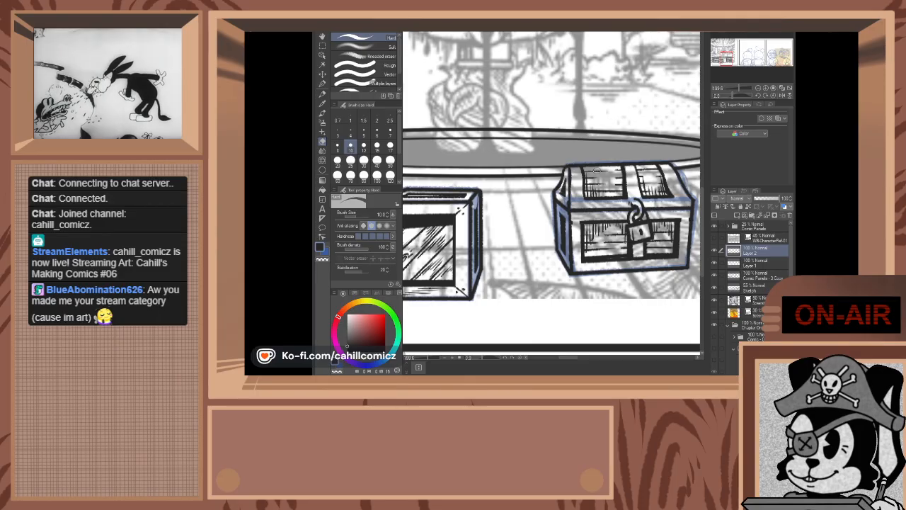
pyautogui.scroll(-3, 607, 168)
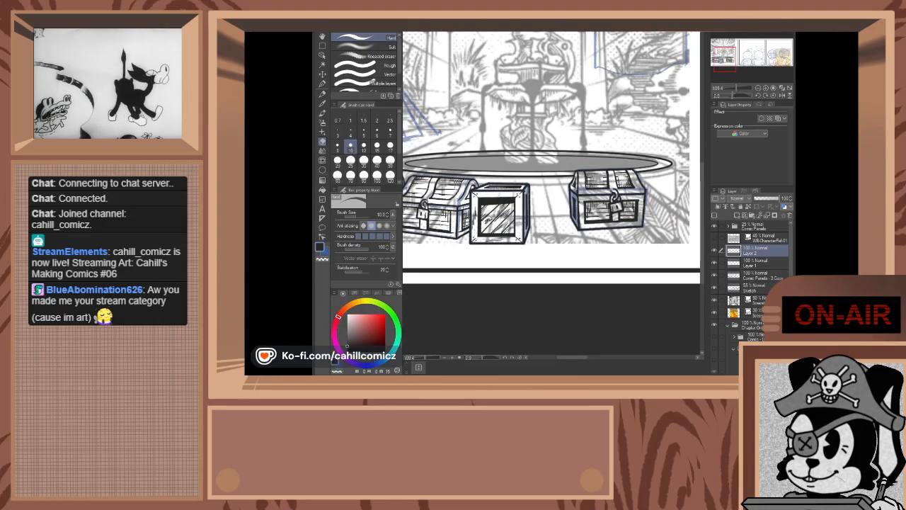
pyautogui.scroll(-3, 602, 184)
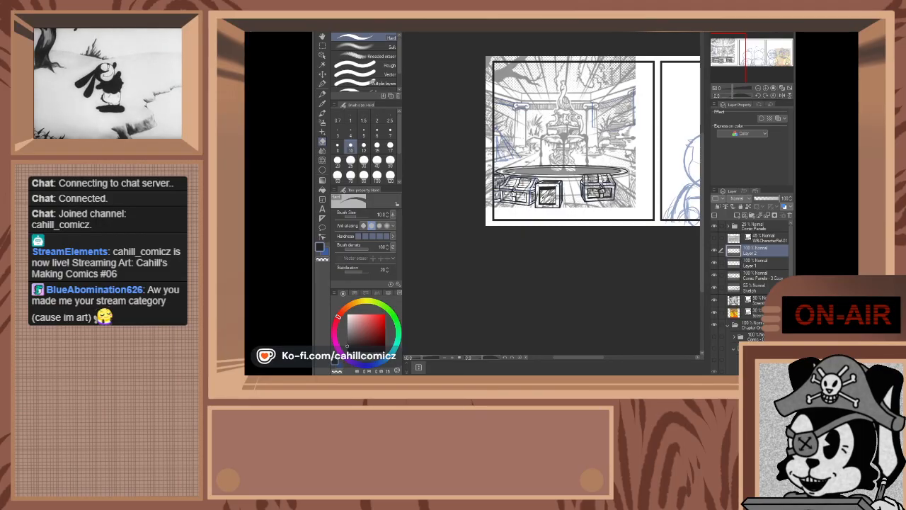
# - Draw a straight vertical line down from the right end of the outer rim for the pool's side wall, using the Textured pen
pyautogui.click(322, 83)
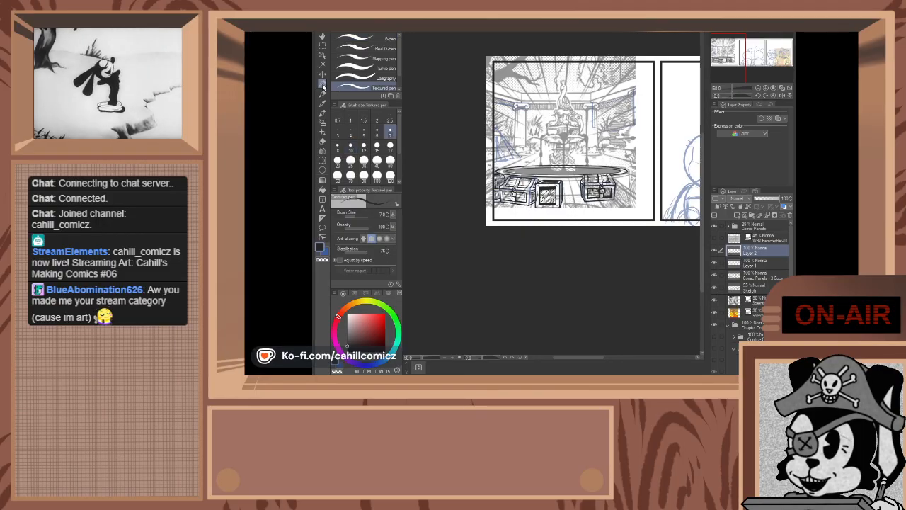
pyautogui.scroll(5, 626, 189)
pyautogui.scroll(6, 626, 158)
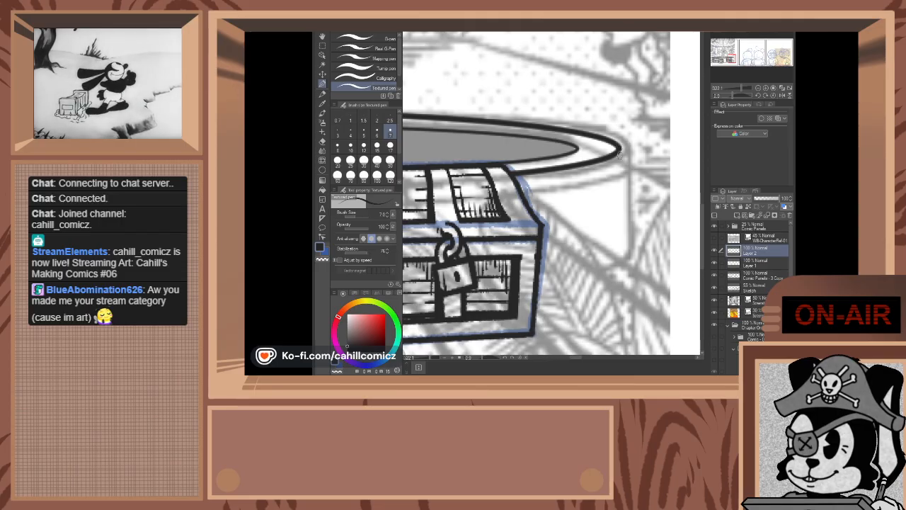
pyautogui.moveTo(620, 153); pyautogui.dragTo(622, 263)
pyautogui.hotkey('ctrl', 'z')
pyautogui.moveTo(619, 147); pyautogui.dragTo(622, 262)
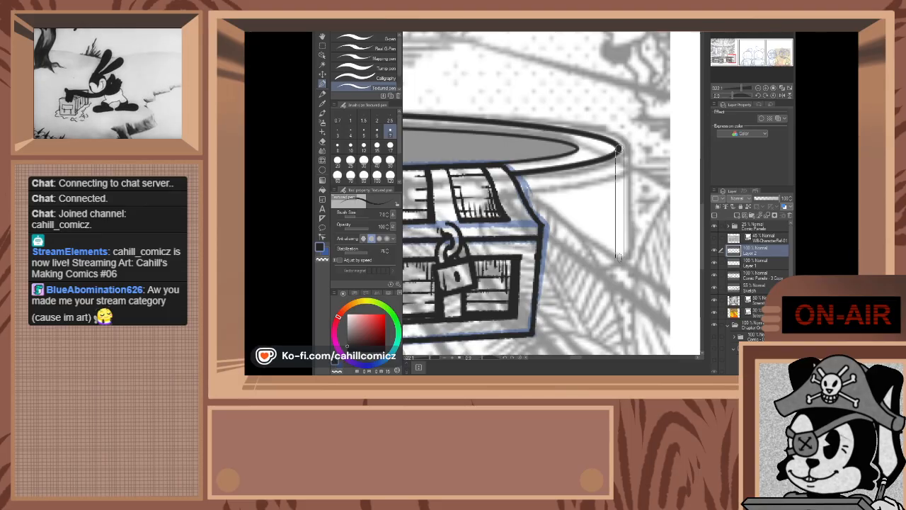
pyautogui.keyDown('shift'); pyautogui.click(620, 259); pyautogui.keyUp('shift')
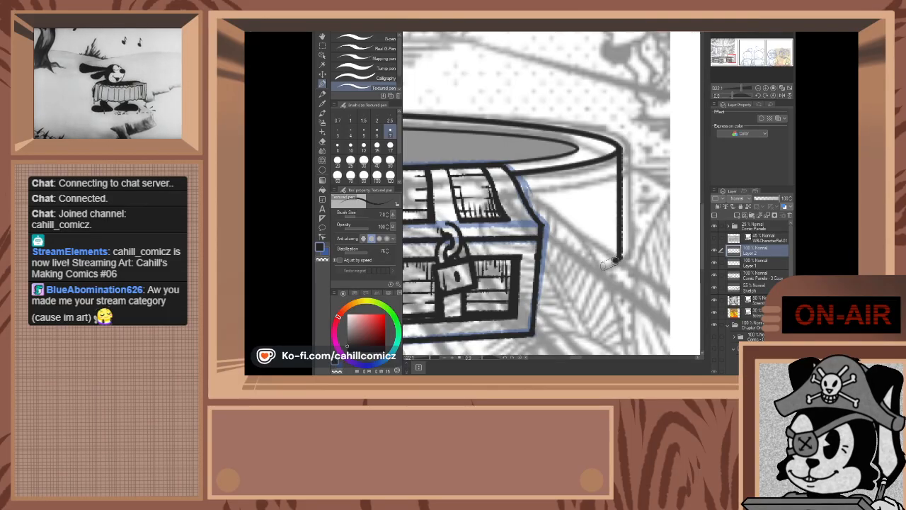
# - Draw the curved lower edge of the pool wall from the foot of the vertical line to the right-hand chest
pyautogui.moveTo(603, 267); pyautogui.dragTo(575, 271)
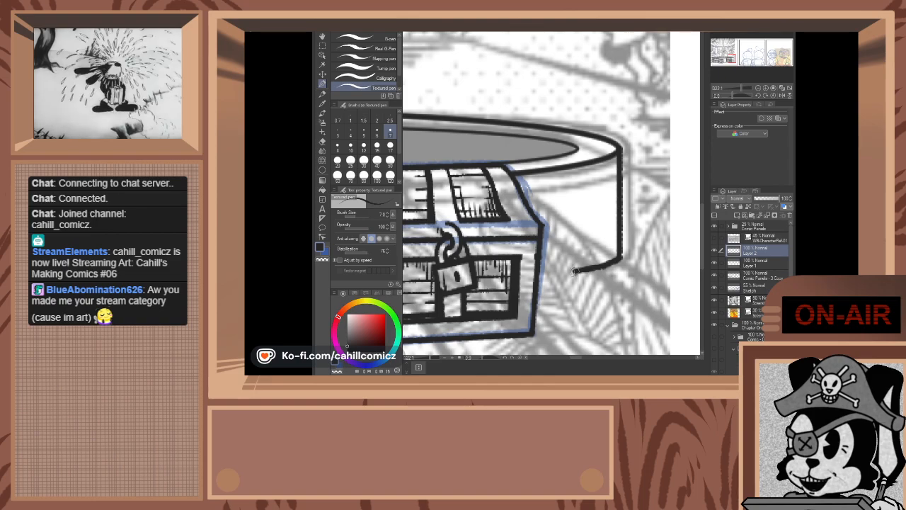
pyautogui.hotkey('ctrl', 'z')
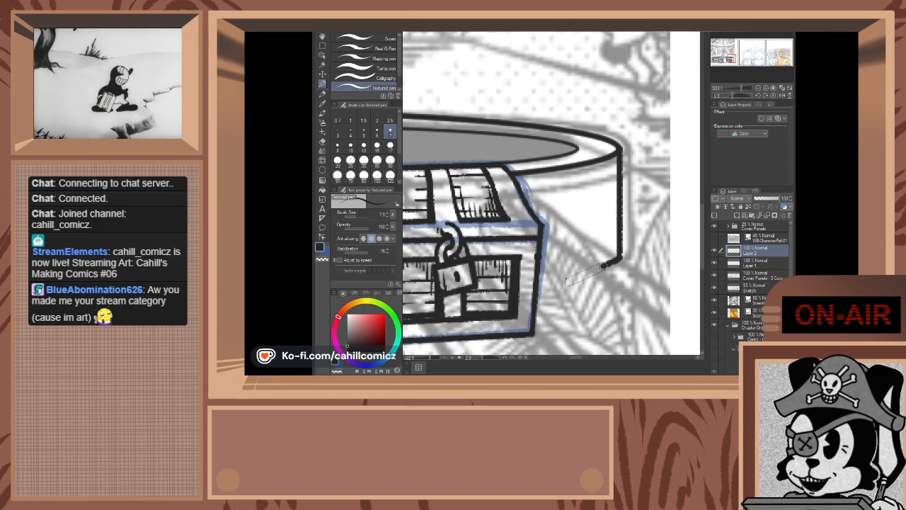
pyautogui.moveTo(566, 276); pyautogui.dragTo(565, 277)
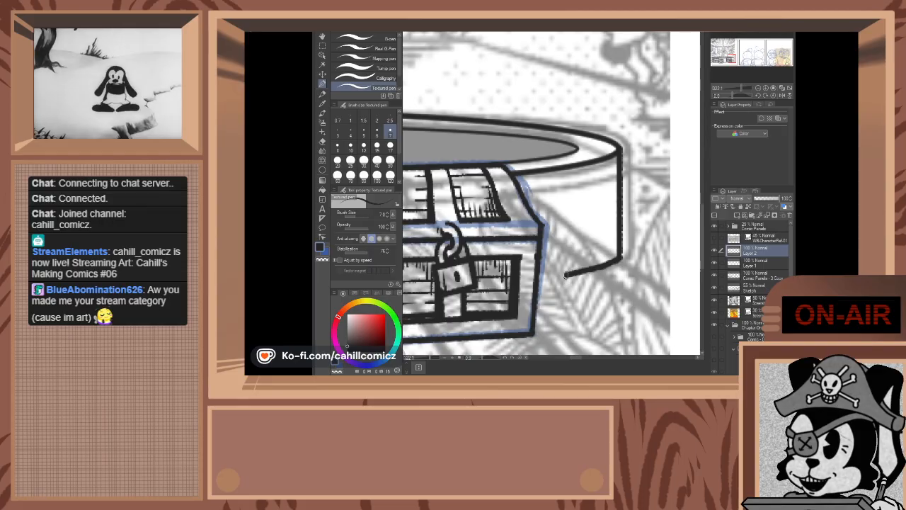
pyautogui.keyDown('shift'); pyautogui.click(544, 278); pyautogui.keyUp('shift')
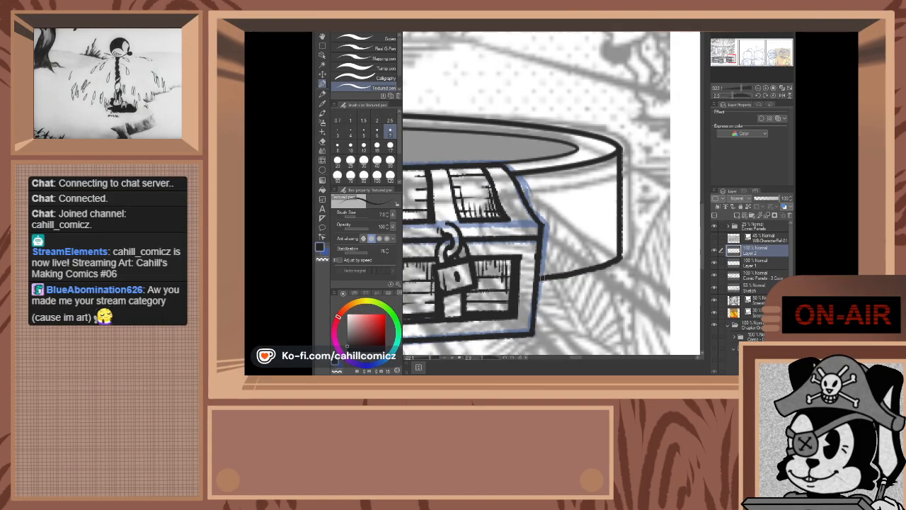
# - Draw a straight horizontal line for the pool wall's base between the crate and the right-hand chest
pyautogui.scroll(-5, 543, 278)
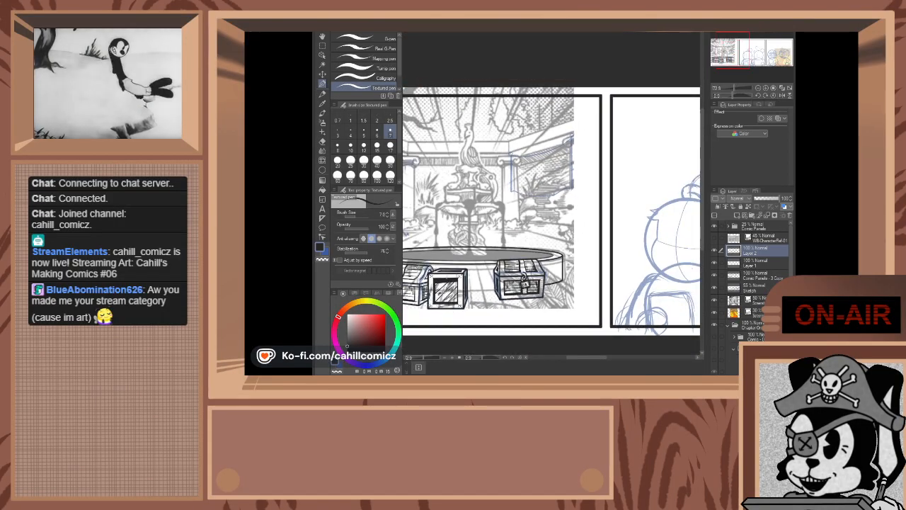
pyautogui.scroll(4, 470, 287)
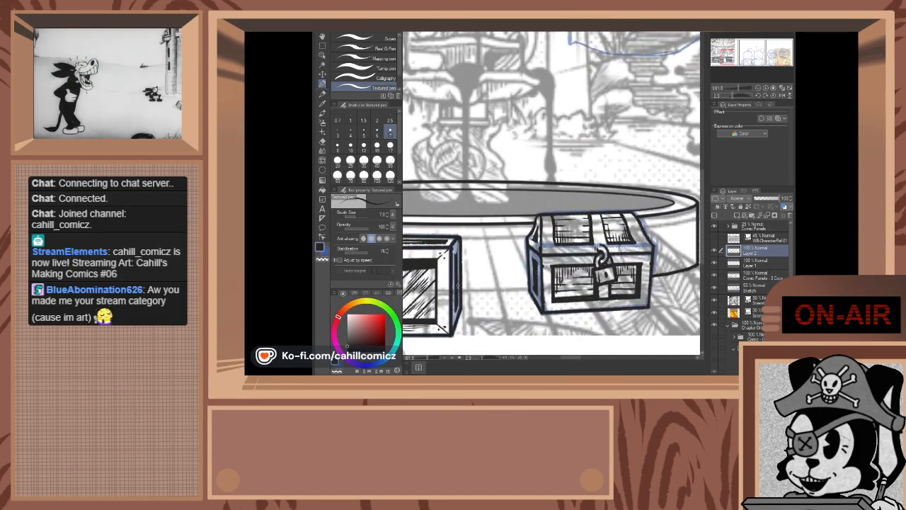
pyautogui.scroll(3, 460, 285)
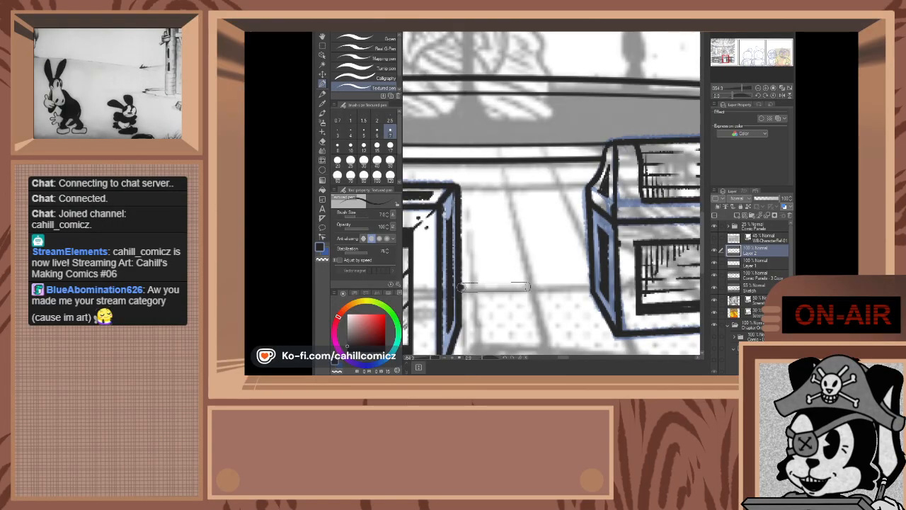
pyautogui.keyDown('shift'); pyautogui.click(528, 286); pyautogui.keyUp('shift')
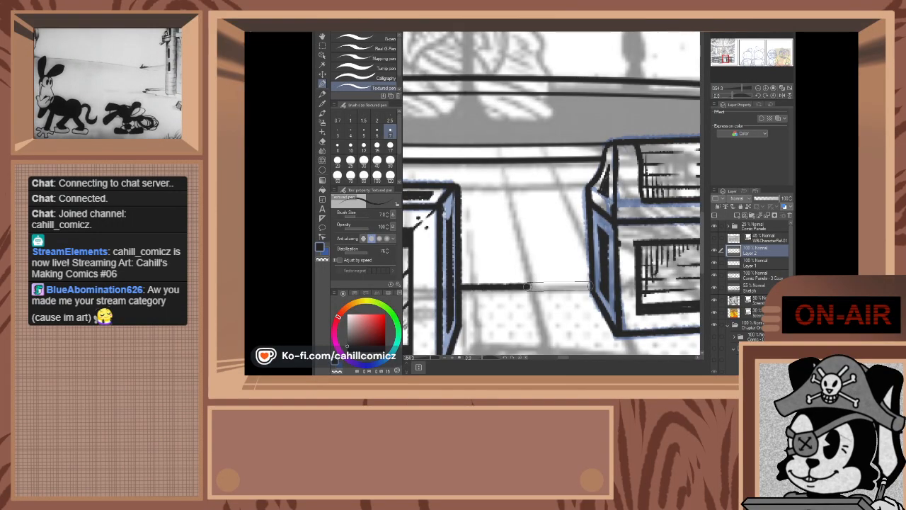
pyautogui.keyDown('shift'); pyautogui.click(591, 287); pyautogui.keyUp('shift')
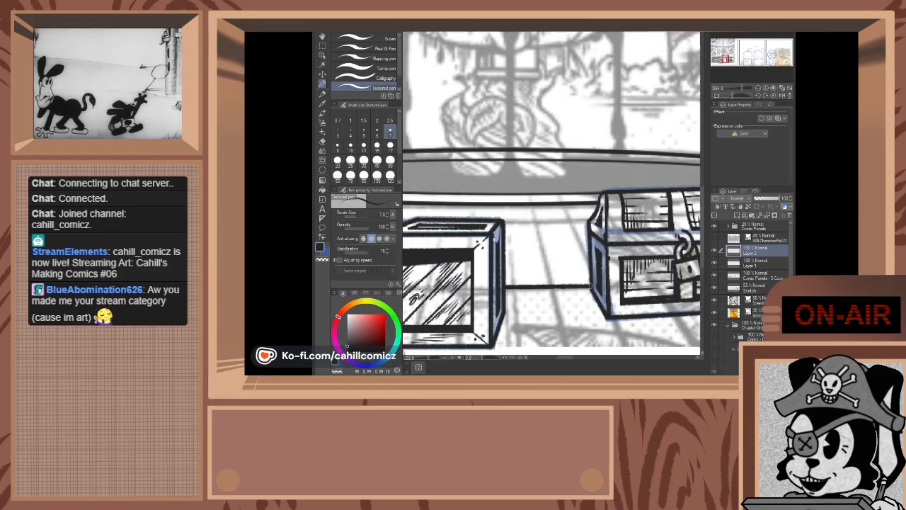
# - Examine the inked fountain pool in the whole panel and close up around the right-hand chest
pyautogui.scroll(-8, 591, 283)
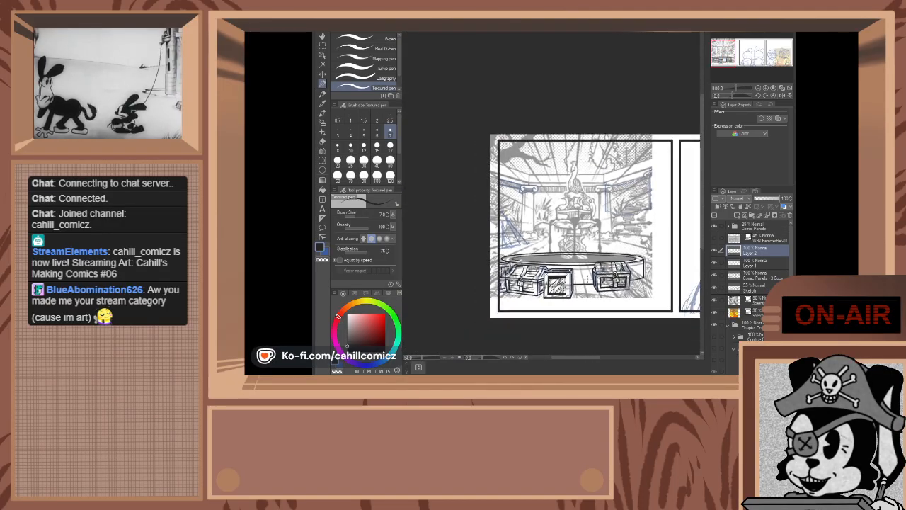
pyautogui.scroll(3, 520, 276)
pyautogui.scroll(-2, 510, 262)
pyautogui.scroll(5, 678, 276)
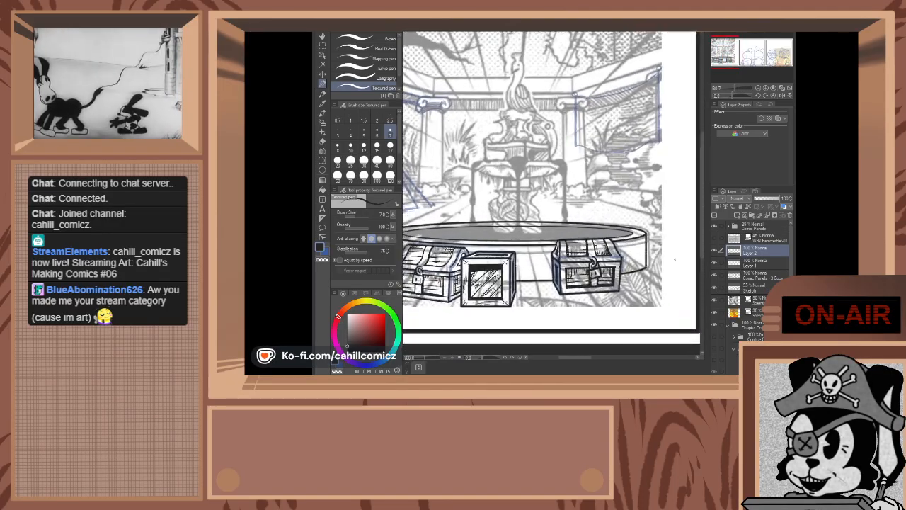
pyautogui.scroll(2, 678, 275)
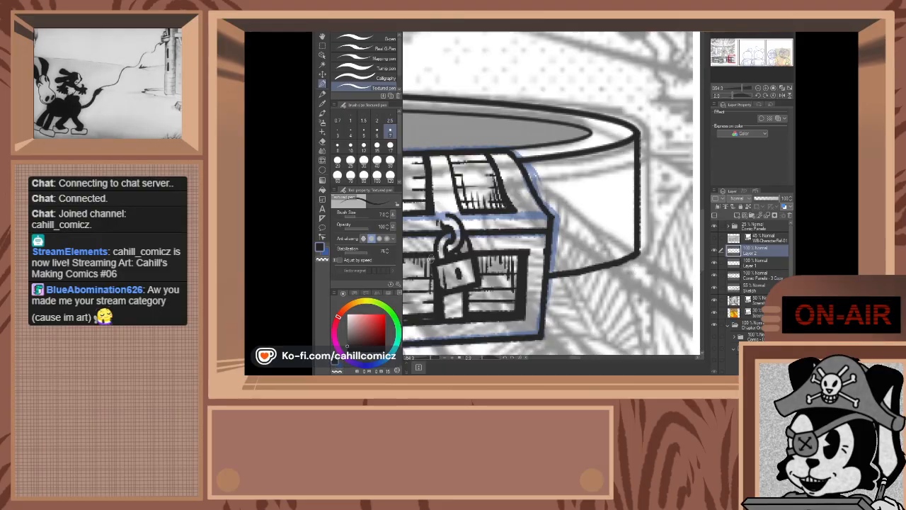
pyautogui.click(322, 142)
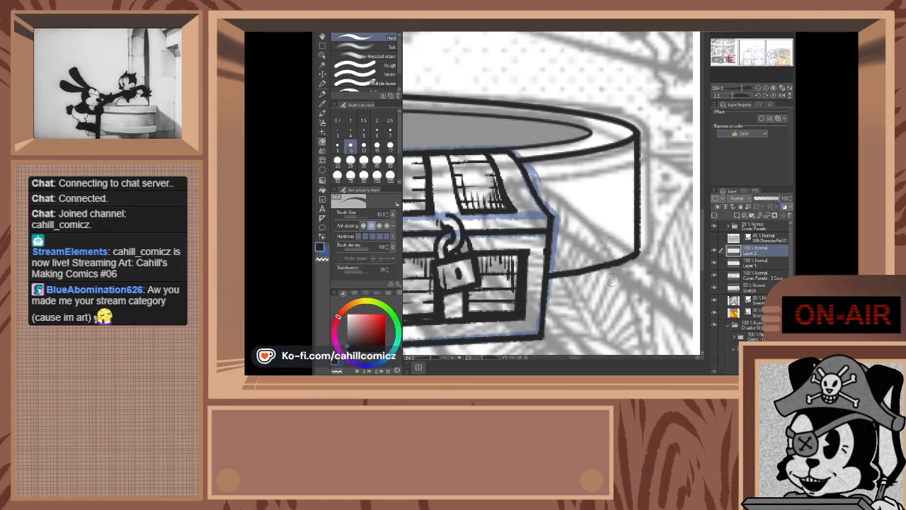
pyautogui.scroll(-5, 598, 249)
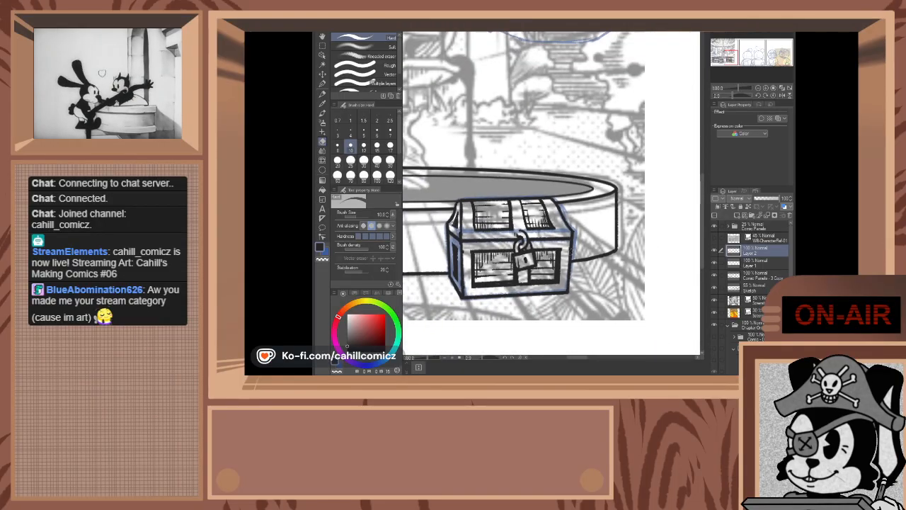
pyautogui.scroll(-3, 500, 260)
pyautogui.scroll(5, 449, 233)
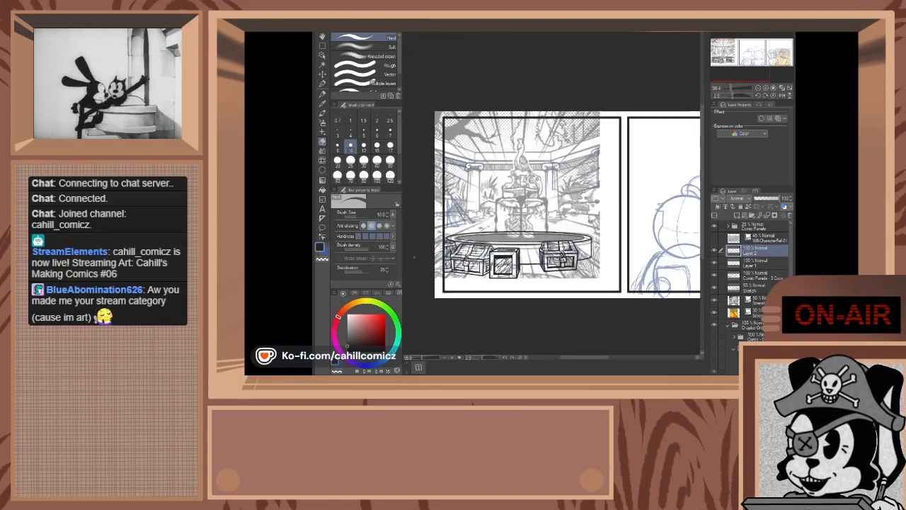
# - Draw a short vertical wall edge from the left end of the outer rim down to the barrel, using the Textured pen
pyautogui.scroll(3, 449, 232)
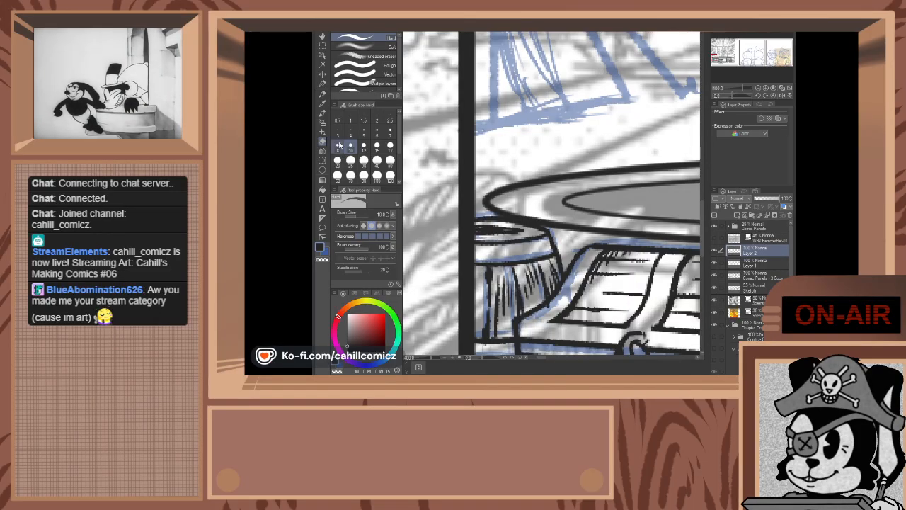
pyautogui.click(323, 85)
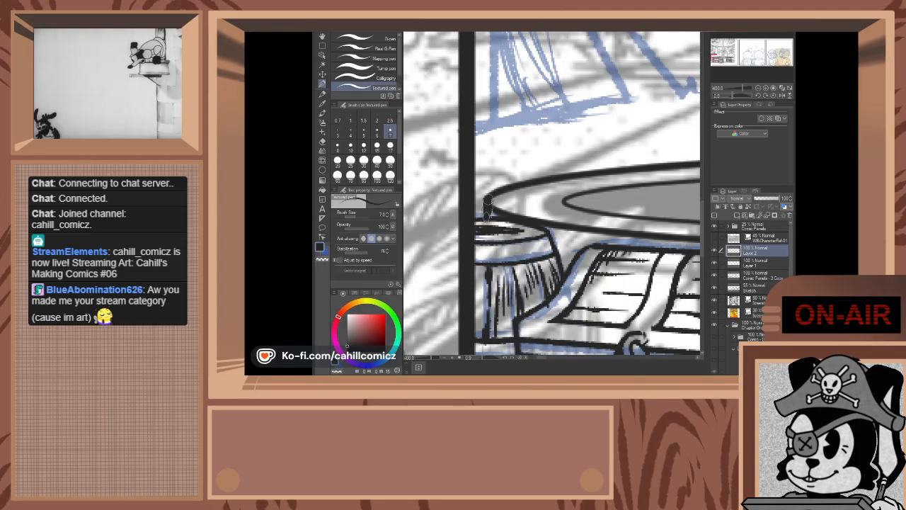
pyautogui.scroll(-2, 488, 214)
pyautogui.scroll(-4, 496, 221)
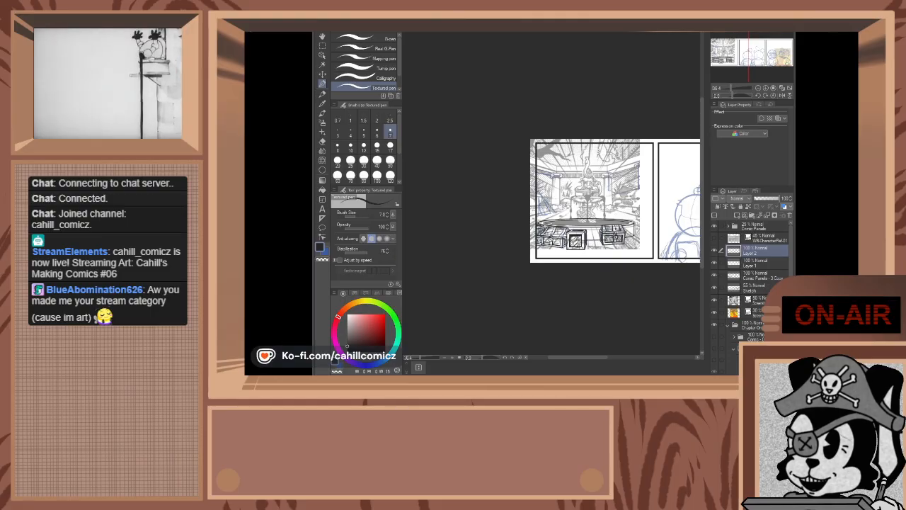
# - Draw a thin straight line beneath the pool's rim between the crate and the right-hand chest at brush size 4
pyautogui.scroll(2, 595, 188)
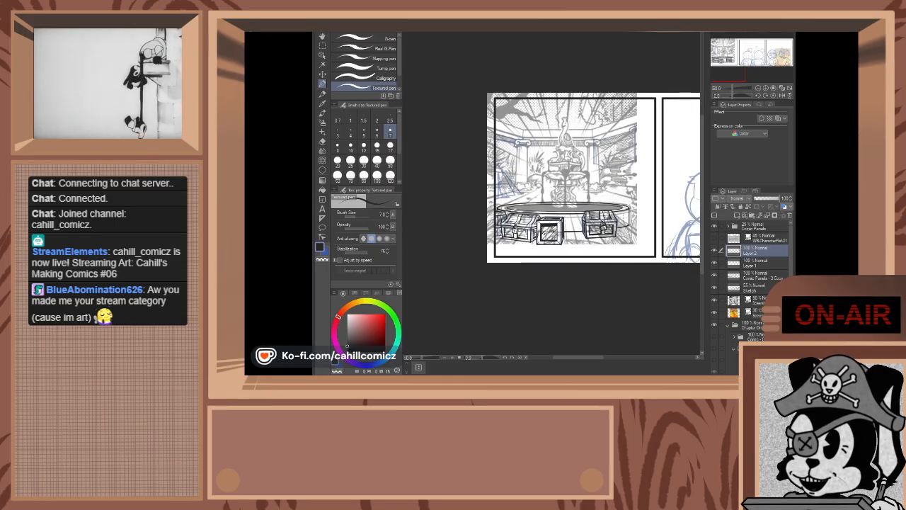
pyautogui.scroll(4, 610, 219)
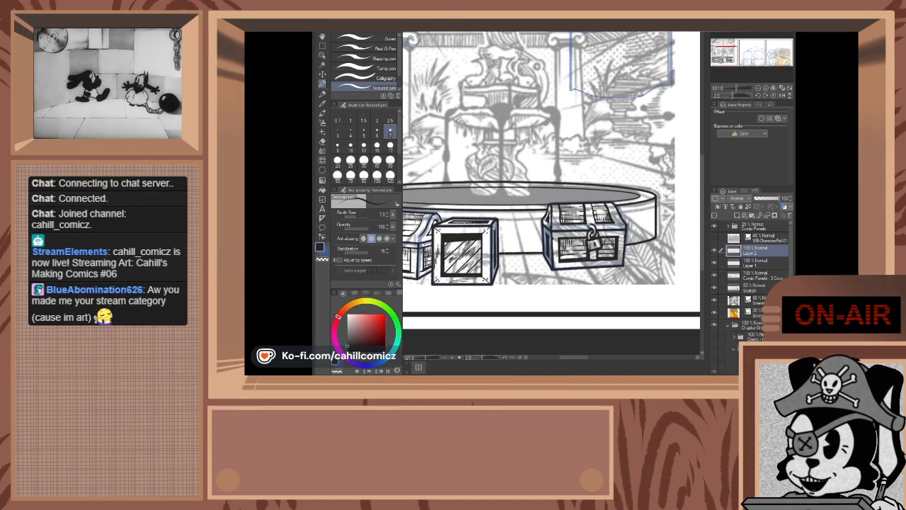
pyautogui.click(350, 130)
pyautogui.scroll(3, 493, 182)
pyautogui.scroll(4, 509, 237)
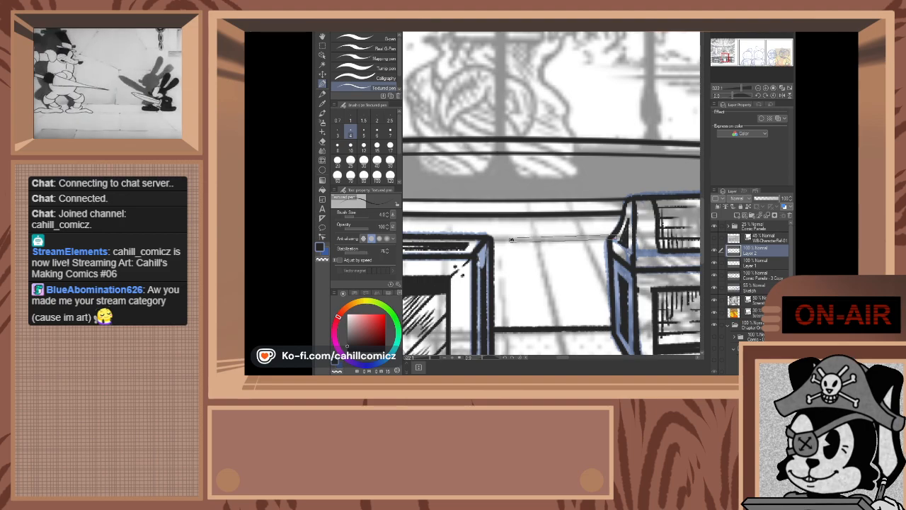
pyautogui.keyDown('shift'); pyautogui.click(613, 238); pyautogui.keyUp('shift')
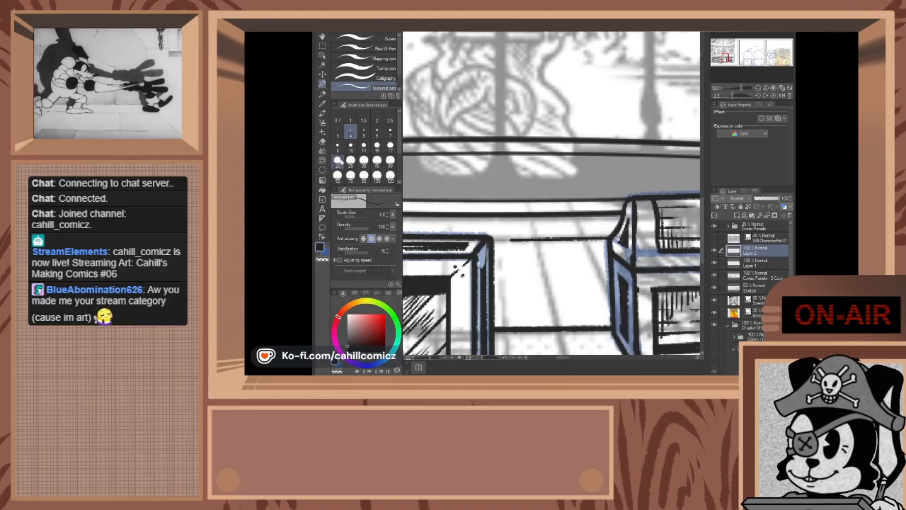
# - Ink the thin line beneath the pool's rim across to the chest with straight strokes at brush size 3
pyautogui.click(337, 131)
pyautogui.scroll(1, 510, 239)
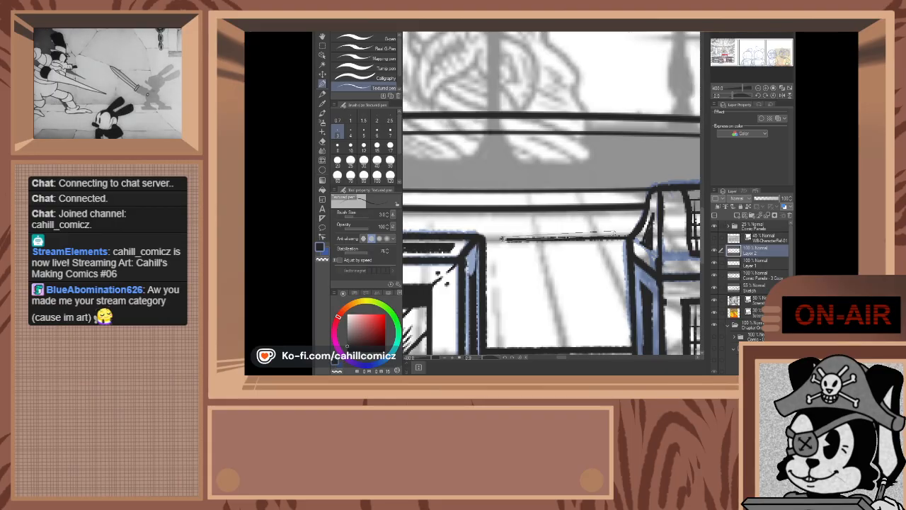
pyautogui.keyDown('shift'); pyautogui.click(502, 239); pyautogui.keyUp('shift')
pyautogui.keyDown('shift'); pyautogui.click(628, 237); pyautogui.keyUp('shift')
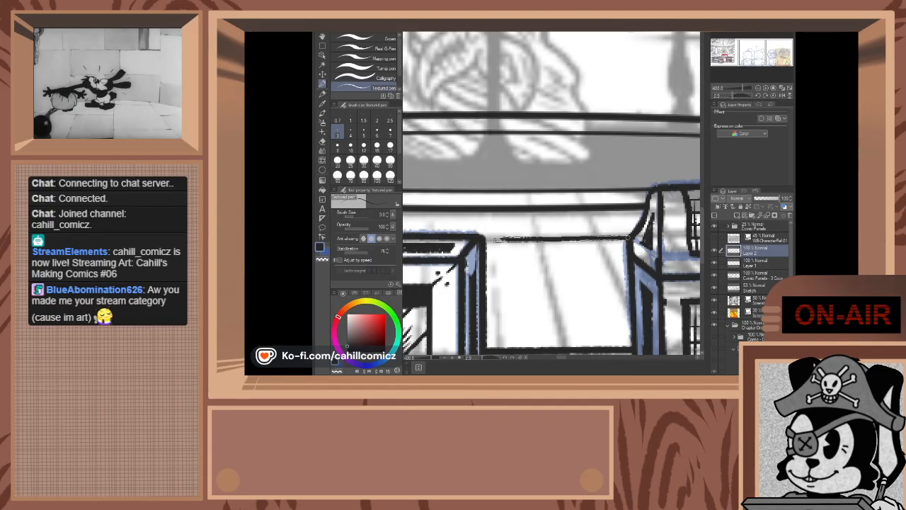
pyautogui.scroll(-3, 514, 237)
pyautogui.scroll(-3, 514, 236)
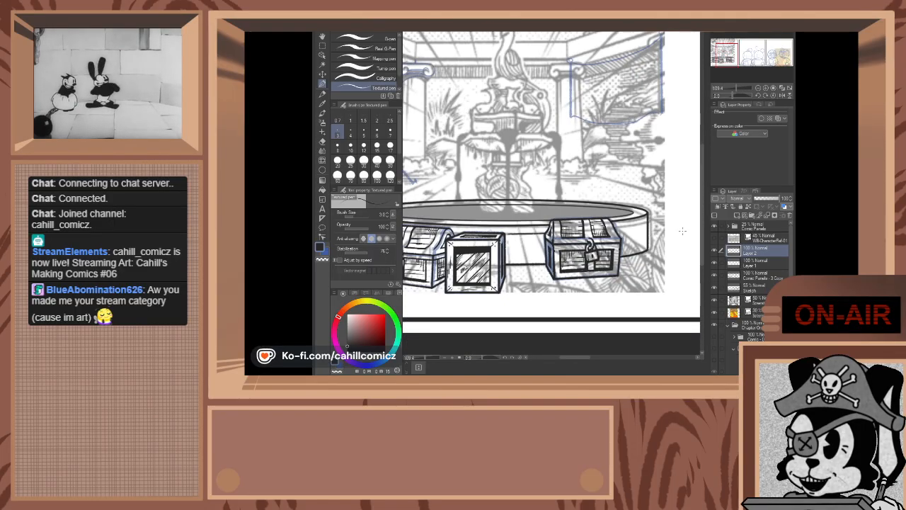
# - Extend the thin line beneath the pool's rim from the right-hand chest towards the outer wall edge with a straight stroke
pyautogui.scroll(4, 511, 212)
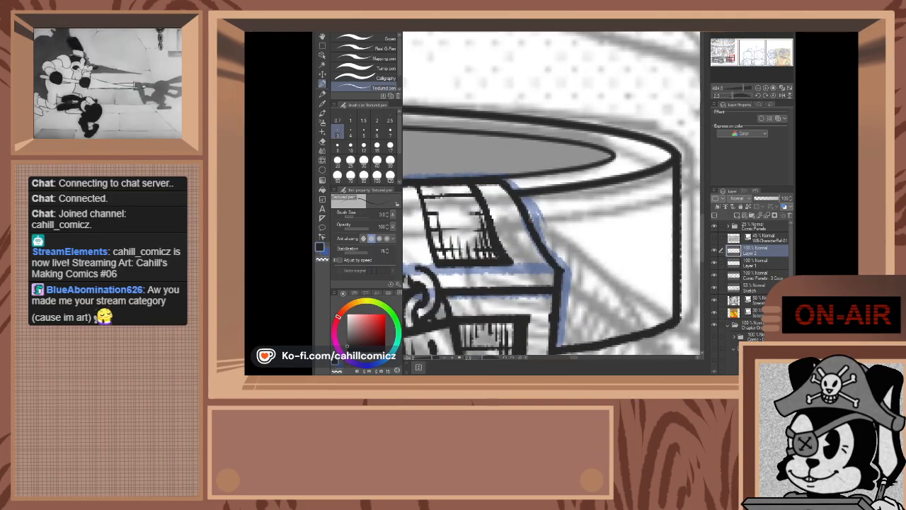
pyautogui.keyDown('shift'); pyautogui.click(530, 217); pyautogui.keyUp('shift')
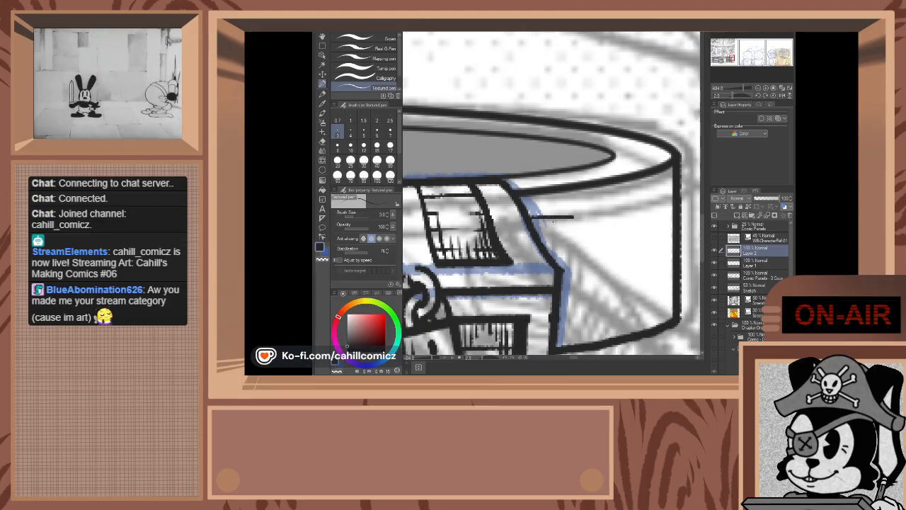
pyautogui.hotkey('ctrl', 'z')
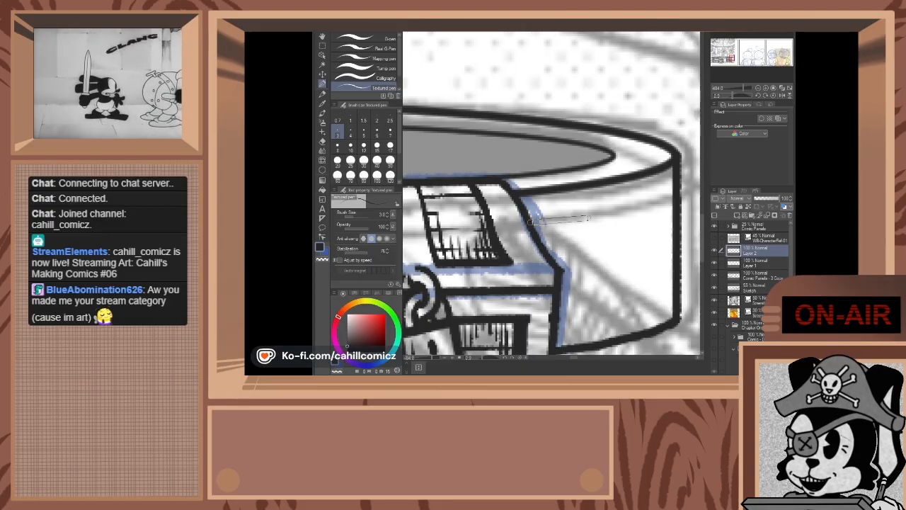
pyautogui.keyDown('shift'); pyautogui.click(589, 212); pyautogui.keyUp('shift')
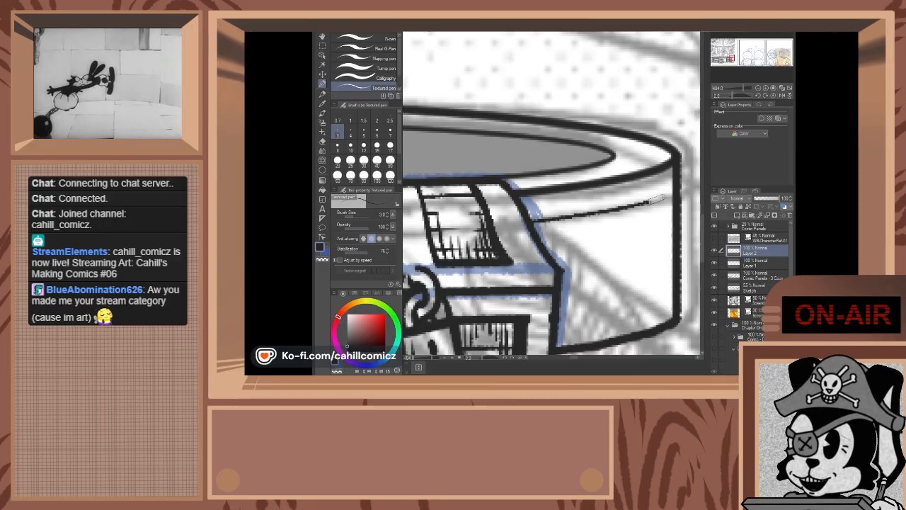
pyautogui.moveTo(664, 197); pyautogui.dragTo(666, 197)
pyautogui.scroll(3, 667, 200)
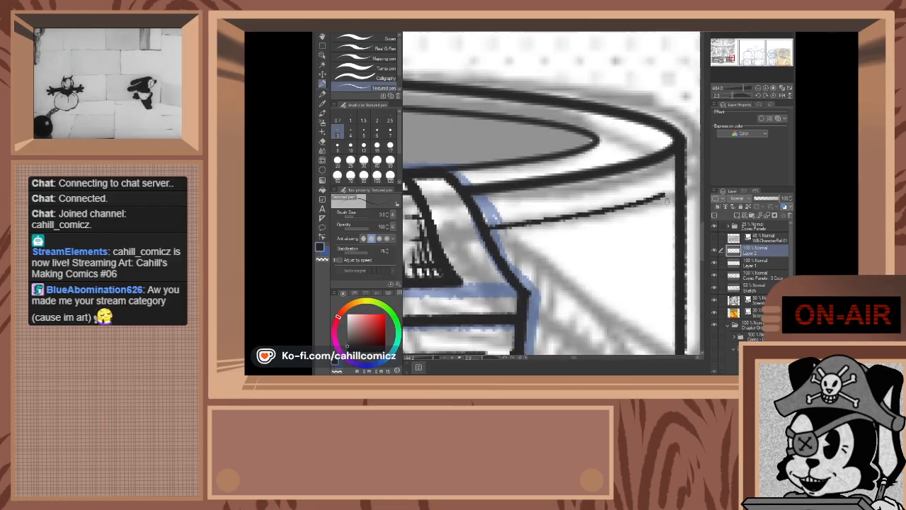
# - Add short vertical hatch strokes across the under-rim line beside the pool's right wall edge at brush size 5
pyautogui.click(364, 133)
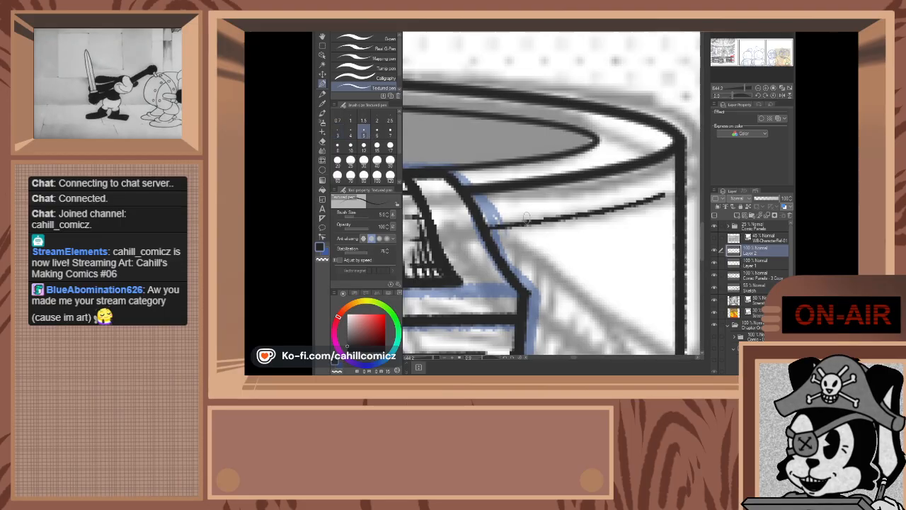
pyautogui.scroll(-4, 664, 240)
pyautogui.scroll(2, 678, 207)
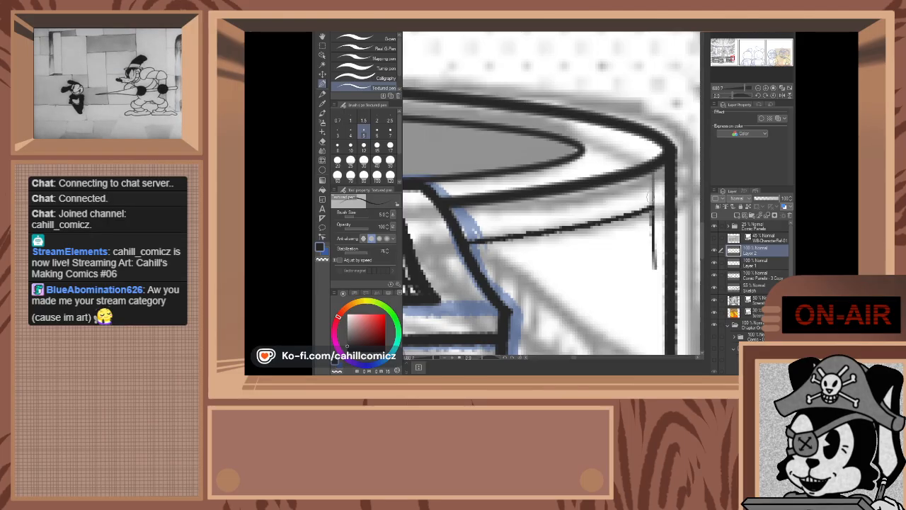
pyautogui.moveTo(658, 259); pyautogui.dragTo(653, 175)
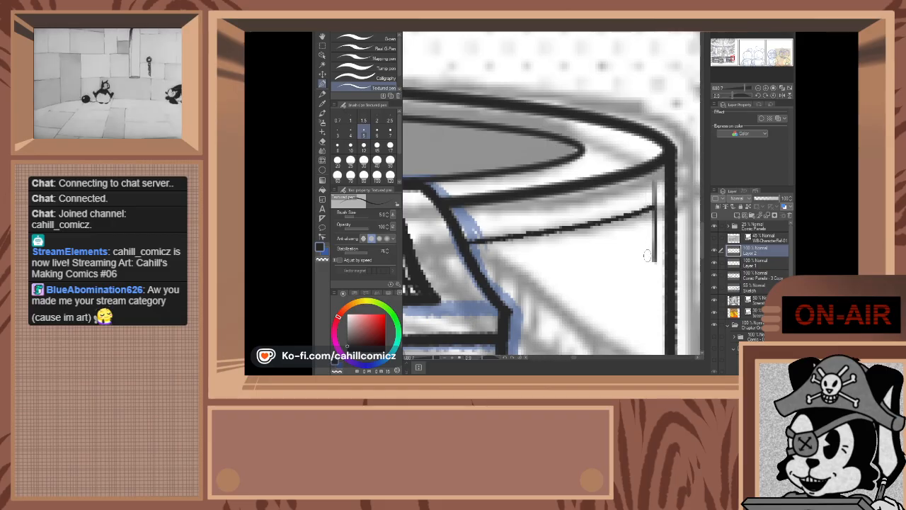
pyautogui.hotkey('ctrl', 'z')
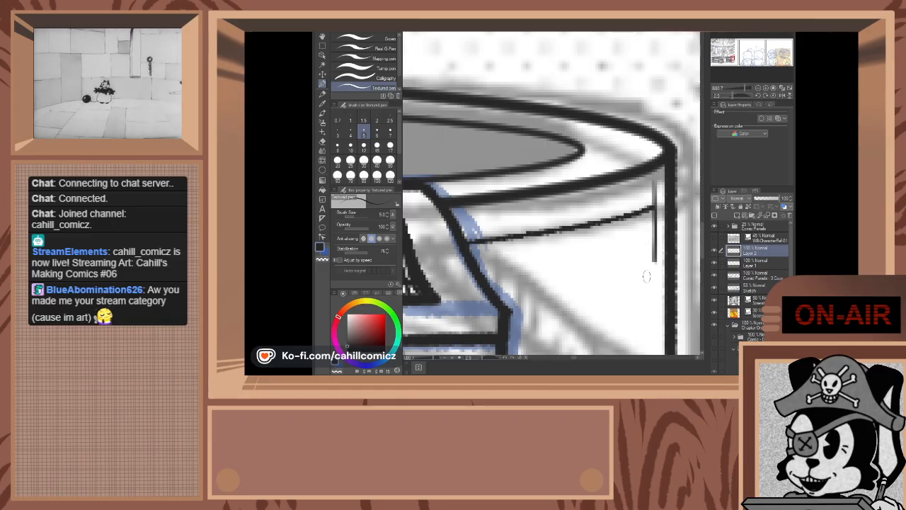
pyautogui.hotkey('ctrl', 'z')
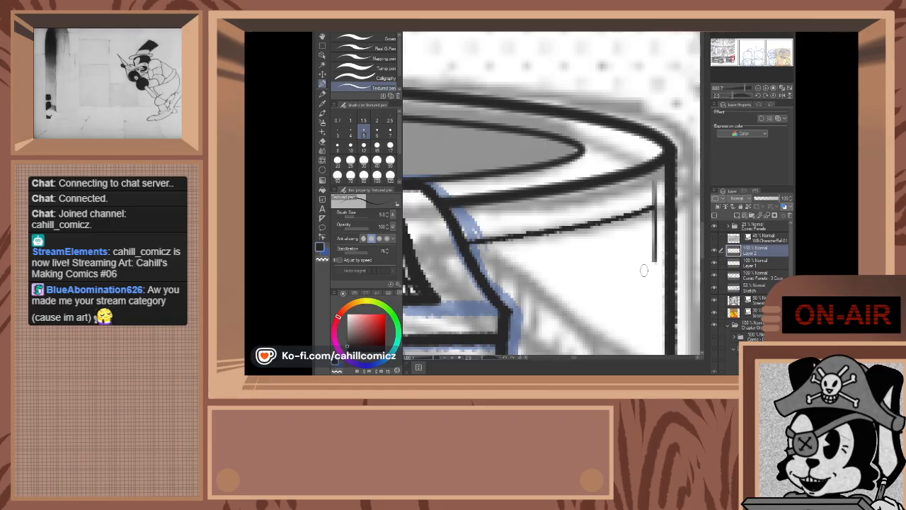
pyautogui.moveTo(646, 251); pyautogui.dragTo(648, 181)
pyautogui.hotkey('ctrl', 'z')
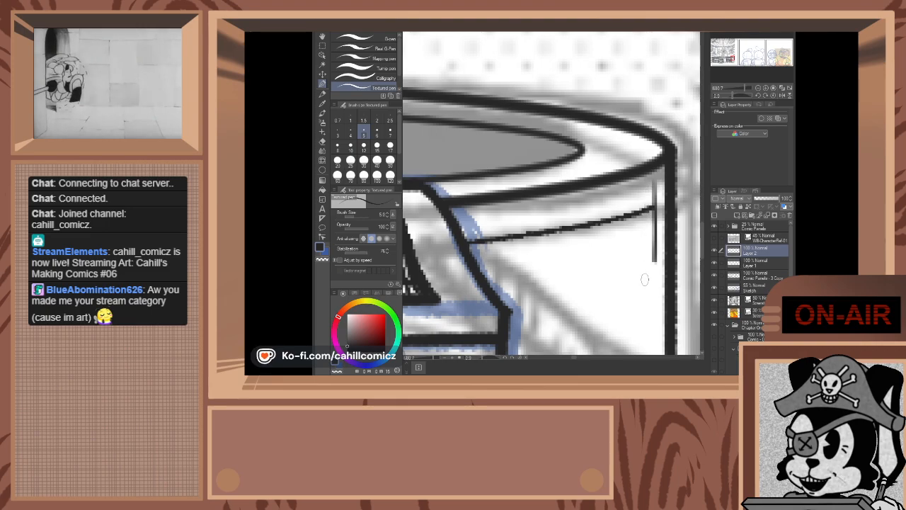
pyautogui.moveTo(645, 279); pyautogui.dragTo(641, 196)
pyautogui.hotkey('ctrl', 'z')
pyautogui.moveTo(645, 285); pyautogui.dragTo(642, 193)
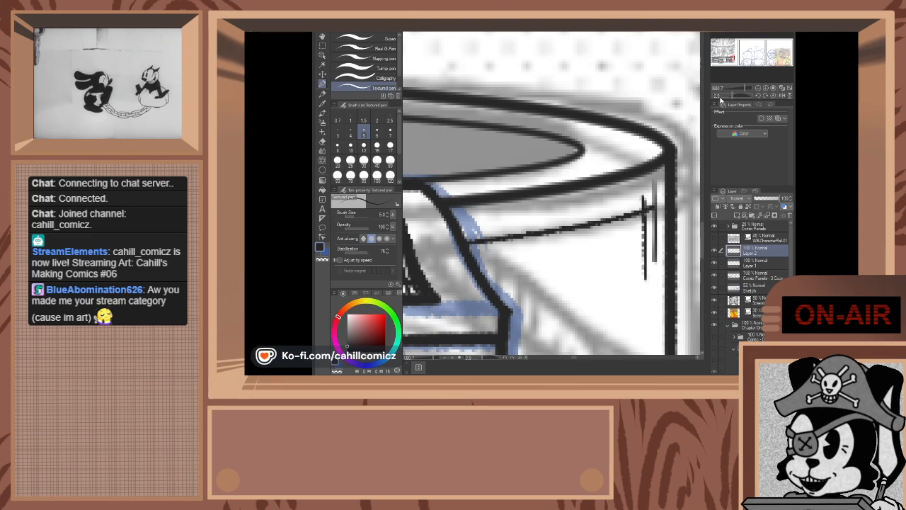
# - Draw small grass tufts along the pool's base line, at its right corner and further towards the chest
pyautogui.moveTo(733, 59); pyautogui.dragTo(733, 64)
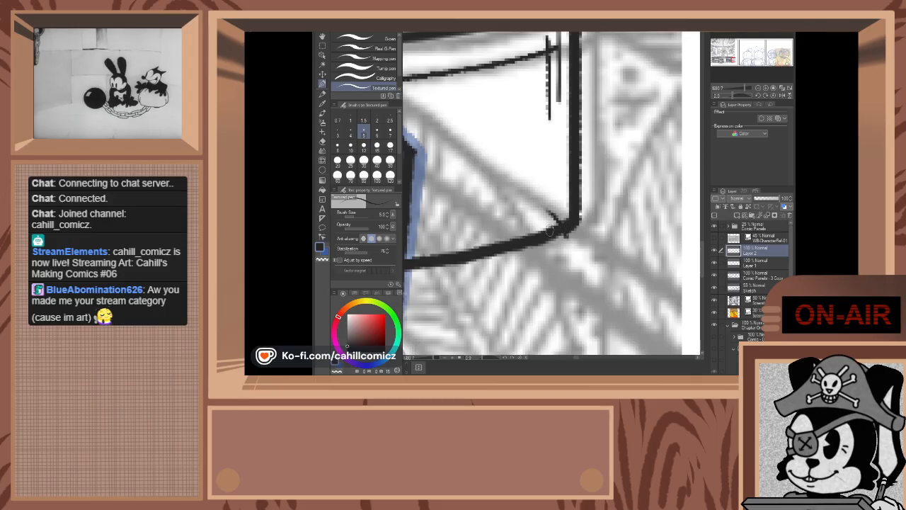
pyautogui.moveTo(542, 210)
pyautogui.mouseDown()
pyautogui.moveTo(564, 199)
pyautogui.moveTo(574, 225)
pyautogui.moveTo(597, 197)
pyautogui.mouseUp()
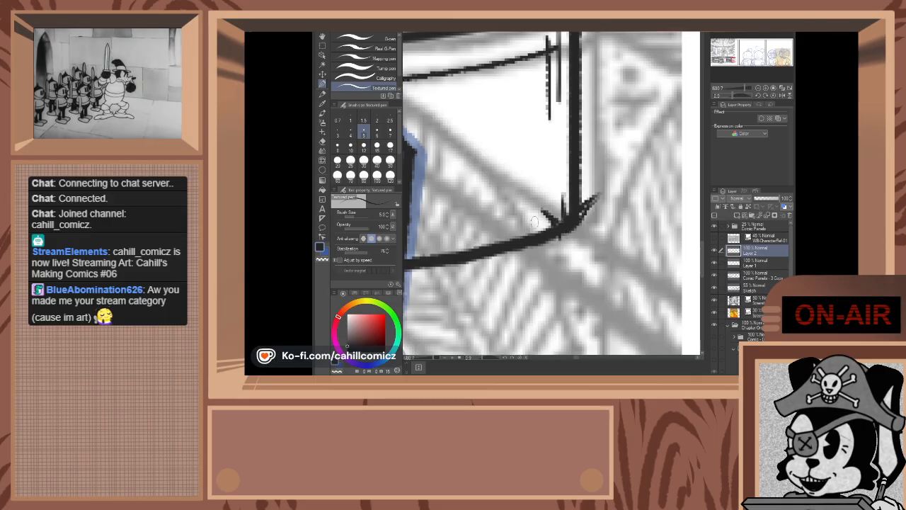
pyautogui.moveTo(475, 268)
pyautogui.mouseDown()
pyautogui.moveTo(478, 227)
pyautogui.moveTo(479, 259)
pyautogui.moveTo(504, 229)
pyautogui.mouseUp()
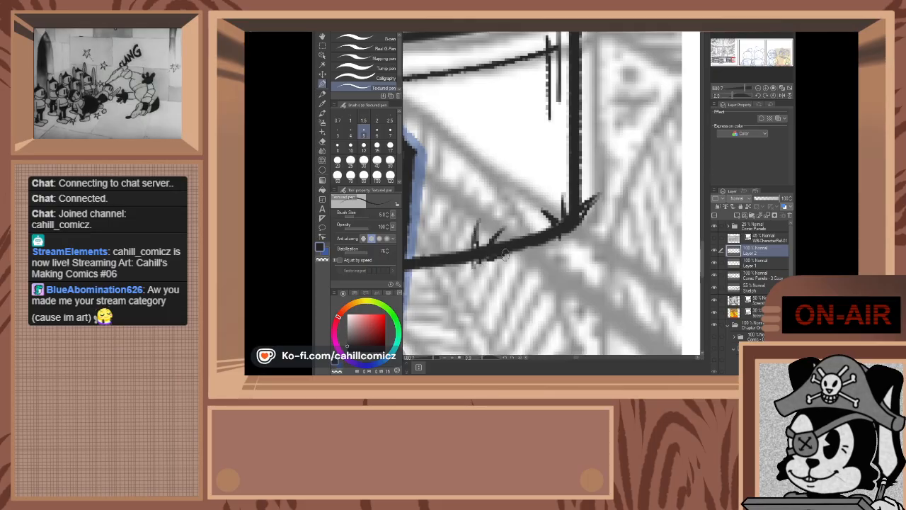
pyautogui.moveTo(452, 244); pyautogui.dragTo(471, 263)
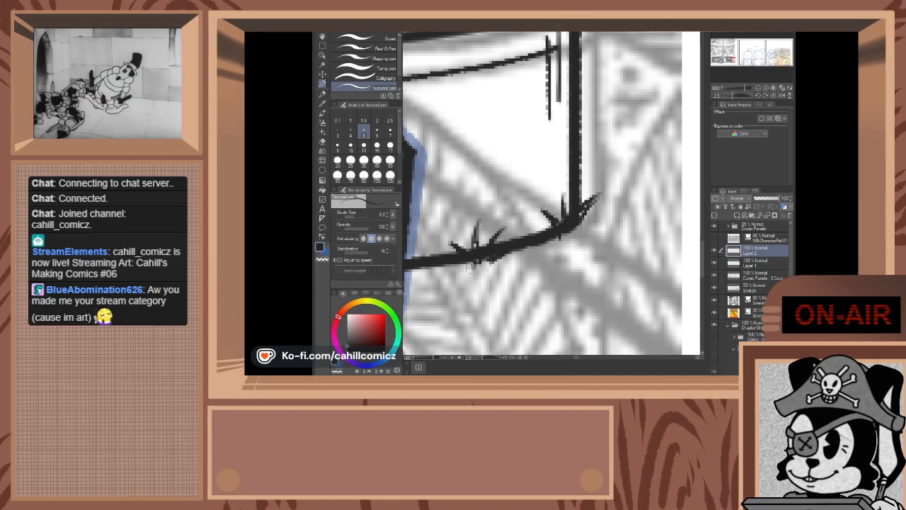
# - Ink thin vertical shading strokes on the pool wall against the left side of the right-hand chest
pyautogui.moveTo(733, 58); pyautogui.dragTo(723, 58)
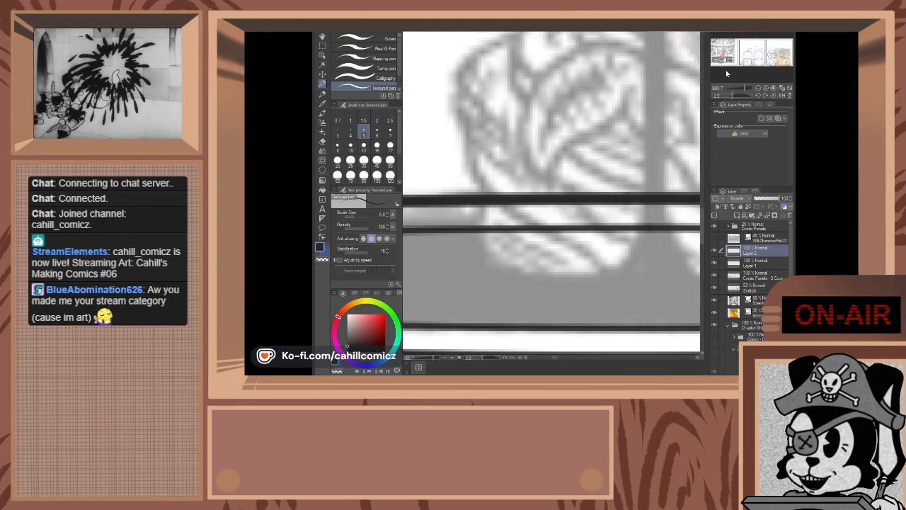
pyautogui.scroll(-1, 669, 98)
pyautogui.scroll(-5, 507, 165)
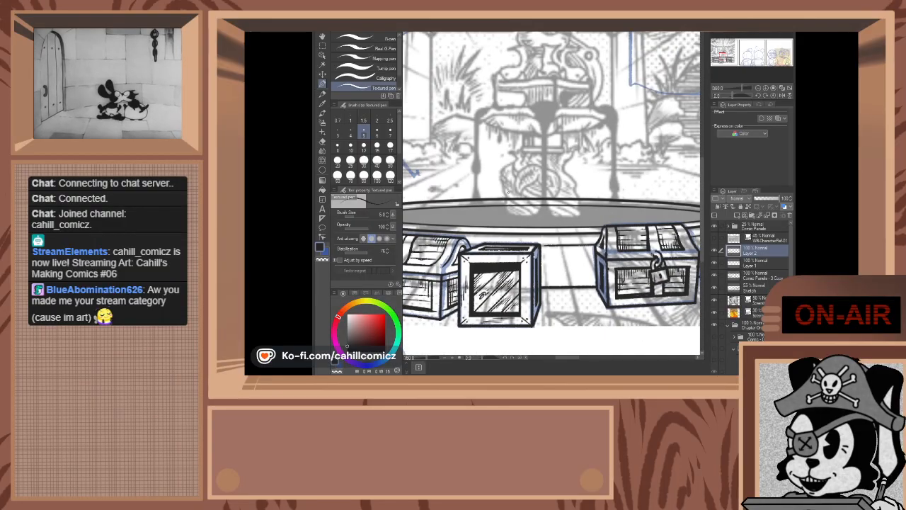
pyautogui.scroll(4, 534, 239)
pyautogui.scroll(10, 534, 239)
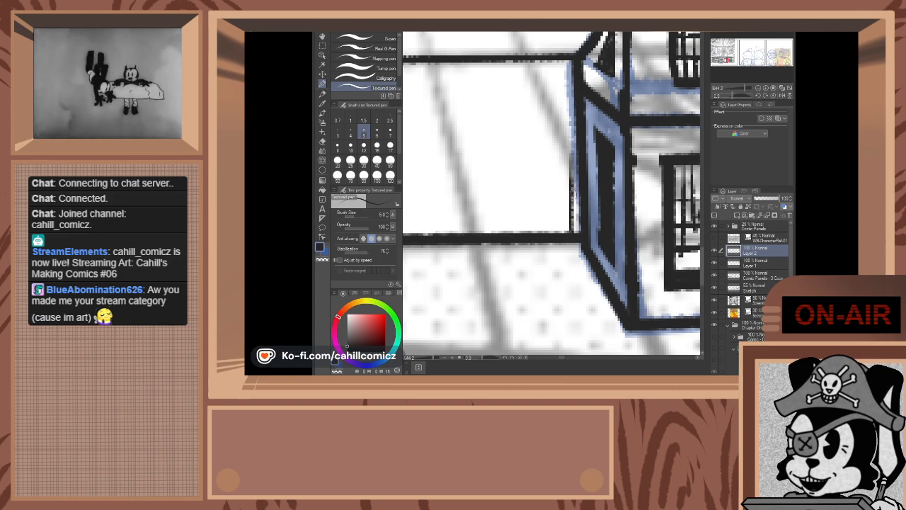
pyautogui.moveTo(572, 239); pyautogui.dragTo(568, 185)
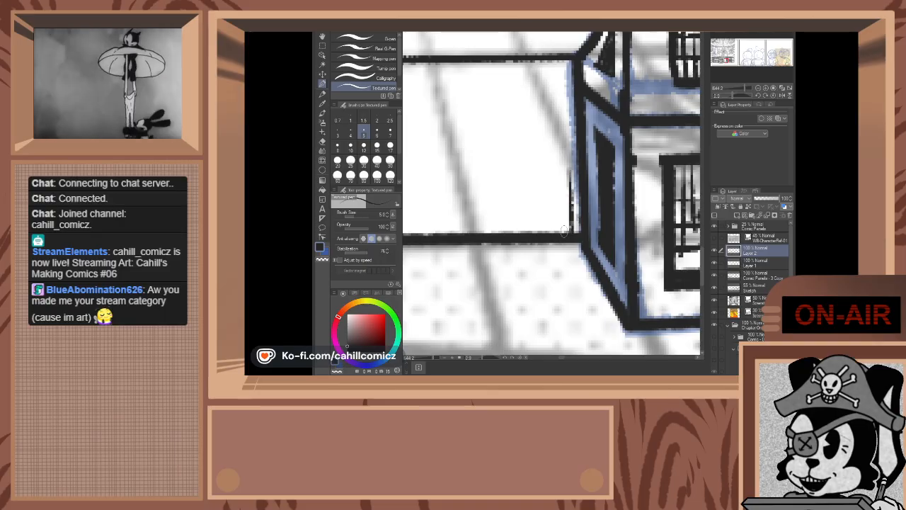
pyautogui.moveTo(564, 236); pyautogui.dragTo(560, 119)
pyautogui.hotkey('ctrl', 'z')
pyautogui.moveTo(564, 233); pyautogui.dragTo(567, 108)
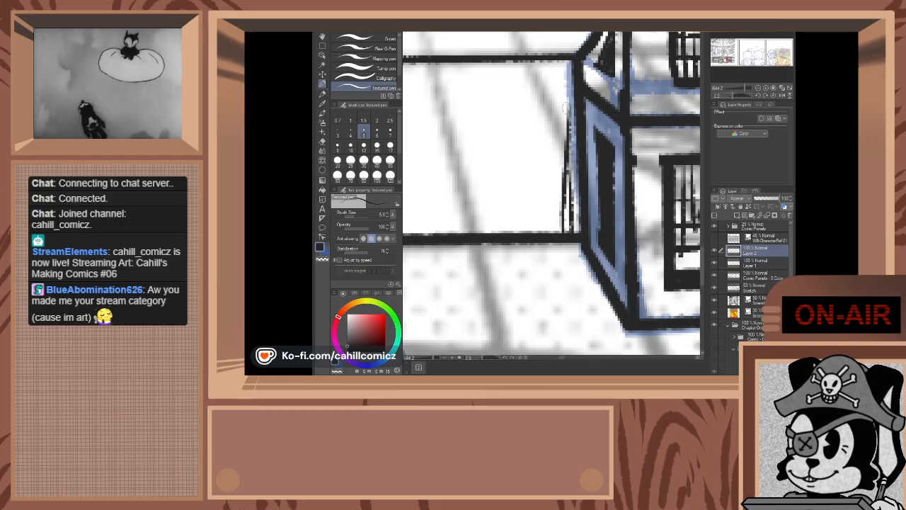
pyautogui.hotkey('ctrl', 'z')
pyautogui.moveTo(561, 238); pyautogui.dragTo(559, 81)
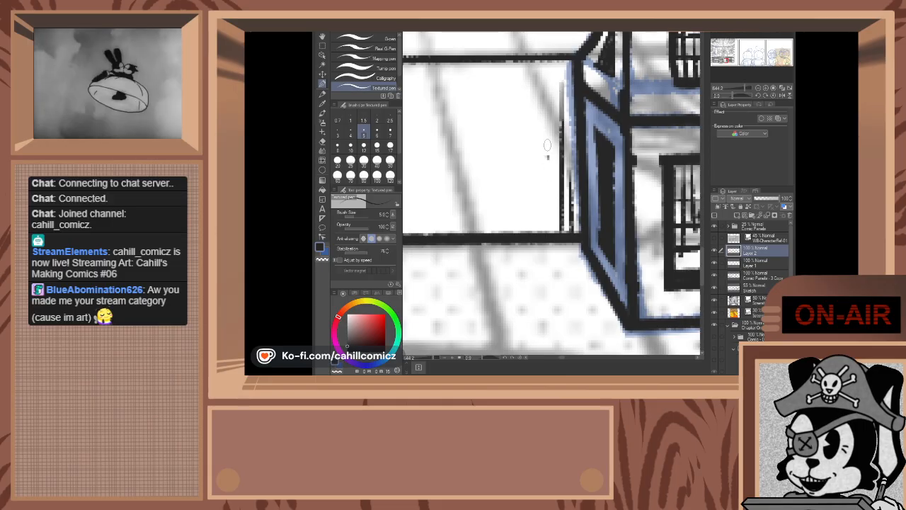
# - Hatch progressively shorter vertical strokes down from the under-rim line, tapering away from the right-hand chest
pyautogui.moveTo(547, 145); pyautogui.dragTo(554, 57)
pyautogui.hotkey('ctrl', 'z')
pyautogui.moveTo(548, 127); pyautogui.dragTo(549, 61)
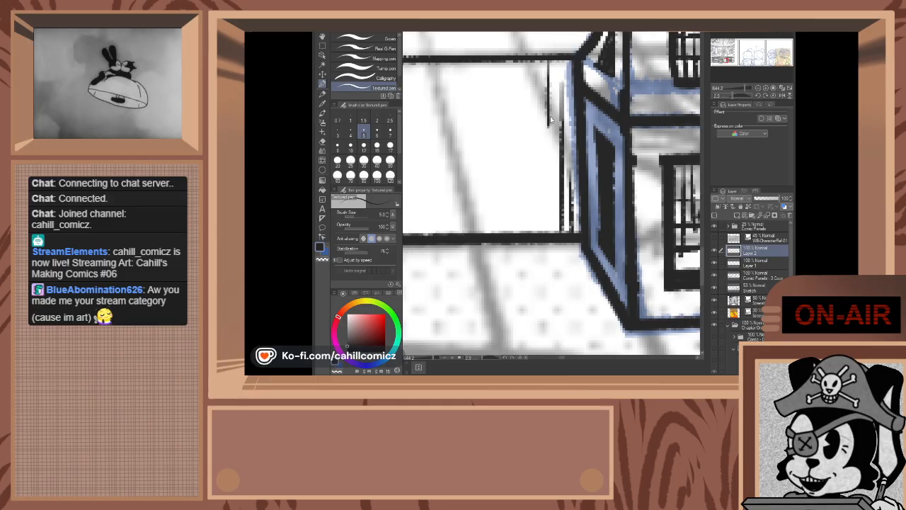
pyautogui.hotkey('ctrl', 'z')
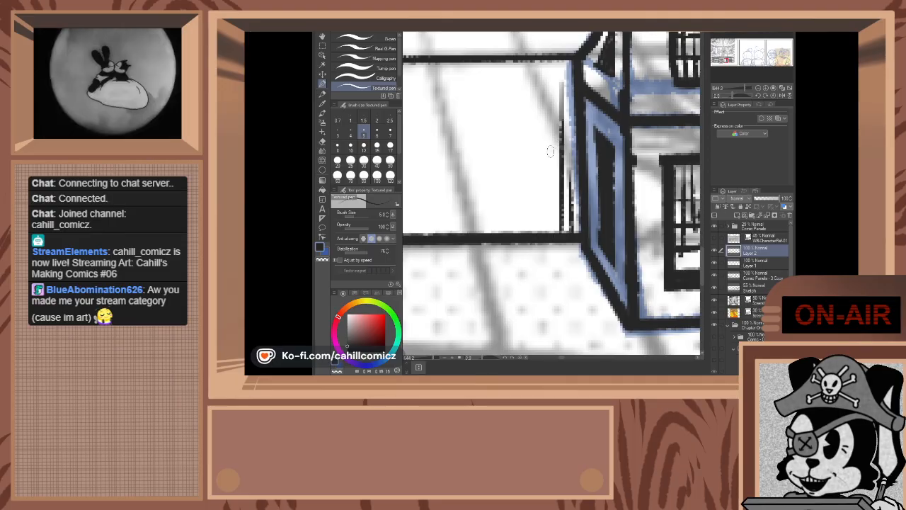
pyautogui.moveTo(550, 150); pyautogui.dragTo(551, 45)
pyautogui.moveTo(544, 115); pyautogui.dragTo(544, 53)
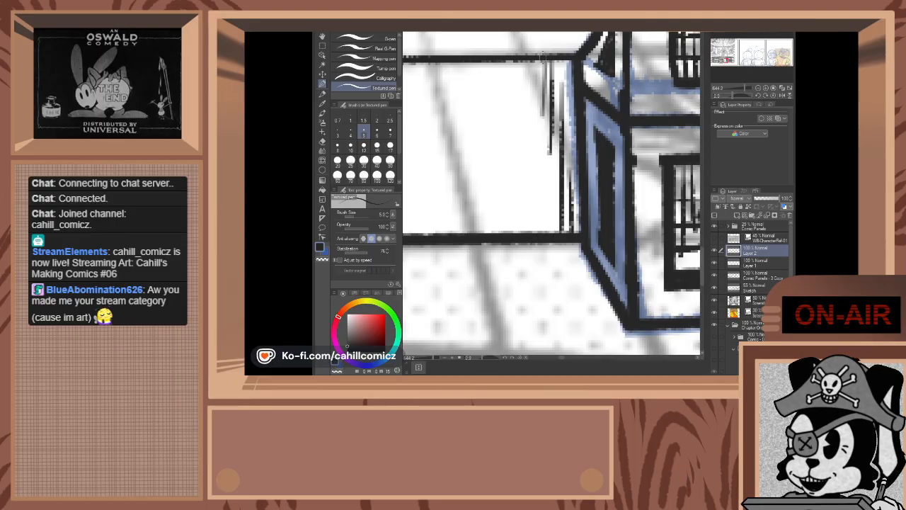
pyautogui.moveTo(538, 86)
pyautogui.mouseDown()
pyautogui.moveTo(537, 48)
pyautogui.moveTo(532, 60)
pyautogui.moveTo(529, 44)
pyautogui.mouseUp()
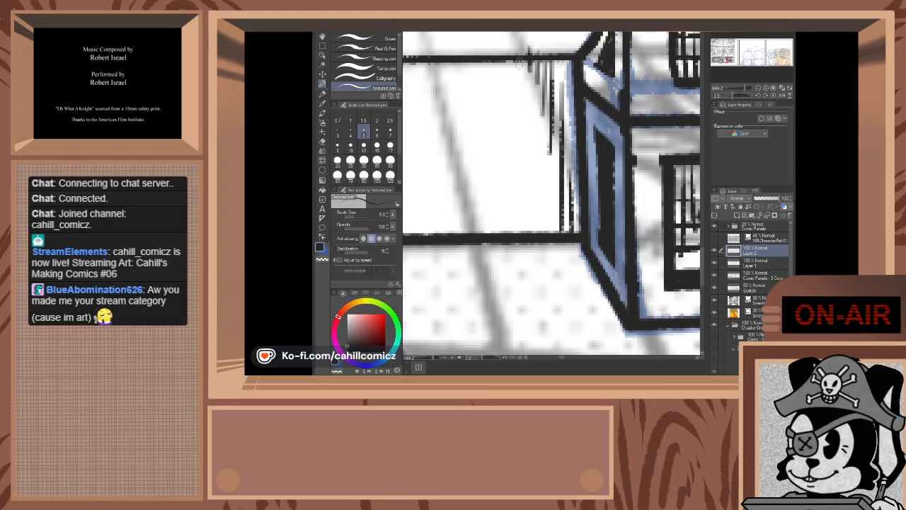
# - Ink a small mark on the ground beside the crate and a thin shadow stroke beneath the right-hand chest's front corner
pyautogui.scroll(-10, 565, 48)
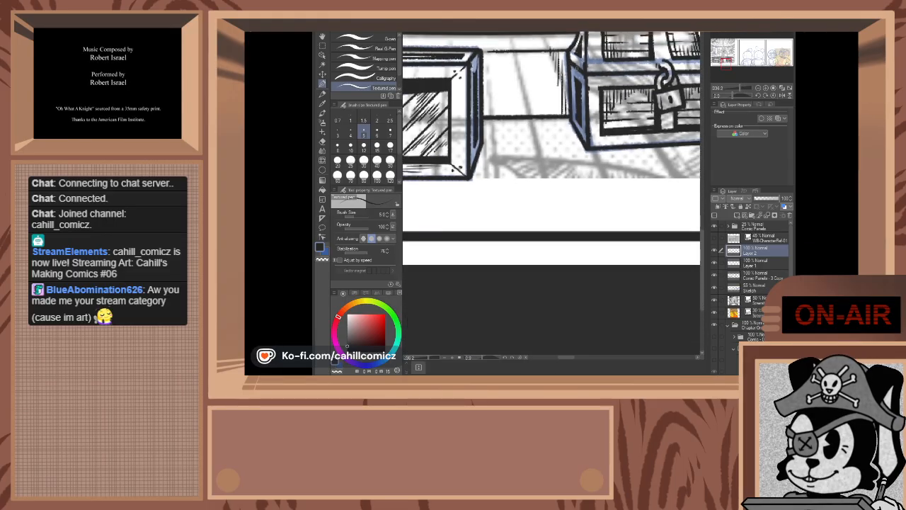
pyautogui.scroll(-5, 553, 106)
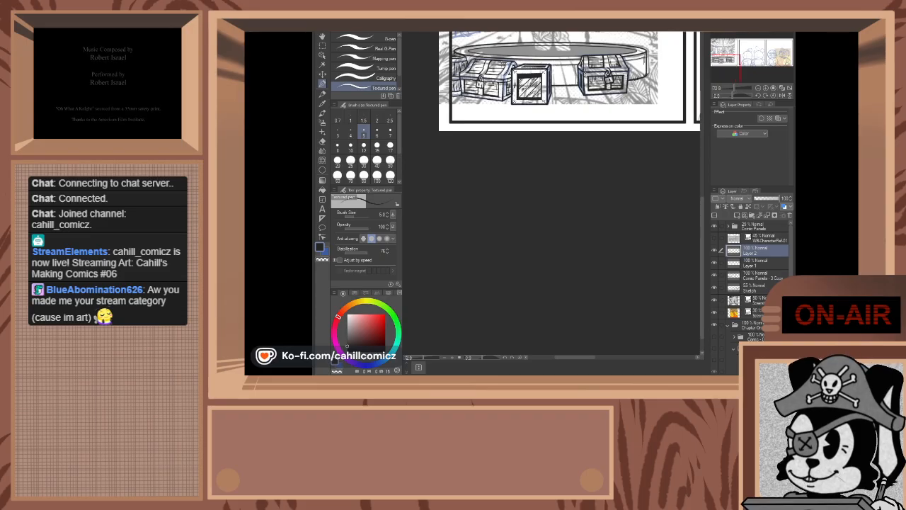
pyautogui.scroll(-3, 553, 85)
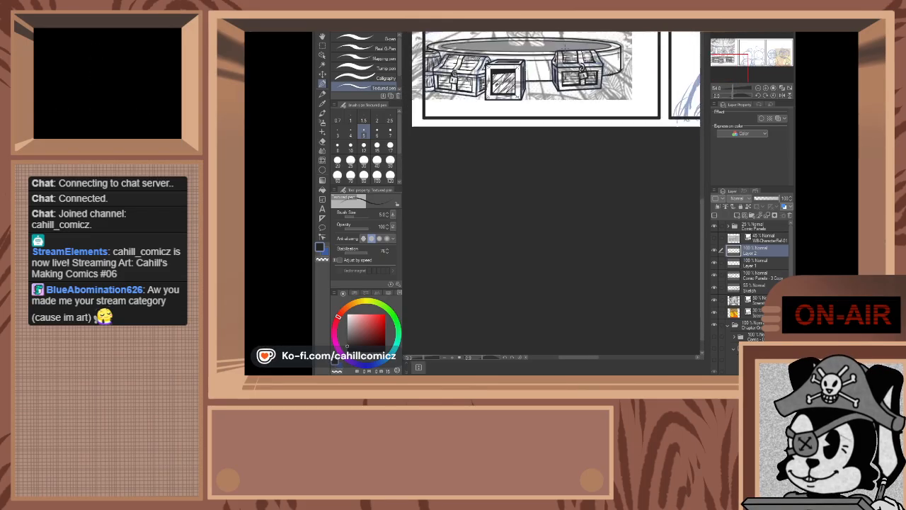
pyautogui.scroll(8, 563, 64)
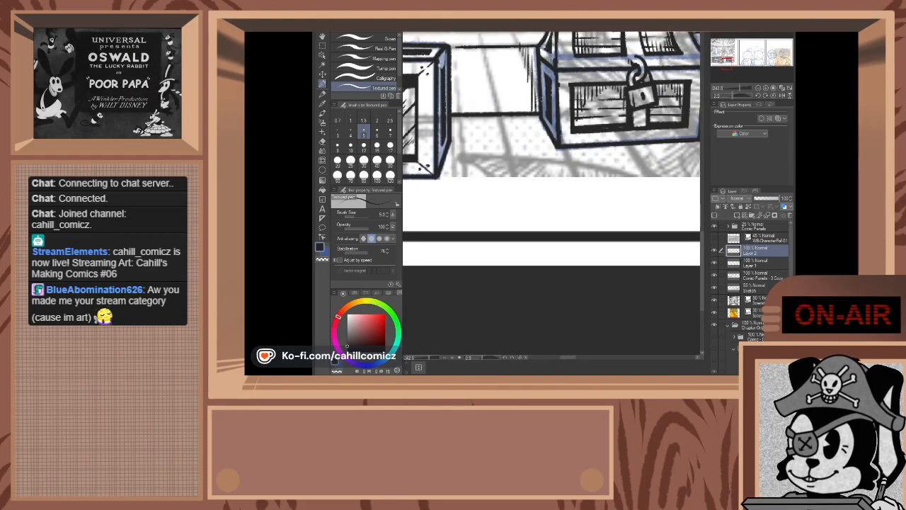
pyautogui.scroll(-5, 532, 117)
pyautogui.scroll(4, 435, 144)
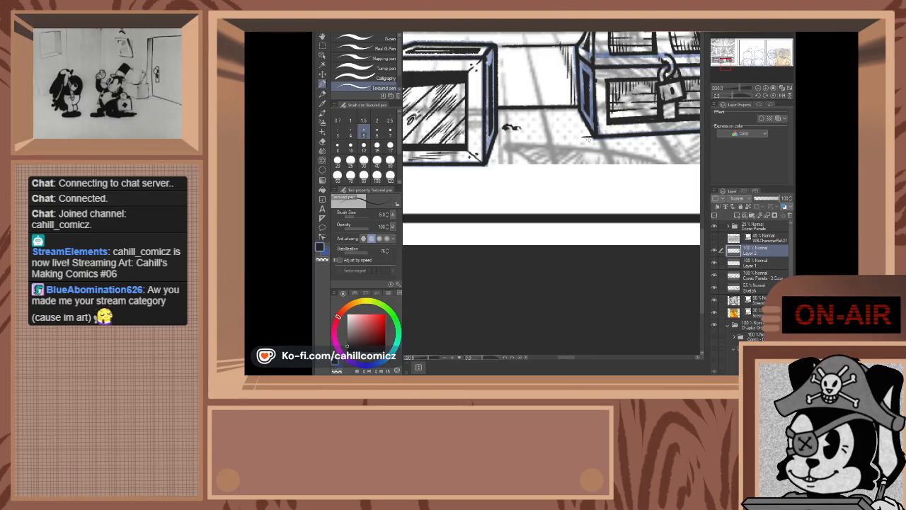
pyautogui.moveTo(588, 139); pyautogui.dragTo(648, 140)
pyautogui.hotkey('ctrl', 'z')
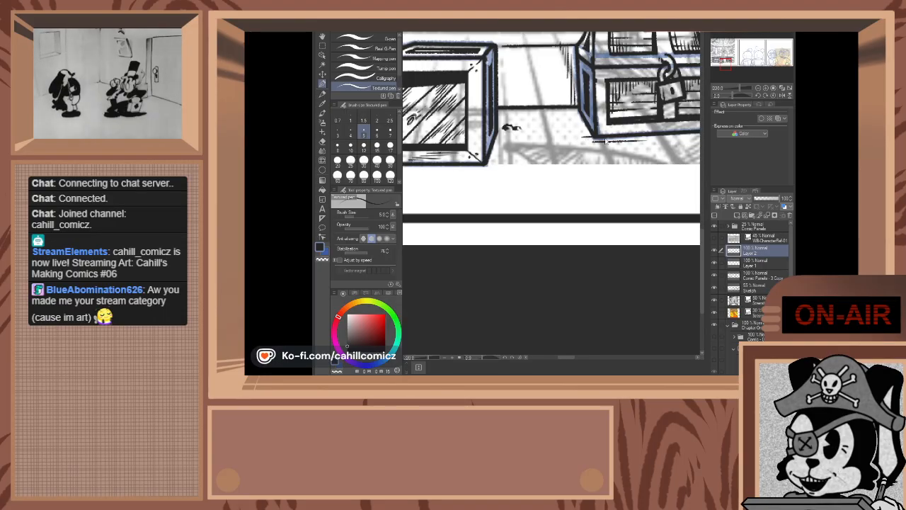
pyautogui.hotkey('ctrl', 'z')
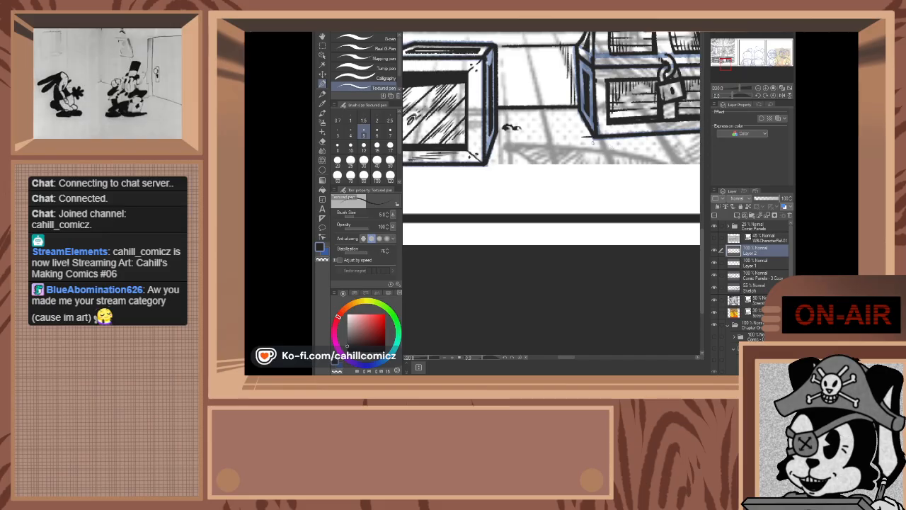
pyautogui.moveTo(590, 140); pyautogui.dragTo(638, 140)
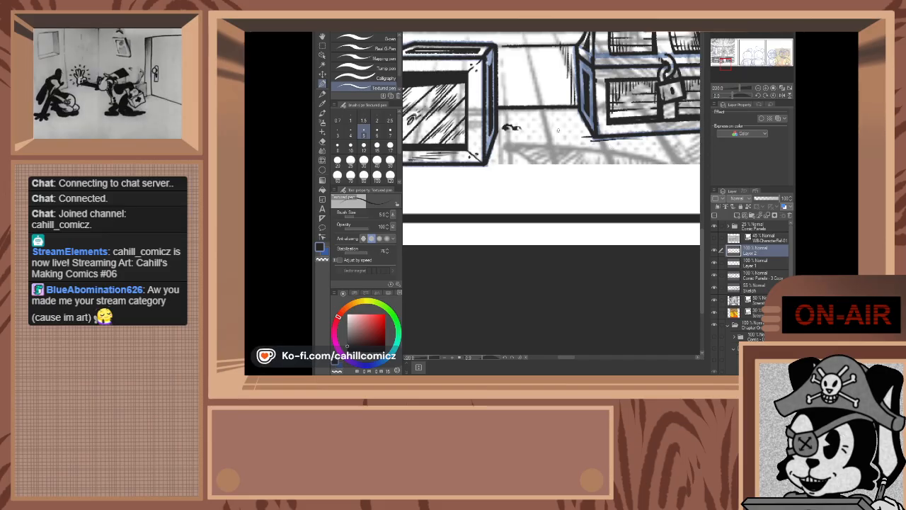
# - Add longer horizontal ground shadow strokes beneath the right-hand chest at brush size 6
pyautogui.click(378, 131)
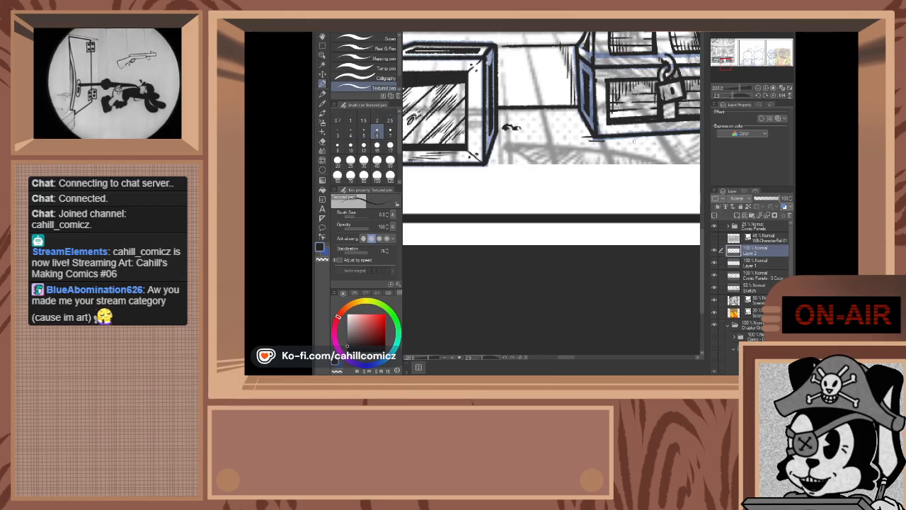
pyautogui.moveTo(592, 140)
pyautogui.mouseDown()
pyautogui.moveTo(684, 139)
pyautogui.moveTo(590, 141)
pyautogui.moveTo(670, 139)
pyautogui.mouseUp()
pyautogui.hotkey('ctrl', 'z')
pyautogui.hotkey('ctrl', 'z')
pyautogui.moveTo(593, 141); pyautogui.dragTo(691, 138)
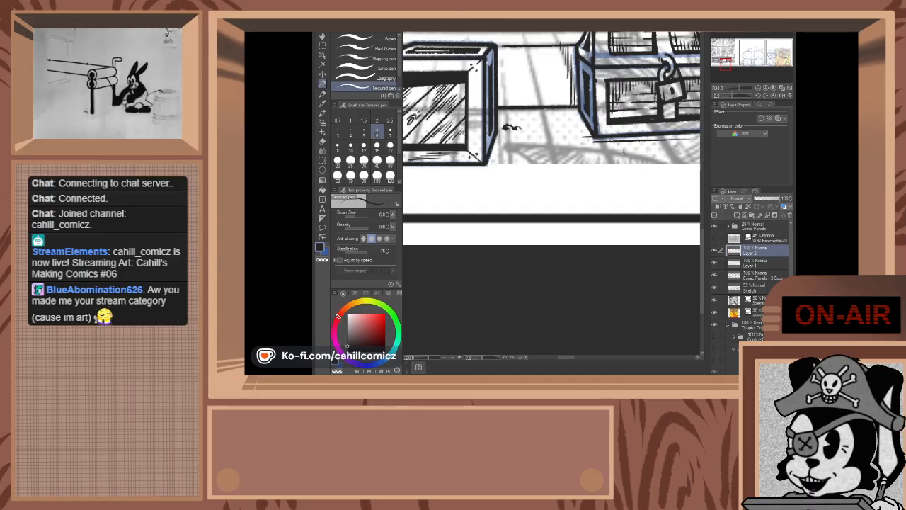
pyautogui.moveTo(609, 145); pyautogui.dragTo(676, 145)
pyautogui.hotkey('ctrl', 'z')
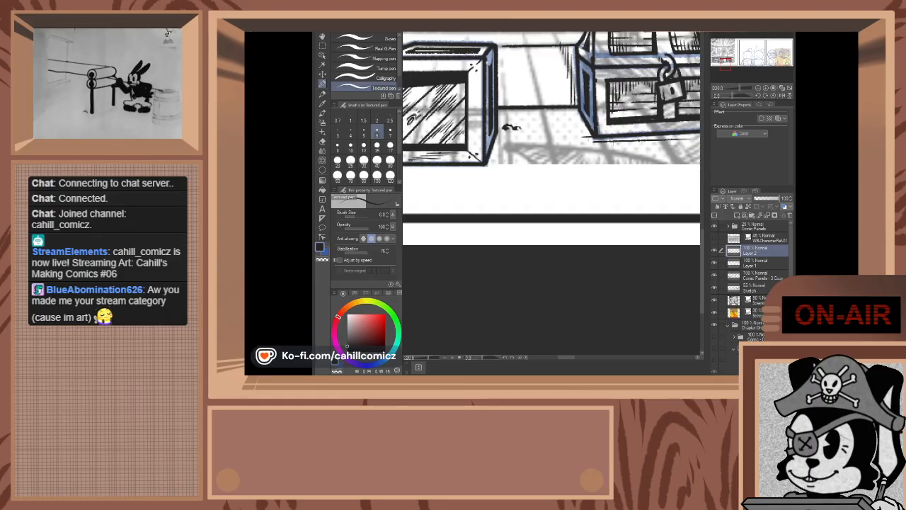
pyautogui.moveTo(609, 145); pyautogui.dragTo(686, 145)
pyautogui.hotkey('ctrl', 'z')
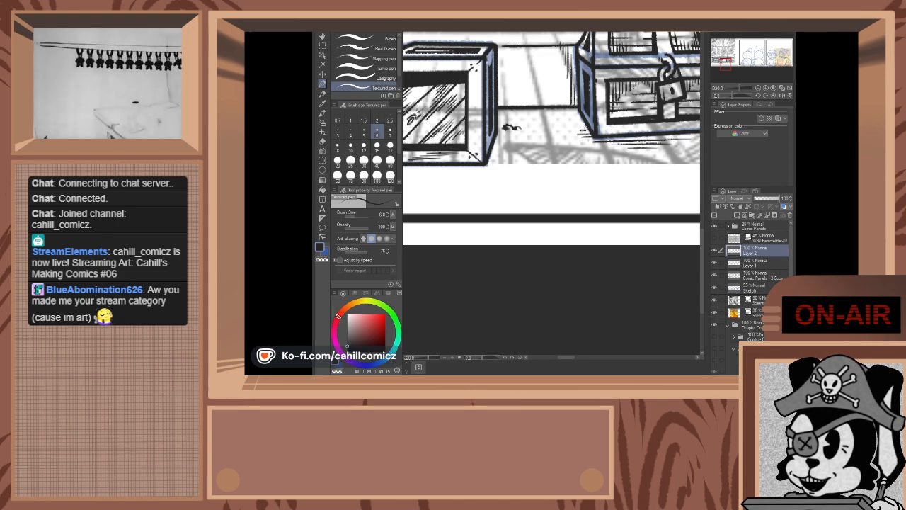
# - Ink thin, nearly horizontal shadow strokes on the ground along the left-hand chest's bottom edge
pyautogui.moveTo(721, 62); pyautogui.dragTo(714, 65)
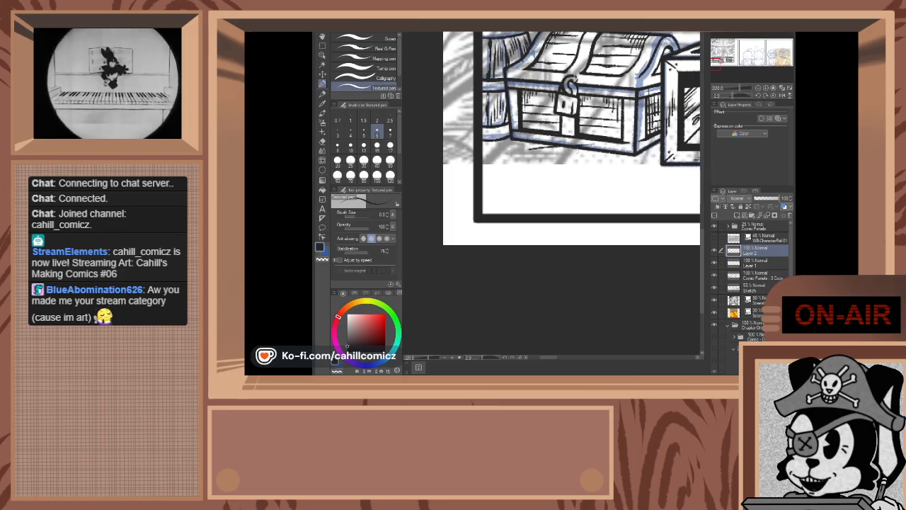
pyautogui.moveTo(530, 150)
pyautogui.mouseDown()
pyautogui.moveTo(609, 146)
pyautogui.moveTo(559, 156)
pyautogui.moveTo(528, 149)
pyautogui.moveTo(623, 156)
pyautogui.mouseUp()
pyautogui.hotkey('ctrl', 'z')
pyautogui.hotkey('ctrl', 'z')
pyautogui.hotkey('ctrl', 'z')
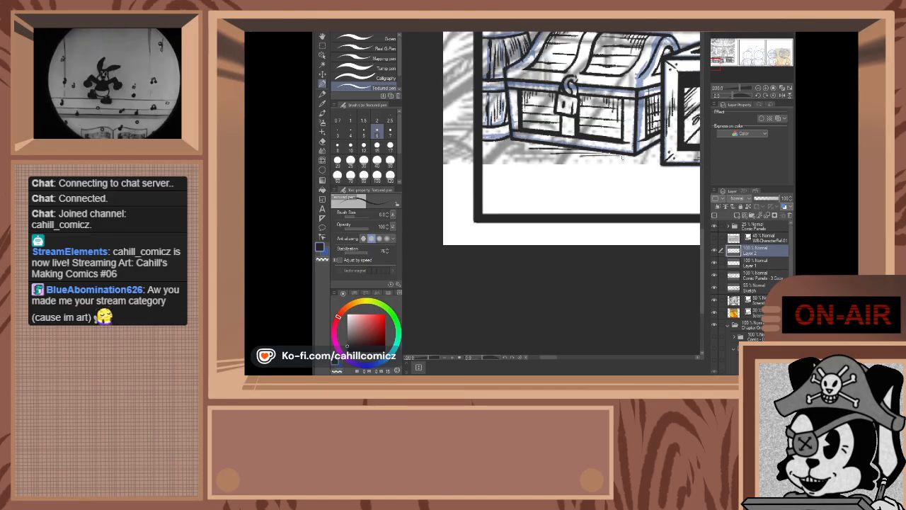
pyautogui.hotkey('ctrl', 'z')
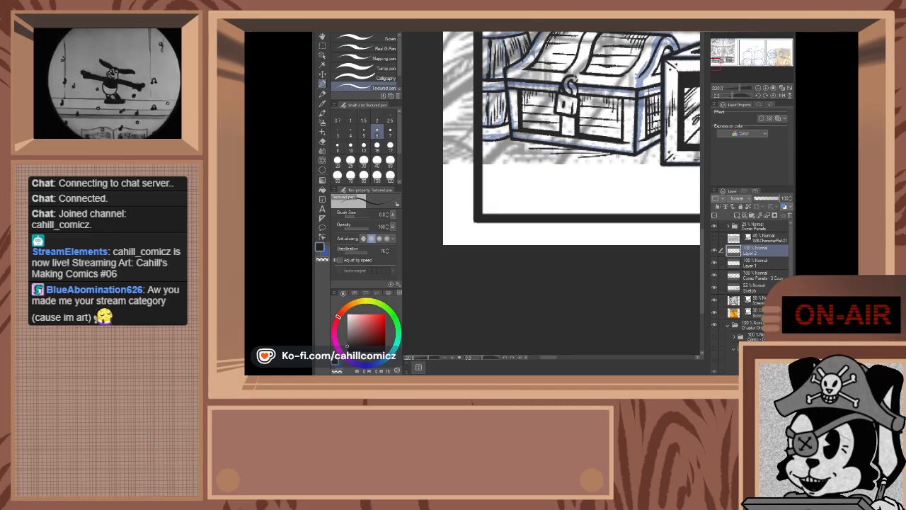
pyautogui.moveTo(553, 153); pyautogui.dragTo(598, 151)
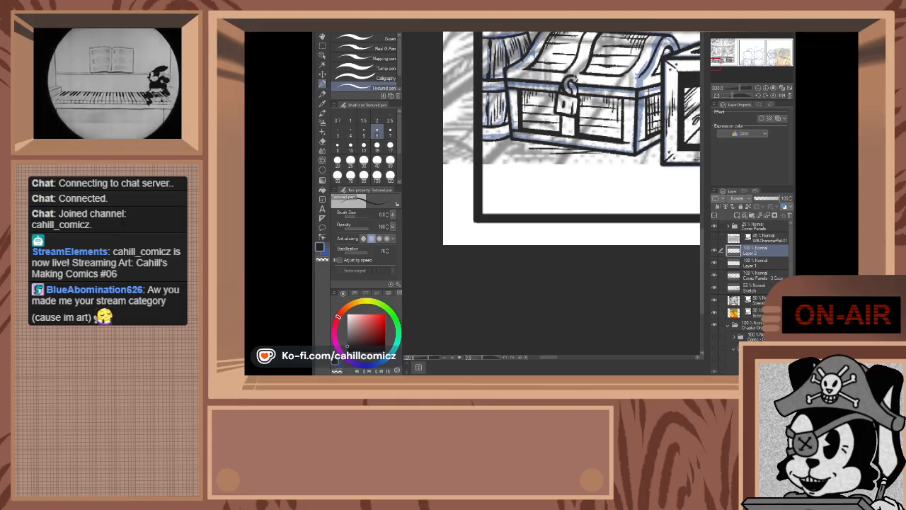
pyautogui.moveTo(555, 153); pyautogui.dragTo(604, 153)
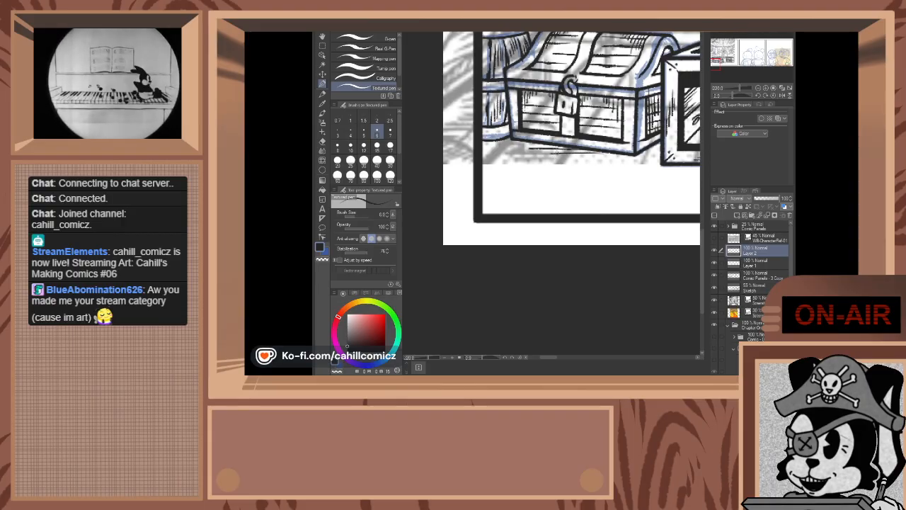
pyautogui.moveTo(524, 146); pyautogui.dragTo(582, 153)
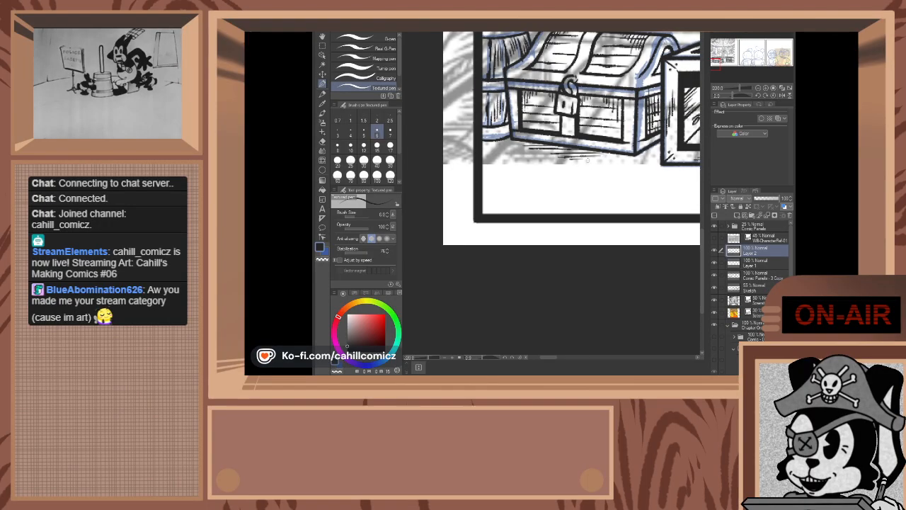
# - Hatch vertical shading strokes on the pool wall in the gap between the barrel and the left-hand chest
pyautogui.scroll(-8, 588, 160)
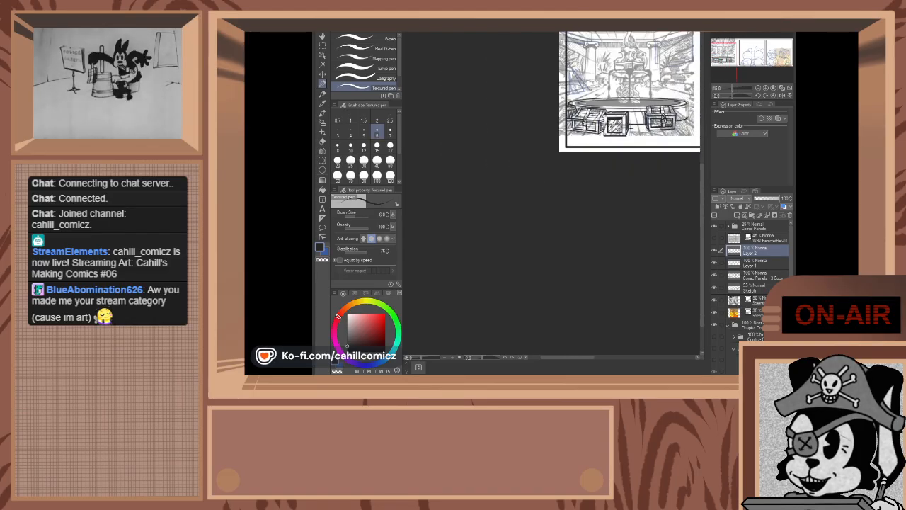
pyautogui.scroll(6, 581, 106)
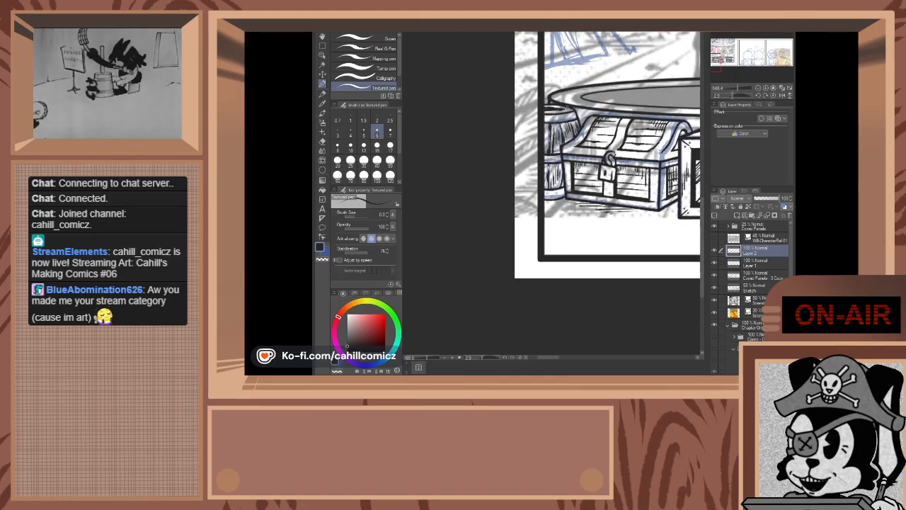
pyautogui.scroll(4, 588, 107)
pyautogui.scroll(-3, 588, 117)
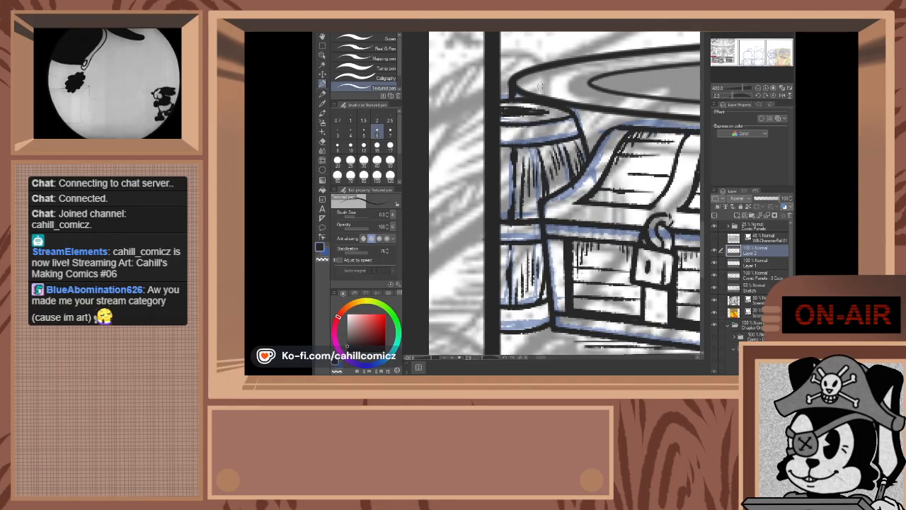
pyautogui.scroll(2, 577, 107)
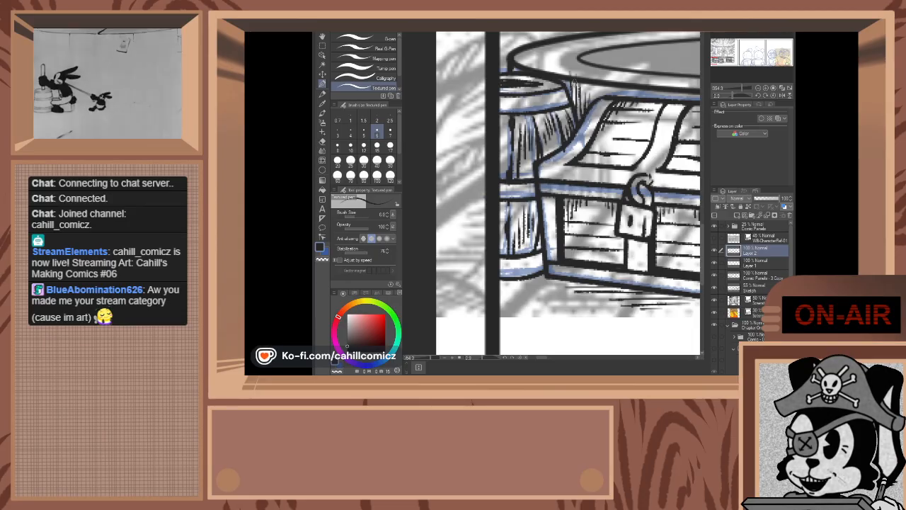
# - Ink the vertical edge of the blue-sketched tent's opening, with a short base line running to the panel border
pyautogui.scroll(-5, 599, 94)
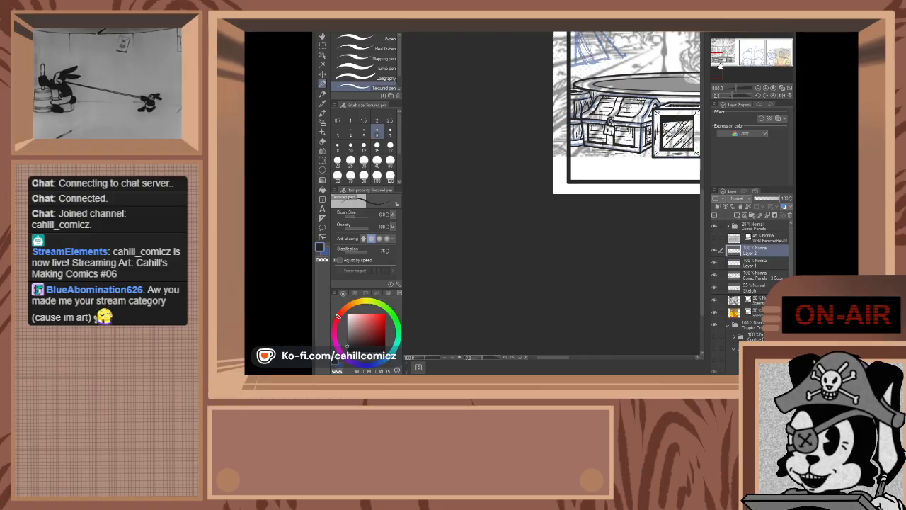
pyautogui.moveTo(720, 64); pyautogui.dragTo(719, 55)
pyautogui.scroll(5, 596, 128)
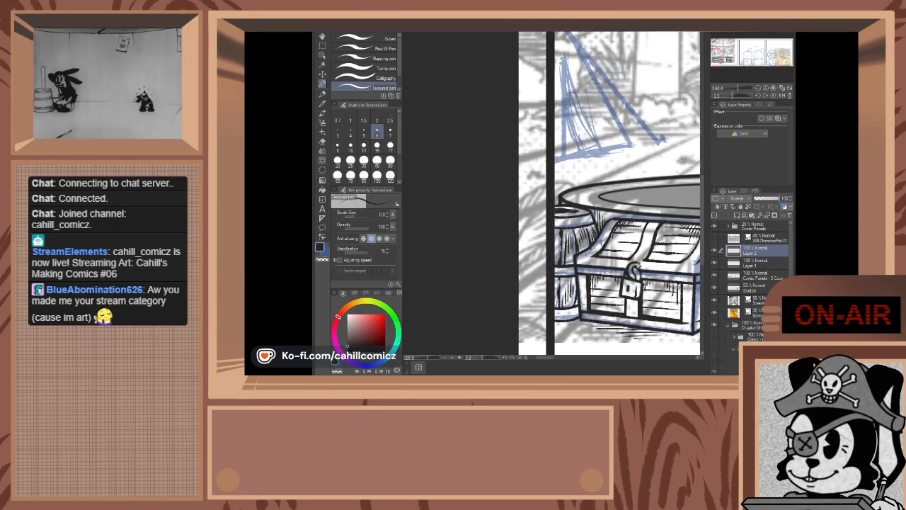
pyautogui.scroll(3, 596, 127)
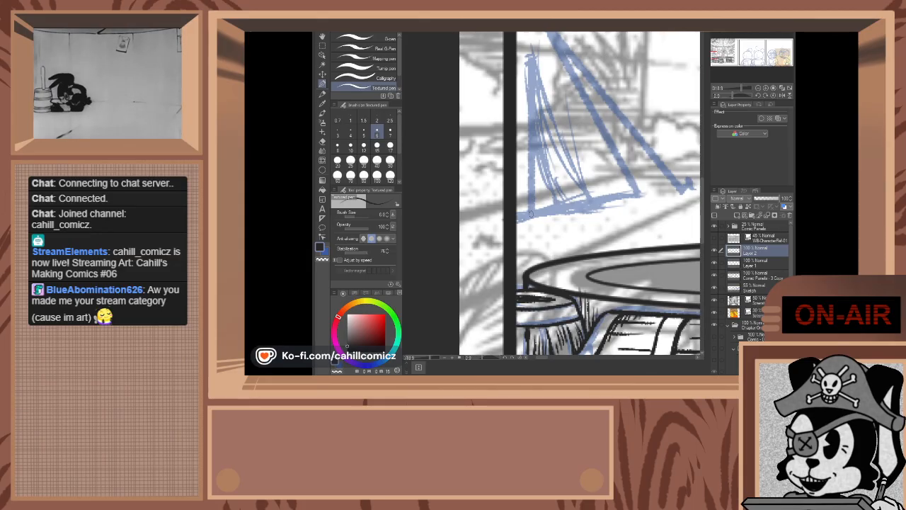
pyautogui.moveTo(531, 212); pyautogui.dragTo(533, 170)
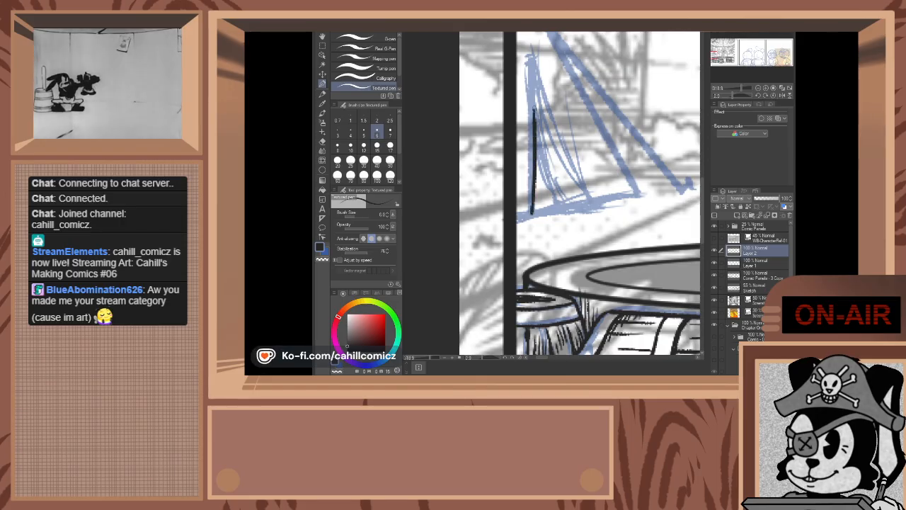
pyautogui.hotkey('ctrl', 'z')
pyautogui.moveTo(533, 207); pyautogui.dragTo(538, 55)
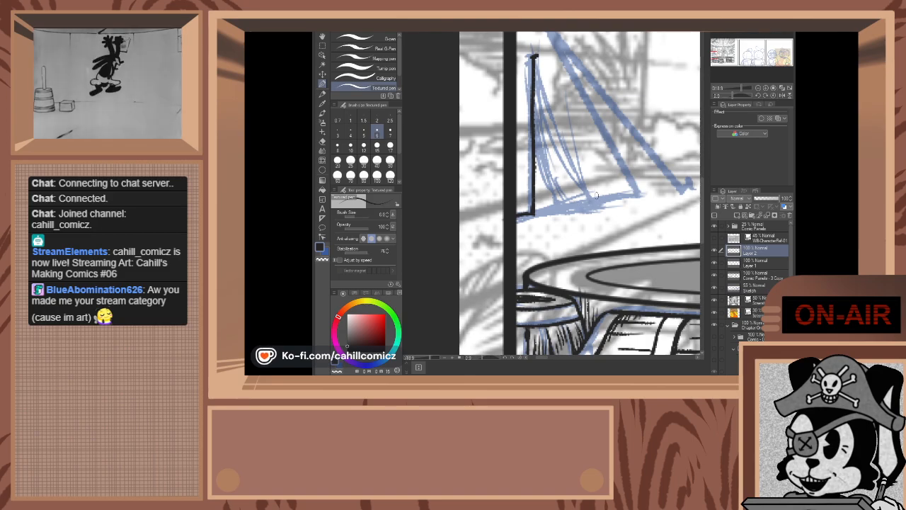
# - Ink the tent's open flap as two curves running down from the opening's peak and meeting at the base
pyautogui.moveTo(601, 207)
pyautogui.mouseDown()
pyautogui.moveTo(546, 125)
pyautogui.moveTo(588, 187)
pyautogui.moveTo(563, 148)
pyautogui.mouseUp()
pyautogui.hotkey('ctrl', 'z')
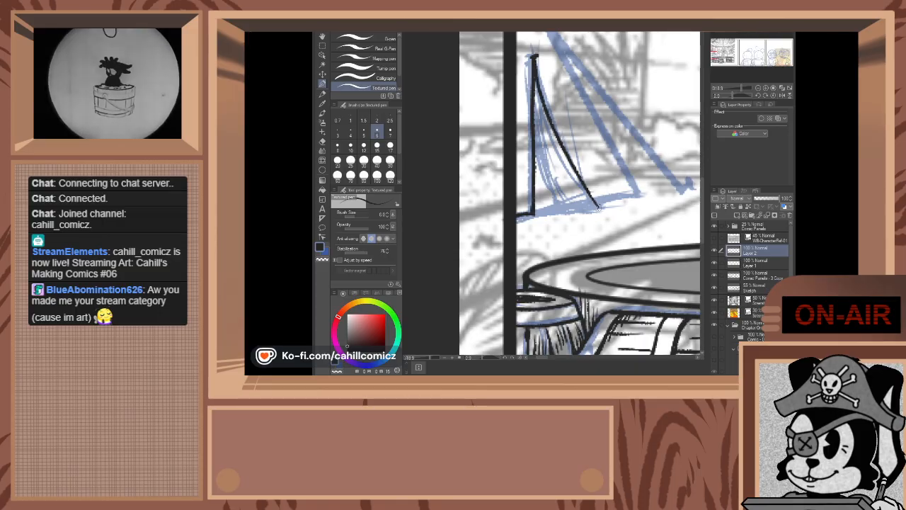
pyautogui.moveTo(601, 205); pyautogui.dragTo(574, 209)
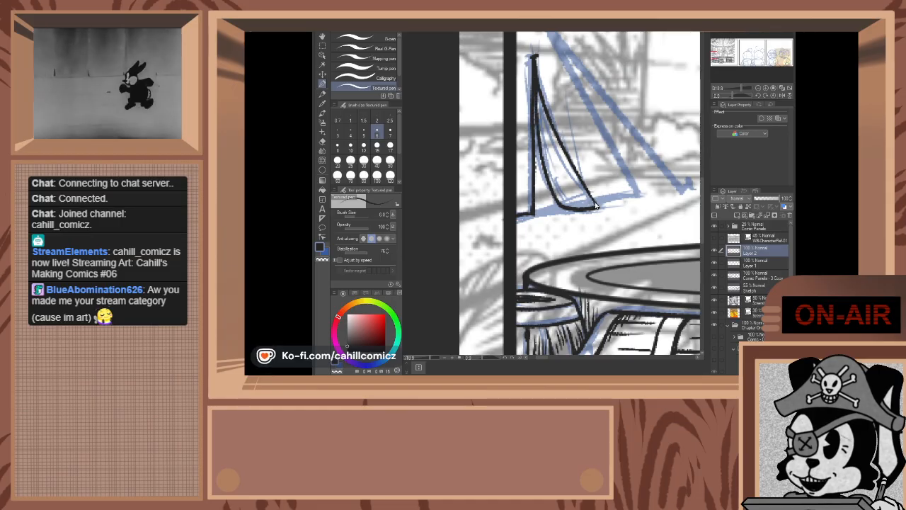
pyautogui.hotkey('ctrl', 'z')
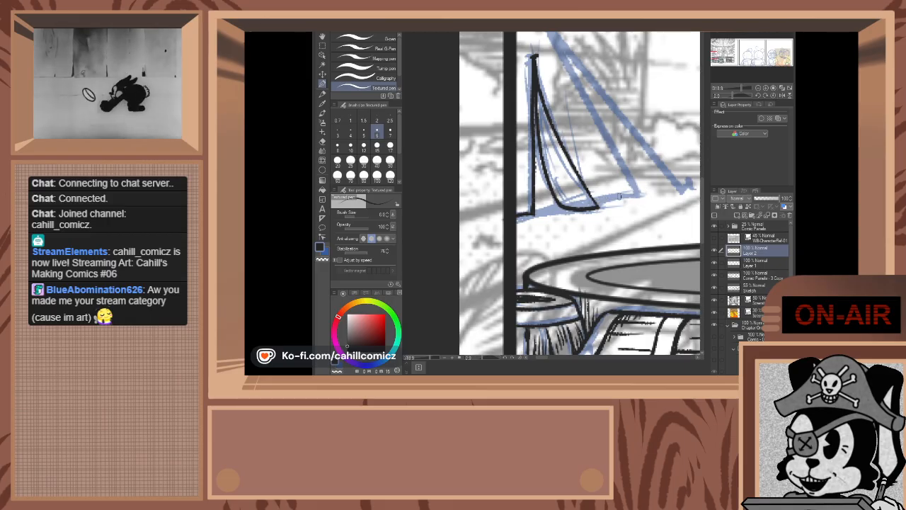
# - Ink the tent's lower hem from the flap's tip out to the outer corner
pyautogui.moveTo(595, 204); pyautogui.dragTo(646, 193)
pyautogui.hotkey('ctrl', 'z')
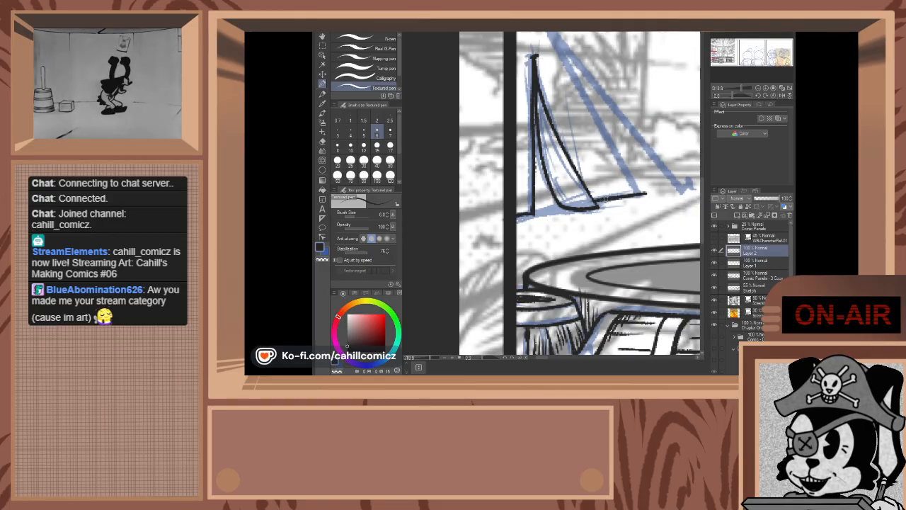
pyautogui.moveTo(597, 202); pyautogui.dragTo(644, 194)
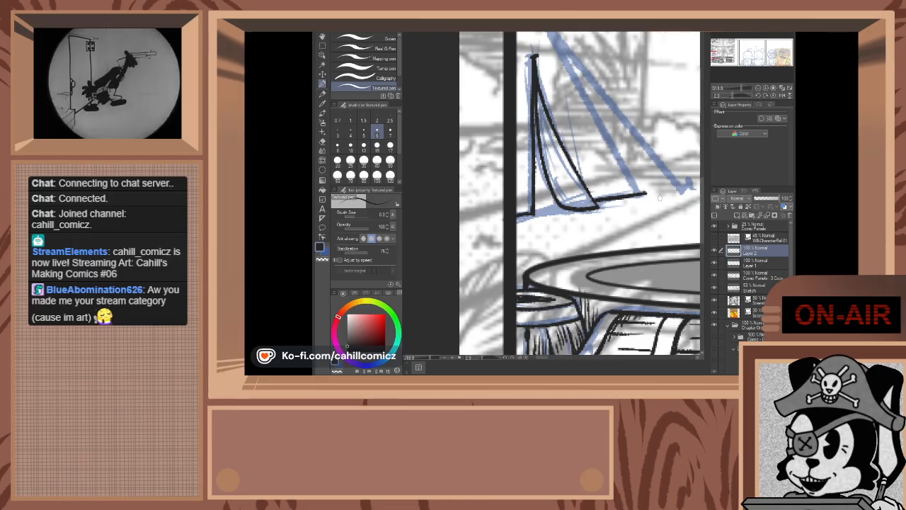
# - Ink the tent's slanted outer edge from the lower corner up to where it meets the sketched pole
pyautogui.moveTo(714, 57); pyautogui.dragTo(715, 55)
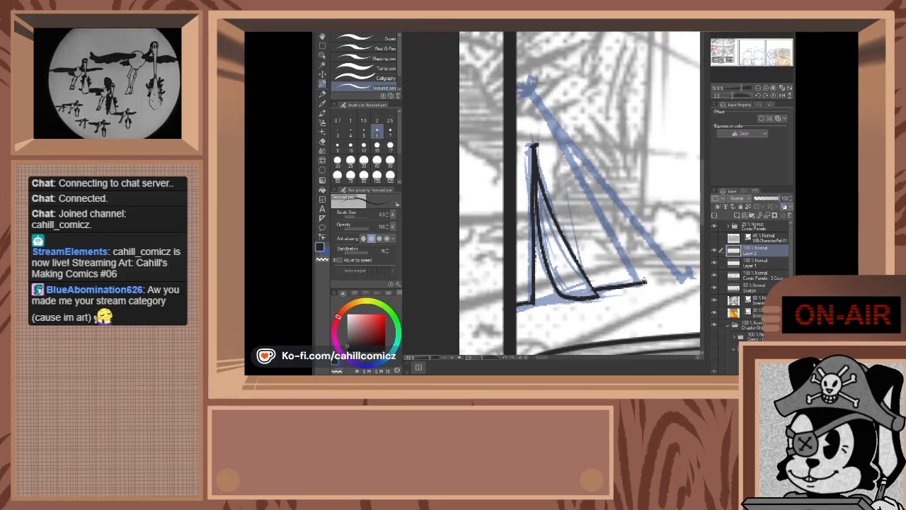
pyautogui.moveTo(645, 282); pyautogui.dragTo(624, 255)
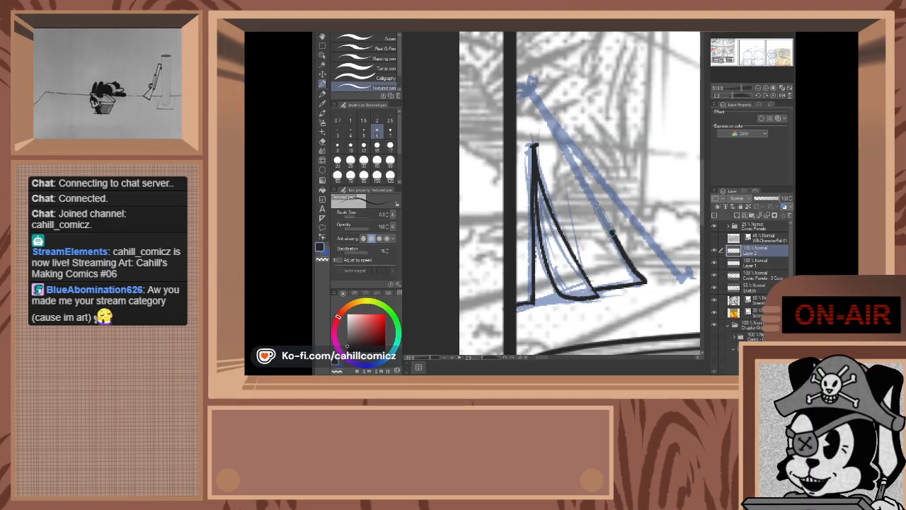
pyautogui.moveTo(612, 233); pyautogui.dragTo(552, 114)
pyautogui.hotkey('ctrl', 'z')
pyautogui.hotkey('ctrl', 'z')
pyautogui.hotkey('ctrl', 'z')
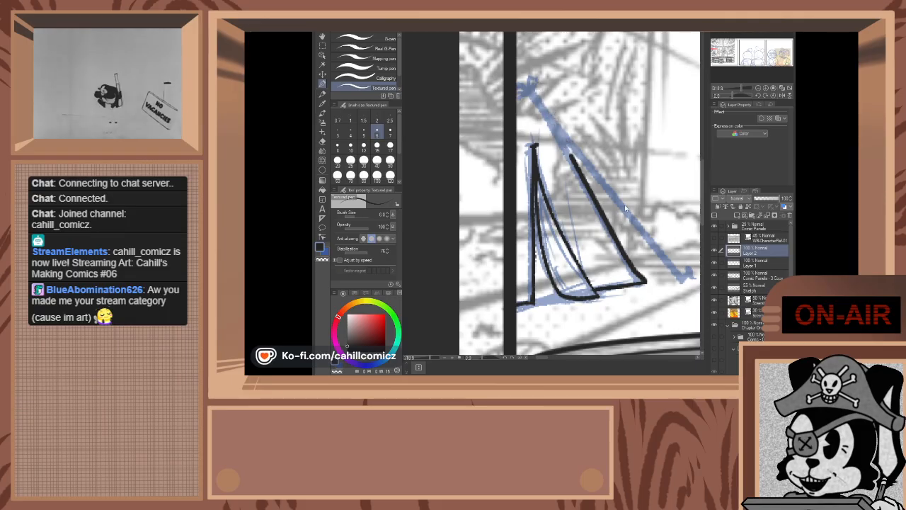
# - Redraw the tent's slanted outer edge as one line from the lower corner up over the peak to the panel border
pyautogui.hotkey('ctrl', 'z')
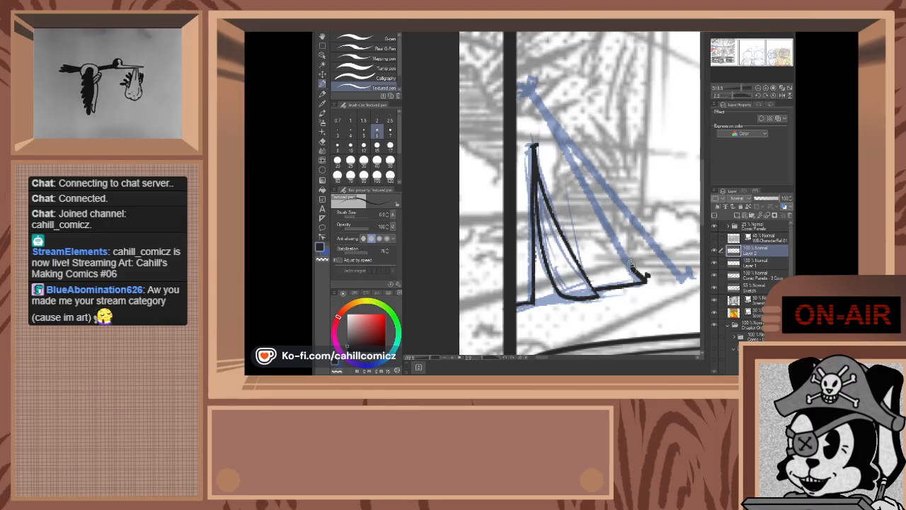
pyautogui.moveTo(633, 269)
pyautogui.mouseDown()
pyautogui.moveTo(554, 126)
pyautogui.moveTo(580, 159)
pyautogui.moveTo(516, 102)
pyautogui.mouseUp()
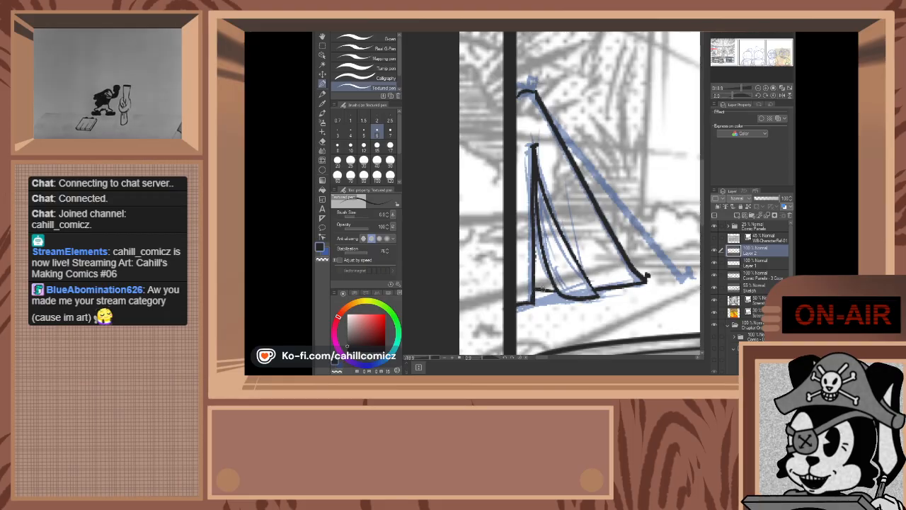
# - Fill the narrow gap between the tent opening's vertical edge and the curved flap with solid black
pyautogui.moveTo(540, 282); pyautogui.dragTo(552, 289)
pyautogui.moveTo(542, 255); pyautogui.dragTo(551, 281)
pyautogui.moveTo(535, 234); pyautogui.dragTo(543, 261)
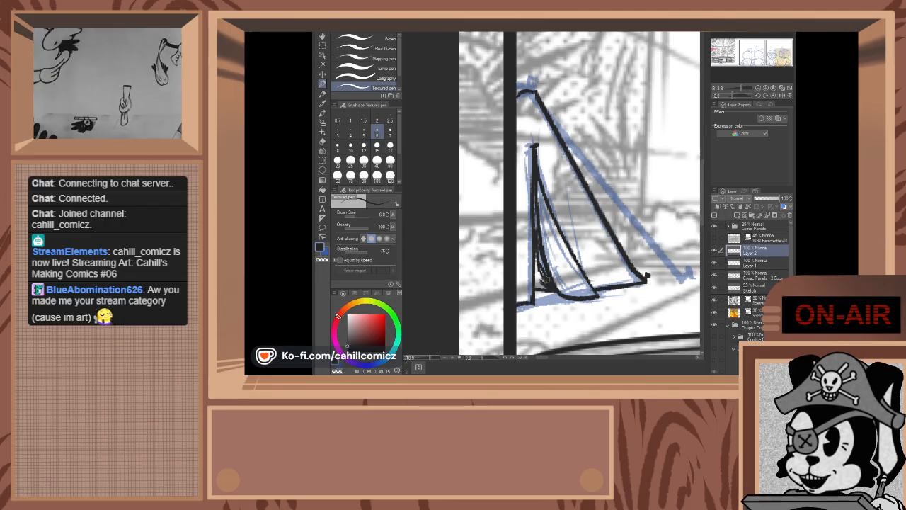
pyautogui.moveTo(536, 235); pyautogui.dragTo(542, 284)
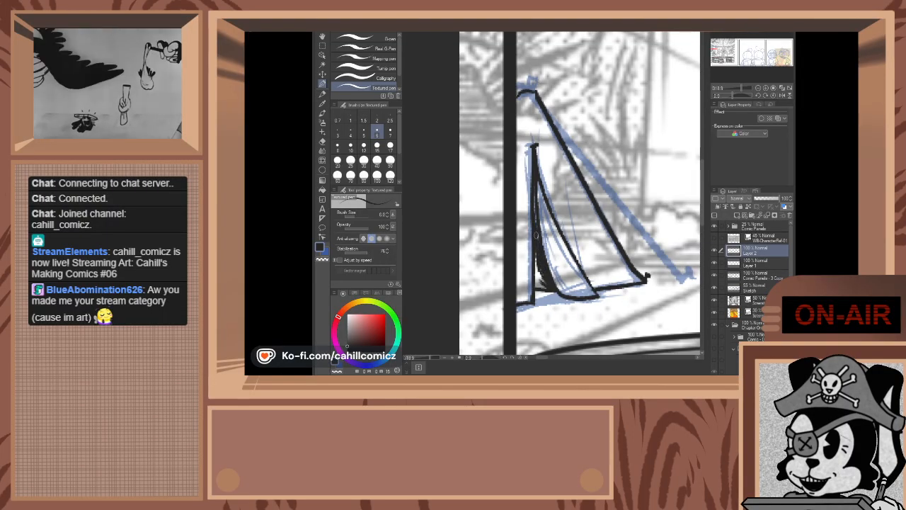
pyautogui.moveTo(536, 187); pyautogui.dragTo(539, 276)
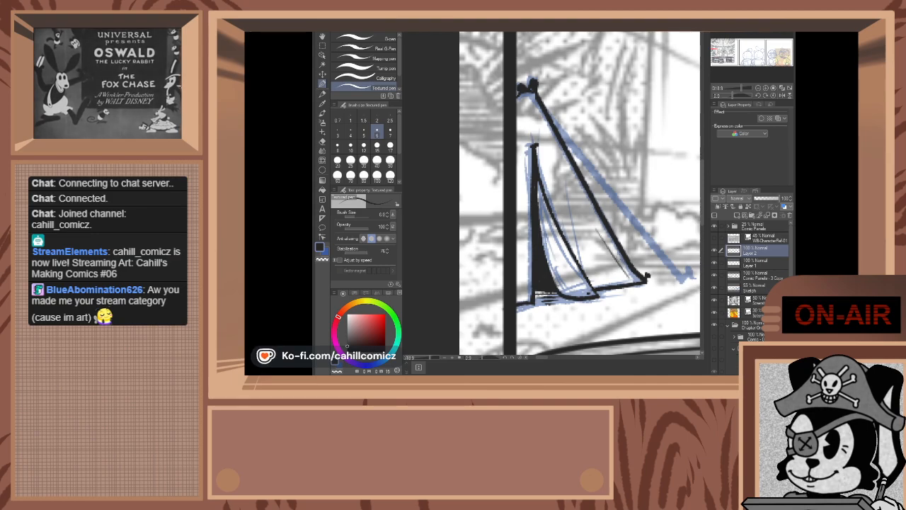
# - Try to ink a long fold line just inside the tent's slanted outer edge, from the hem upward
pyautogui.moveTo(622, 270); pyautogui.dragTo(555, 166)
pyautogui.hotkey('ctrl', 'z')
pyautogui.moveTo(626, 279); pyautogui.dragTo(553, 156)
pyautogui.hotkey('ctrl', 'z')
pyautogui.moveTo(621, 277); pyautogui.dragTo(561, 172)
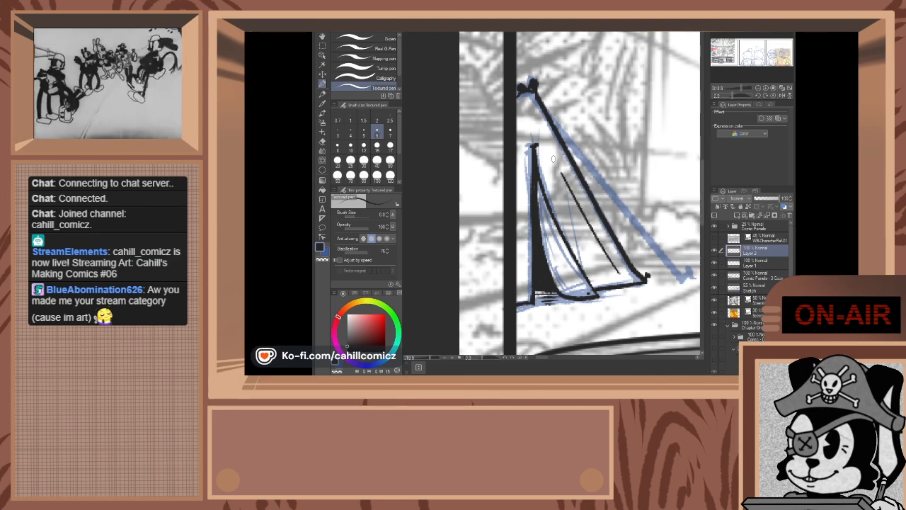
pyautogui.hotkey('ctrl', 'z')
pyautogui.moveTo(620, 270); pyautogui.dragTo(557, 157)
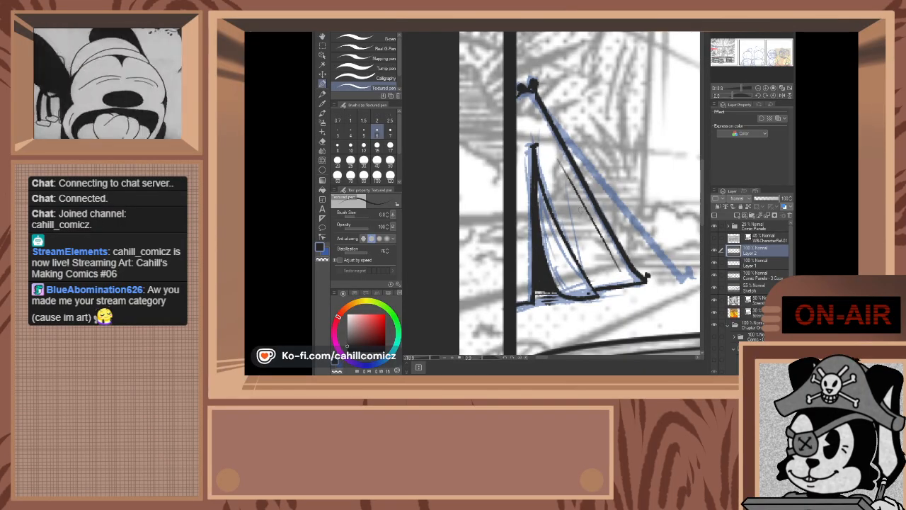
pyautogui.hotkey('ctrl', 'z')
pyautogui.moveTo(623, 273); pyautogui.dragTo(554, 165)
pyautogui.hotkey('ctrl', 'z')
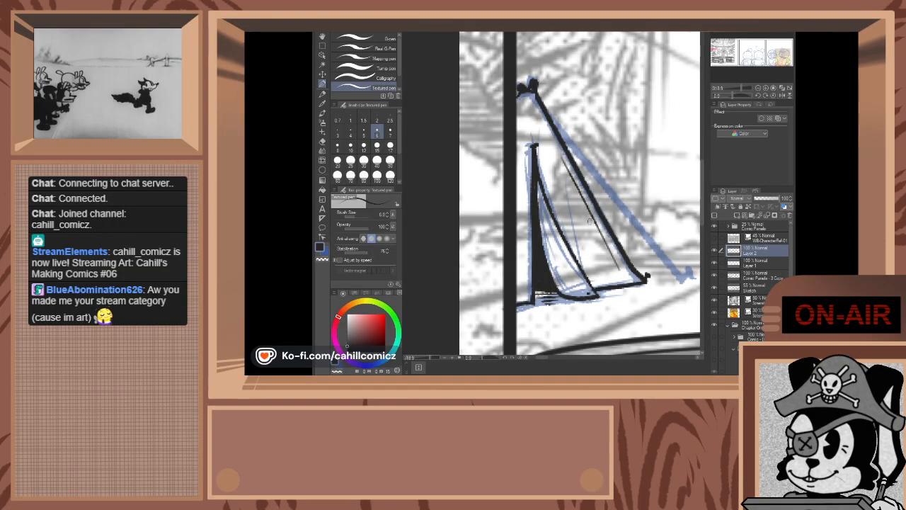
# - Try the tent's long fold line with the brush size set to 8
pyautogui.click(339, 146)
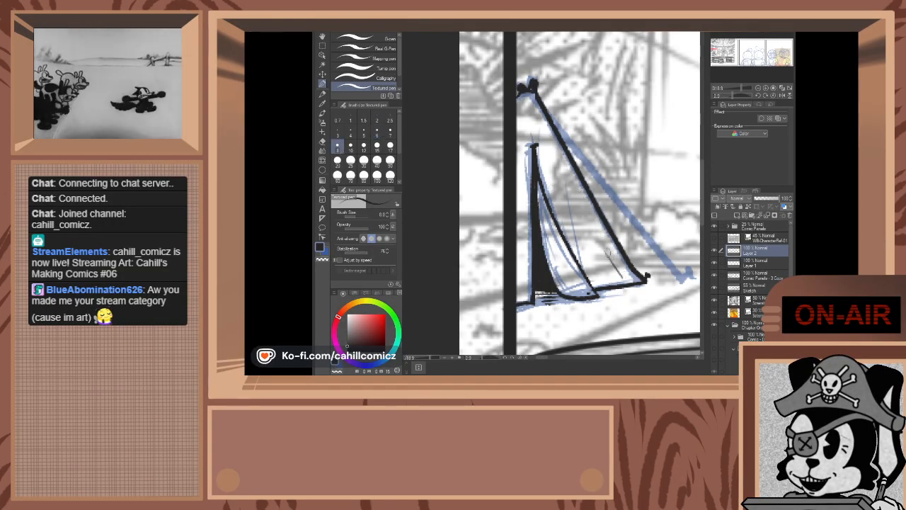
pyautogui.moveTo(620, 273); pyautogui.dragTo(570, 185)
pyautogui.hotkey('ctrl', 'z')
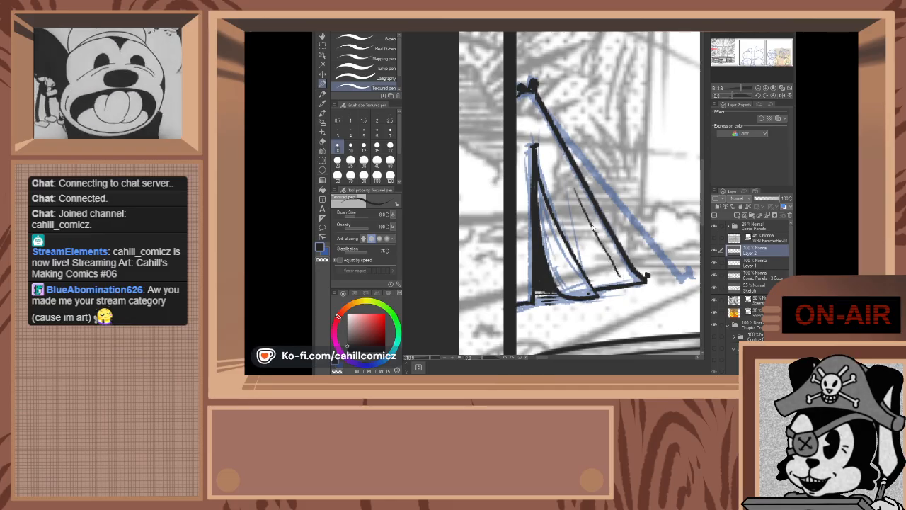
pyautogui.hotkey('ctrl', 'z')
# - Try the fold line again at brush size 6, building it upward from the tent's hem
pyautogui.click(376, 132)
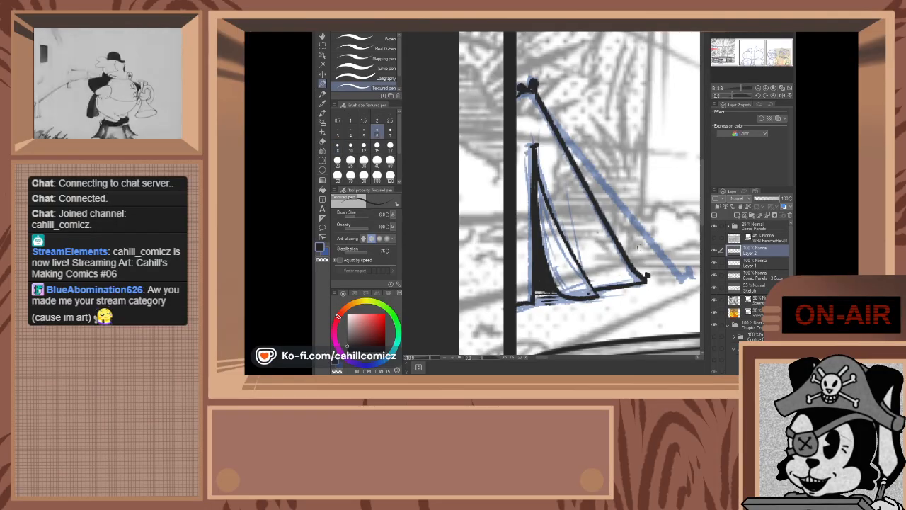
pyautogui.moveTo(620, 275); pyautogui.dragTo(599, 241)
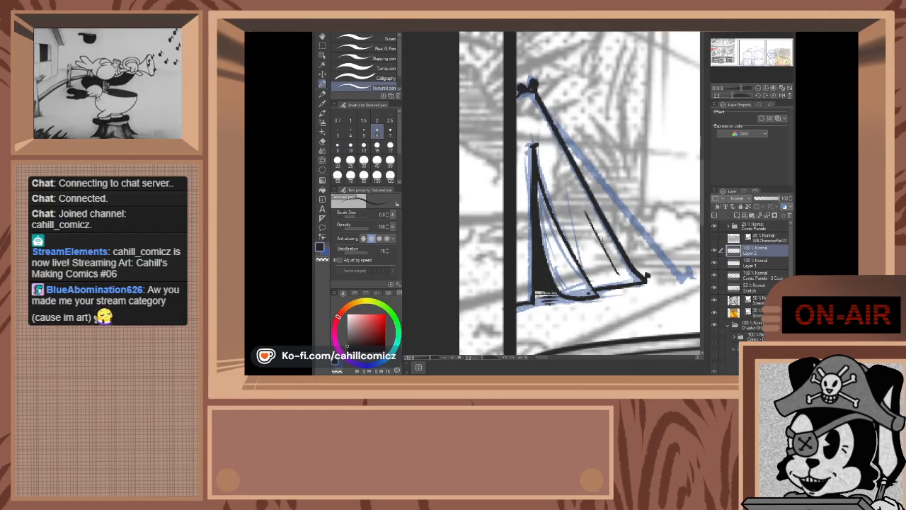
pyautogui.hotkey('ctrl', 'z')
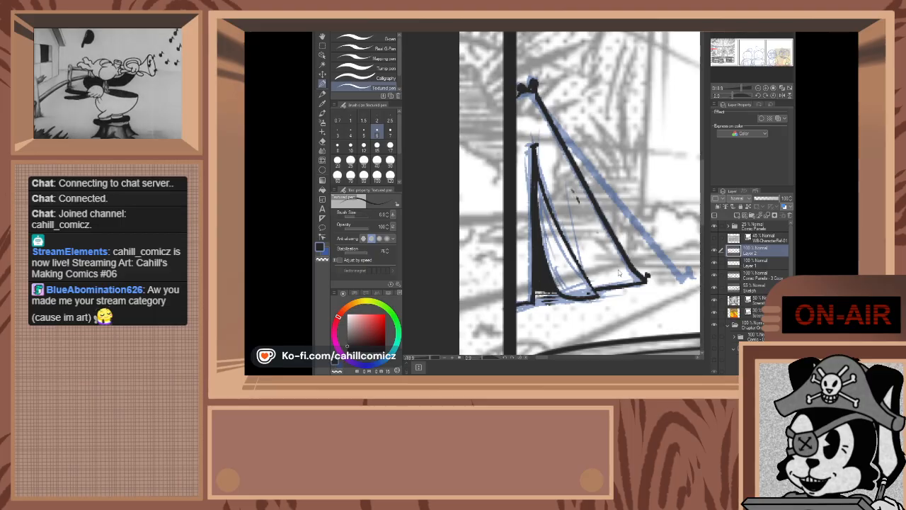
pyautogui.moveTo(599, 241); pyautogui.dragTo(564, 172)
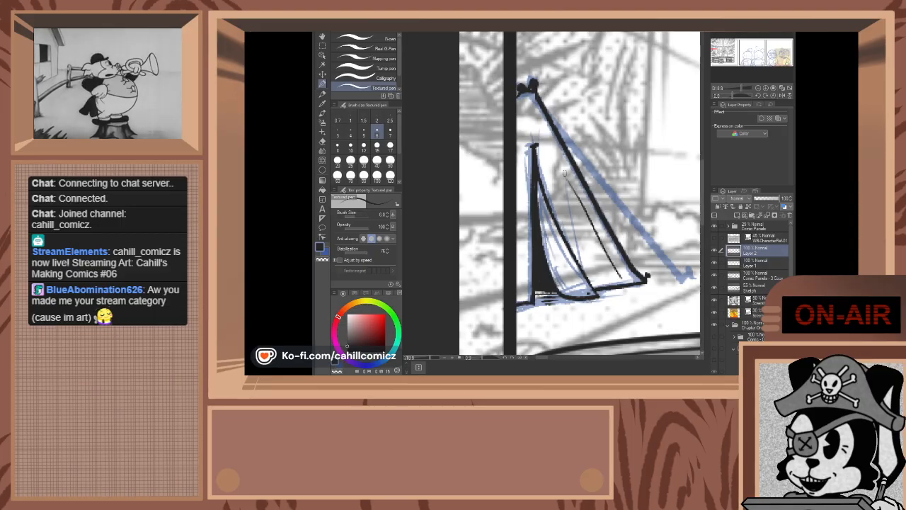
pyautogui.hotkey('ctrl', 'z')
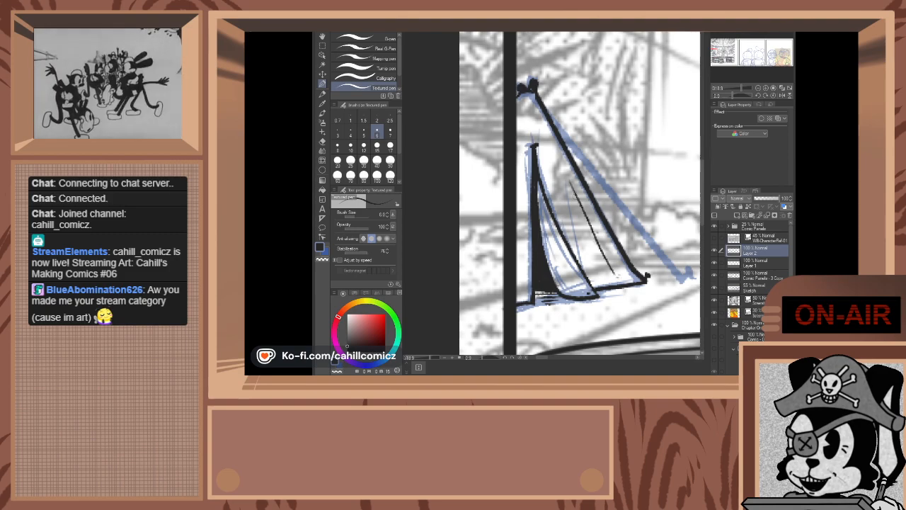
pyautogui.hotkey('ctrl', 'z')
pyautogui.moveTo(615, 277)
pyautogui.mouseDown()
pyautogui.moveTo(569, 186)
pyautogui.moveTo(605, 257)
pyautogui.mouseUp()
pyautogui.hotkey('ctrl', 'z')
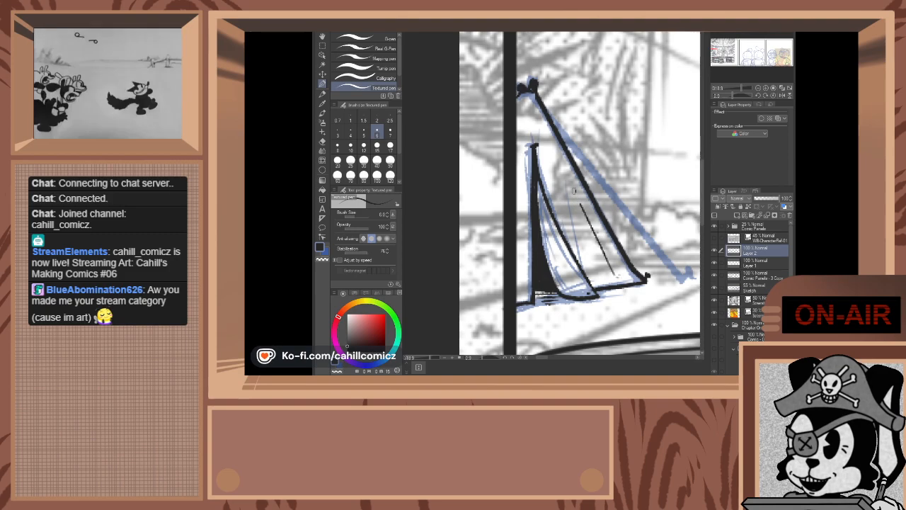
pyautogui.hotkey('ctrl', 'z')
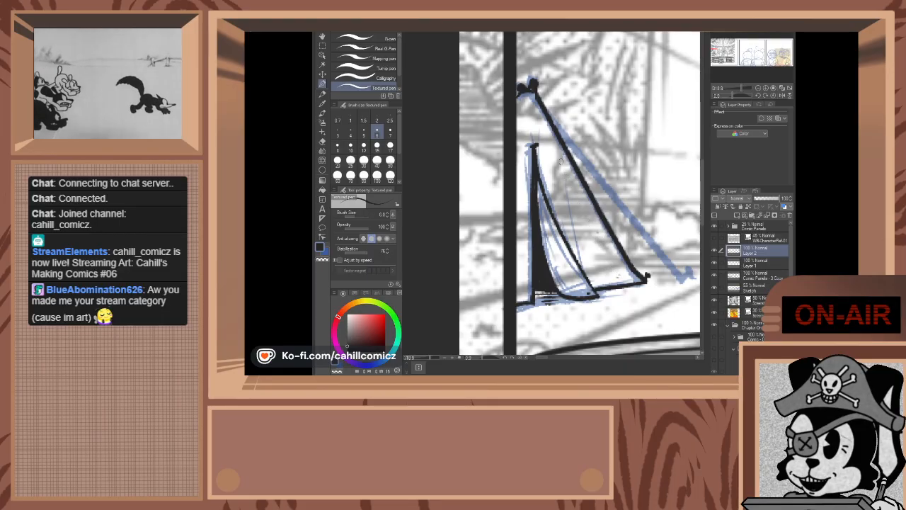
# - Try to ink a fold line from the middle of the tent's side up toward the peak
pyautogui.moveTo(576, 197); pyautogui.dragTo(535, 106)
pyautogui.hotkey('ctrl', 'z')
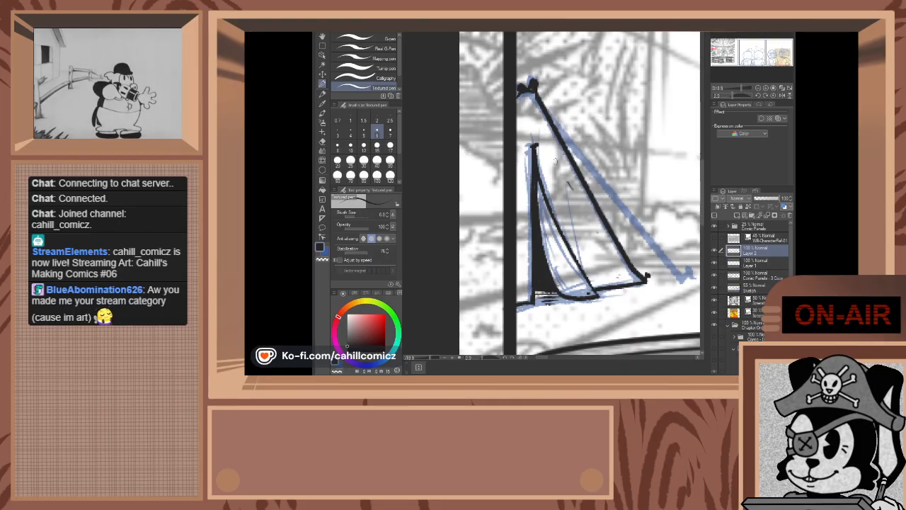
pyautogui.moveTo(556, 161); pyautogui.dragTo(534, 115)
pyautogui.hotkey('ctrl', 'z')
pyautogui.hotkey('ctrl', 'z')
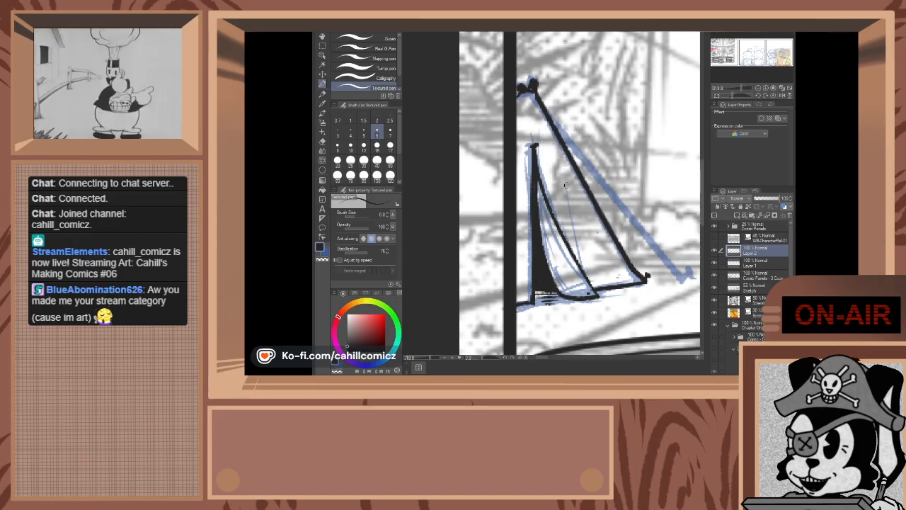
pyautogui.moveTo(571, 191); pyautogui.dragTo(535, 127)
pyautogui.hotkey('ctrl', 'z')
pyautogui.moveTo(571, 190); pyautogui.dragTo(532, 116)
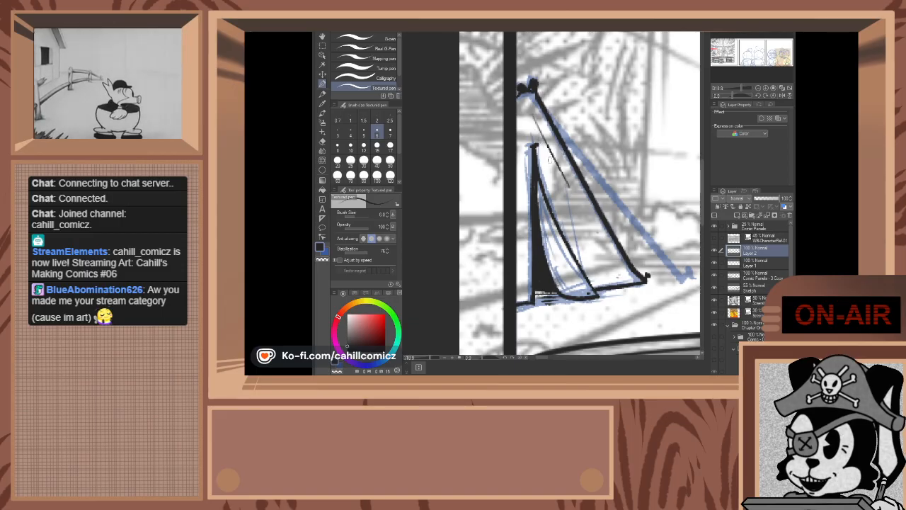
pyautogui.hotkey('ctrl', 'z')
pyautogui.moveTo(567, 182); pyautogui.dragTo(551, 149)
pyautogui.hotkey('ctrl', 'z')
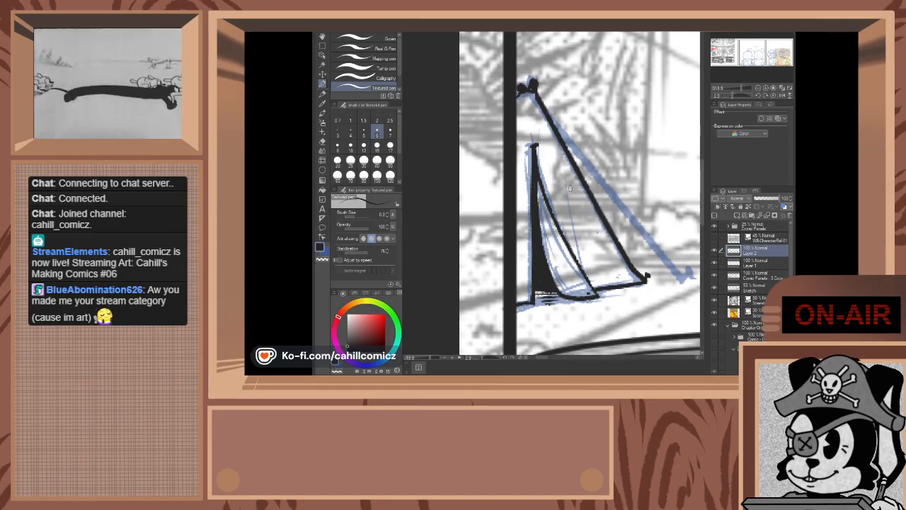
pyautogui.moveTo(572, 192); pyautogui.dragTo(540, 124)
pyautogui.hotkey('ctrl', 'z')
pyautogui.moveTo(570, 187); pyautogui.dragTo(532, 127)
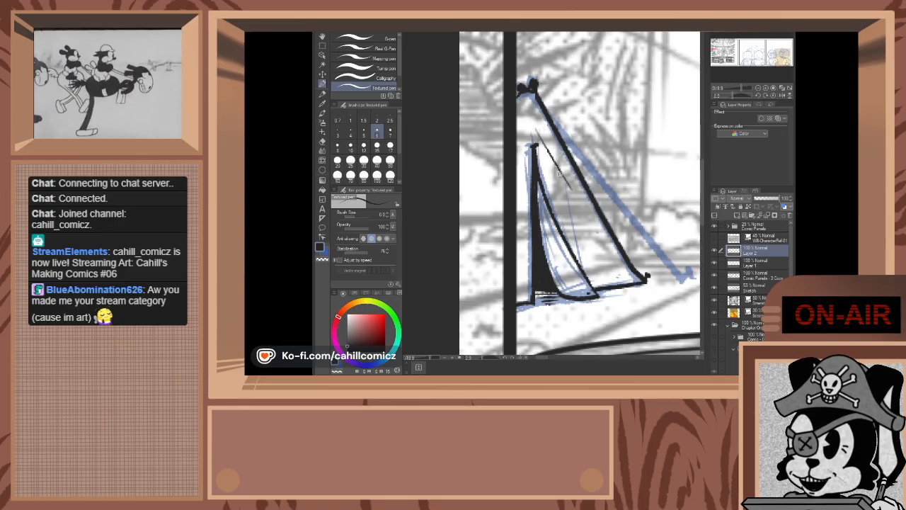
pyautogui.moveTo(564, 181); pyautogui.dragTo(536, 138)
pyautogui.hotkey('ctrl', 'z')
pyautogui.hotkey('ctrl', 'z')
# - Ink short slanted fold lines on the tent's side, beside the top of the opening
pyautogui.moveTo(570, 190); pyautogui.dragTo(536, 133)
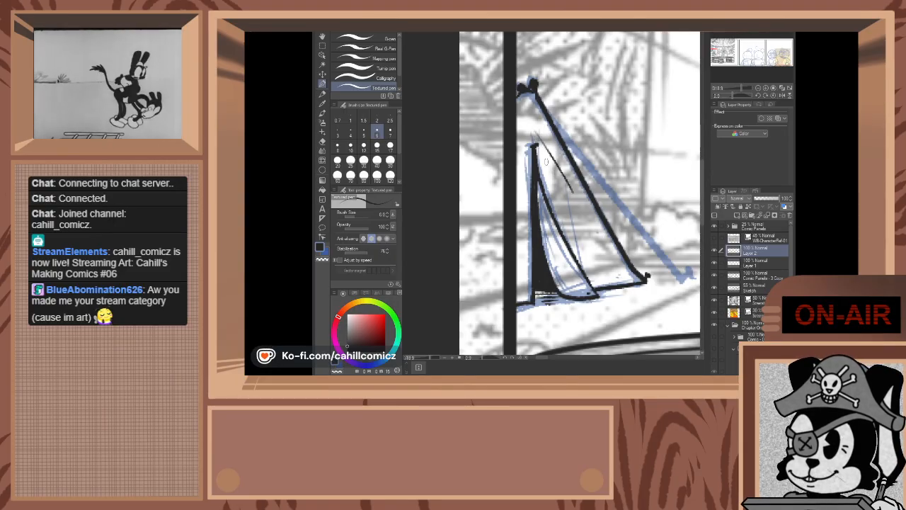
pyautogui.moveTo(571, 189); pyautogui.dragTo(541, 140)
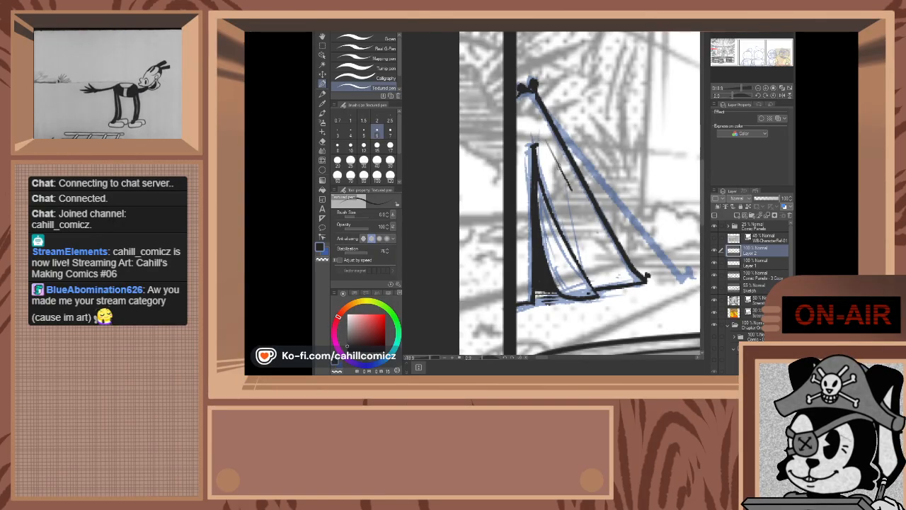
pyautogui.hotkey('ctrl', 'z')
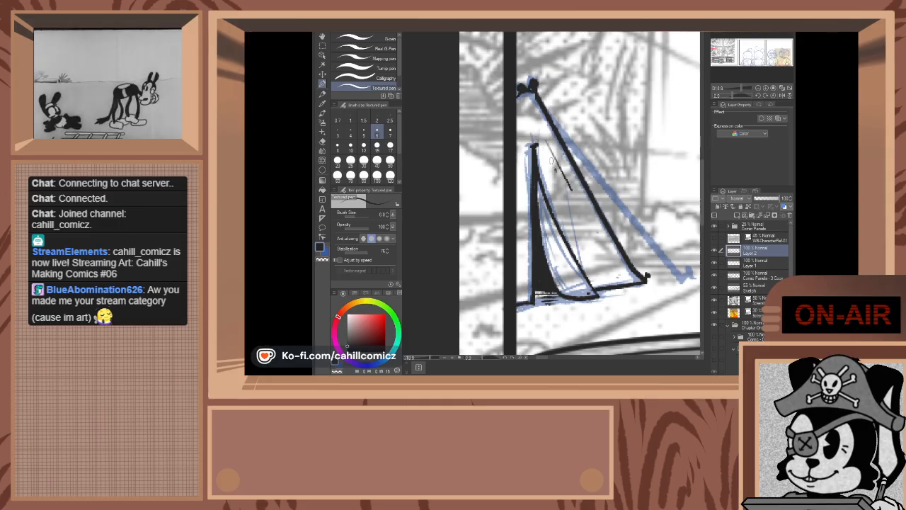
pyautogui.moveTo(570, 188); pyautogui.dragTo(542, 150)
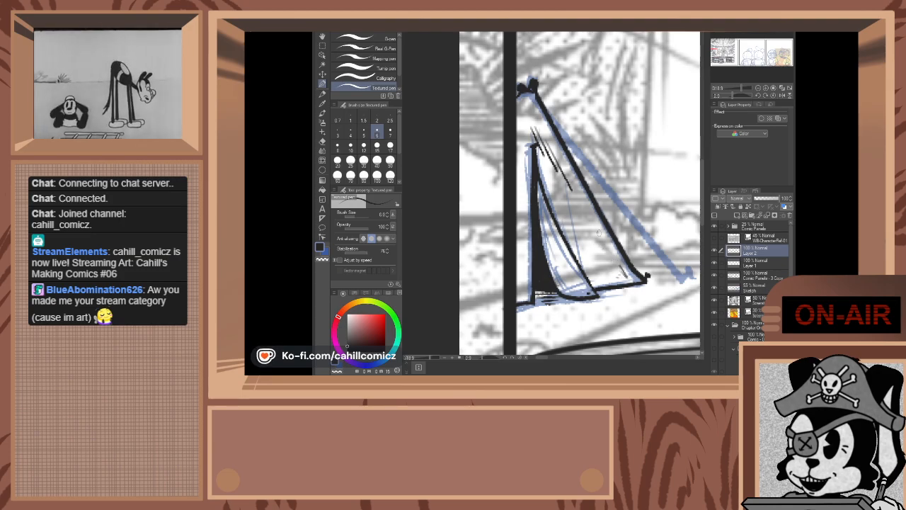
# - Add short crease strokes above the tent's lower outer corner and between its peak and the panel border
pyautogui.moveTo(602, 236); pyautogui.dragTo(622, 266)
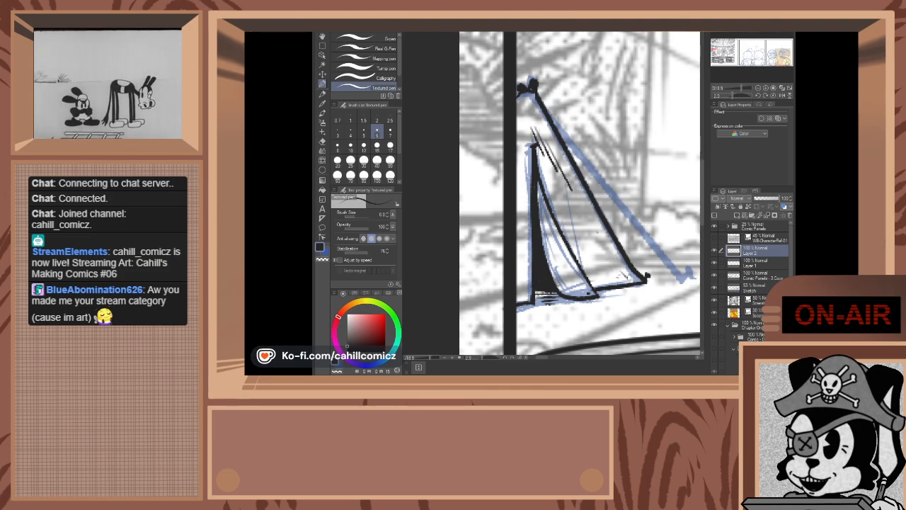
pyautogui.moveTo(597, 231); pyautogui.dragTo(626, 276)
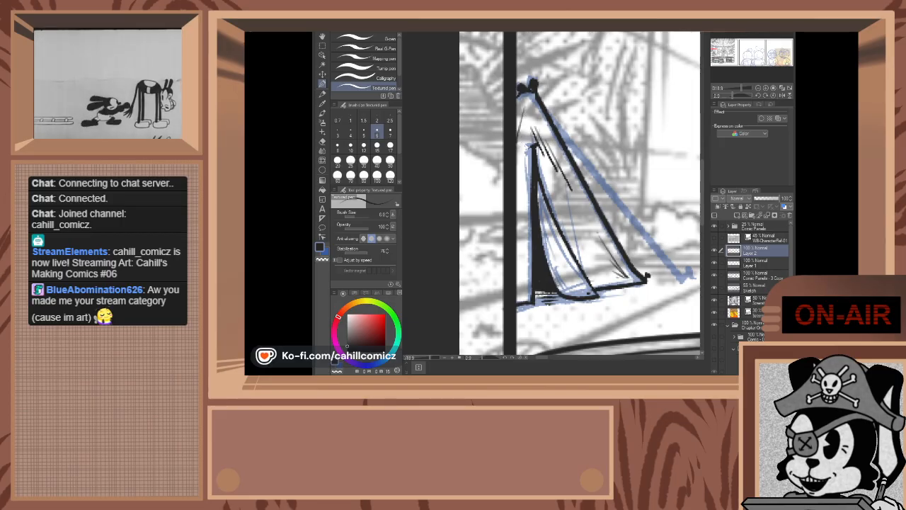
pyautogui.moveTo(528, 119)
pyautogui.mouseDown()
pyautogui.moveTo(516, 153)
pyautogui.moveTo(523, 143)
pyautogui.mouseUp()
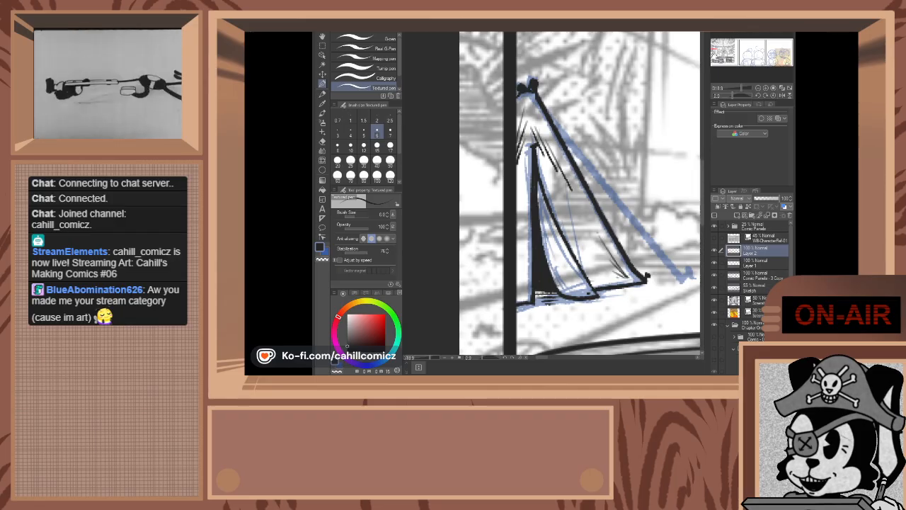
# - Ink the tent's guy rope at brush size 3, running straight from the peak down to the sketched ground peg
pyautogui.click(338, 132)
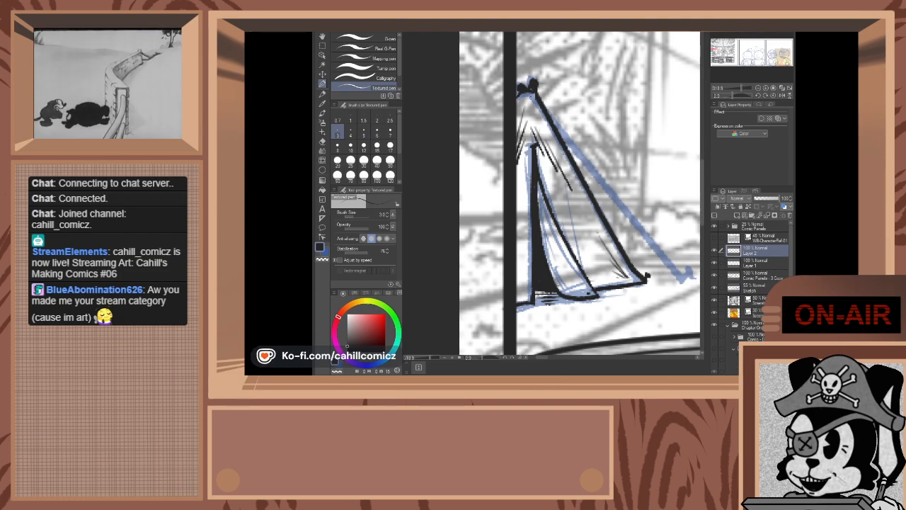
pyautogui.moveTo(541, 102); pyautogui.dragTo(683, 277)
pyautogui.moveTo(541, 102); pyautogui.dragTo(683, 282)
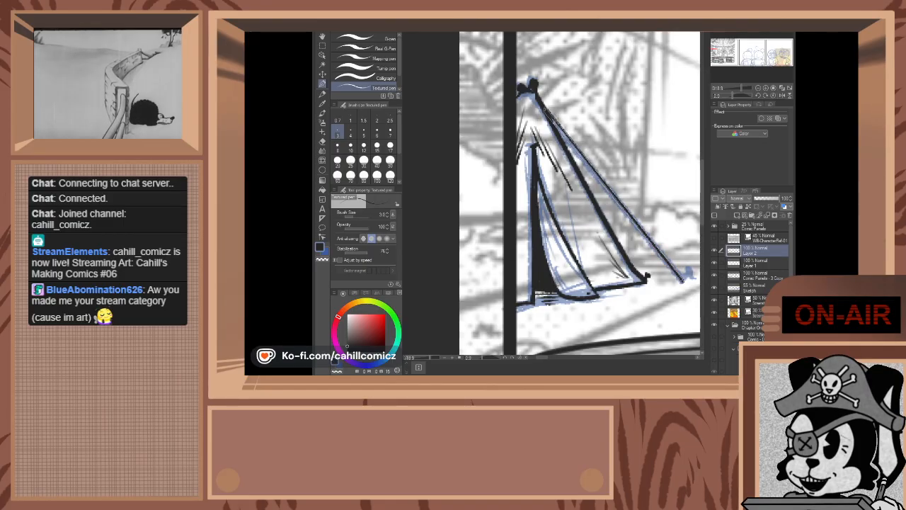
pyautogui.hotkey('ctrl', 'z')
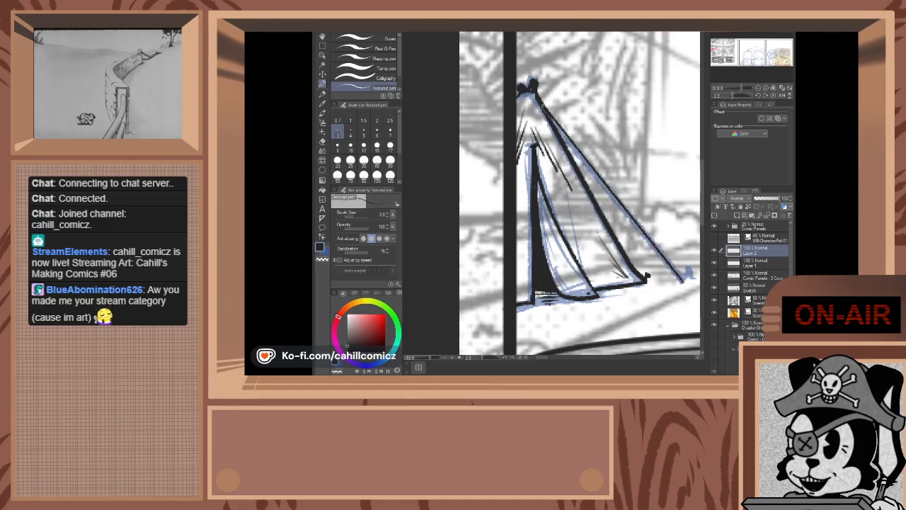
pyautogui.hotkey('ctrl', 'z')
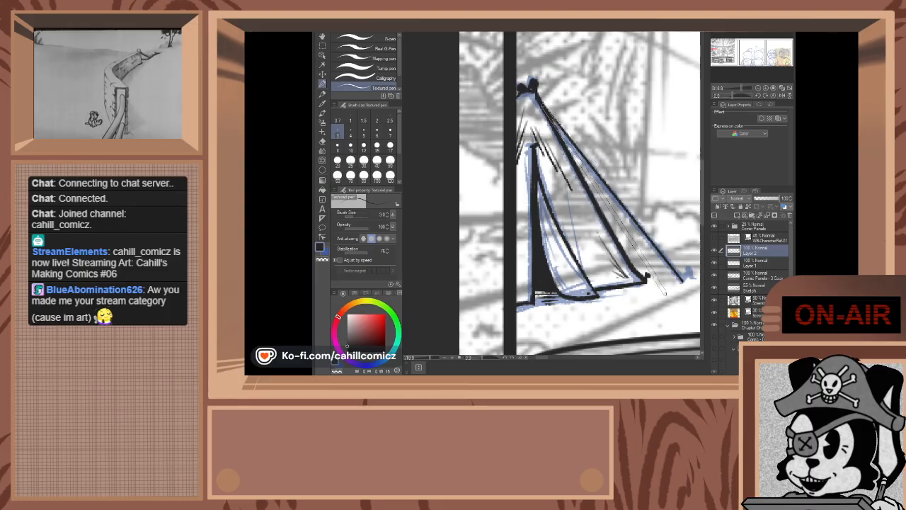
pyautogui.moveTo(542, 105); pyautogui.dragTo(684, 282)
pyautogui.scroll(-8, 647, 275)
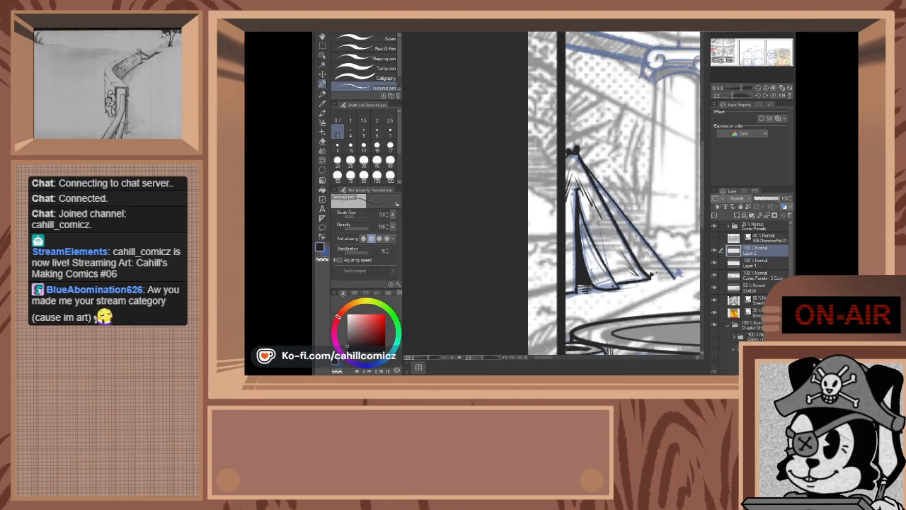
pyautogui.scroll(8, 647, 275)
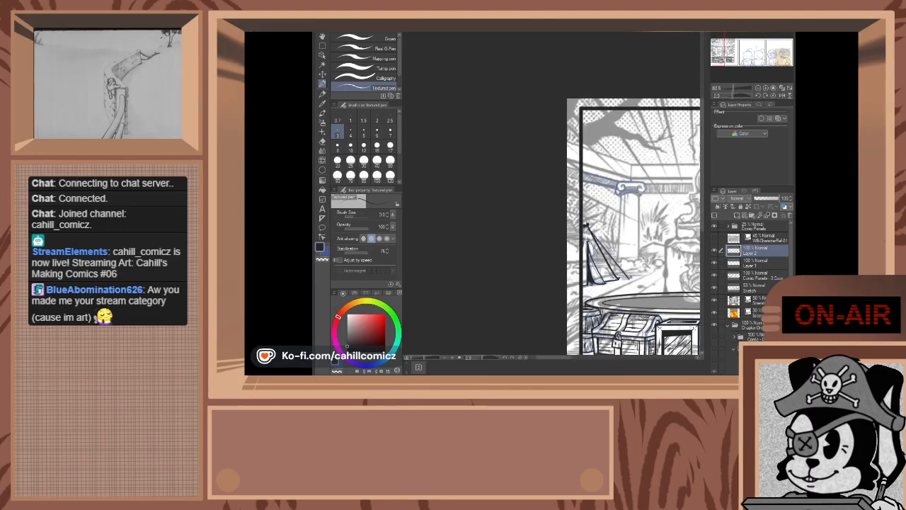
# - Examine the inked tent and guy rope up close, and check them against the whole panel with the pool and fountain
pyautogui.scroll(5, 635, 273)
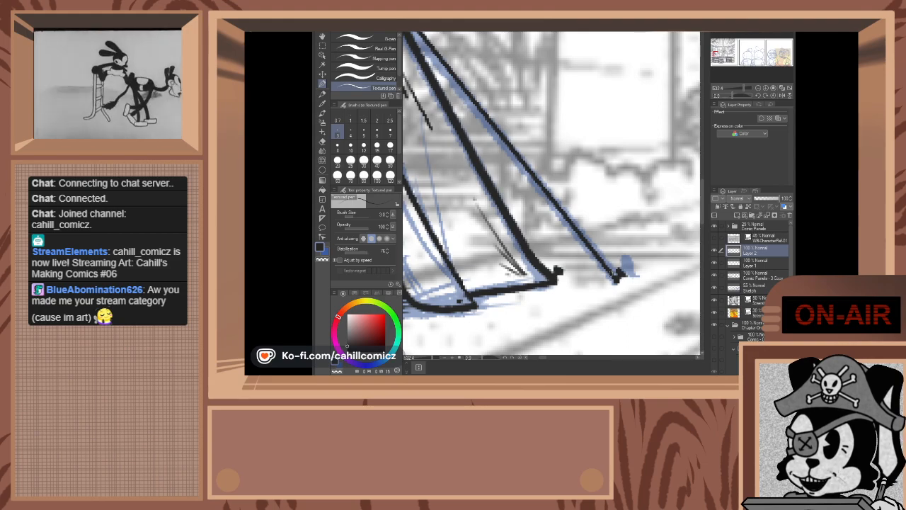
pyautogui.scroll(-6, 601, 246)
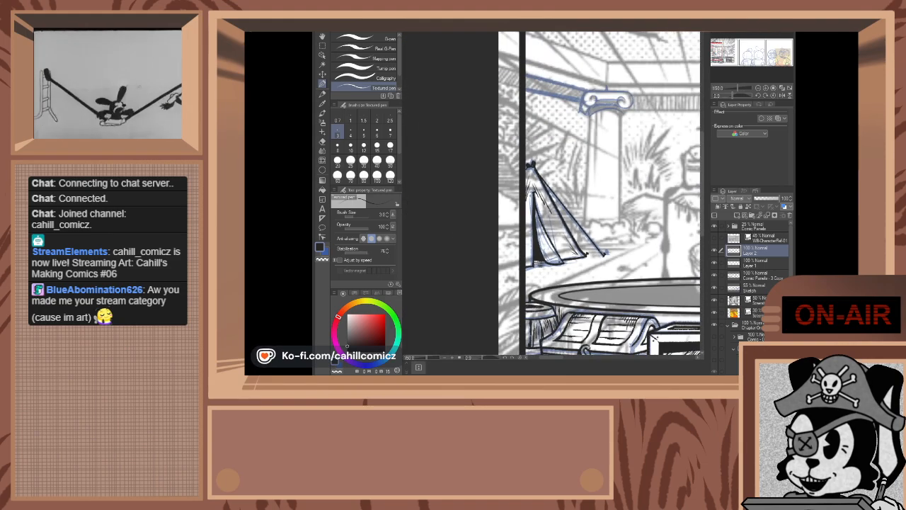
pyautogui.scroll(-6, 654, 235)
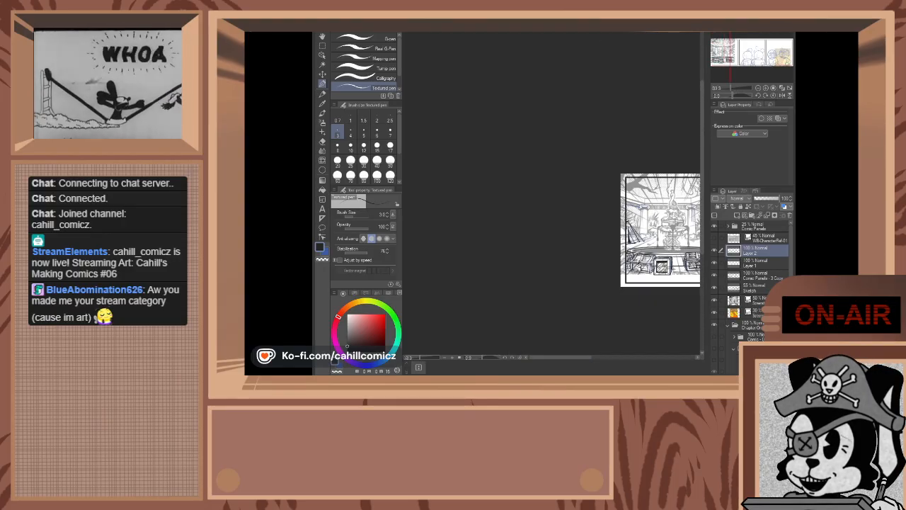
pyautogui.scroll(1, 661, 230)
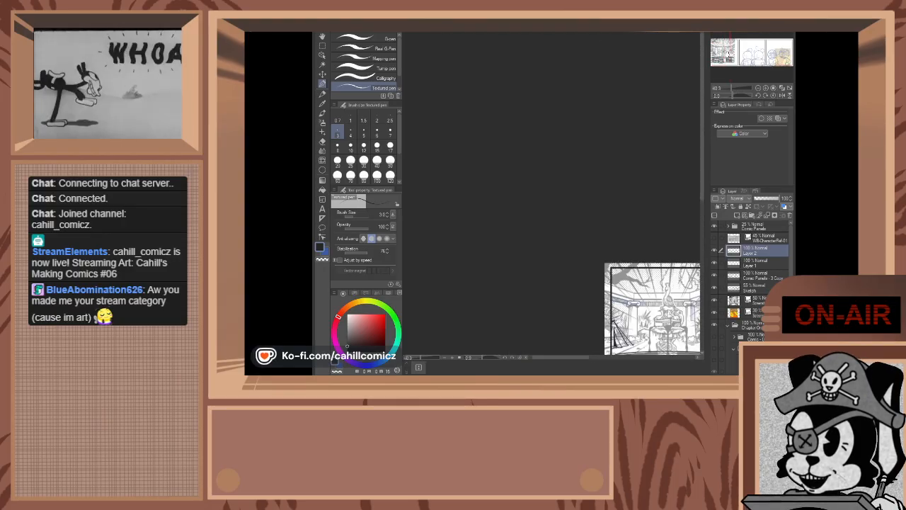
pyautogui.moveTo(691, 256); pyautogui.dragTo(574, 140)
pyautogui.scroll(6, 563, 214)
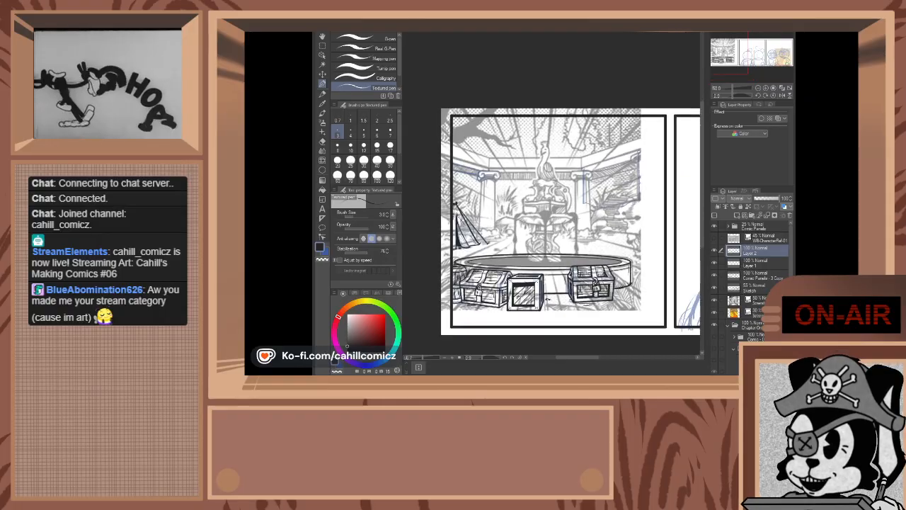
pyautogui.scroll(2, 543, 303)
pyautogui.scroll(2, 547, 306)
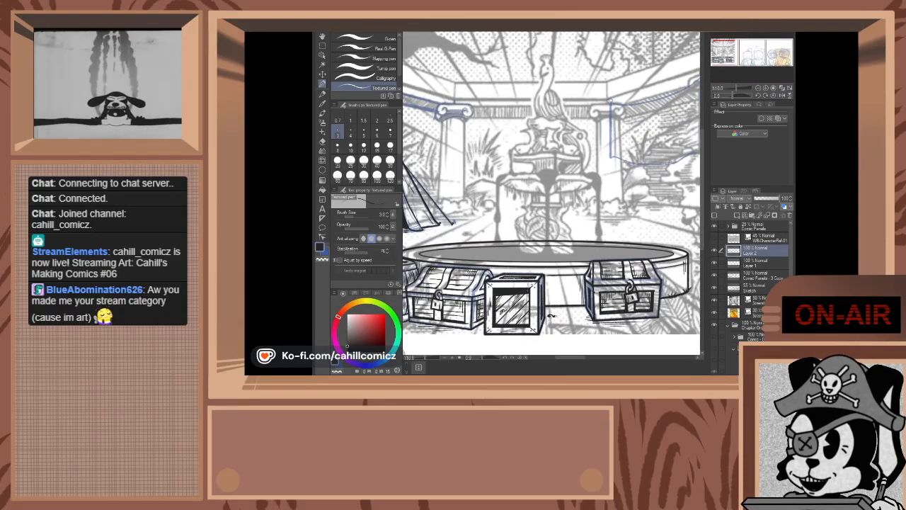
pyautogui.scroll(-2, 546, 306)
pyautogui.scroll(4, 500, 262)
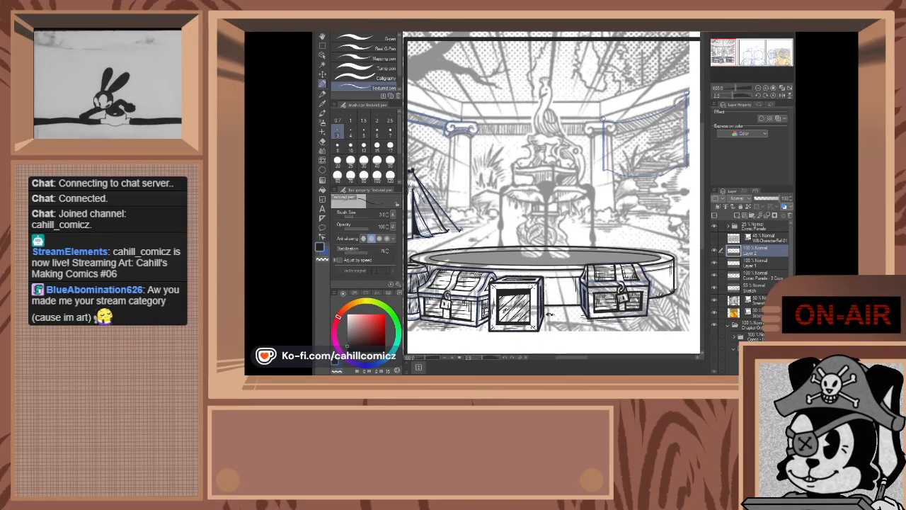
# - Set the pen's brush size to 6 and try a curved stroke on the fountain's carved base
pyautogui.scroll(2, 626, 272)
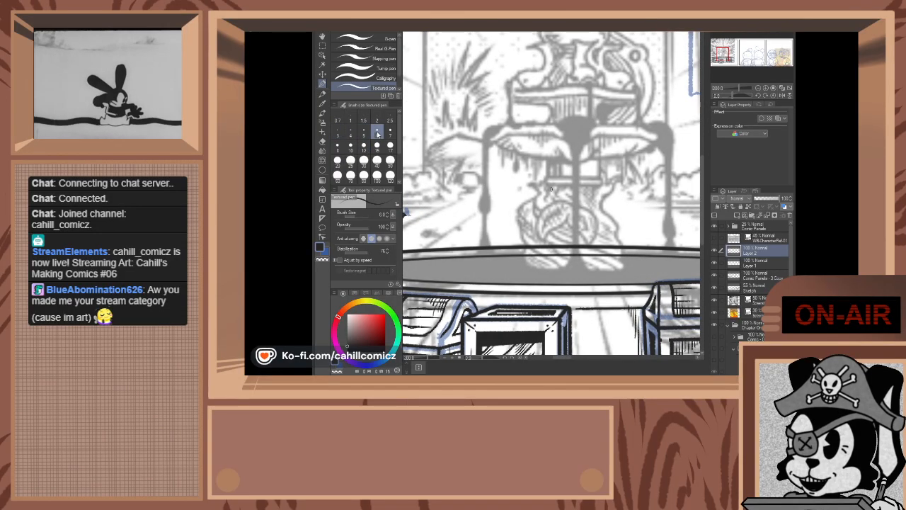
pyautogui.click(377, 132)
pyautogui.scroll(1, 624, 233)
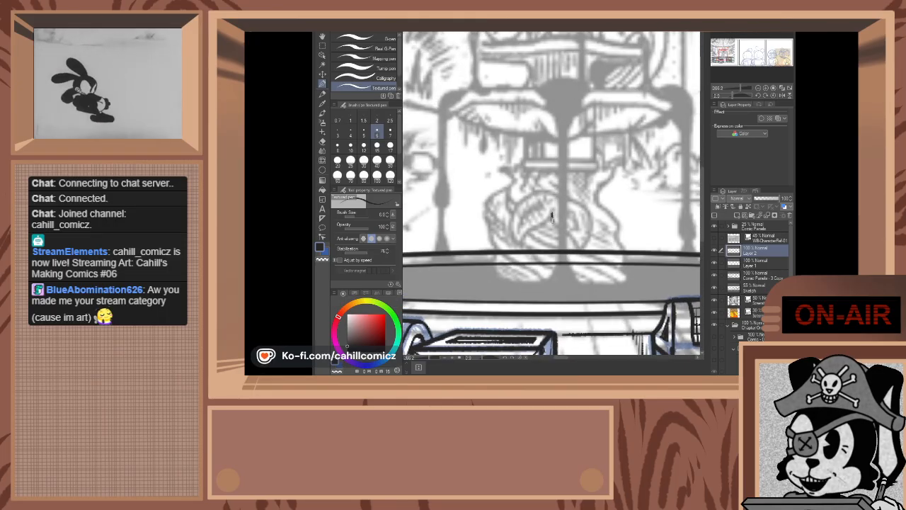
pyautogui.moveTo(572, 234); pyautogui.dragTo(577, 244)
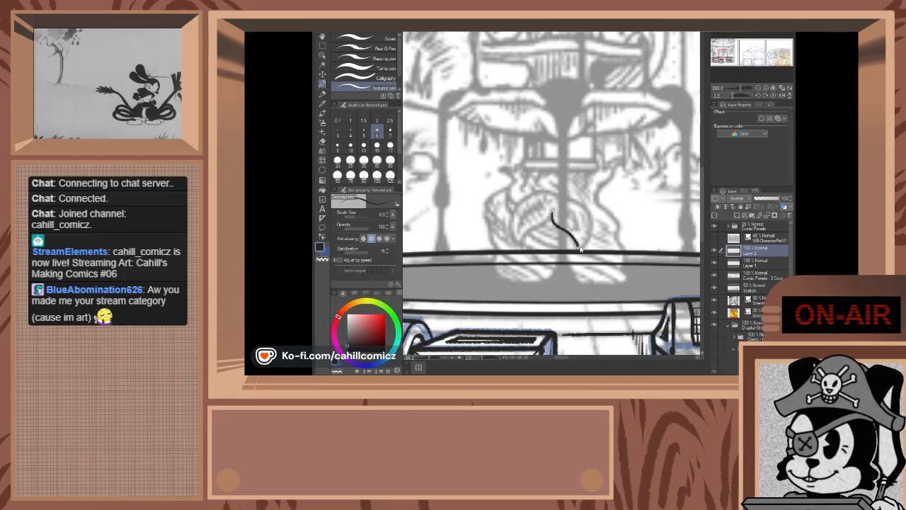
pyautogui.hotkey('ctrl', 'z')
# - Merge Layer 2, Layer 1 and the Comic Panels copy layer, and erase the pool rim and water fill overlapping the fountain's base
pyautogui.press('e')
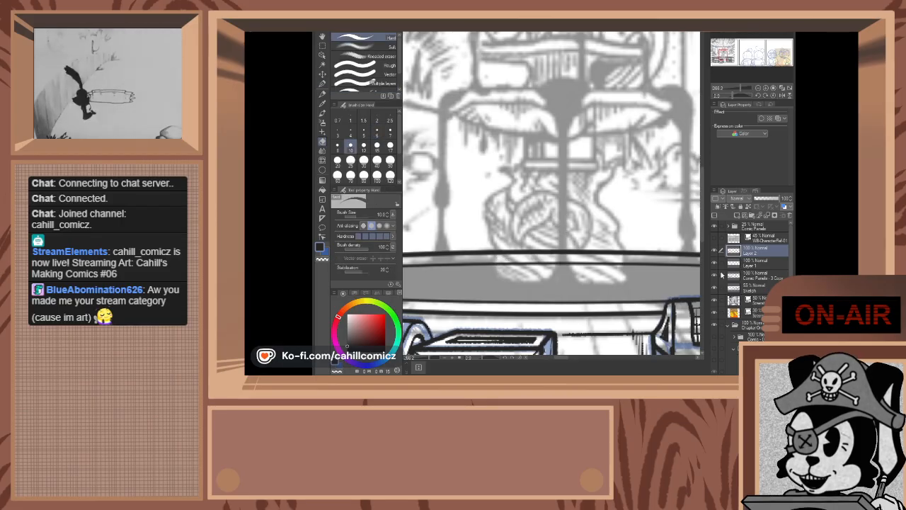
pyautogui.click(755, 278)
pyautogui.keyDown('shift'); pyautogui.click(756, 255); pyautogui.keyUp('shift')
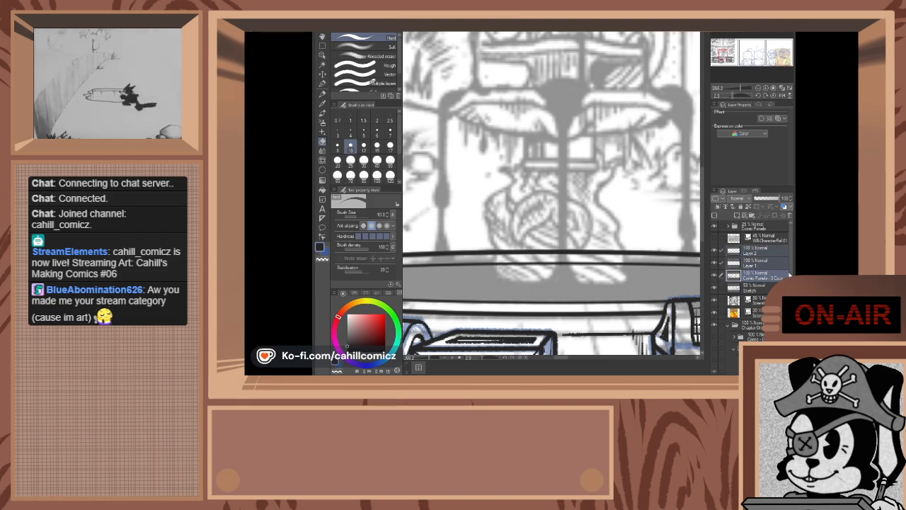
pyautogui.hotkey('shift', 'alt', 'e')
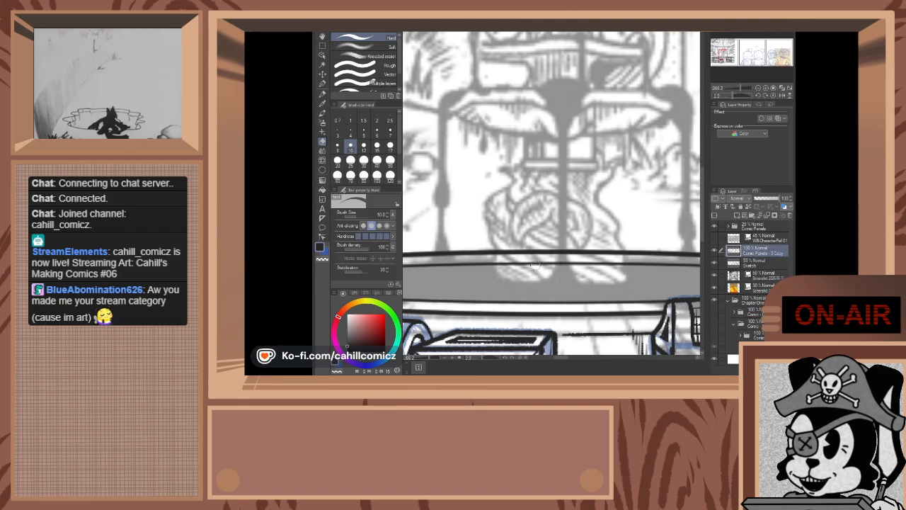
pyautogui.moveTo(496, 270)
pyautogui.mouseDown()
pyautogui.moveTo(519, 263)
pyautogui.moveTo(513, 257)
pyautogui.moveTo(507, 271)
pyautogui.moveTo(521, 246)
pyautogui.moveTo(525, 265)
pyautogui.moveTo(521, 244)
pyautogui.moveTo(539, 265)
pyautogui.moveTo(590, 271)
pyautogui.moveTo(618, 259)
pyautogui.moveTo(581, 252)
pyautogui.moveTo(533, 264)
pyautogui.moveTo(607, 266)
pyautogui.mouseUp()
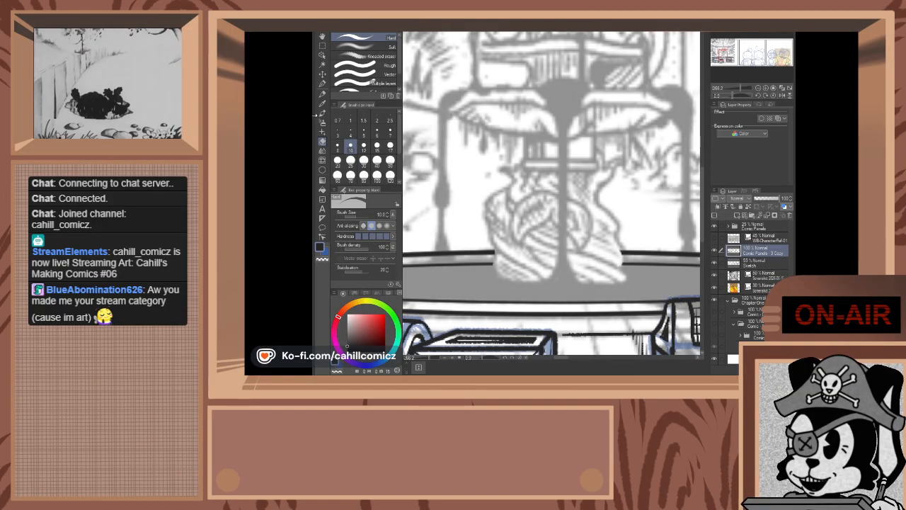
# - Ink a curved line at brush size 6 from the foot of the fountain's base up to its left outer edge
pyautogui.click(322, 74)
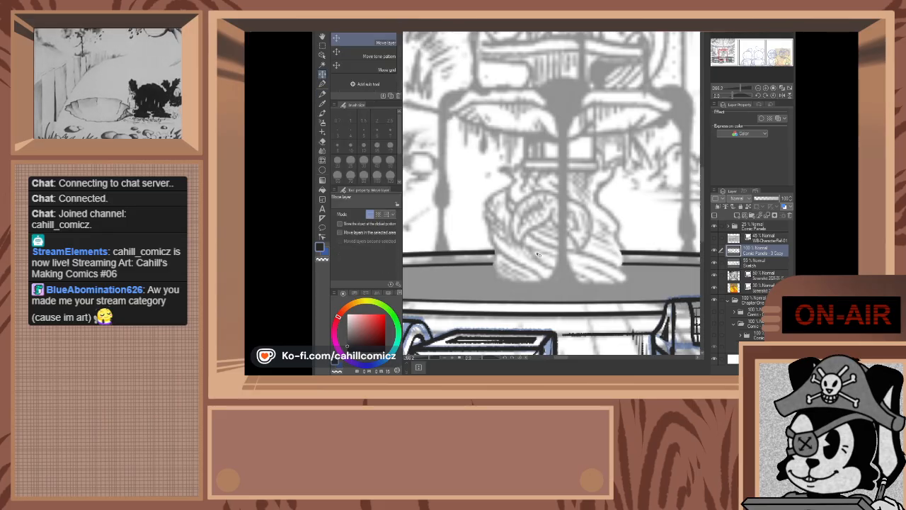
pyautogui.click(322, 84)
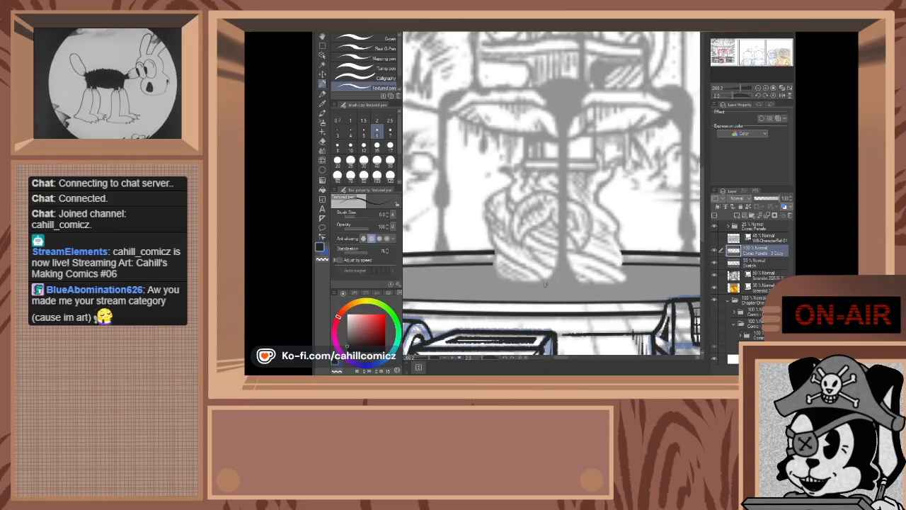
pyautogui.hotkey('ctrl', 'z')
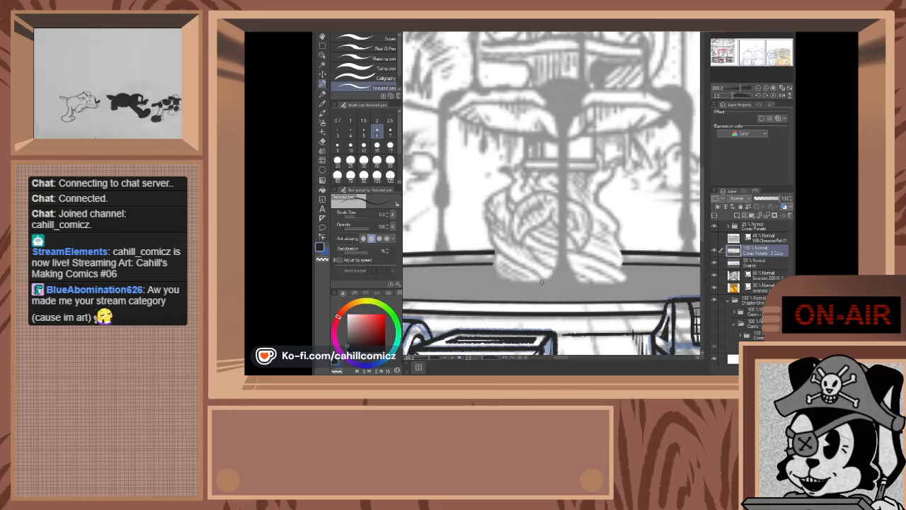
pyautogui.moveTo(542, 281); pyautogui.dragTo(504, 253)
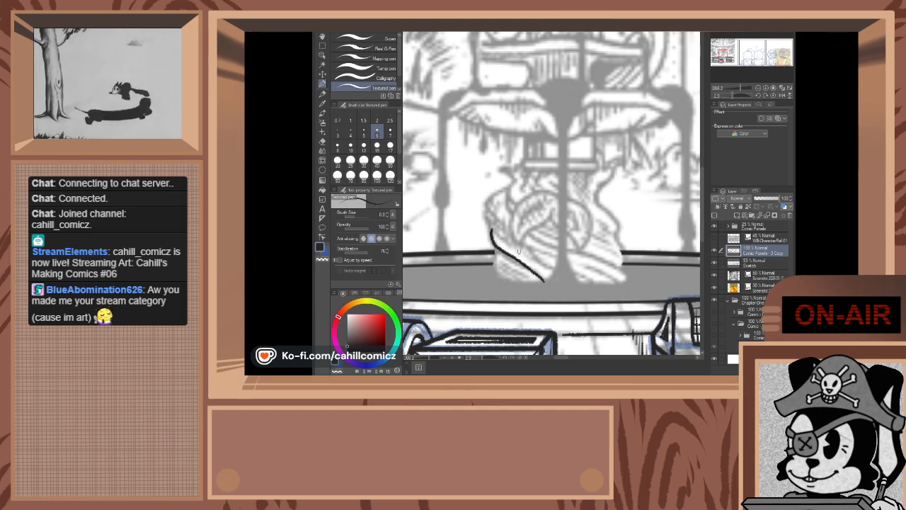
# - Ink the left crescent lobe of the ornament on the fountain's base with the Textured pen, including its inner crease
pyautogui.moveTo(515, 245); pyautogui.dragTo(511, 227)
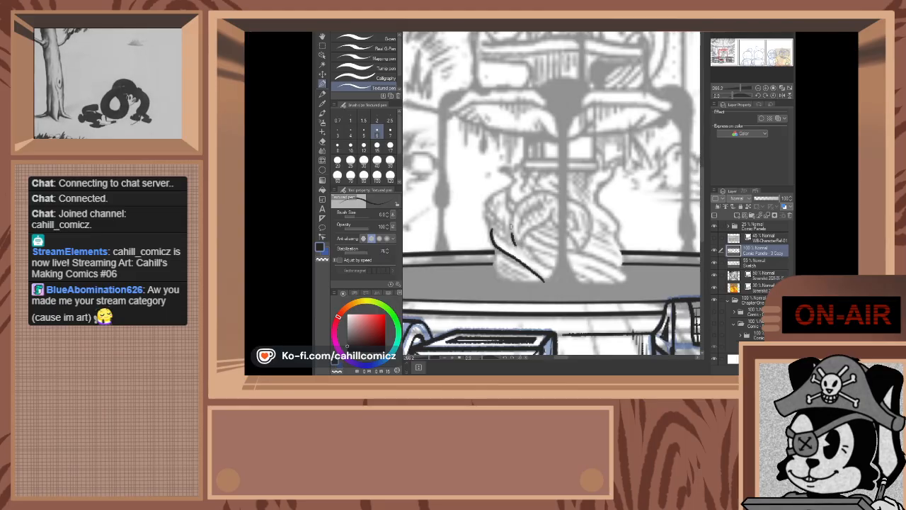
pyautogui.hotkey('ctrl', 'z')
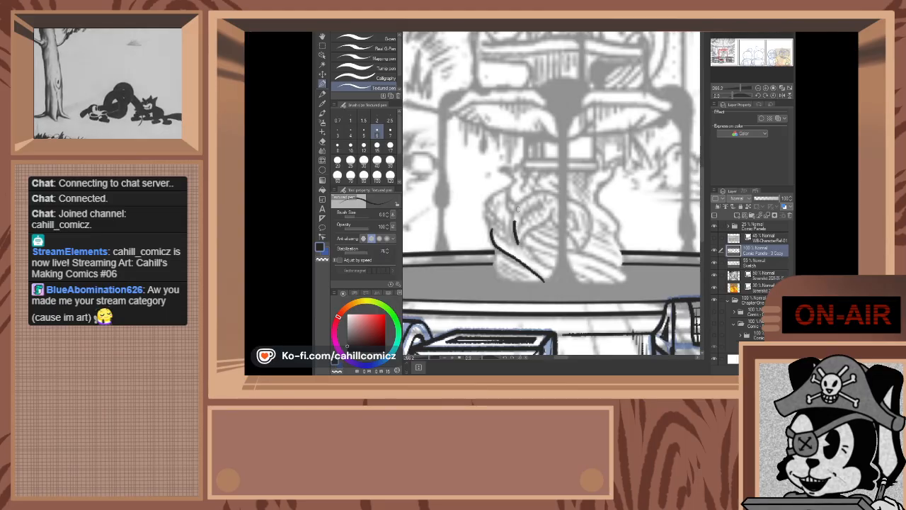
pyautogui.hotkey('ctrl', 'z')
pyautogui.moveTo(515, 245)
pyautogui.mouseDown()
pyautogui.moveTo(512, 218)
pyautogui.moveTo(543, 199)
pyautogui.mouseUp()
pyautogui.hotkey('ctrl', 'z')
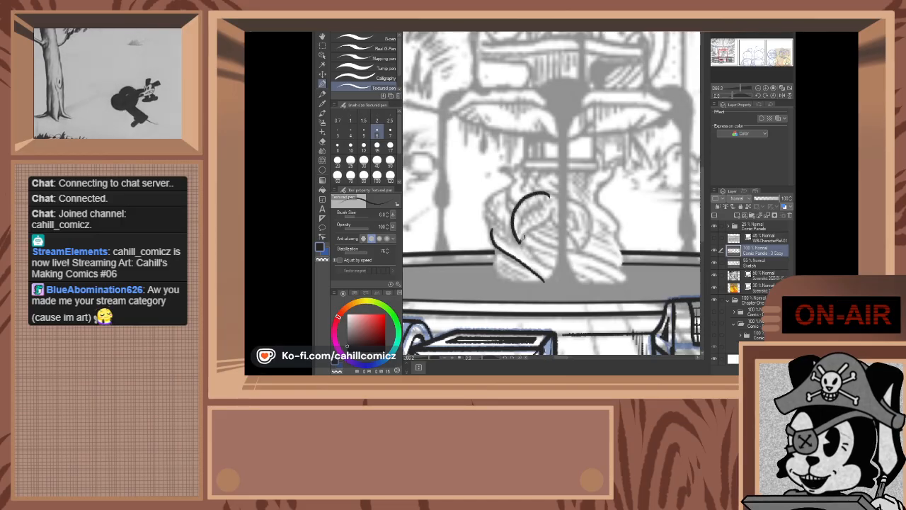
pyautogui.moveTo(520, 242)
pyautogui.mouseDown()
pyautogui.moveTo(542, 227)
pyautogui.moveTo(536, 204)
pyautogui.moveTo(530, 219)
pyautogui.mouseUp()
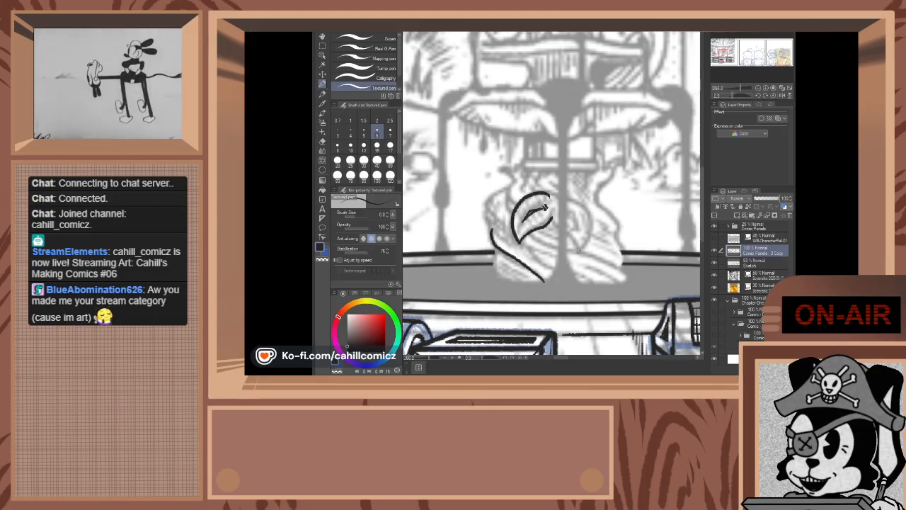
# - Ink the mirrored right crescent lobe of the ornament and the short pointed tufts where the two lobes meet
pyautogui.moveTo(579, 252); pyautogui.dragTo(561, 224)
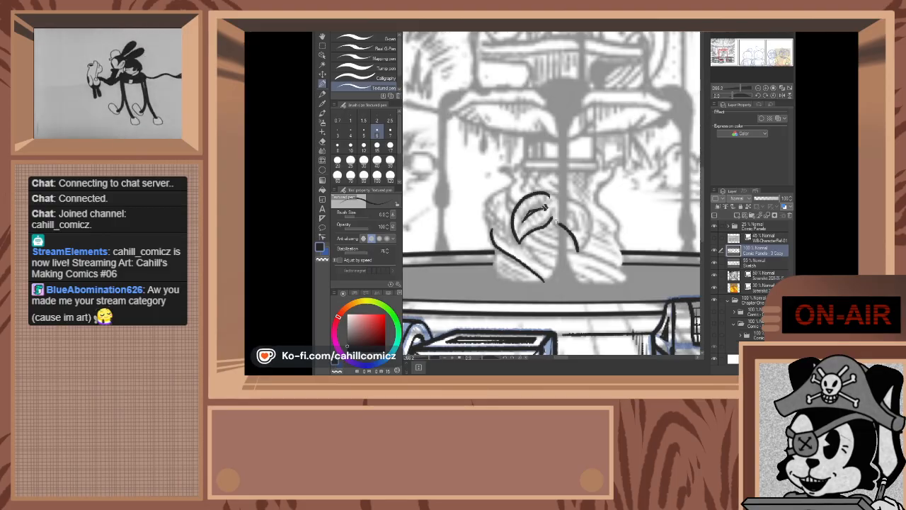
pyautogui.hotkey('ctrl', 'z')
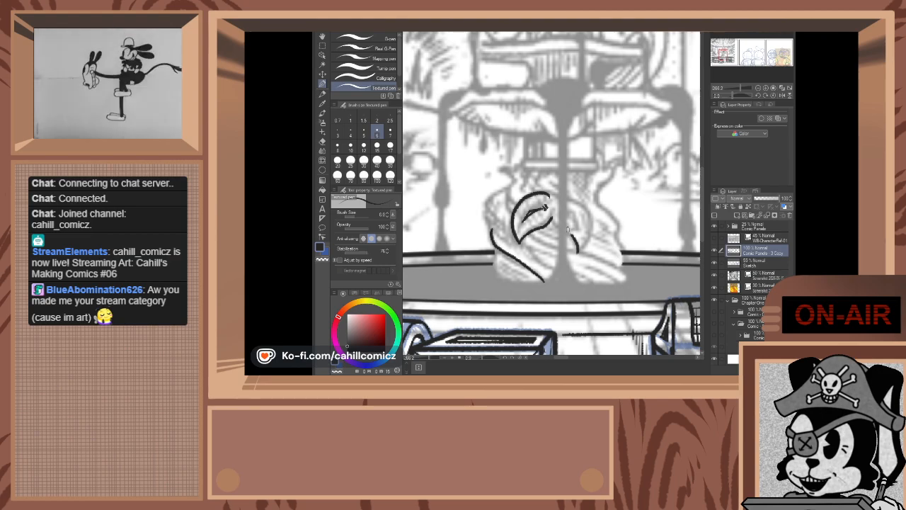
pyautogui.moveTo(568, 230); pyautogui.dragTo(556, 224)
pyautogui.hotkey('ctrl', 'z')
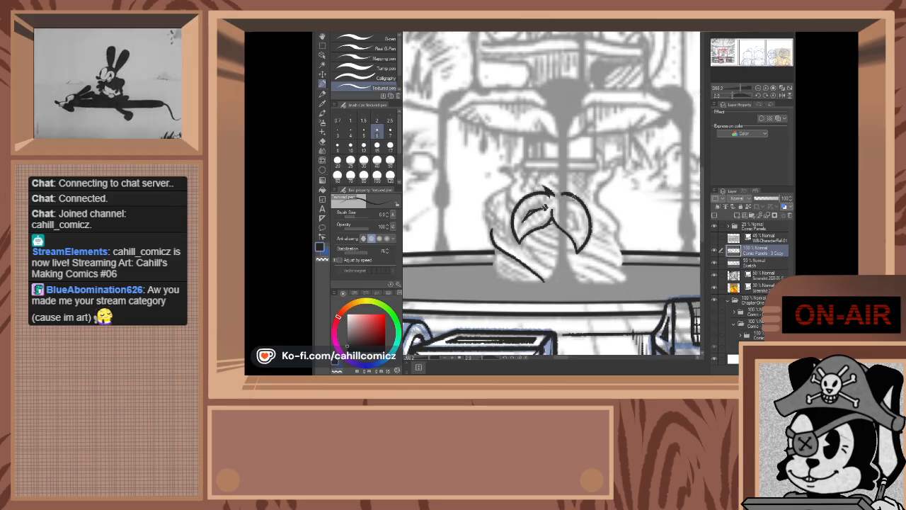
pyautogui.moveTo(564, 193); pyautogui.dragTo(575, 199)
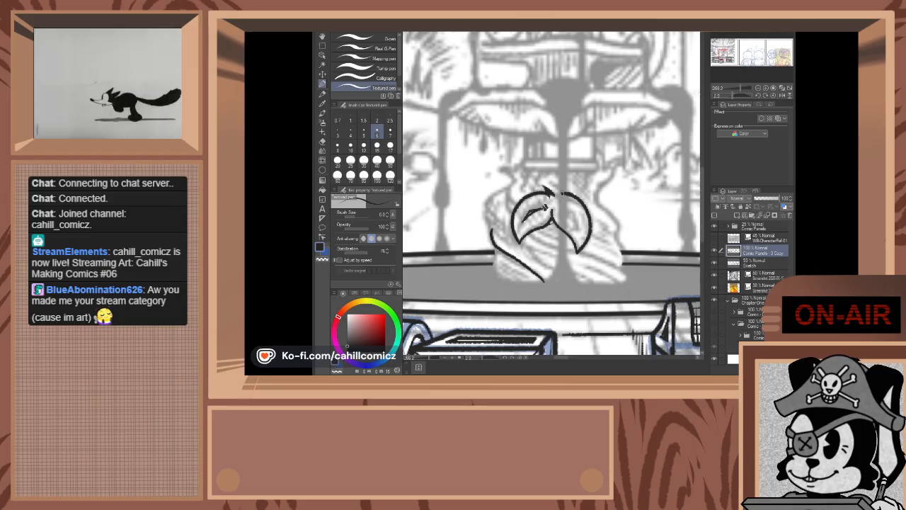
pyautogui.moveTo(543, 192); pyautogui.dragTo(558, 187)
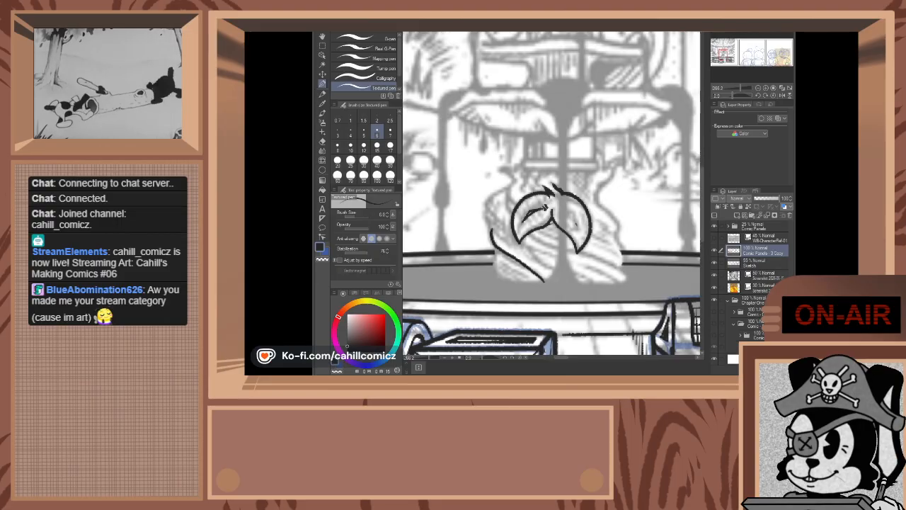
# - Add a narrow diamond-shaped crease inside the right lobe and short hatch marks at the junction of both lobes
pyautogui.scroll(4, 551, 198)
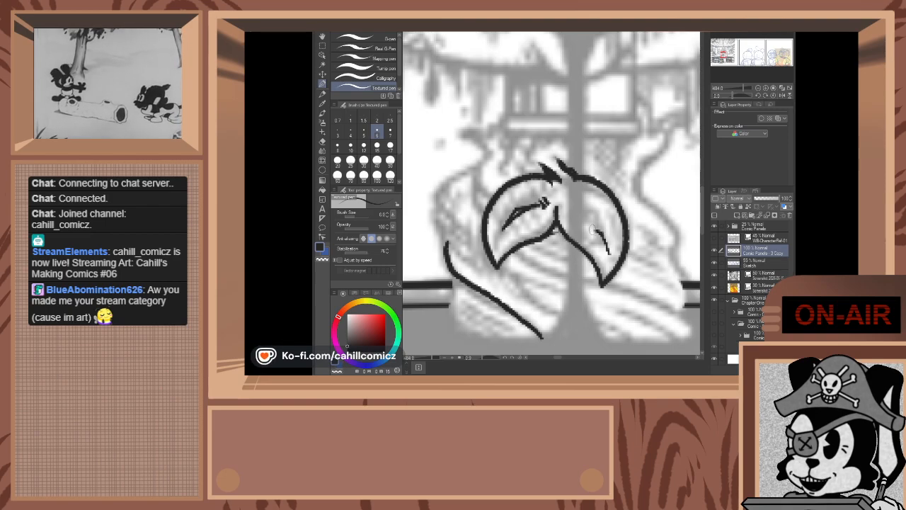
pyautogui.moveTo(607, 252); pyautogui.dragTo(599, 235)
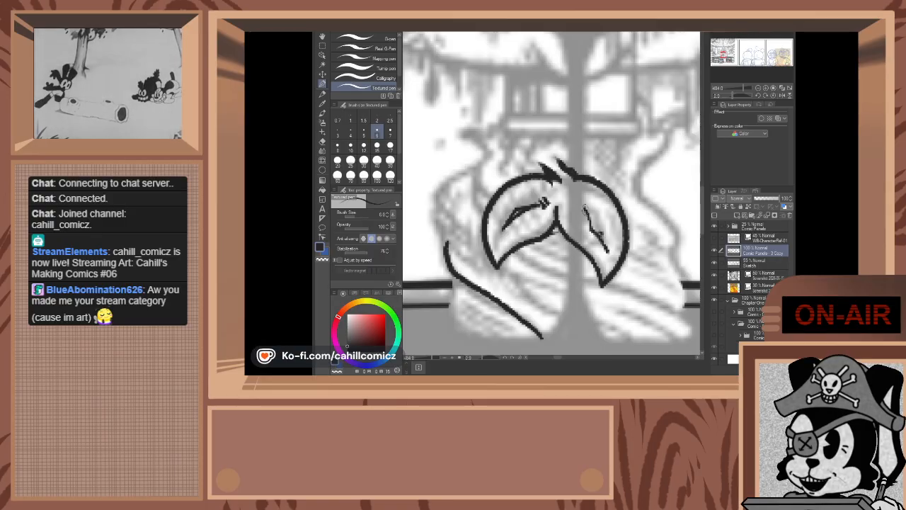
pyautogui.moveTo(586, 210); pyautogui.dragTo(608, 253)
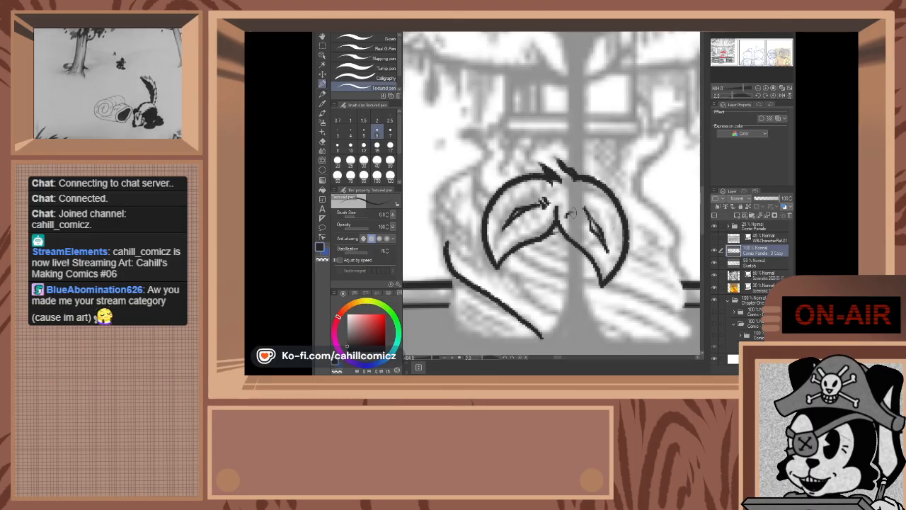
pyautogui.moveTo(555, 199); pyautogui.dragTo(572, 193)
pyautogui.hotkey('ctrl', 'z')
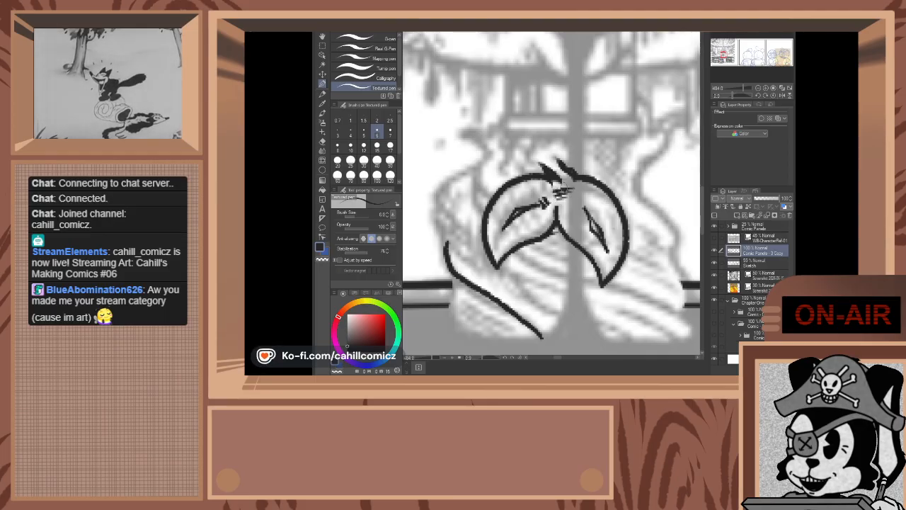
pyautogui.hotkey('ctrl', 'z')
pyautogui.moveTo(556, 190); pyautogui.dragTo(567, 182)
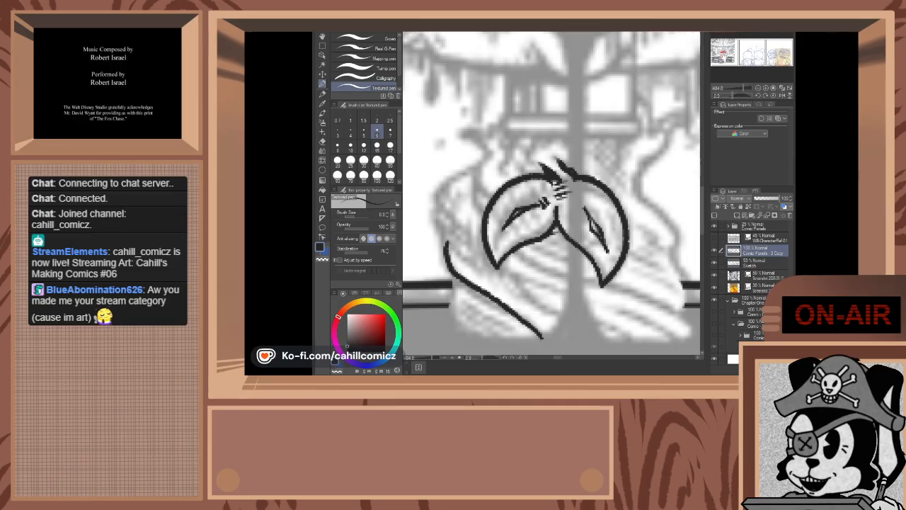
# - Outline the leaf-shaped fold at the lower left of the fountain's base, closing it against the existing diagonal line
pyautogui.moveTo(496, 304)
pyautogui.mouseDown()
pyautogui.moveTo(652, 103)
pyautogui.moveTo(608, 101)
pyautogui.moveTo(560, 125)
pyautogui.moveTo(541, 169)
pyautogui.mouseUp()
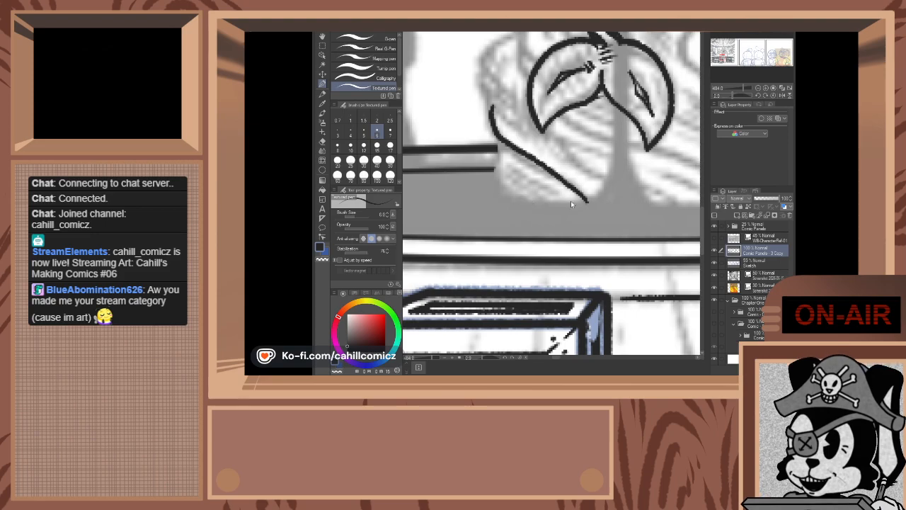
pyautogui.moveTo(585, 201)
pyautogui.mouseDown()
pyautogui.moveTo(519, 198)
pyautogui.moveTo(496, 170)
pyautogui.moveTo(509, 193)
pyautogui.moveTo(495, 170)
pyautogui.mouseUp()
pyautogui.hotkey('ctrl', 'z')
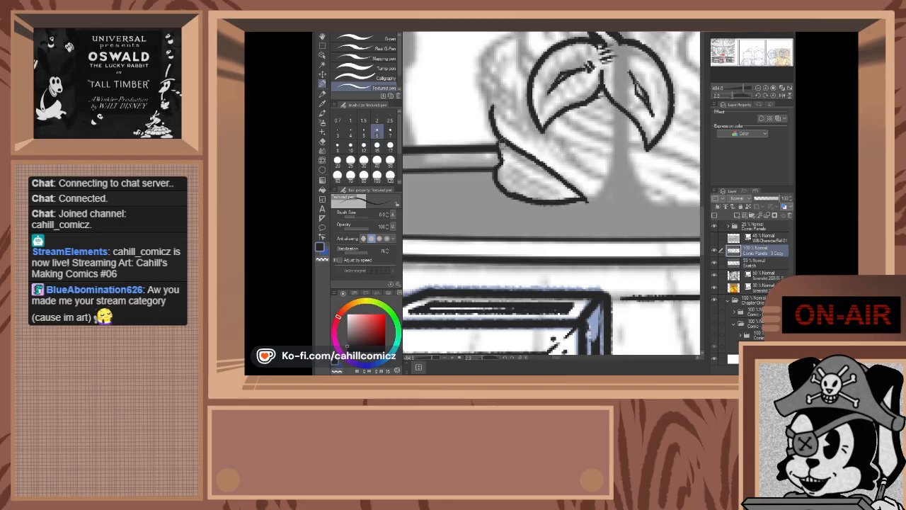
# - Ink a forked crease line inside the lower-left fold, redrawing the stroke until it follows the fold's direction
pyautogui.moveTo(571, 200); pyautogui.dragTo(510, 152)
pyautogui.hotkey('ctrl', 'z')
pyautogui.moveTo(571, 201); pyautogui.dragTo(507, 159)
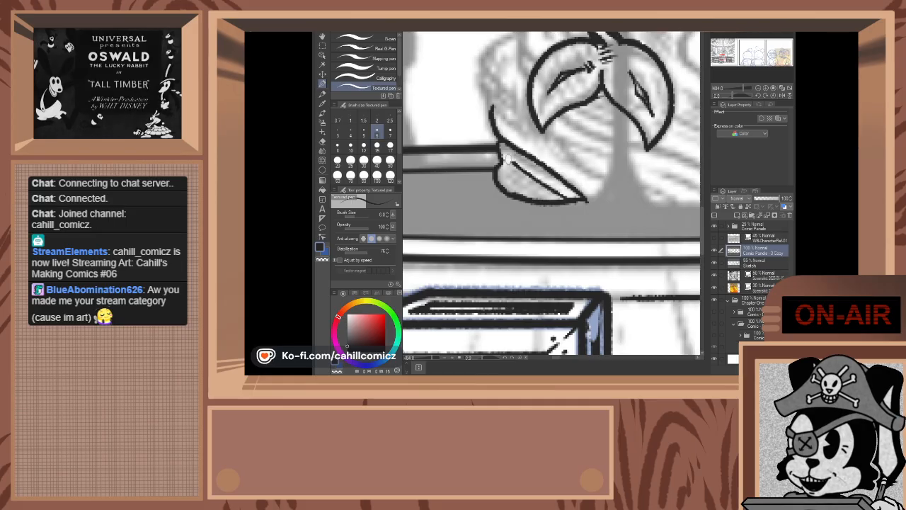
pyautogui.hotkey('ctrl', 'z')
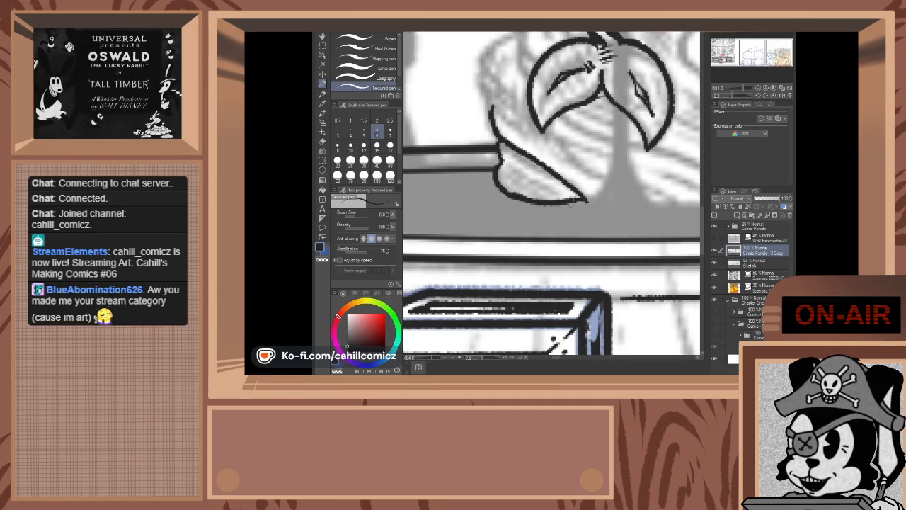
pyautogui.moveTo(567, 201); pyautogui.dragTo(511, 157)
pyautogui.hotkey('ctrl', 'z')
pyautogui.moveTo(569, 200); pyautogui.dragTo(500, 156)
pyautogui.hotkey('ctrl', 'z')
pyautogui.moveTo(570, 201); pyautogui.dragTo(510, 161)
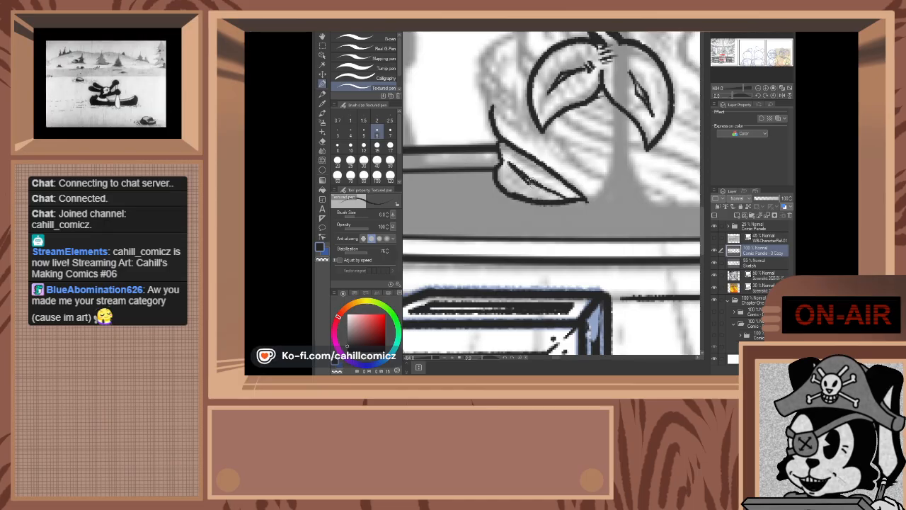
pyautogui.moveTo(566, 201); pyautogui.dragTo(528, 177)
pyautogui.hotkey('ctrl', 'z')
pyautogui.hotkey('ctrl', 'z')
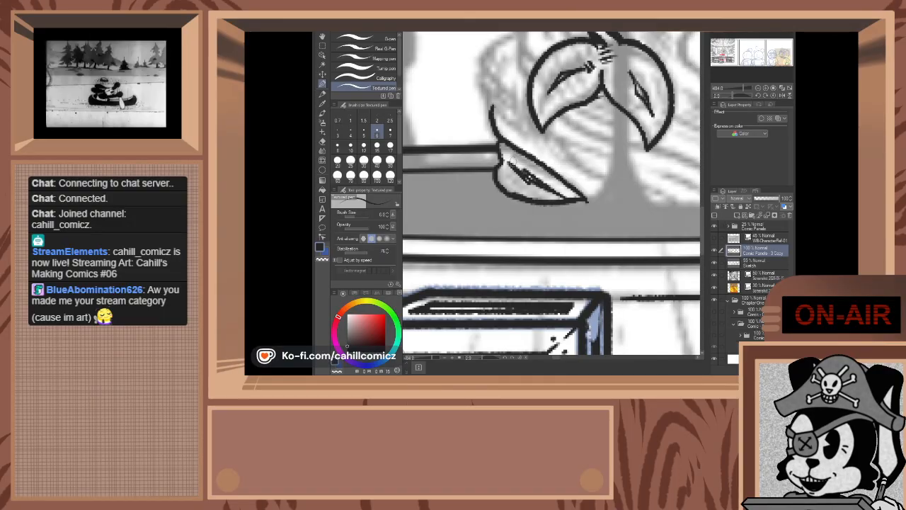
pyautogui.moveTo(567, 199); pyautogui.dragTo(539, 183)
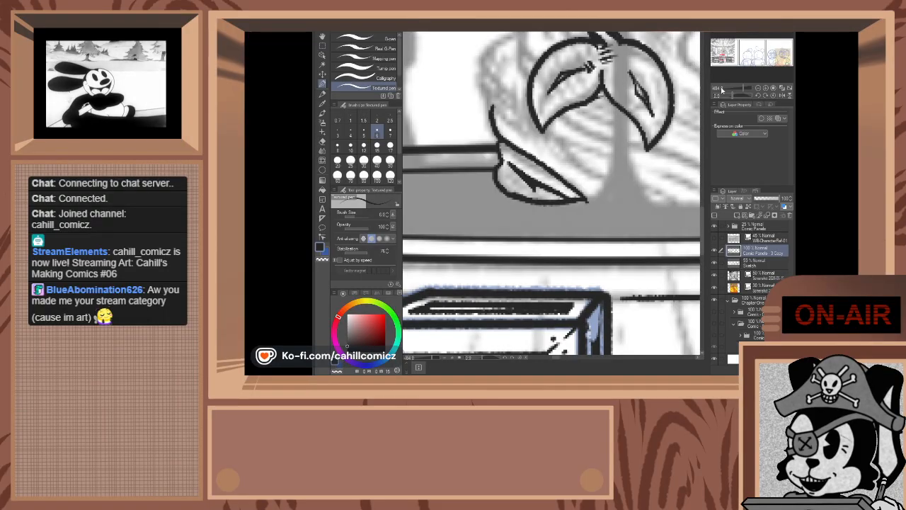
# - Extend the base's bottom contour from the lower-left fold across the centre and finish it in a sharp pointed tip
pyautogui.click(722, 60)
pyautogui.moveTo(723, 61)
pyautogui.mouseDown()
pyautogui.moveTo(730, 62)
pyautogui.moveTo(723, 55)
pyautogui.mouseUp()
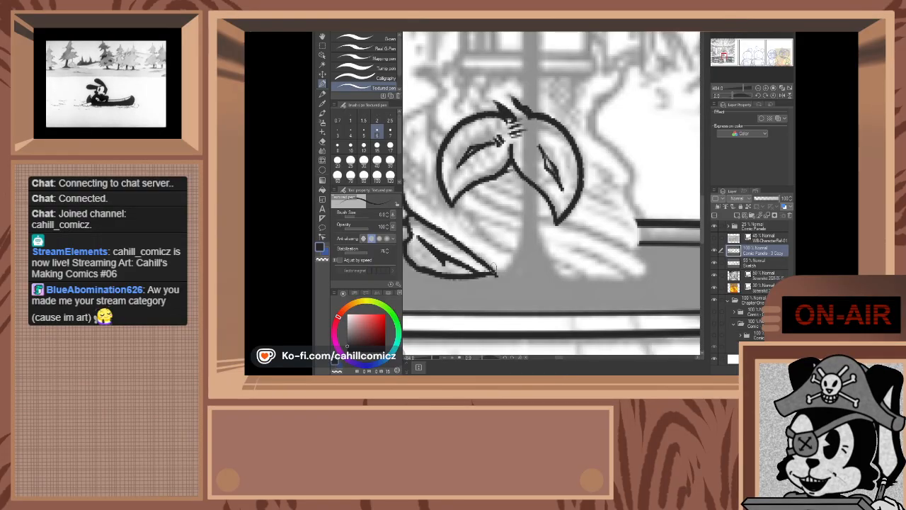
pyautogui.moveTo(495, 276); pyautogui.dragTo(575, 279)
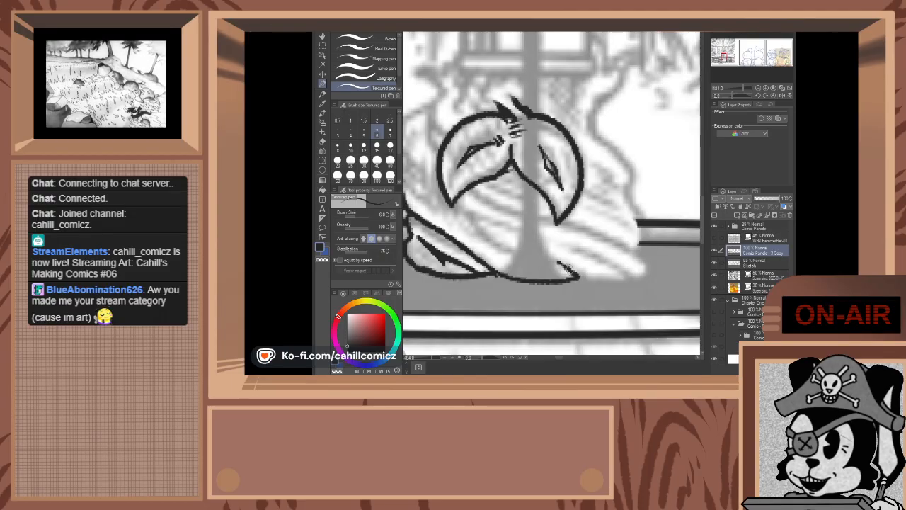
pyautogui.moveTo(586, 279); pyautogui.dragTo(589, 281)
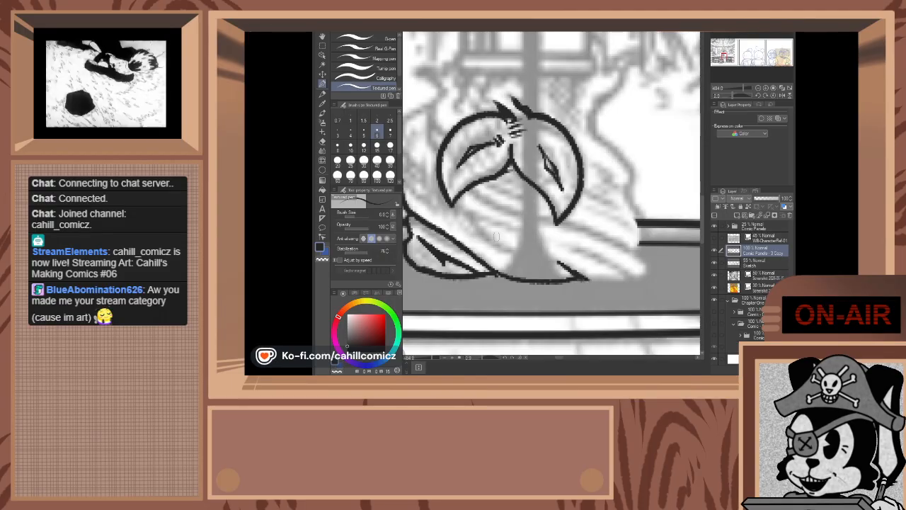
# - Ink long diagonal fold lines below the left lobe, running from its tip down across the middle of the base
pyautogui.moveTo(523, 256)
pyautogui.mouseDown()
pyautogui.moveTo(480, 223)
pyautogui.moveTo(521, 233)
pyautogui.mouseUp()
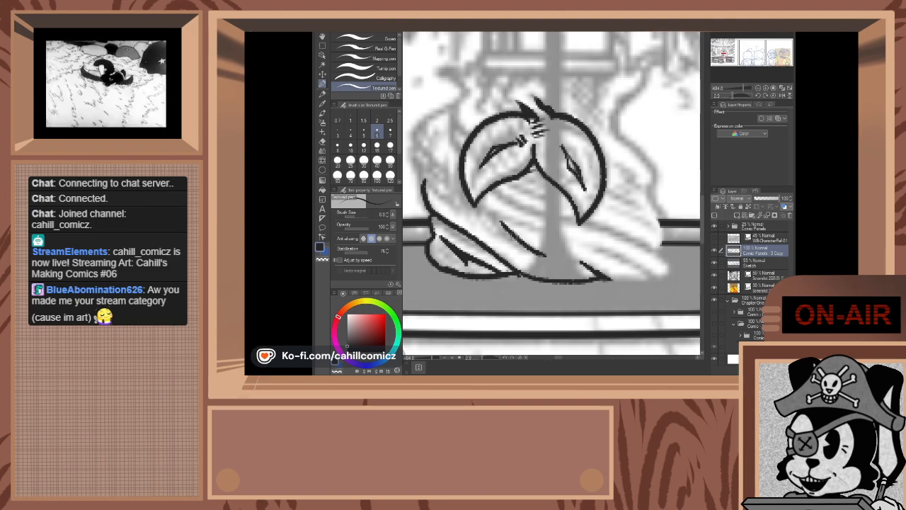
pyautogui.moveTo(525, 250); pyautogui.dragTo(486, 216)
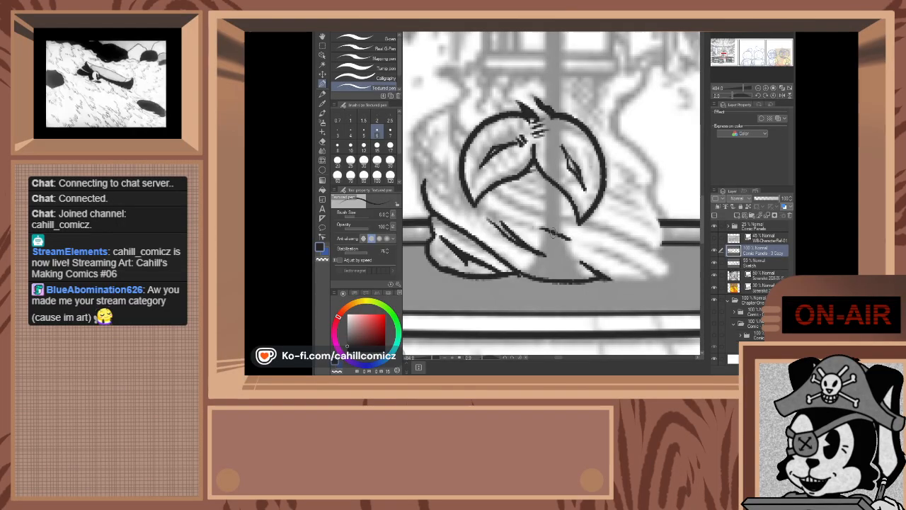
pyautogui.moveTo(543, 230); pyautogui.dragTo(478, 204)
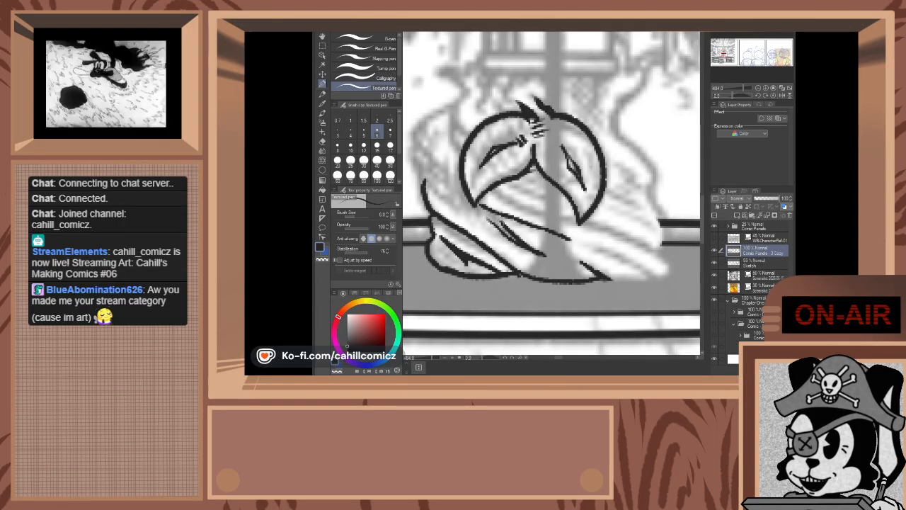
pyautogui.moveTo(521, 225)
pyautogui.mouseDown()
pyautogui.moveTo(508, 220)
pyautogui.moveTo(505, 234)
pyautogui.moveTo(493, 220)
pyautogui.moveTo(513, 221)
pyautogui.mouseUp()
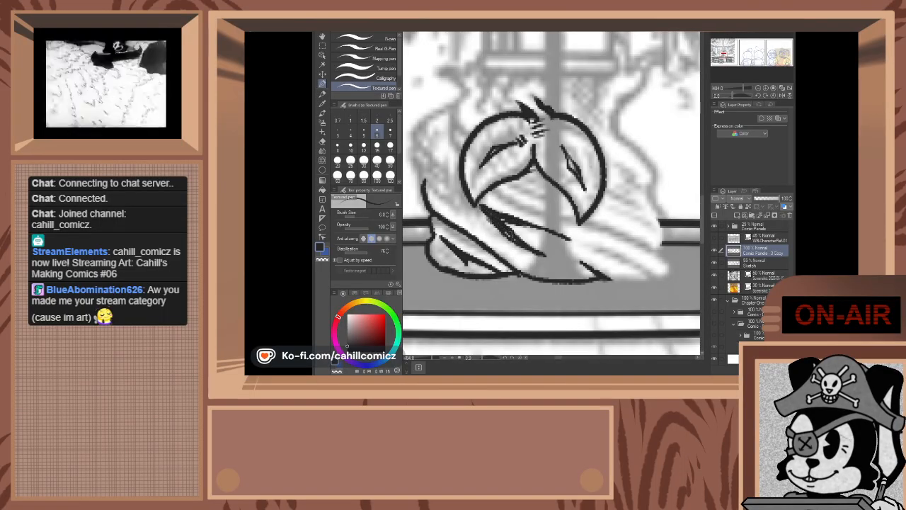
# - Darken the crease between the central folds with tapered black strokes and add short accent lines beside it
pyautogui.moveTo(503, 228); pyautogui.dragTo(515, 241)
pyautogui.moveTo(494, 213); pyautogui.dragTo(525, 233)
pyautogui.moveTo(523, 230); pyautogui.dragTo(545, 250)
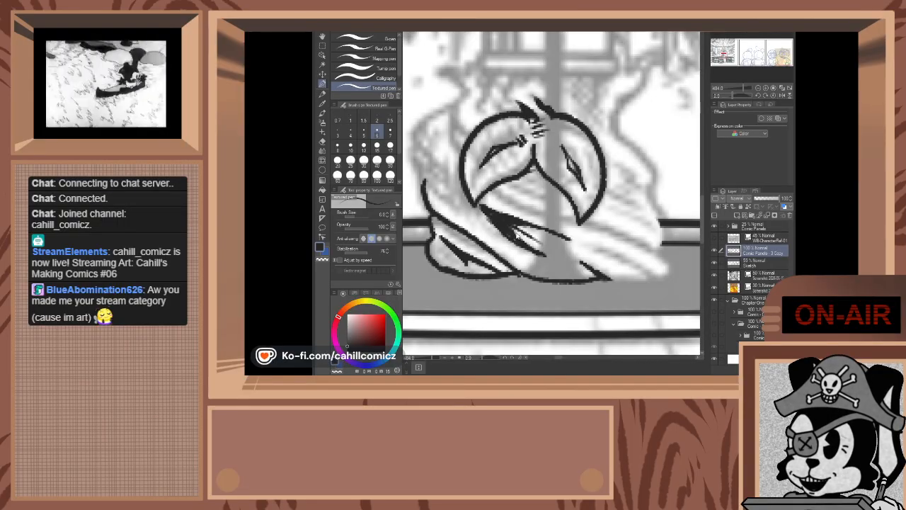
pyautogui.moveTo(510, 224); pyautogui.dragTo(549, 244)
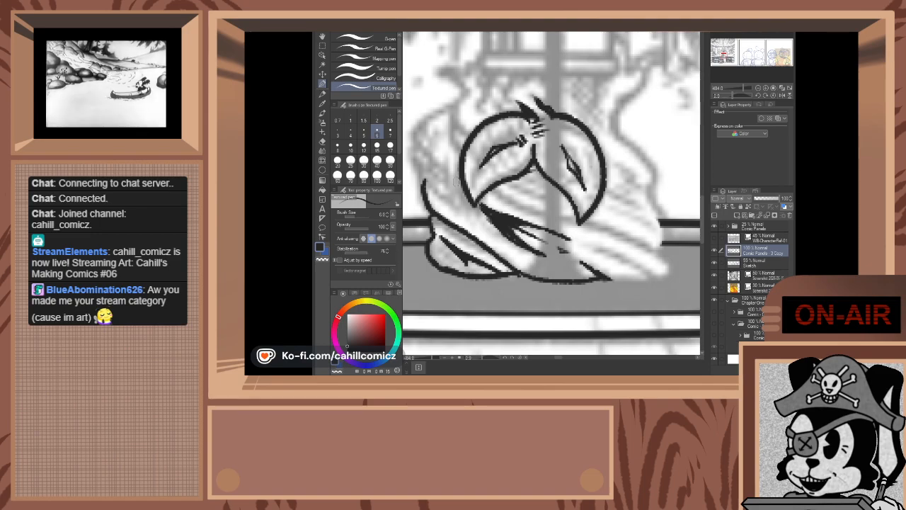
# - Outline the upper-left folds curving around the left lobe and add inner crease lines down to the central folds
pyautogui.moveTo(457, 188)
pyautogui.mouseDown()
pyautogui.moveTo(422, 136)
pyautogui.moveTo(423, 122)
pyautogui.moveTo(459, 102)
pyautogui.mouseUp()
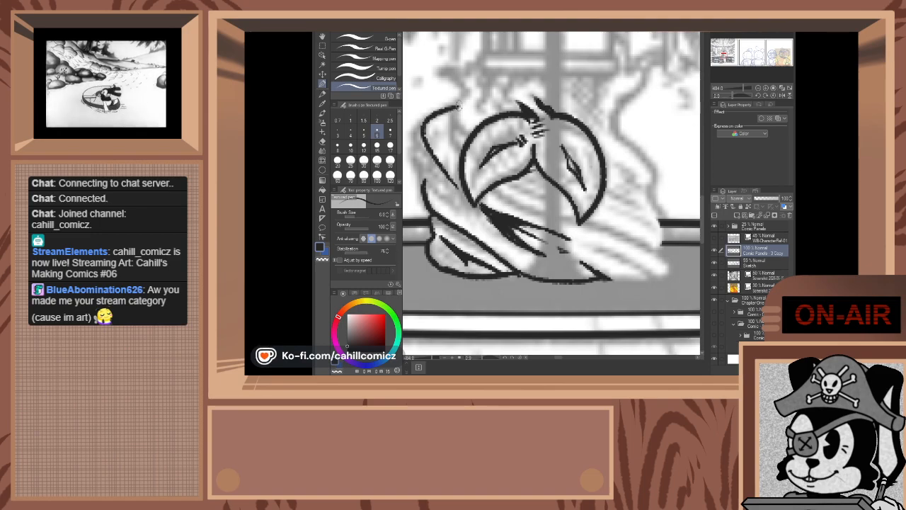
pyautogui.moveTo(447, 192)
pyautogui.mouseDown()
pyautogui.moveTo(424, 158)
pyautogui.moveTo(422, 131)
pyautogui.mouseUp()
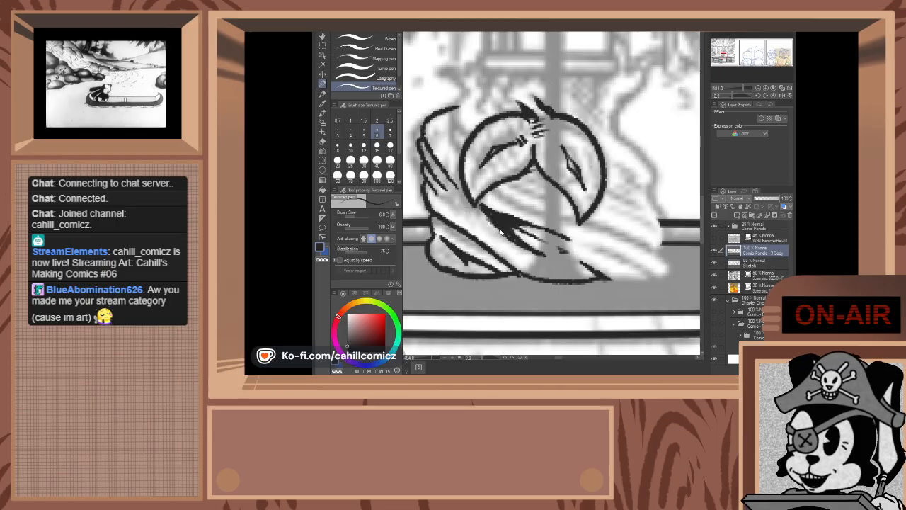
pyautogui.moveTo(499, 231); pyautogui.dragTo(470, 201)
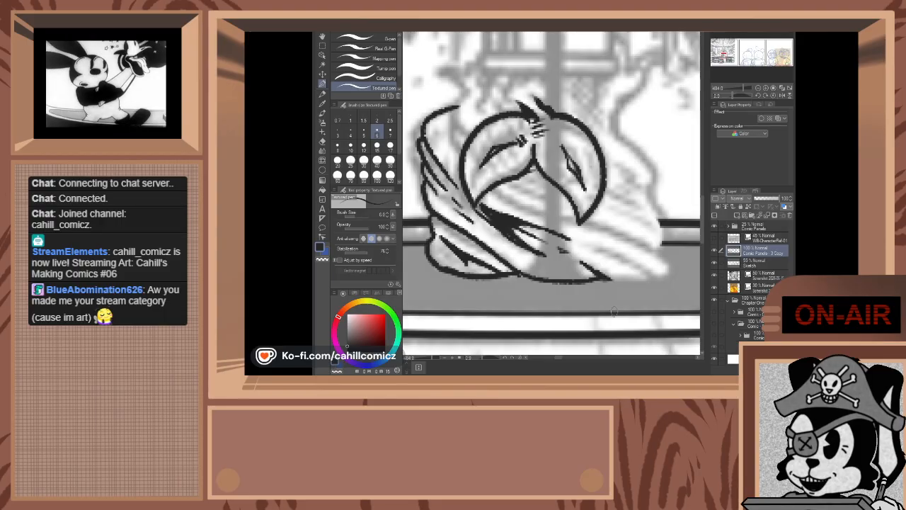
# - Ink the long fold at the lower right of the base and close its end with a rounded tip
pyautogui.moveTo(609, 281)
pyautogui.mouseDown()
pyautogui.moveTo(654, 281)
pyautogui.moveTo(604, 240)
pyautogui.mouseUp()
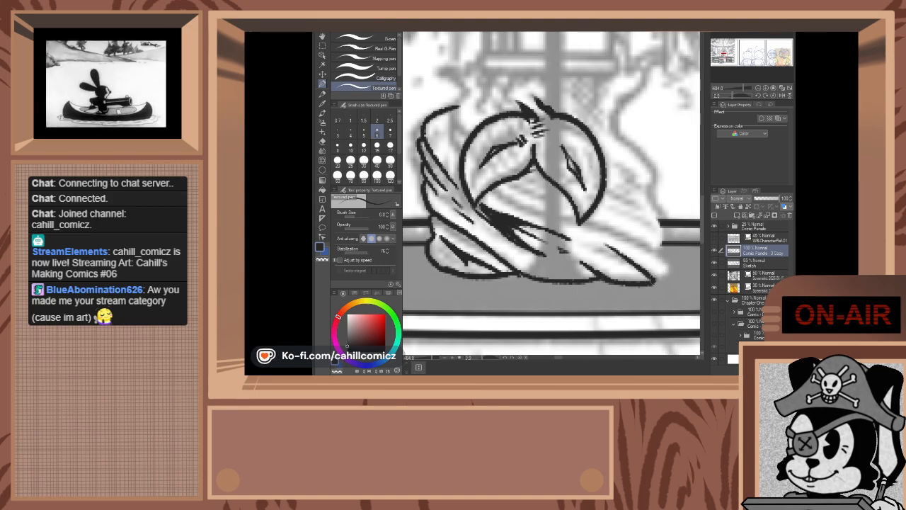
pyautogui.moveTo(667, 275); pyautogui.dragTo(666, 258)
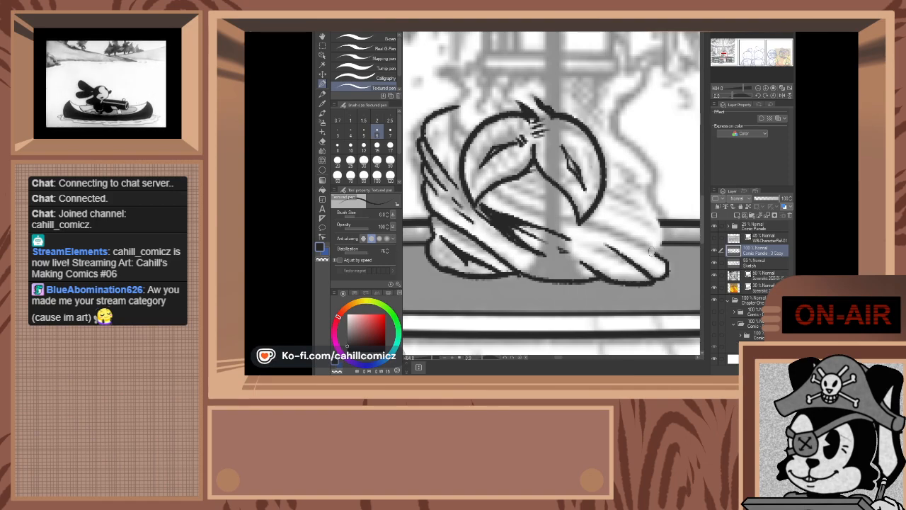
# - Redraw the rounded end of the lower-right fold and carry its upper edge back beneath the crescent to the left lobe
pyautogui.hotkey('ctrl', 'z')
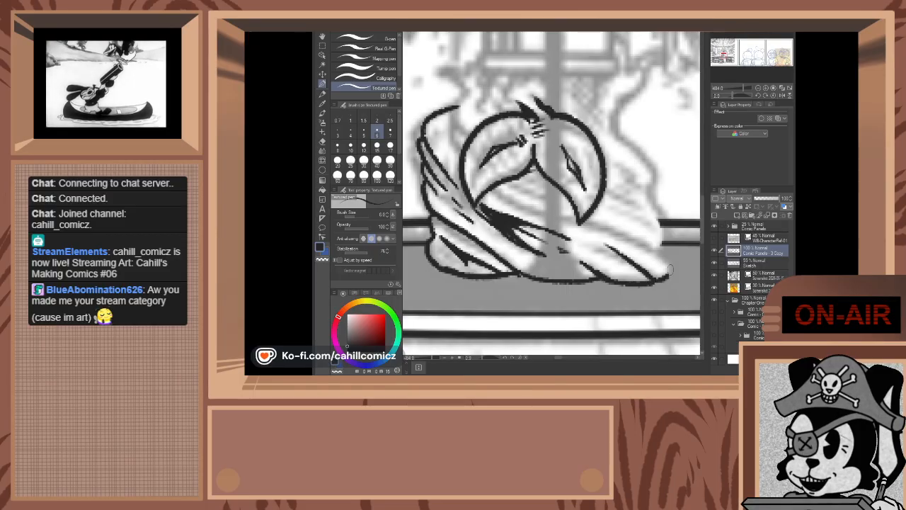
pyautogui.moveTo(670, 269)
pyautogui.mouseDown()
pyautogui.moveTo(663, 249)
pyautogui.moveTo(629, 226)
pyautogui.moveTo(576, 215)
pyautogui.moveTo(501, 182)
pyautogui.mouseUp()
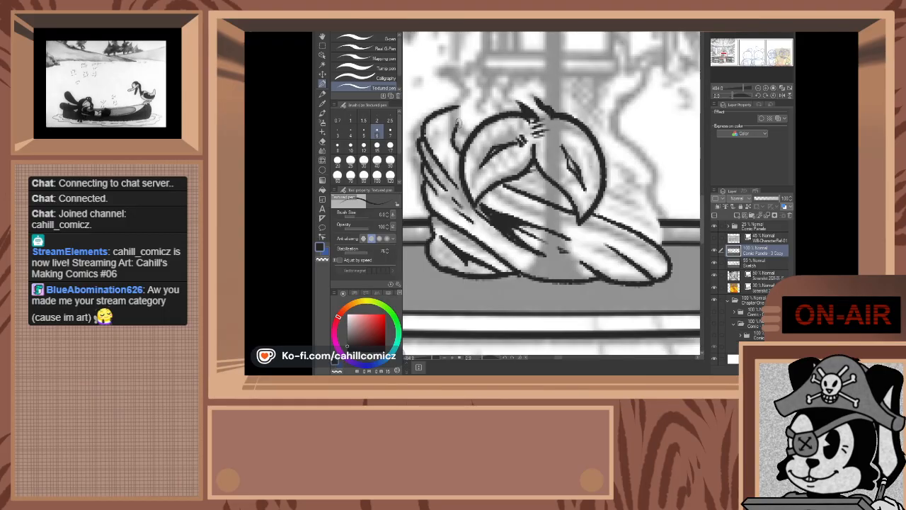
# - Ink the branching prong rising above the upper-left folds, with its small forked tips, inner edge and dark accent beside it
pyautogui.moveTo(457, 130)
pyautogui.mouseDown()
pyautogui.moveTo(468, 92)
pyautogui.moveTo(440, 77)
pyautogui.mouseUp()
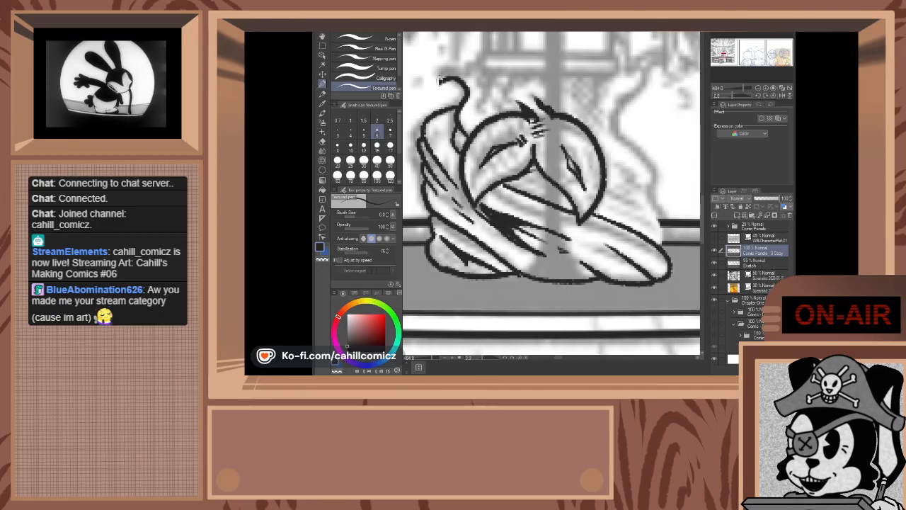
pyautogui.moveTo(446, 75); pyautogui.dragTo(452, 65)
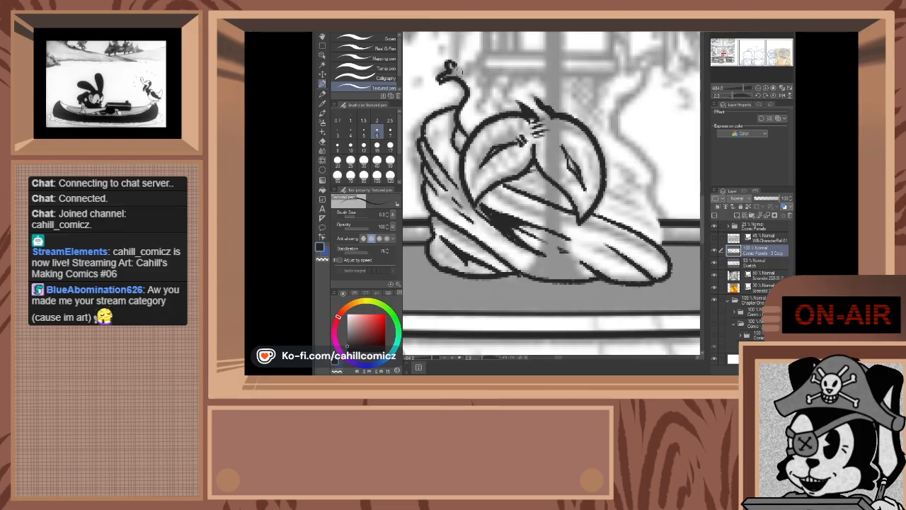
pyautogui.hotkey('ctrl', 'z')
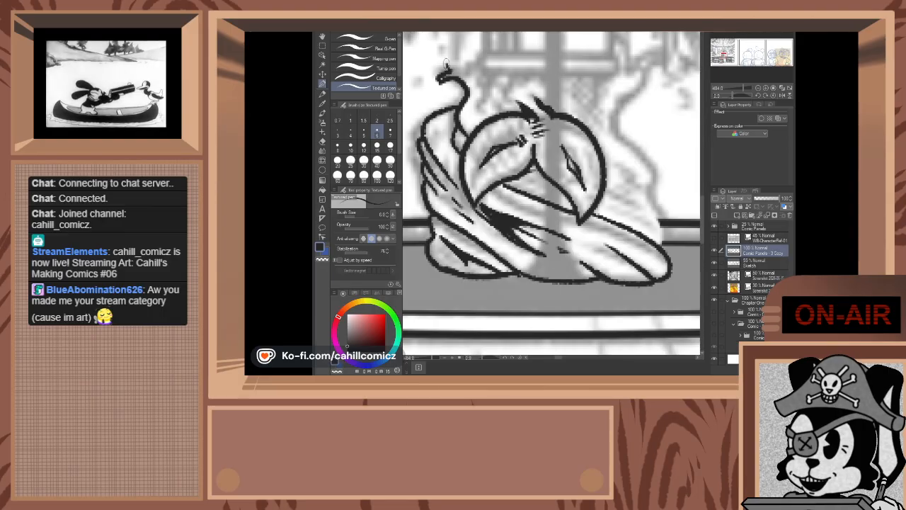
pyautogui.moveTo(451, 60)
pyautogui.mouseDown()
pyautogui.moveTo(457, 73)
pyautogui.moveTo(449, 72)
pyautogui.moveTo(457, 70)
pyautogui.mouseUp()
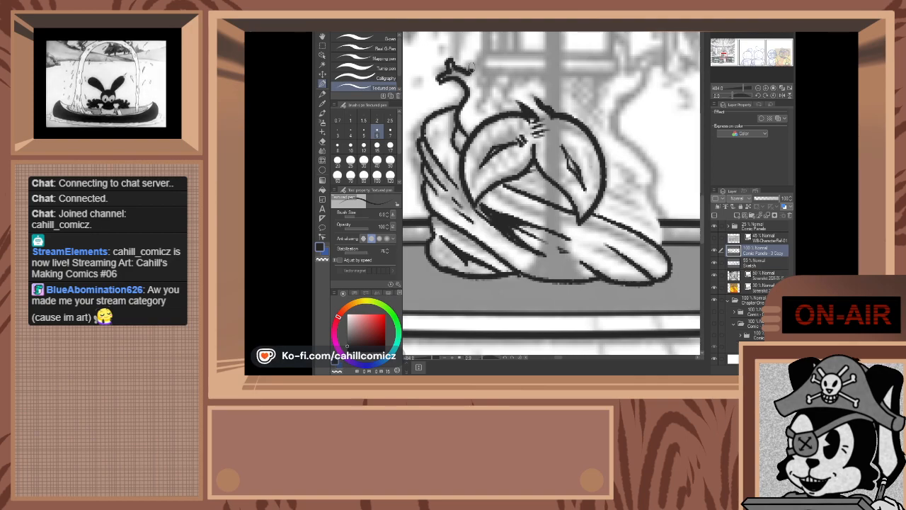
pyautogui.moveTo(471, 62)
pyautogui.mouseDown()
pyautogui.moveTo(480, 115)
pyautogui.moveTo(487, 84)
pyautogui.mouseUp()
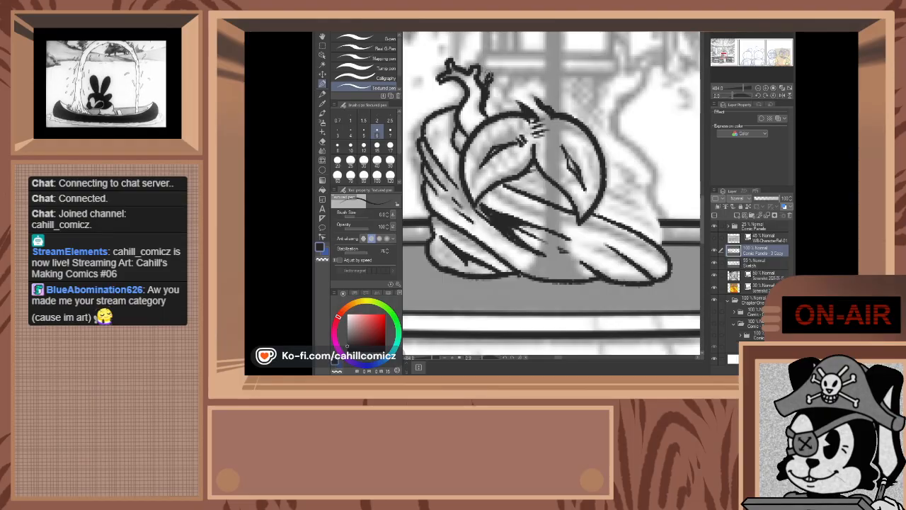
pyautogui.moveTo(490, 75); pyautogui.dragTo(487, 86)
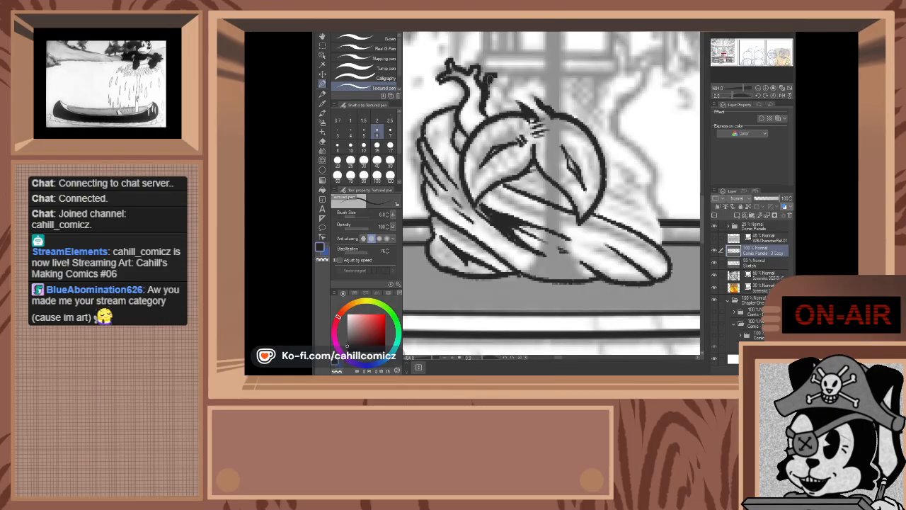
# - Outline the bulging right side of the base up to its narrowing neck and ink tapered creases beside the right lobe
pyautogui.click(753, 71)
pyautogui.moveTo(753, 71)
pyautogui.mouseDown()
pyautogui.moveTo(753, 57)
pyautogui.moveTo(727, 51)
pyautogui.mouseUp()
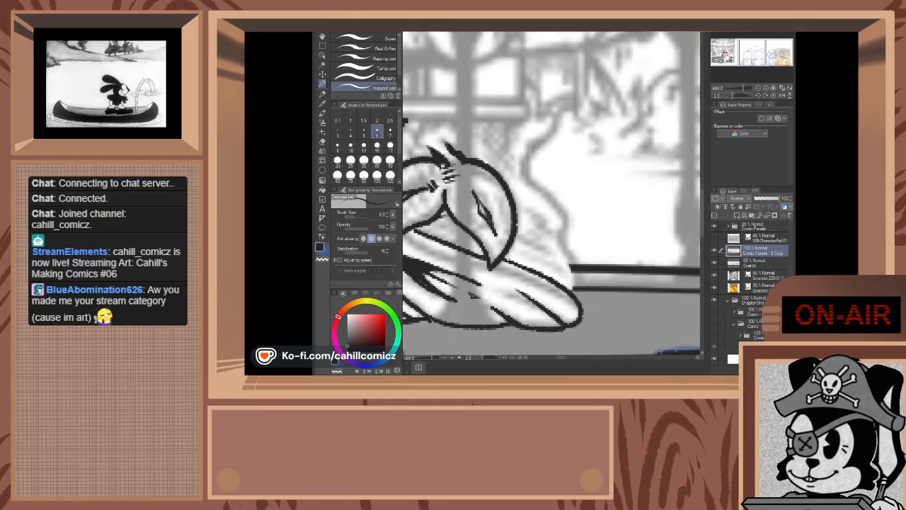
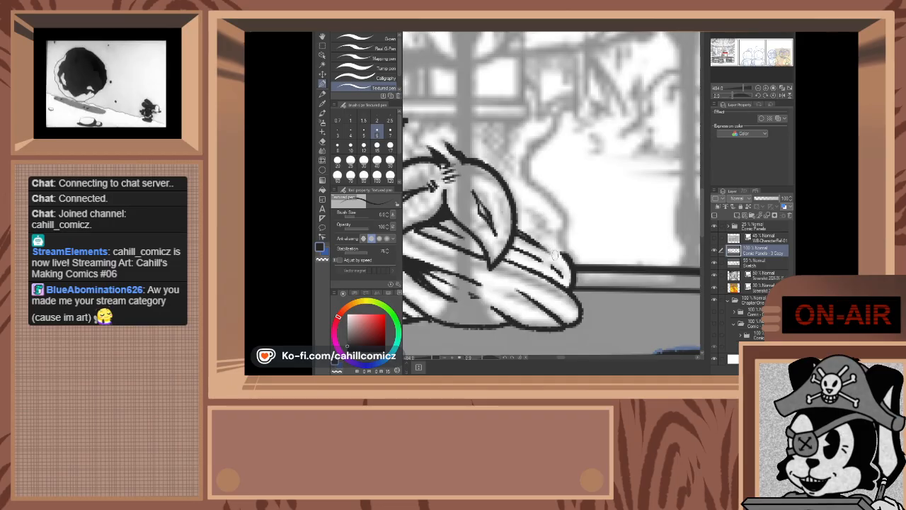
pyautogui.moveTo(567, 257); pyautogui.dragTo(557, 243)
pyautogui.moveTo(558, 247)
pyautogui.mouseDown()
pyautogui.moveTo(570, 216)
pyautogui.moveTo(526, 167)
pyautogui.mouseUp()
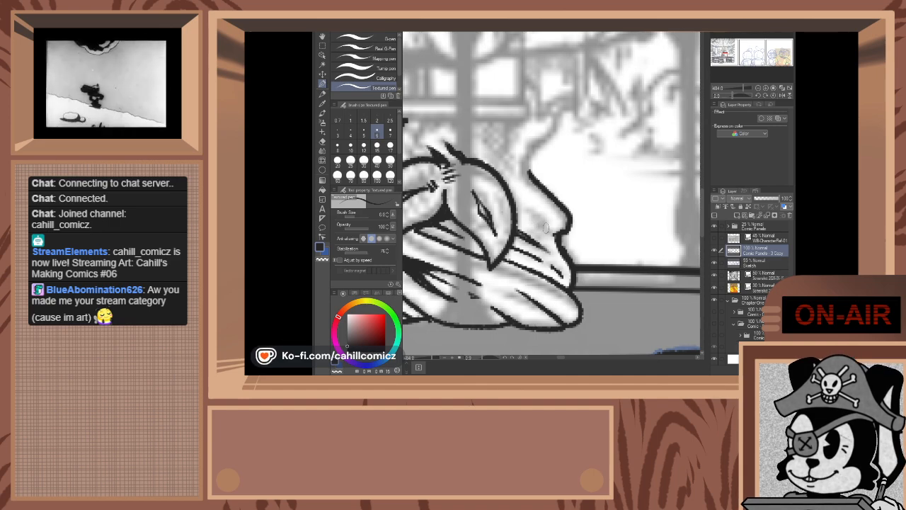
pyautogui.moveTo(549, 227); pyautogui.dragTo(521, 208)
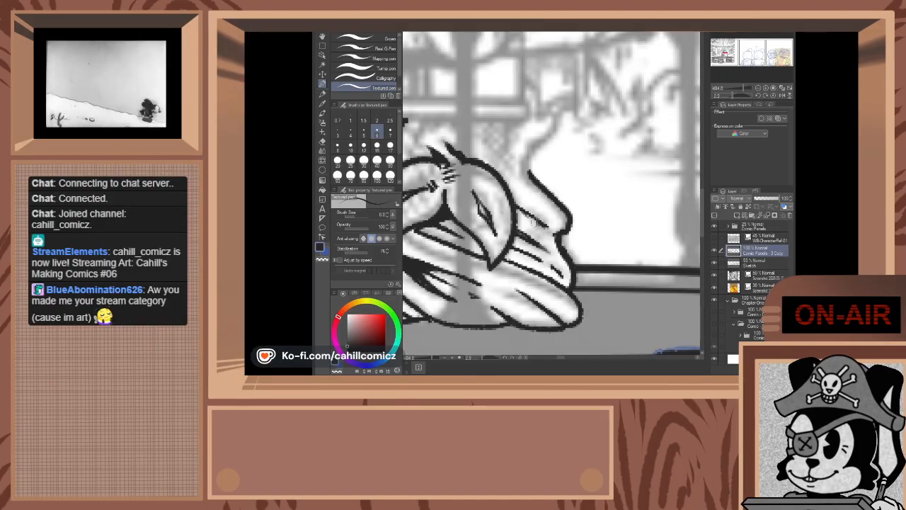
pyautogui.moveTo(531, 230); pyautogui.dragTo(514, 205)
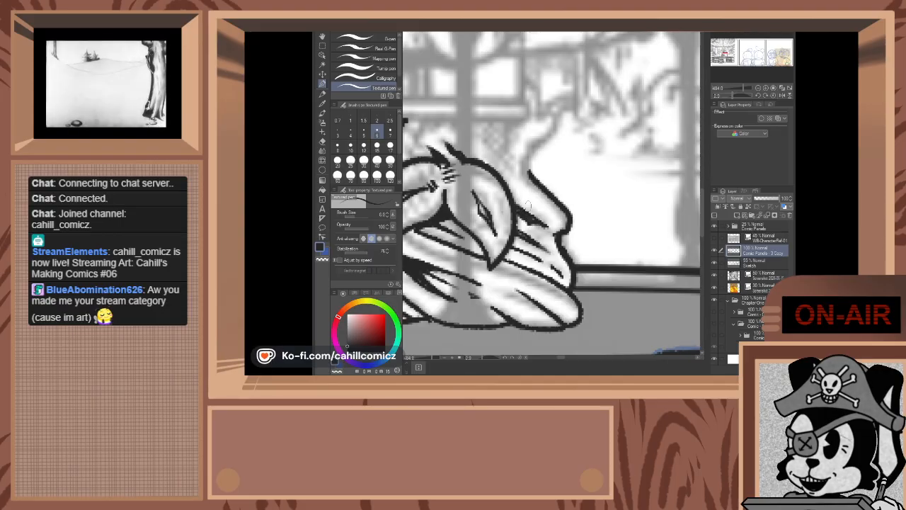
# - Ink a solid black hollow above the right lobe and extend its line into the curled inner tip of the right prong
pyautogui.moveTo(727, 57); pyautogui.dragTo(723, 57)
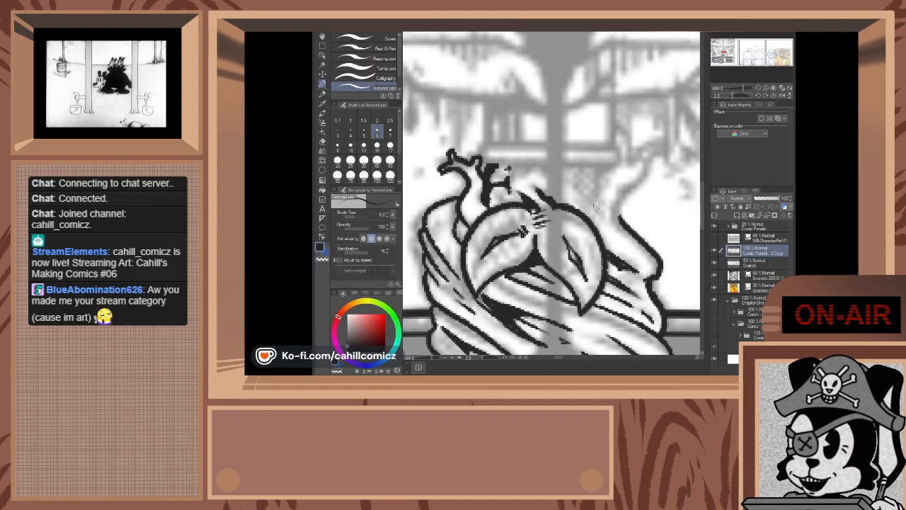
pyautogui.moveTo(596, 204); pyautogui.dragTo(582, 188)
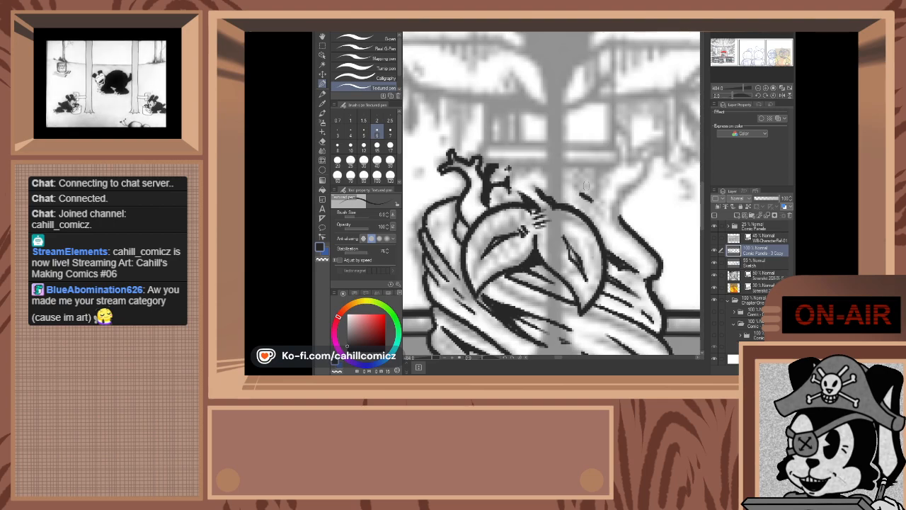
pyautogui.moveTo(594, 200)
pyautogui.mouseDown()
pyautogui.moveTo(583, 177)
pyautogui.moveTo(597, 168)
pyautogui.mouseUp()
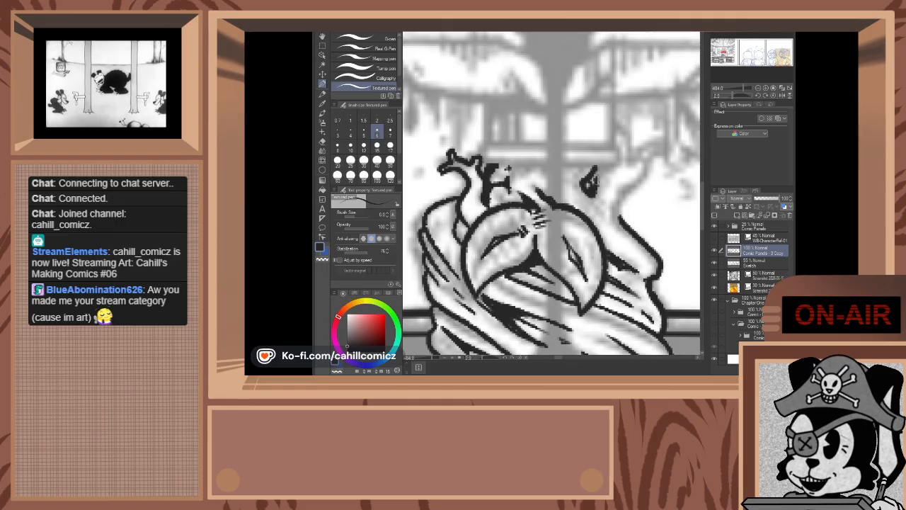
pyautogui.moveTo(597, 170); pyautogui.dragTo(614, 164)
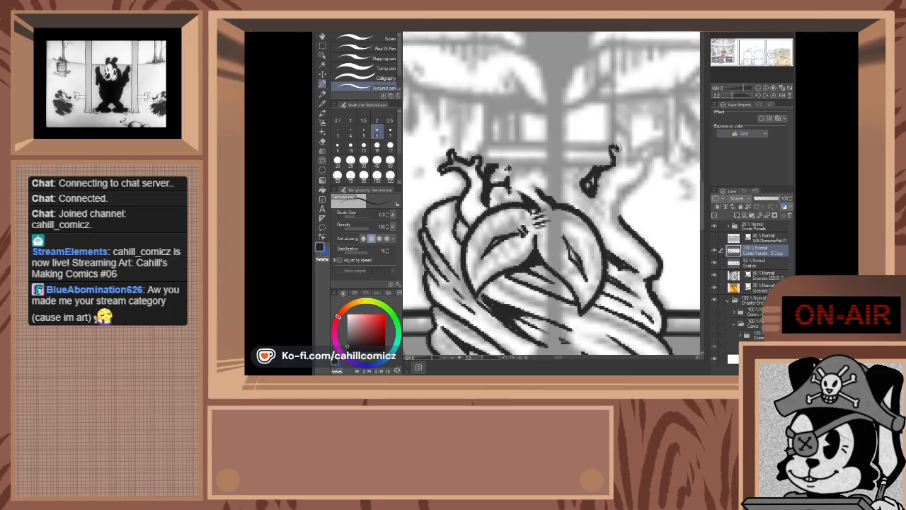
pyautogui.moveTo(614, 149)
pyautogui.mouseDown()
pyautogui.moveTo(620, 159)
pyautogui.moveTo(587, 178)
pyautogui.mouseUp()
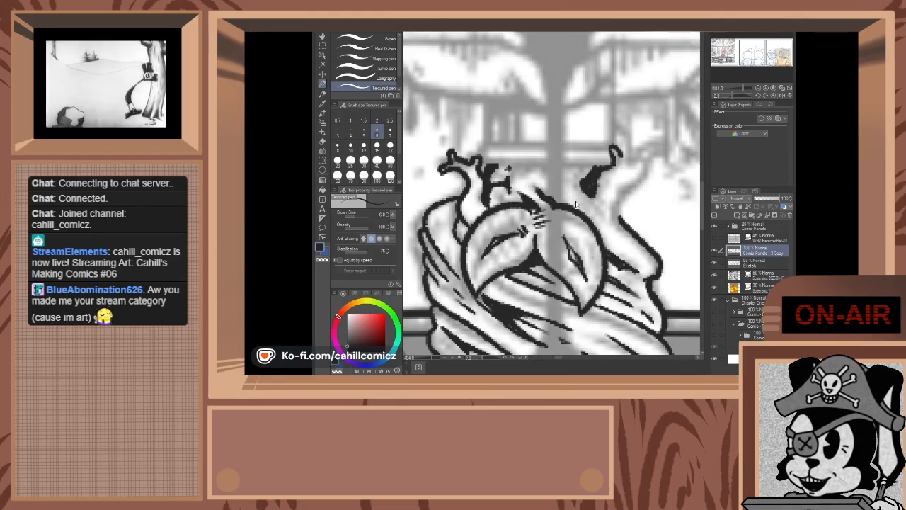
# - Add short tapered strokes above the crescent and outline the right prong's outer edge up to its forked tip
pyautogui.moveTo(574, 199); pyautogui.dragTo(546, 163)
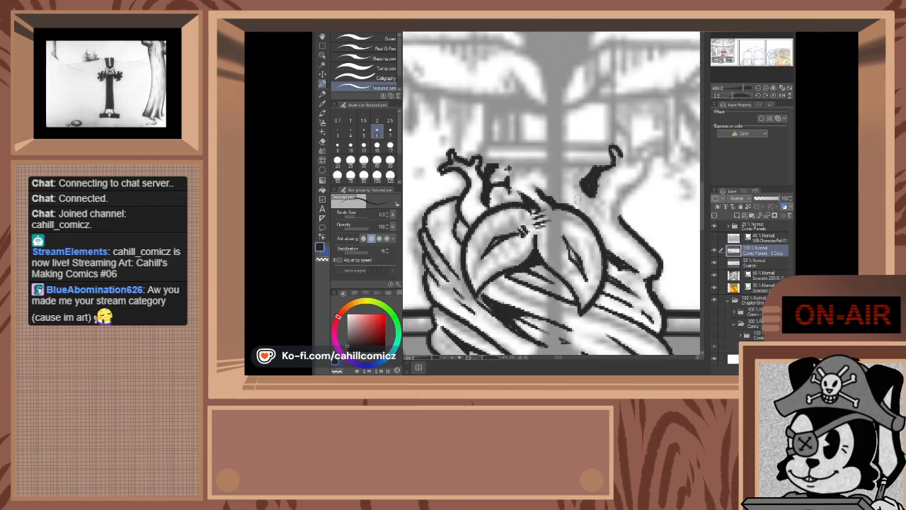
pyautogui.moveTo(560, 174); pyautogui.dragTo(582, 203)
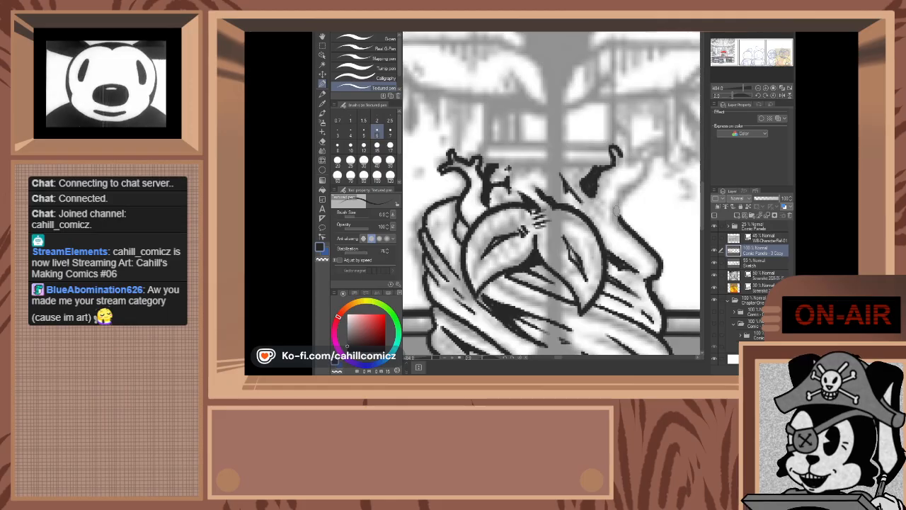
pyautogui.moveTo(615, 217)
pyautogui.mouseDown()
pyautogui.moveTo(617, 183)
pyautogui.moveTo(636, 178)
pyautogui.moveTo(659, 150)
pyautogui.moveTo(630, 165)
pyautogui.moveTo(626, 155)
pyautogui.mouseUp()
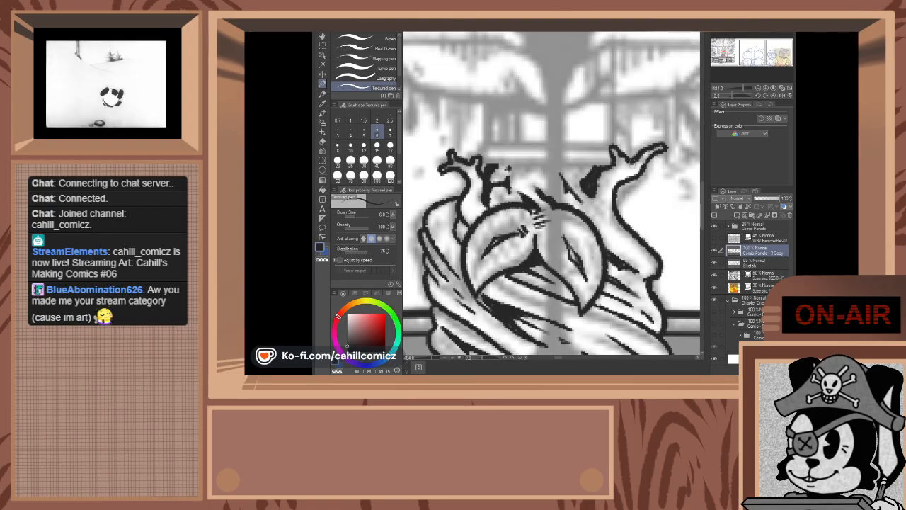
# - Check the panel's inked linework with the Sketch and grayscale screenshot reference layers hidden, and show both layers again
pyautogui.scroll(-20, 656, 176)
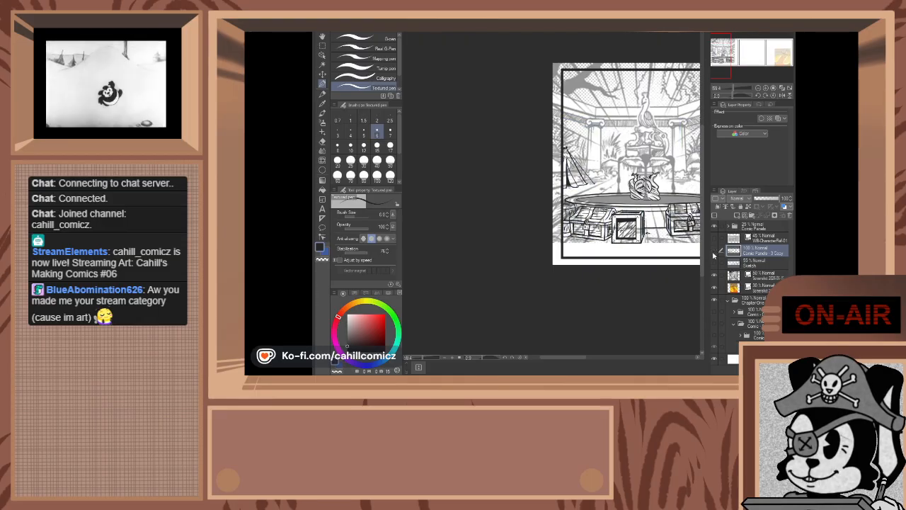
pyautogui.click(714, 252)
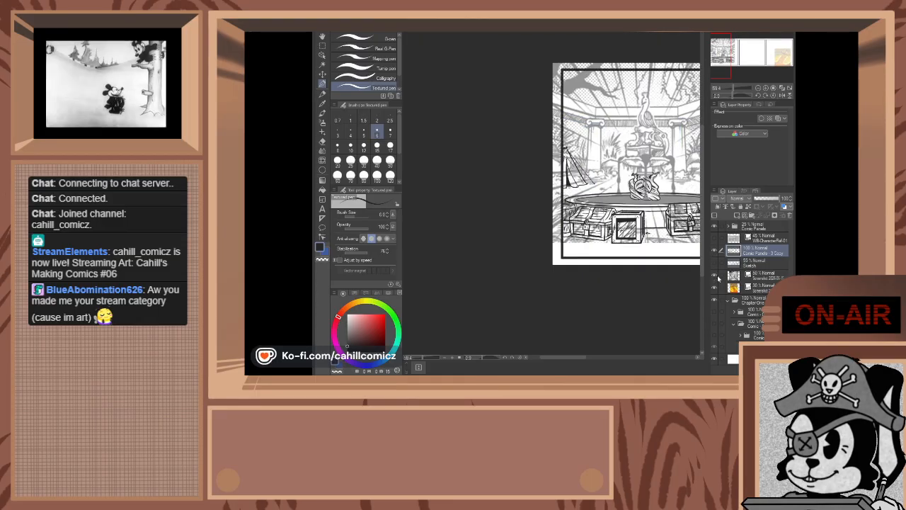
pyautogui.click(715, 277)
pyautogui.scroll(-13, 669, 213)
pyautogui.scroll(4, 680, 214)
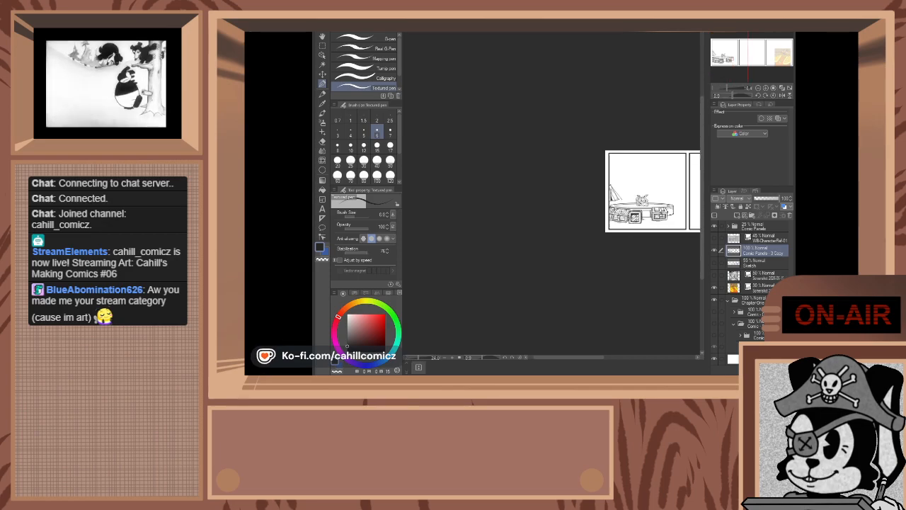
pyautogui.scroll(9, 685, 227)
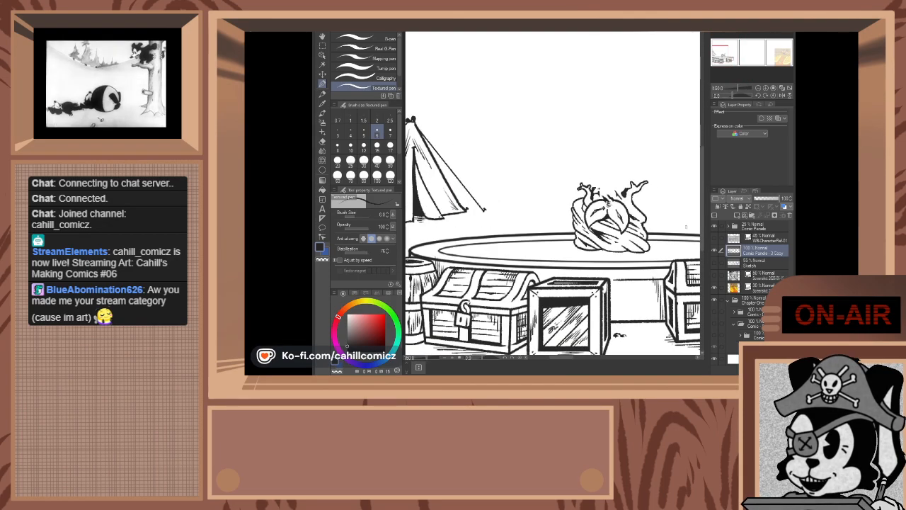
pyautogui.click(714, 262)
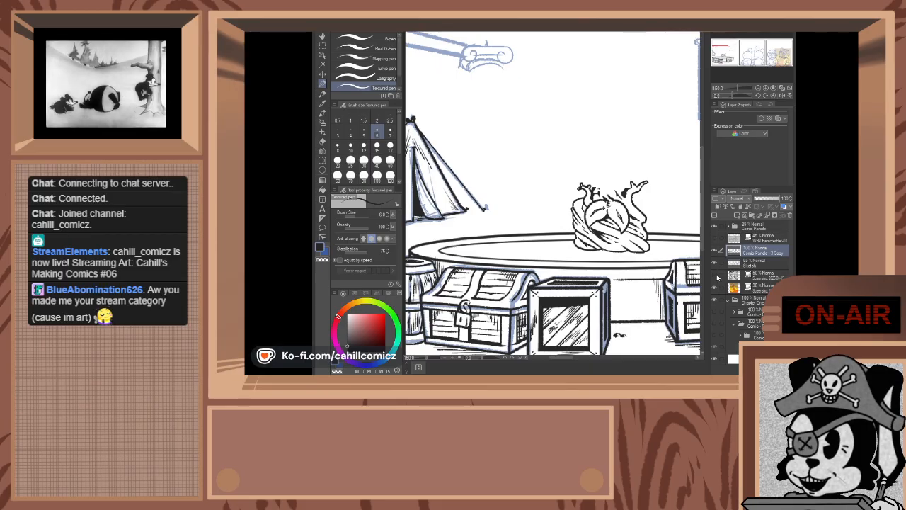
pyautogui.click(715, 277)
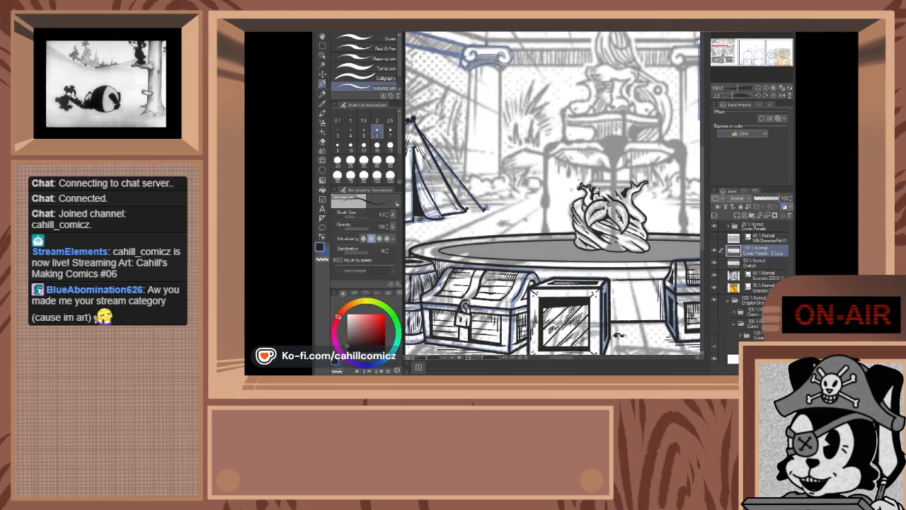
# - Ink a thick straight horizontal line between the two prongs and a second parallel line just above it
pyautogui.scroll(3, 622, 179)
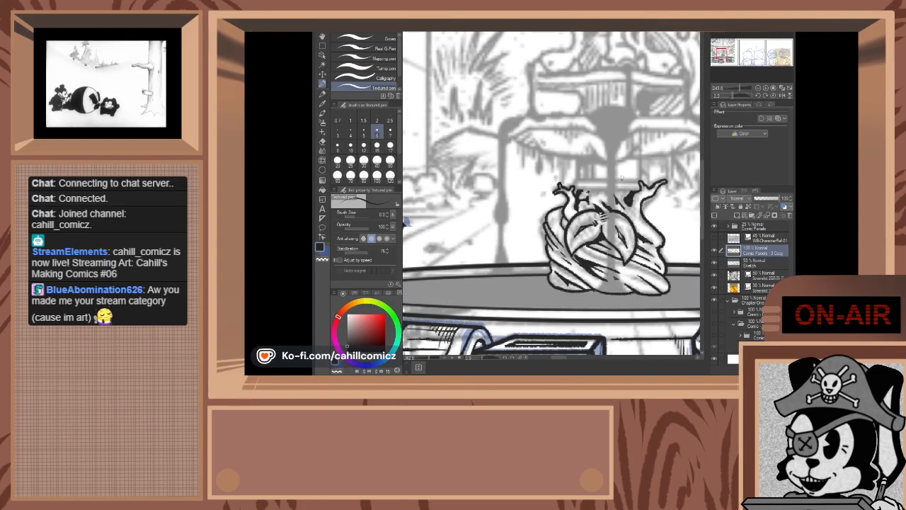
pyautogui.scroll(3, 580, 190)
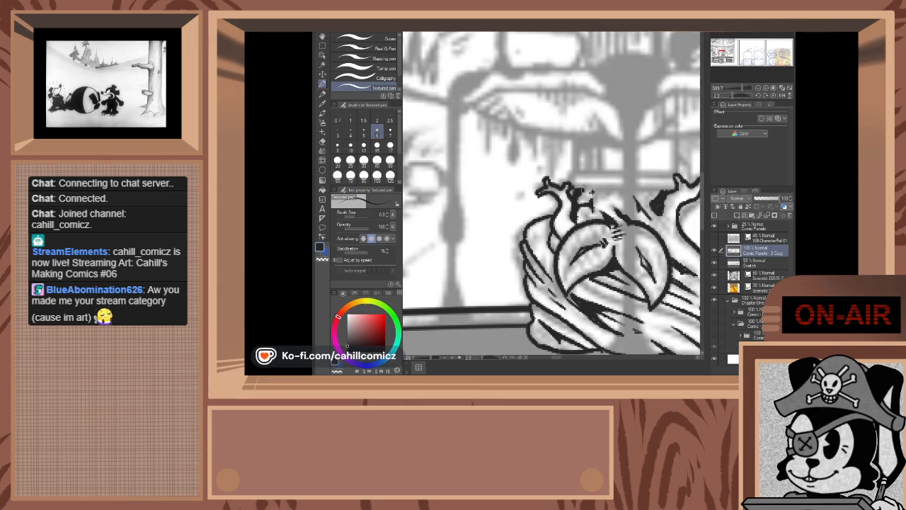
pyautogui.moveTo(570, 190); pyautogui.dragTo(675, 187)
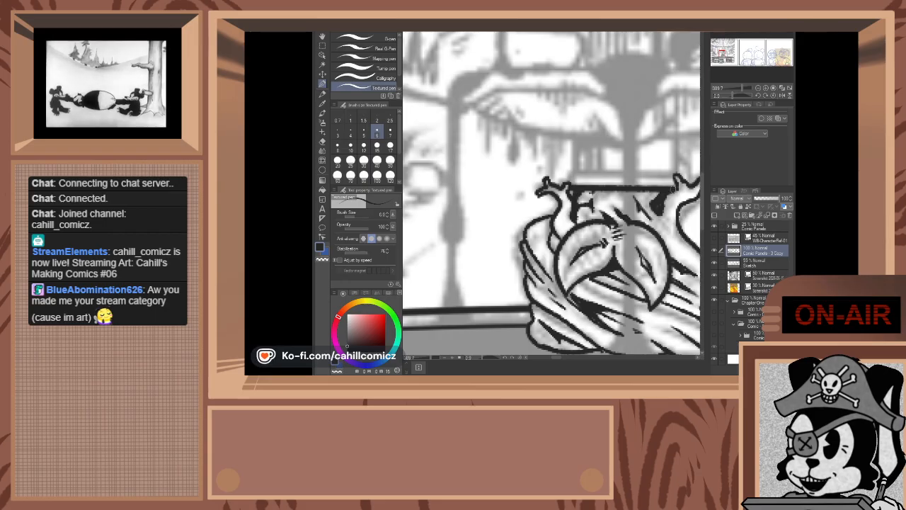
pyautogui.hotkey('ctrl', 'z')
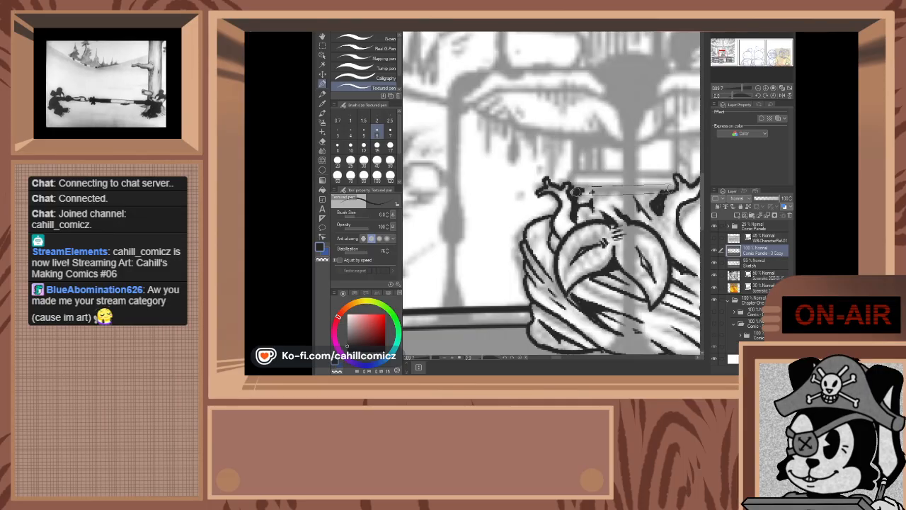
pyautogui.keyDown('shift'); pyautogui.click(670, 190); pyautogui.keyUp('shift')
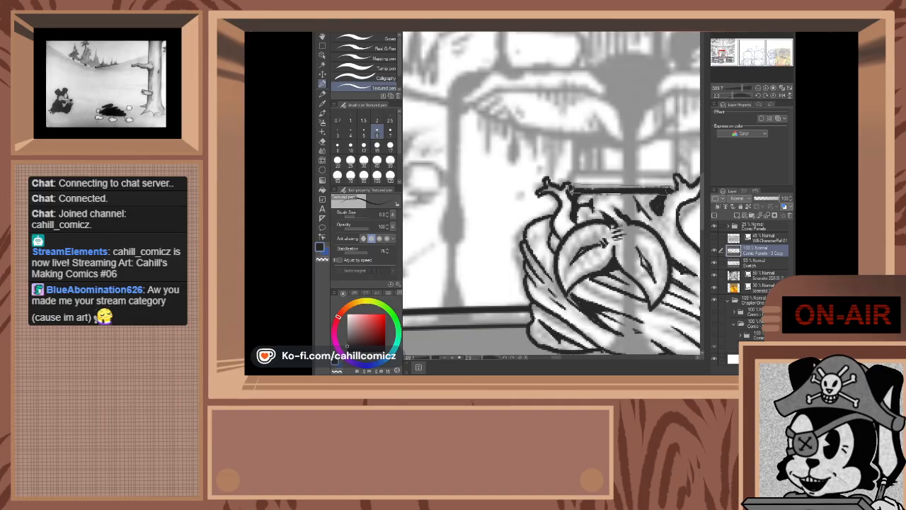
pyautogui.keyDown('shift'); pyautogui.click(573, 191); pyautogui.keyUp('shift')
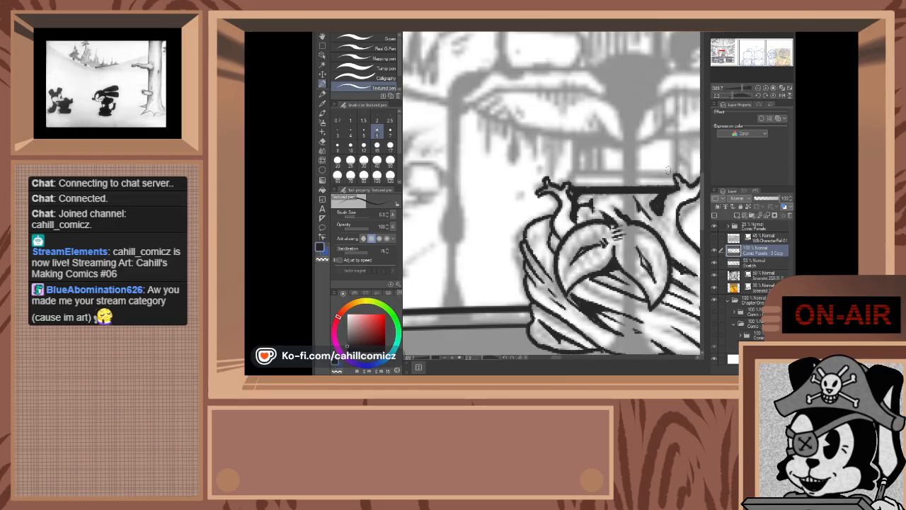
pyautogui.scroll(1, 670, 171)
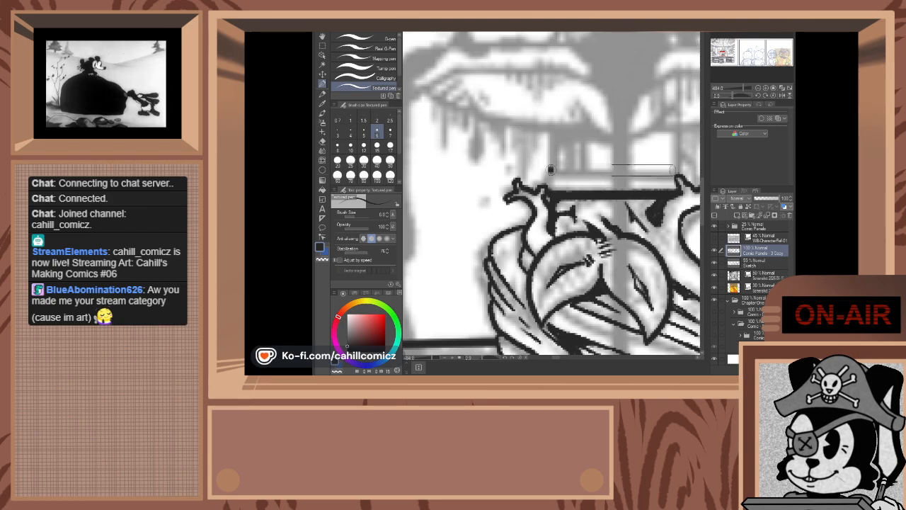
pyautogui.keyDown('shift'); pyautogui.click(551, 170); pyautogui.keyUp('shift')
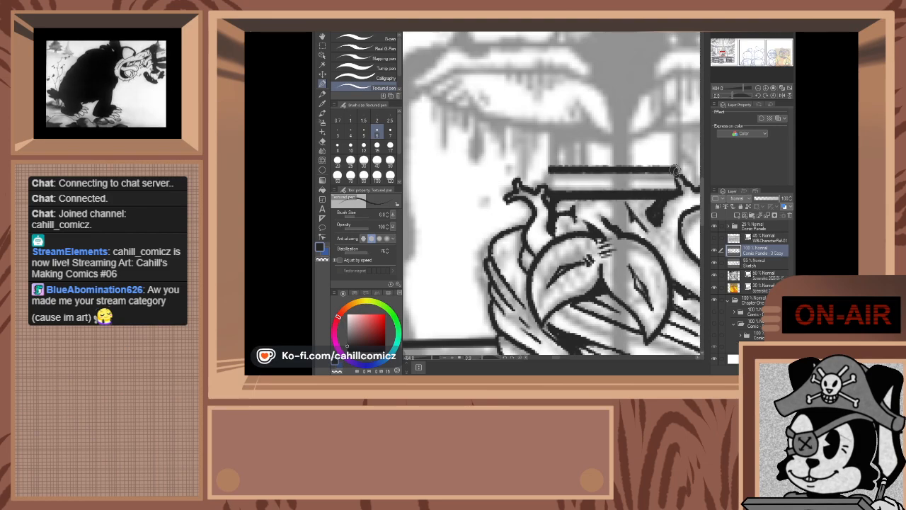
# - Ink rounded end caps that close the two parallel horizontal lines between the prongs into a bar
pyautogui.scroll(2, 560, 188)
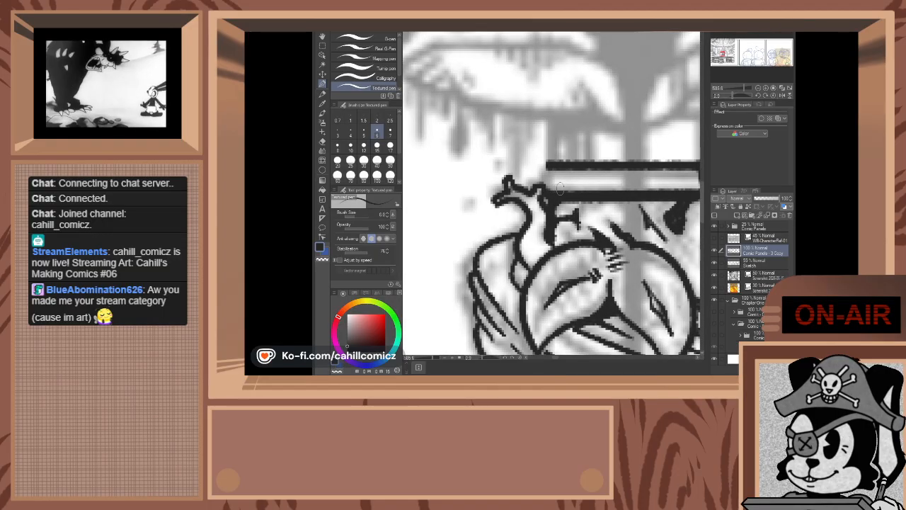
pyautogui.scroll(2, 559, 189)
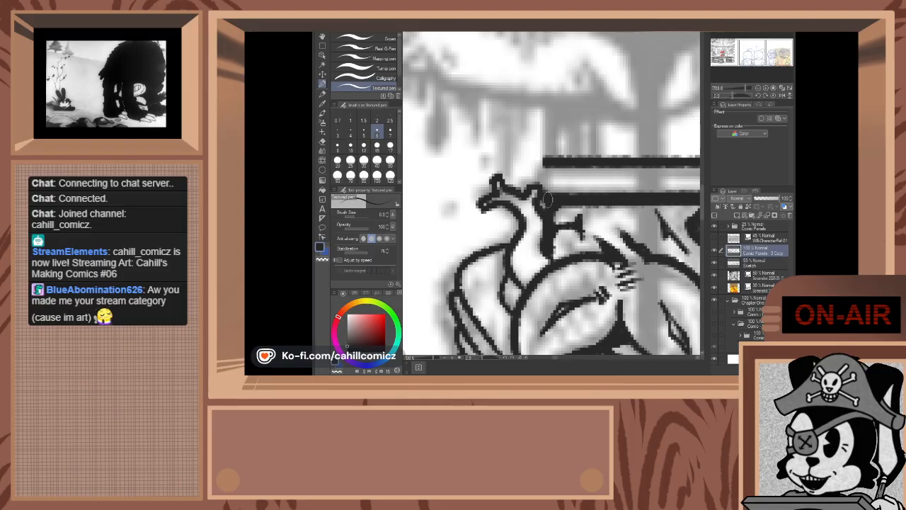
pyautogui.moveTo(544, 201)
pyautogui.mouseDown()
pyautogui.moveTo(544, 167)
pyautogui.moveTo(554, 160)
pyautogui.mouseUp()
pyautogui.hotkey('ctrl', 'z')
pyautogui.hotkey('ctrl', 'z')
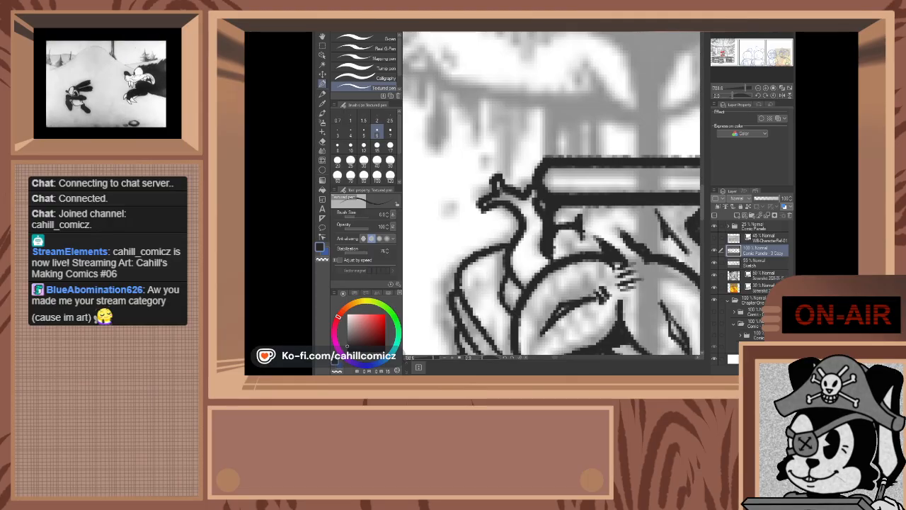
# - Ink two straight vertical edges rising from the ends of the horizontal bar to form the fountain's column
pyautogui.scroll(-10, 696, 185)
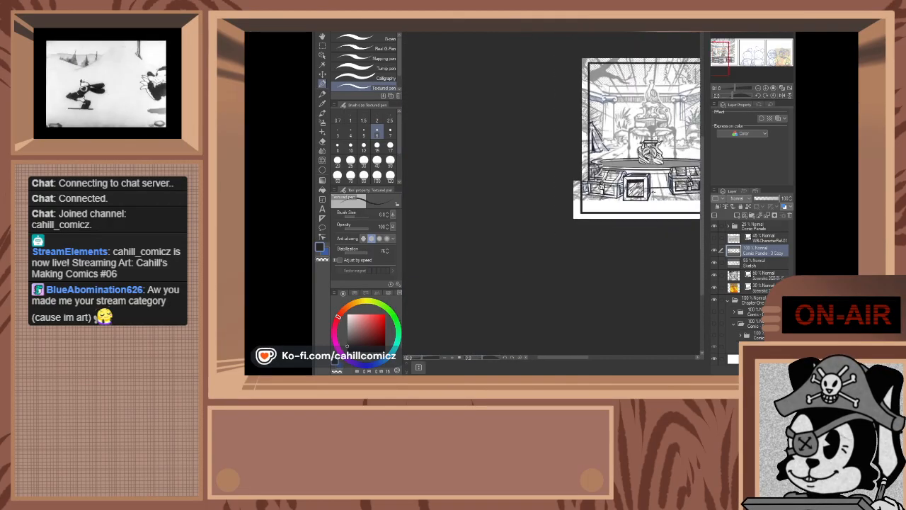
pyautogui.scroll(8, 657, 126)
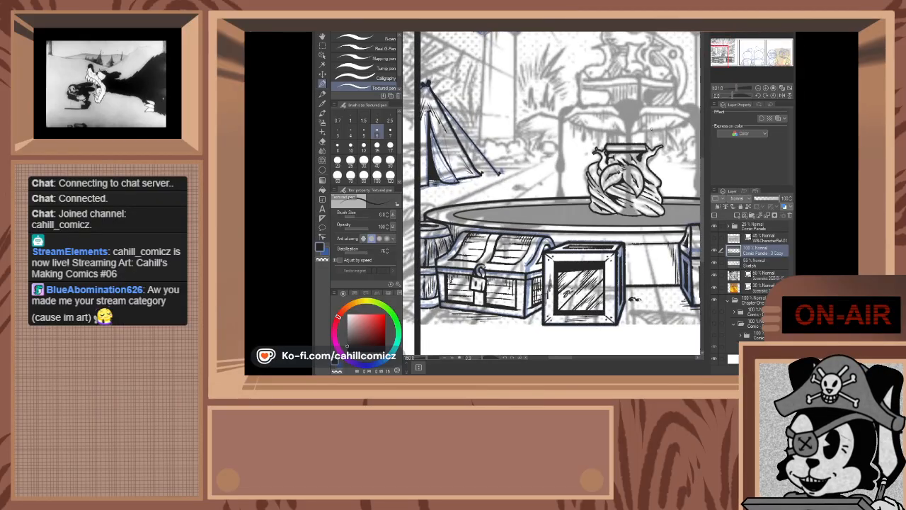
pyautogui.scroll(5, 541, 122)
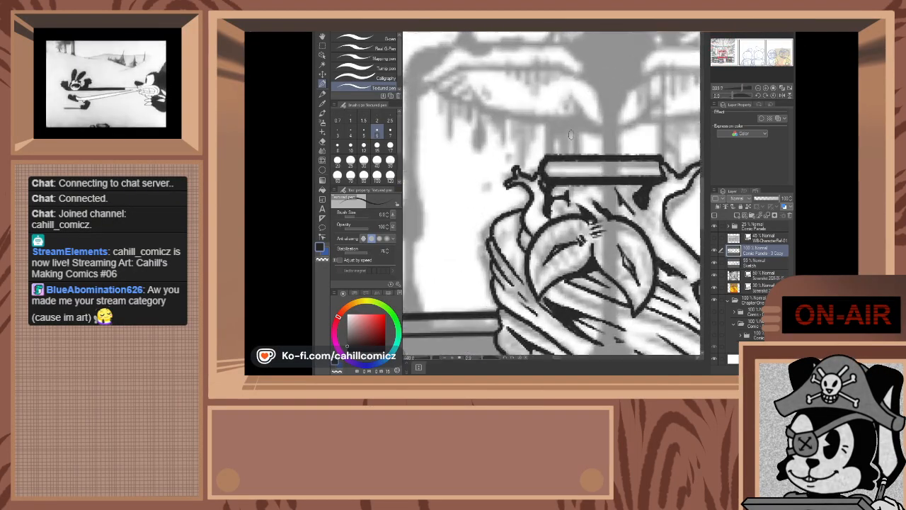
pyautogui.click(544, 124)
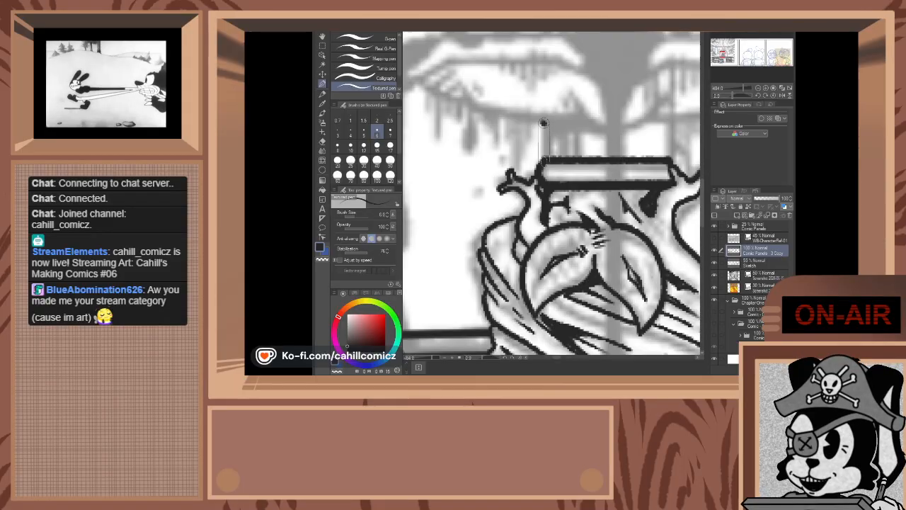
pyautogui.keyDown('shift'); pyautogui.click(544, 162); pyautogui.keyUp('shift')
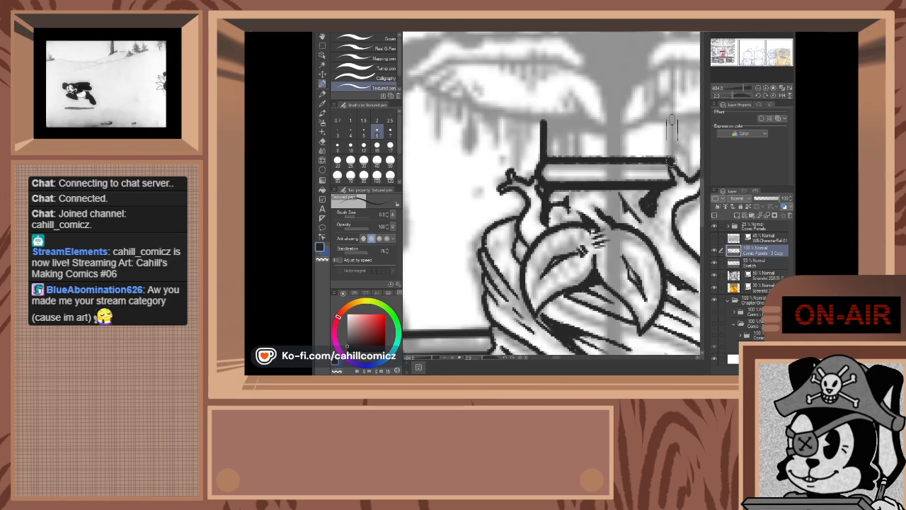
pyautogui.scroll(-2, 673, 131)
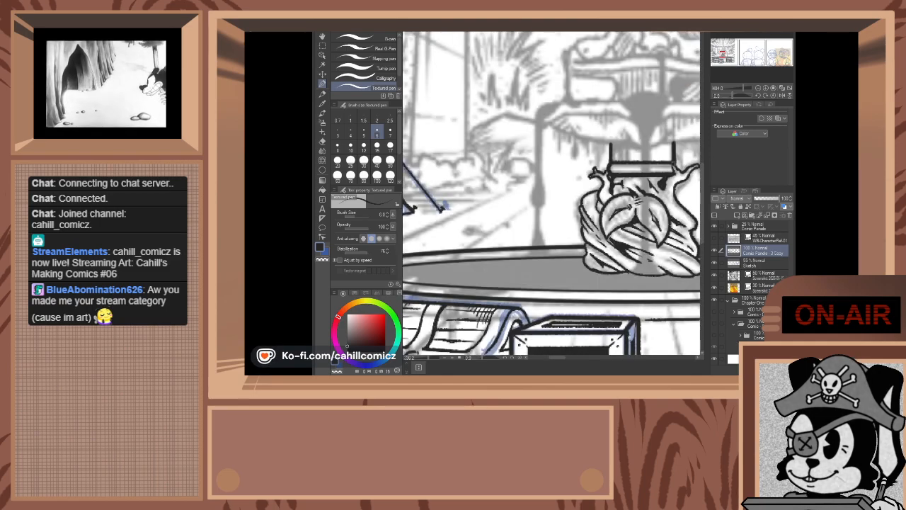
pyautogui.scroll(-2, 676, 163)
# - Ink the basin's curved underside from above the column out toward its left tip
pyautogui.scroll(4, 680, 161)
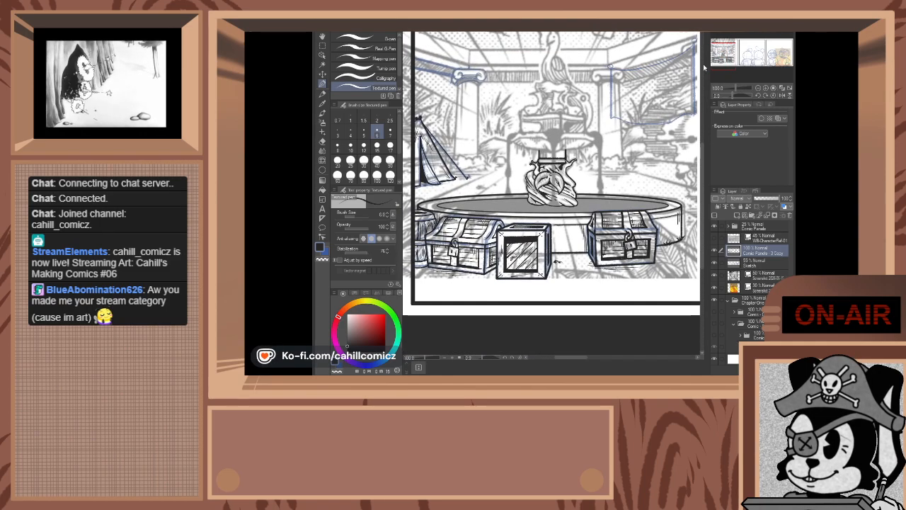
pyautogui.scroll(1, 501, 152)
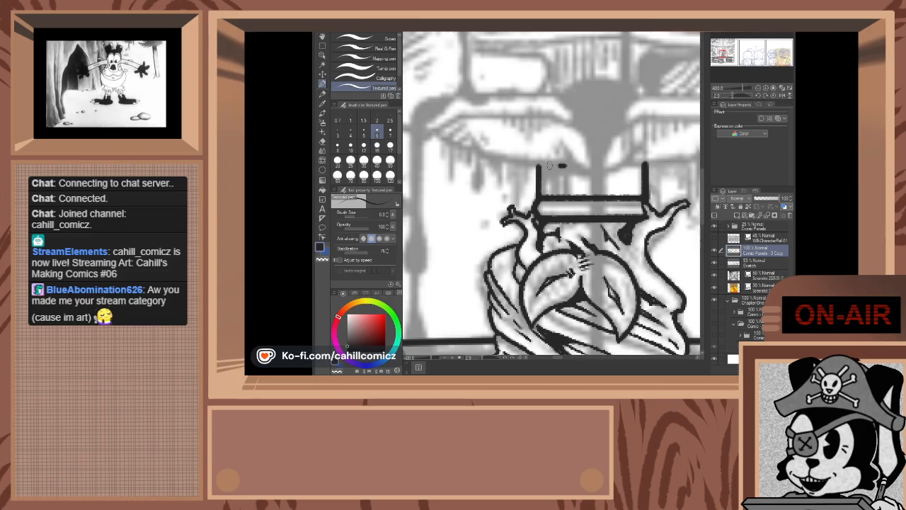
pyautogui.moveTo(526, 159); pyautogui.dragTo(509, 153)
pyautogui.hotkey('ctrl', 'z')
pyautogui.moveTo(573, 167)
pyautogui.mouseDown()
pyautogui.moveTo(537, 159)
pyautogui.moveTo(568, 165)
pyautogui.moveTo(467, 144)
pyautogui.mouseUp()
pyautogui.hotkey('ctrl', 'z')
pyautogui.hotkey('ctrl', 'z')
pyautogui.hotkey('ctrl', 'z')
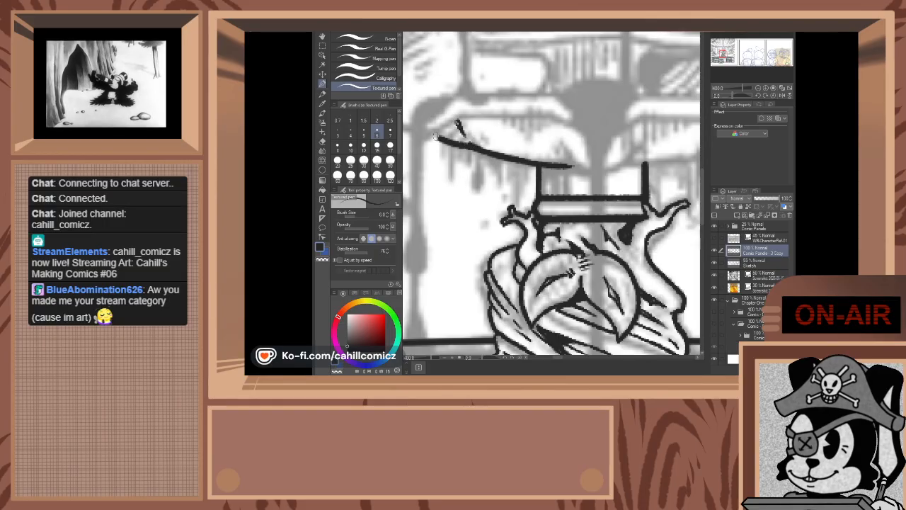
pyautogui.moveTo(468, 146); pyautogui.dragTo(438, 134)
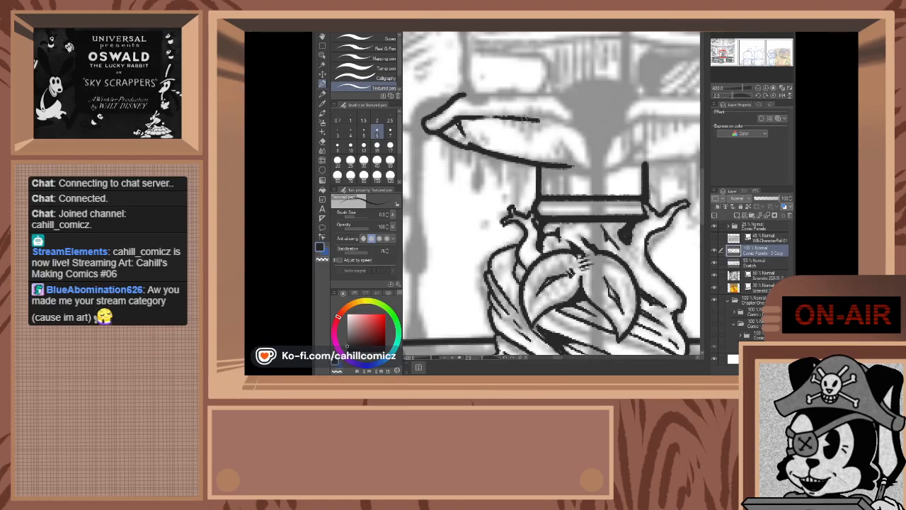
# - Ink the left half of the basin's rim with its lower and upper lines, each dipping toward the centre
pyautogui.moveTo(511, 119); pyautogui.dragTo(550, 117)
pyautogui.hotkey('ctrl', 'z')
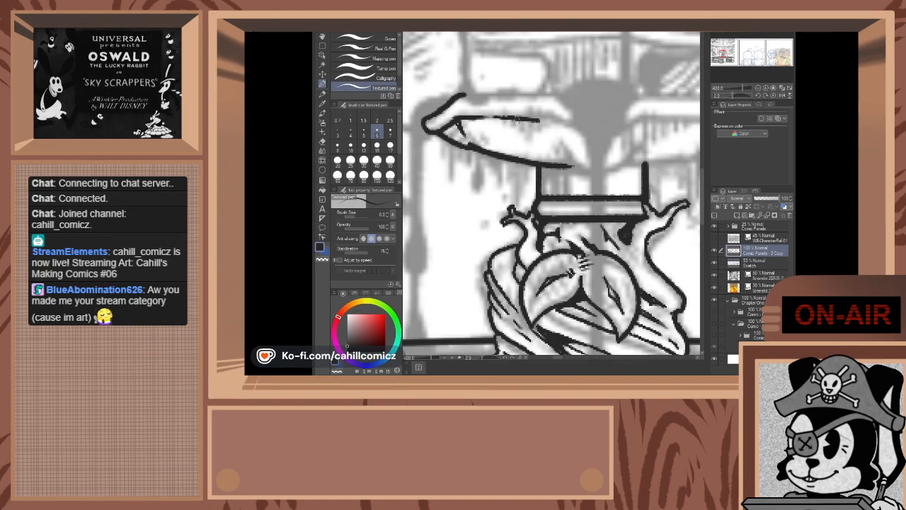
pyautogui.moveTo(533, 119); pyautogui.dragTo(550, 117)
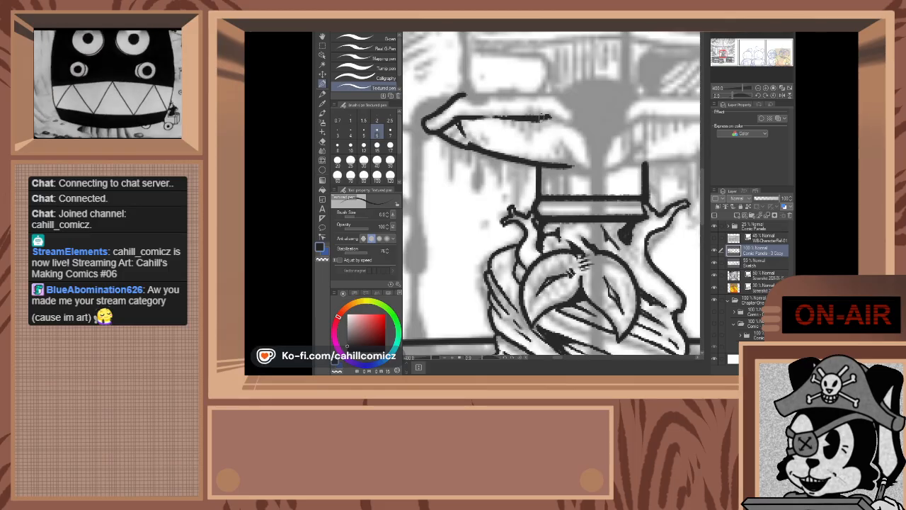
pyautogui.moveTo(548, 117); pyautogui.dragTo(598, 140)
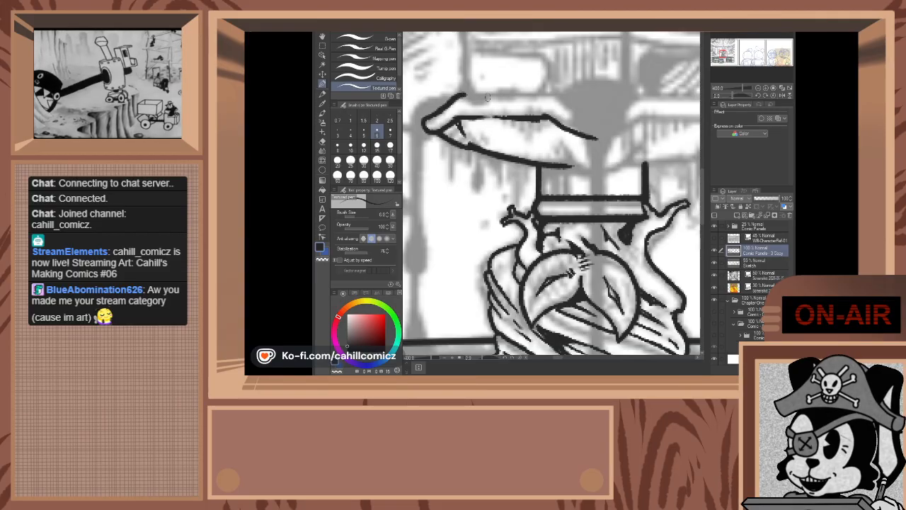
pyautogui.moveTo(528, 98); pyautogui.dragTo(562, 90)
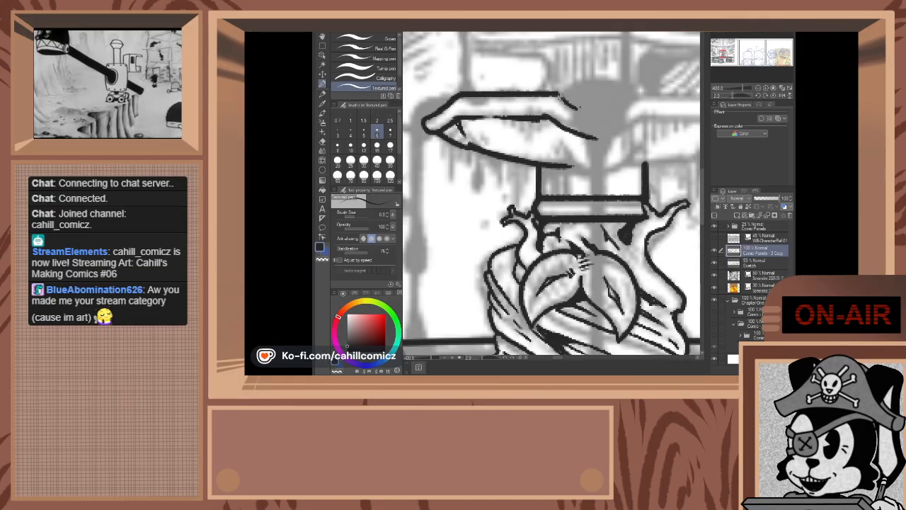
pyautogui.moveTo(577, 106); pyautogui.dragTo(554, 94)
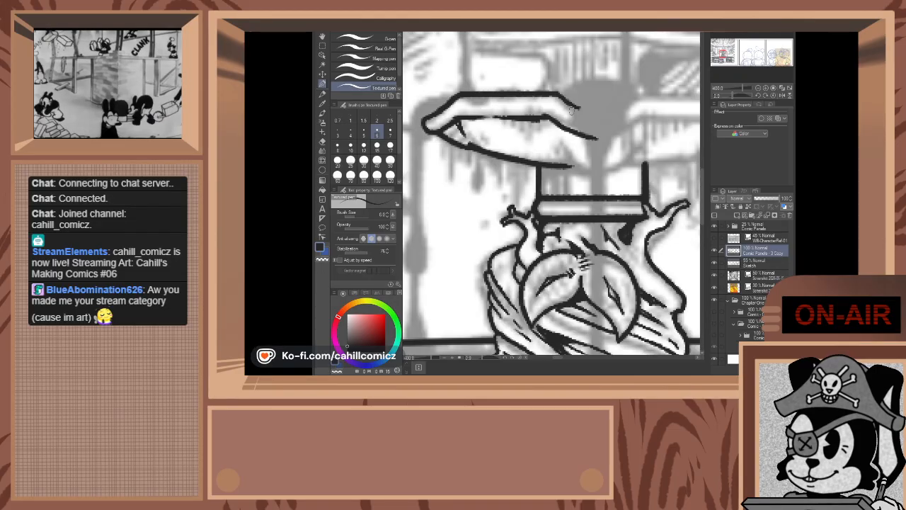
# - Ink dark vertical bands on the column's left side and the two curved dips across the basin's centre
pyautogui.moveTo(721, 53); pyautogui.dragTo(724, 53)
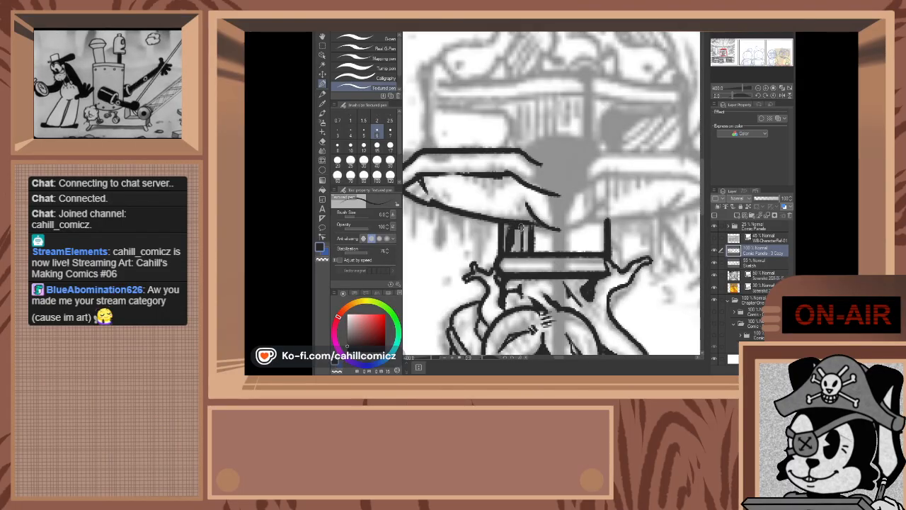
pyautogui.moveTo(515, 224)
pyautogui.mouseDown()
pyautogui.moveTo(518, 251)
pyautogui.moveTo(516, 229)
pyautogui.moveTo(507, 252)
pyautogui.moveTo(510, 224)
pyautogui.moveTo(529, 251)
pyautogui.mouseUp()
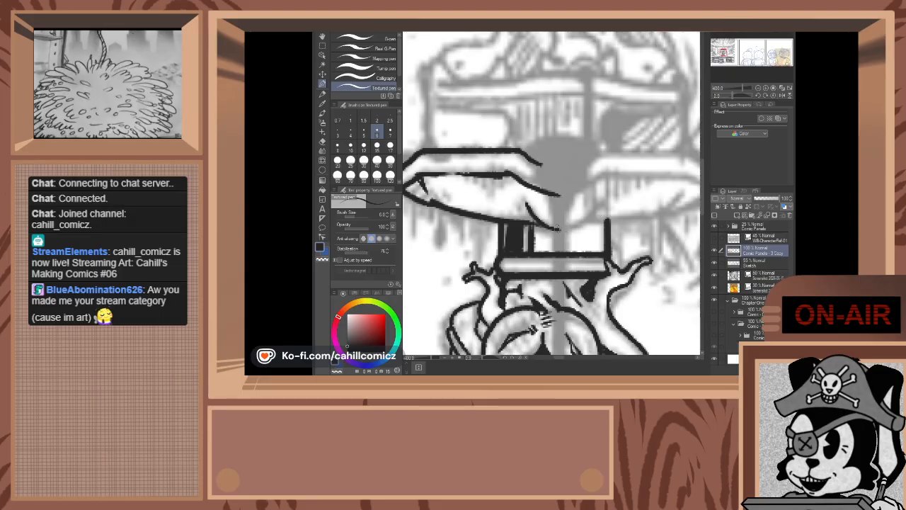
pyautogui.moveTo(602, 205); pyautogui.dragTo(606, 200)
pyautogui.hotkey('ctrl', 'z')
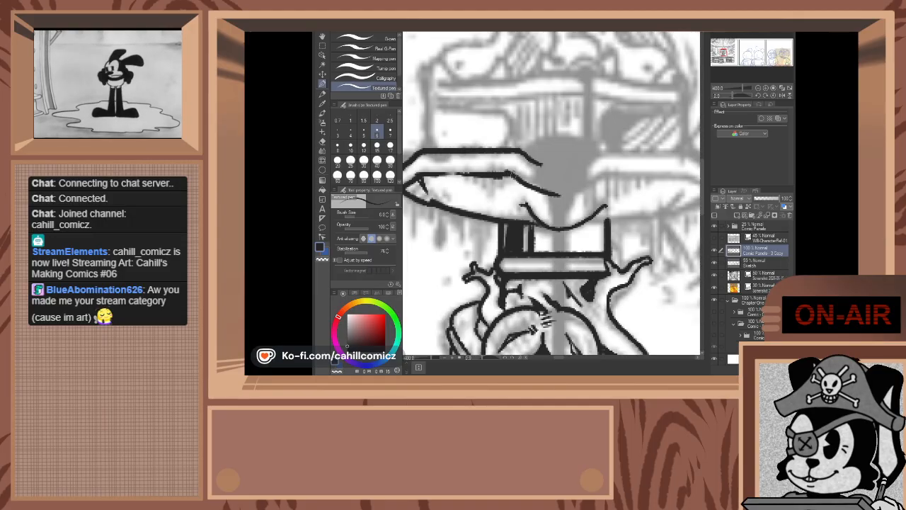
pyautogui.moveTo(566, 198); pyautogui.dragTo(585, 191)
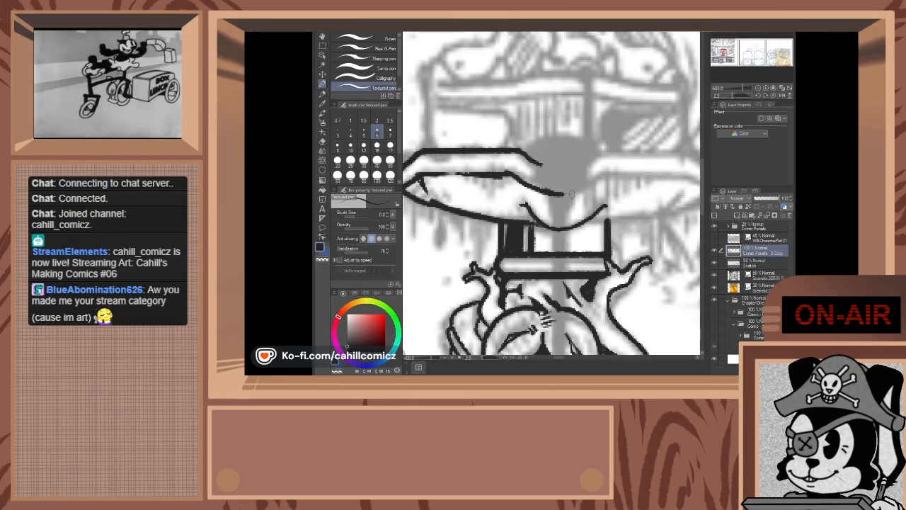
pyautogui.moveTo(547, 192); pyautogui.dragTo(588, 189)
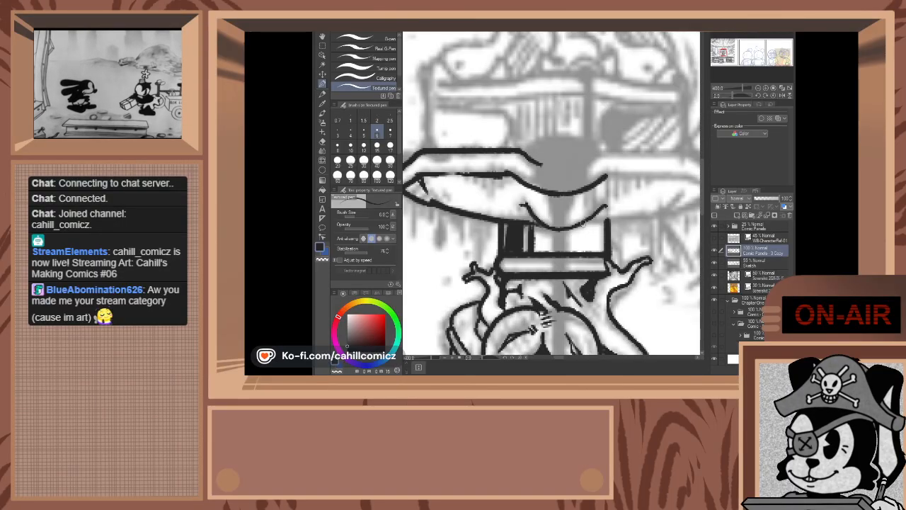
# - Ink the basin's underside from the column's right edge outward in a gently rising line
pyautogui.moveTo(582, 223); pyautogui.dragTo(611, 222)
pyautogui.hotkey('ctrl', 'z')
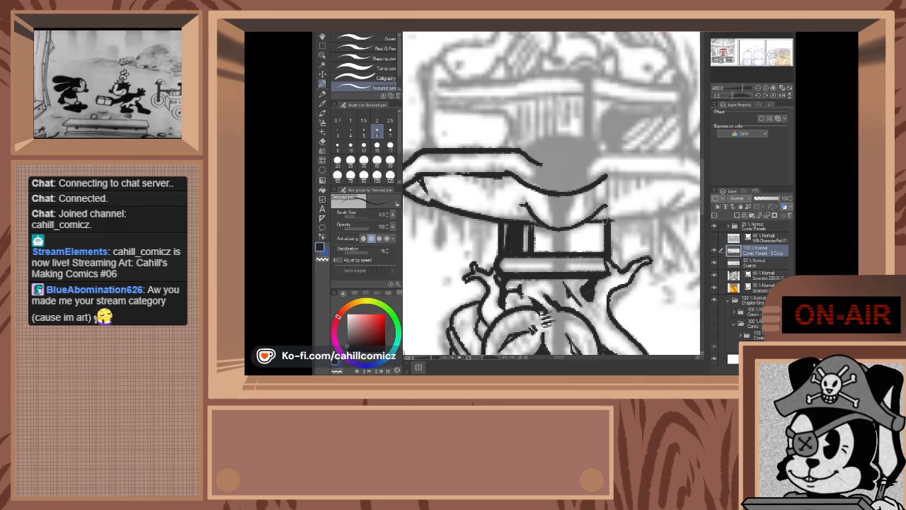
pyautogui.moveTo(724, 50); pyautogui.dragTo(727, 52)
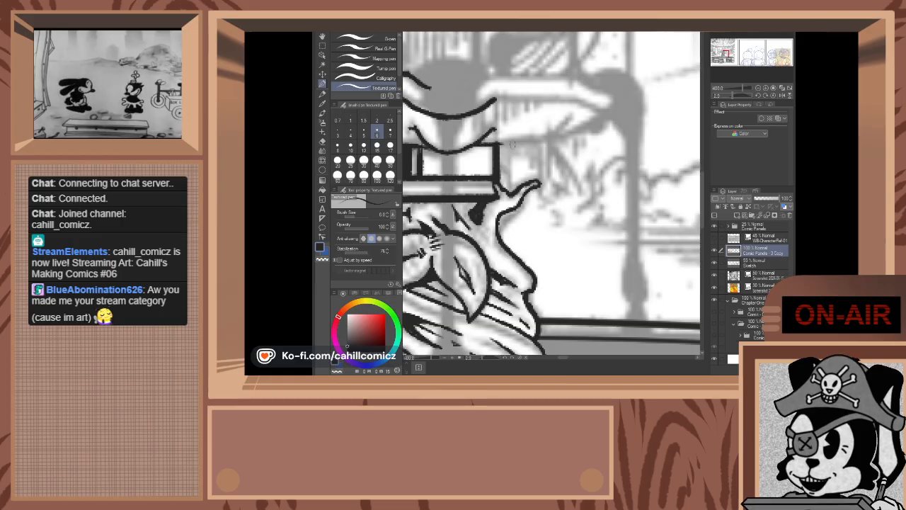
pyautogui.moveTo(480, 143); pyautogui.dragTo(545, 136)
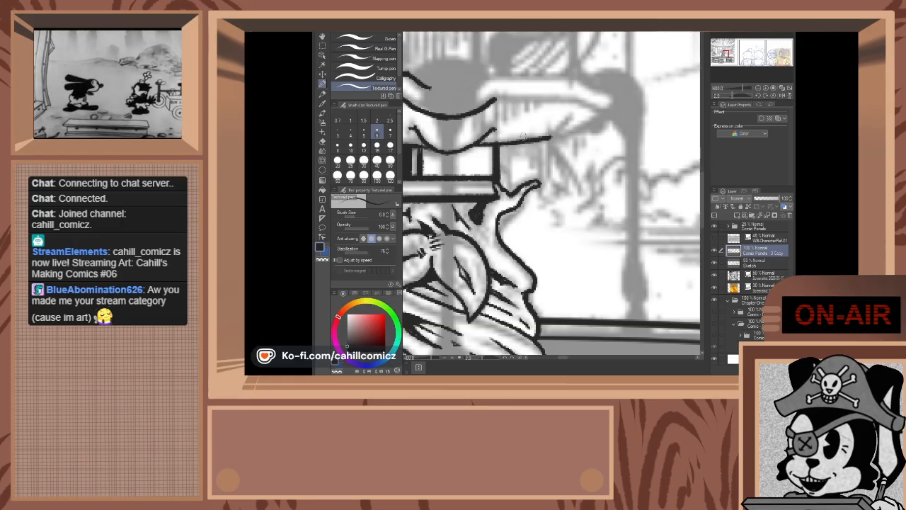
# - Ink the upper rim line of the basin's right half as a short rise from the centre and a straight horizontal edge
pyautogui.scroll(-5, 524, 123)
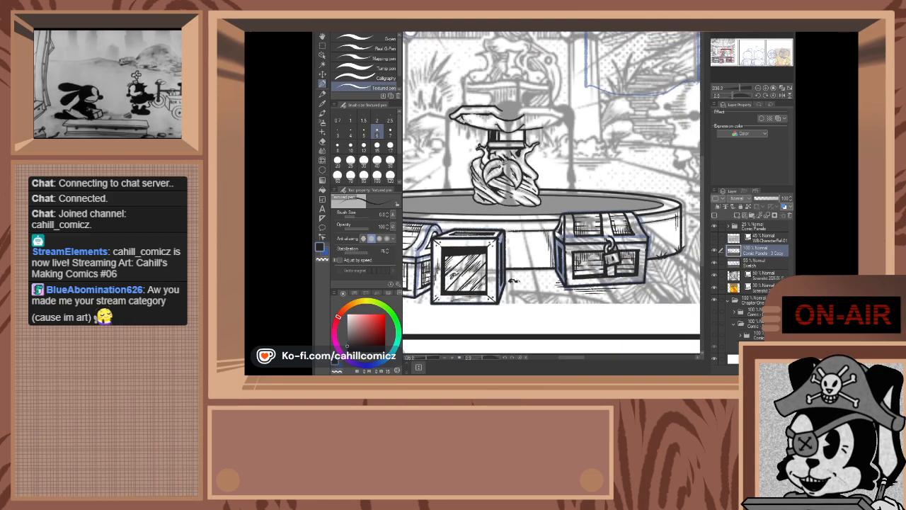
pyautogui.scroll(4, 500, 107)
pyautogui.scroll(3, 499, 108)
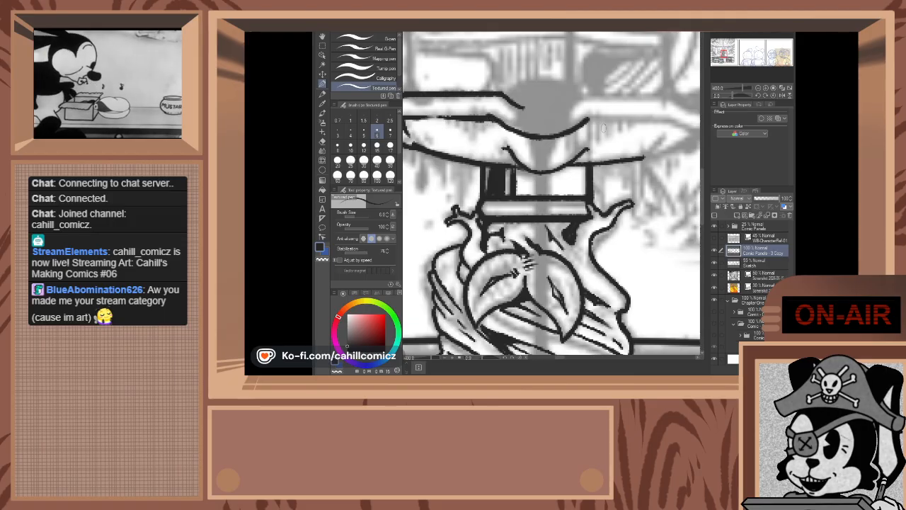
pyautogui.moveTo(691, 98)
pyautogui.mouseDown()
pyautogui.moveTo(461, 260)
pyautogui.moveTo(789, 140)
pyautogui.moveTo(766, 137)
pyautogui.mouseUp()
pyautogui.moveTo(602, 303); pyautogui.dragTo(582, 321)
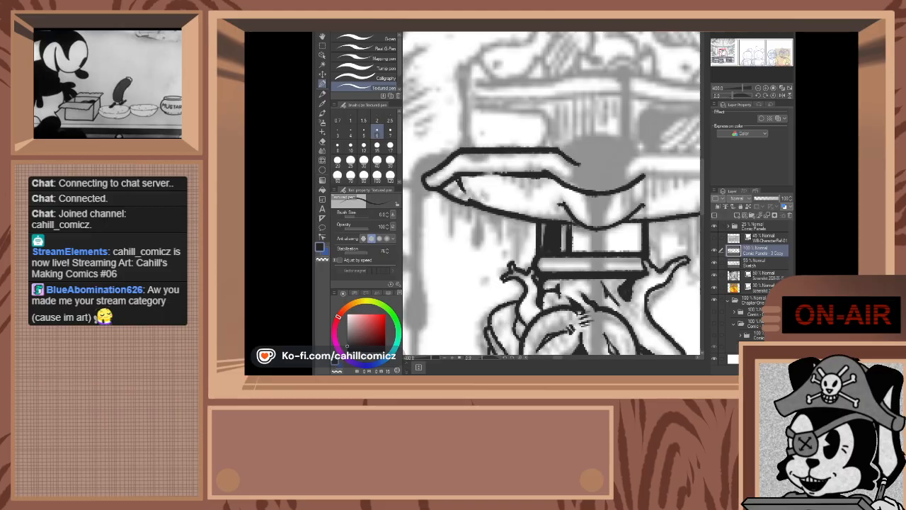
pyautogui.scroll(1, 552, 194)
pyautogui.moveTo(623, 227); pyautogui.dragTo(547, 208)
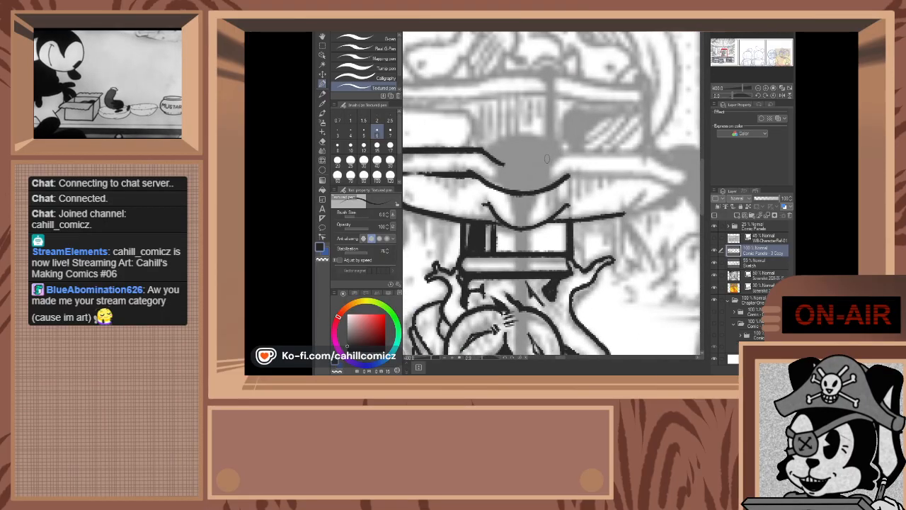
pyautogui.moveTo(545, 163); pyautogui.dragTo(567, 152)
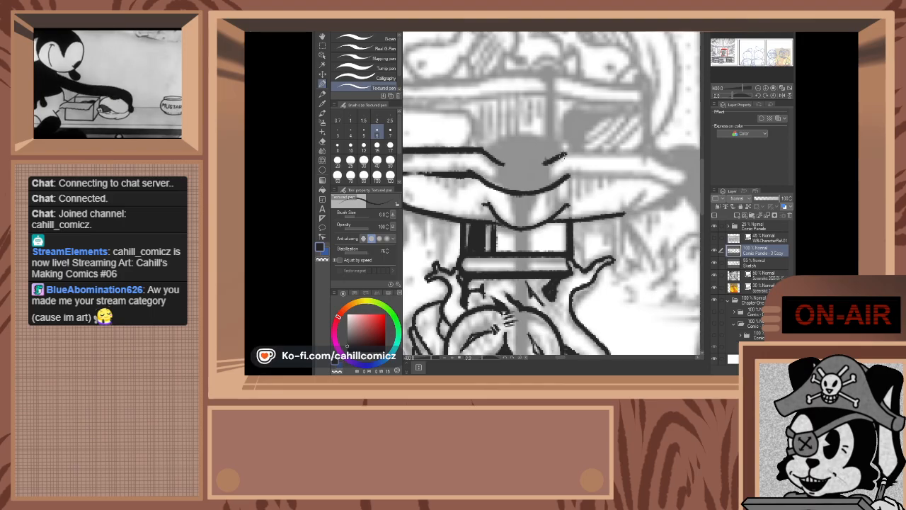
pyautogui.hotkey('ctrl', 'z')
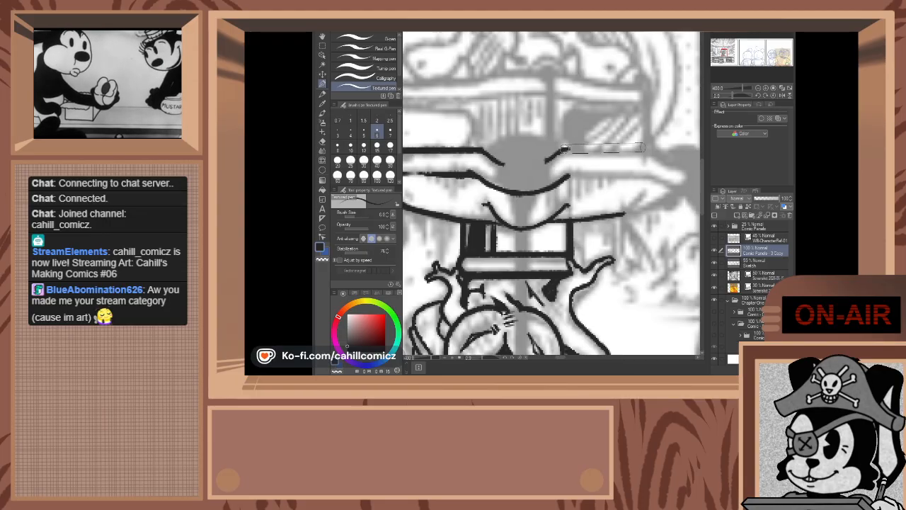
pyautogui.keyDown('shift'); pyautogui.click(645, 149); pyautogui.keyUp('shift')
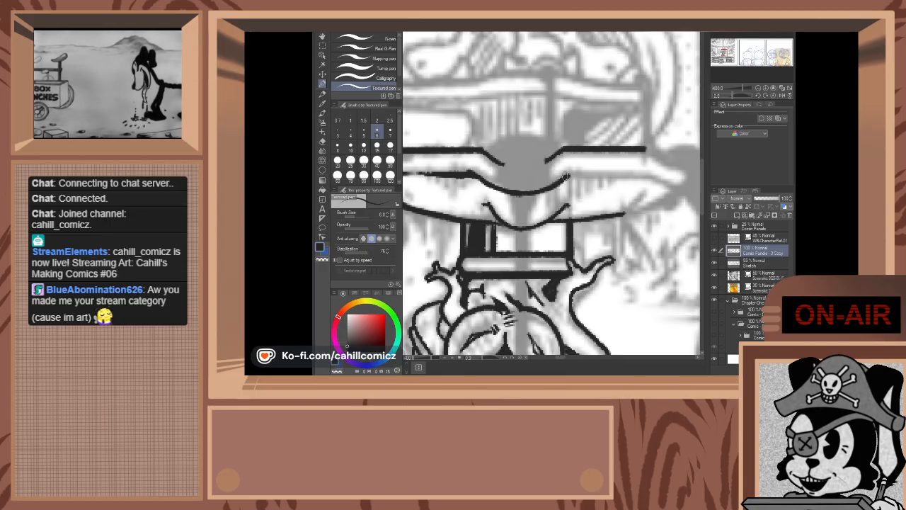
# - Ink the lower rim line of the basin's right half and join it to the upper line with a rounded tip
pyautogui.moveTo(572, 175); pyautogui.dragTo(612, 175)
pyautogui.hotkey('ctrl', 'z')
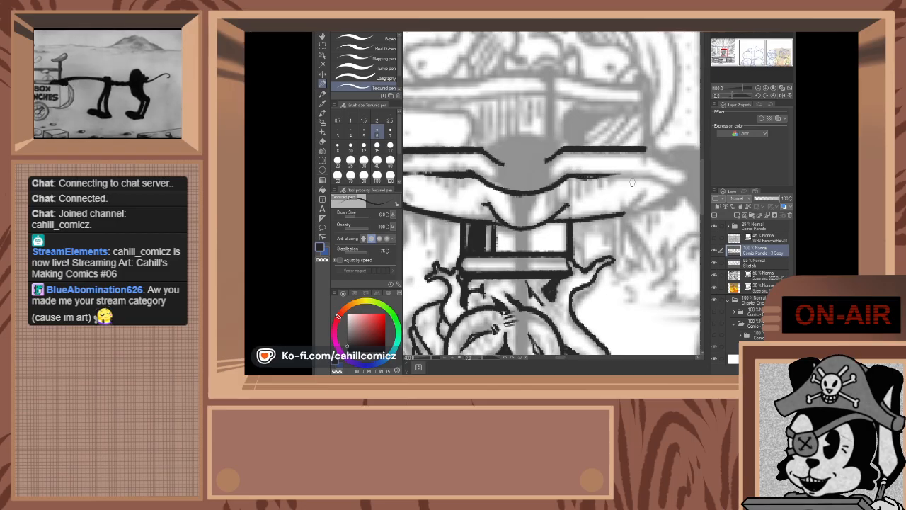
pyautogui.moveTo(633, 174); pyautogui.dragTo(684, 183)
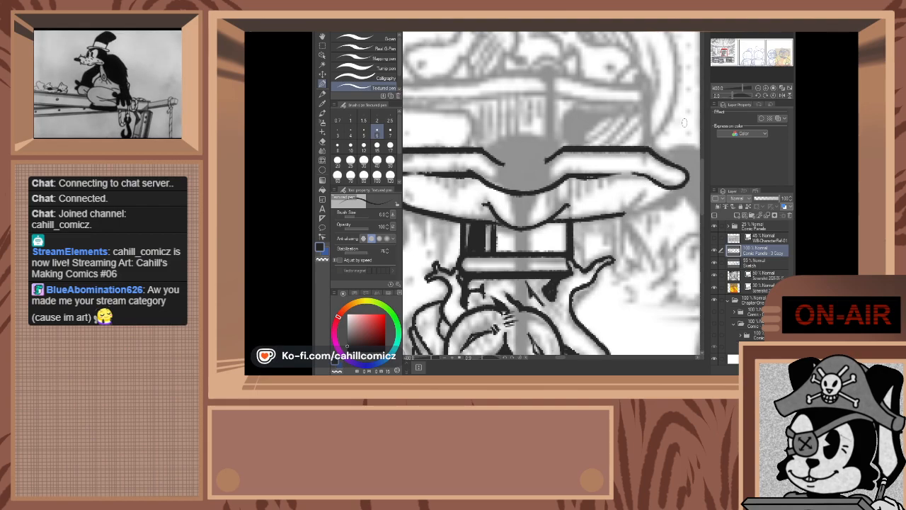
# - Ink the basin's right underside from the end of its existing line up in a curve to the rim tip
pyautogui.moveTo(724, 59); pyautogui.dragTo(726, 54)
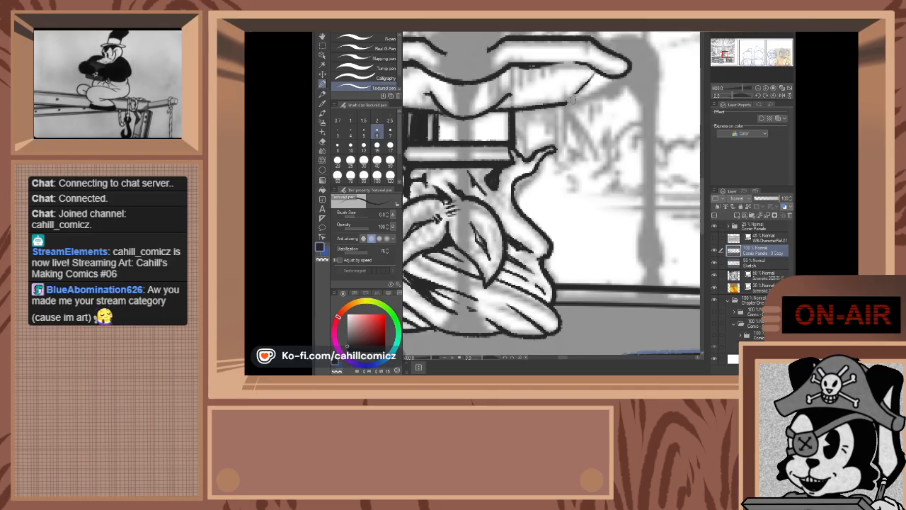
pyautogui.moveTo(565, 107); pyautogui.dragTo(622, 75)
pyautogui.hotkey('ctrl', 'z')
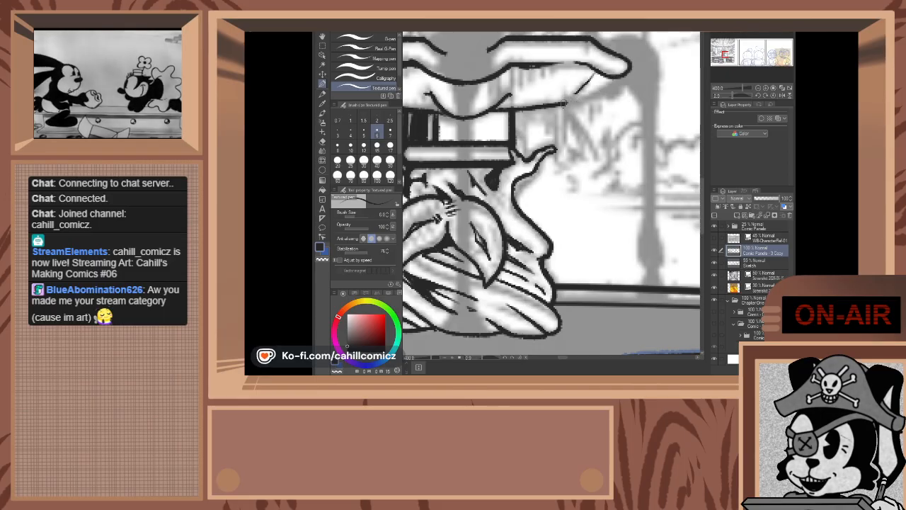
pyautogui.moveTo(576, 104); pyautogui.dragTo(623, 76)
pyautogui.hotkey('ctrl', 'z')
pyautogui.moveTo(565, 105)
pyautogui.mouseDown()
pyautogui.moveTo(602, 95)
pyautogui.moveTo(567, 103)
pyautogui.moveTo(621, 78)
pyautogui.mouseUp()
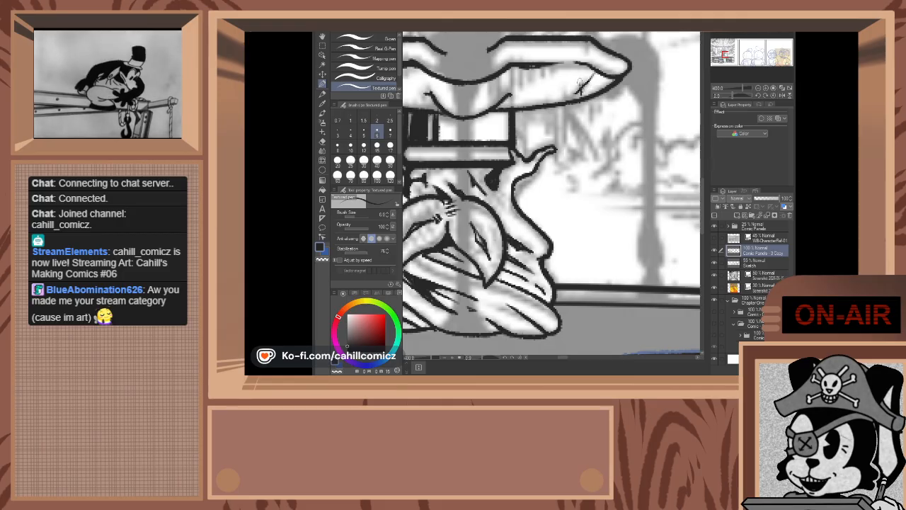
# - Add short diagonal hatching under the rim at the basin's right and left tips, cross-hatching the left one
pyautogui.moveTo(582, 93)
pyautogui.mouseDown()
pyautogui.moveTo(588, 76)
pyautogui.moveTo(604, 76)
pyautogui.mouseUp()
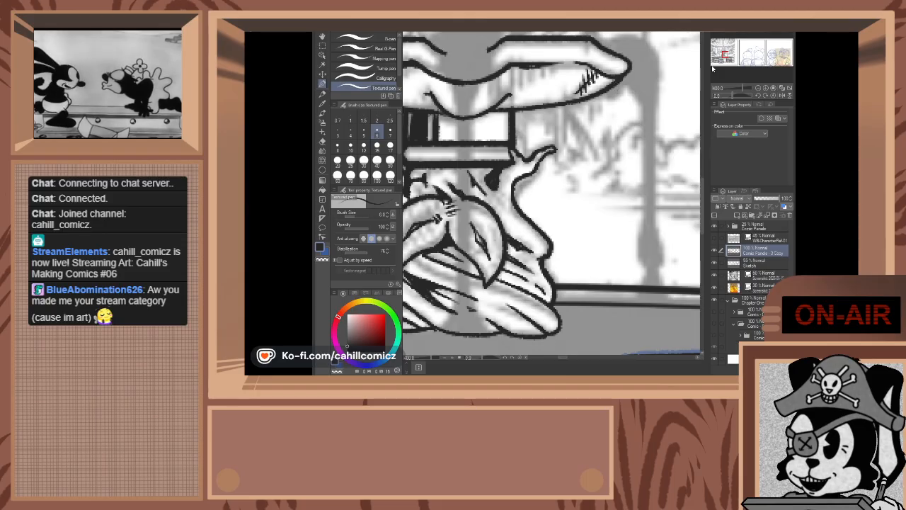
pyautogui.click(724, 55)
pyautogui.moveTo(724, 54); pyautogui.dragTo(720, 53)
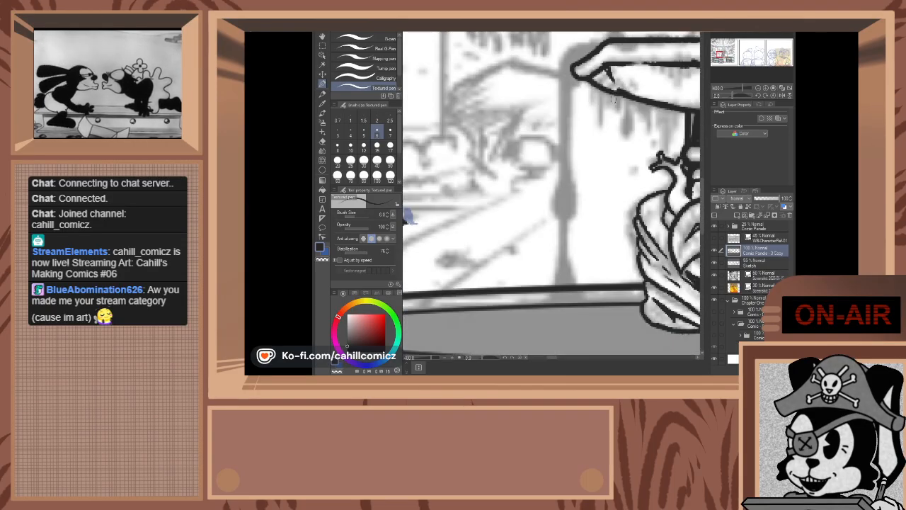
pyautogui.moveTo(609, 71)
pyautogui.mouseDown()
pyautogui.moveTo(616, 84)
pyautogui.moveTo(627, 80)
pyautogui.mouseUp()
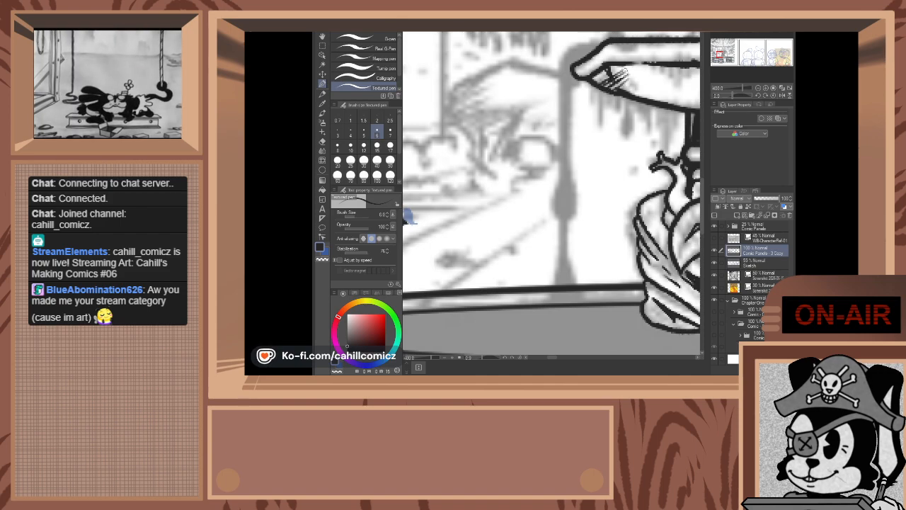
pyautogui.moveTo(606, 85)
pyautogui.mouseDown()
pyautogui.moveTo(621, 71)
pyautogui.moveTo(611, 69)
pyautogui.mouseUp()
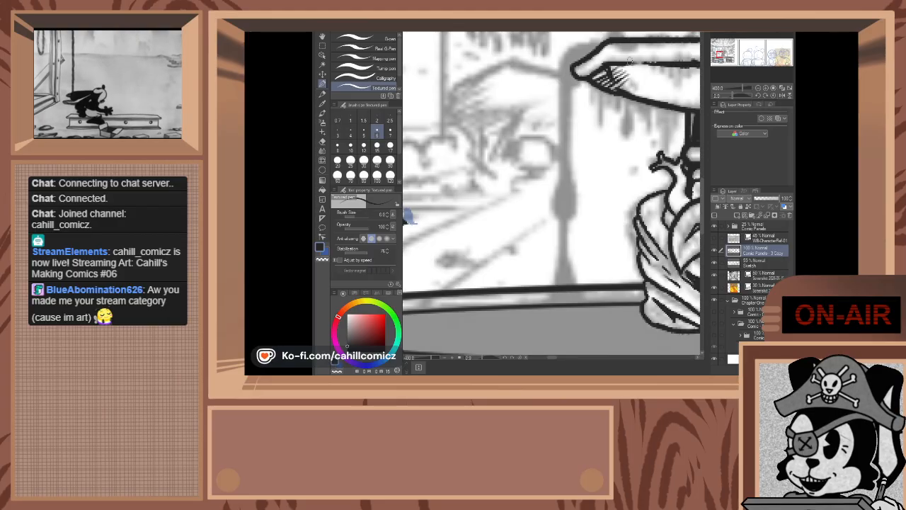
# - Ink the left edge of the liquid stream down the column's centre and the rounded outline of the liquid in the basin
pyautogui.moveTo(723, 60); pyautogui.dragTo(722, 53)
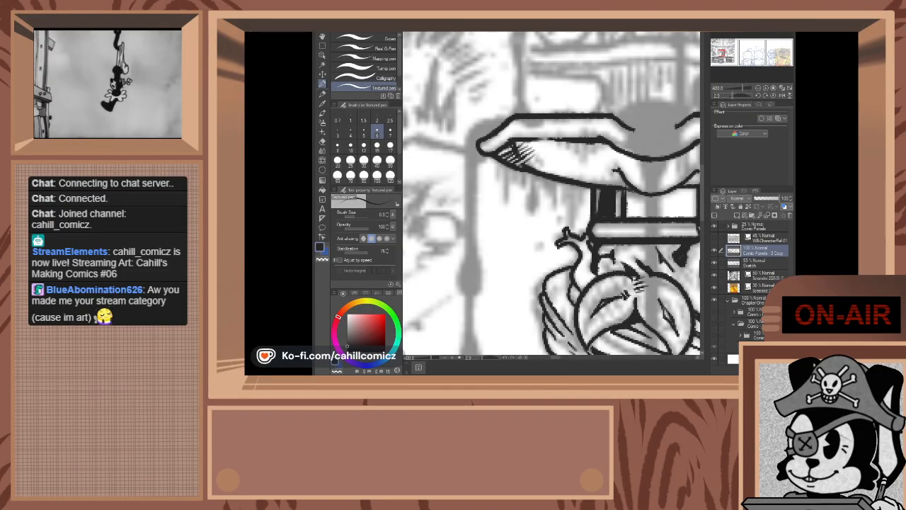
pyautogui.scroll(-10, 500, 227)
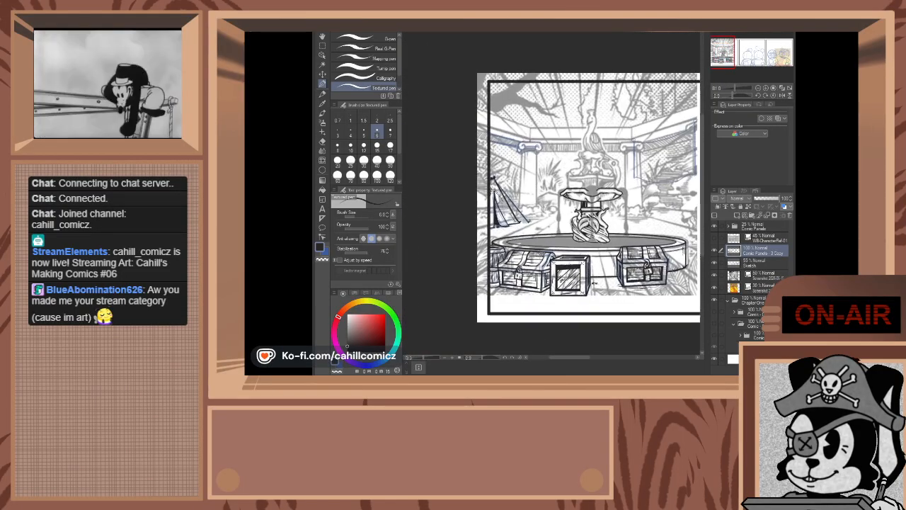
pyautogui.scroll(6, 616, 223)
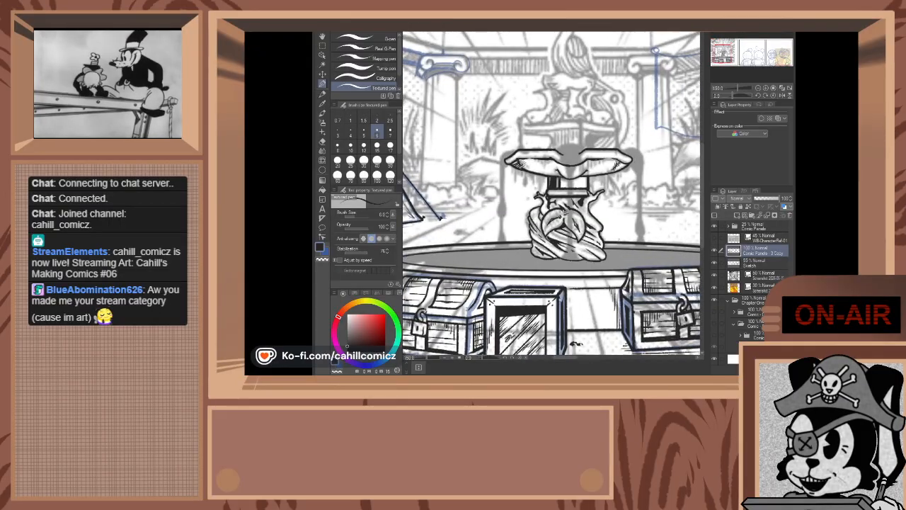
pyautogui.scroll(1, 566, 177)
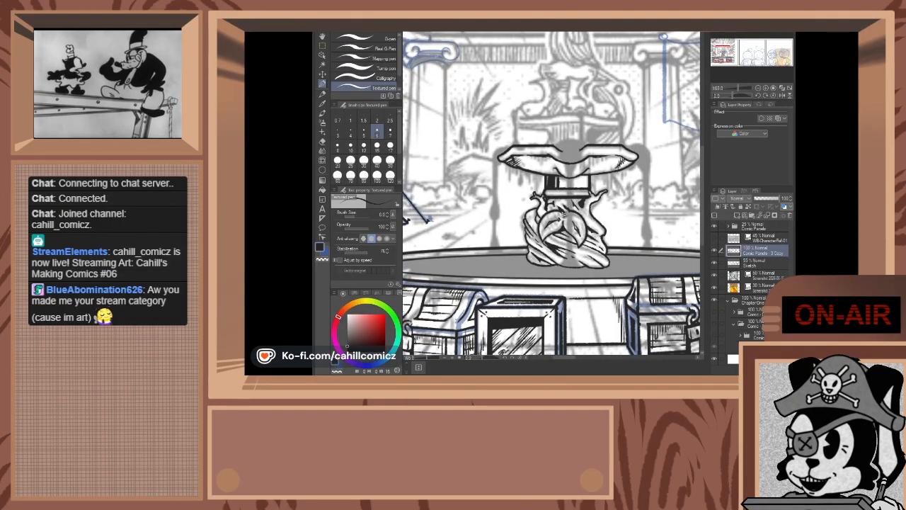
pyautogui.scroll(2, 593, 276)
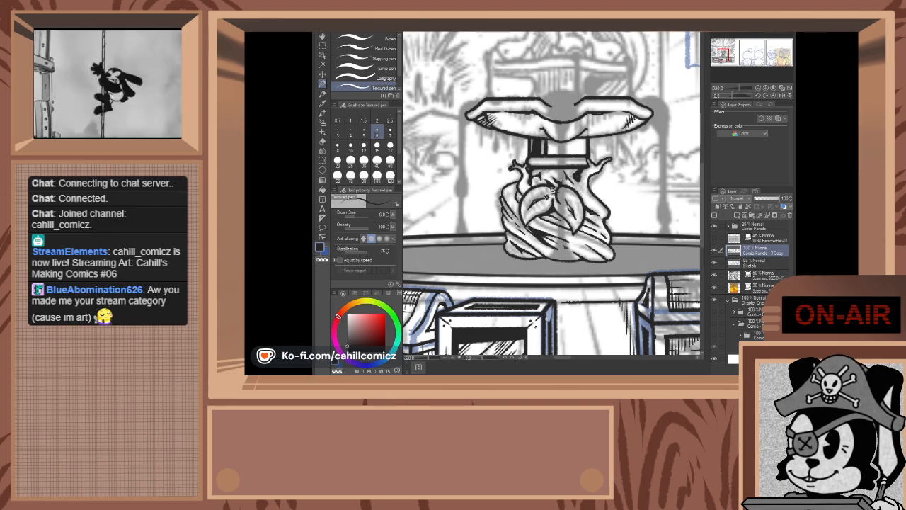
pyautogui.hotkey('ctrl', 'z')
pyautogui.moveTo(559, 206); pyautogui.dragTo(560, 181)
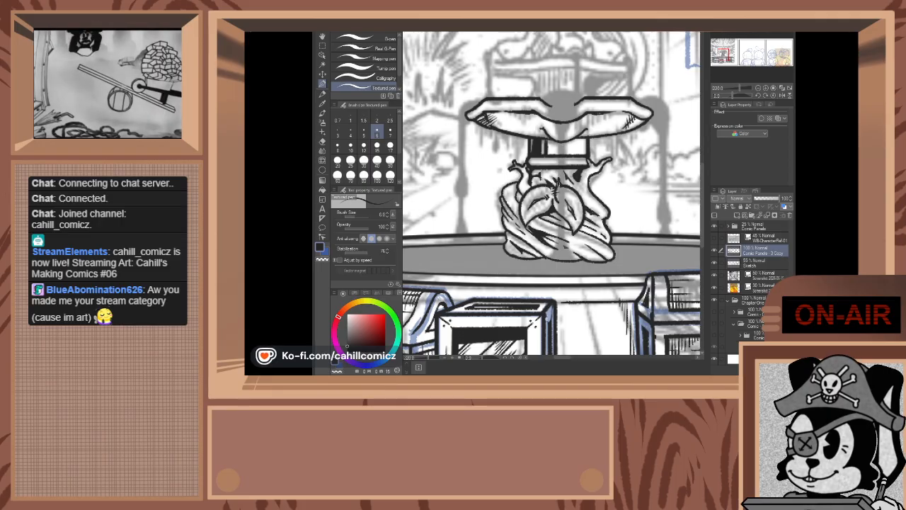
pyautogui.click(558, 184)
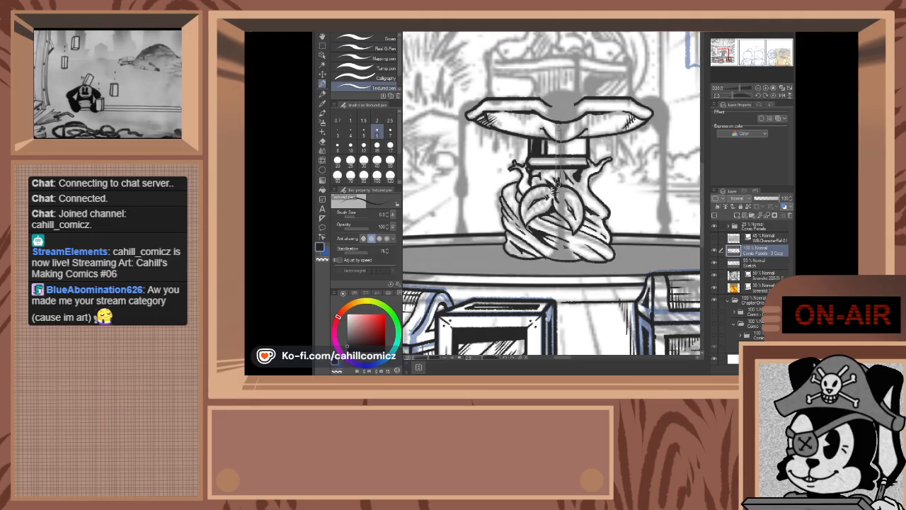
pyautogui.keyDown('shift'); pyautogui.click(558, 131); pyautogui.keyUp('shift')
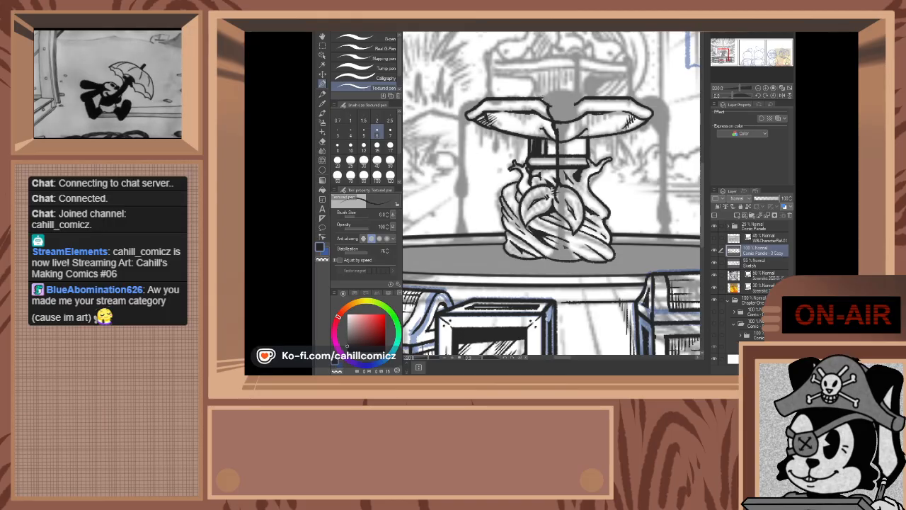
pyautogui.moveTo(544, 97); pyautogui.dragTo(583, 100)
pyautogui.hotkey('ctrl', 'z')
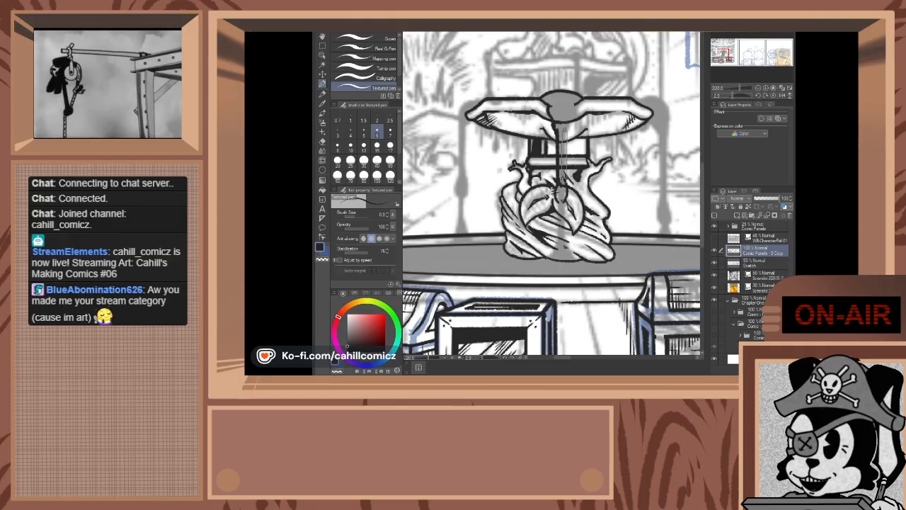
# - Ink the stream's right edge and rounded lower end over the leaves, and fill the stream solid black
pyautogui.moveTo(565, 132); pyautogui.dragTo(564, 182)
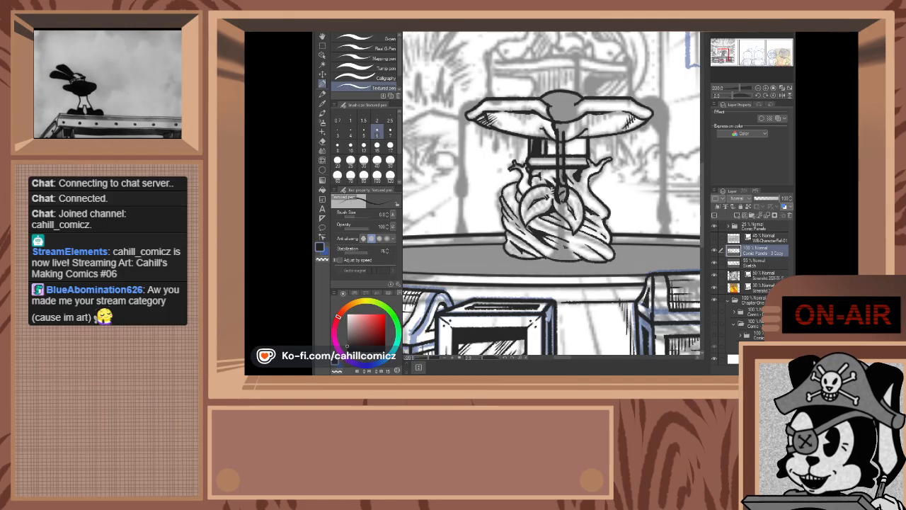
pyautogui.moveTo(566, 192); pyautogui.dragTo(561, 201)
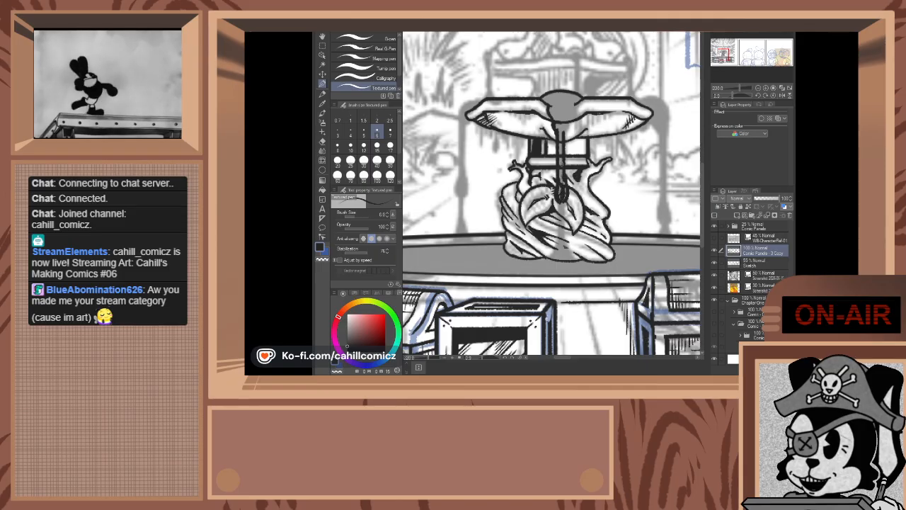
pyautogui.hotkey('ctrl', 'z')
pyautogui.moveTo(562, 134); pyautogui.dragTo(558, 180)
pyautogui.hotkey('ctrl', 'z')
pyautogui.moveTo(561, 136); pyautogui.dragTo(564, 199)
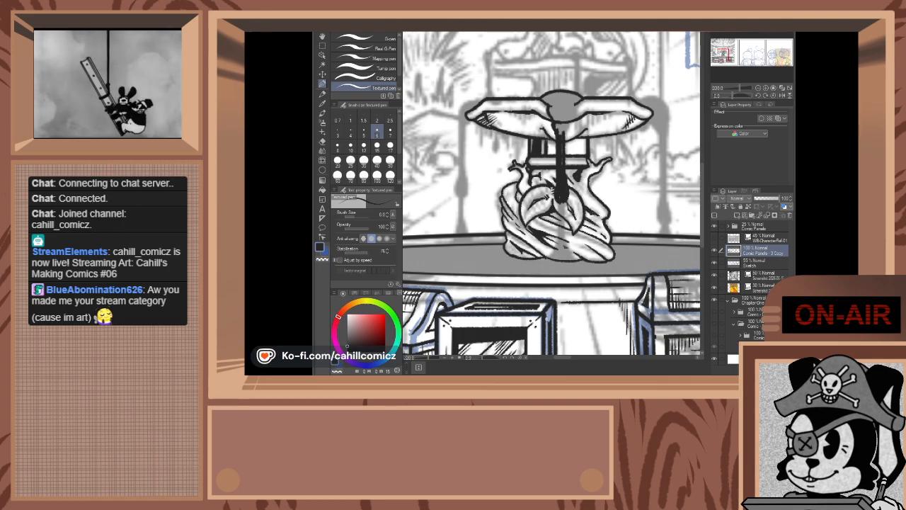
# - Thicken the black stream's right edge and outline its thin continuation down to splayed ends at the fountain's base
pyautogui.scroll(-9, 573, 172)
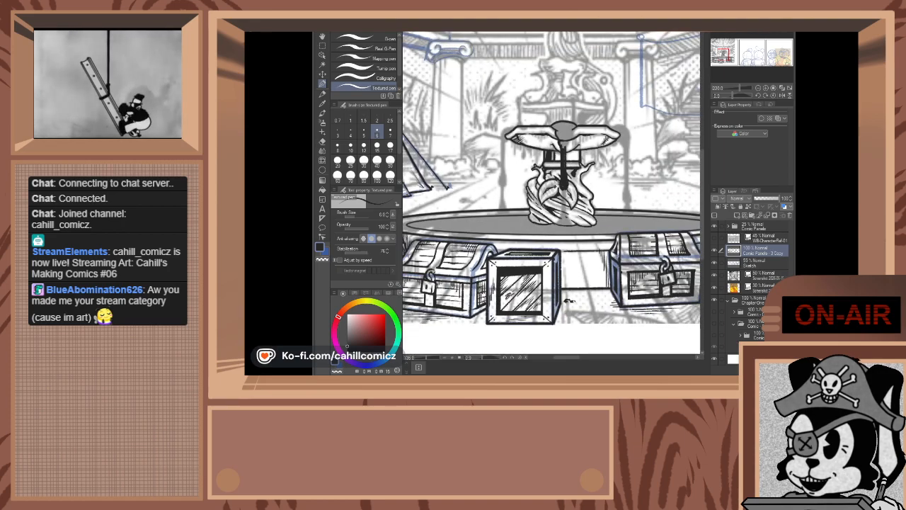
pyautogui.scroll(-3, 577, 156)
pyautogui.scroll(4, 577, 156)
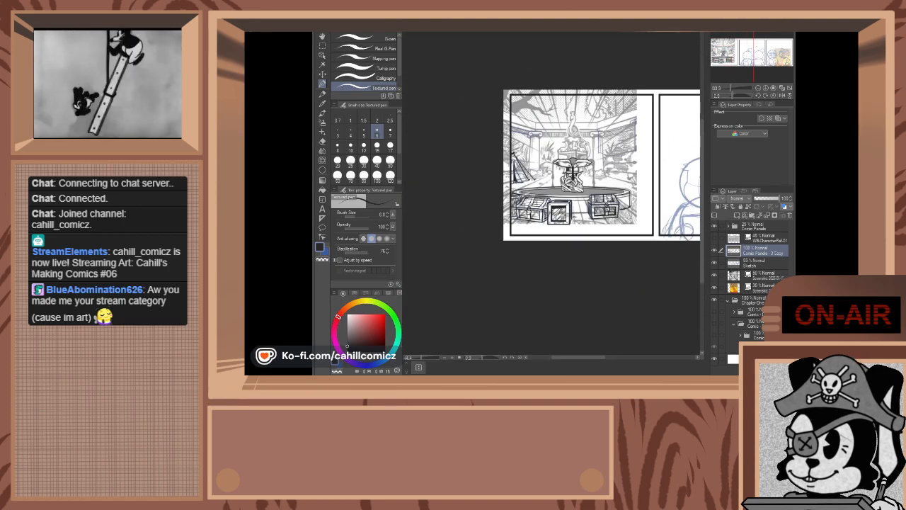
pyautogui.scroll(5, 567, 239)
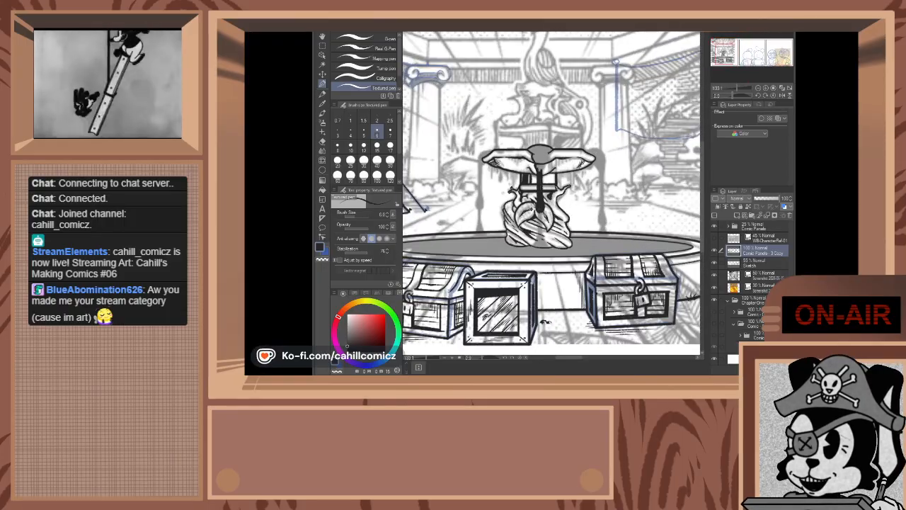
pyautogui.scroll(4, 559, 188)
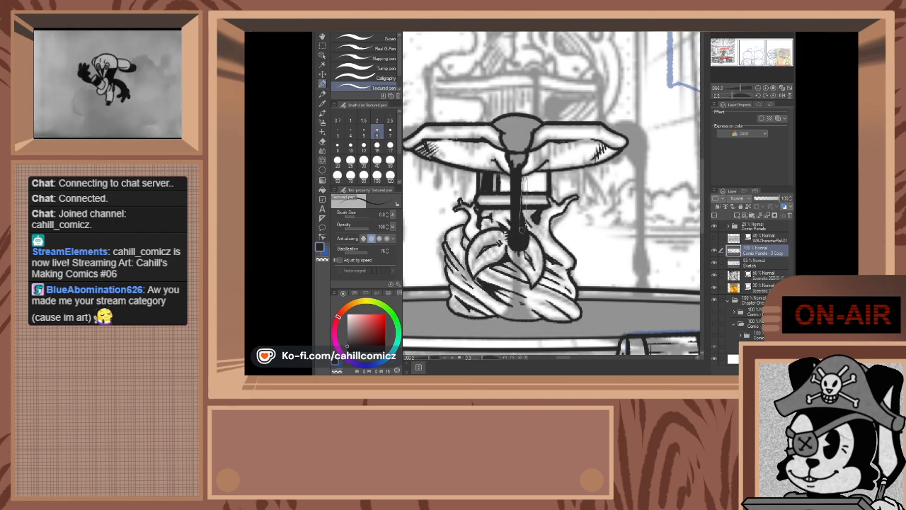
pyautogui.moveTo(524, 165); pyautogui.dragTo(521, 231)
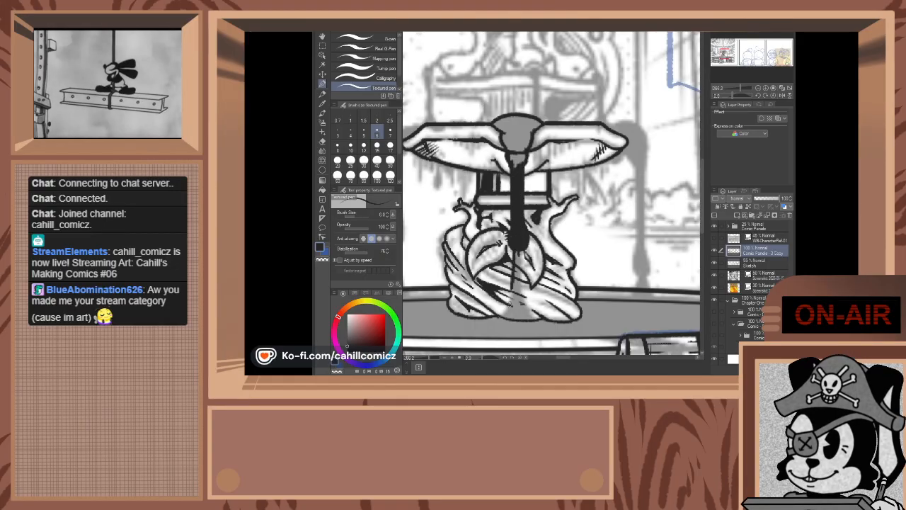
pyautogui.moveTo(511, 289); pyautogui.dragTo(498, 321)
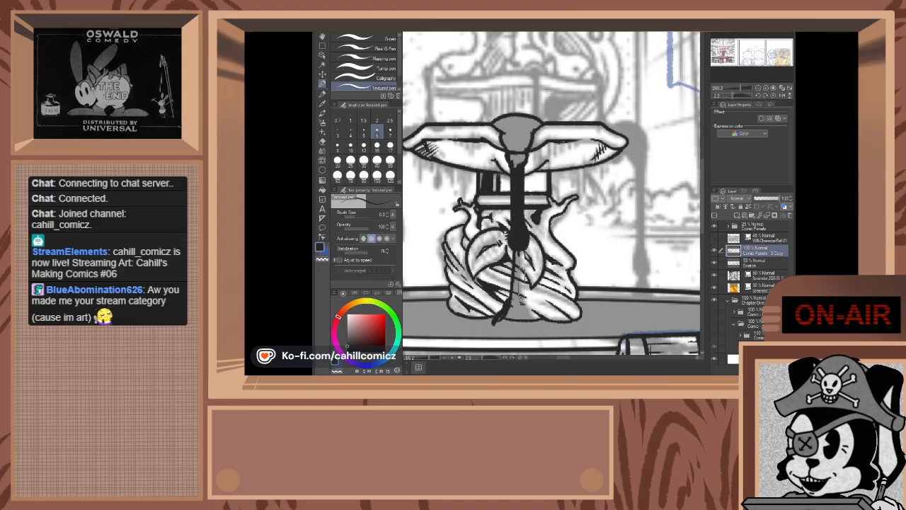
pyautogui.moveTo(522, 297); pyautogui.dragTo(523, 246)
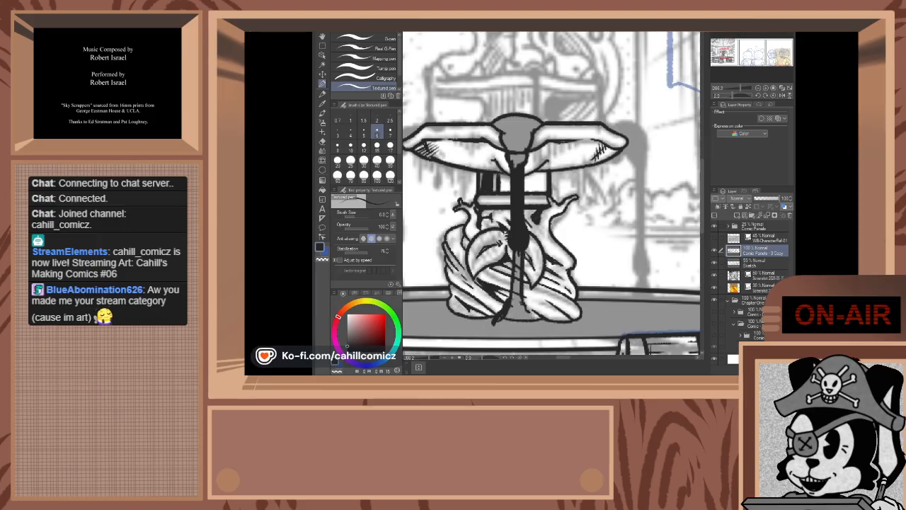
pyautogui.moveTo(523, 302)
pyautogui.mouseDown()
pyautogui.moveTo(537, 324)
pyautogui.moveTo(523, 240)
pyautogui.moveTo(523, 304)
pyautogui.mouseUp()
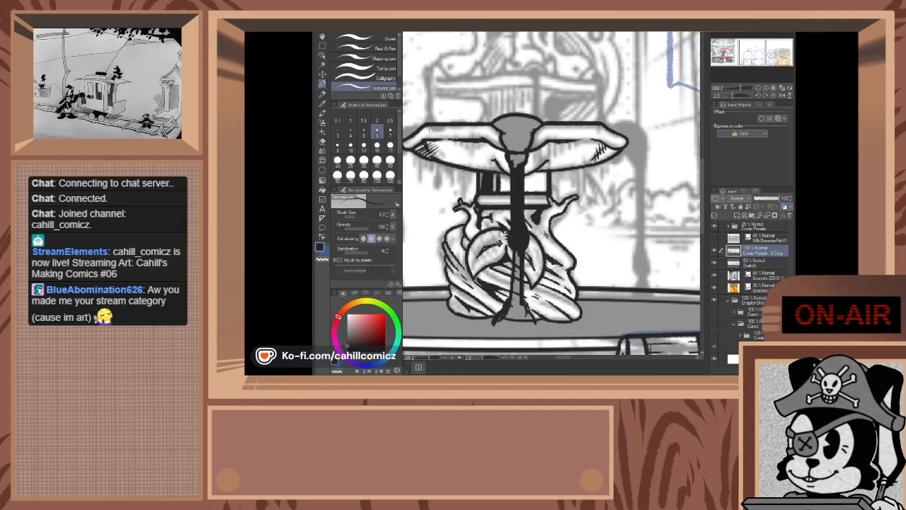
# - Fill the stream's lower continuation and flared foot solid black with the textured pen at size 6
pyautogui.click(364, 162)
pyautogui.scroll(1, 549, 270)
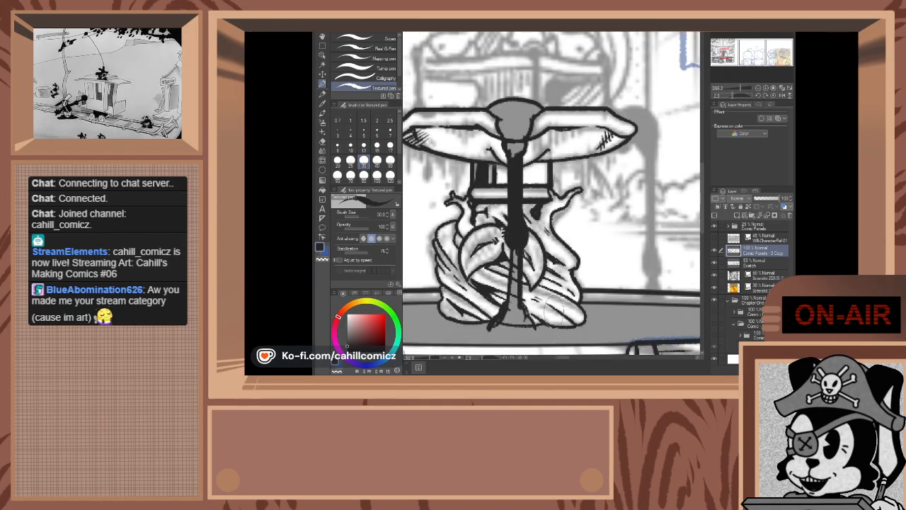
pyautogui.scroll(2, 555, 309)
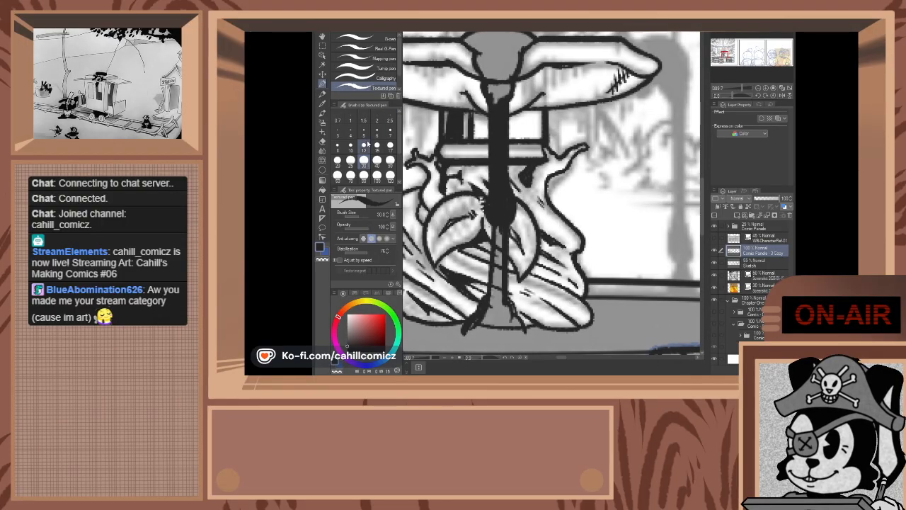
pyautogui.click(377, 131)
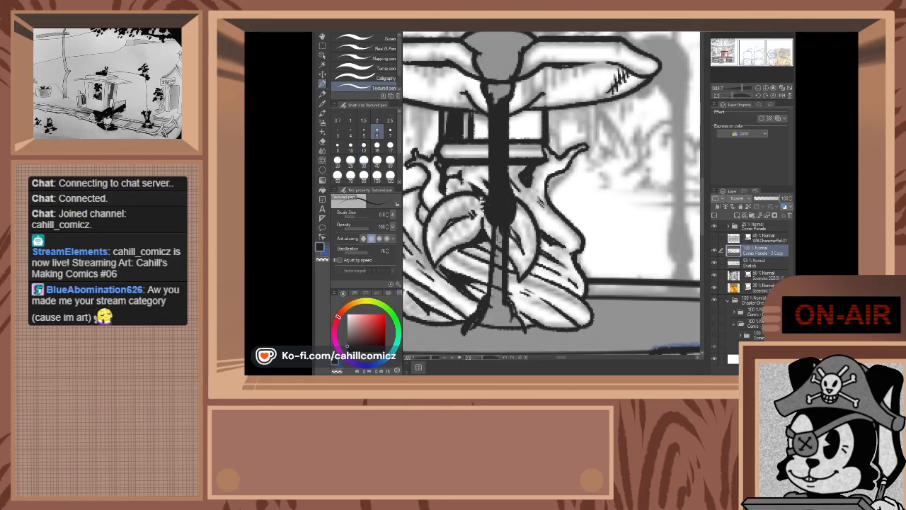
pyautogui.moveTo(504, 227)
pyautogui.mouseDown()
pyautogui.moveTo(503, 300)
pyautogui.moveTo(488, 317)
pyautogui.mouseUp()
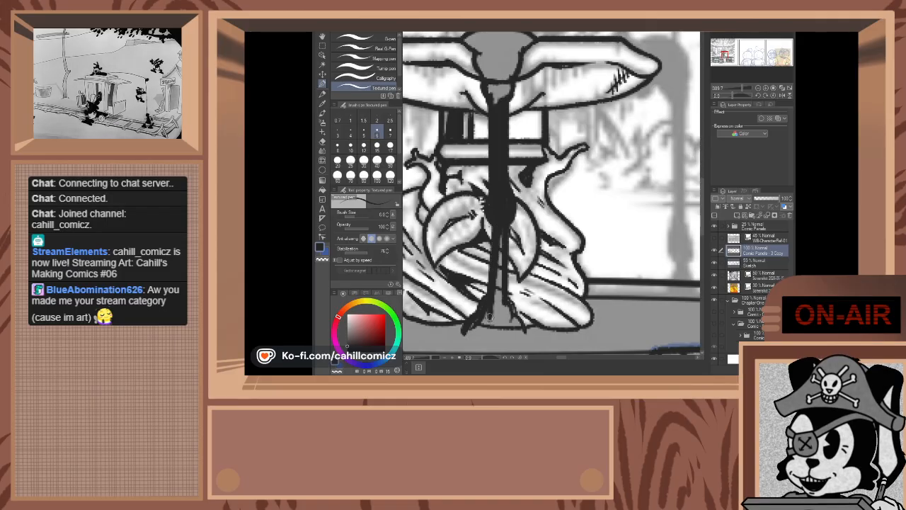
pyautogui.moveTo(497, 229)
pyautogui.mouseDown()
pyautogui.moveTo(489, 319)
pyautogui.moveTo(506, 326)
pyautogui.moveTo(502, 298)
pyautogui.mouseUp()
pyautogui.moveTo(498, 210)
pyautogui.mouseDown()
pyautogui.moveTo(500, 299)
pyautogui.moveTo(498, 269)
pyautogui.moveTo(495, 289)
pyautogui.mouseUp()
pyautogui.moveTo(485, 222)
pyautogui.mouseDown()
pyautogui.moveTo(481, 329)
pyautogui.moveTo(497, 320)
pyautogui.moveTo(492, 209)
pyautogui.moveTo(496, 319)
pyautogui.moveTo(466, 329)
pyautogui.moveTo(507, 325)
pyautogui.moveTo(464, 330)
pyautogui.mouseUp()
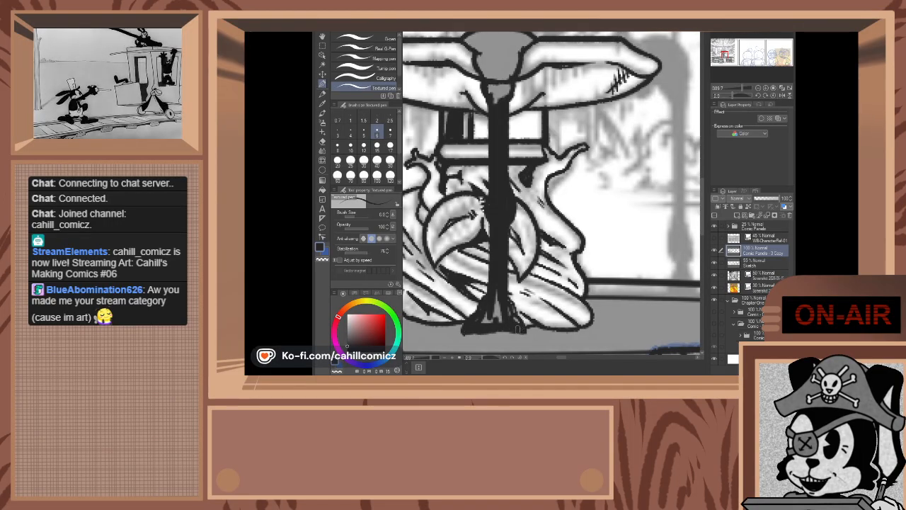
pyautogui.moveTo(492, 317); pyautogui.dragTo(472, 325)
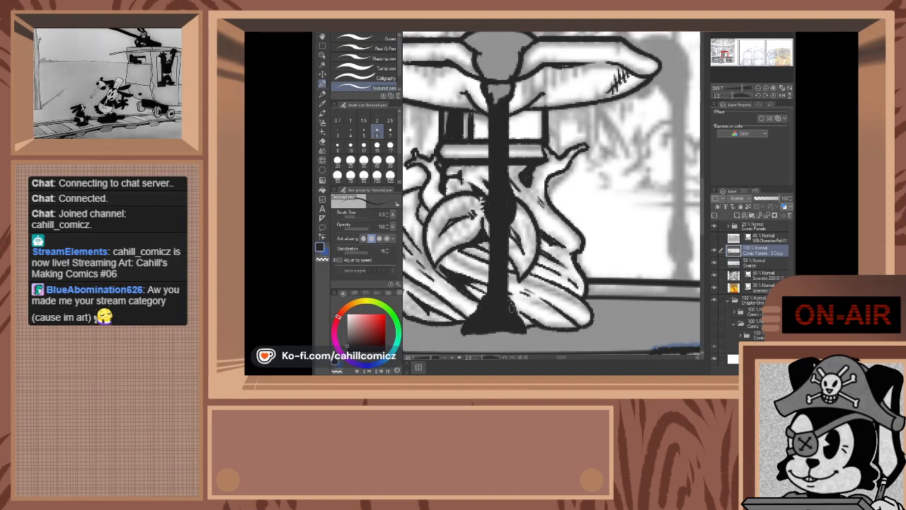
pyautogui.scroll(-4, 510, 309)
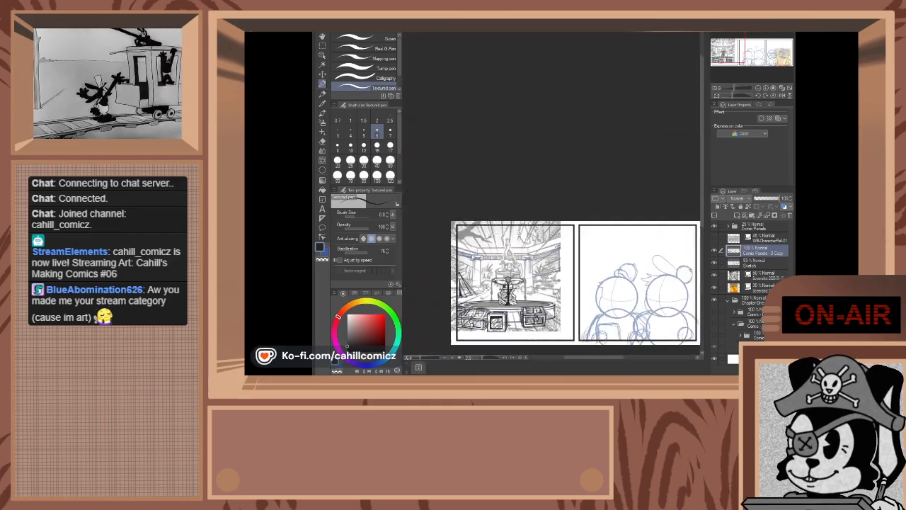
pyautogui.scroll(4, 506, 293)
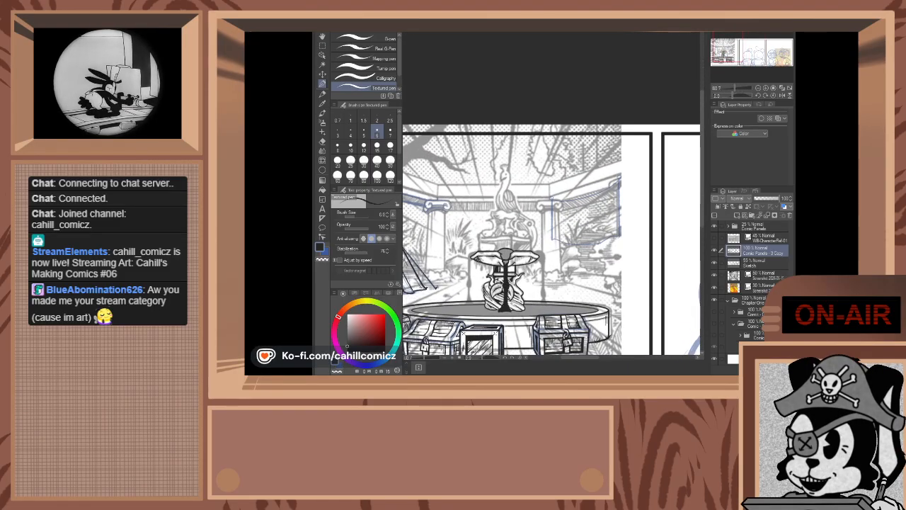
# - Ink the dark drip from the basin's right rim straight down to the pool, with a filled teardrop swelling partway down
pyautogui.scroll(4, 504, 279)
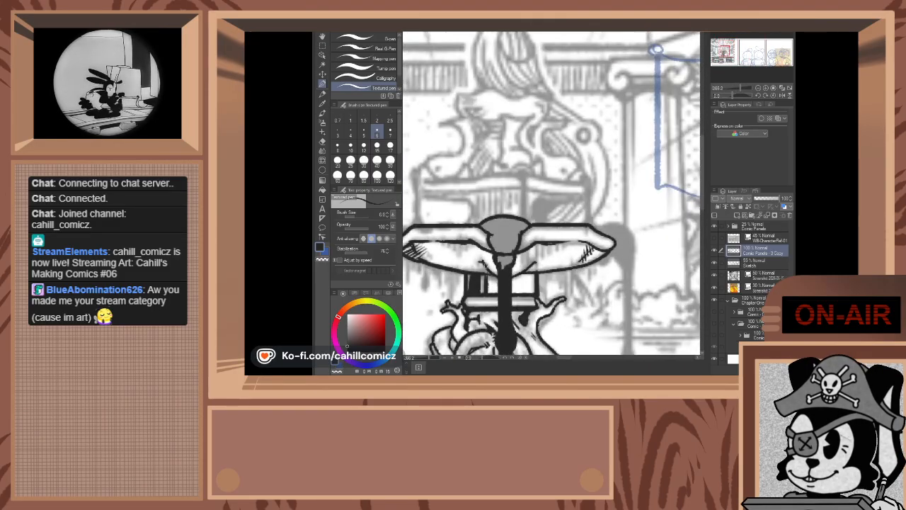
pyautogui.scroll(1, 502, 261)
pyautogui.moveTo(512, 276)
pyautogui.mouseDown()
pyautogui.moveTo(502, 245)
pyautogui.moveTo(510, 255)
pyautogui.moveTo(511, 242)
pyautogui.moveTo(521, 244)
pyautogui.moveTo(521, 266)
pyautogui.moveTo(518, 242)
pyautogui.moveTo(513, 269)
pyautogui.moveTo(508, 253)
pyautogui.moveTo(527, 241)
pyautogui.mouseUp()
pyautogui.scroll(-6, 527, 247)
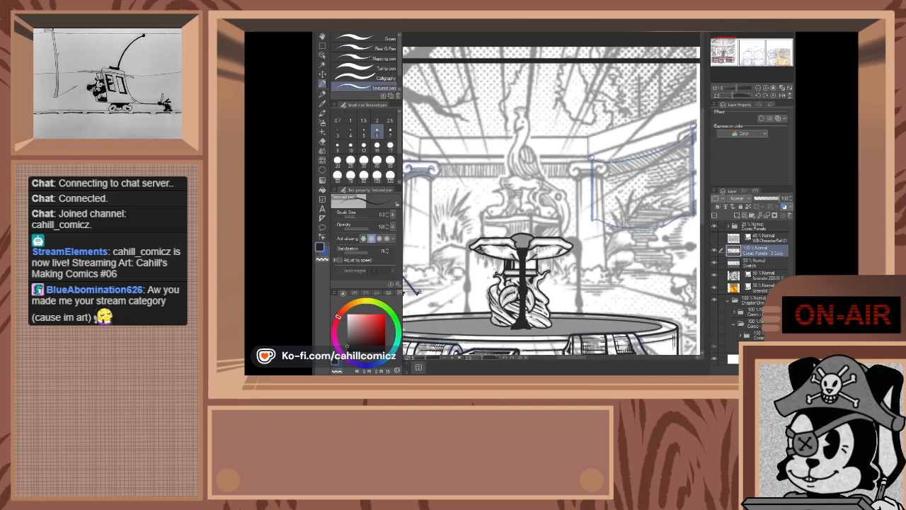
pyautogui.scroll(-3, 531, 272)
pyautogui.scroll(5, 551, 296)
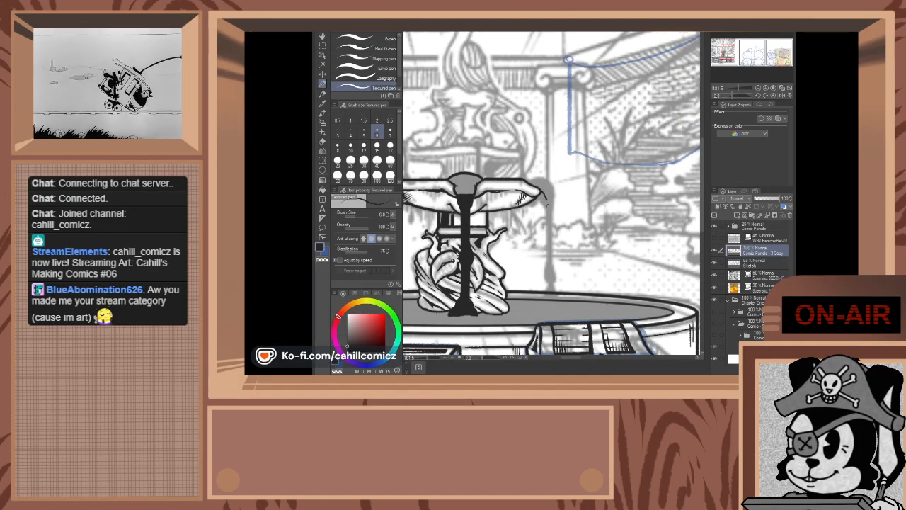
pyautogui.moveTo(547, 206); pyautogui.dragTo(548, 212)
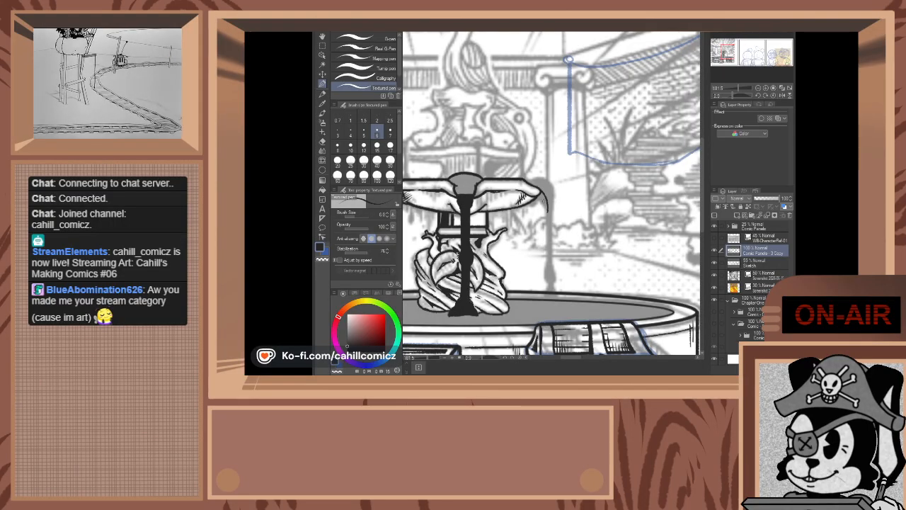
pyautogui.moveTo(546, 206)
pyautogui.mouseDown()
pyautogui.moveTo(546, 306)
pyautogui.moveTo(547, 278)
pyautogui.mouseUp()
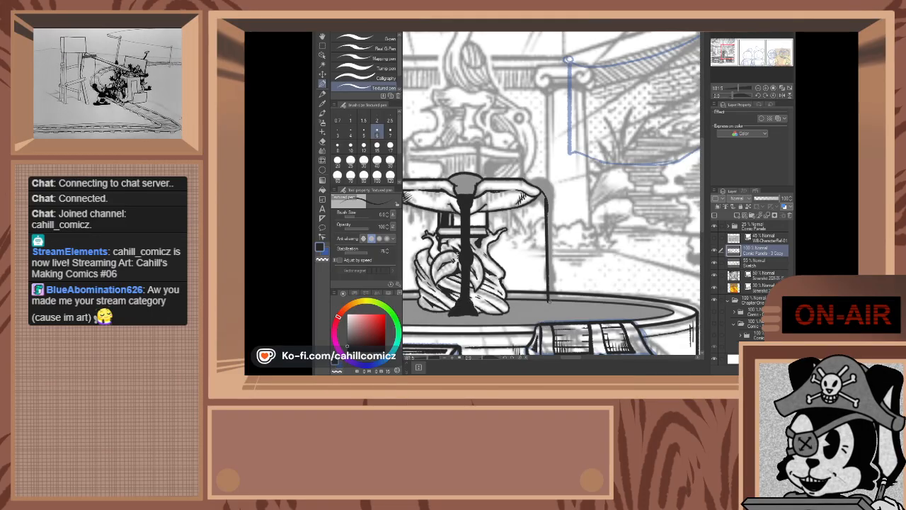
pyautogui.moveTo(549, 301); pyautogui.dragTo(558, 200)
pyautogui.hotkey('ctrl', 'z')
pyautogui.moveTo(550, 302); pyautogui.dragTo(546, 196)
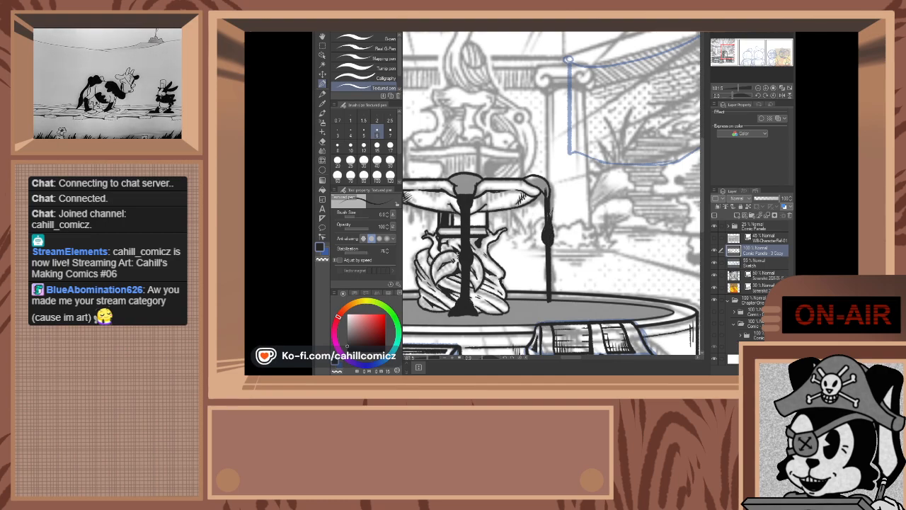
# - Thicken the right drip's upper section and widen its lower end where it meets the pool
pyautogui.moveTo(547, 218); pyautogui.dragTo(546, 212)
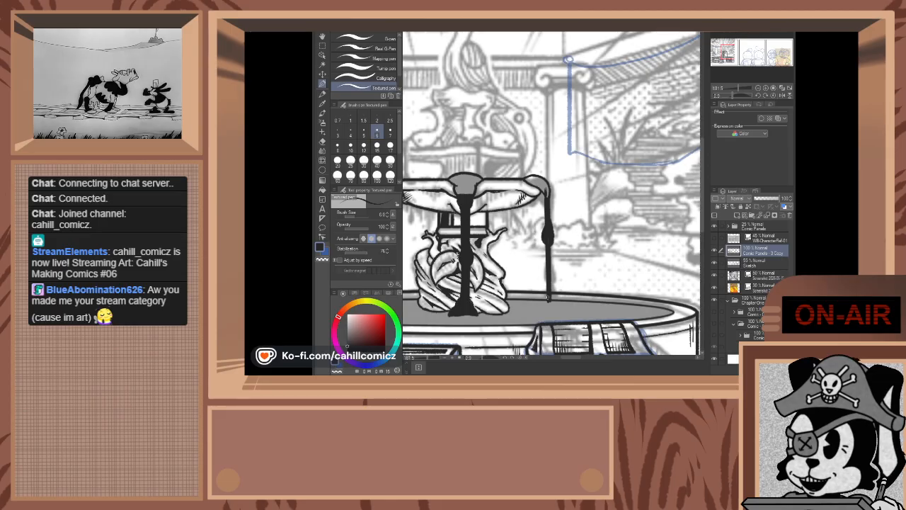
pyautogui.moveTo(546, 294)
pyautogui.mouseDown()
pyautogui.moveTo(548, 275)
pyautogui.moveTo(547, 287)
pyautogui.mouseUp()
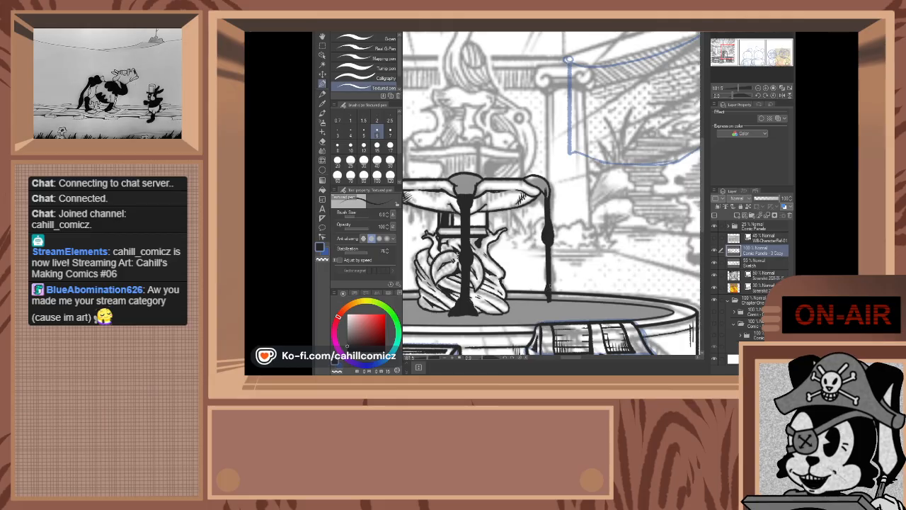
pyautogui.moveTo(549, 293); pyautogui.dragTo(552, 287)
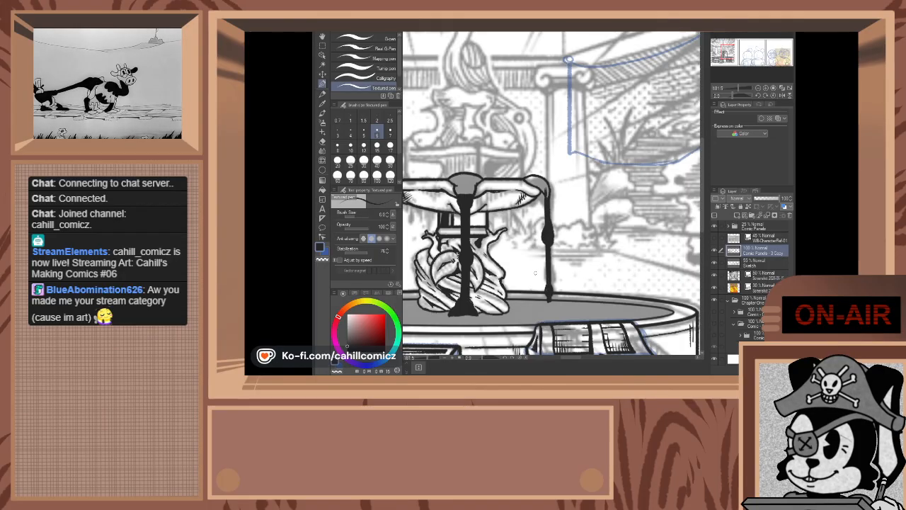
pyautogui.scroll(-4, 539, 275)
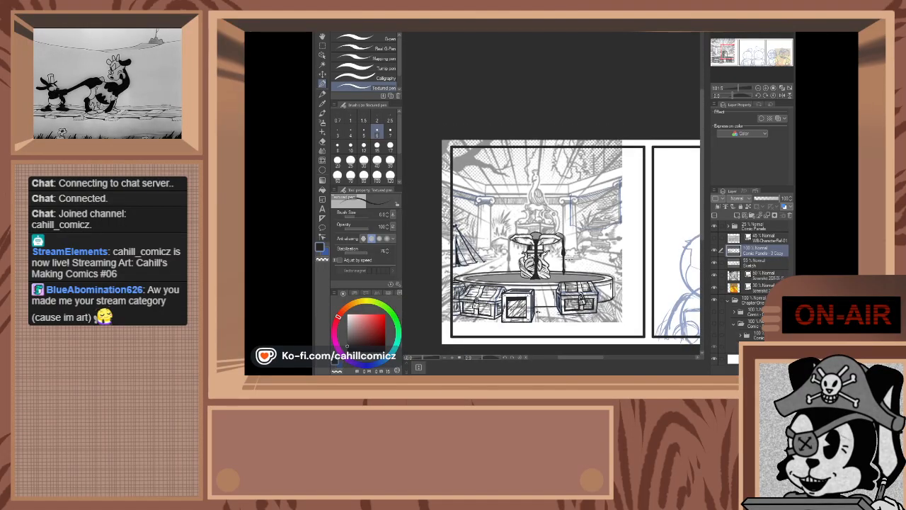
# - Ink the start of the matching drip over the basin's left rim and fill it solid black down to a rounded end
pyautogui.scroll(5, 542, 276)
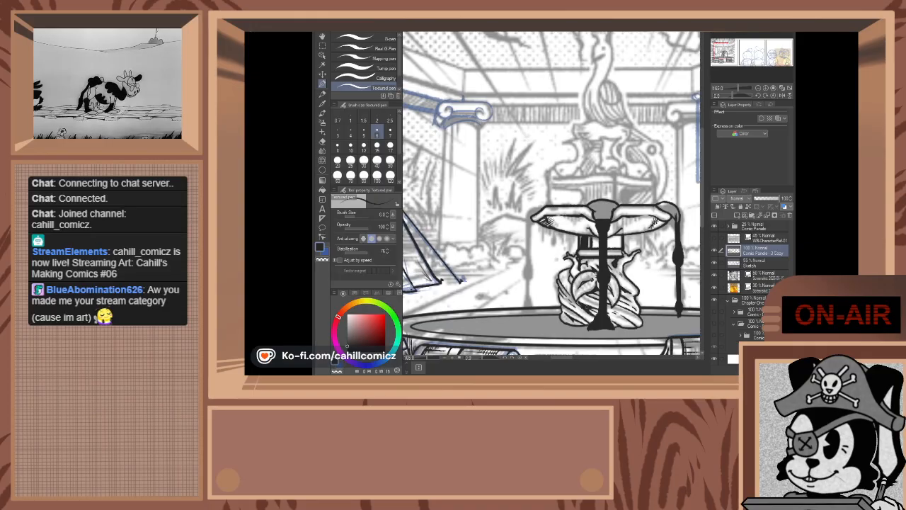
pyautogui.scroll(1, 594, 284)
pyautogui.scroll(3, 594, 276)
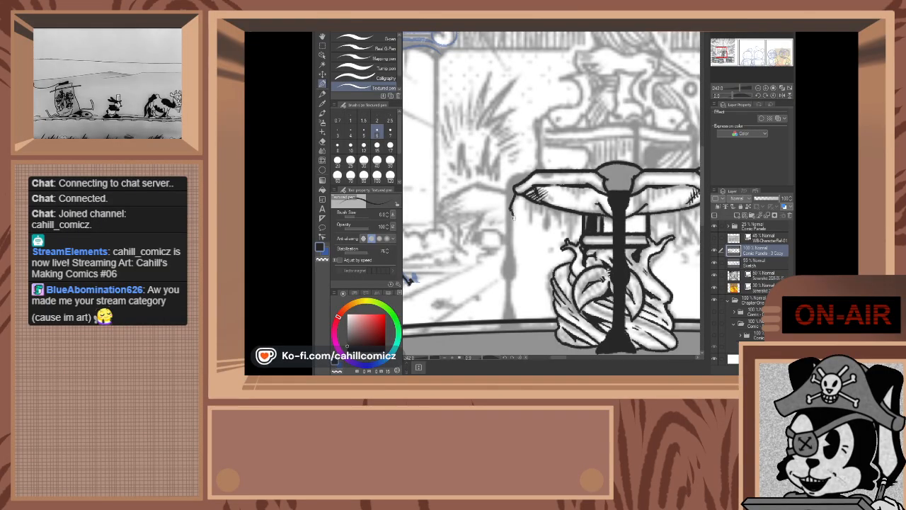
pyautogui.moveTo(514, 218)
pyautogui.mouseDown()
pyautogui.moveTo(511, 233)
pyautogui.moveTo(507, 221)
pyautogui.mouseUp()
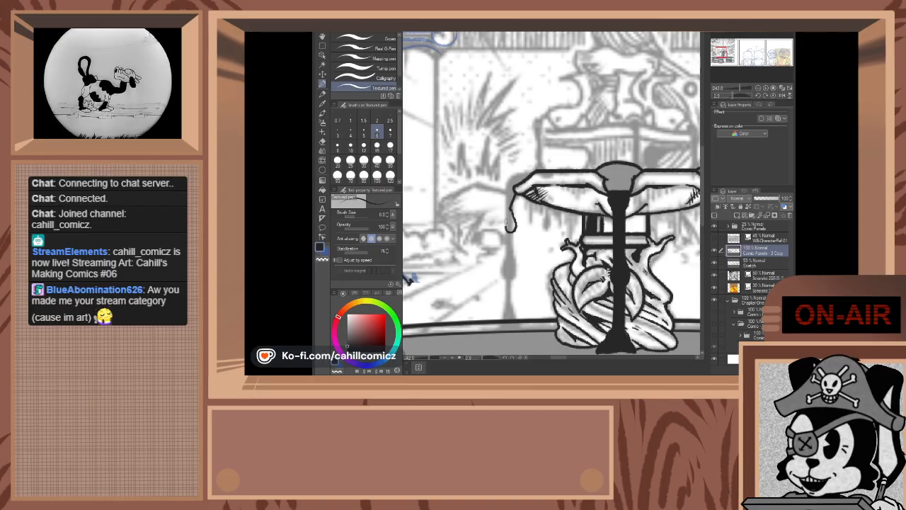
pyautogui.hotkey('ctrl', 'z')
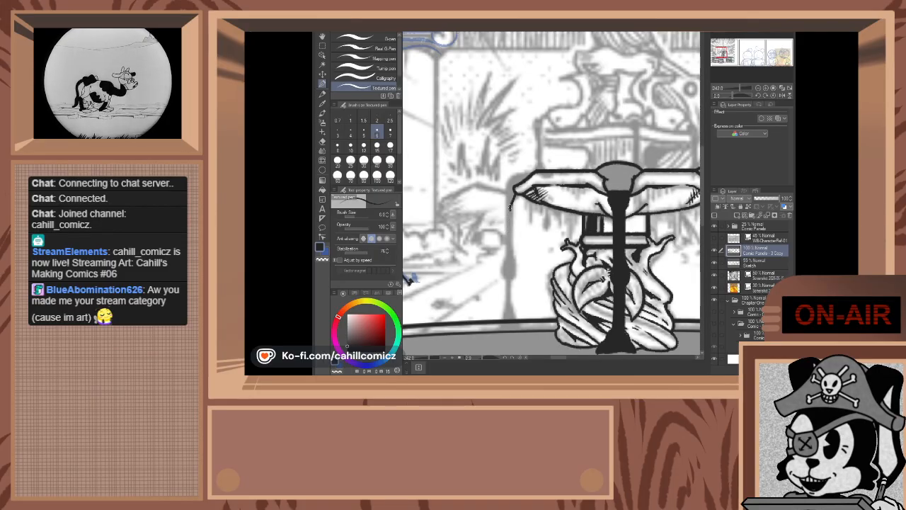
pyautogui.moveTo(512, 212)
pyautogui.mouseDown()
pyautogui.moveTo(513, 234)
pyautogui.moveTo(510, 216)
pyautogui.mouseUp()
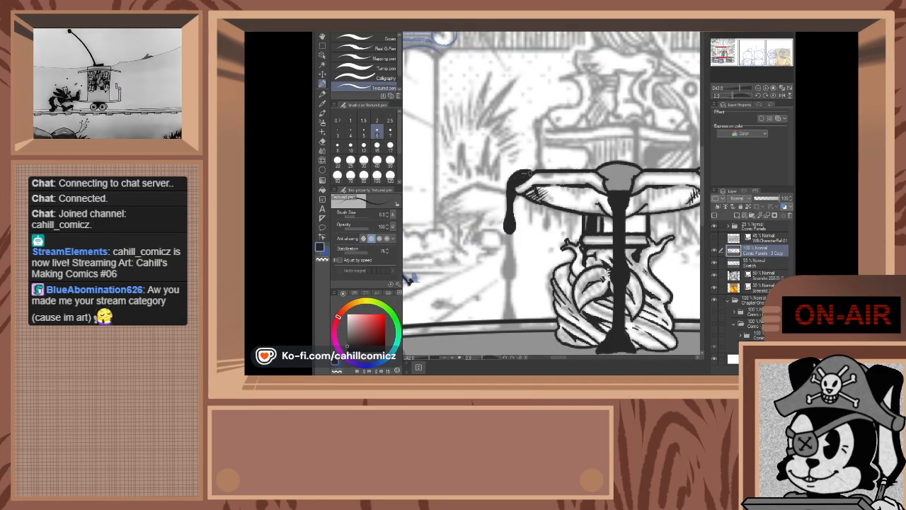
# - Extend the left drip with a thin straight line down to the pool and fill a teardrop swelling on its lower half
pyautogui.moveTo(510, 197); pyautogui.dragTo(505, 328)
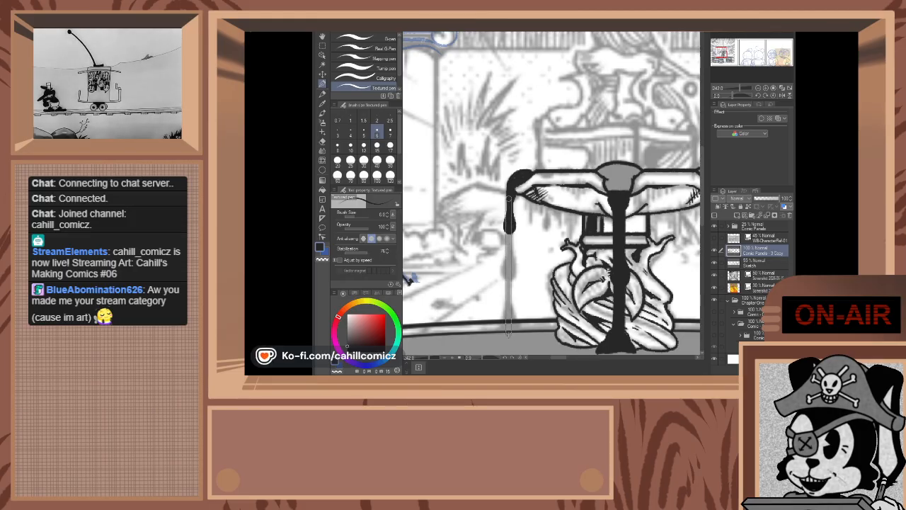
pyautogui.keyDown('shift'); pyautogui.click(507, 333); pyautogui.keyUp('shift')
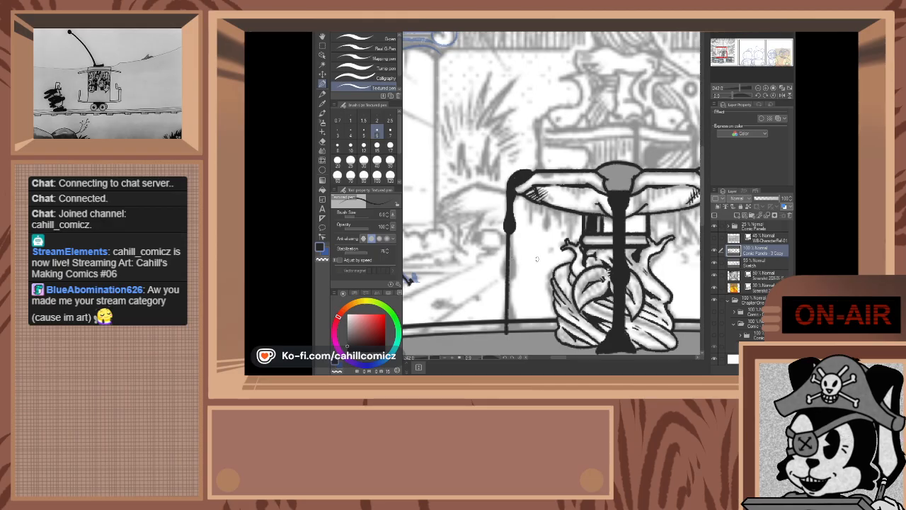
pyautogui.hotkey('ctrl', 'z')
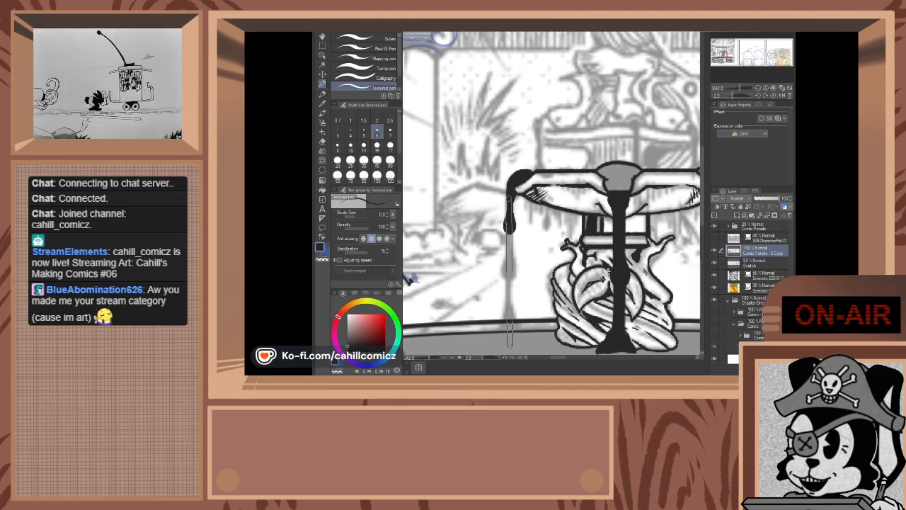
pyautogui.keyDown('shift'); pyautogui.click(510, 338); pyautogui.keyUp('shift')
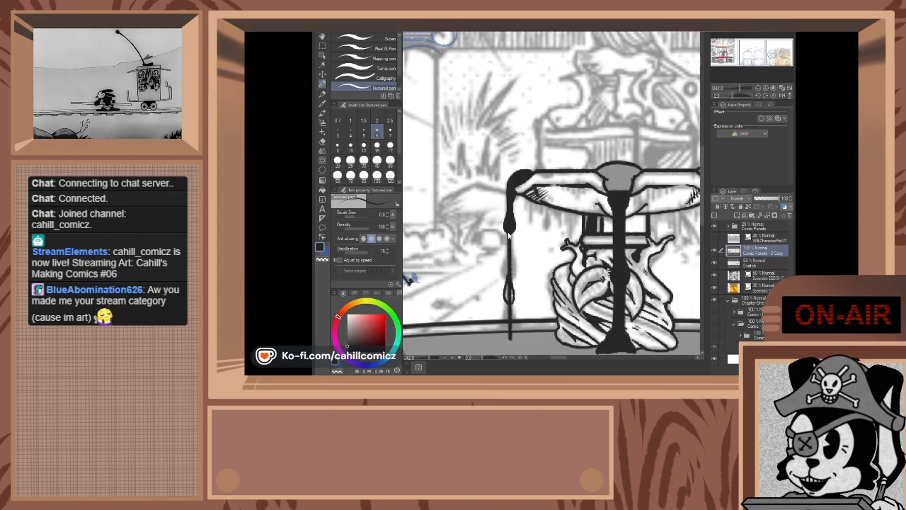
pyautogui.moveTo(509, 233); pyautogui.dragTo(509, 281)
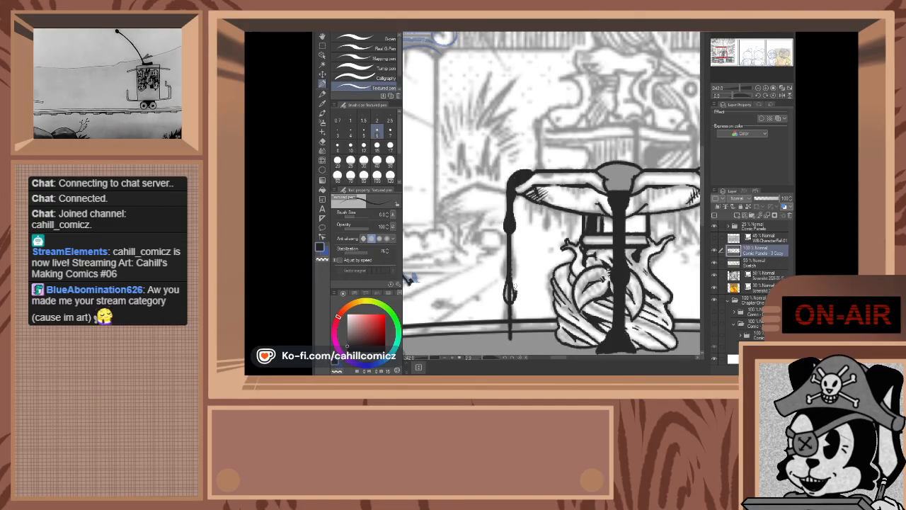
pyautogui.moveTo(515, 287)
pyautogui.mouseDown()
pyautogui.moveTo(511, 273)
pyautogui.moveTo(511, 303)
pyautogui.moveTo(511, 283)
pyautogui.mouseUp()
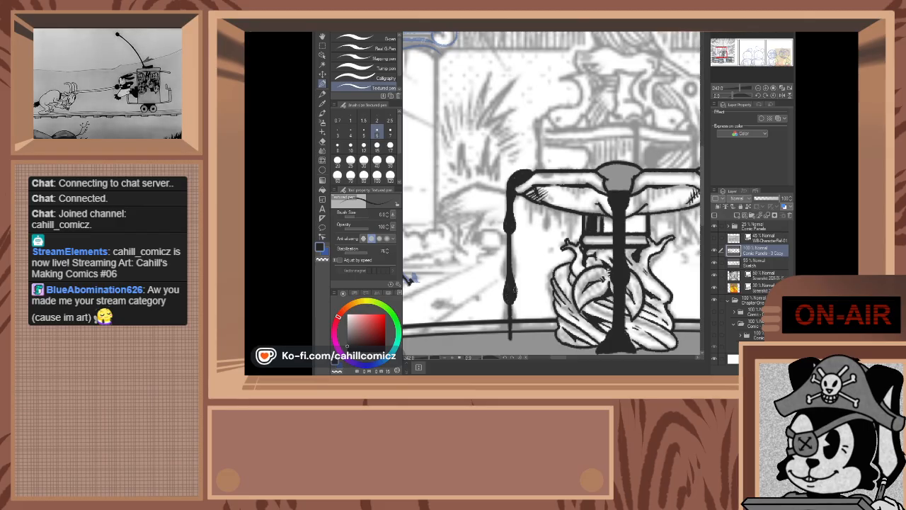
# - Outline splayed ends at the bottom of the left drip and fill them as a solid black foot in the pool
pyautogui.moveTo(515, 278); pyautogui.dragTo(510, 225)
pyautogui.hotkey('ctrl', 'z')
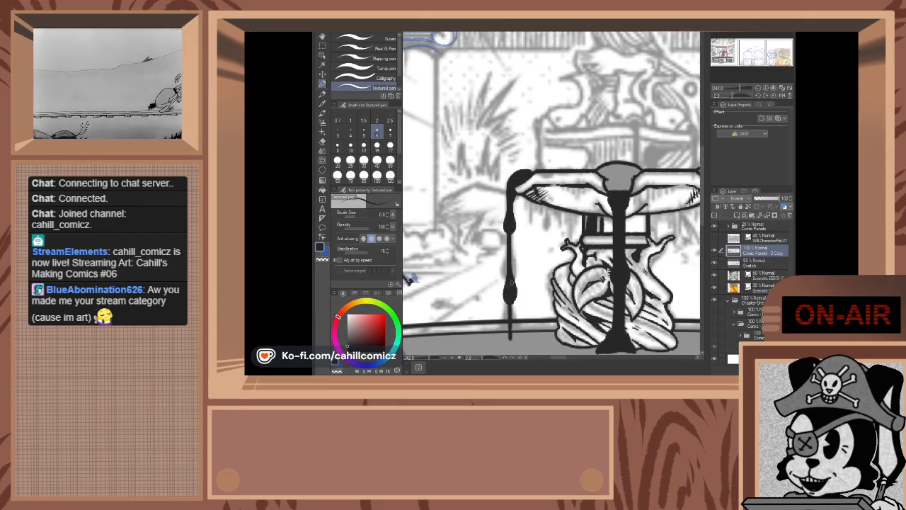
pyautogui.moveTo(512, 281)
pyautogui.mouseDown()
pyautogui.moveTo(509, 226)
pyautogui.moveTo(502, 343)
pyautogui.moveTo(501, 330)
pyautogui.mouseUp()
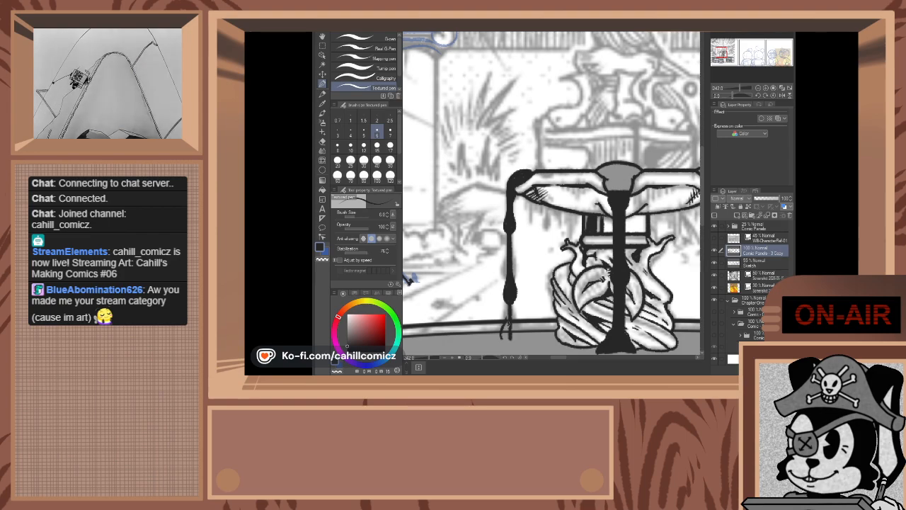
pyautogui.moveTo(509, 299); pyautogui.dragTo(512, 325)
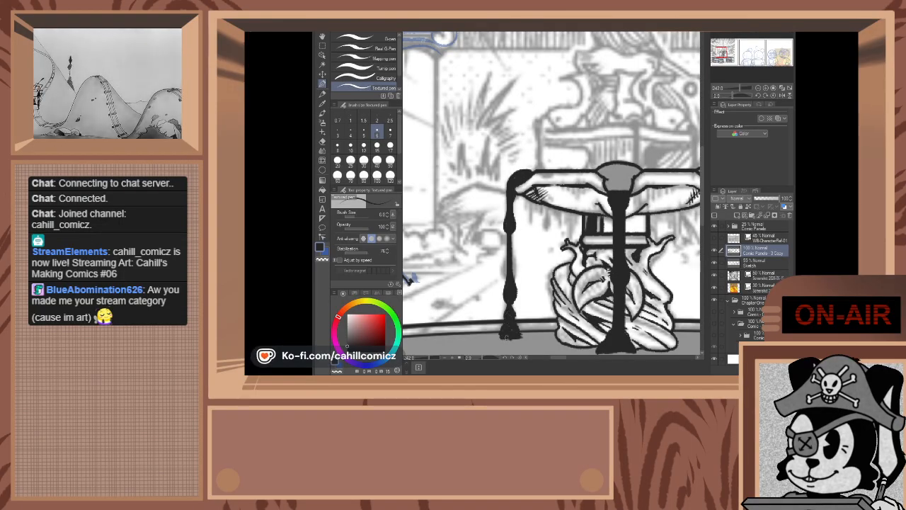
# - Narrow the central stream's upper section on both sides with the hard eraser at size 5, and re-ink the ledge lines across it with the textured pen
pyautogui.scroll(9, 637, 257)
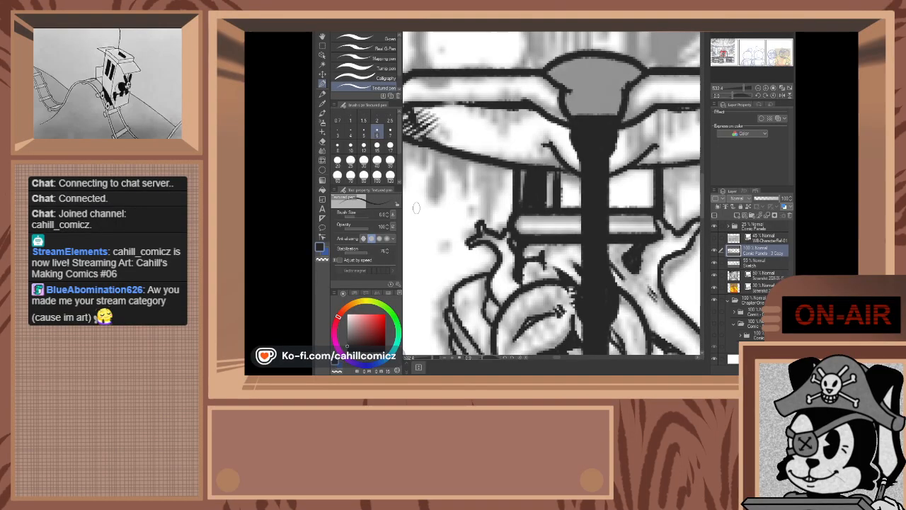
pyautogui.click(323, 142)
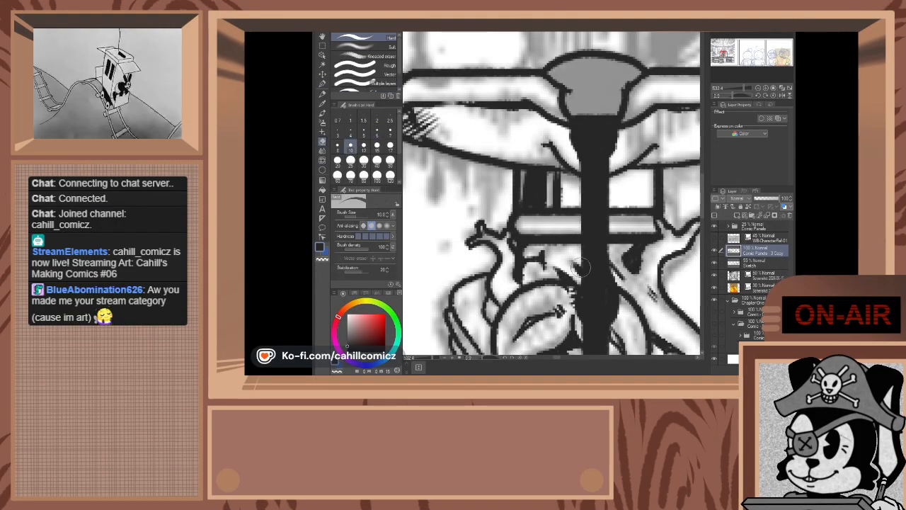
pyautogui.click(364, 132)
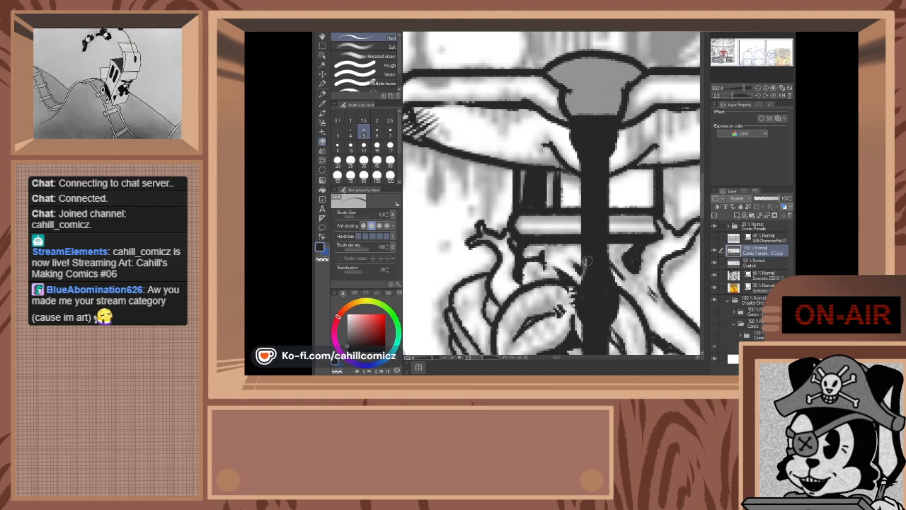
pyautogui.moveTo(586, 264); pyautogui.dragTo(583, 168)
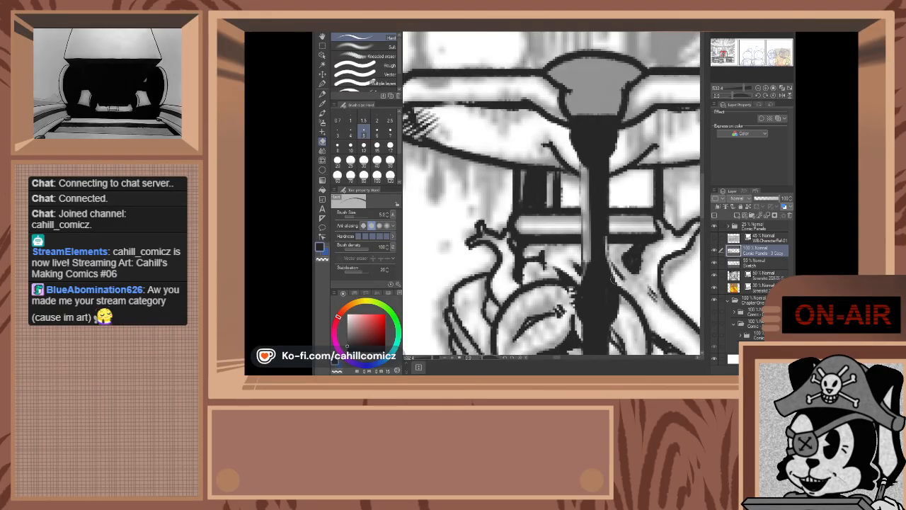
pyautogui.moveTo(607, 249); pyautogui.dragTo(607, 167)
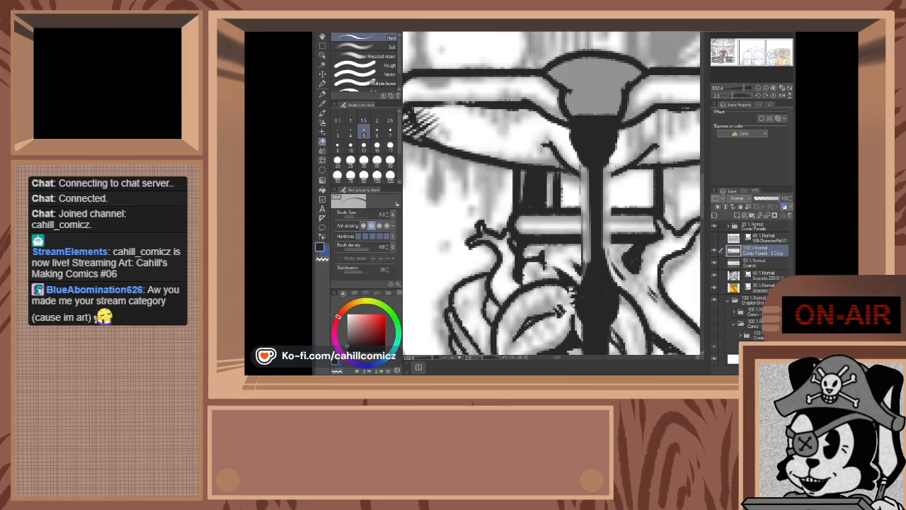
pyautogui.moveTo(579, 262); pyautogui.dragTo(582, 168)
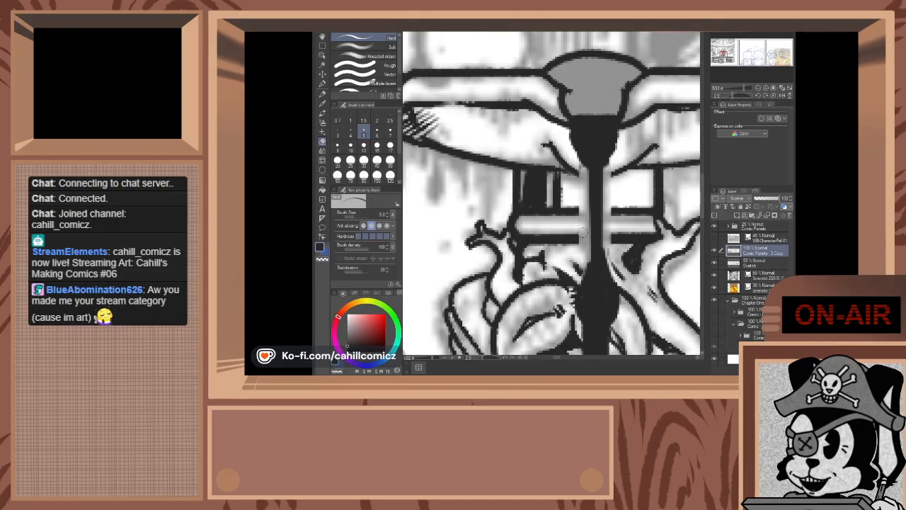
pyautogui.click(323, 85)
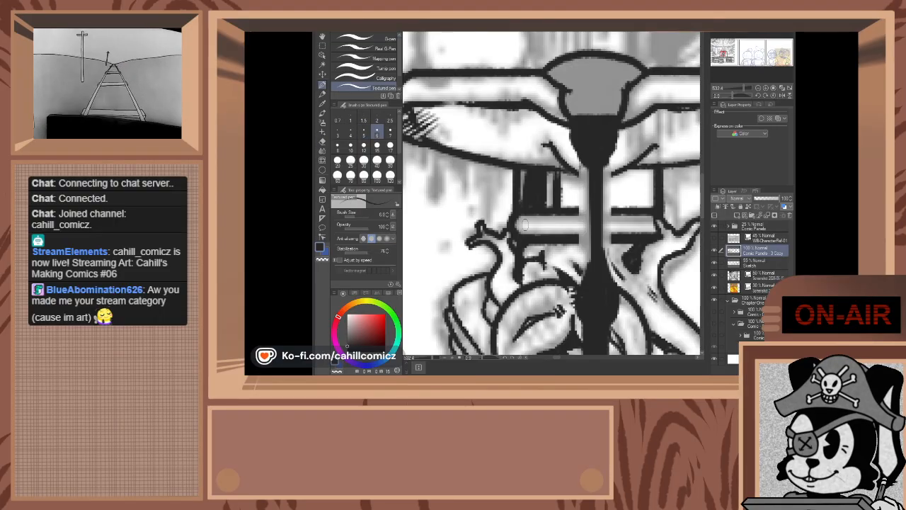
pyautogui.moveTo(519, 211)
pyautogui.mouseDown()
pyautogui.moveTo(662, 209)
pyautogui.moveTo(505, 230)
pyautogui.moveTo(521, 211)
pyautogui.moveTo(659, 213)
pyautogui.moveTo(521, 211)
pyautogui.moveTo(531, 238)
pyautogui.moveTo(524, 244)
pyautogui.moveTo(525, 236)
pyautogui.moveTo(659, 238)
pyautogui.moveTo(520, 252)
pyautogui.moveTo(516, 238)
pyautogui.moveTo(530, 245)
pyautogui.moveTo(659, 241)
pyautogui.mouseUp()
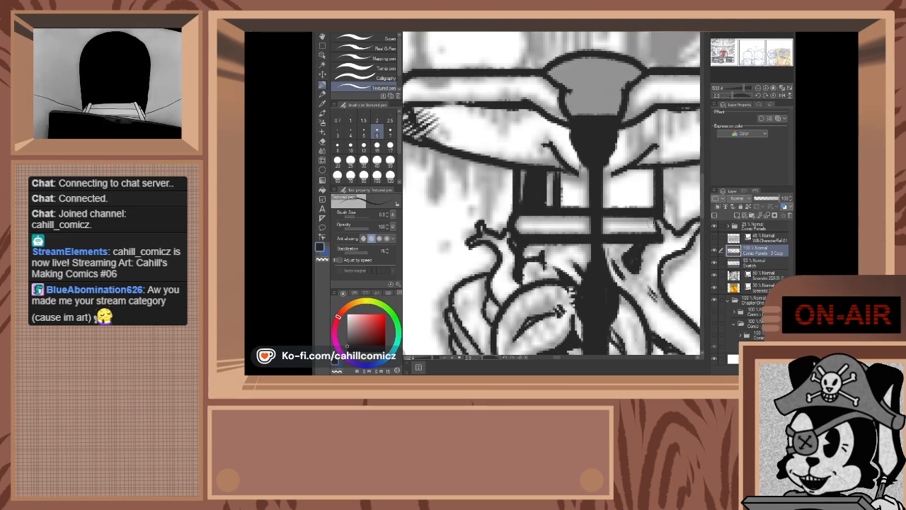
# - Narrow the central stream's lower section between its swelling and foot with the hard eraser at size 4, and re-ink its edges with the textured pen
pyautogui.click(728, 54)
pyautogui.moveTo(539, 245); pyautogui.dragTo(589, 171)
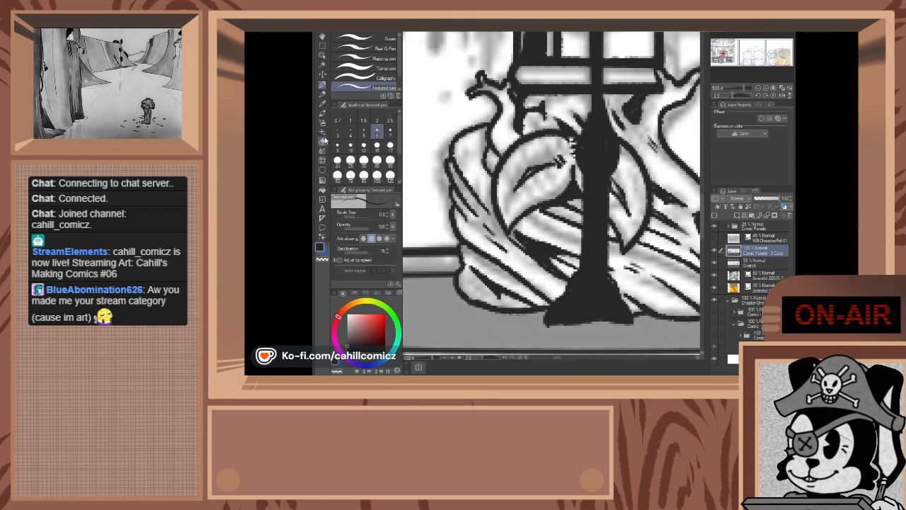
pyautogui.press('e')
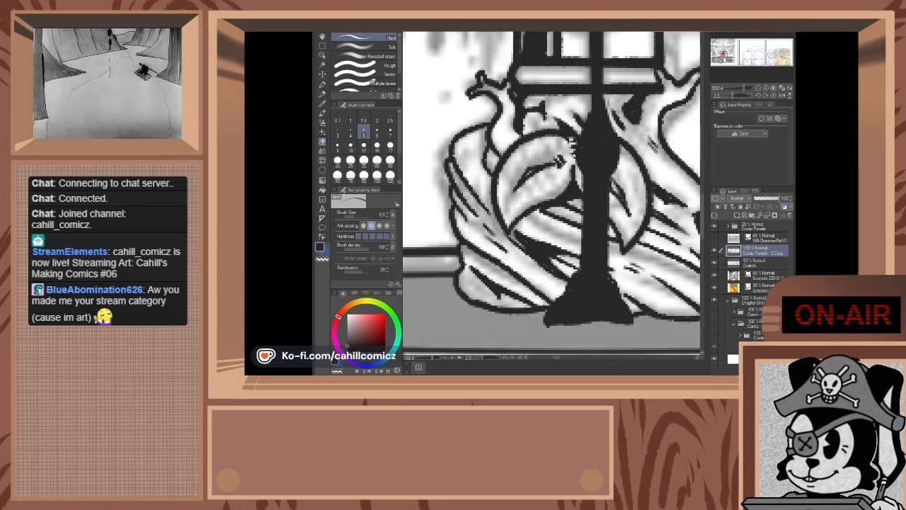
pyautogui.moveTo(584, 242); pyautogui.dragTo(587, 207)
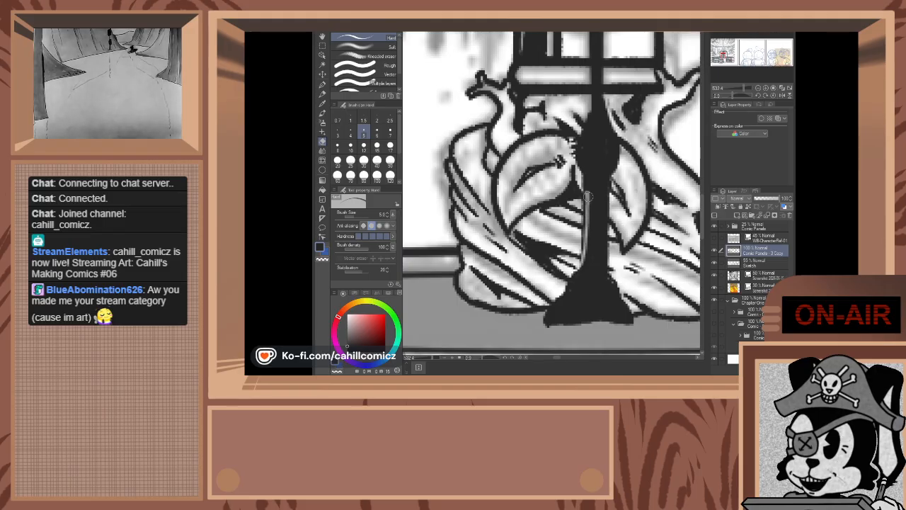
pyautogui.hotkey('ctrl', 'z')
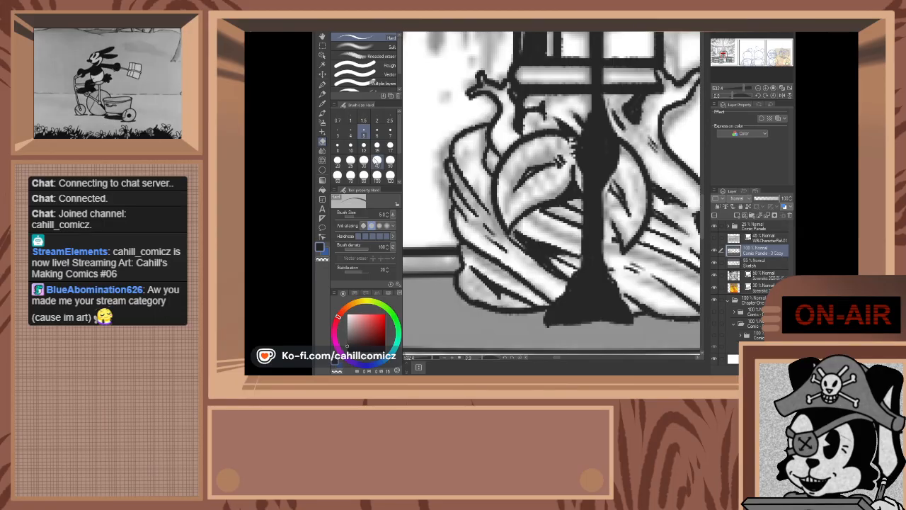
pyautogui.click(351, 132)
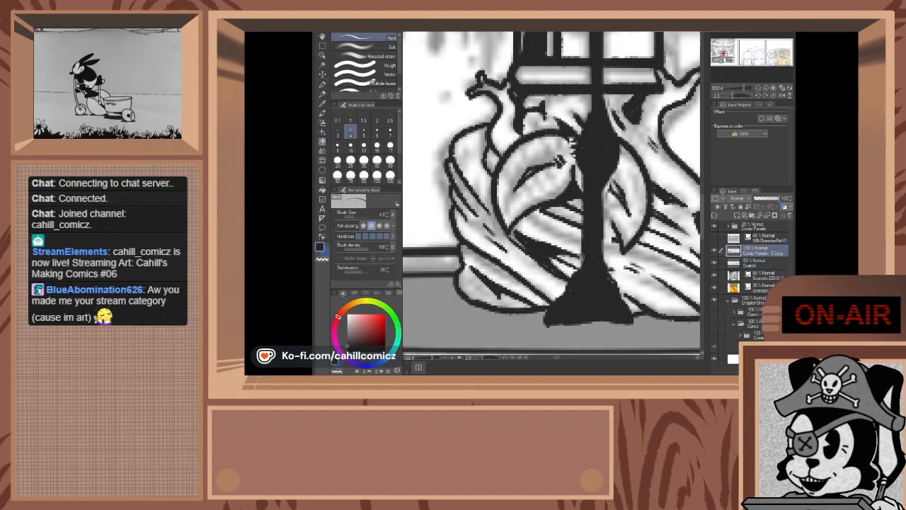
pyautogui.moveTo(592, 178); pyautogui.dragTo(588, 188)
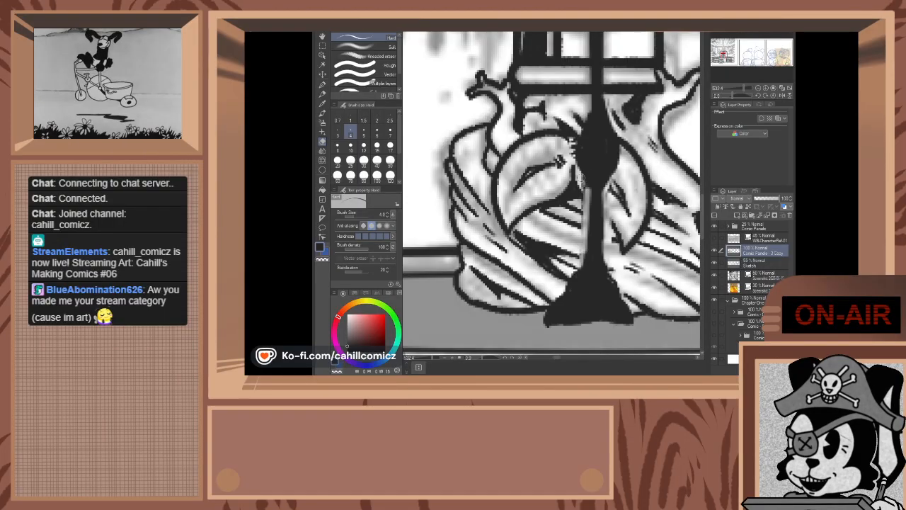
pyautogui.moveTo(582, 179); pyautogui.dragTo(588, 228)
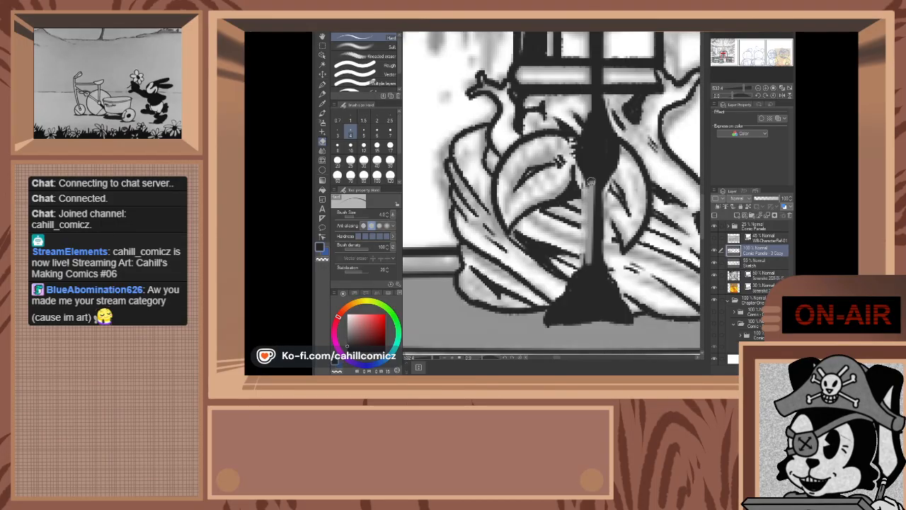
pyautogui.click(322, 83)
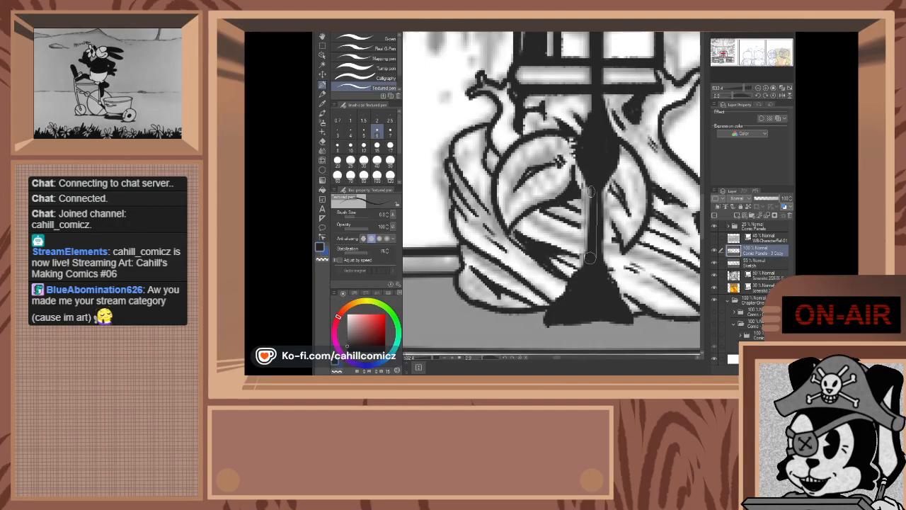
pyautogui.moveTo(589, 191)
pyautogui.mouseDown()
pyautogui.moveTo(590, 248)
pyautogui.moveTo(592, 186)
pyautogui.moveTo(598, 234)
pyautogui.mouseUp()
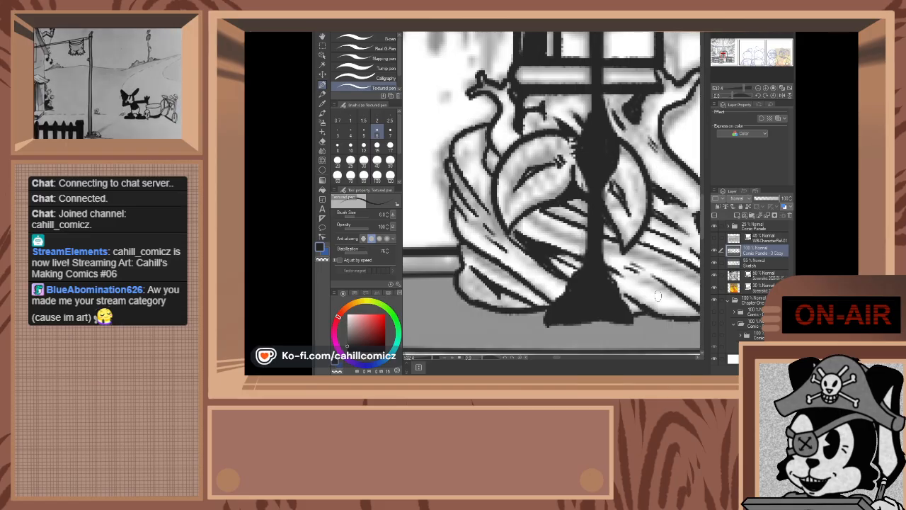
# - Auto-select the grey areas of the basin's central spill, the right drip's cap and the pool around the fountain base
pyautogui.scroll(-5, 604, 262)
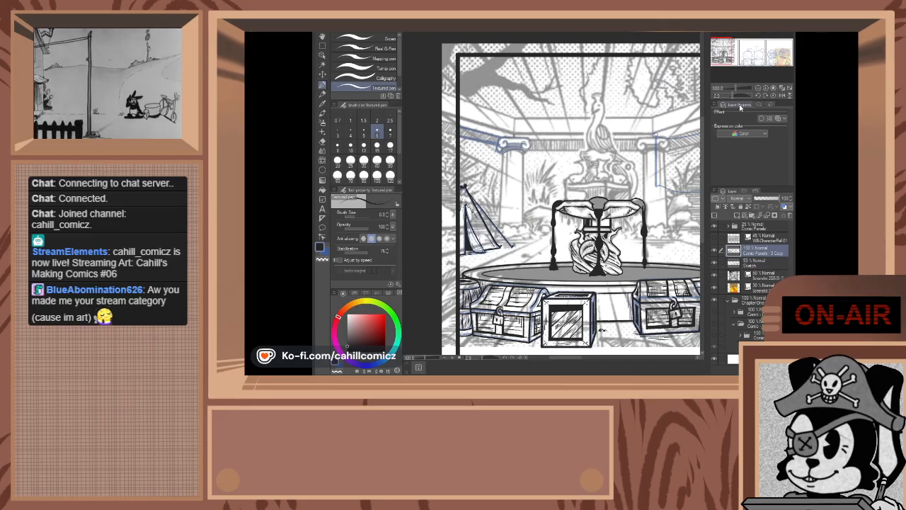
pyautogui.scroll(1, 663, 271)
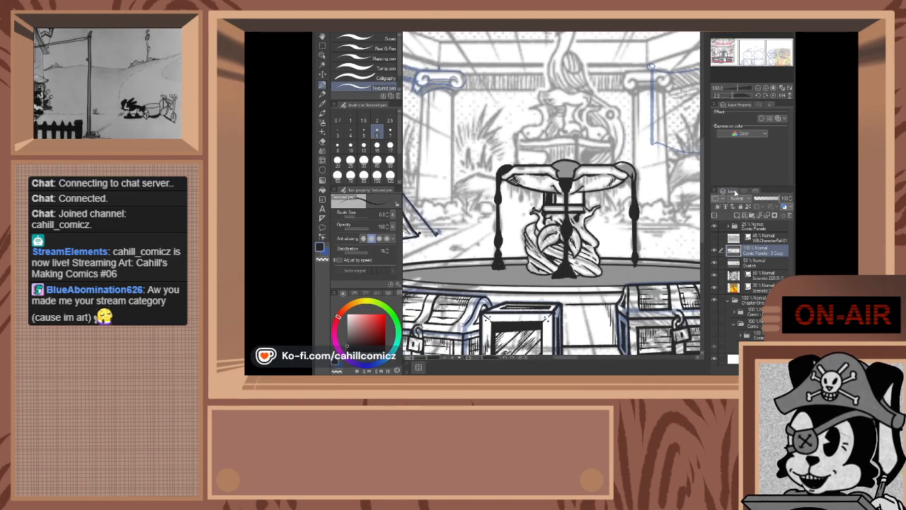
pyautogui.scroll(3, 625, 270)
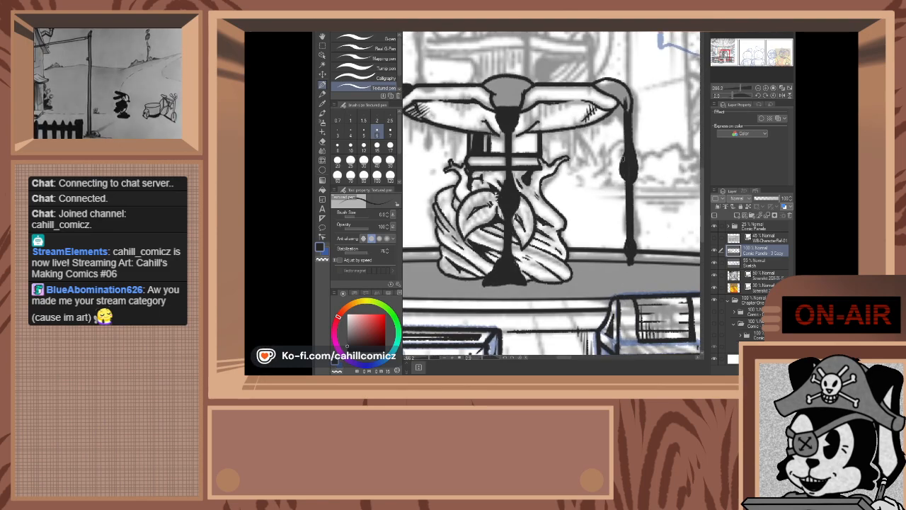
pyautogui.scroll(-2, 626, 159)
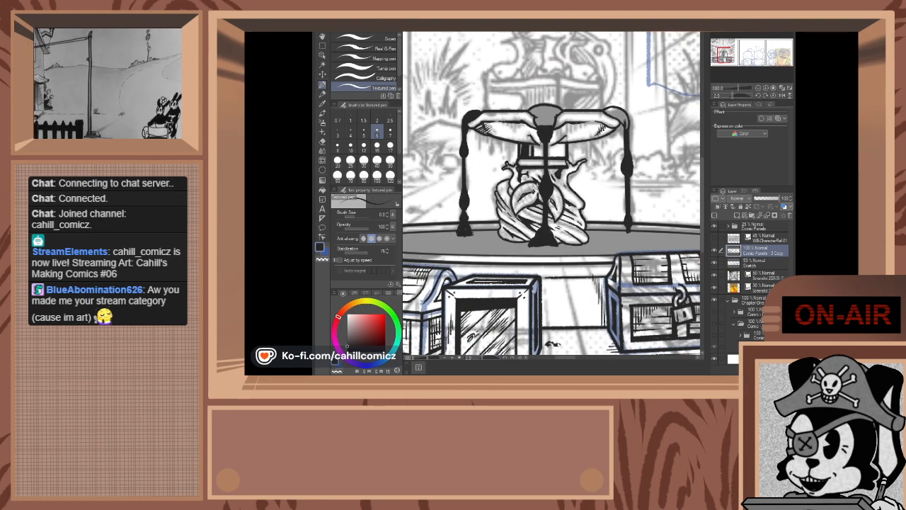
pyautogui.click(322, 57)
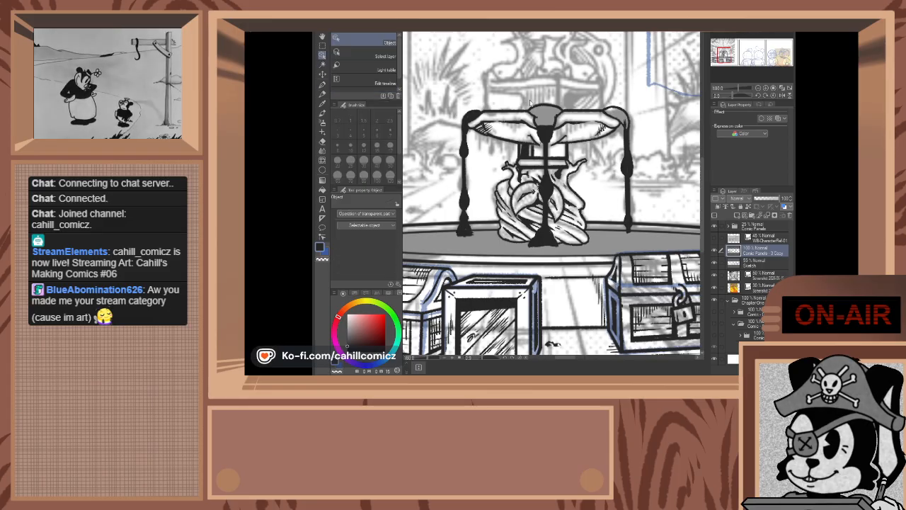
pyautogui.click(324, 69)
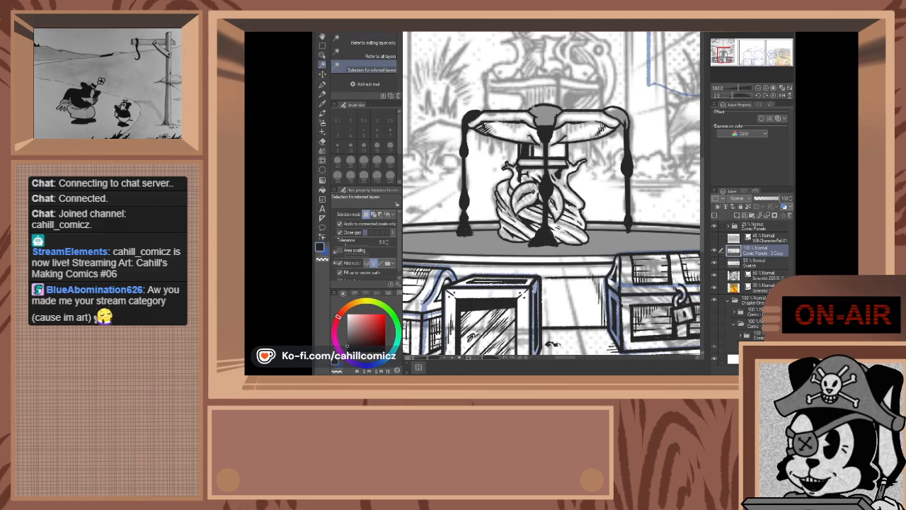
pyautogui.click(542, 113)
pyautogui.click(619, 118)
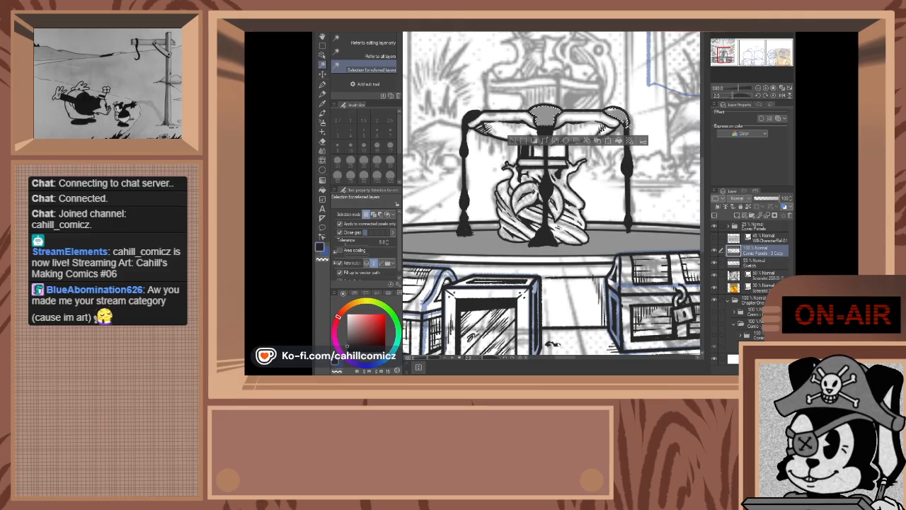
pyautogui.click(459, 243)
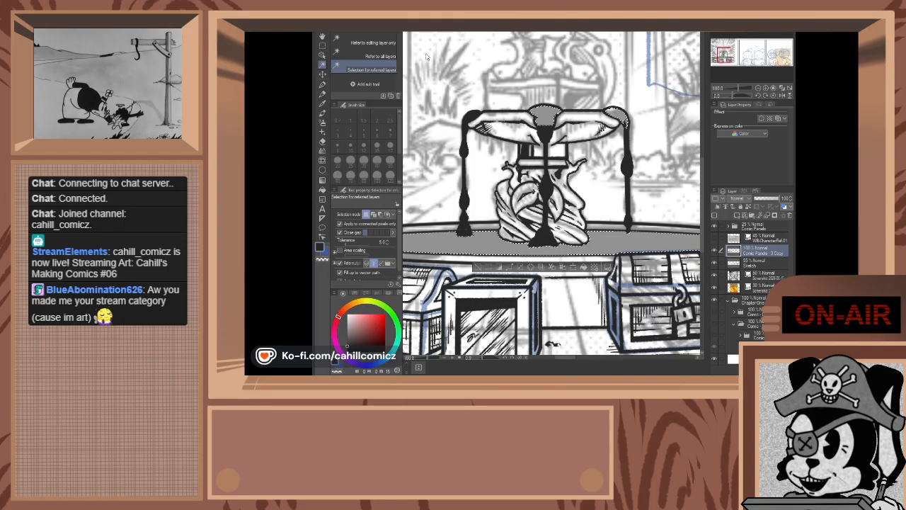
pyautogui.click(484, 193)
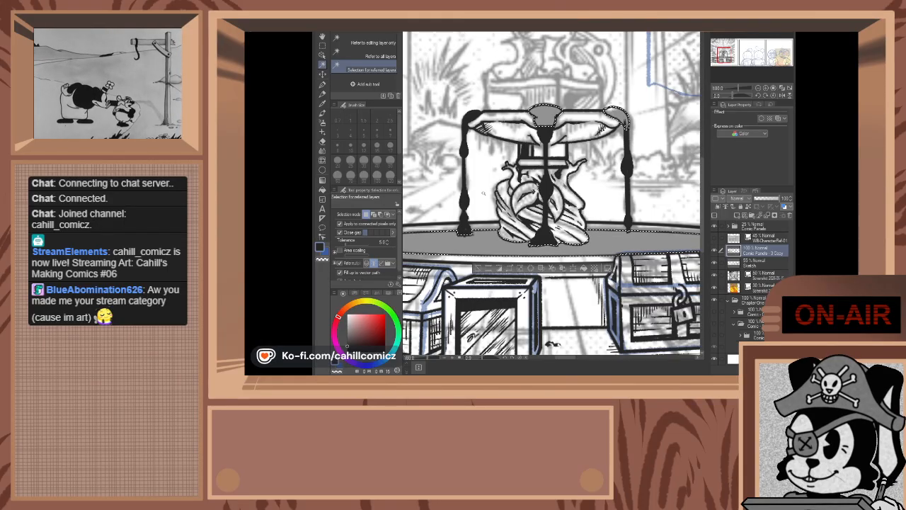
# - Paint the selected pool, right drip cap and central spill solid black with the G-pen at size 120, and clear the selection
pyautogui.click(322, 84)
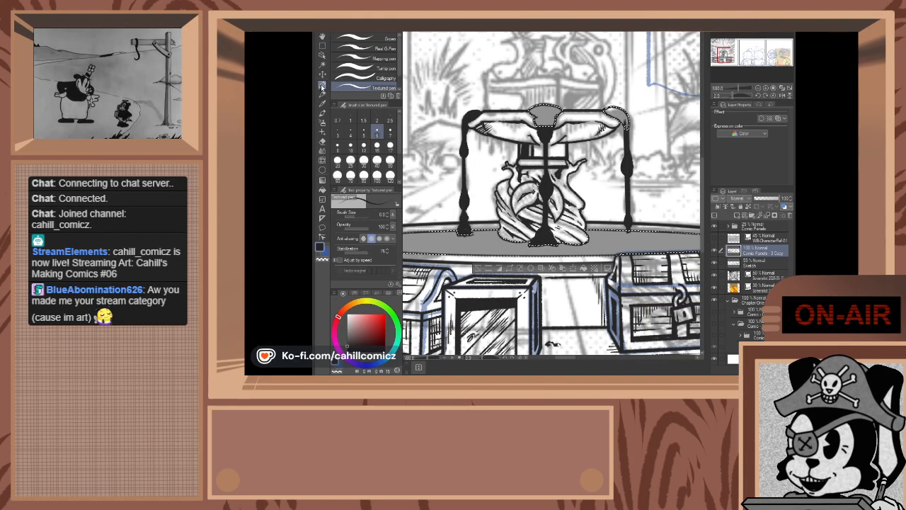
pyautogui.click(354, 39)
pyautogui.click(391, 176)
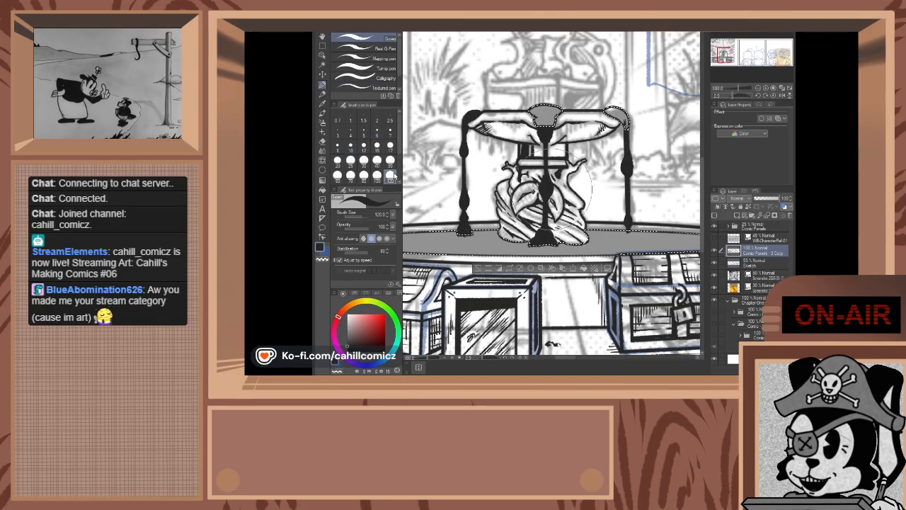
pyautogui.scroll(-2, 482, 187)
pyautogui.scroll(-2, 479, 186)
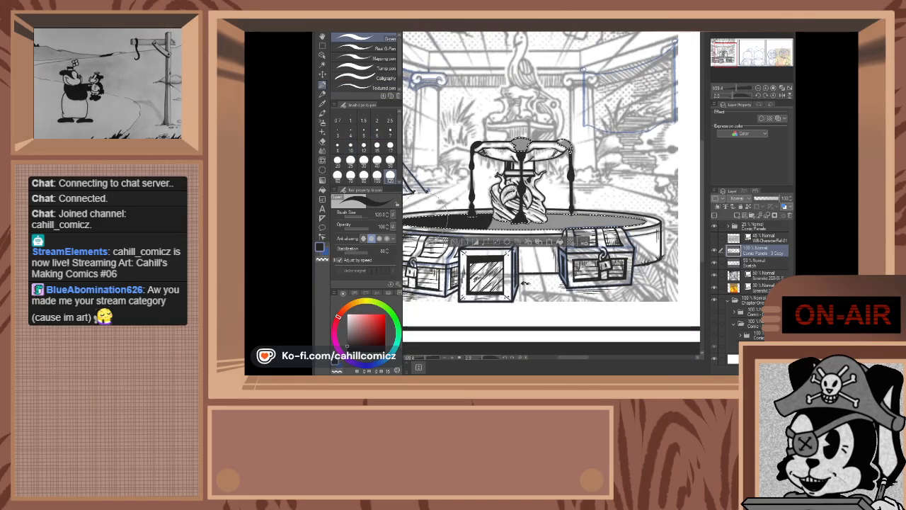
pyautogui.moveTo(603, 223); pyautogui.dragTo(650, 223)
pyautogui.click(567, 135)
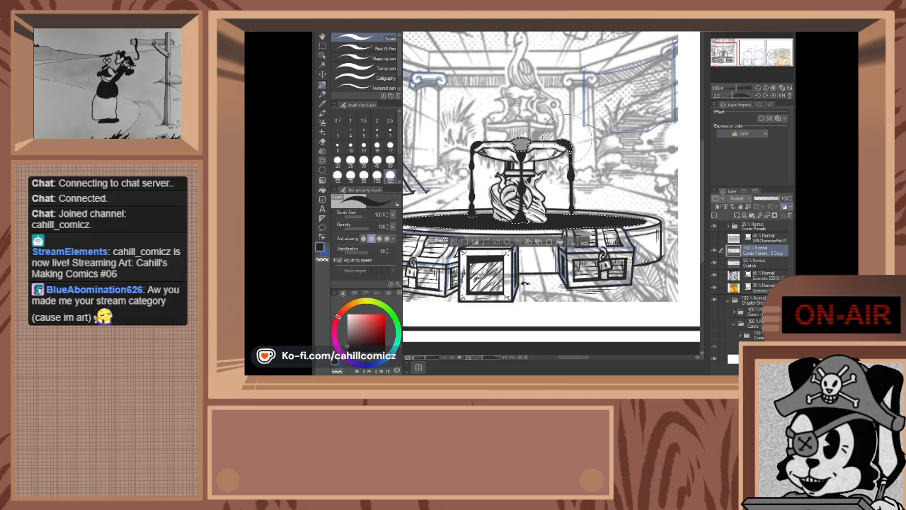
pyautogui.click(522, 143)
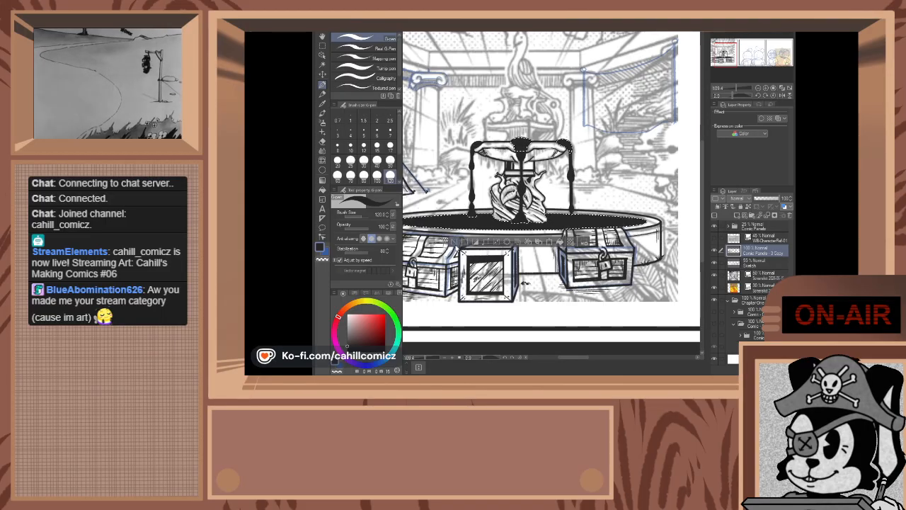
pyautogui.click(455, 243)
pyautogui.scroll(-4, 455, 245)
pyautogui.scroll(5, 451, 217)
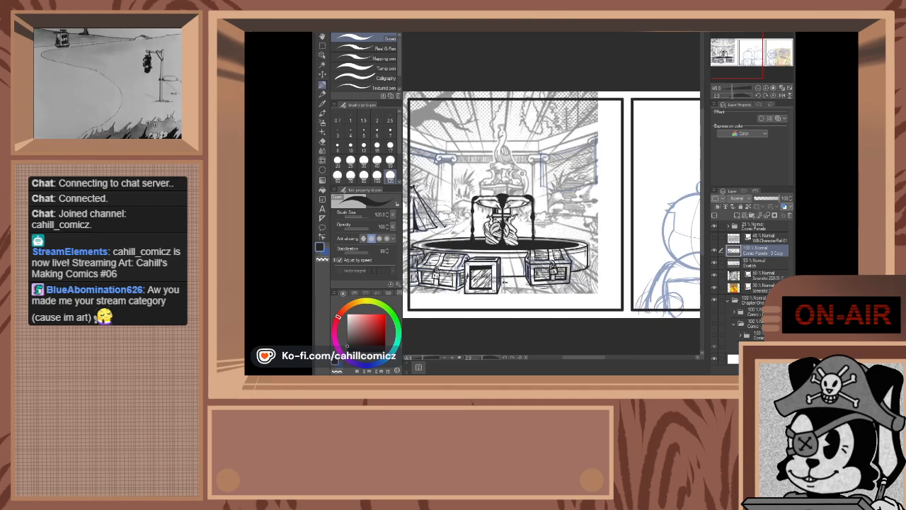
# - Outline a small drip with a rounded head over the upper tier's ledge using the textured pen at size 6, and start filling it
pyautogui.scroll(2, 446, 114)
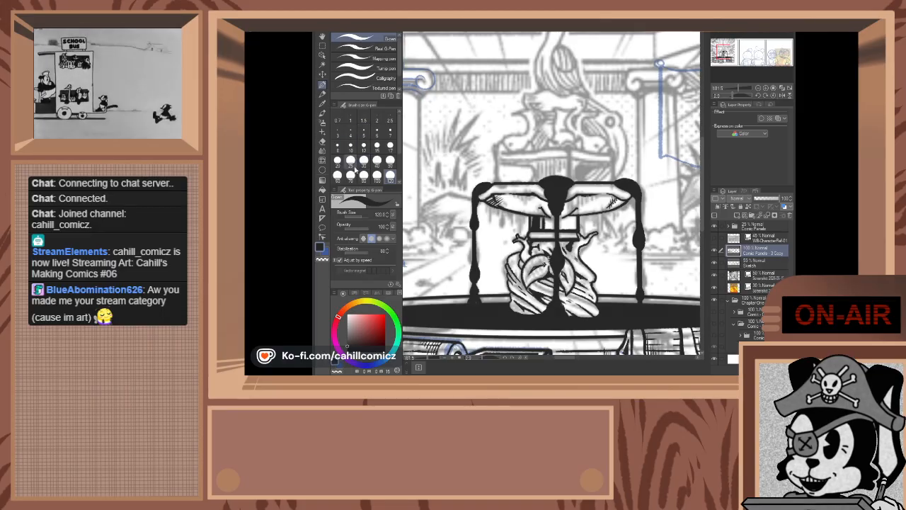
pyautogui.click(377, 132)
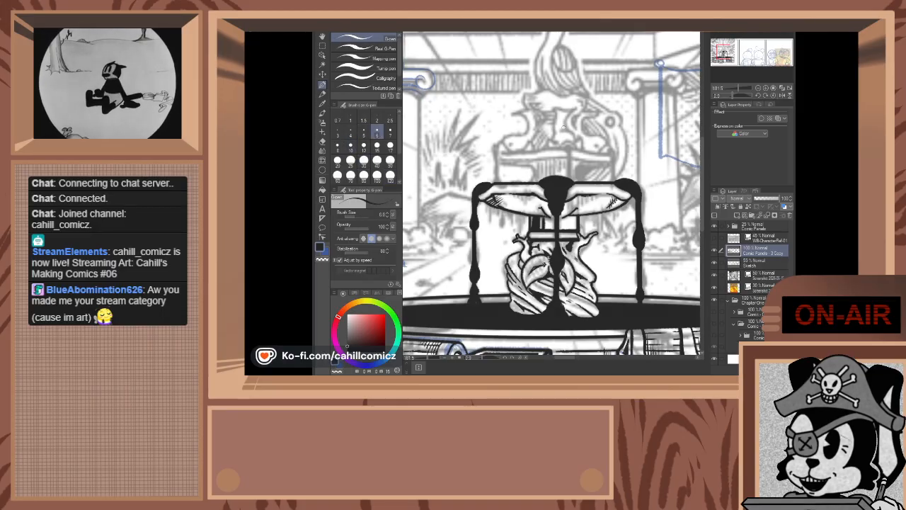
pyautogui.scroll(2, 563, 127)
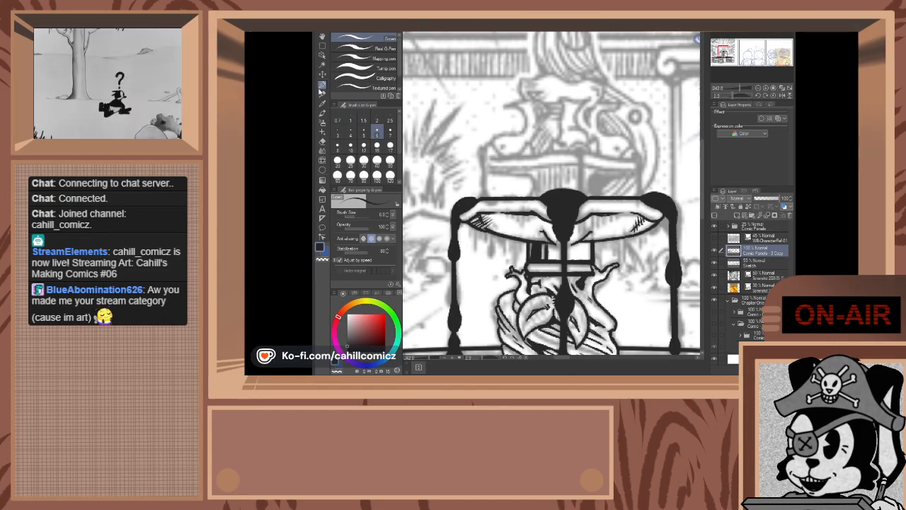
pyautogui.click(365, 87)
pyautogui.scroll(1, 592, 170)
pyautogui.scroll(-3, 588, 169)
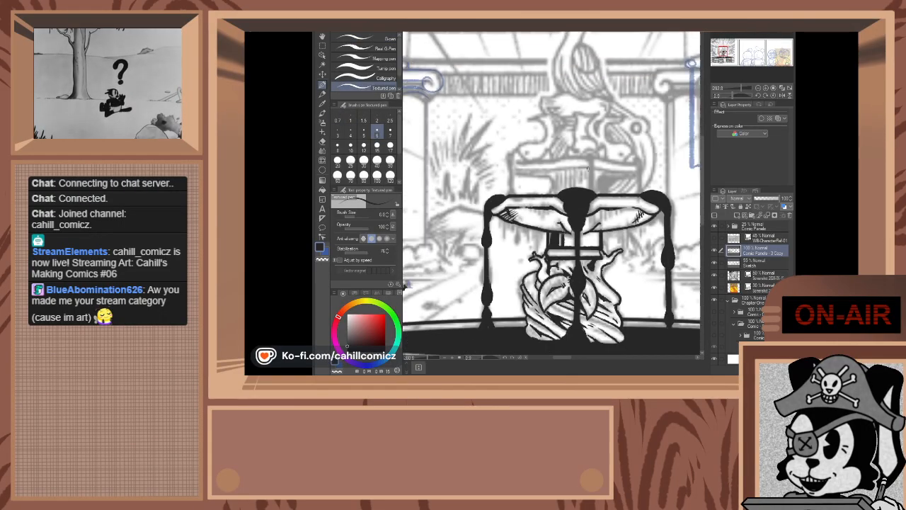
pyautogui.scroll(1, 588, 168)
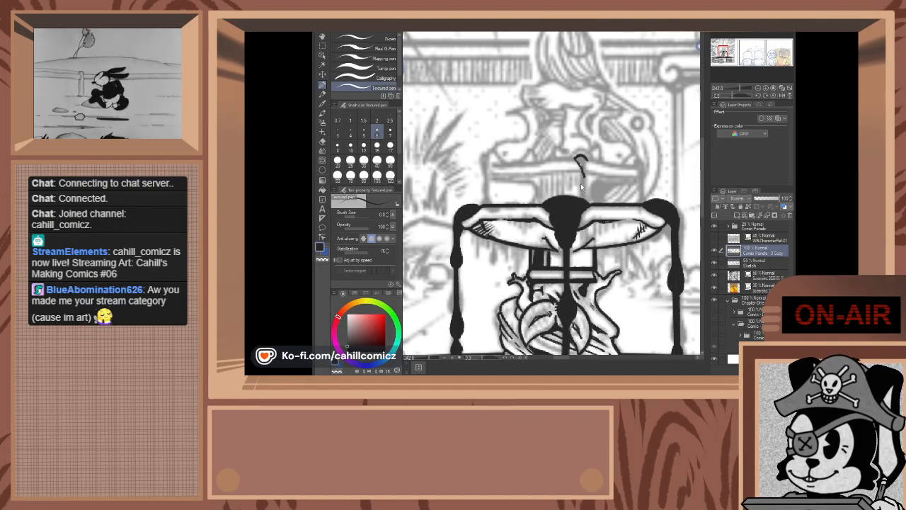
pyautogui.moveTo(583, 185); pyautogui.dragTo(588, 158)
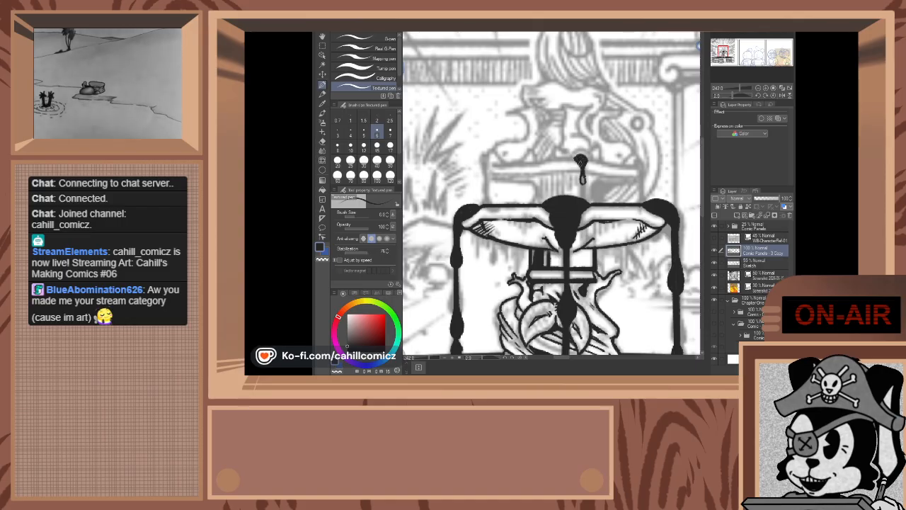
# - Fill the small upper drip solid black and extend it as a thin line down to the black spill on the basin's rim
pyautogui.moveTo(585, 184); pyautogui.dragTo(583, 173)
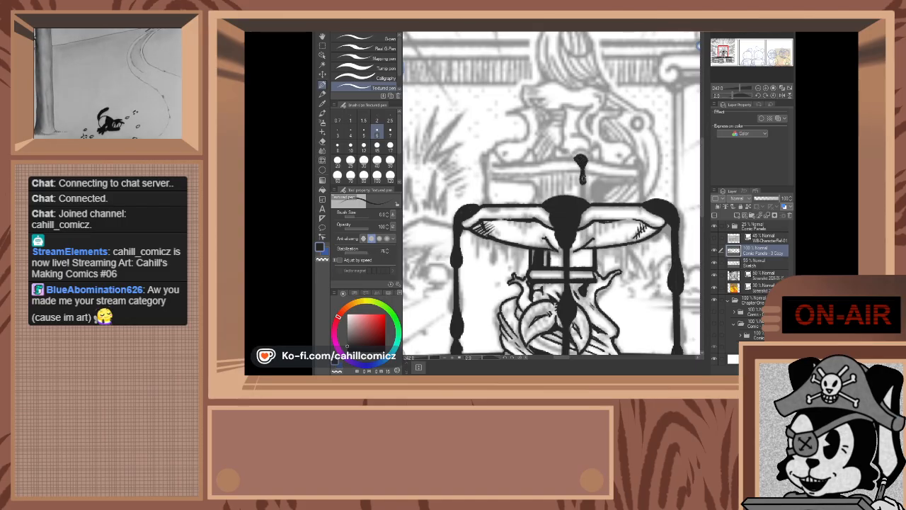
pyautogui.hotkey('ctrl', 'z')
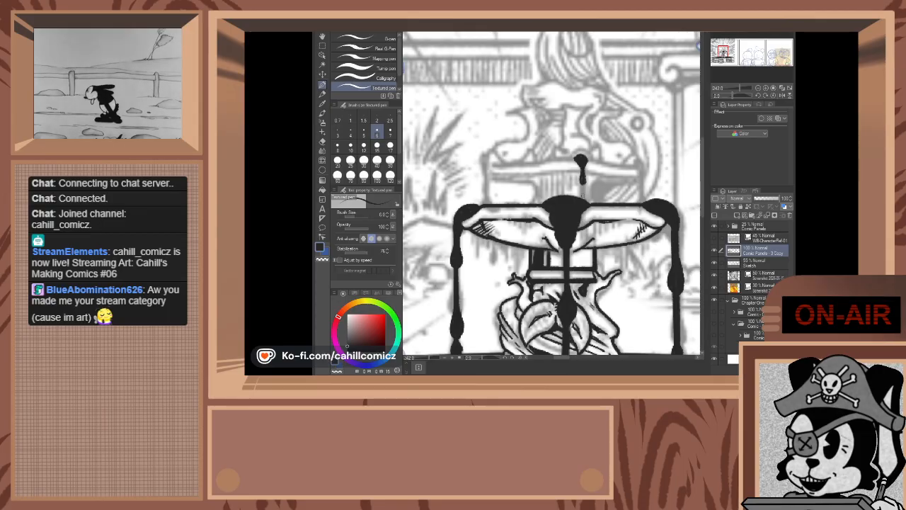
pyautogui.hotkey('ctrl', 'z')
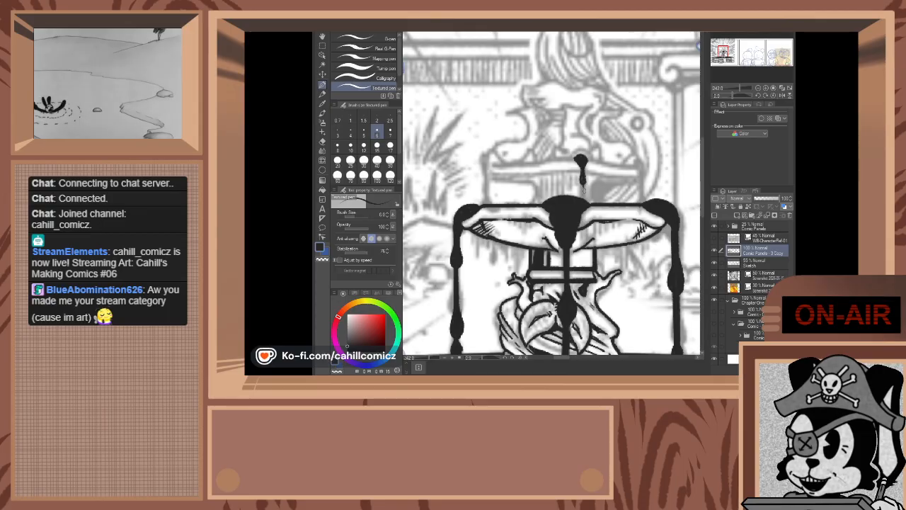
pyautogui.moveTo(585, 185); pyautogui.dragTo(582, 194)
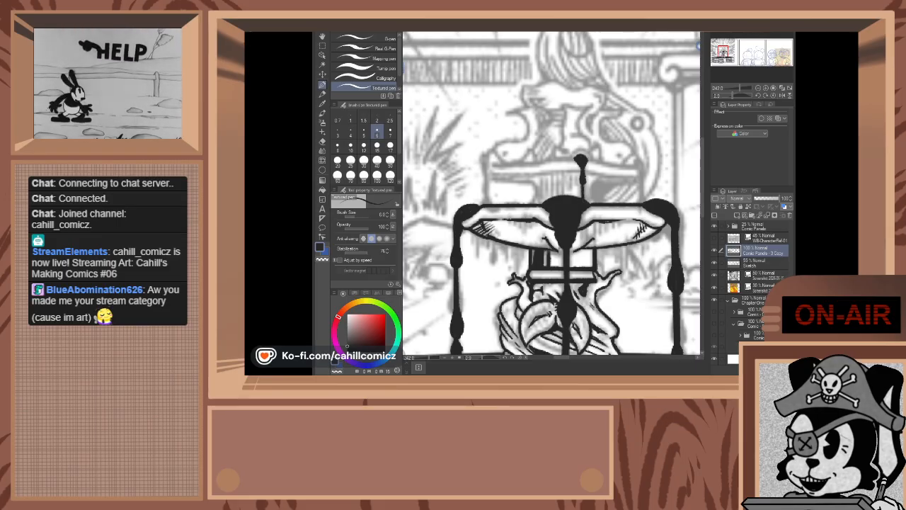
pyautogui.moveTo(583, 178); pyautogui.dragTo(582, 201)
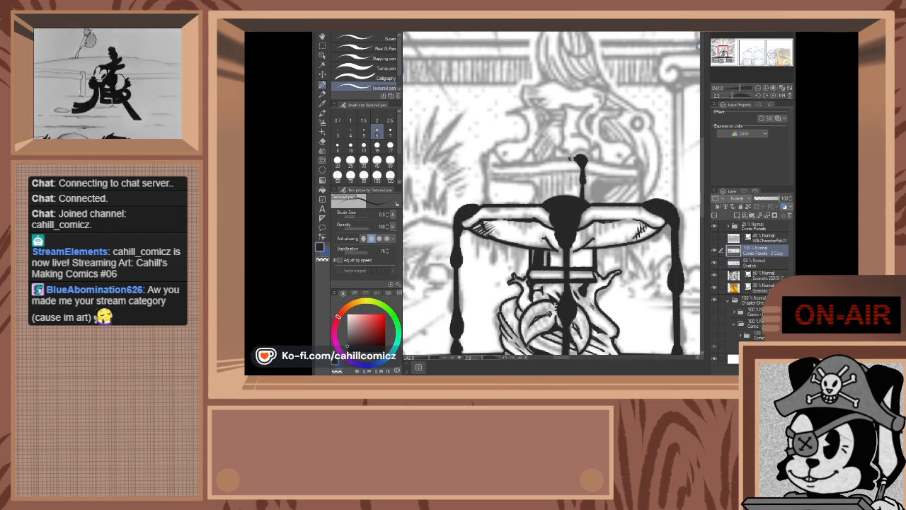
# - Outline a rounded rim around the small upper drip's head and ink a second thin drip from the ledge's left end to the basin
pyautogui.moveTo(578, 149); pyautogui.dragTo(580, 152)
pyautogui.hotkey('ctrl', 'z')
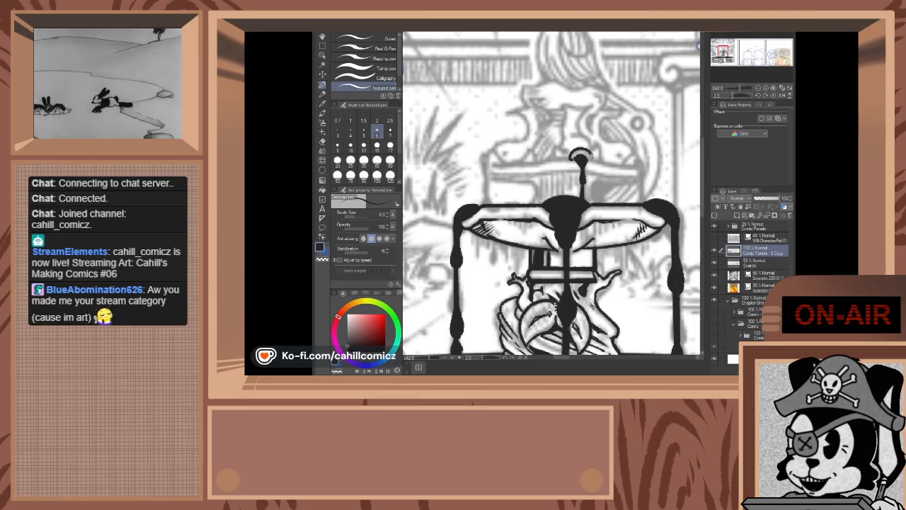
pyautogui.moveTo(582, 156); pyautogui.dragTo(588, 161)
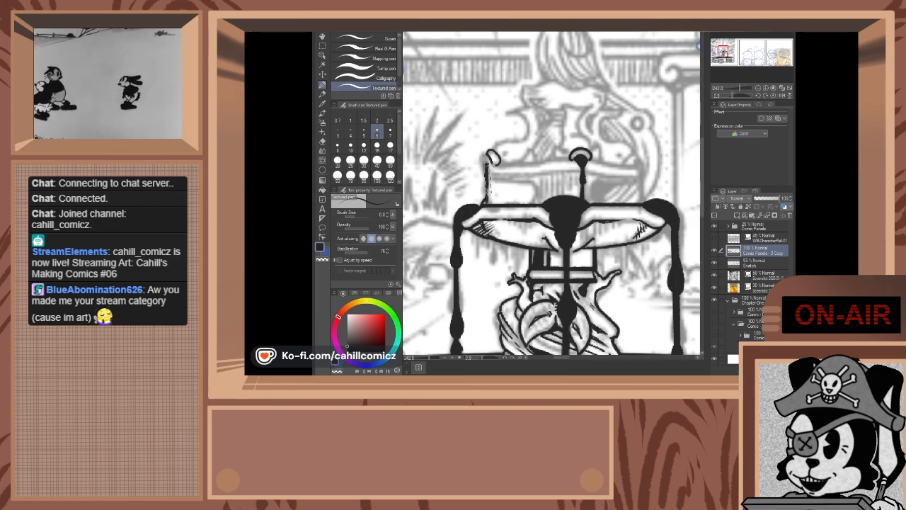
pyautogui.moveTo(486, 162); pyautogui.dragTo(485, 204)
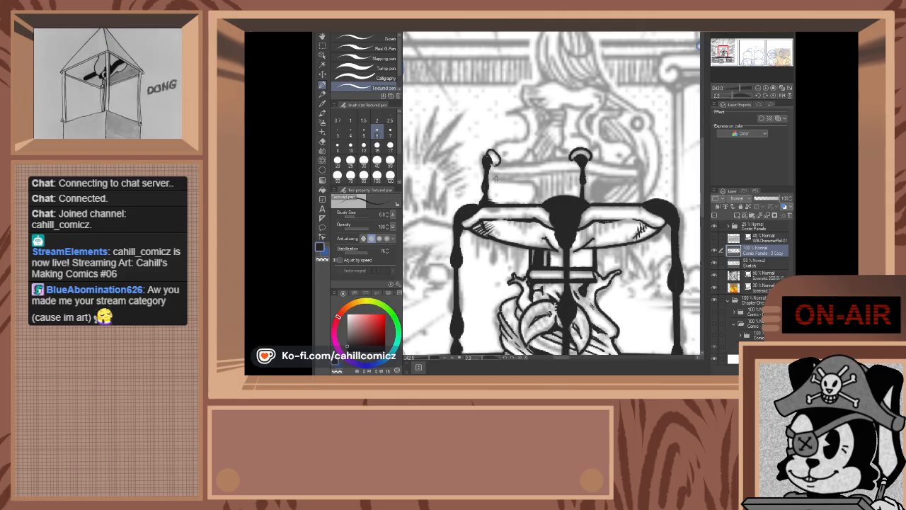
# - Outline the upper tier's ledge with its top and bottom edges and right end, plus the curved underside leading into the supporting column
pyautogui.moveTo(491, 173); pyautogui.dragTo(517, 171)
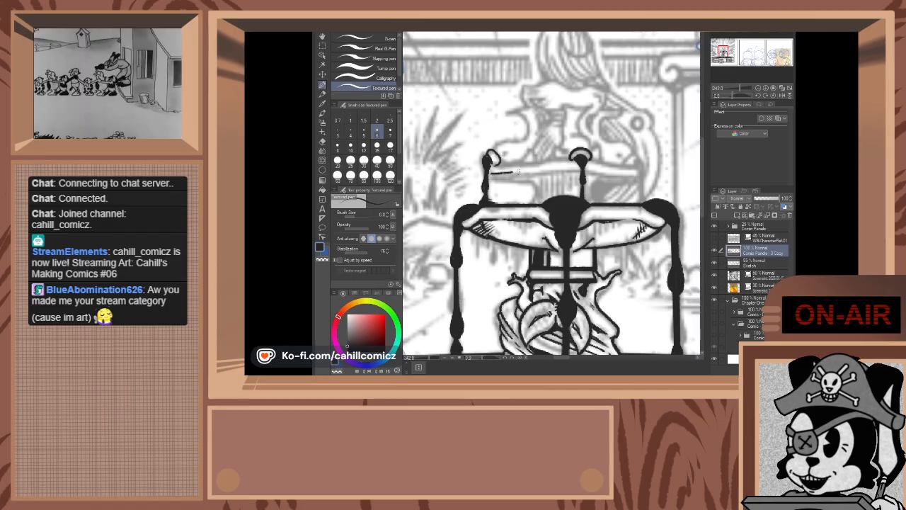
pyautogui.hotkey('ctrl', 'z')
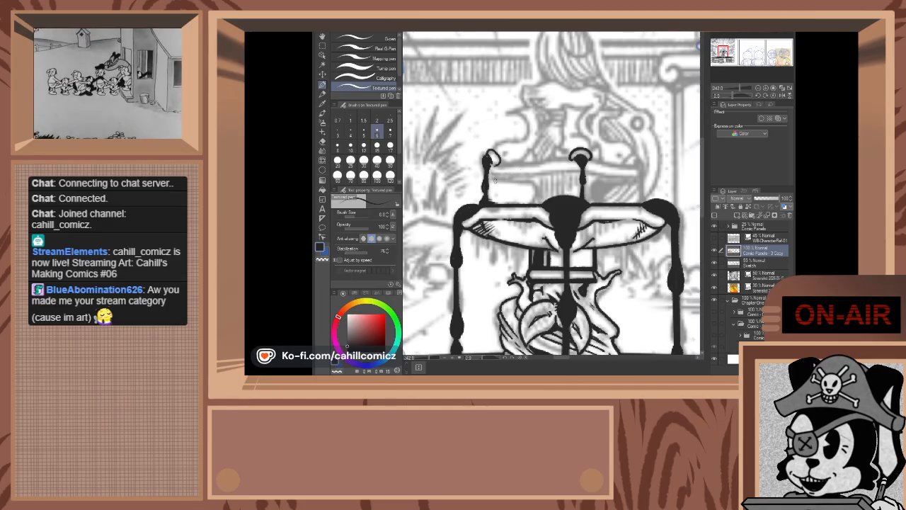
pyautogui.moveTo(491, 177); pyautogui.dragTo(609, 175)
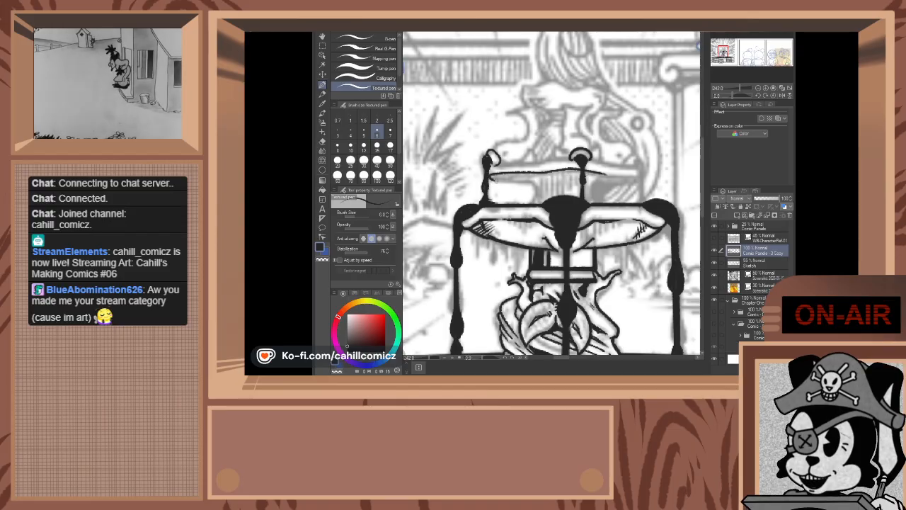
pyautogui.moveTo(498, 181); pyautogui.dragTo(527, 182)
pyautogui.hotkey('ctrl', 'z')
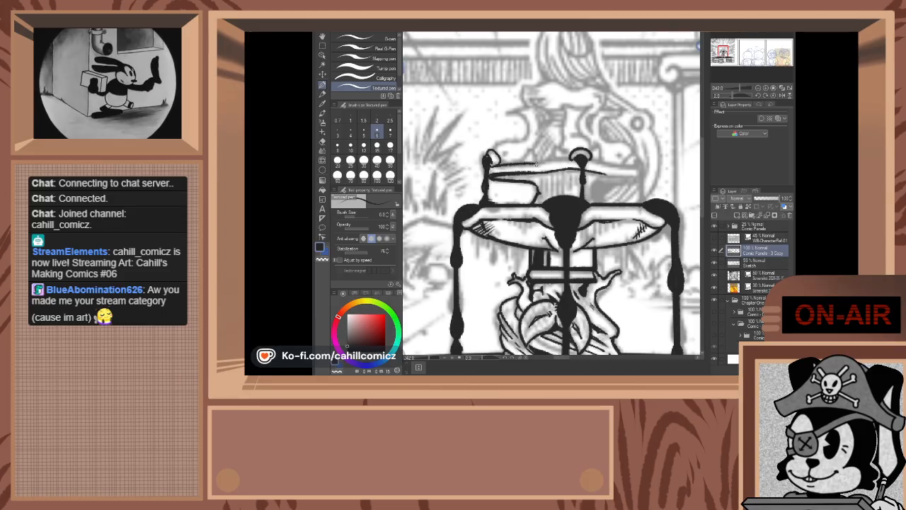
pyautogui.moveTo(545, 163); pyautogui.dragTo(582, 160)
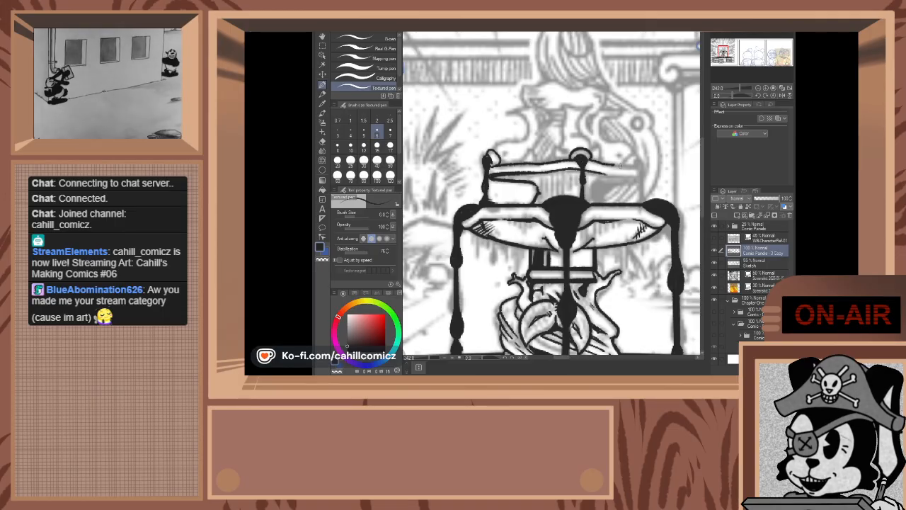
pyautogui.moveTo(630, 167)
pyautogui.mouseDown()
pyautogui.moveTo(638, 169)
pyautogui.moveTo(629, 175)
pyautogui.moveTo(639, 171)
pyautogui.mouseUp()
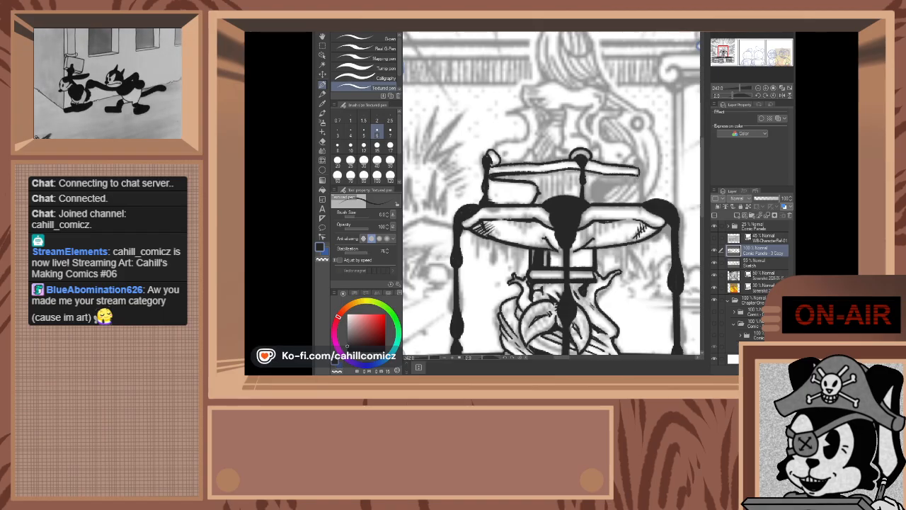
pyautogui.moveTo(623, 182); pyautogui.dragTo(592, 190)
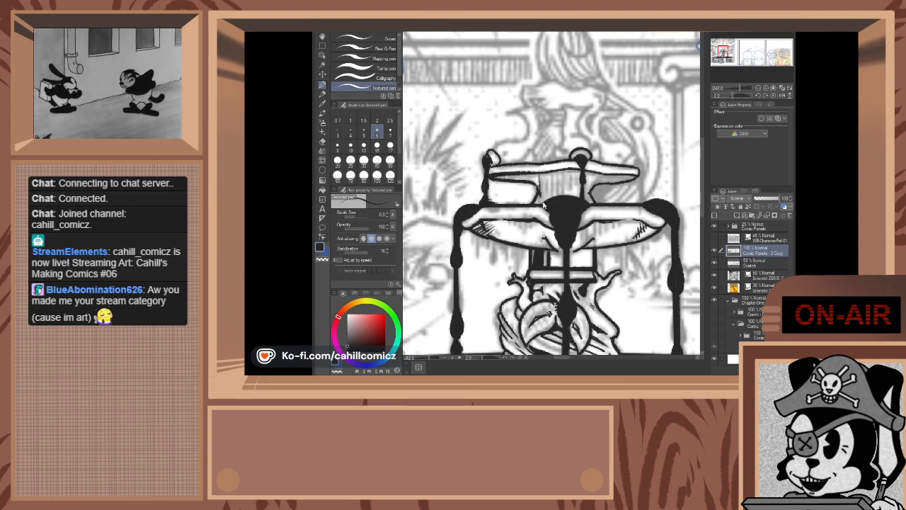
# - Shade the column beneath the upper ledge with fine vertical hatching and extend the hatching along the ledge's underside
pyautogui.moveTo(545, 174); pyautogui.dragTo(548, 184)
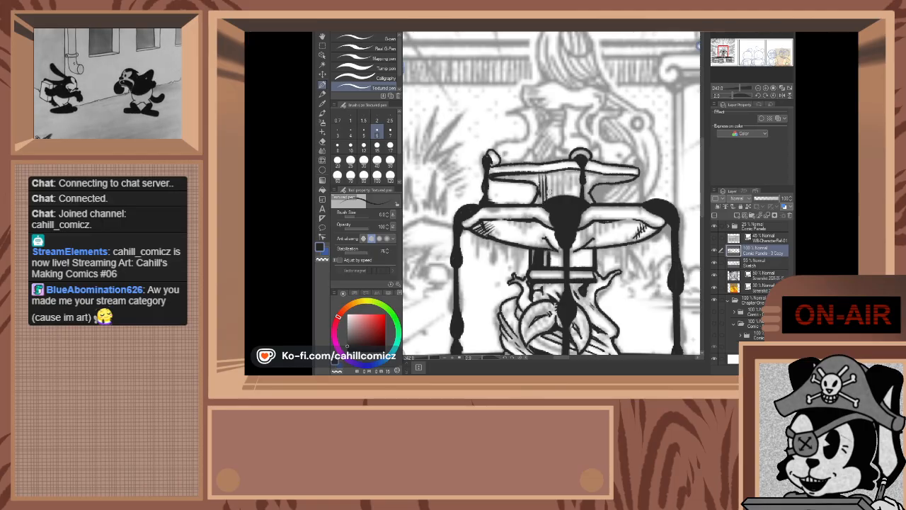
pyautogui.hotkey('ctrl', 'z')
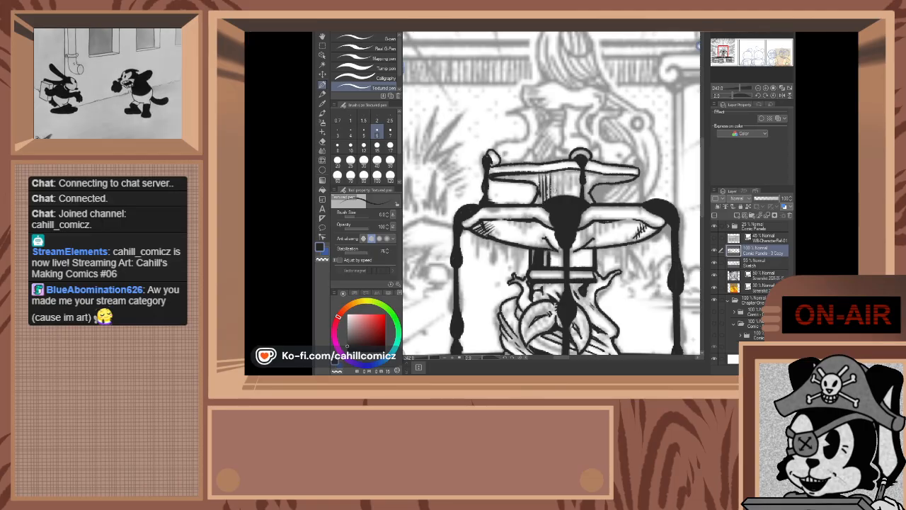
pyautogui.moveTo(554, 174); pyautogui.dragTo(554, 193)
pyautogui.hotkey('ctrl', 'z')
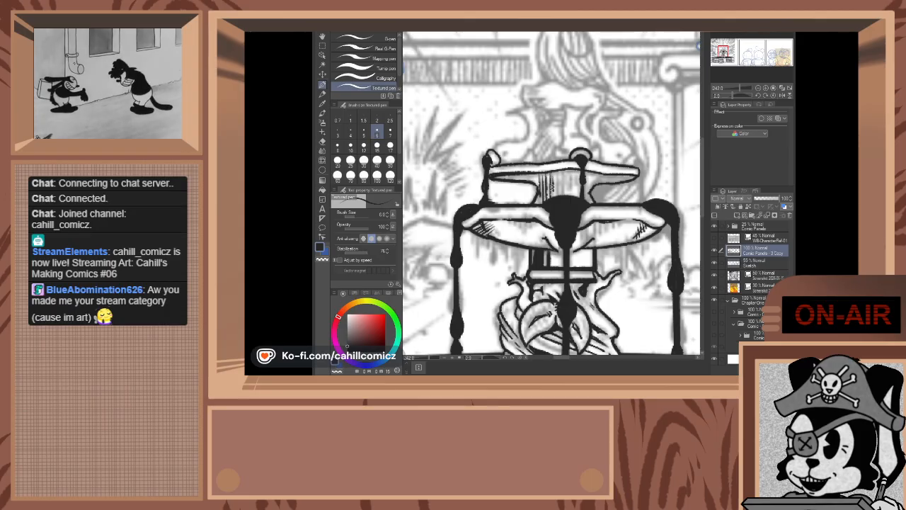
pyautogui.hotkey('ctrl', 'z')
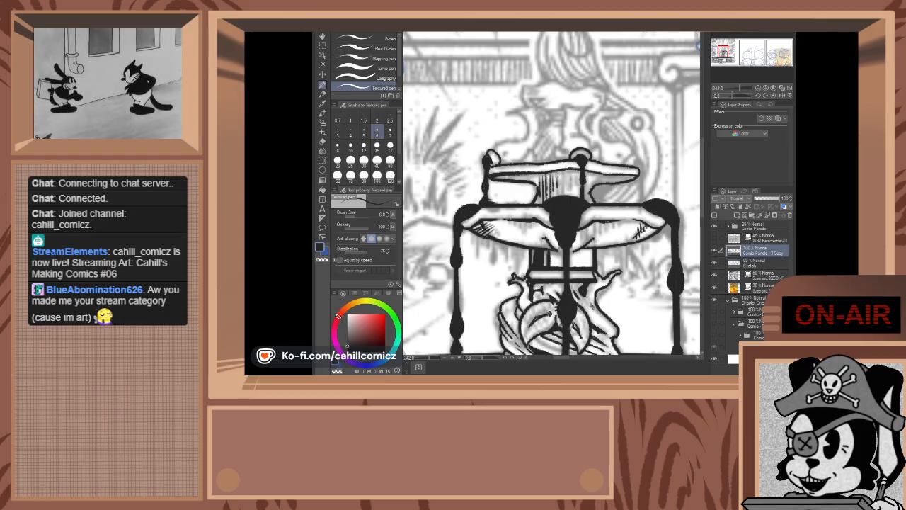
pyautogui.moveTo(556, 175); pyautogui.dragTo(561, 189)
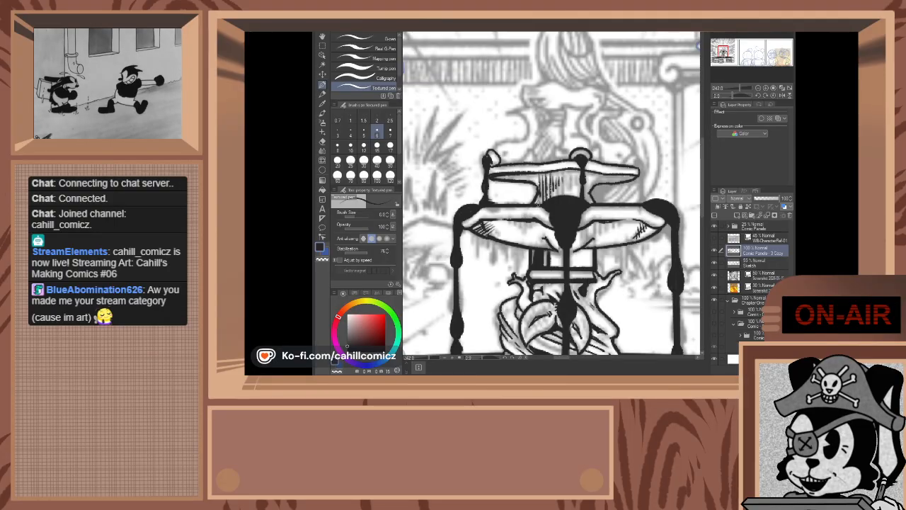
pyautogui.moveTo(537, 171); pyautogui.dragTo(532, 185)
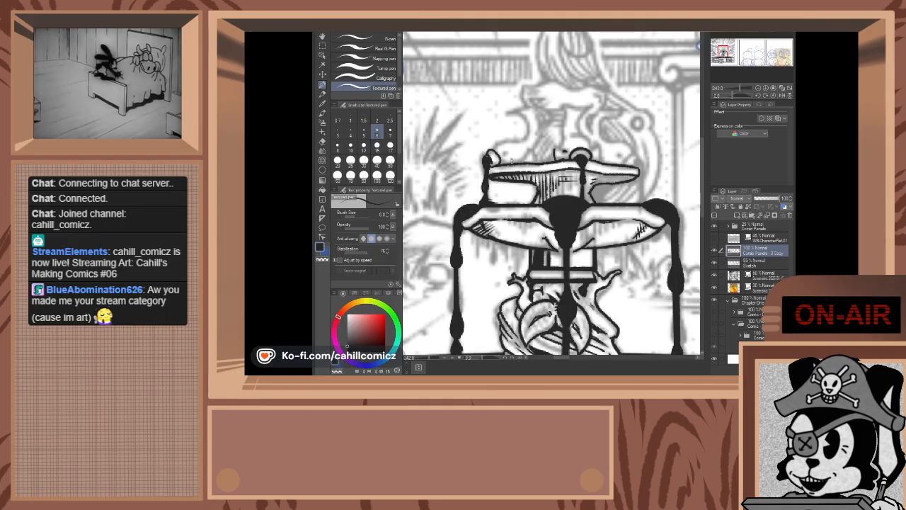
# - Ink the small fin and the rounded back of the left fish-like figure sitting on the upper ledge
pyautogui.moveTo(510, 159); pyautogui.dragTo(523, 150)
pyautogui.hotkey('ctrl', 'z')
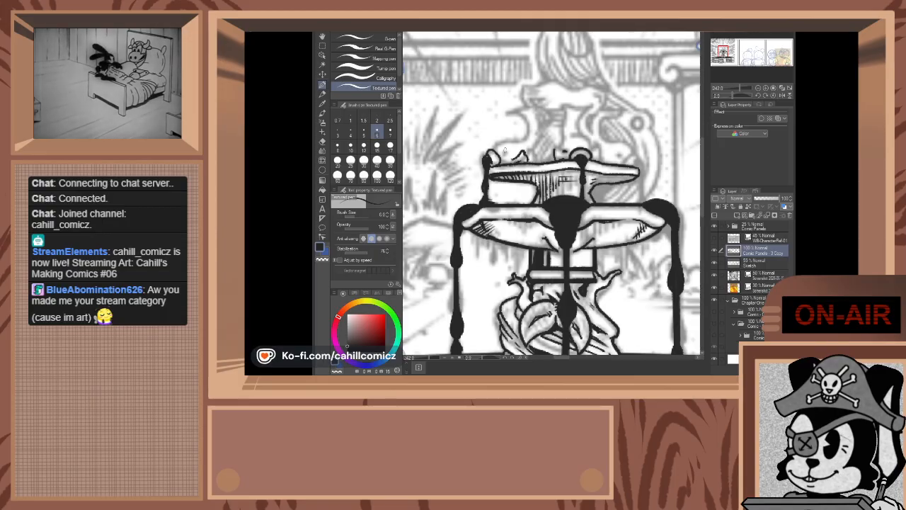
pyautogui.moveTo(492, 152); pyautogui.dragTo(519, 142)
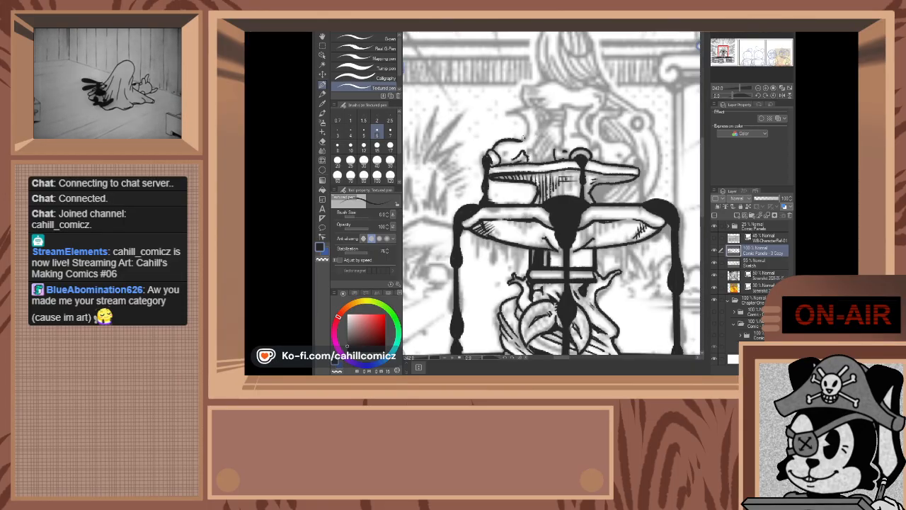
pyautogui.moveTo(529, 131)
pyautogui.mouseDown()
pyautogui.moveTo(495, 143)
pyautogui.moveTo(519, 115)
pyautogui.mouseUp()
pyautogui.hotkey('ctrl', 'z')
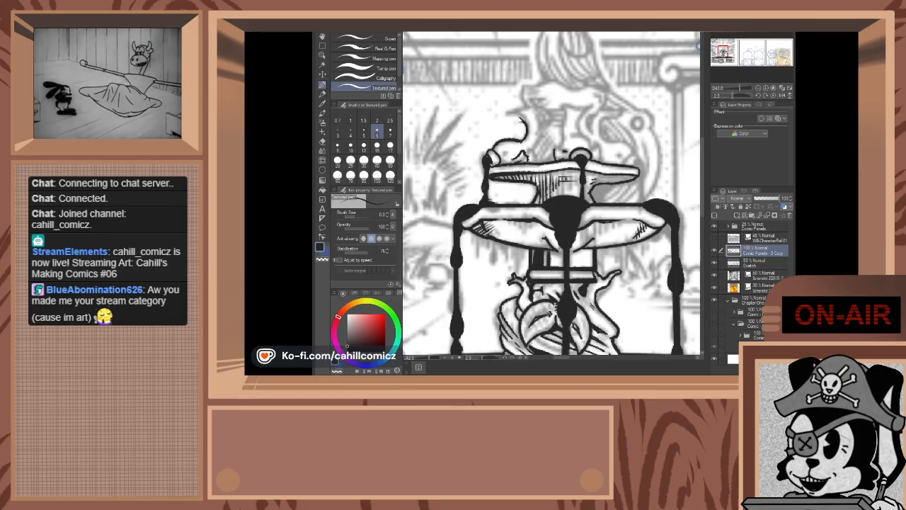
pyautogui.hotkey('ctrl', 'z')
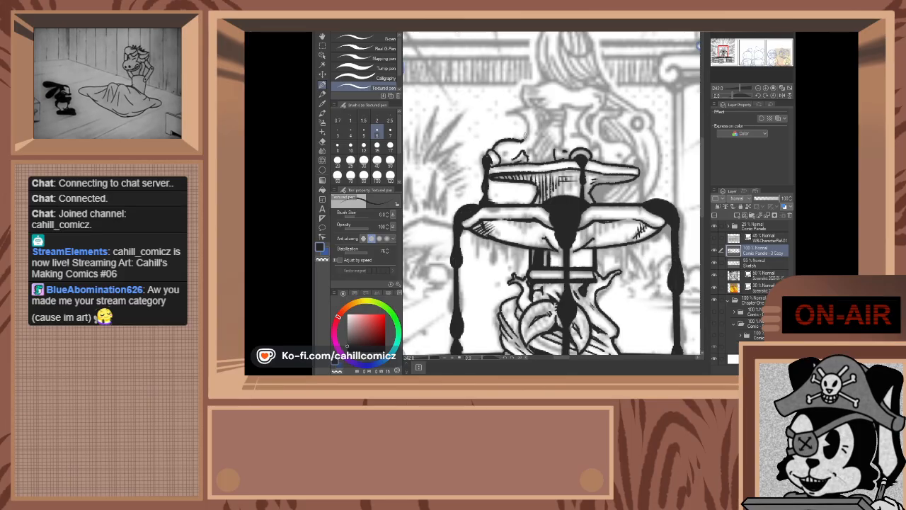
pyautogui.moveTo(525, 135)
pyautogui.mouseDown()
pyautogui.moveTo(528, 124)
pyautogui.moveTo(515, 119)
pyautogui.mouseUp()
pyautogui.hotkey('ctrl', 'z')
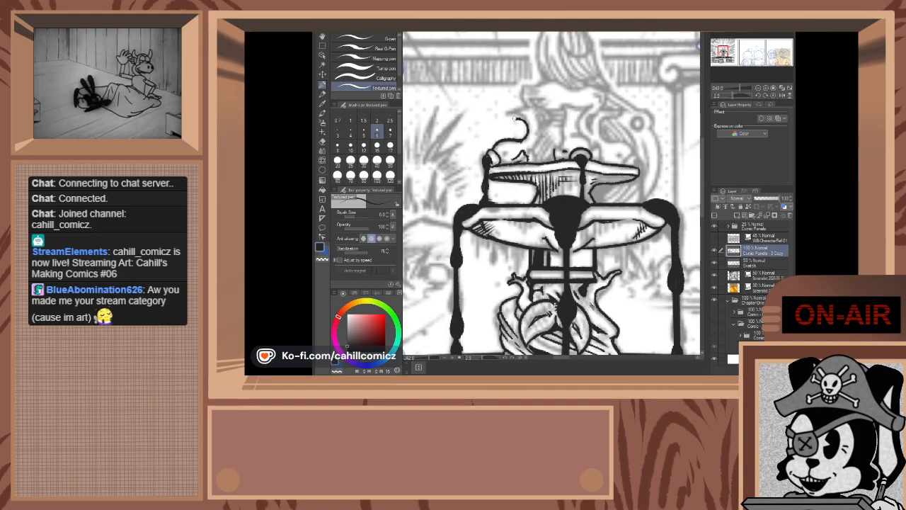
pyautogui.hotkey('ctrl', 'z')
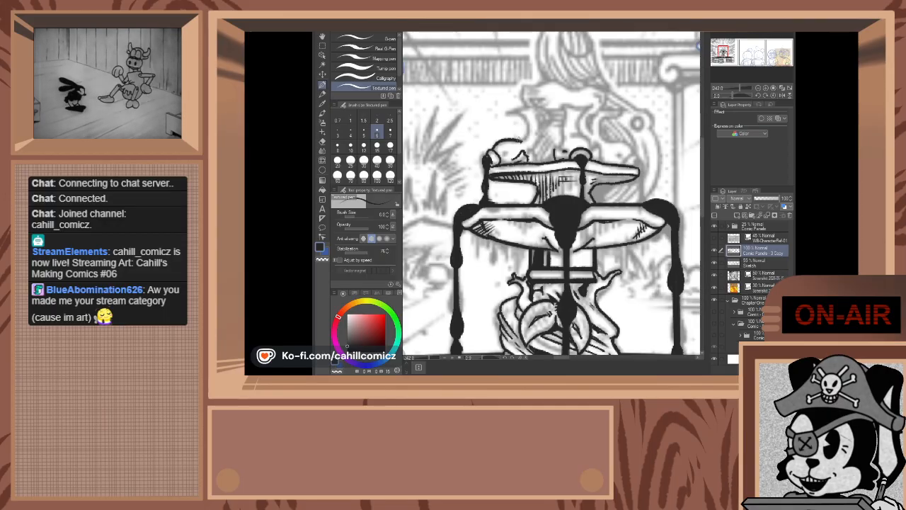
# - Ink the left figure's raised forked tail and the inner contour of its body down to the ledge
pyautogui.moveTo(519, 143)
pyautogui.mouseDown()
pyautogui.moveTo(529, 124)
pyautogui.moveTo(509, 111)
pyautogui.moveTo(536, 106)
pyautogui.moveTo(537, 130)
pyautogui.mouseUp()
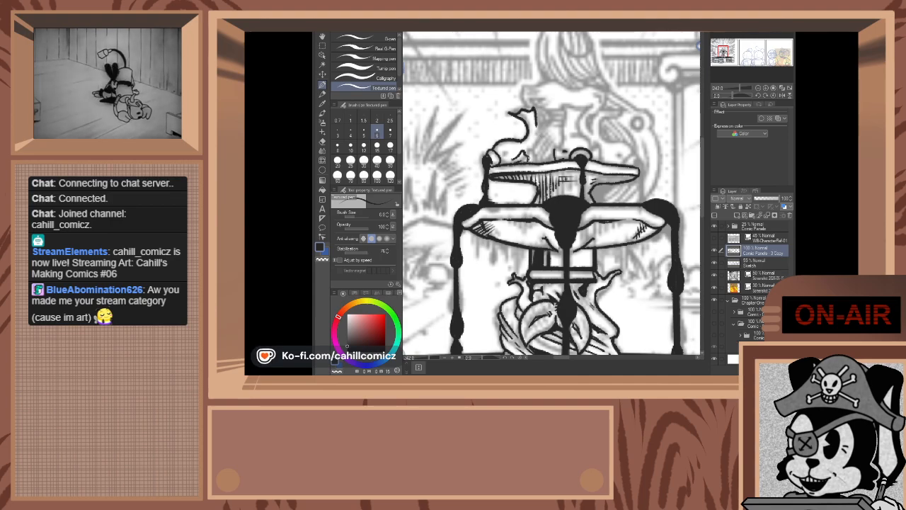
pyautogui.moveTo(526, 161)
pyautogui.mouseDown()
pyautogui.moveTo(538, 133)
pyautogui.moveTo(535, 151)
pyautogui.mouseUp()
pyautogui.hotkey('ctrl', 'z')
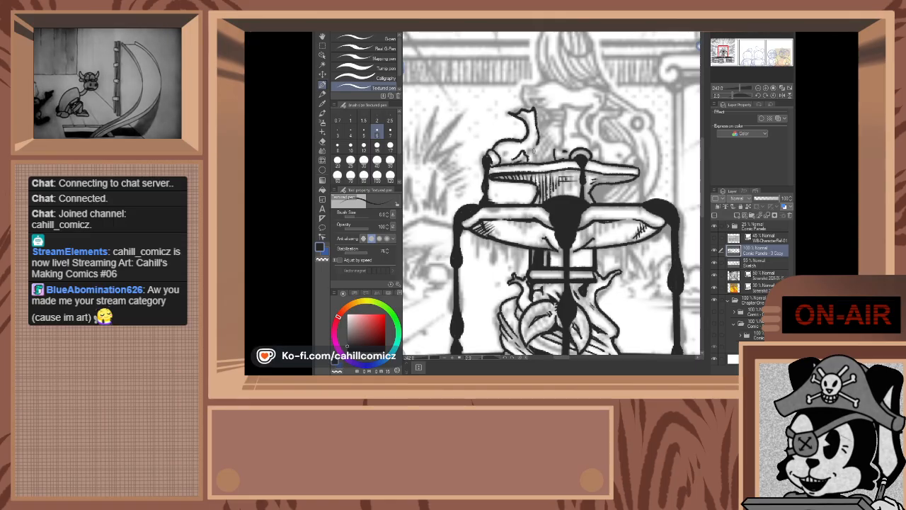
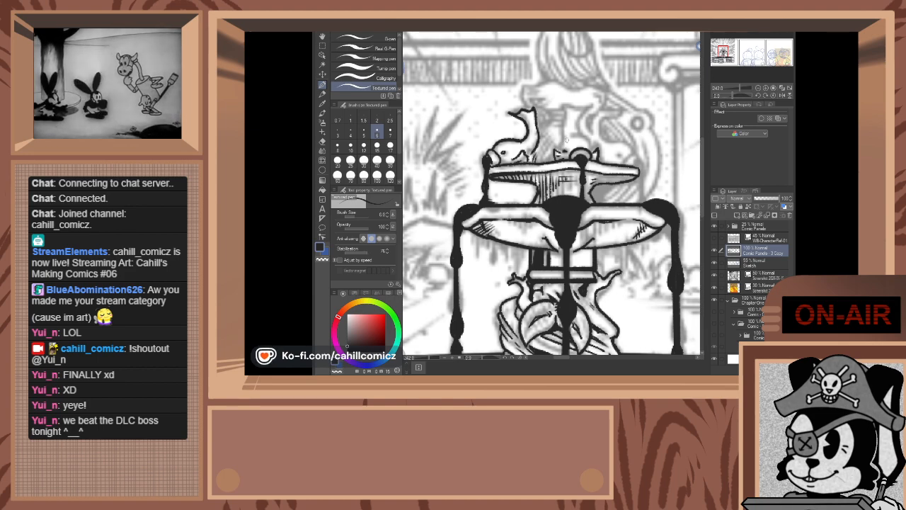
# - Ink the central fish-like figure above the middle drip, with its rounded head, curved body and raised forked tail
pyautogui.moveTo(573, 134); pyautogui.dragTo(587, 138)
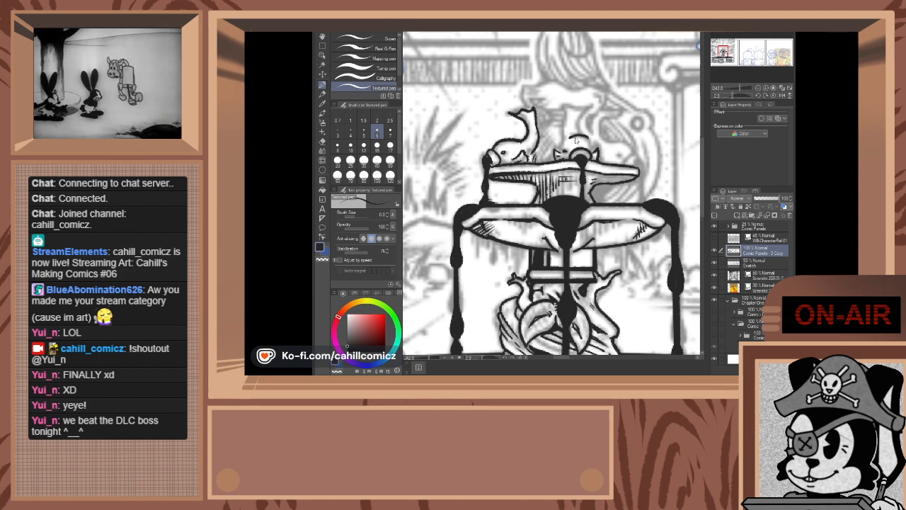
pyautogui.hotkey('ctrl', 'z')
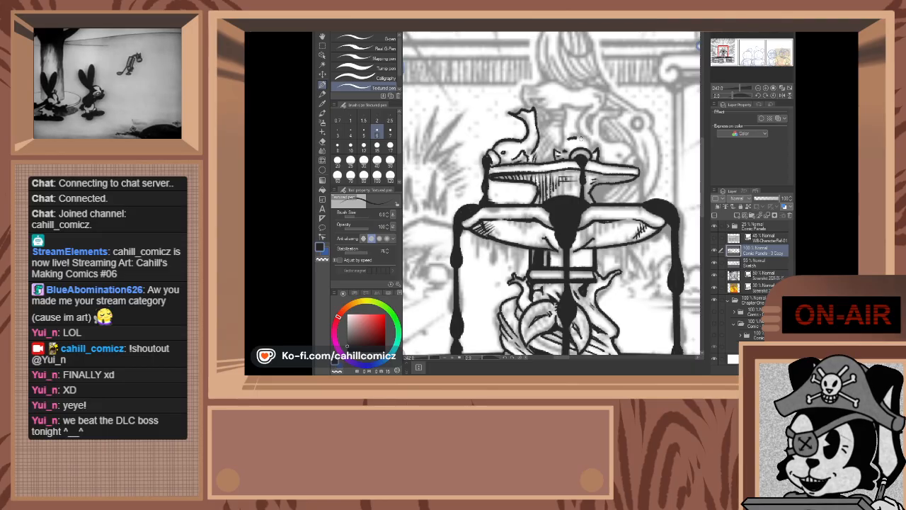
pyautogui.moveTo(571, 139)
pyautogui.mouseDown()
pyautogui.moveTo(592, 142)
pyautogui.moveTo(593, 155)
pyautogui.mouseUp()
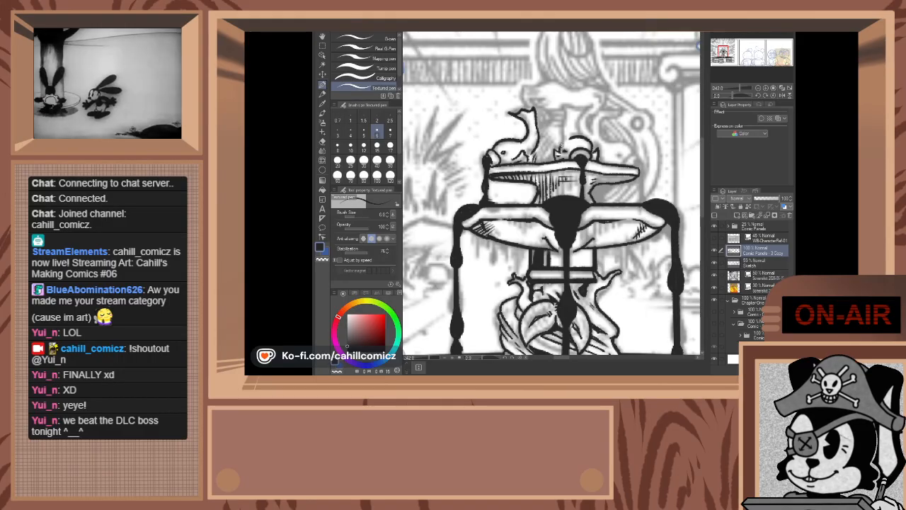
pyautogui.moveTo(562, 147); pyautogui.dragTo(561, 119)
pyautogui.hotkey('ctrl', 'z')
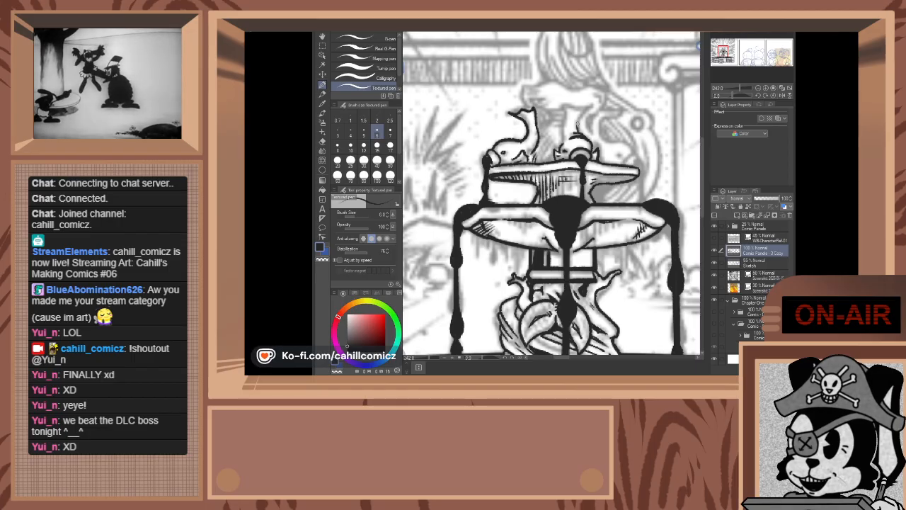
pyautogui.moveTo(579, 136)
pyautogui.mouseDown()
pyautogui.moveTo(577, 119)
pyautogui.moveTo(589, 110)
pyautogui.mouseUp()
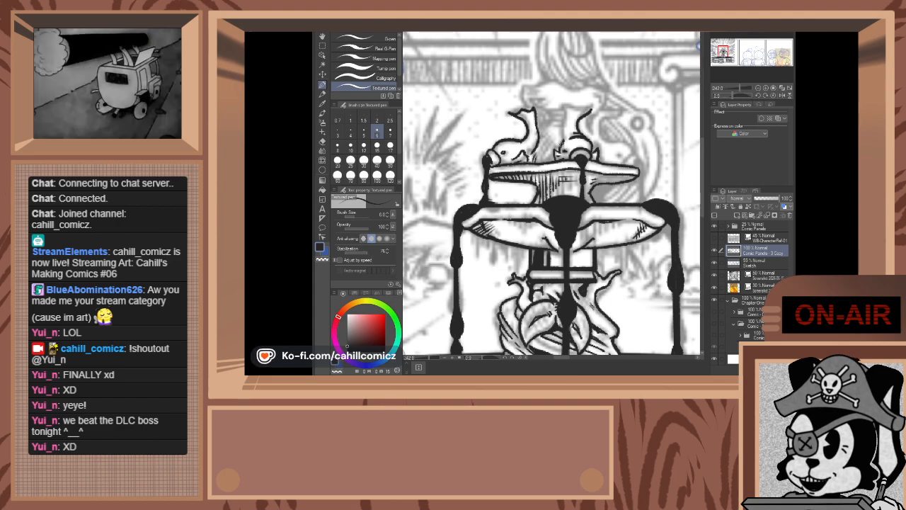
pyautogui.moveTo(565, 121)
pyautogui.mouseDown()
pyautogui.moveTo(565, 109)
pyautogui.moveTo(584, 116)
pyautogui.mouseUp()
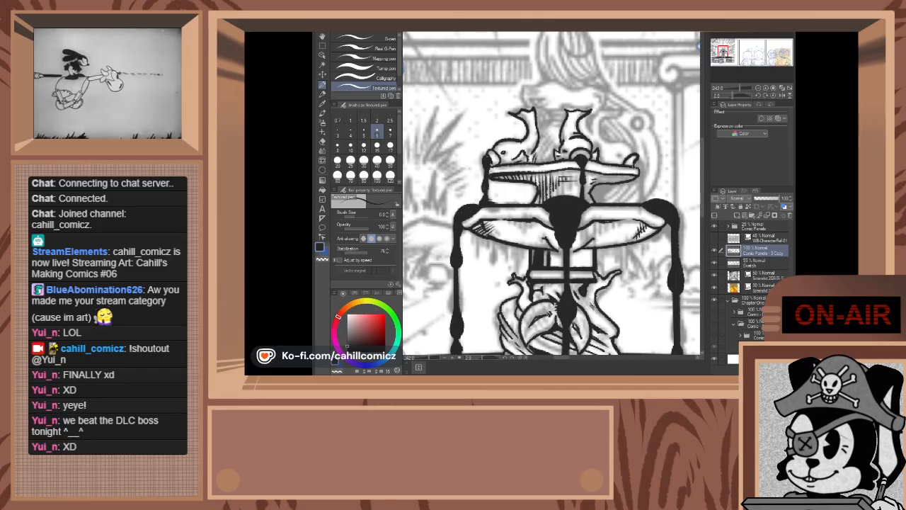
pyautogui.hotkey('ctrl', 'z')
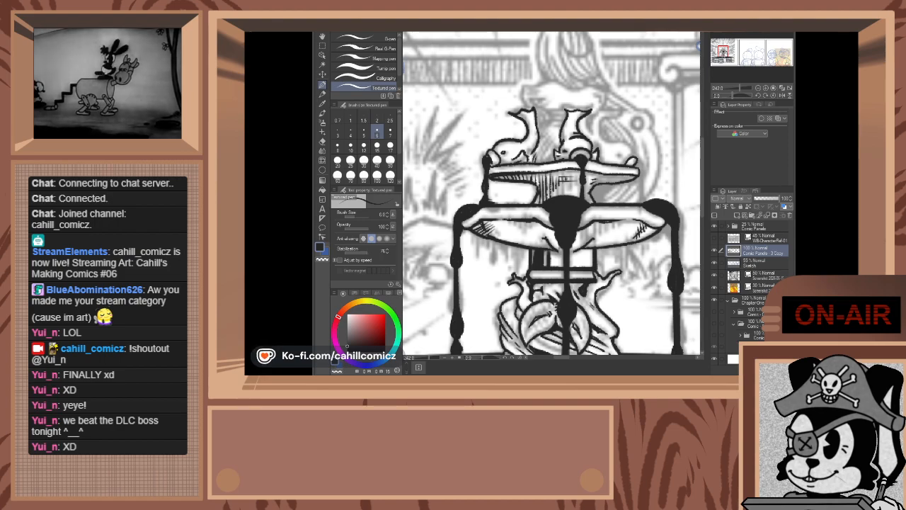
# - Hide the sketch layer and the grey reference layer to check the inked fountain alone within the whole panel
pyautogui.scroll(-3, 604, 240)
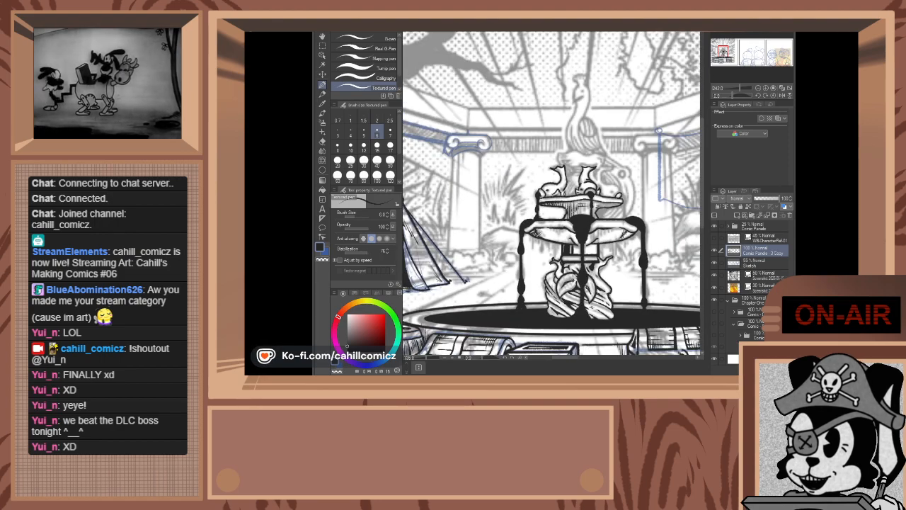
pyautogui.scroll(-3, 554, 196)
pyautogui.click(714, 275)
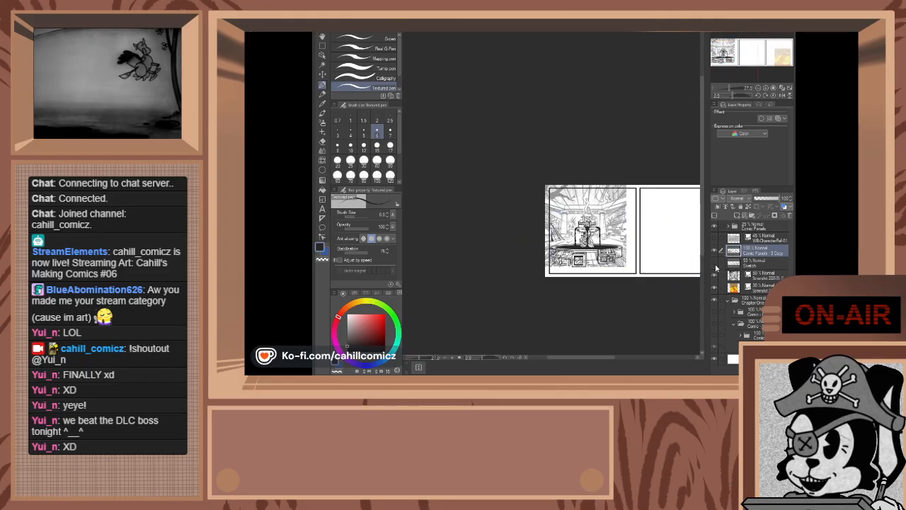
pyautogui.click(716, 278)
pyautogui.scroll(-3, 684, 279)
pyautogui.scroll(3, 653, 279)
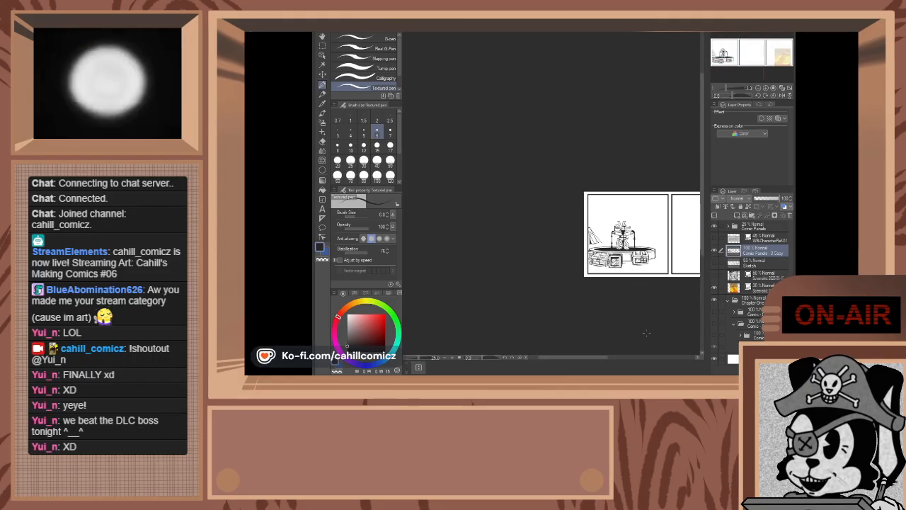
# - Show the sketch layer again and look over the panels of the whole comic strip
pyautogui.scroll(-1, 652, 279)
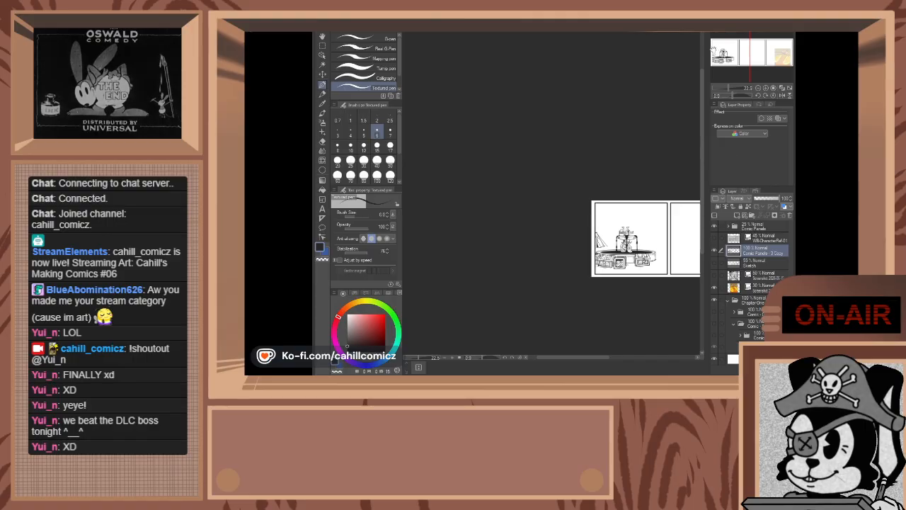
pyautogui.moveTo(736, 59); pyautogui.dragTo(747, 70)
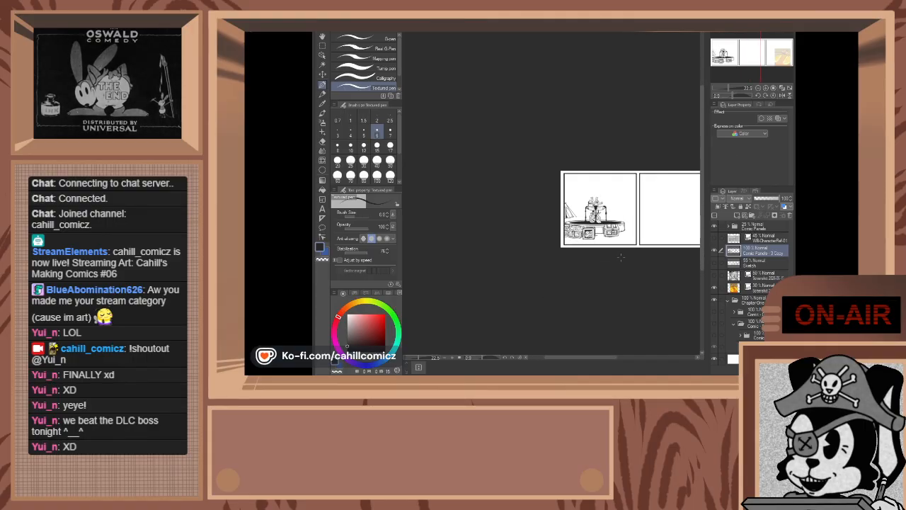
pyautogui.scroll(3, 620, 257)
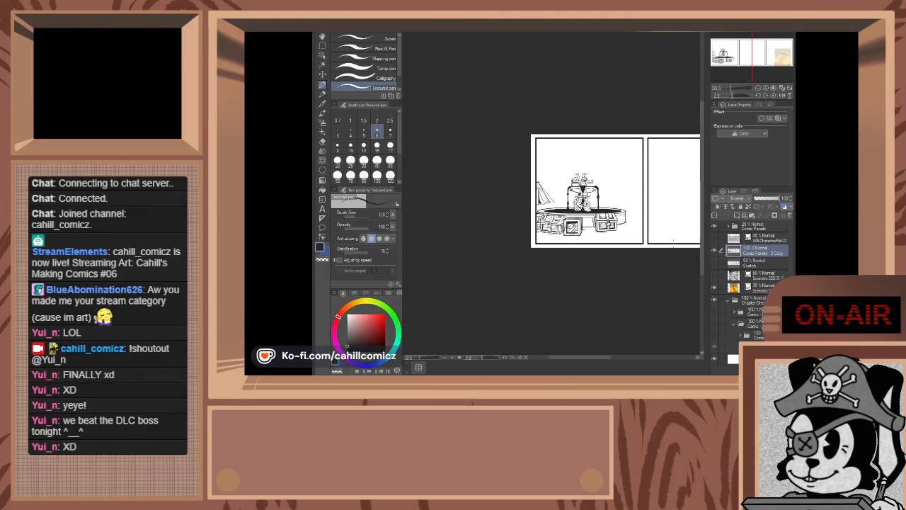
pyautogui.moveTo(745, 73); pyautogui.dragTo(766, 74)
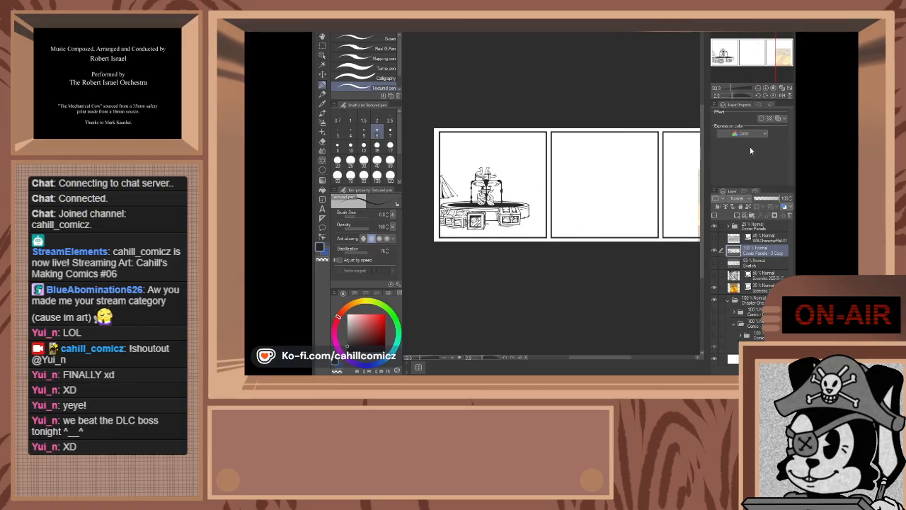
pyautogui.click(716, 264)
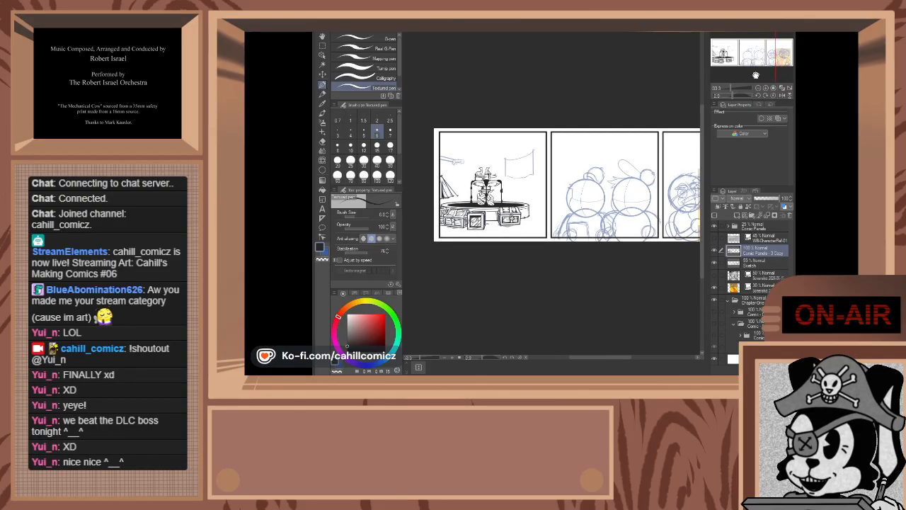
pyautogui.moveTo(755, 75)
pyautogui.mouseDown()
pyautogui.moveTo(780, 68)
pyautogui.moveTo(754, 73)
pyautogui.mouseUp()
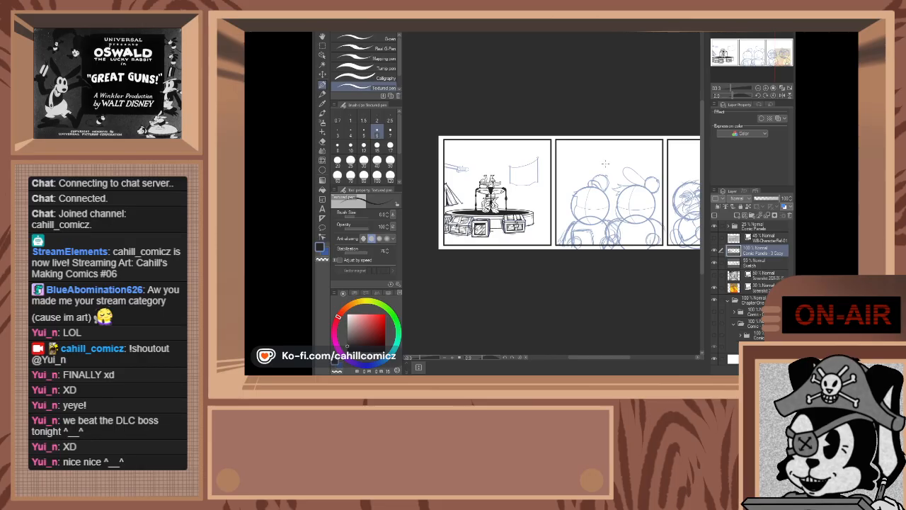
# - Show the grey reference layer and ink the raised forked tail of the right fish-like figure on the upper ledge
pyautogui.scroll(5, 439, 177)
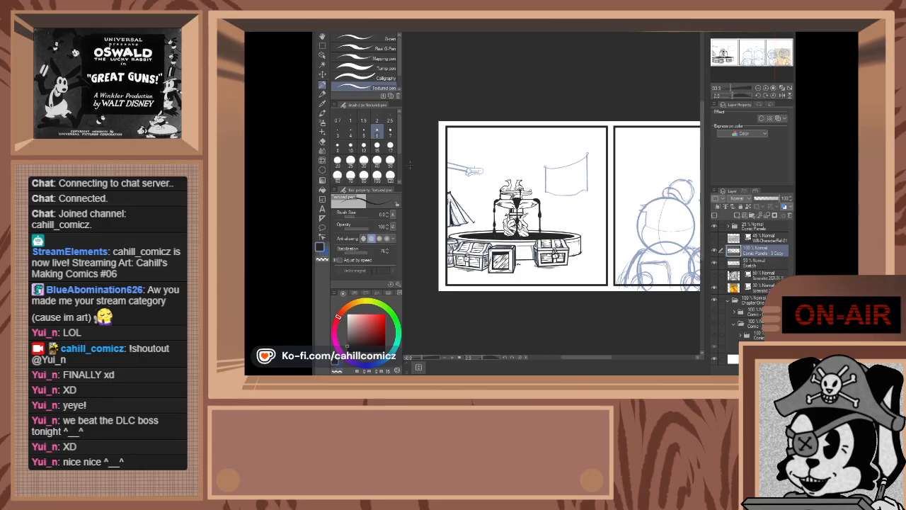
pyautogui.scroll(5, 535, 255)
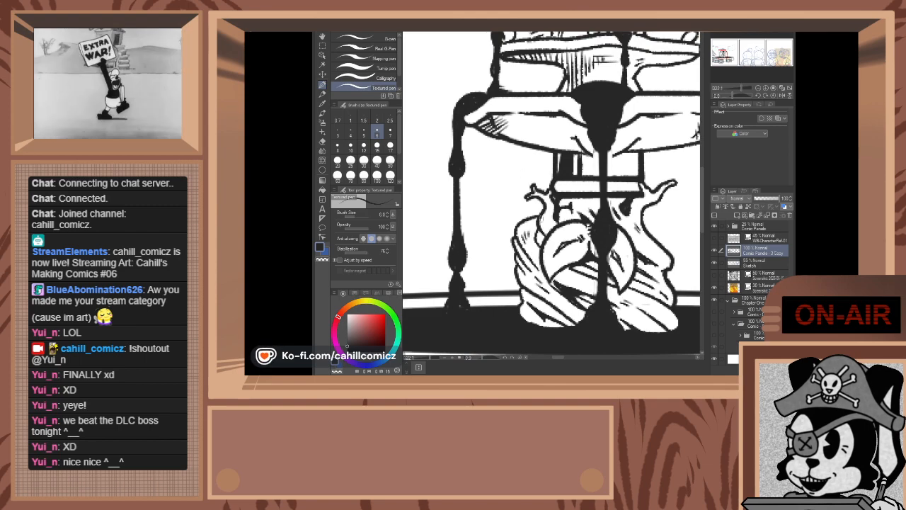
pyautogui.moveTo(732, 51)
pyautogui.mouseDown()
pyautogui.moveTo(730, 61)
pyautogui.moveTo(724, 50)
pyautogui.mouseUp()
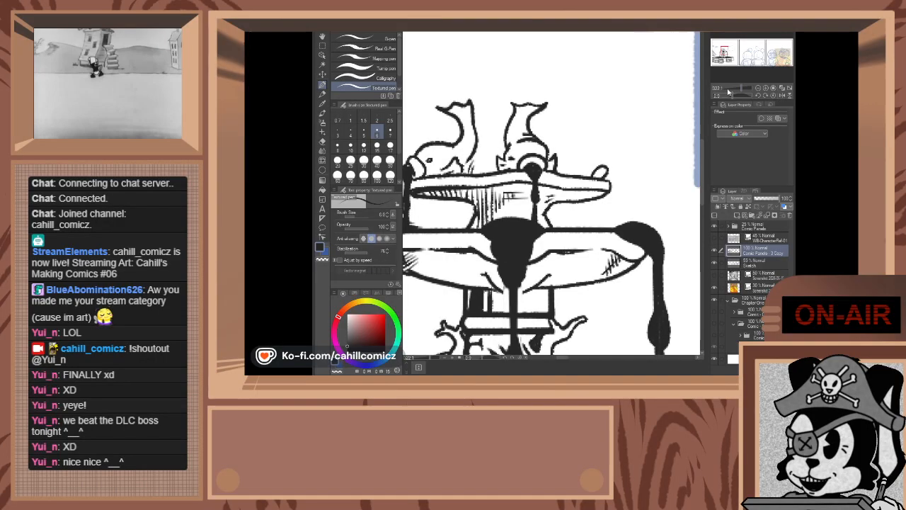
pyautogui.click(714, 275)
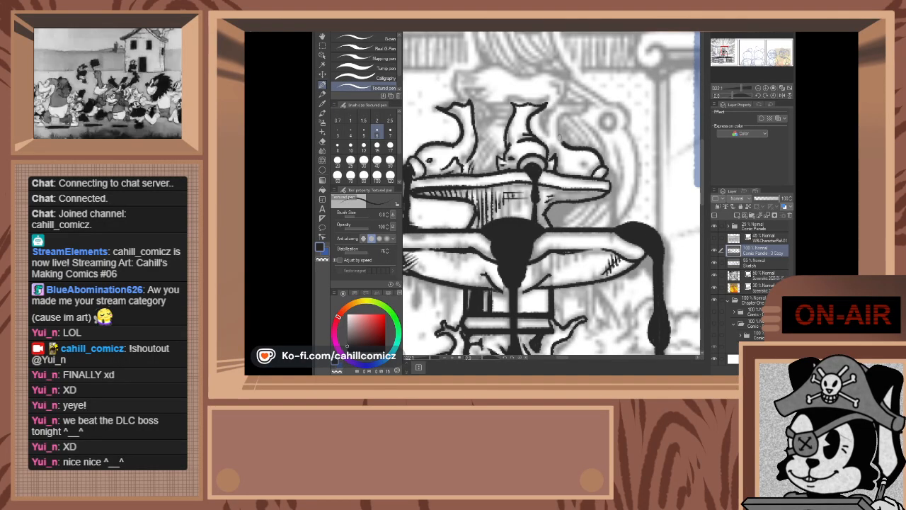
pyautogui.moveTo(561, 143)
pyautogui.mouseDown()
pyautogui.moveTo(560, 126)
pyautogui.moveTo(578, 113)
pyautogui.mouseUp()
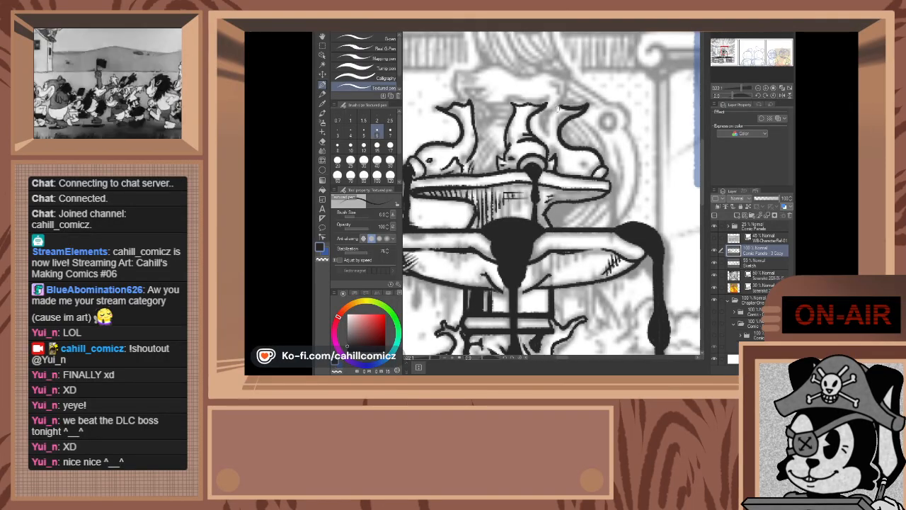
pyautogui.moveTo(558, 108); pyautogui.dragTo(549, 135)
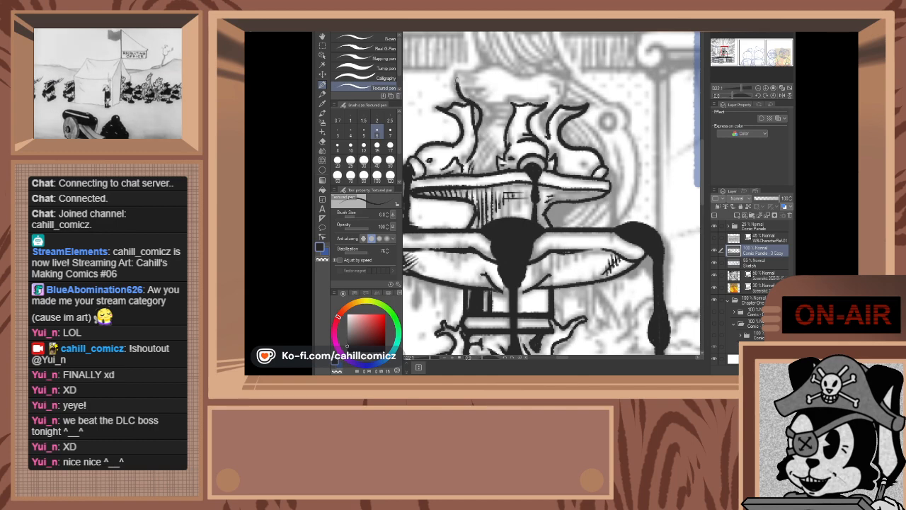
# - Ink the wavy cap above the fish-like figures' tails and add short horizontal hatching beneath its left part
pyautogui.moveTo(479, 75)
pyautogui.mouseDown()
pyautogui.moveTo(524, 81)
pyautogui.moveTo(558, 73)
pyautogui.mouseUp()
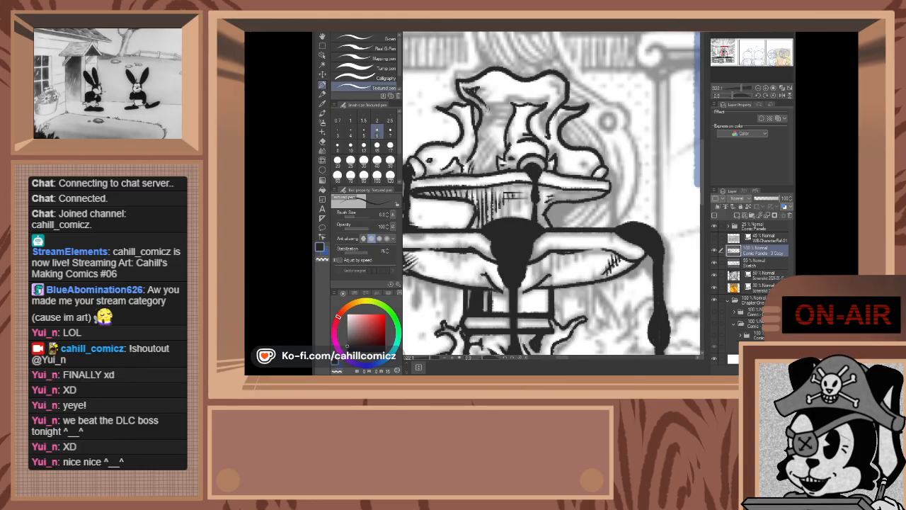
pyautogui.moveTo(506, 100); pyautogui.dragTo(493, 103)
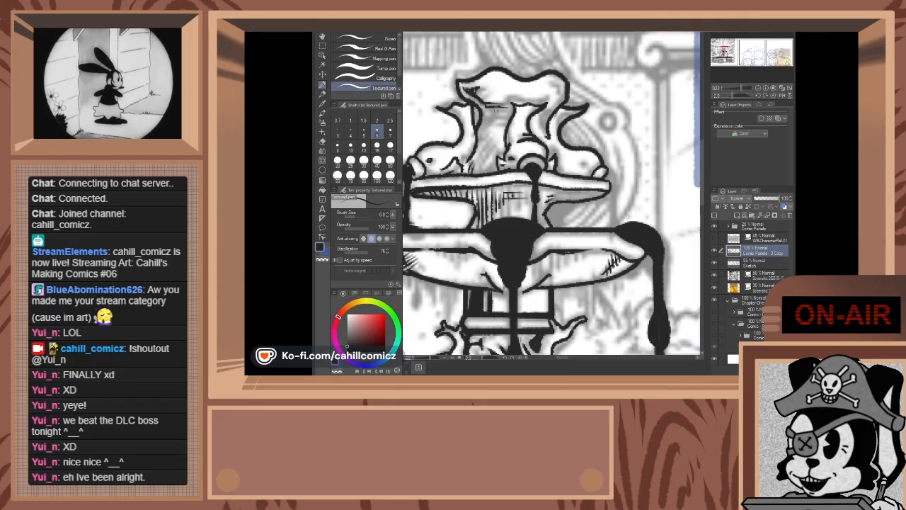
pyautogui.moveTo(486, 109); pyautogui.dragTo(510, 113)
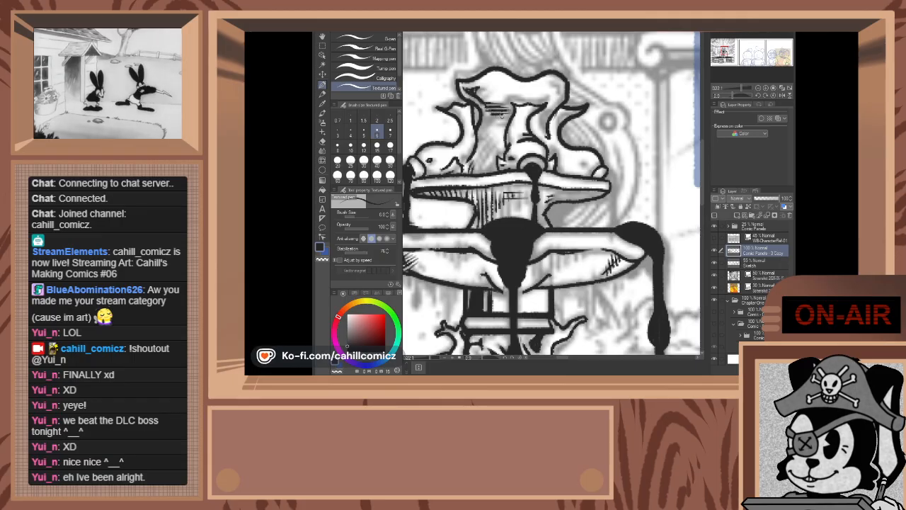
pyautogui.moveTo(487, 117); pyautogui.dragTo(511, 119)
pyautogui.hotkey('ctrl', 'z')
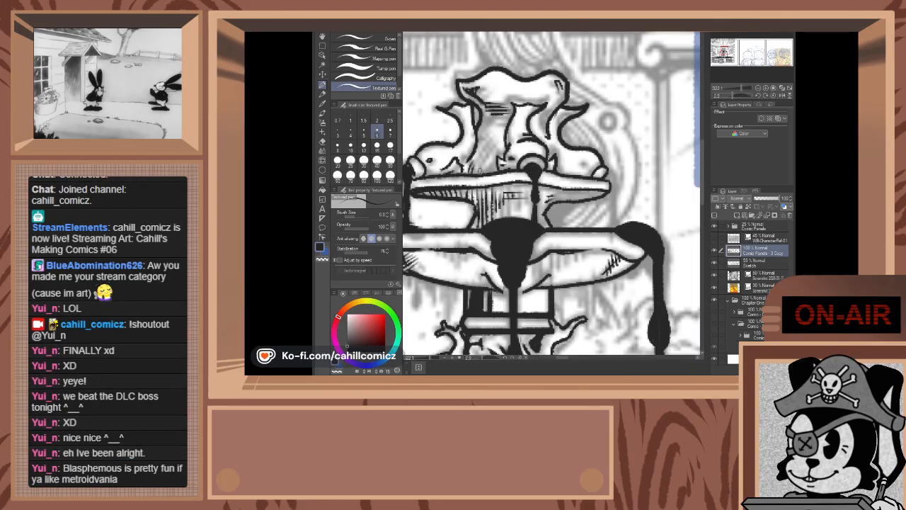
# - Crosshatch the shaded column between the left and central fish-like figures above the upper ledge
pyautogui.moveTo(478, 168)
pyautogui.mouseDown()
pyautogui.moveTo(469, 155)
pyautogui.moveTo(485, 167)
pyautogui.moveTo(478, 142)
pyautogui.mouseUp()
pyautogui.moveTo(492, 165)
pyautogui.mouseDown()
pyautogui.moveTo(482, 135)
pyautogui.moveTo(485, 148)
pyautogui.mouseUp()
pyautogui.moveTo(492, 158)
pyautogui.mouseDown()
pyautogui.moveTo(486, 131)
pyautogui.moveTo(473, 172)
pyautogui.mouseUp()
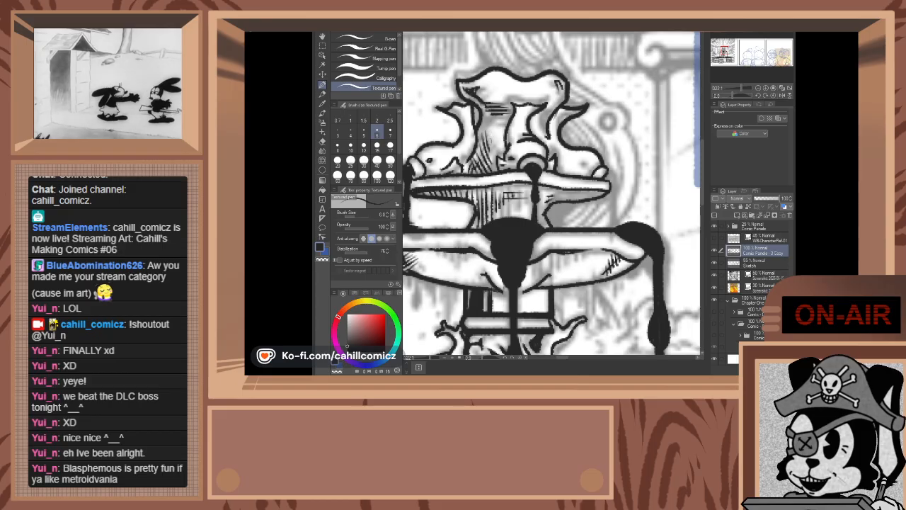
pyautogui.moveTo(495, 139)
pyautogui.mouseDown()
pyautogui.moveTo(478, 163)
pyautogui.moveTo(483, 179)
pyautogui.moveTo(488, 133)
pyautogui.mouseUp()
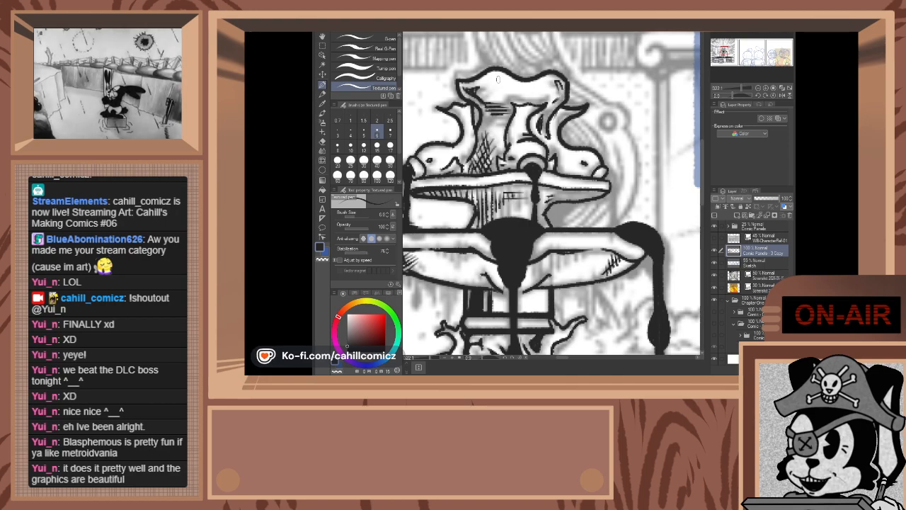
# - Hide the reference and sketch layers to check the inked fountain, and show both layers again
pyautogui.scroll(-6, 500, 86)
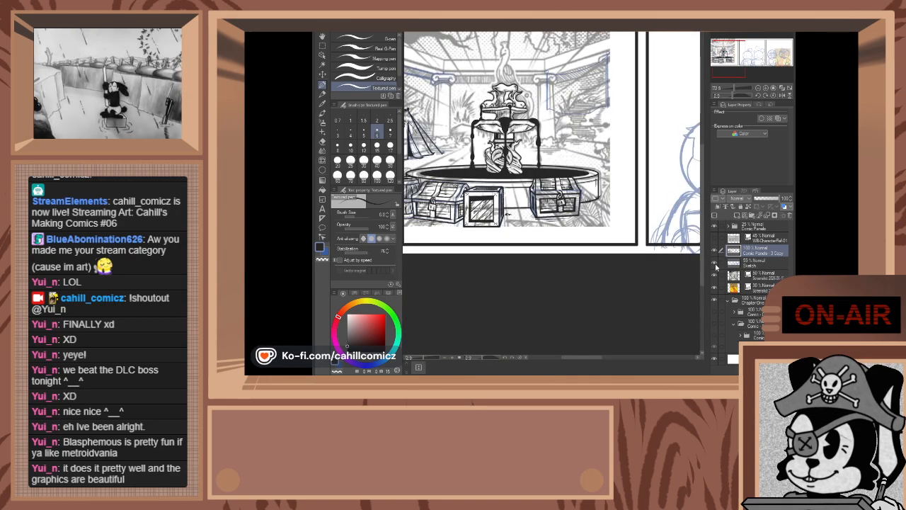
pyautogui.click(715, 275)
pyautogui.click(715, 264)
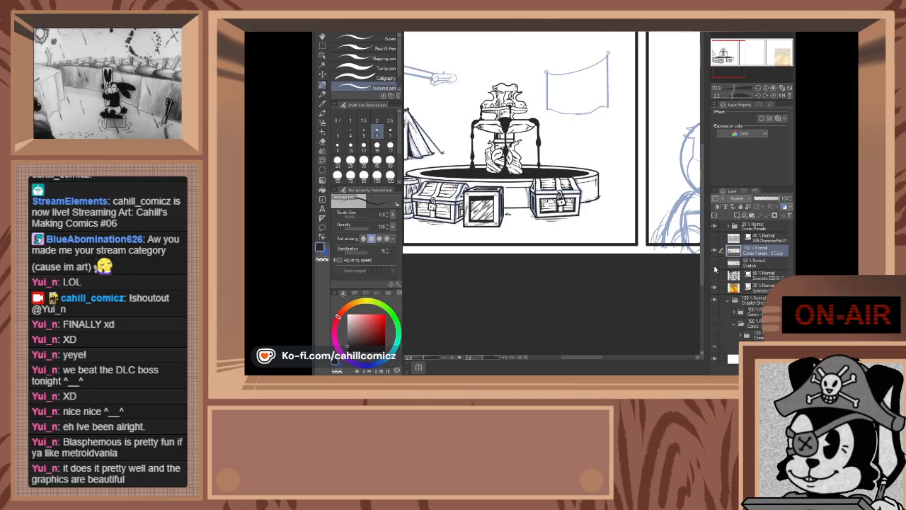
pyautogui.click(715, 276)
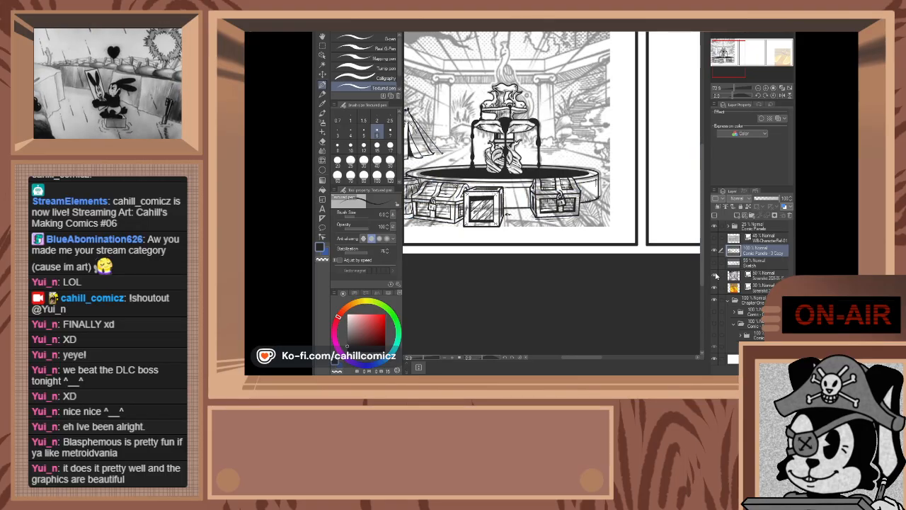
pyautogui.click(715, 264)
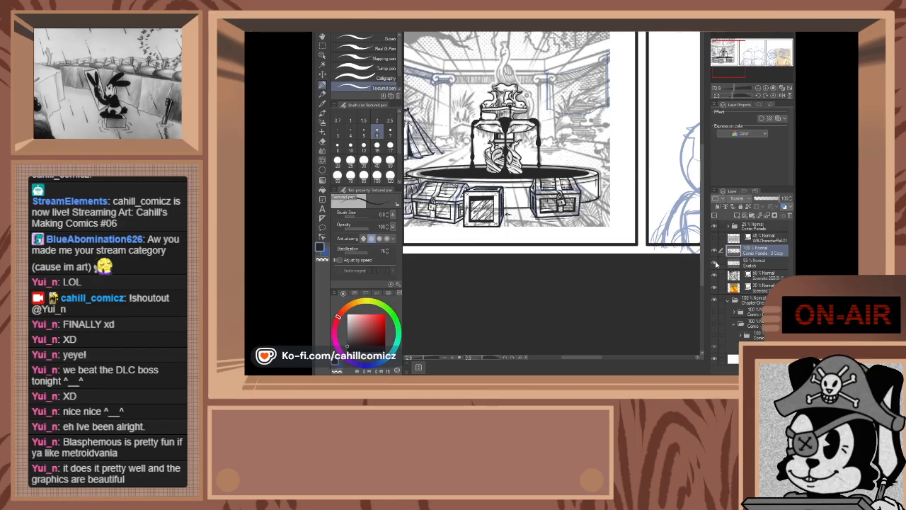
# - Ink the peacock statue's chest, curved neck, beak, head and small crest on top of the fountain's cap
pyautogui.scroll(4, 507, 213)
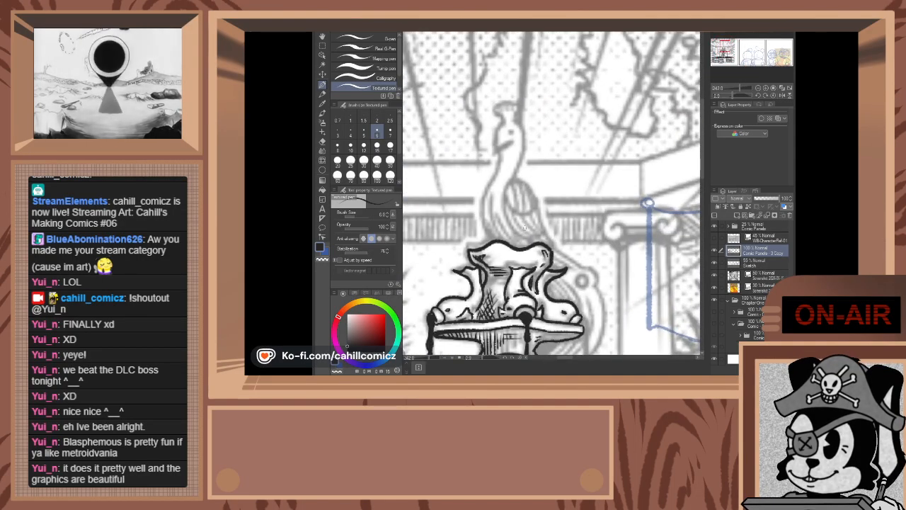
pyautogui.moveTo(490, 244)
pyautogui.mouseDown()
pyautogui.moveTo(482, 189)
pyautogui.moveTo(498, 155)
pyautogui.mouseUp()
pyautogui.hotkey('ctrl', 'z')
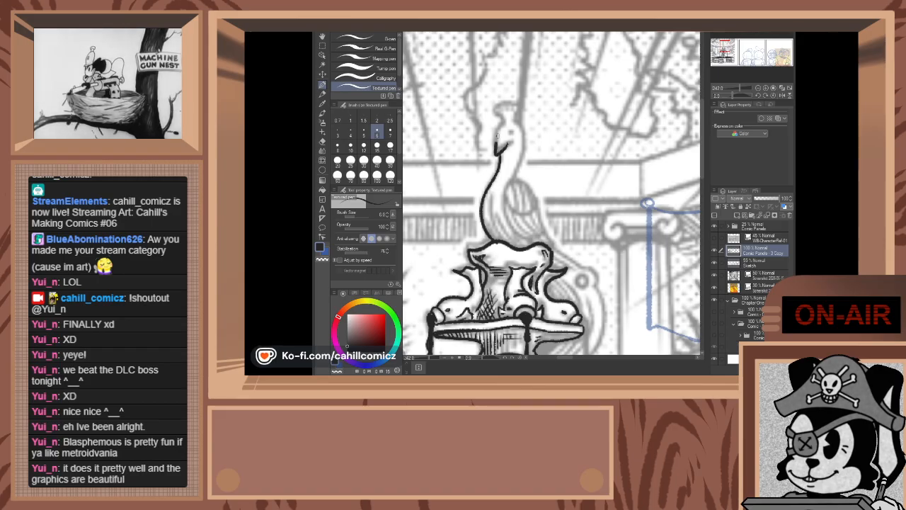
pyautogui.moveTo(511, 143)
pyautogui.mouseDown()
pyautogui.moveTo(496, 153)
pyautogui.moveTo(503, 117)
pyautogui.mouseUp()
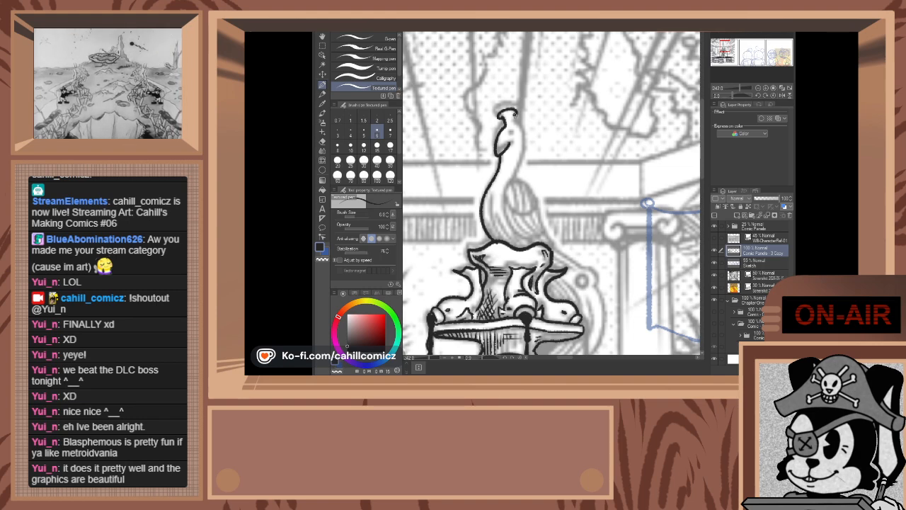
pyautogui.moveTo(515, 115); pyautogui.dragTo(514, 122)
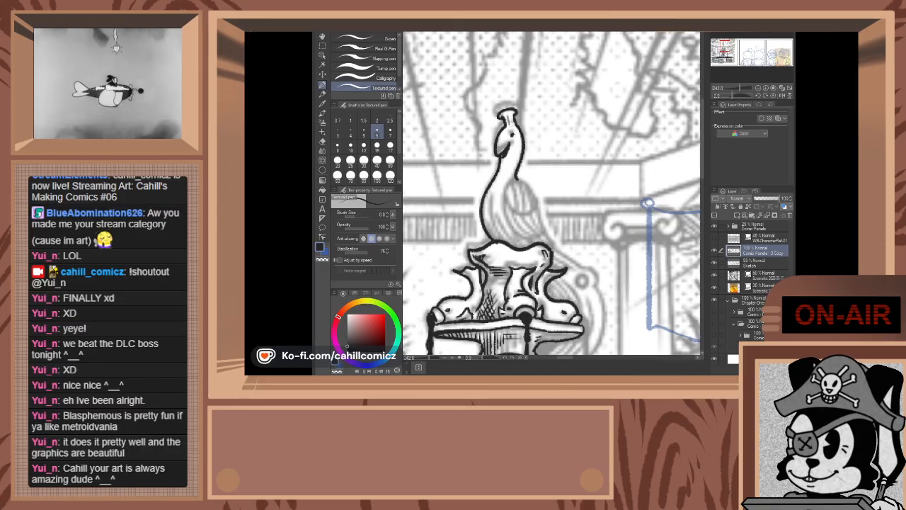
# - Ink the peacock's wing with its long feather divisions and the curved feather lines running down to the tail
pyautogui.moveTo(728, 42); pyautogui.dragTo(726, 43)
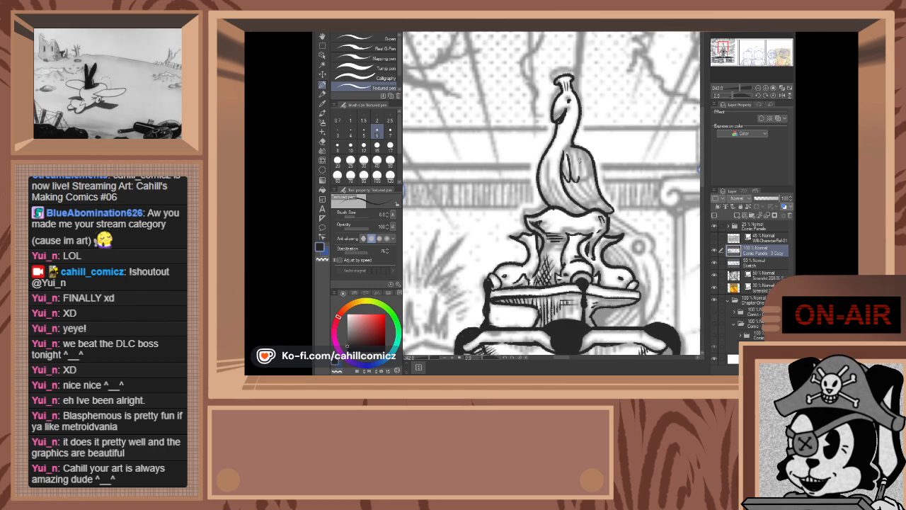
pyautogui.moveTo(580, 179)
pyautogui.mouseDown()
pyautogui.moveTo(589, 172)
pyautogui.moveTo(583, 148)
pyautogui.mouseUp()
pyautogui.moveTo(591, 182); pyautogui.dragTo(595, 172)
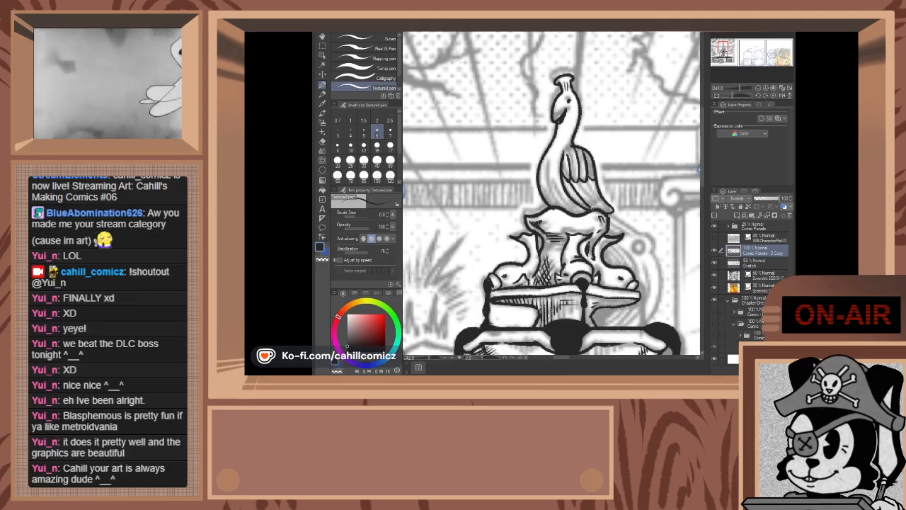
pyautogui.moveTo(570, 180); pyautogui.dragTo(598, 210)
pyautogui.moveTo(577, 179)
pyautogui.mouseDown()
pyautogui.moveTo(599, 205)
pyautogui.moveTo(587, 187)
pyautogui.mouseUp()
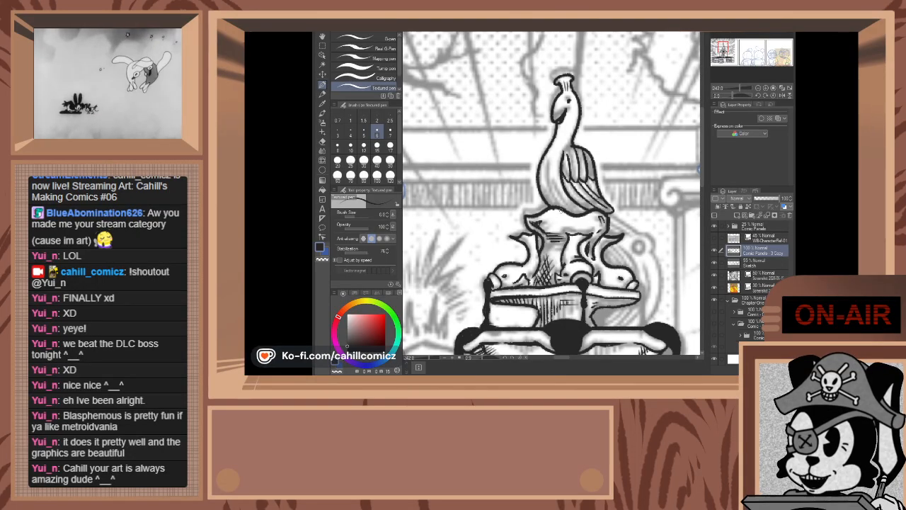
# - Ink thin curved shading lines along the peacock's chest and lower body, undoing and redrawing the unsatisfactory strokes
pyautogui.moveTo(557, 207); pyautogui.dragTo(550, 164)
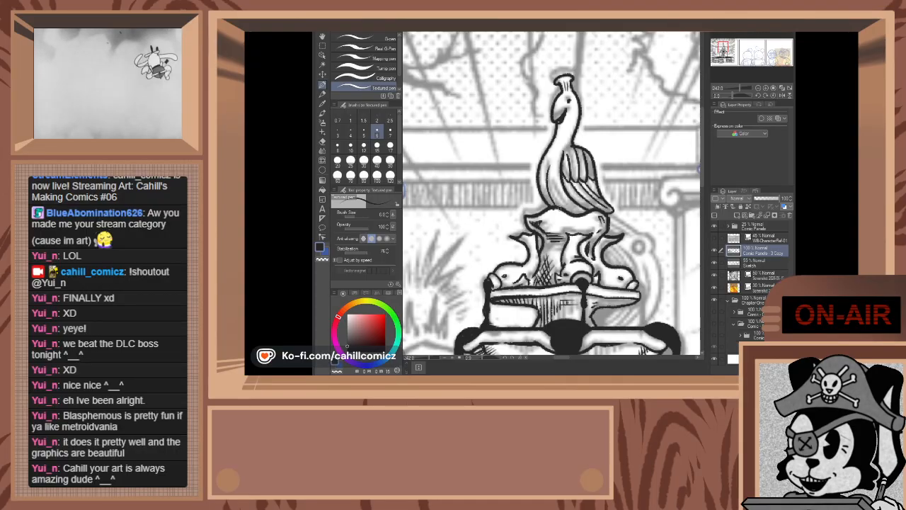
pyautogui.hotkey('ctrl', 'z')
pyautogui.moveTo(557, 211); pyautogui.dragTo(550, 164)
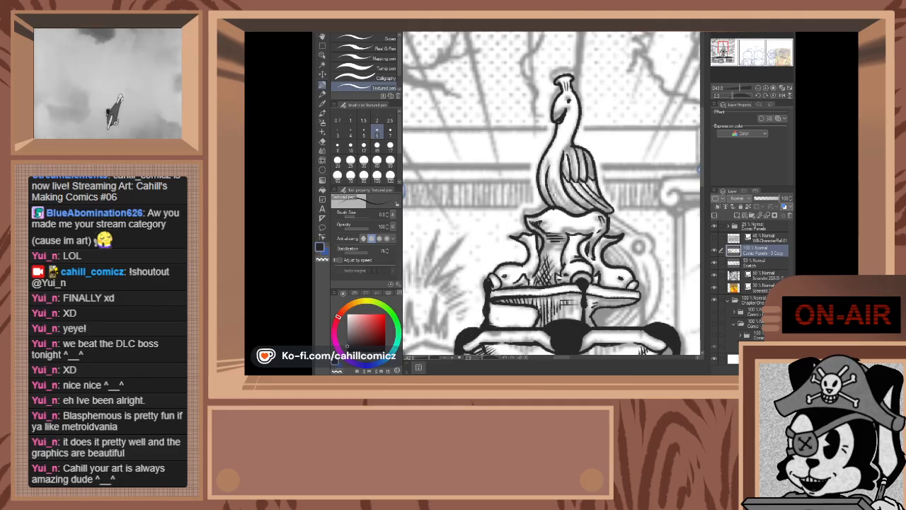
pyautogui.hotkey('ctrl', 'z')
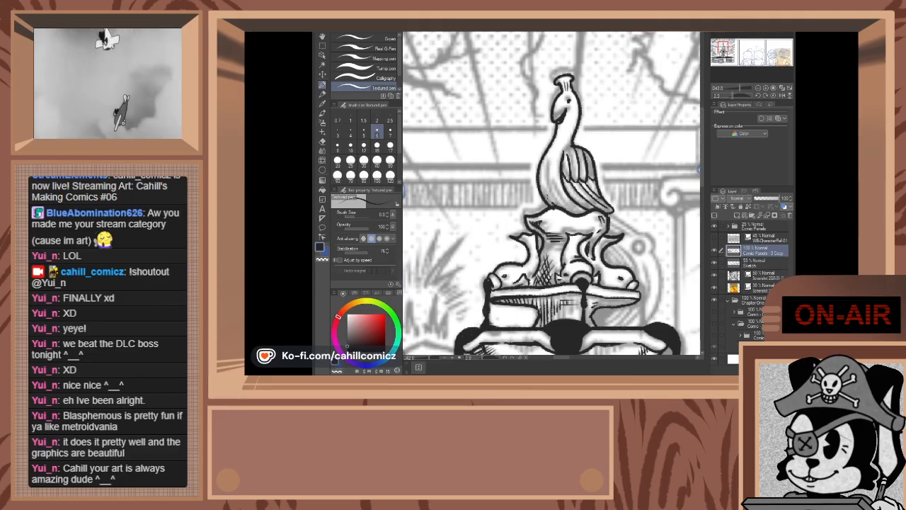
pyautogui.moveTo(552, 163)
pyautogui.mouseDown()
pyautogui.moveTo(543, 167)
pyautogui.moveTo(563, 207)
pyautogui.mouseUp()
pyautogui.hotkey('ctrl', 'z')
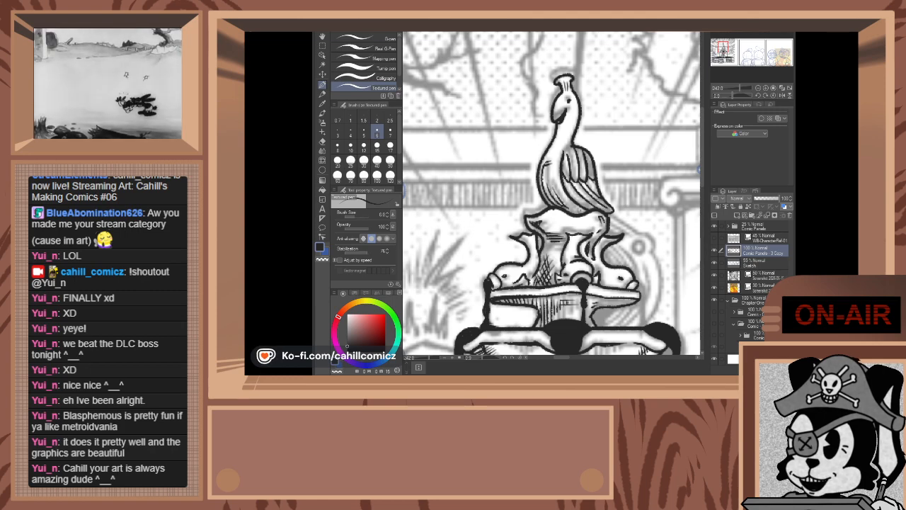
pyautogui.moveTo(571, 210); pyautogui.dragTo(572, 201)
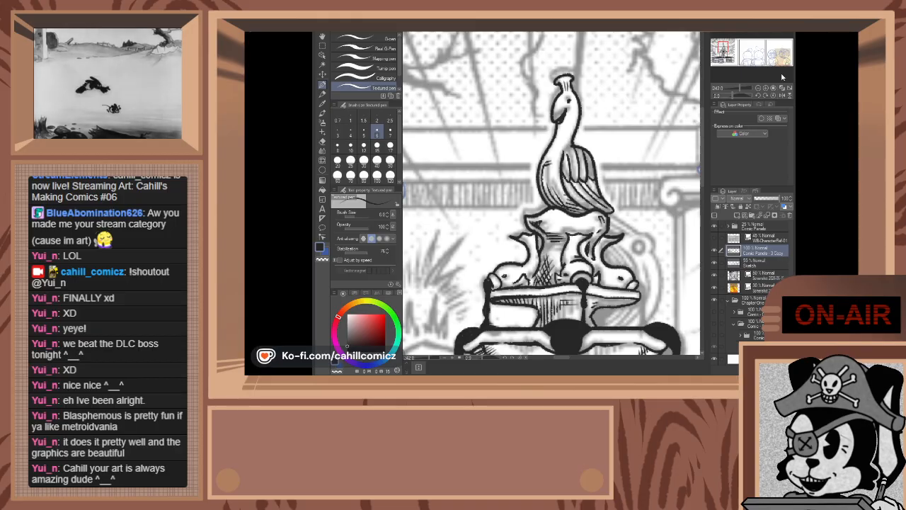
pyautogui.moveTo(658, 226); pyautogui.dragTo(591, 187)
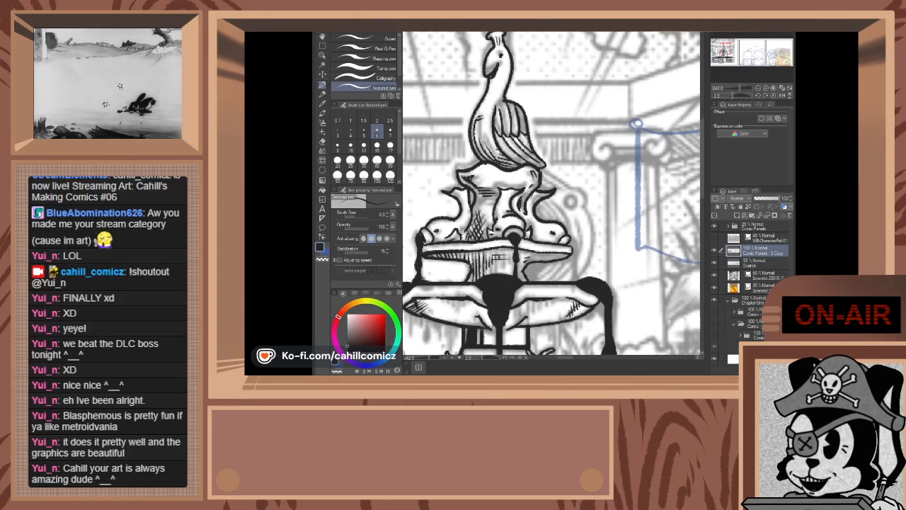
# - Ink the large curved scroll behind the fountain's upper tiers, with its outer outline, inner curve and short shading lines, undoing unsatisfactory strokes
pyautogui.moveTo(543, 167)
pyautogui.mouseDown()
pyautogui.moveTo(586, 201)
pyautogui.moveTo(591, 253)
pyautogui.moveTo(570, 278)
pyautogui.mouseUp()
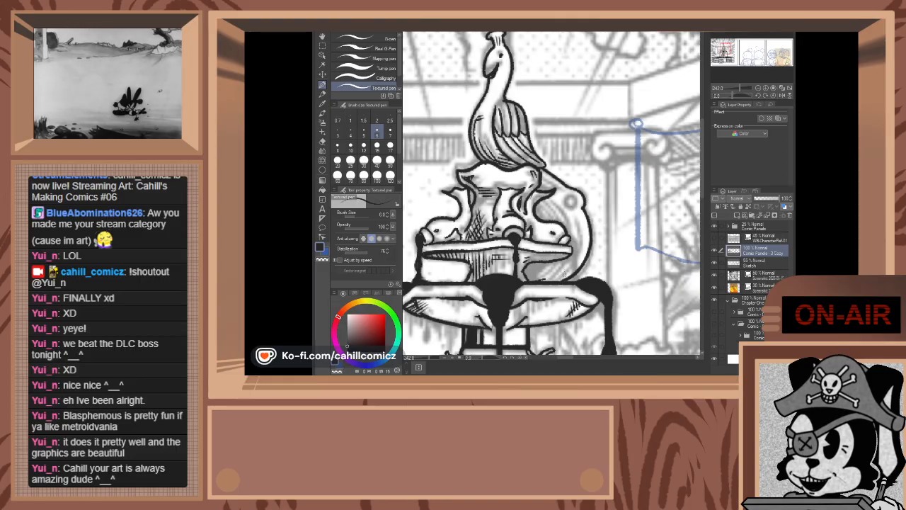
pyautogui.moveTo(547, 279)
pyautogui.mouseDown()
pyautogui.moveTo(565, 275)
pyautogui.moveTo(553, 263)
pyautogui.moveTo(530, 274)
pyautogui.moveTo(541, 264)
pyautogui.mouseUp()
pyautogui.hotkey('ctrl', 'z')
pyautogui.hotkey('ctrl', 'z')
pyautogui.hotkey('ctrl', 'z')
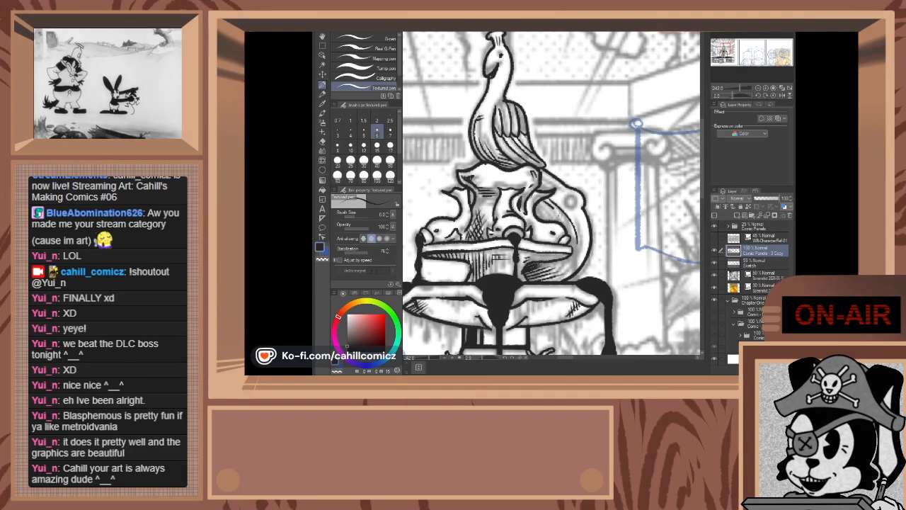
pyautogui.moveTo(543, 200); pyautogui.dragTo(557, 214)
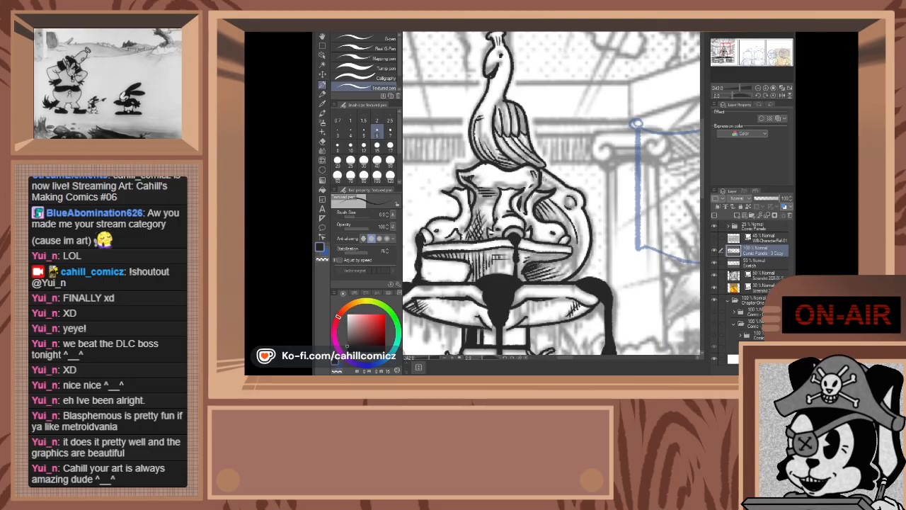
pyautogui.moveTo(544, 177); pyautogui.dragTo(566, 193)
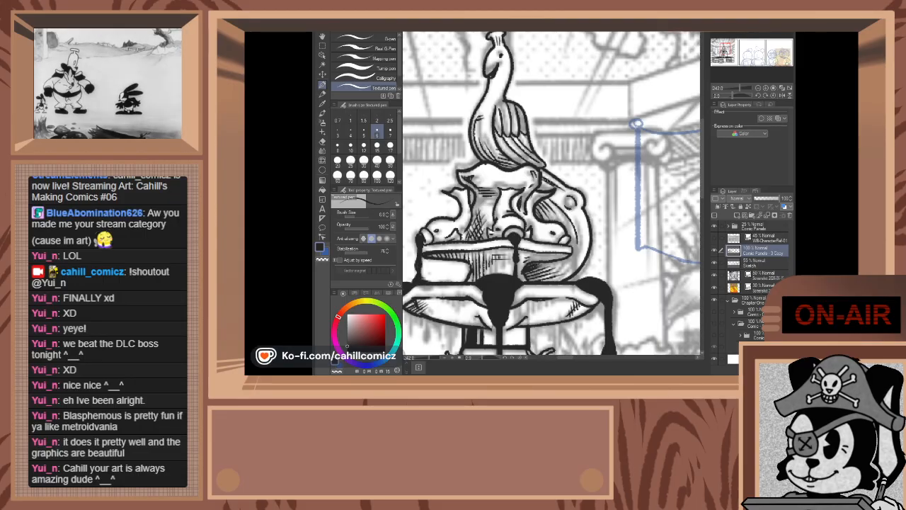
pyautogui.moveTo(540, 185); pyautogui.dragTo(550, 190)
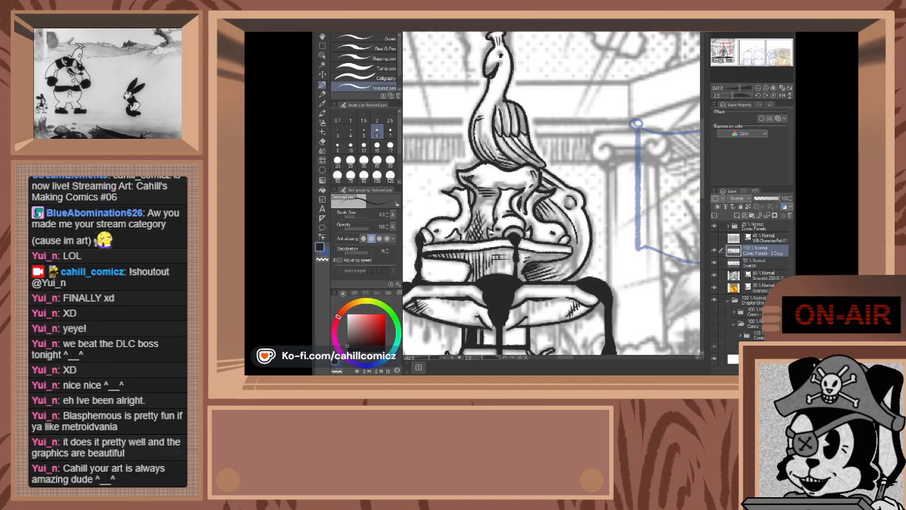
# - Hide the grey reference to check the inked fountain, hide the colored reference layer, and show the grey reference again
pyautogui.hotkey('ctrl', '-')
pyautogui.hotkey('ctrl', '-')
pyautogui.hotkey('ctrl', '-')
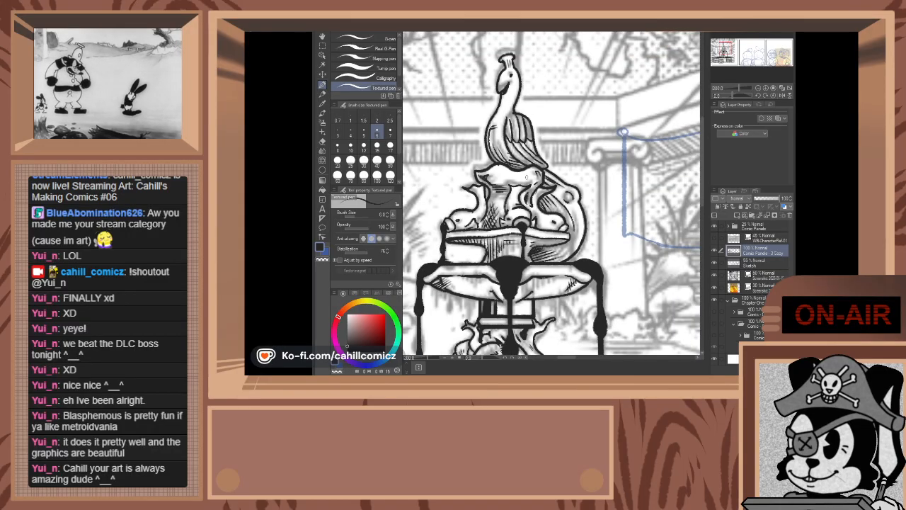
pyautogui.click(714, 275)
pyautogui.hotkey('ctrl', '-')
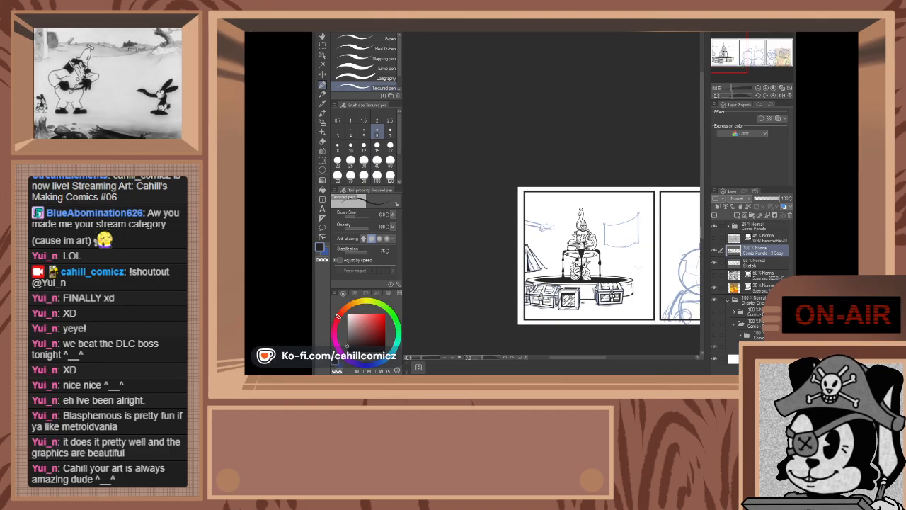
pyautogui.scroll(1, 638, 265)
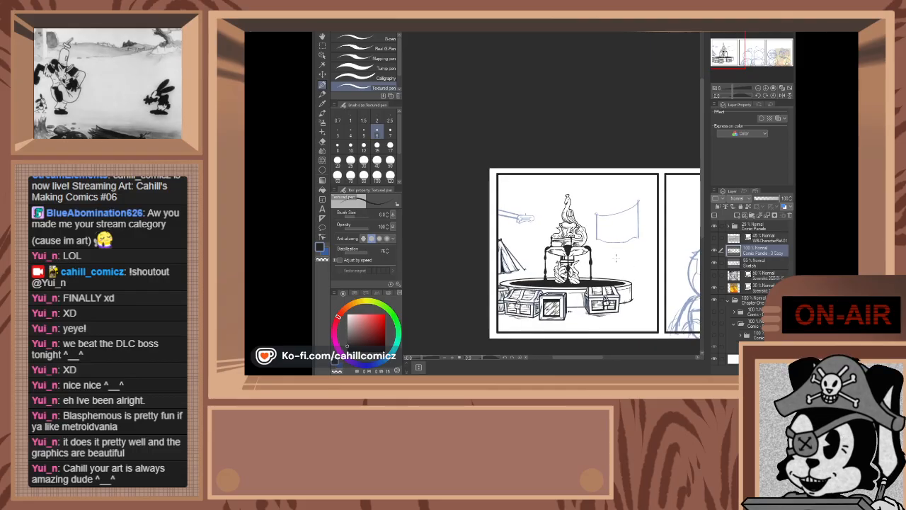
pyautogui.scroll(1, 529, 287)
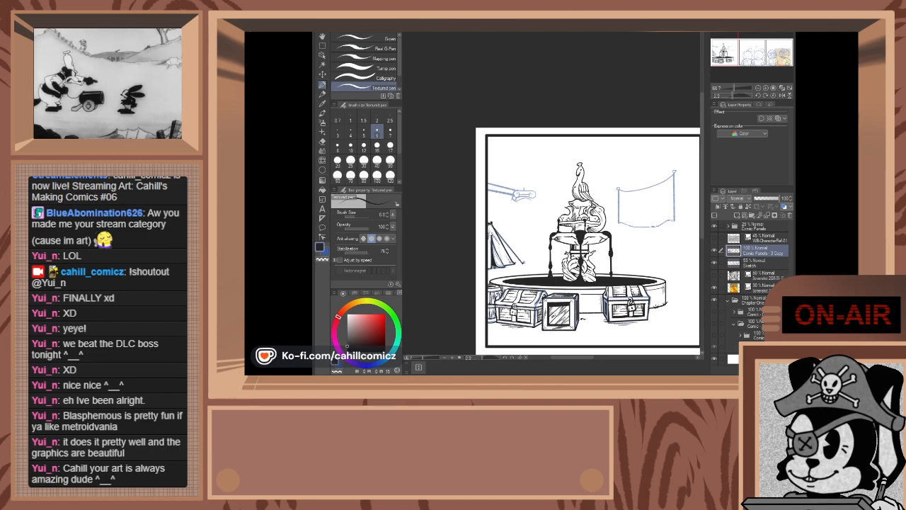
pyautogui.scroll(1, 492, 162)
pyautogui.scroll(-2, 454, 192)
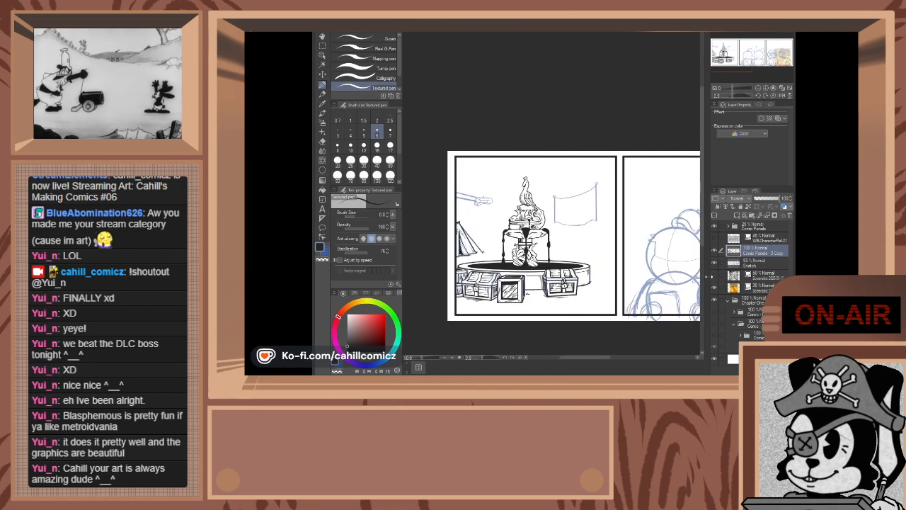
pyautogui.click(716, 291)
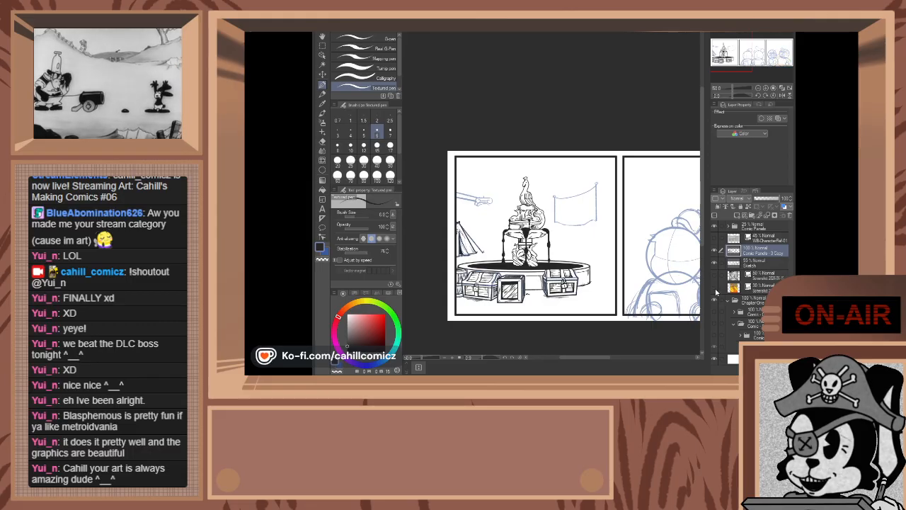
pyautogui.click(715, 277)
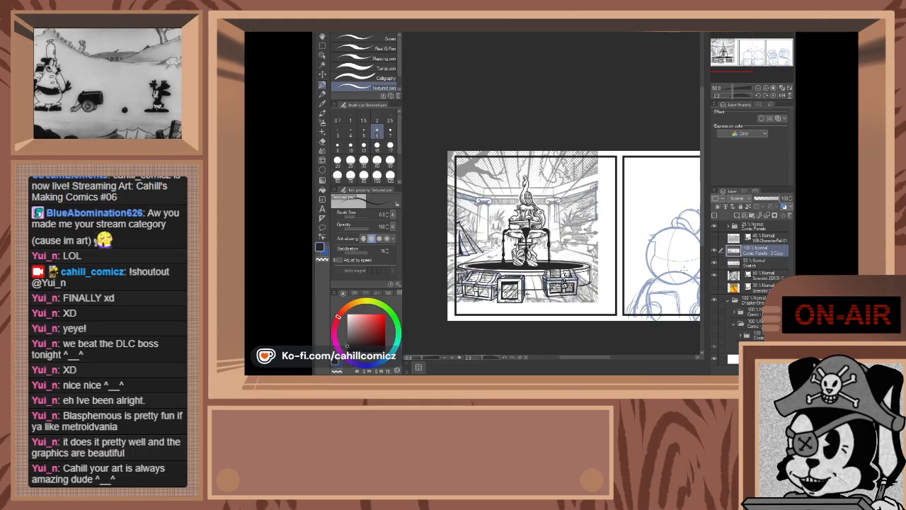
# - Ink a small leafy bush beside the tent's rope, with scalloped leaf edges, inner shading and thin ground lines beneath
pyautogui.scroll(5, 469, 237)
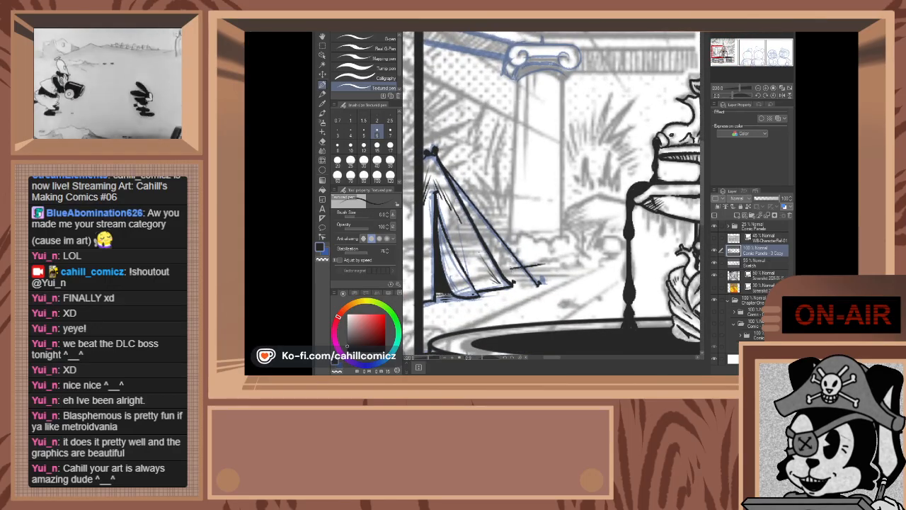
pyautogui.moveTo(505, 262); pyautogui.dragTo(559, 272)
pyautogui.hotkey('ctrl', 'z')
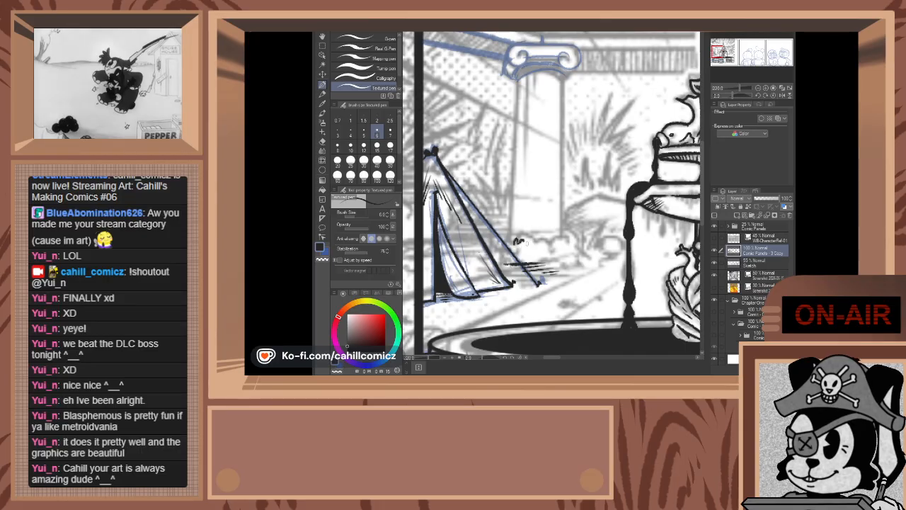
pyautogui.moveTo(523, 245)
pyautogui.mouseDown()
pyautogui.moveTo(531, 249)
pyautogui.moveTo(503, 245)
pyautogui.mouseUp()
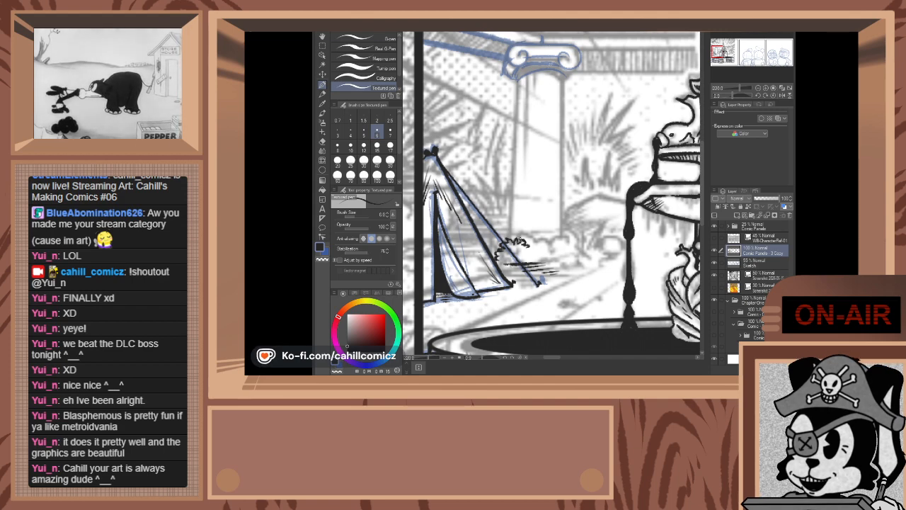
pyautogui.moveTo(523, 233); pyautogui.dragTo(540, 248)
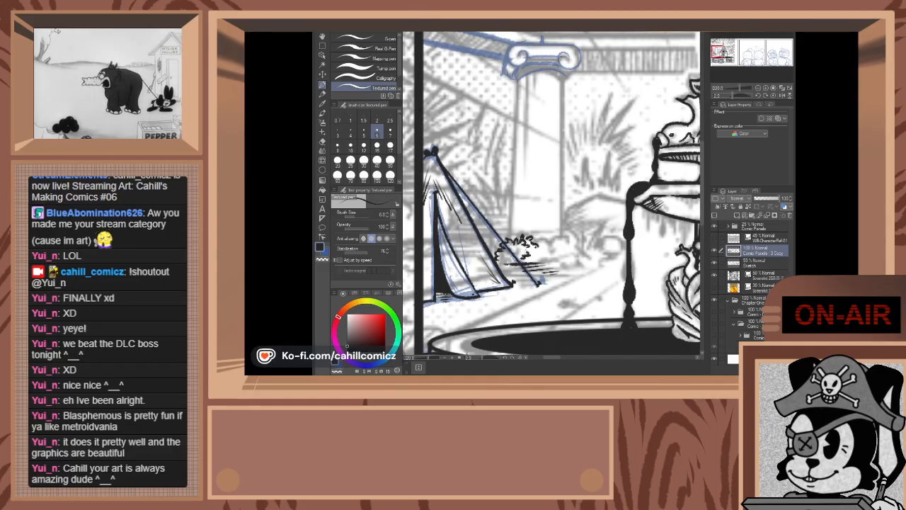
pyautogui.moveTo(536, 240)
pyautogui.mouseDown()
pyautogui.moveTo(542, 249)
pyautogui.moveTo(505, 269)
pyautogui.mouseUp()
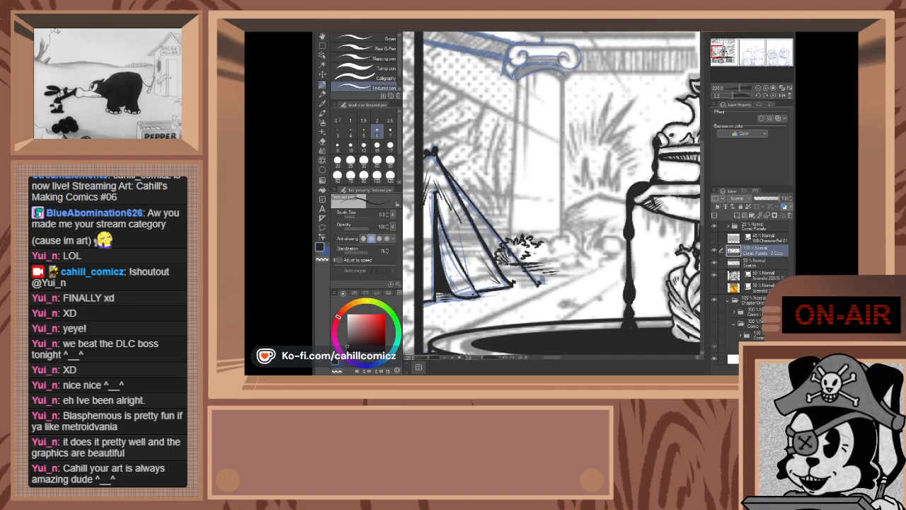
# - Extend the bush toward the fountain with another rounded leafy clump, inner leaf marks and short ground strokes
pyautogui.moveTo(539, 241); pyautogui.dragTo(558, 253)
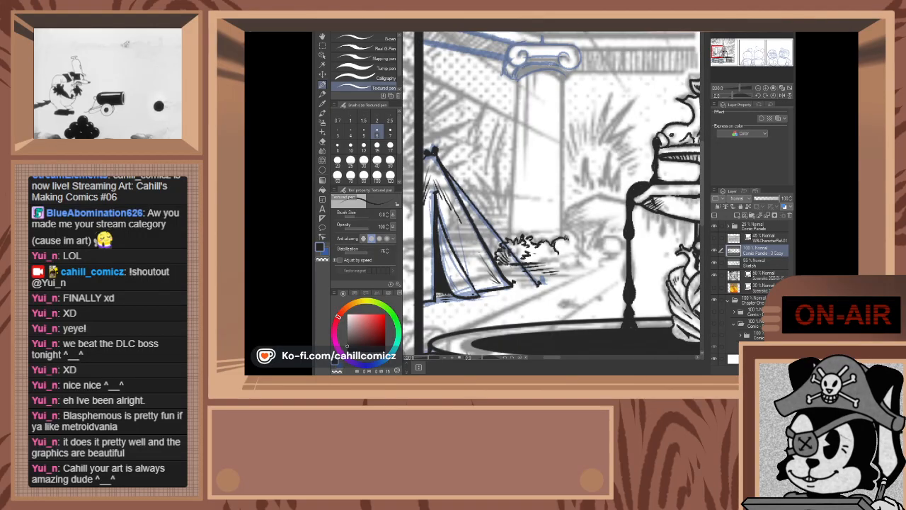
pyautogui.moveTo(536, 260); pyautogui.dragTo(540, 257)
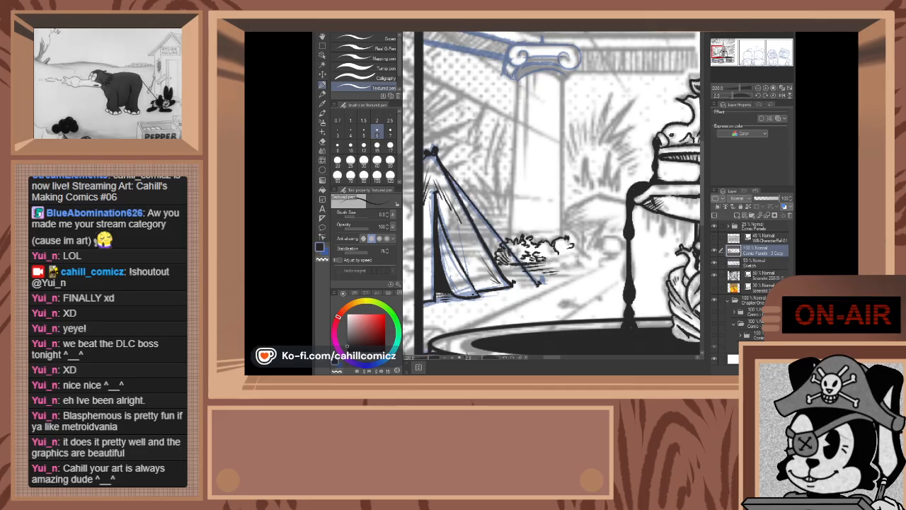
pyautogui.moveTo(563, 239)
pyautogui.mouseDown()
pyautogui.moveTo(584, 247)
pyautogui.moveTo(576, 252)
pyautogui.moveTo(577, 243)
pyautogui.moveTo(559, 268)
pyautogui.moveTo(547, 264)
pyautogui.mouseUp()
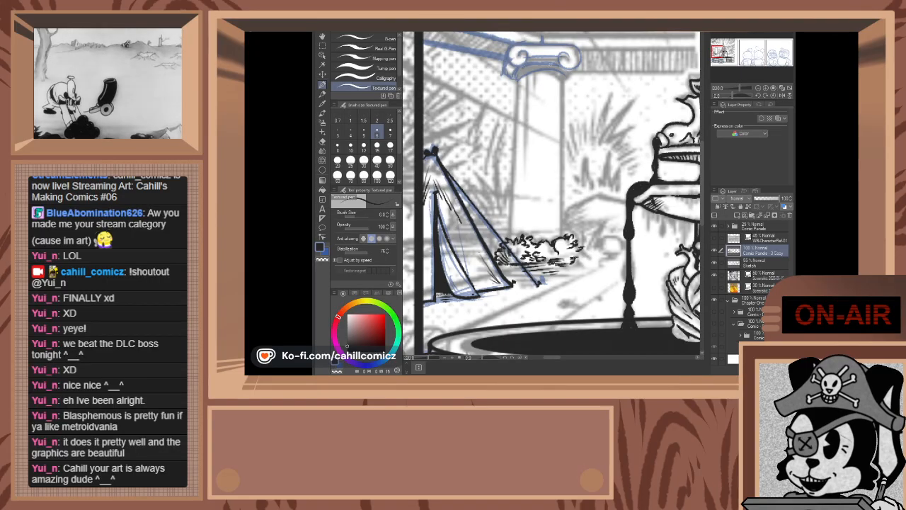
pyautogui.moveTo(583, 260); pyautogui.dragTo(573, 266)
pyautogui.moveTo(586, 262)
pyautogui.mouseDown()
pyautogui.moveTo(576, 267)
pyautogui.moveTo(558, 253)
pyautogui.mouseUp()
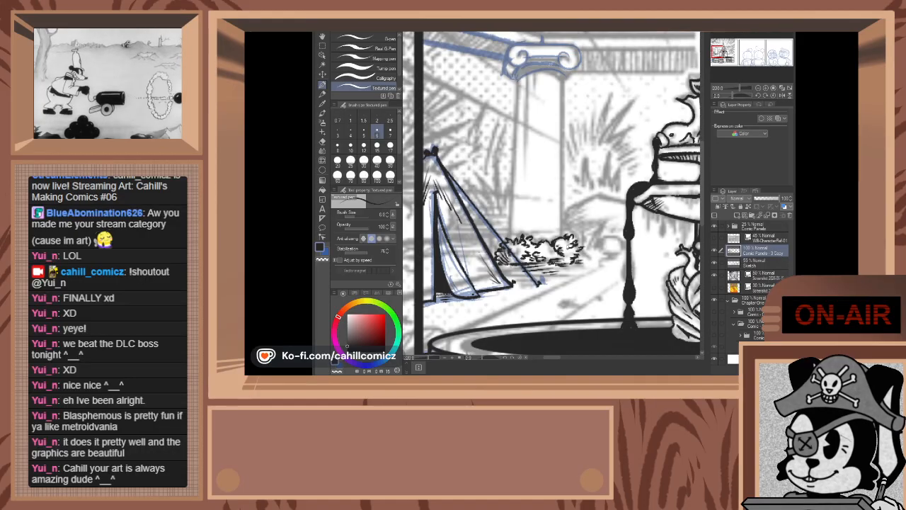
pyautogui.scroll(2, 554, 247)
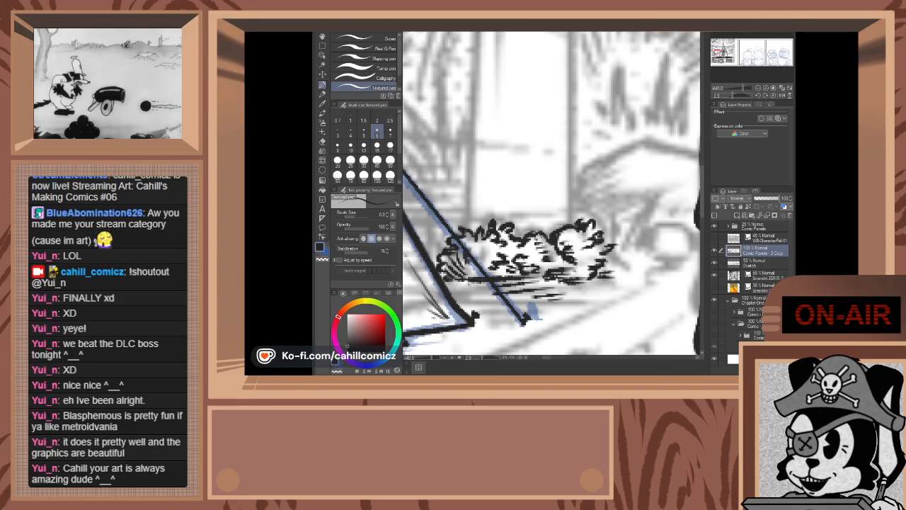
# - Hide the grey reference layer to check the inked bush and fountain within the whole first panel
pyautogui.scroll(-10, 589, 209)
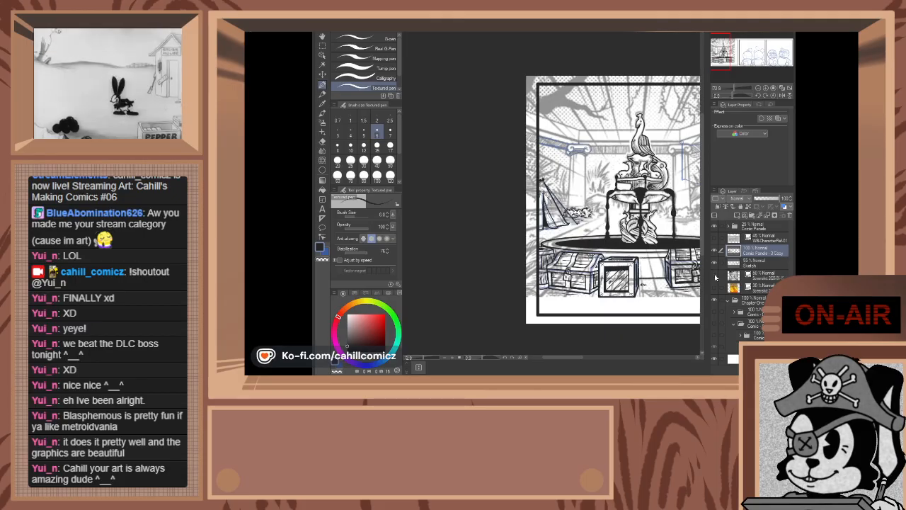
pyautogui.click(715, 276)
pyautogui.scroll(-4, 659, 286)
pyautogui.scroll(2, 659, 286)
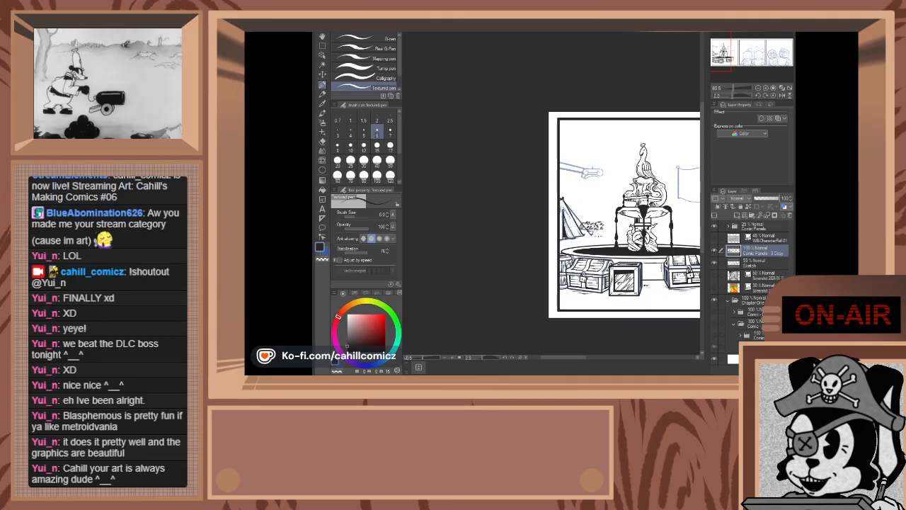
pyautogui.scroll(1, 601, 239)
pyautogui.scroll(-3, 600, 238)
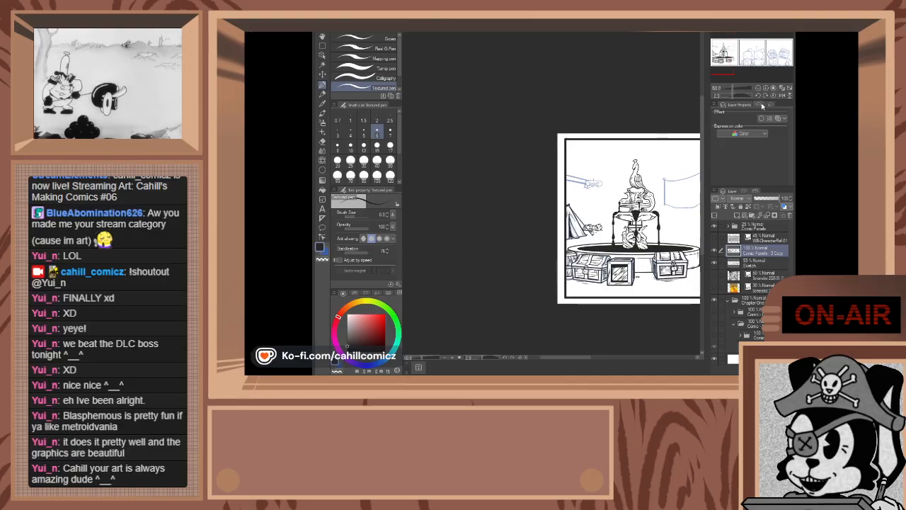
pyautogui.moveTo(744, 51); pyautogui.dragTo(731, 52)
pyautogui.scroll(-1, 543, 153)
# - Ink a few strokes at the bush's outer end, a small grass tuft and short ground marks between the tent and basin
pyautogui.scroll(8, 543, 153)
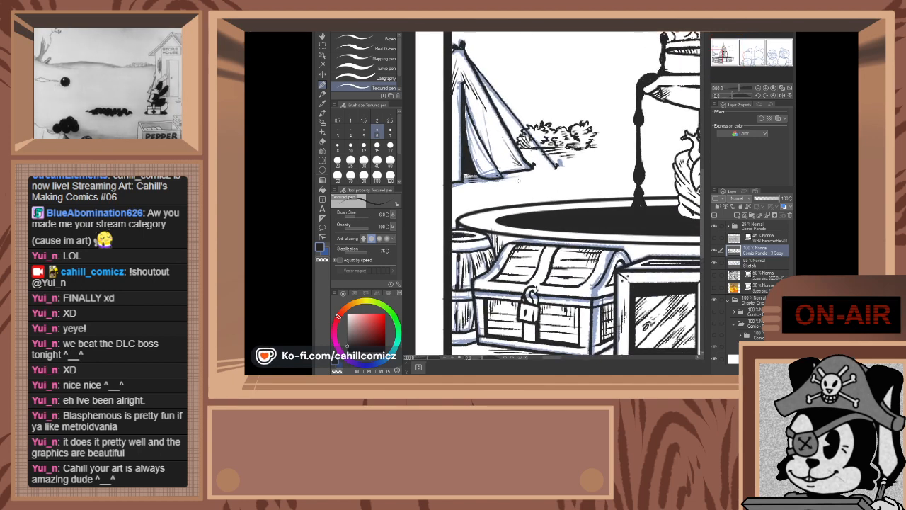
pyautogui.moveTo(596, 143); pyautogui.dragTo(591, 153)
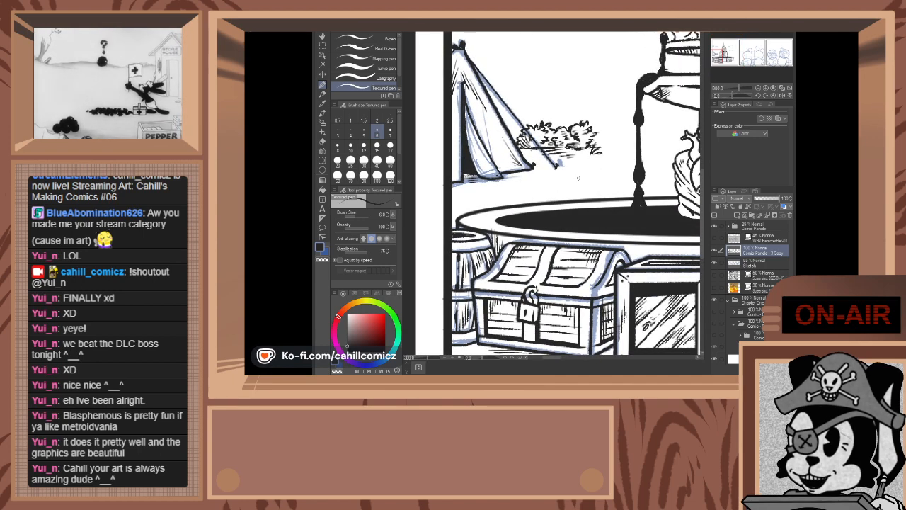
pyautogui.moveTo(572, 177); pyautogui.dragTo(592, 173)
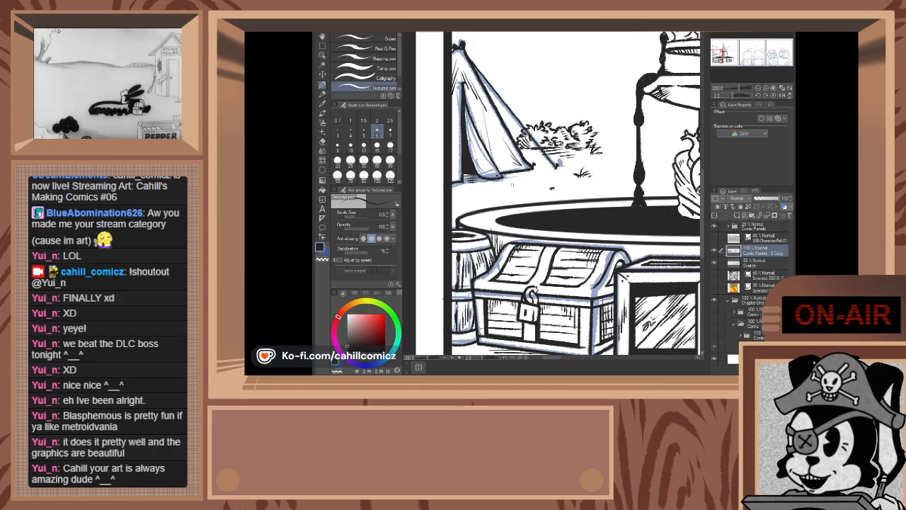
pyautogui.moveTo(509, 181); pyautogui.dragTo(548, 190)
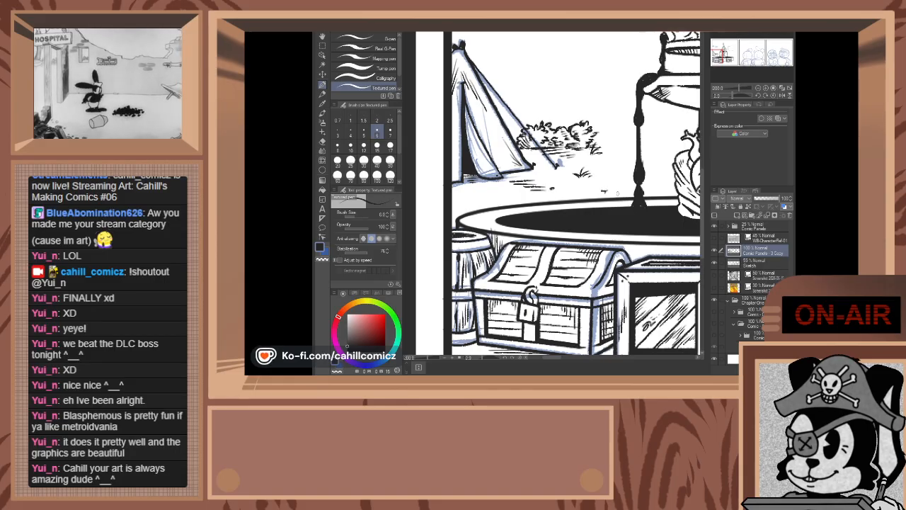
# - Show the grey reference layer again and examine the panels and the area around the chest on the fountain's far side
pyautogui.scroll(-4, 603, 191)
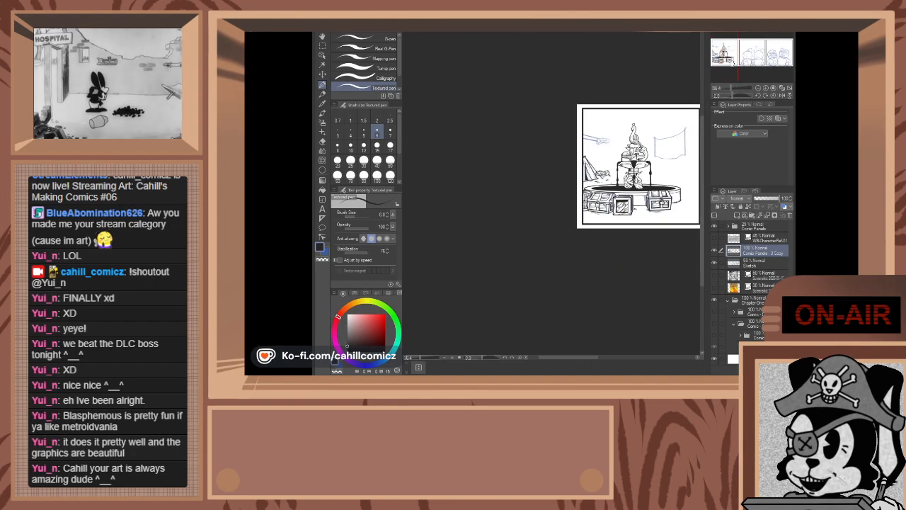
pyautogui.moveTo(734, 63); pyautogui.dragTo(756, 65)
pyautogui.click(715, 275)
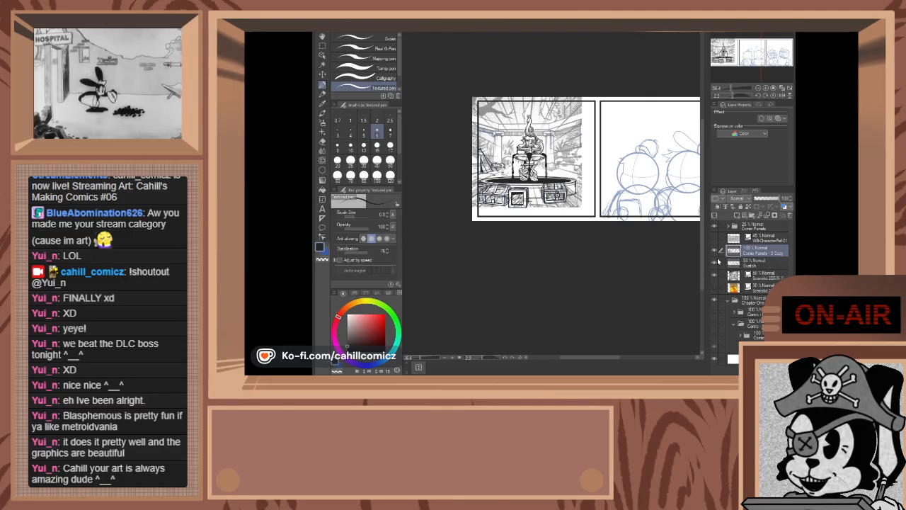
pyautogui.scroll(3, 573, 176)
pyautogui.scroll(-2, 514, 149)
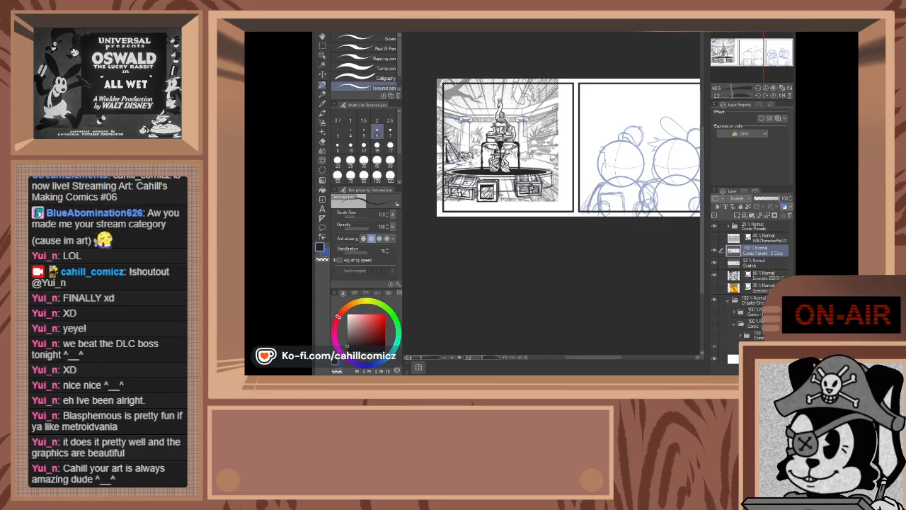
pyautogui.scroll(6, 607, 168)
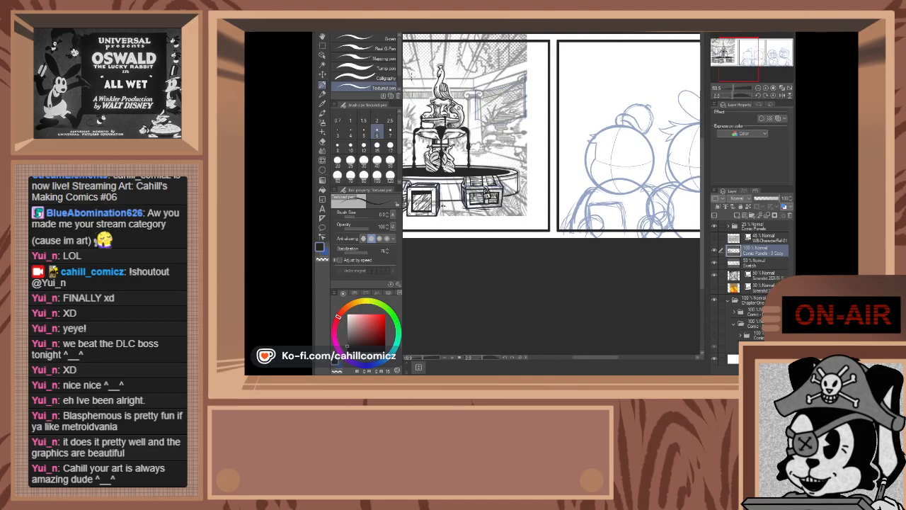
pyautogui.scroll(-13, 435, 97)
pyautogui.scroll(15, 439, 120)
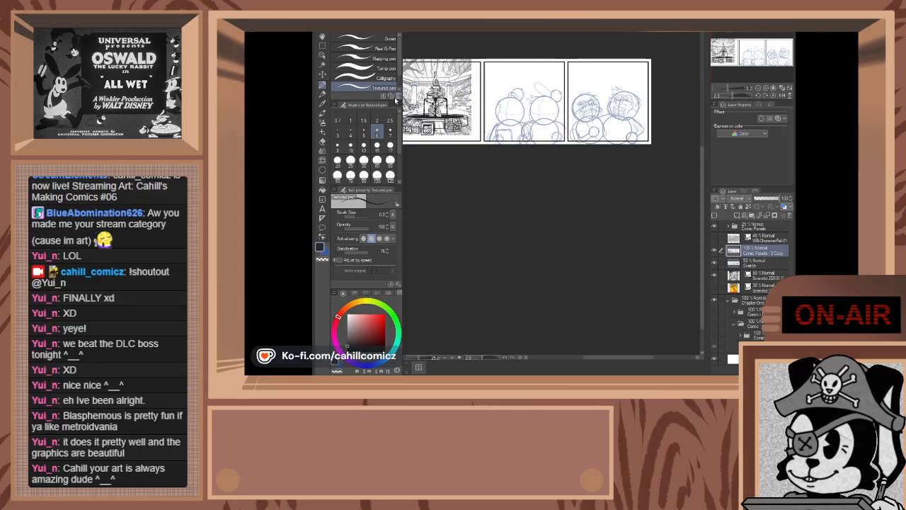
pyautogui.scroll(10, 445, 164)
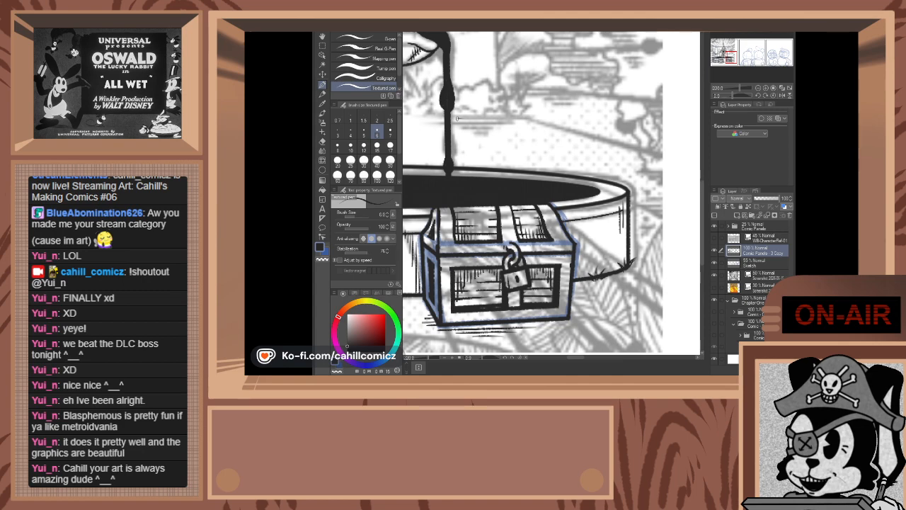
# - Ink a small leafy bush with inner leaf marks and horizontal ground strokes behind the fountain, outside the water stream above the padlocked chest
pyautogui.moveTo(457, 118)
pyautogui.mouseDown()
pyautogui.moveTo(514, 119)
pyautogui.moveTo(486, 127)
pyautogui.mouseUp()
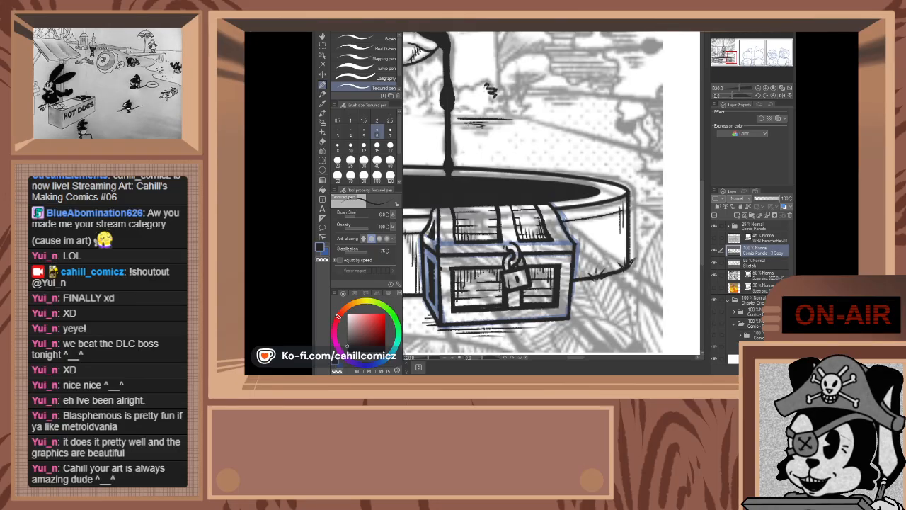
pyautogui.moveTo(489, 92)
pyautogui.mouseDown()
pyautogui.moveTo(502, 107)
pyautogui.moveTo(482, 105)
pyautogui.moveTo(488, 101)
pyautogui.moveTo(466, 112)
pyautogui.moveTo(469, 88)
pyautogui.mouseUp()
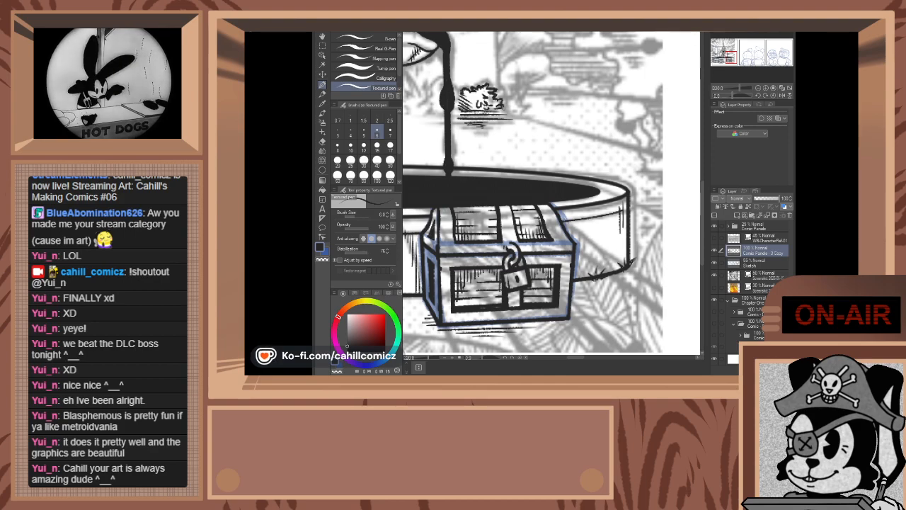
pyautogui.scroll(-6, 509, 96)
pyautogui.scroll(6, 508, 81)
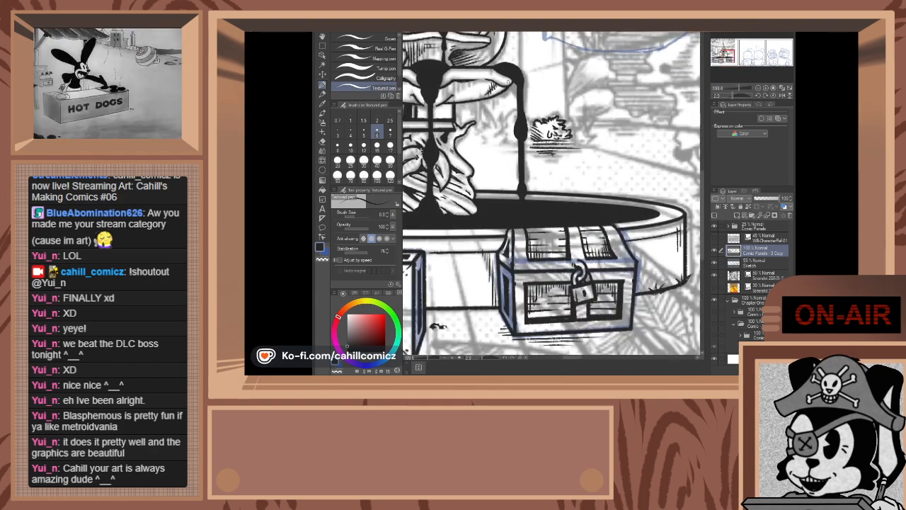
# - Continue the small bush on the inner side of the same water stream with jagged leaf edges and short shading strokes
pyautogui.scroll(3, 508, 81)
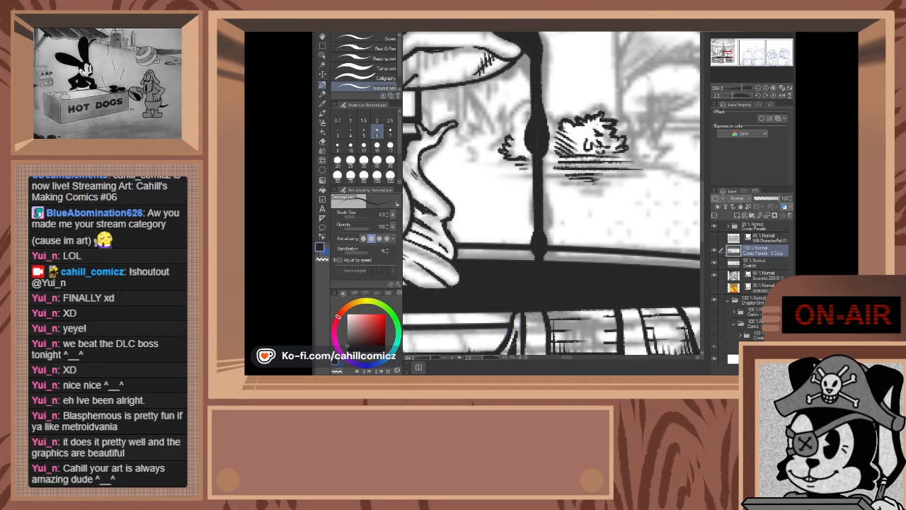
pyautogui.moveTo(517, 134)
pyautogui.mouseDown()
pyautogui.moveTo(511, 122)
pyautogui.moveTo(522, 114)
pyautogui.moveTo(554, 118)
pyautogui.moveTo(524, 109)
pyautogui.mouseUp()
pyautogui.moveTo(533, 121); pyautogui.dragTo(529, 112)
pyautogui.moveTo(518, 157); pyautogui.dragTo(512, 149)
pyautogui.moveTo(520, 156); pyautogui.dragTo(515, 138)
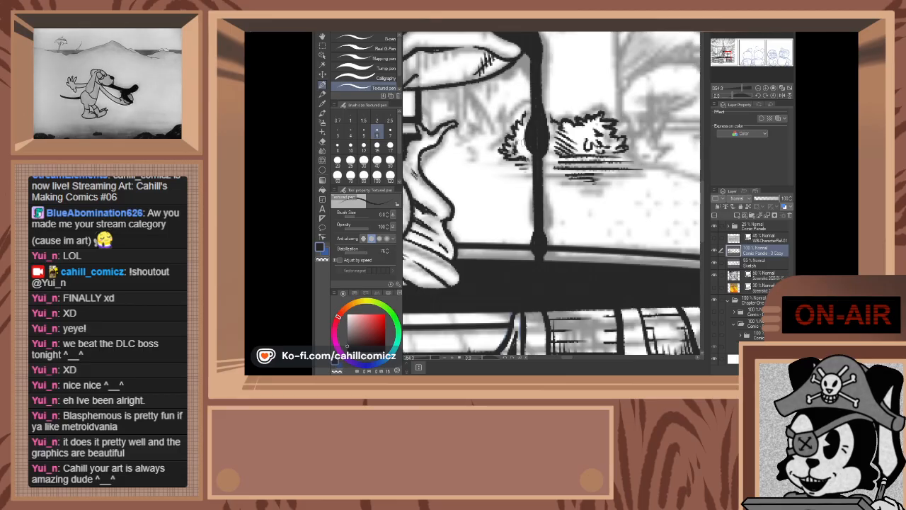
# - Hide the grey reference and blue sketch layers to check the inked artwork within the whole first panel
pyautogui.hotkey('ctrl', '-')
pyautogui.hotkey('ctrl', '-')
pyautogui.hotkey('ctrl', '-')
pyautogui.hotkey('ctrl', '-')
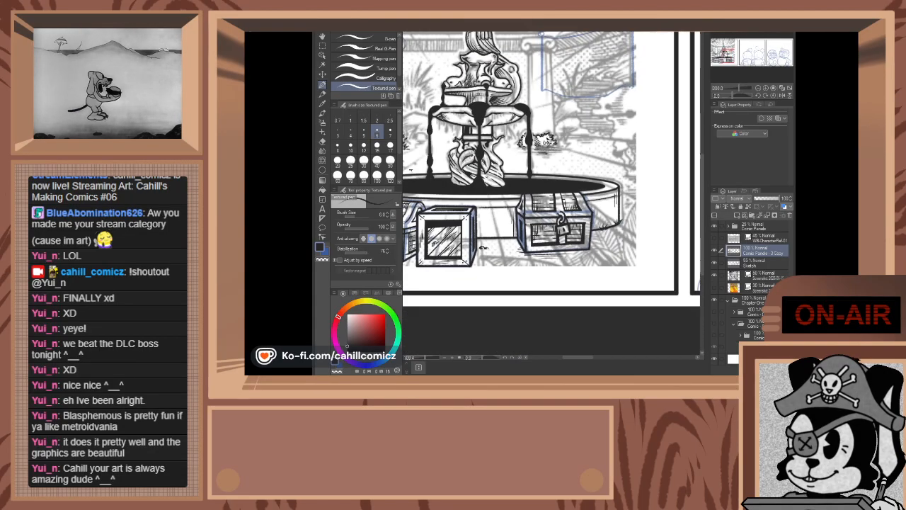
pyautogui.hotkey('ctrl', '-')
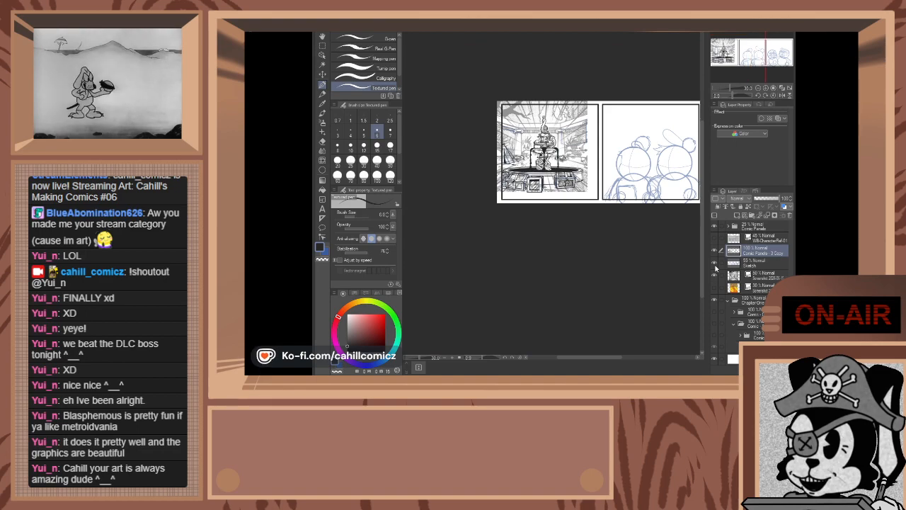
pyautogui.click(715, 275)
pyautogui.click(716, 263)
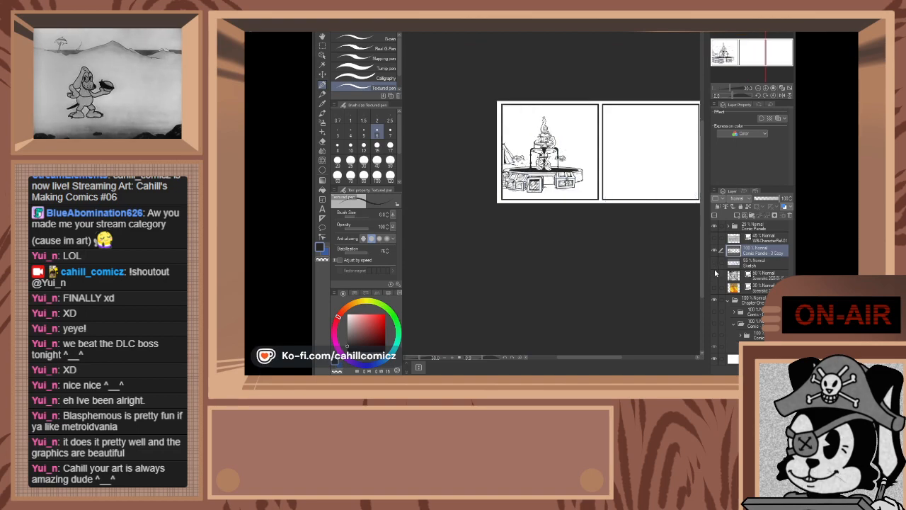
pyautogui.scroll(8, 532, 127)
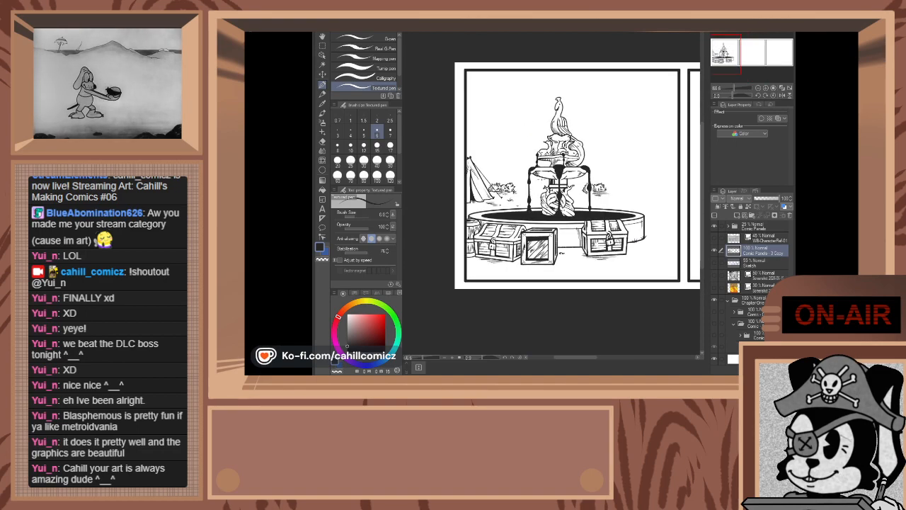
pyautogui.scroll(3, 574, 166)
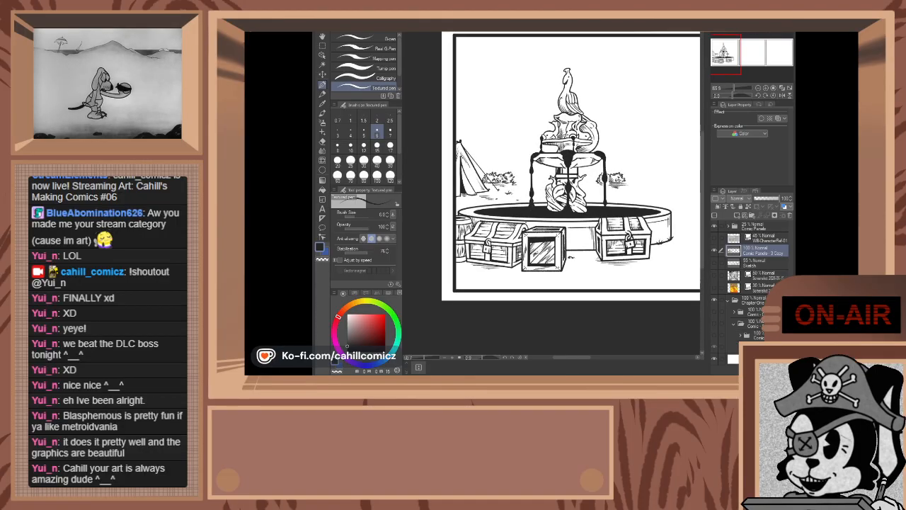
pyautogui.scroll(1, 574, 166)
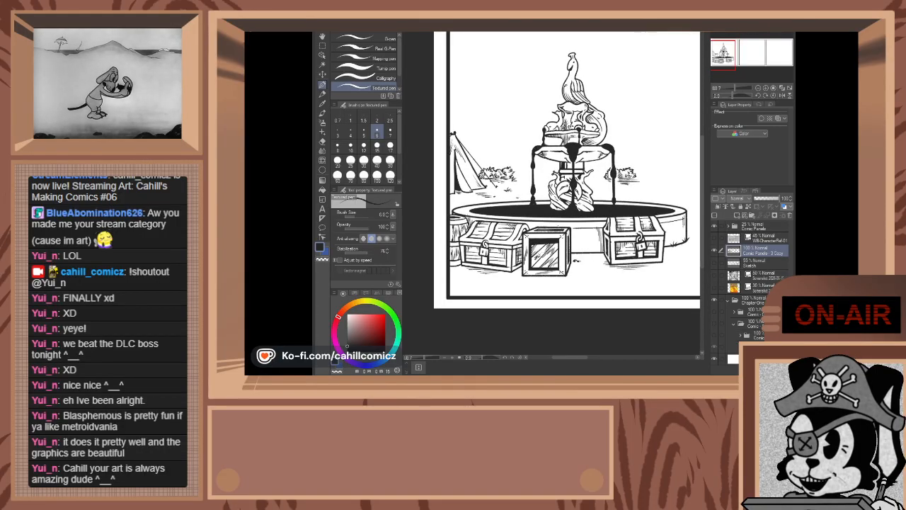
pyautogui.scroll(-5, 600, 241)
# - Reinforce the bottom line of the basin wall between the crate and the chest, redoing an unwanted stroke
pyautogui.scroll(11, 600, 247)
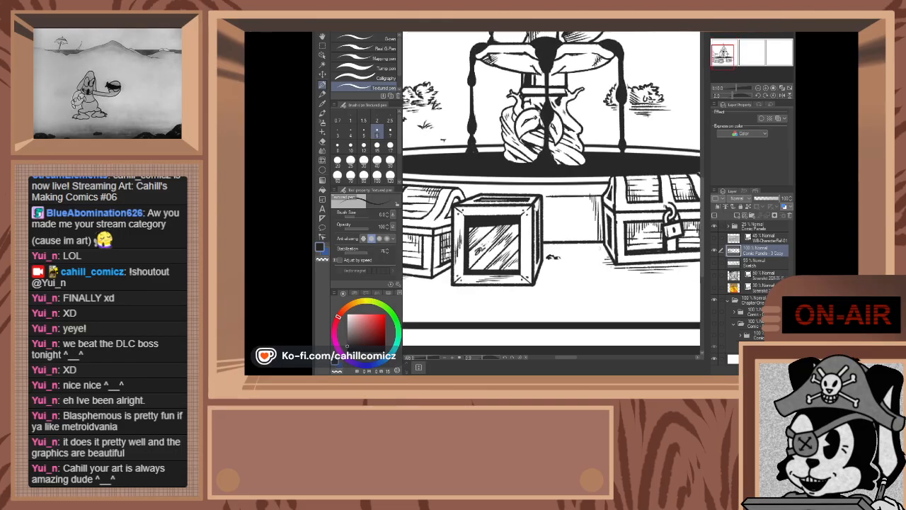
pyautogui.scroll(2, 591, 266)
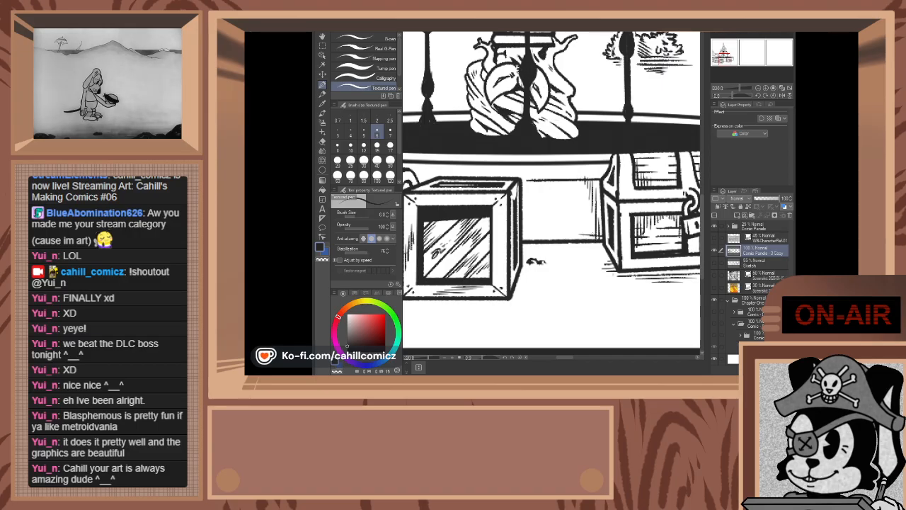
pyautogui.moveTo(566, 241); pyautogui.dragTo(599, 239)
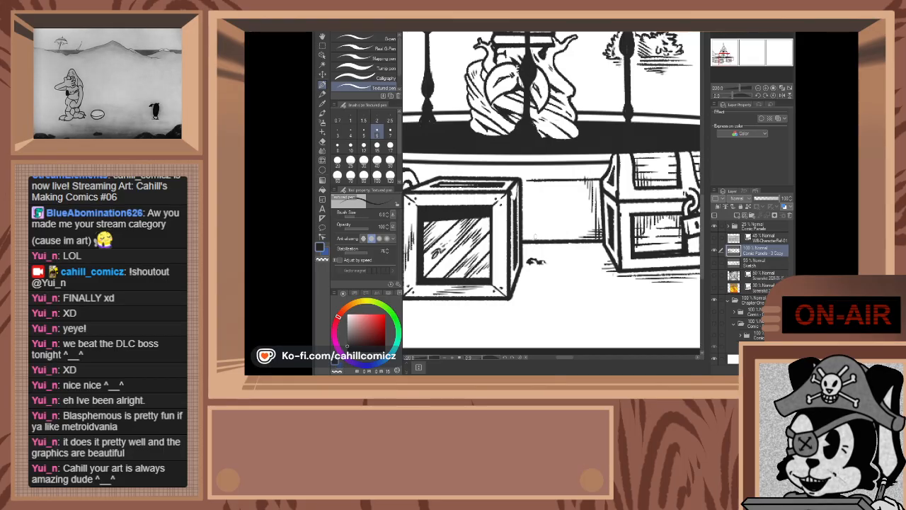
pyautogui.hotkey('ctrl', 'z')
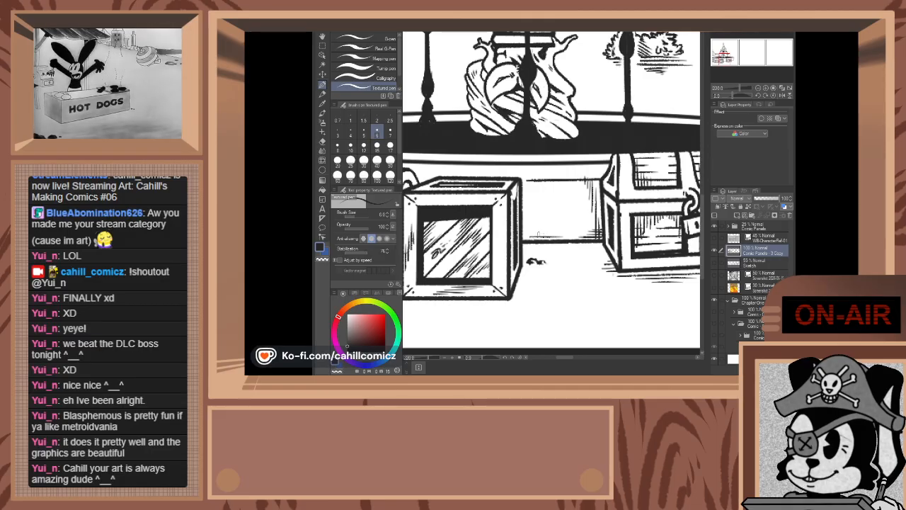
pyautogui.moveTo(531, 232); pyautogui.dragTo(551, 232)
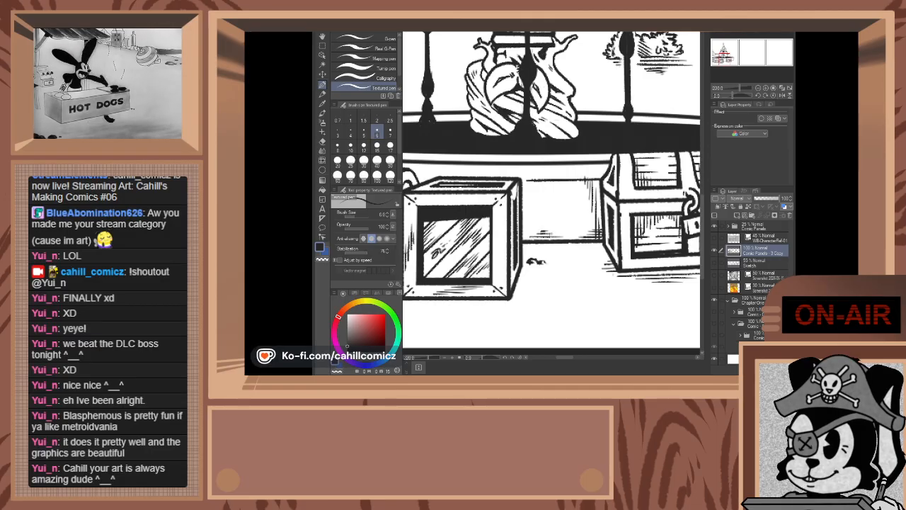
# - Review the clean inks of the full panel, and show the blue sketch and grey reference layers again
pyautogui.scroll(-4, 594, 218)
pyautogui.scroll(-4, 605, 152)
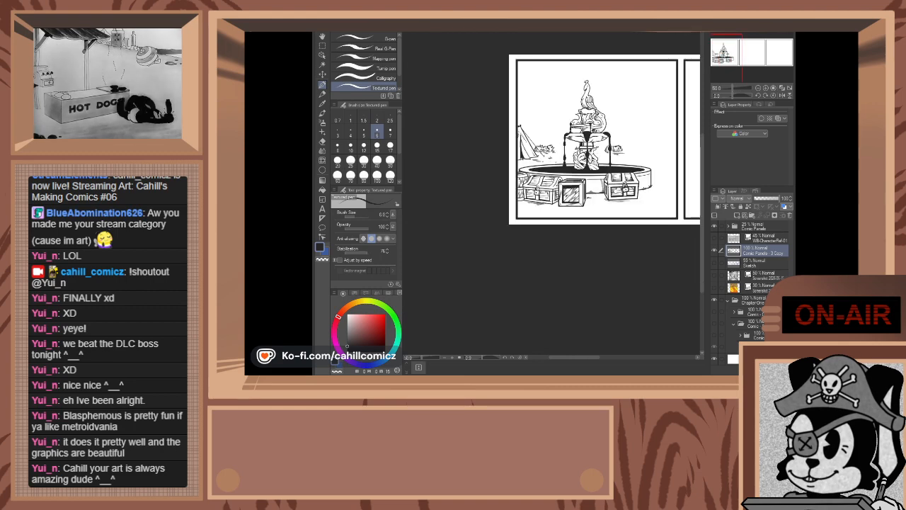
pyautogui.scroll(1, 624, 190)
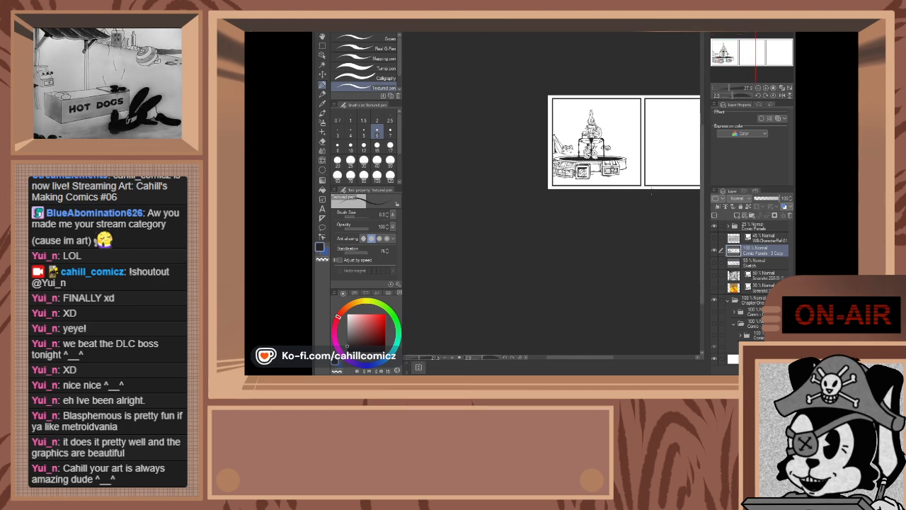
pyautogui.scroll(2, 663, 190)
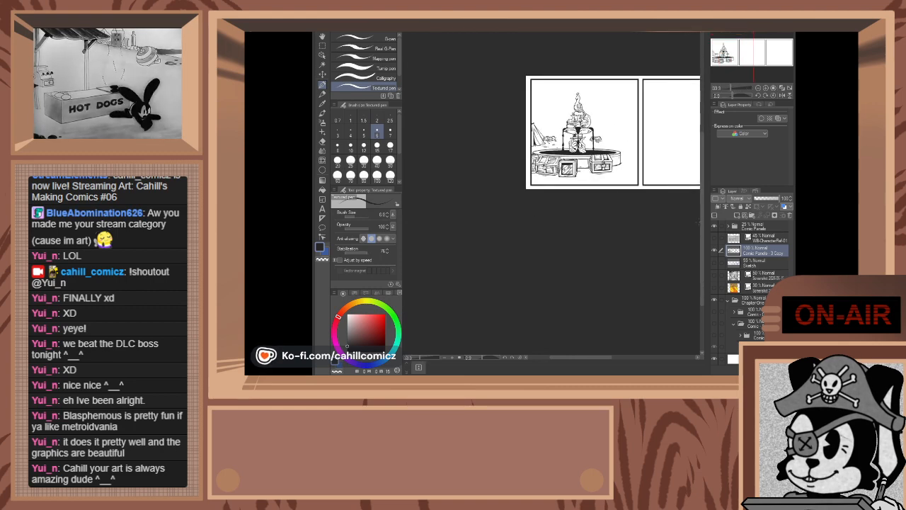
pyautogui.click(716, 260)
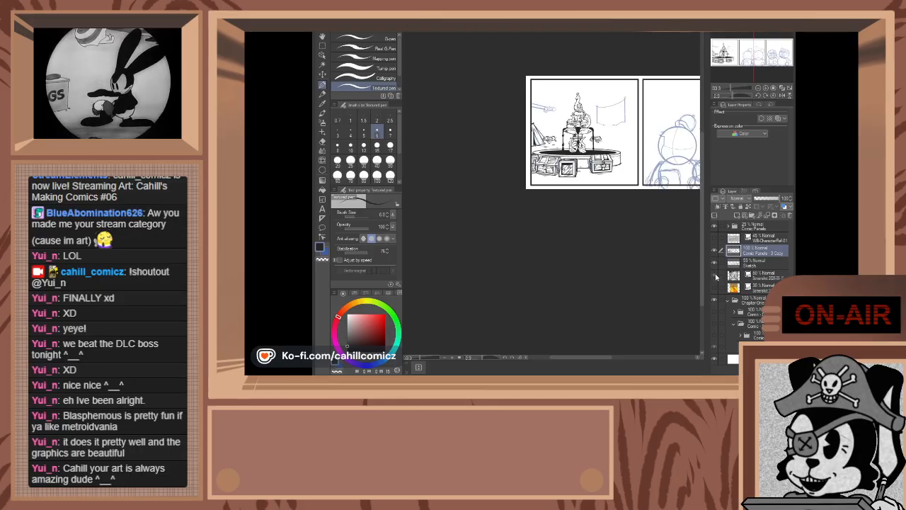
pyautogui.click(716, 276)
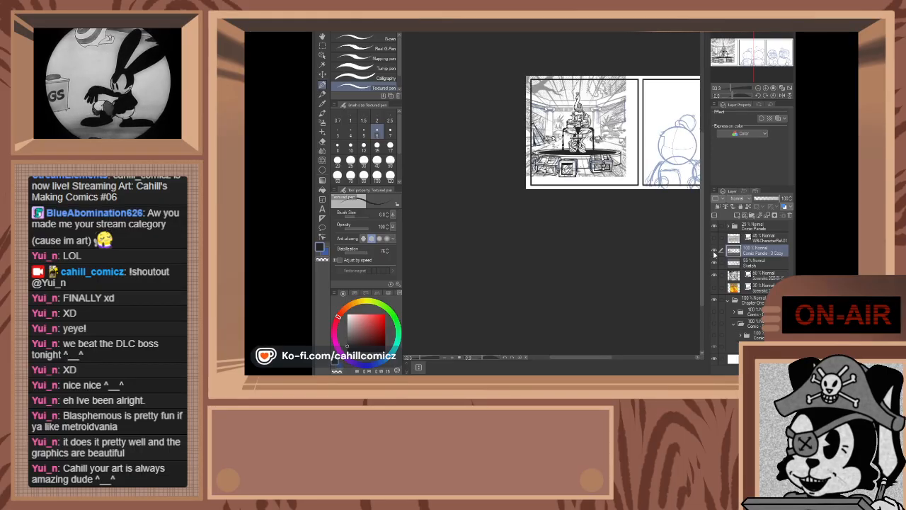
pyautogui.scroll(-3, 527, 169)
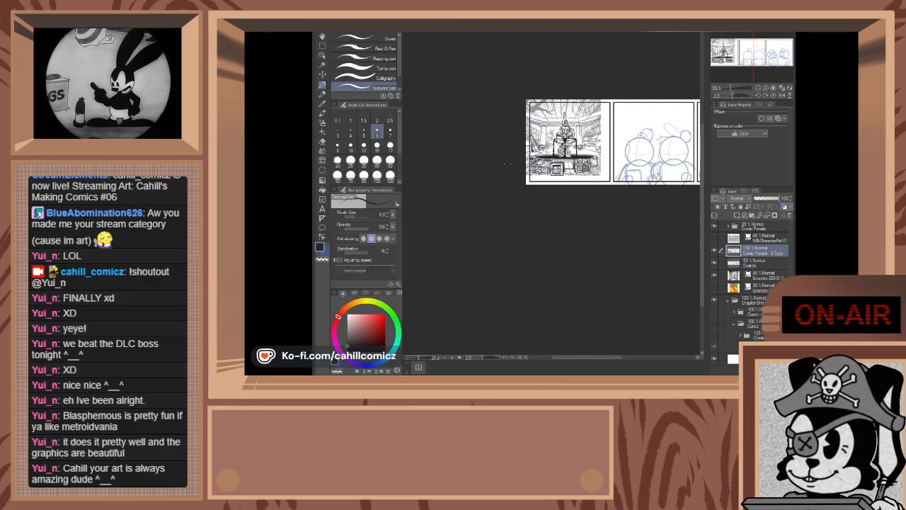
# - Ink short curved contour marks across the ornamental cap directly beneath the peacock statue
pyautogui.scroll(4, 530, 128)
pyautogui.scroll(5, 575, 128)
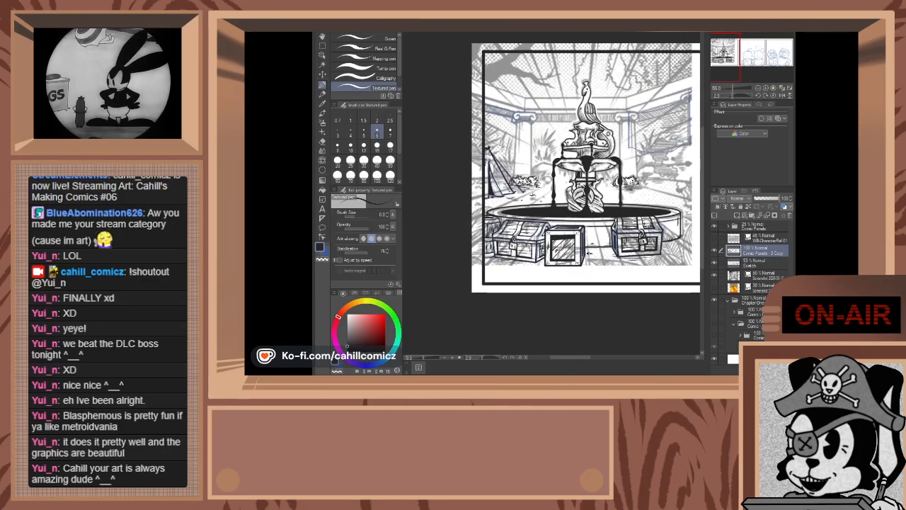
pyautogui.scroll(4, 575, 142)
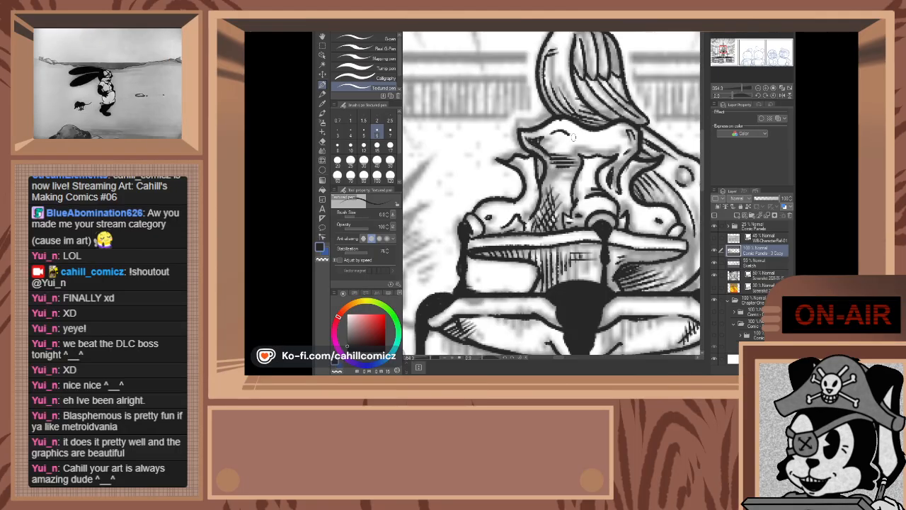
pyautogui.moveTo(580, 140); pyautogui.dragTo(617, 133)
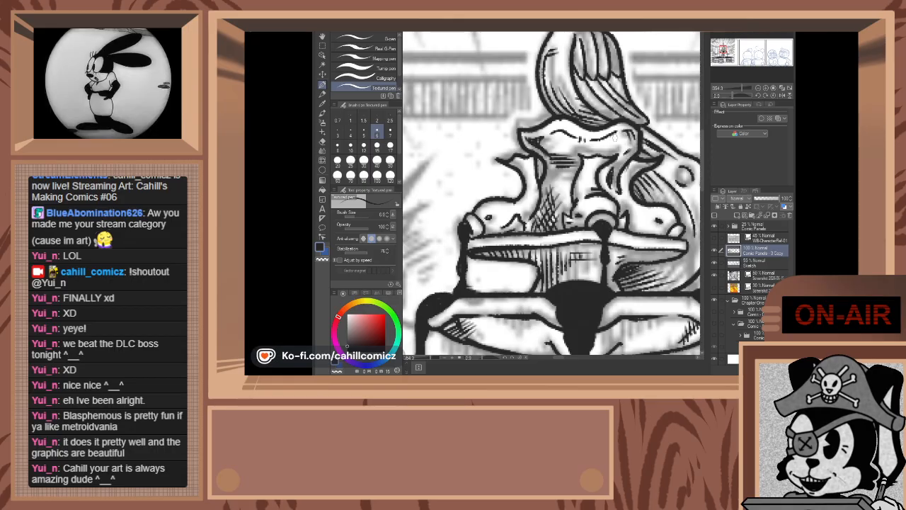
pyautogui.scroll(-10, 589, 142)
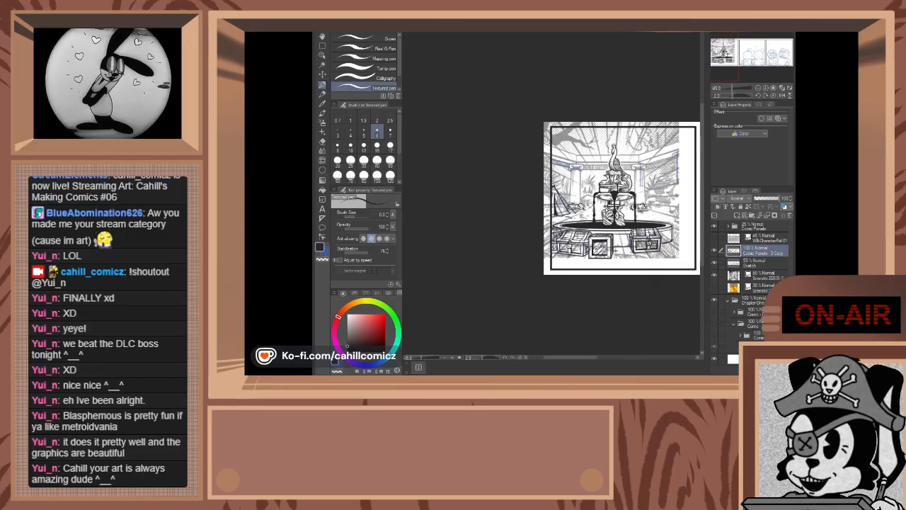
# - Collapse the Chapter One layer folder and examine the first panel's inks against the reference
pyautogui.scroll(1, 589, 163)
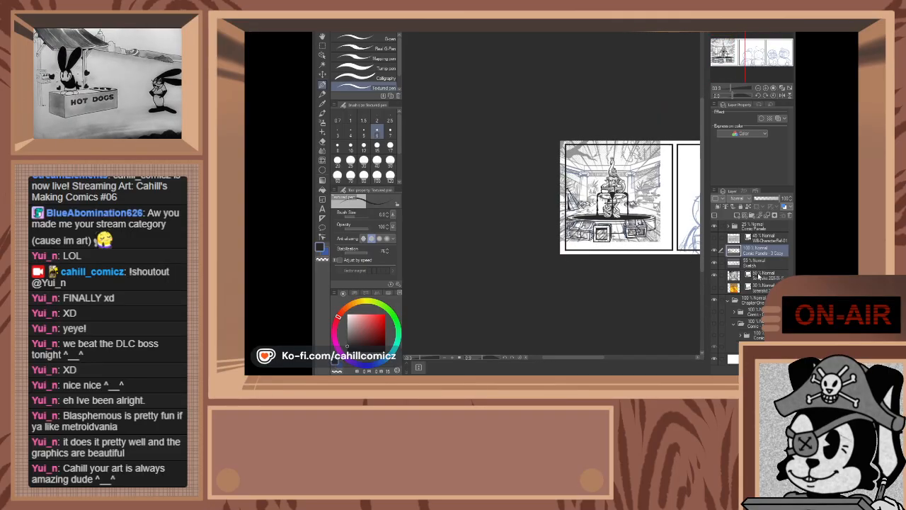
pyautogui.click(729, 302)
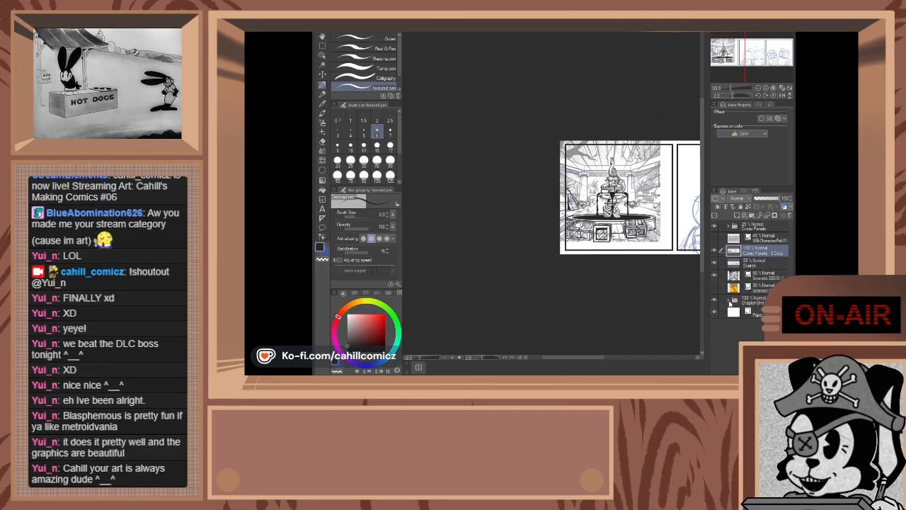
pyautogui.scroll(2, 622, 197)
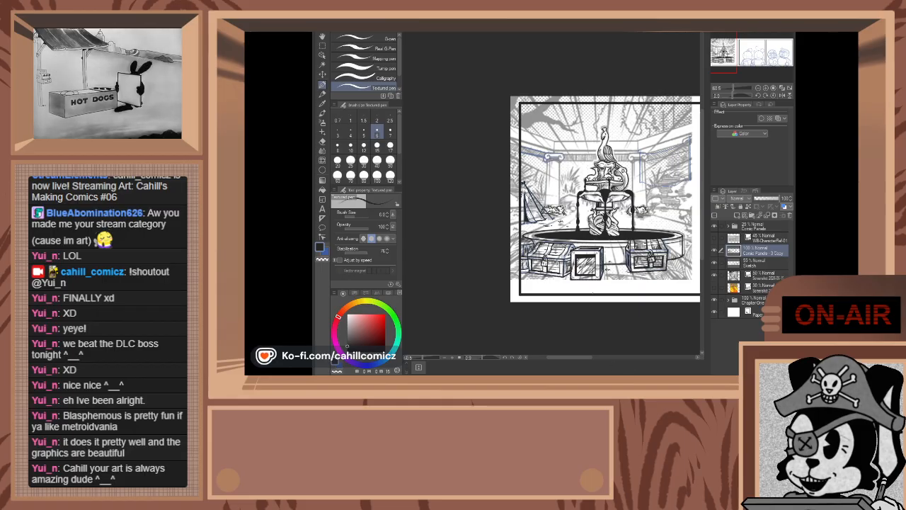
pyautogui.scroll(2, 615, 86)
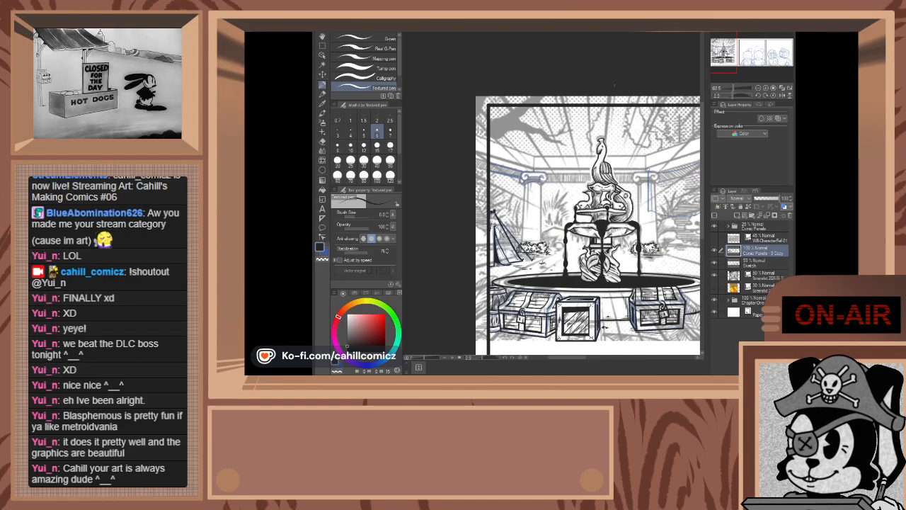
pyautogui.scroll(2, 615, 85)
pyautogui.scroll(-4, 684, 182)
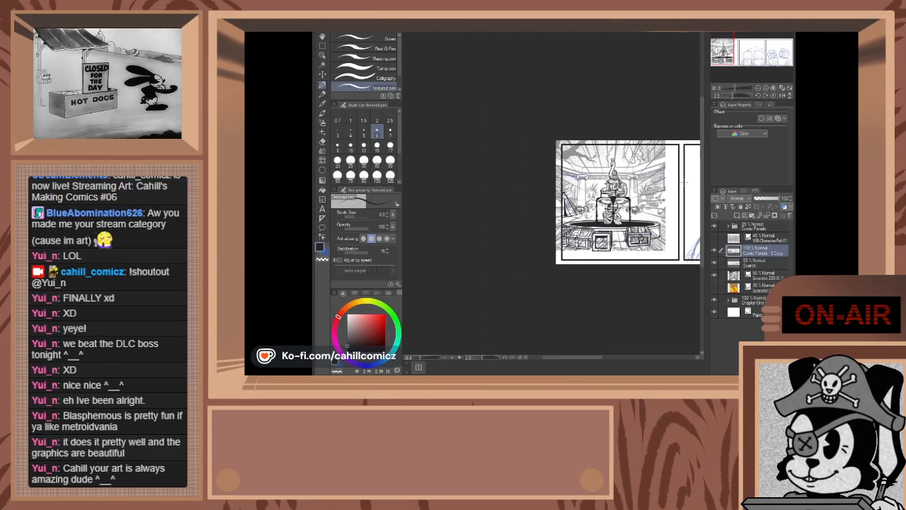
pyautogui.scroll(-1, 683, 182)
pyautogui.scroll(3, 673, 195)
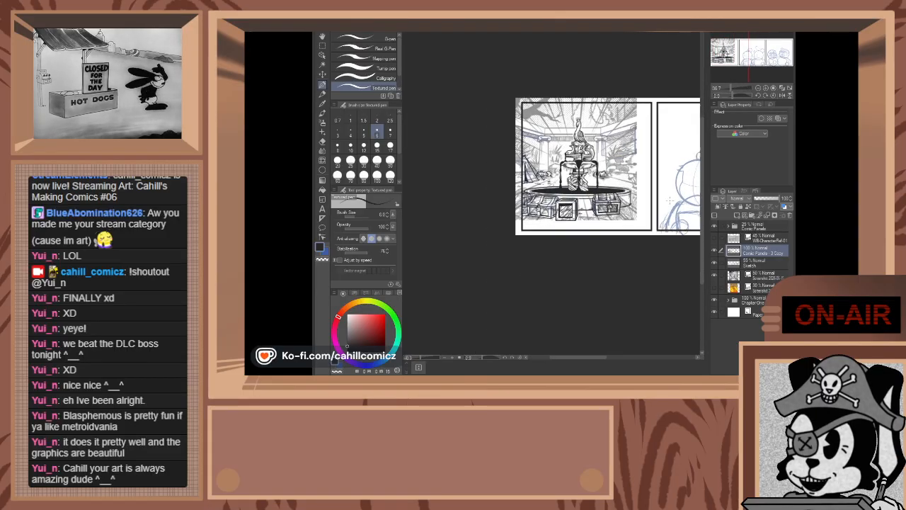
pyautogui.scroll(1, 671, 201)
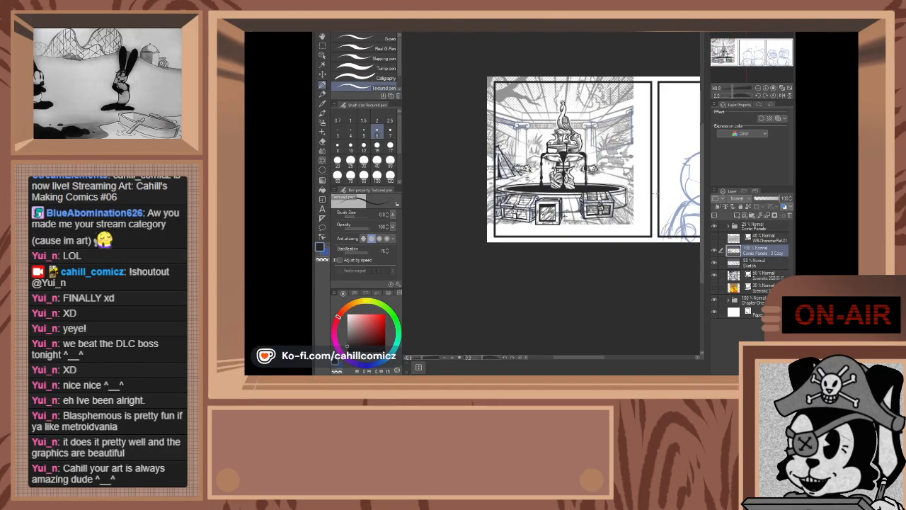